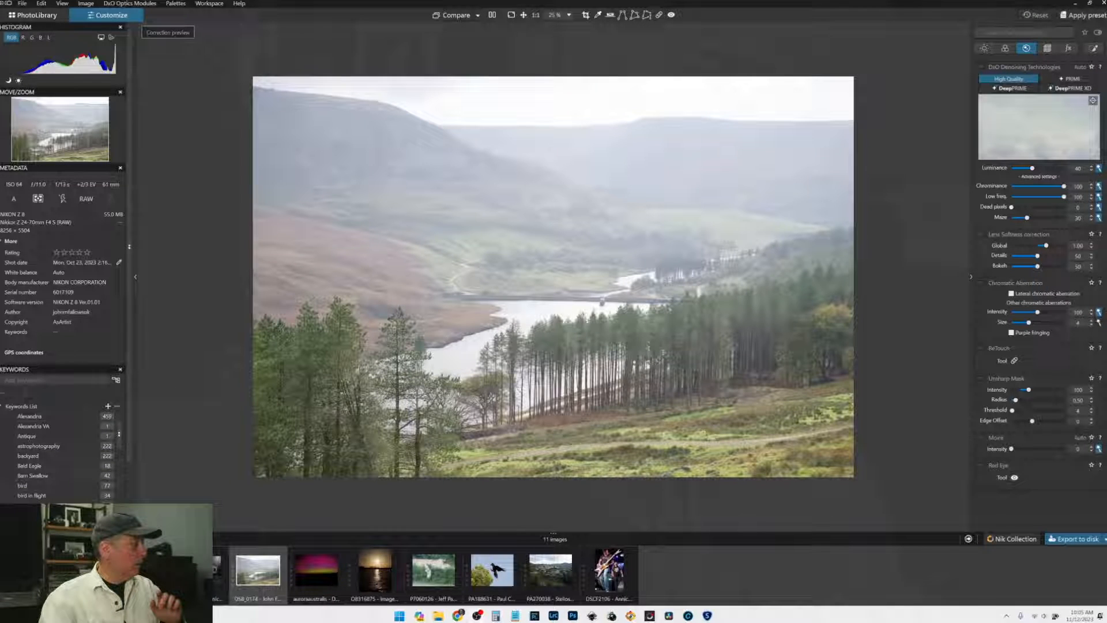
Step: Hide the side panel beside the image viewer and apply the "00" default preset from the general purpose presets to the landscape photo
click(134, 276)
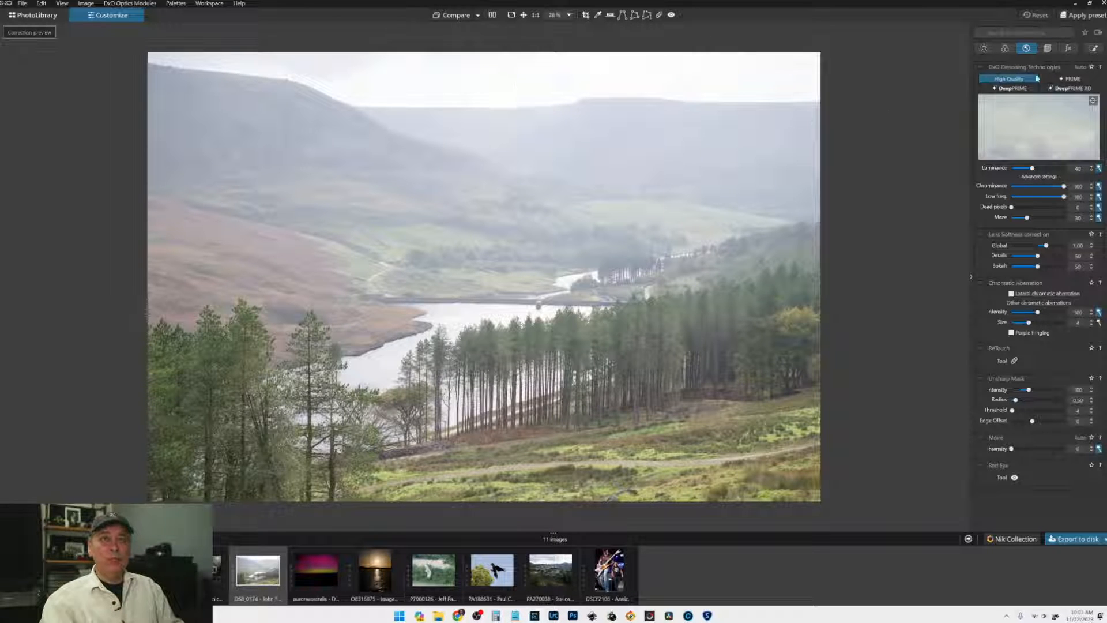
click(1078, 18)
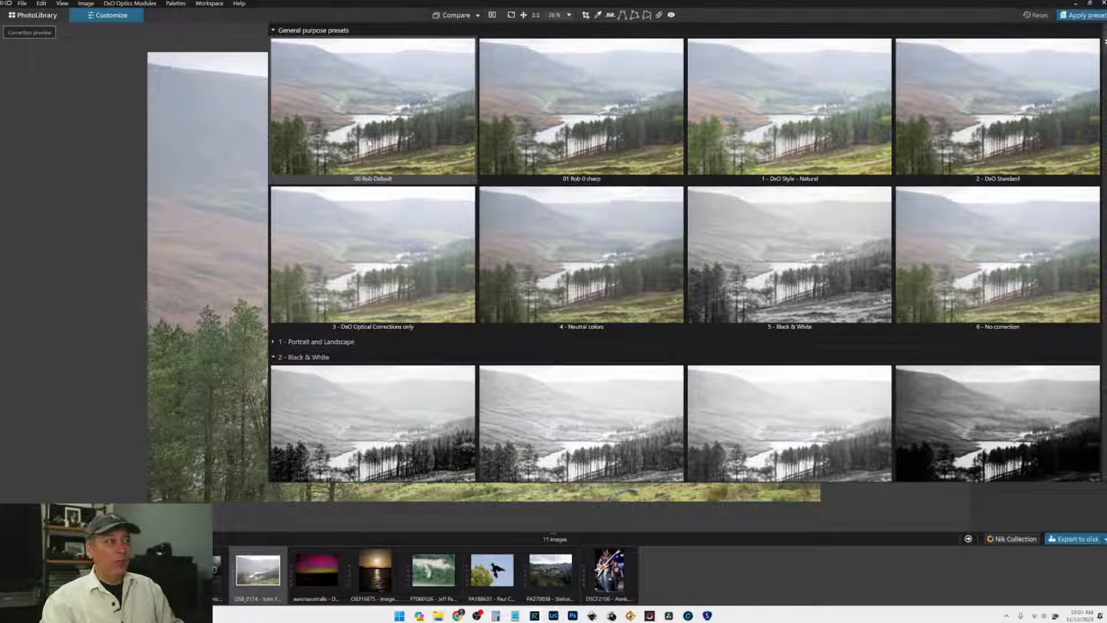
click(369, 142)
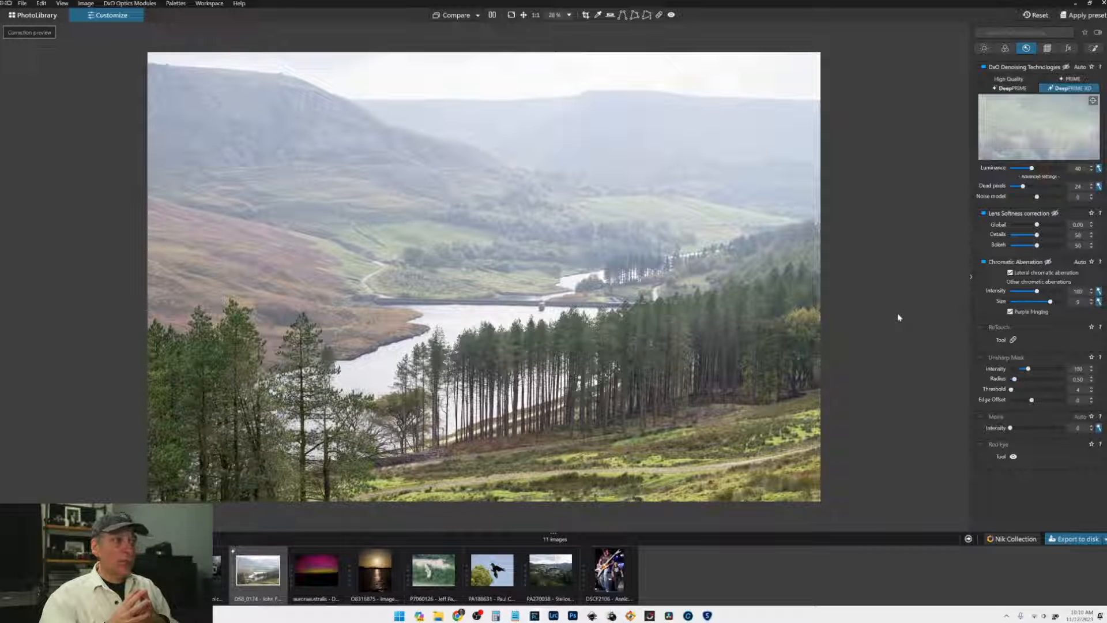
Step: Try the Daylight RAW white balance on the landscape photo, and settle on the Cloudy setting
click(1008, 50)
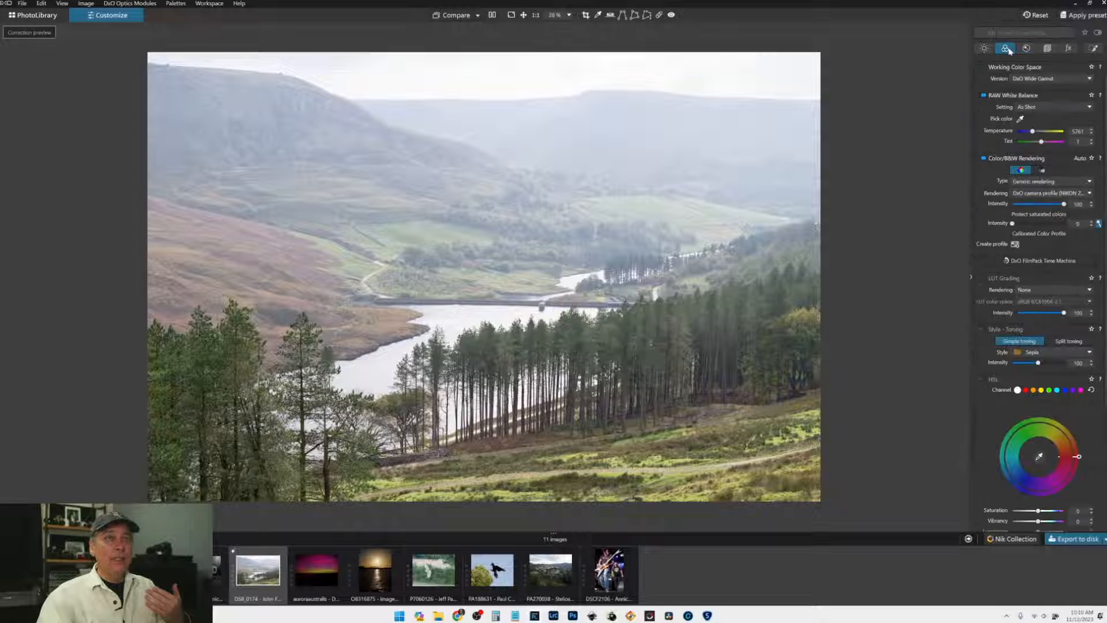
click(1036, 107)
click(1036, 124)
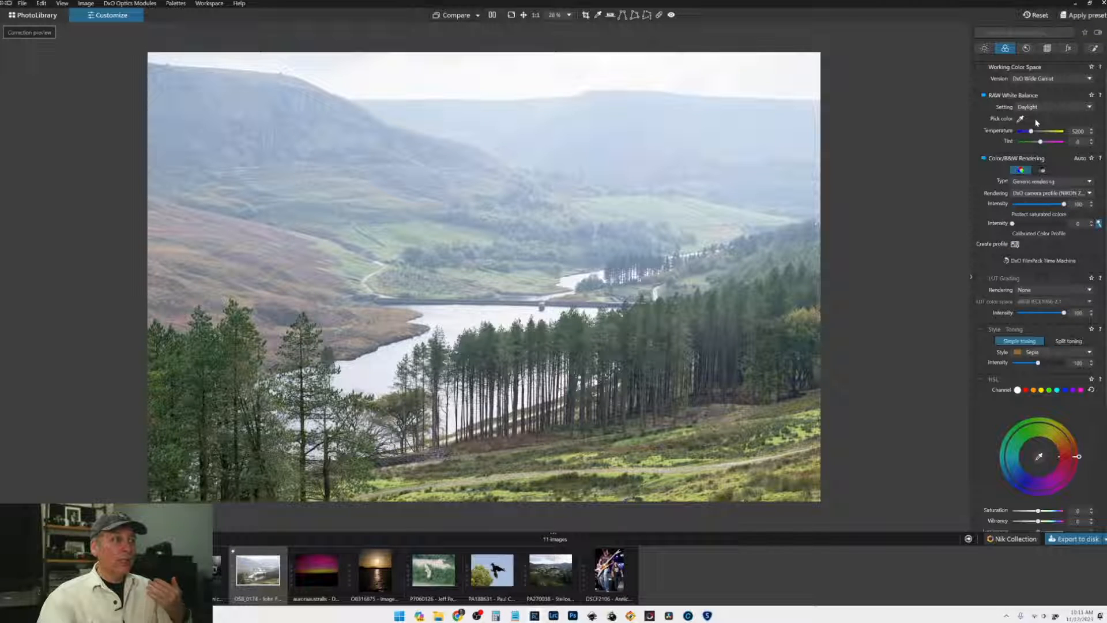
click(1038, 109)
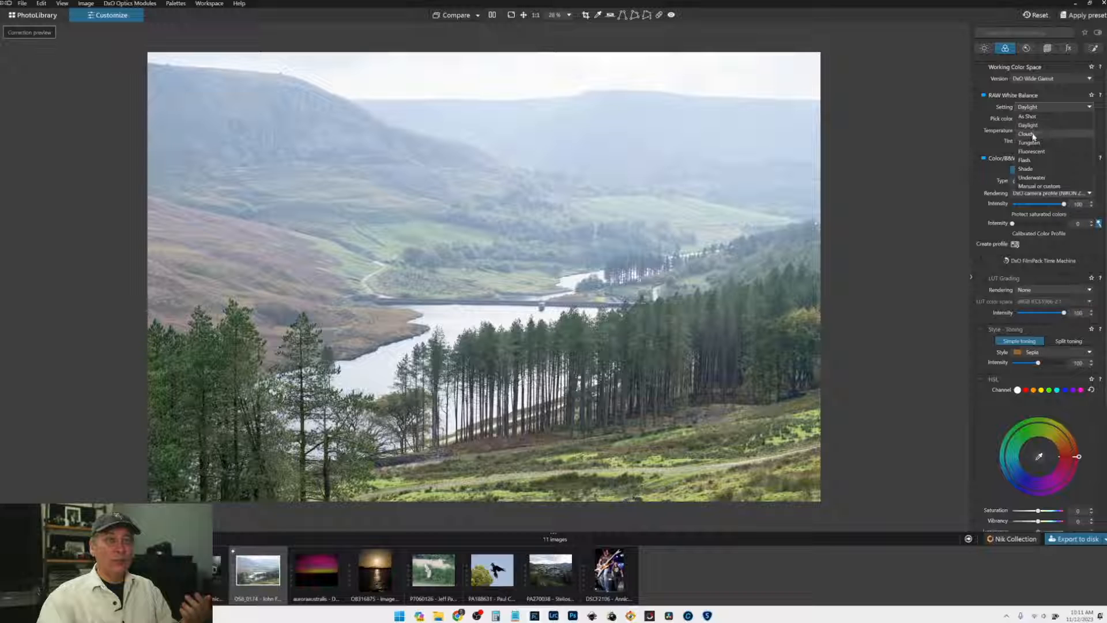
click(1034, 133)
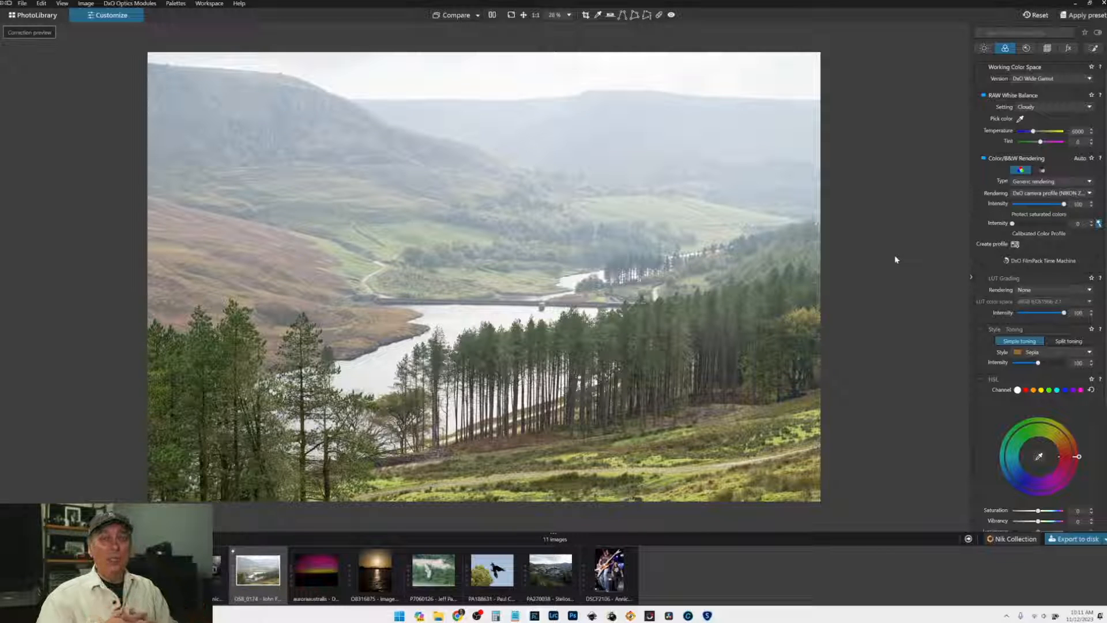
Step: Try manual white balance temperatures of about 11450 and 2870, and restore the Cloudy setting
drag(1033, 132, 1042, 135)
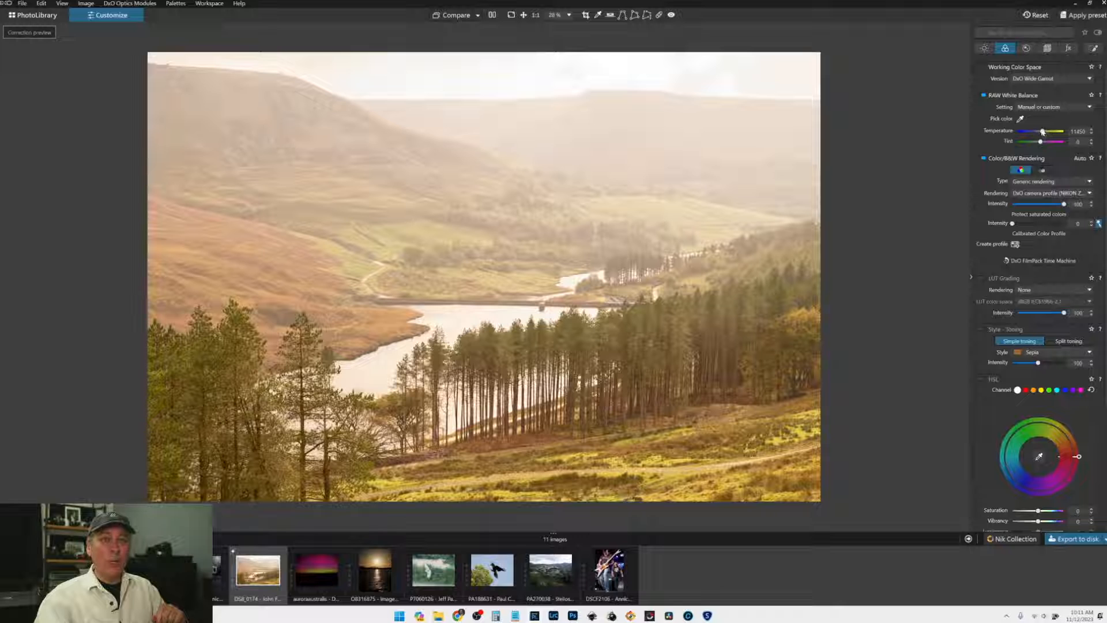
drag(1042, 132, 1023, 132)
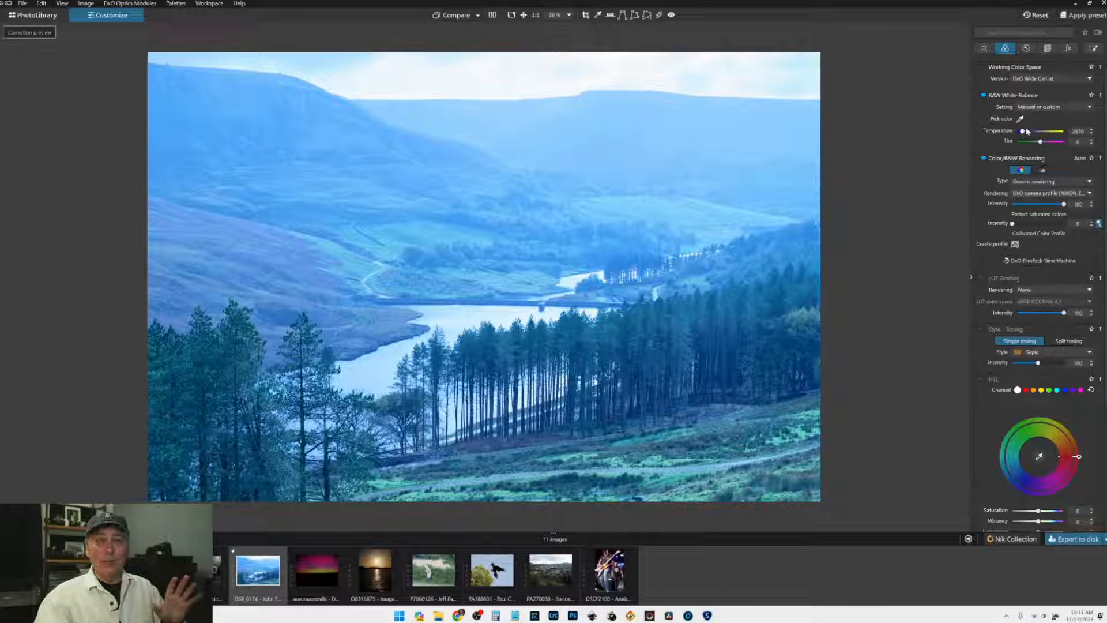
click(1039, 107)
click(1032, 136)
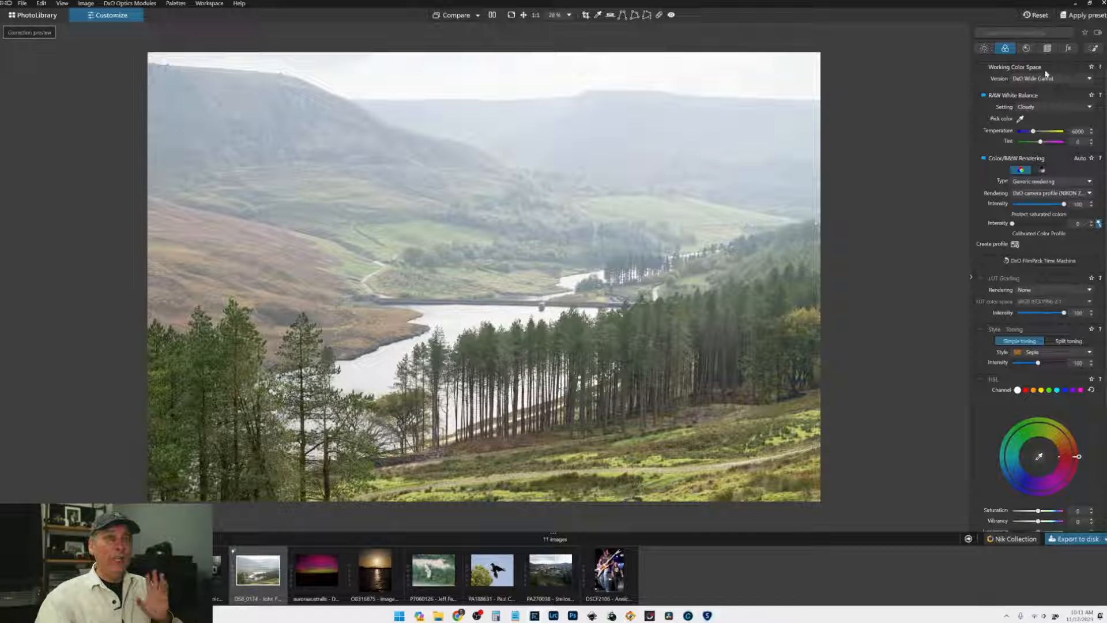
Step: Examine the photo up close around the dam, reservoir tower and tree line, as well as at full frame, to judge its composition
click(1047, 48)
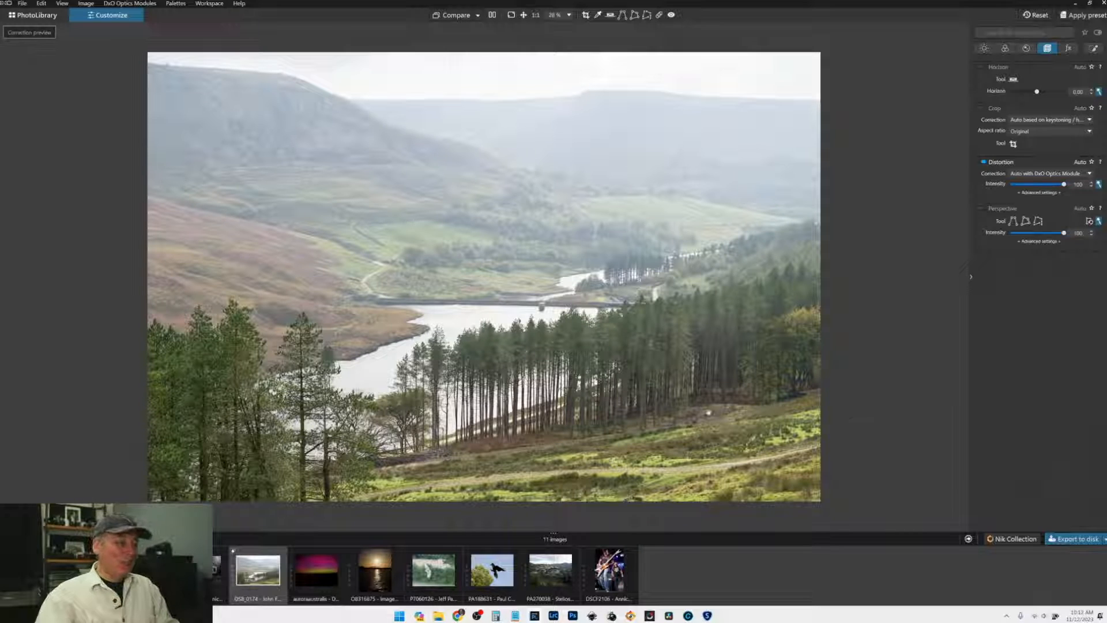
scroll(619, 406, up, 3)
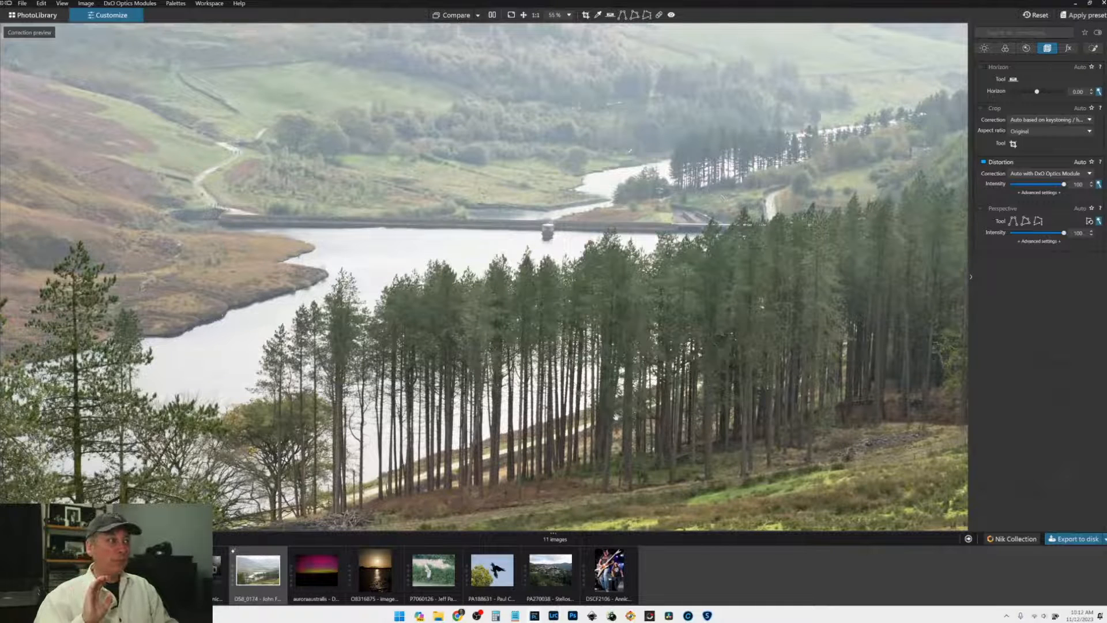
scroll(616, 416, up, 1)
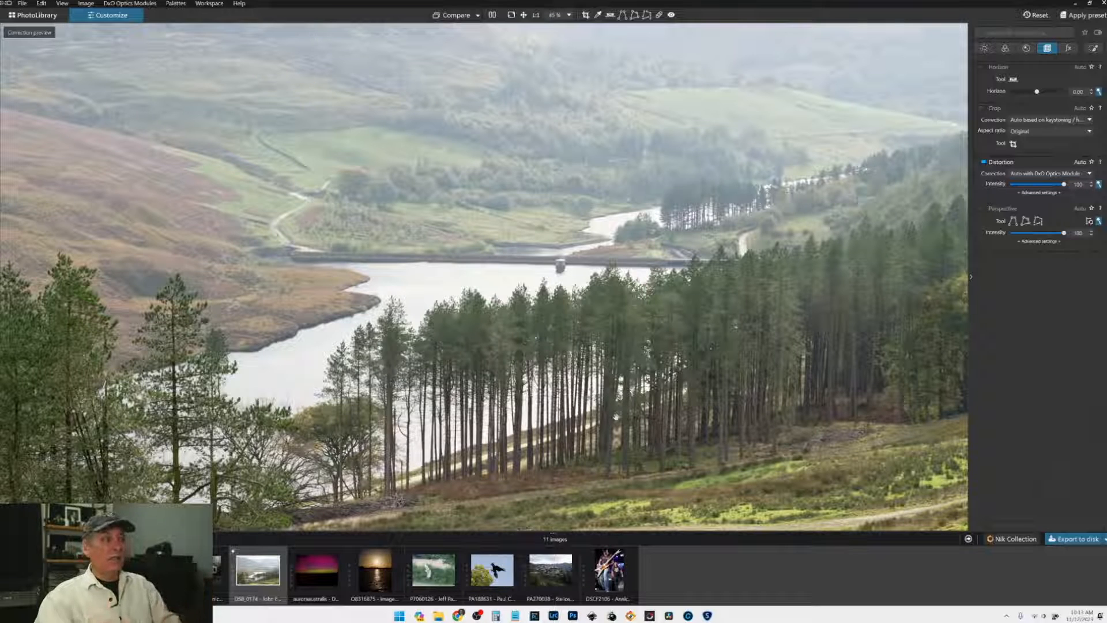
key(ctrl+0)
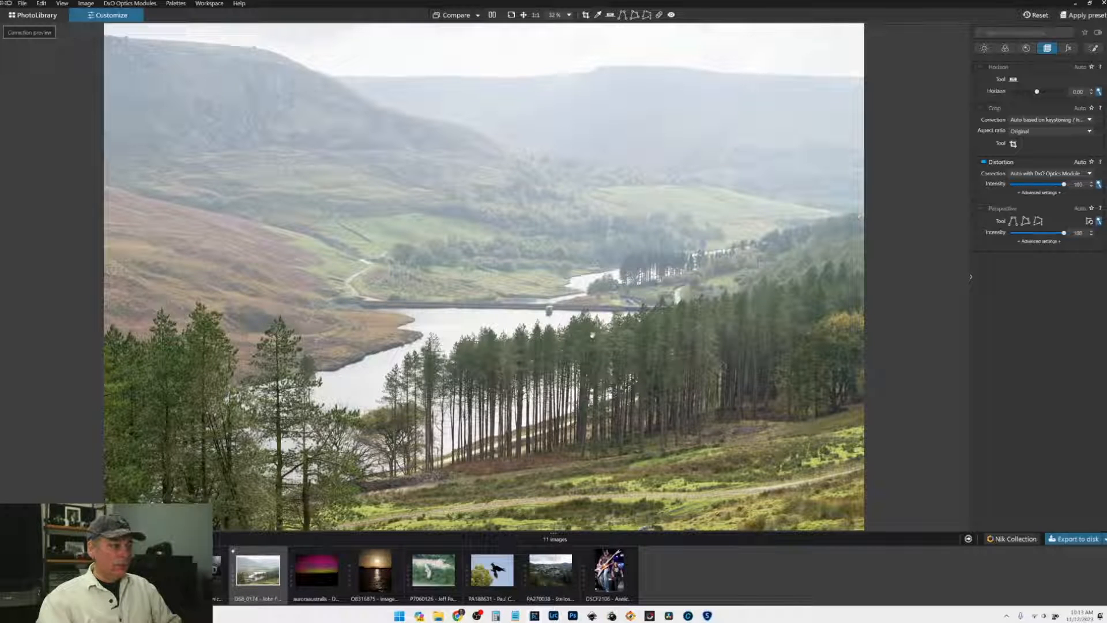
scroll(561, 321, up, 5)
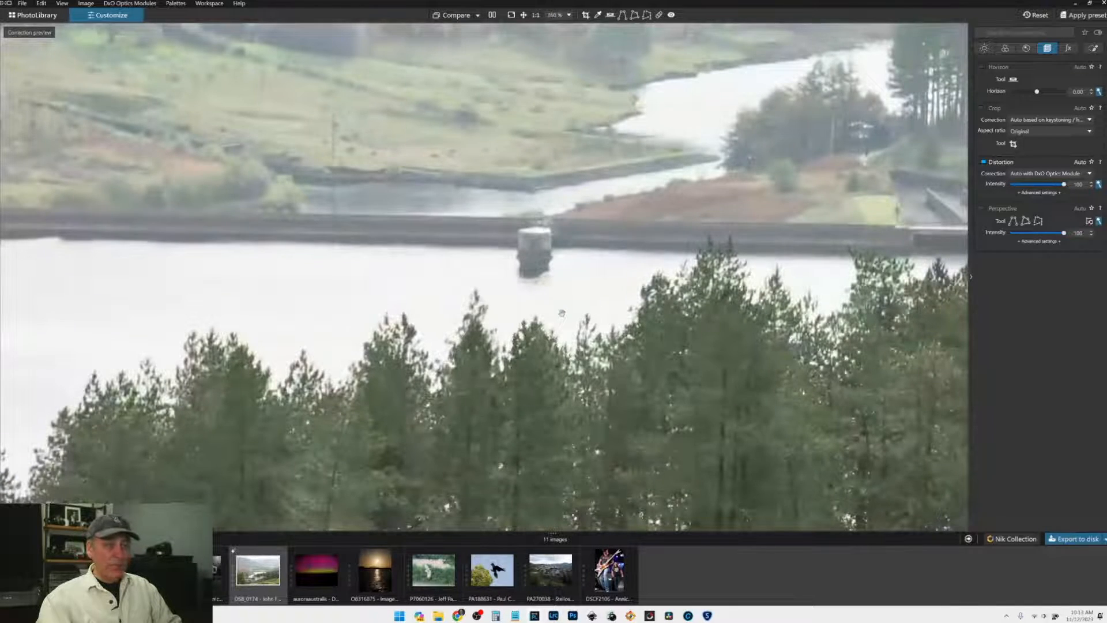
drag(561, 321, 457, 316)
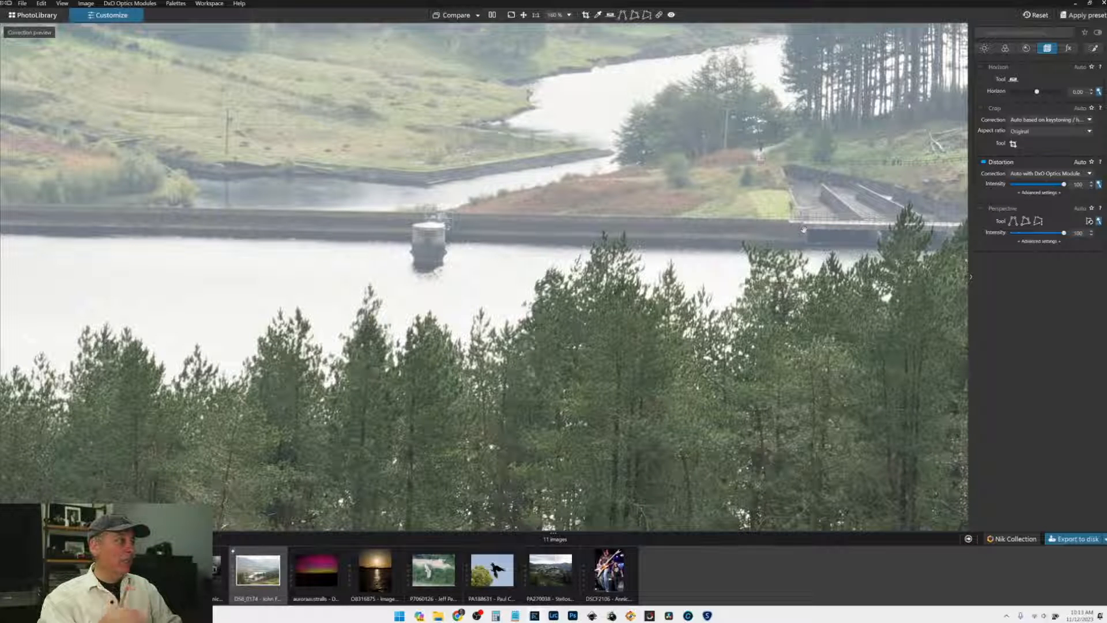
scroll(804, 230, down, 2)
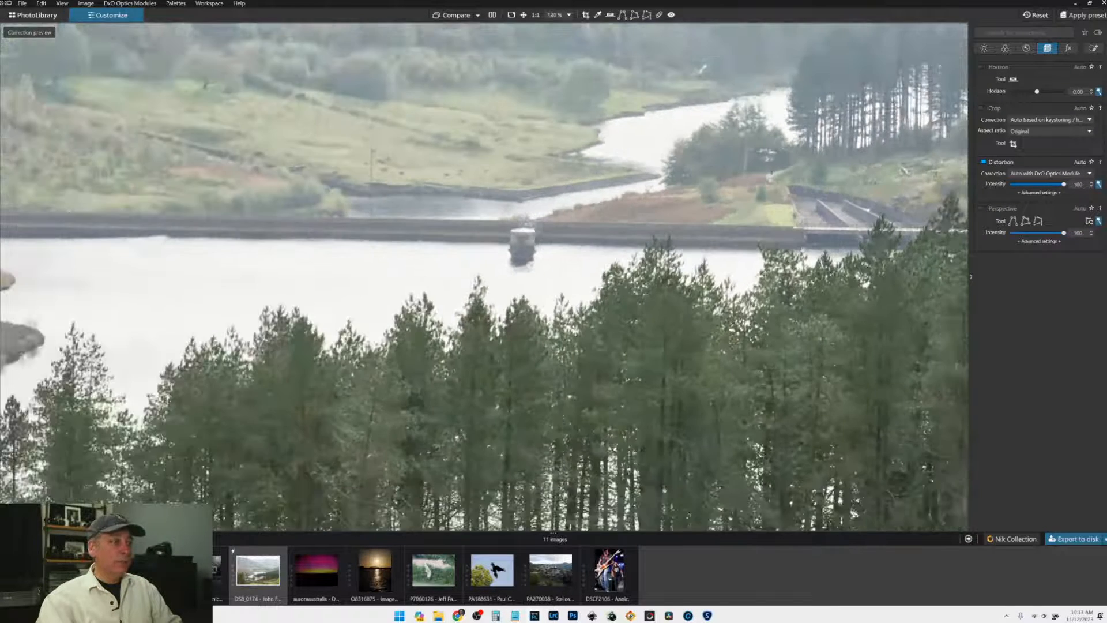
scroll(804, 242, down, 3)
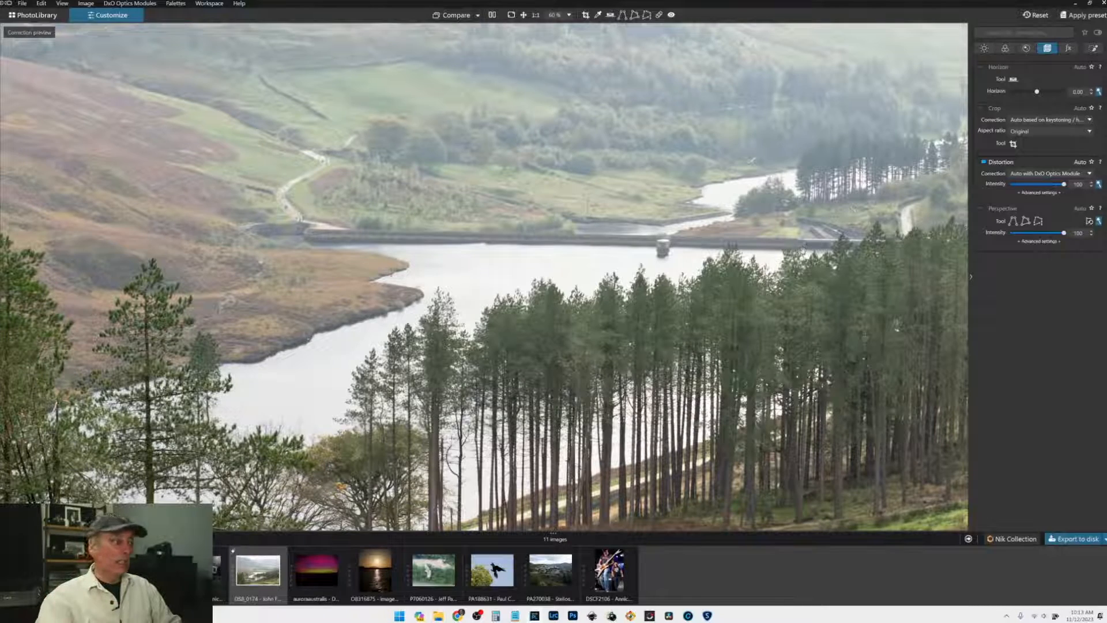
scroll(803, 249, down, 2)
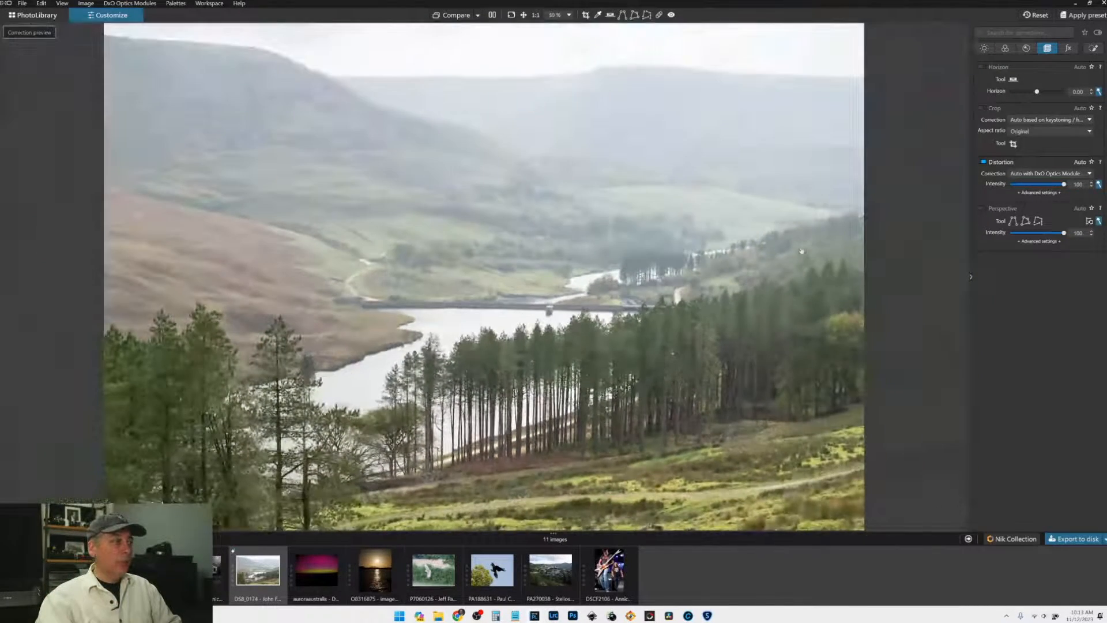
scroll(802, 251, down, 1)
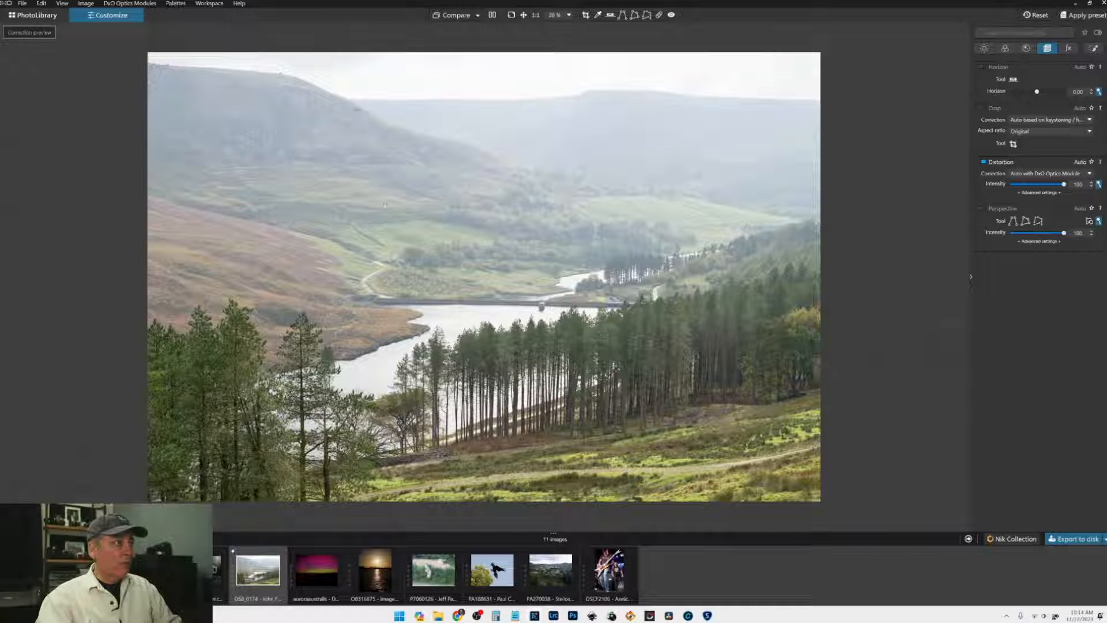
scroll(465, 319, down, 1)
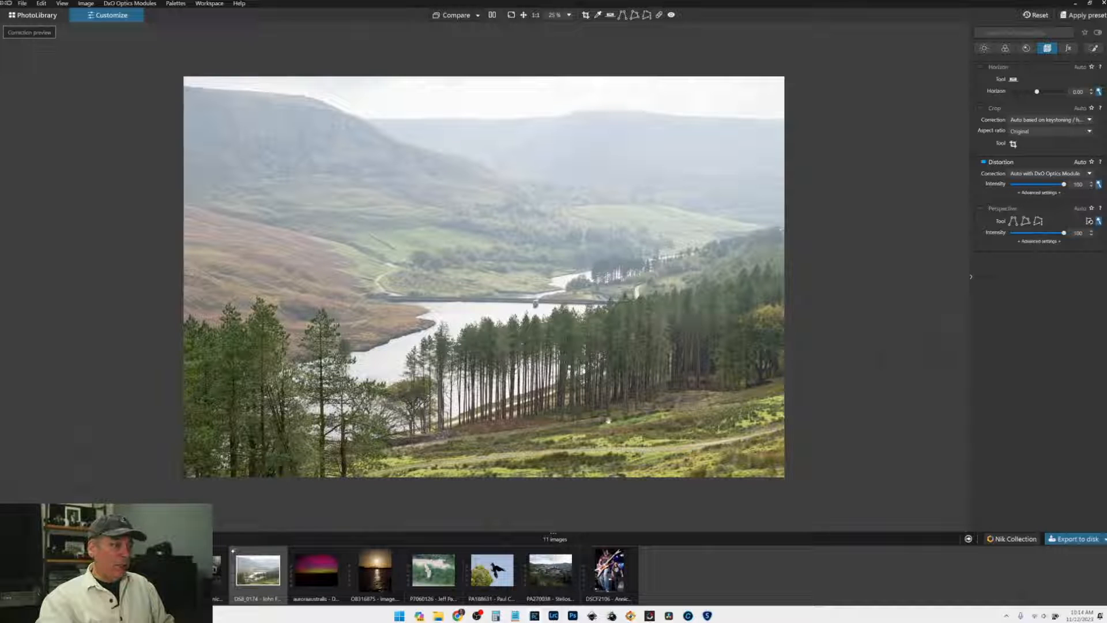
scroll(608, 421, up, 4)
scroll(612, 426, up, 2)
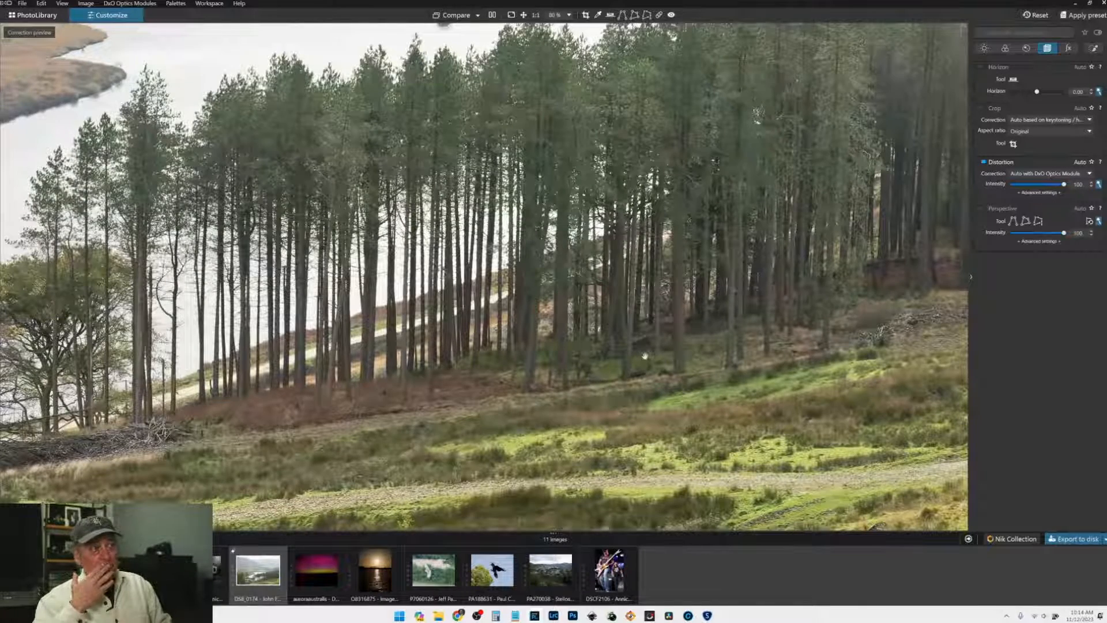
scroll(641, 349, down, 6)
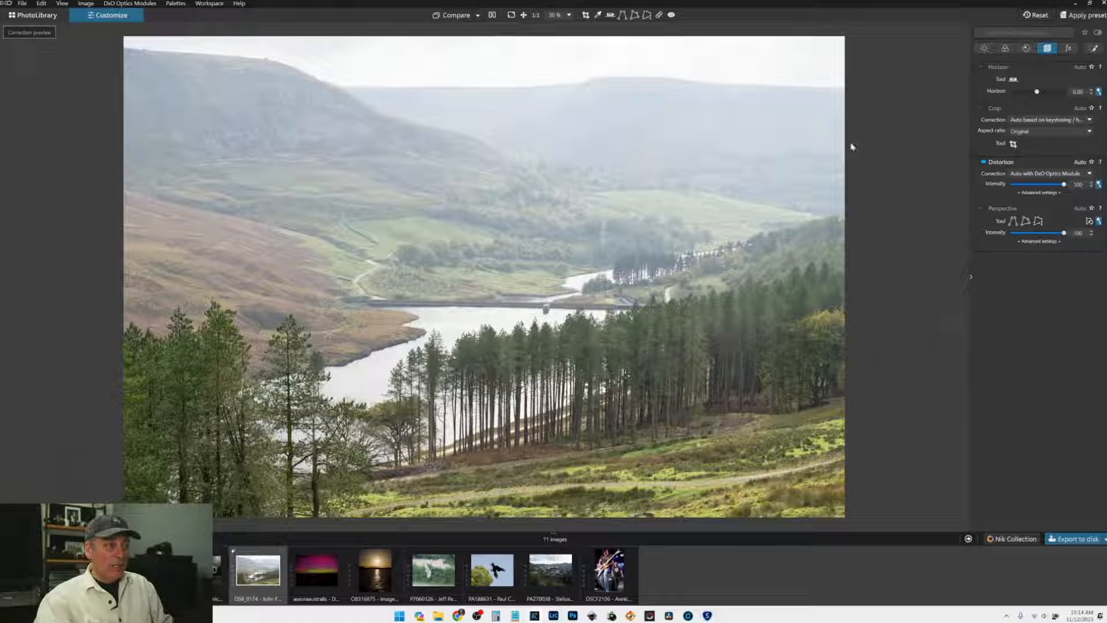
Step: Set the crop aspect ratio to 16 × 9 and reduce the crop to about 6127 × 3446 px around the hills and dam
click(1046, 131)
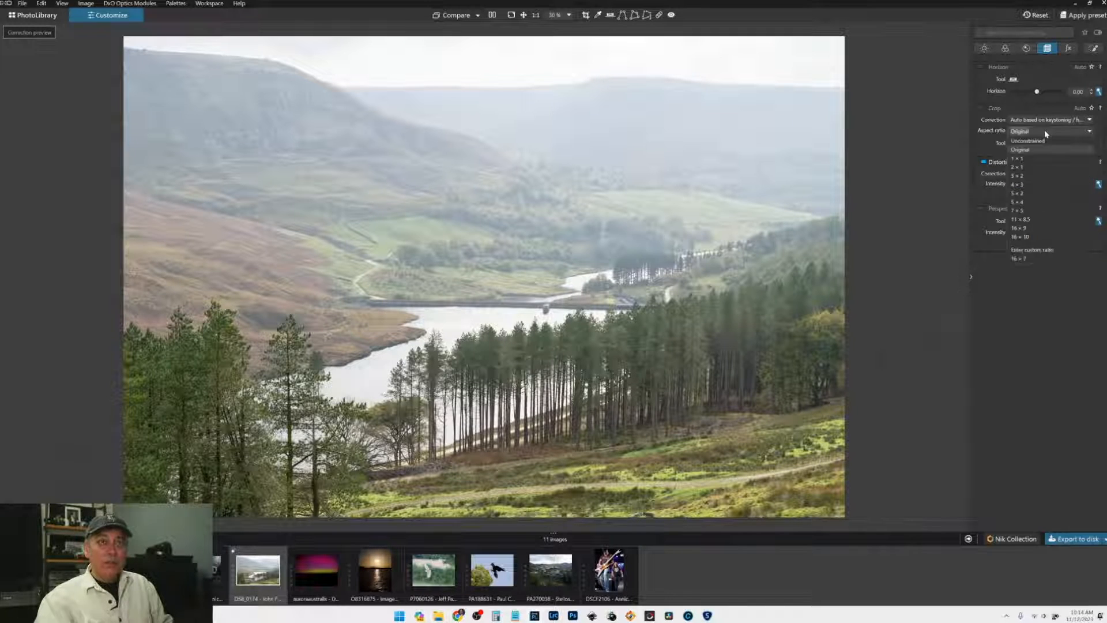
click(1040, 227)
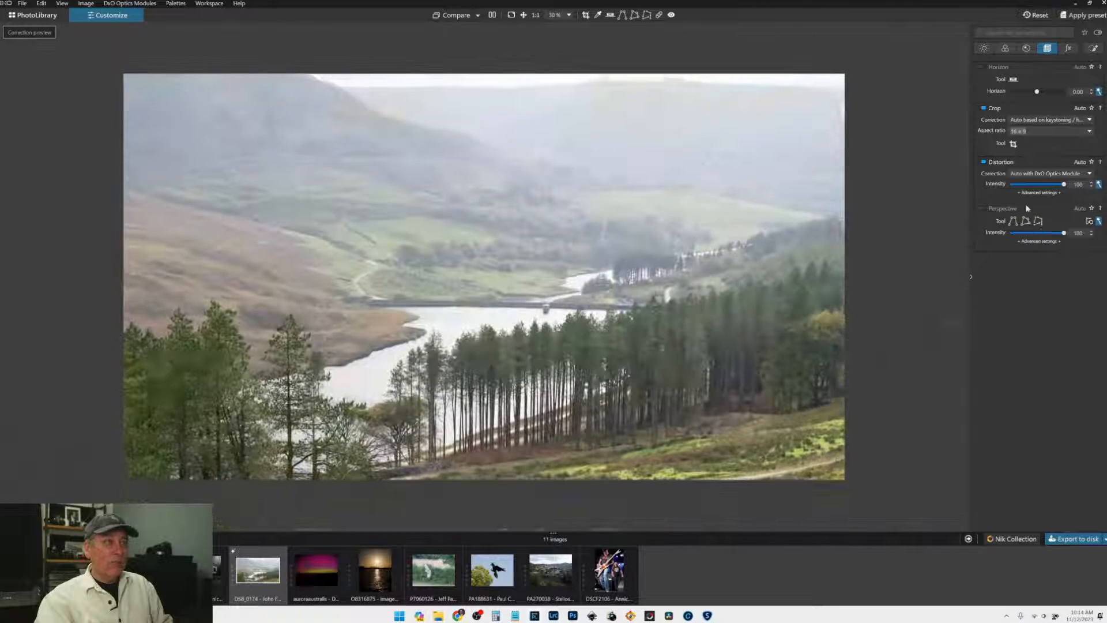
click(1013, 143)
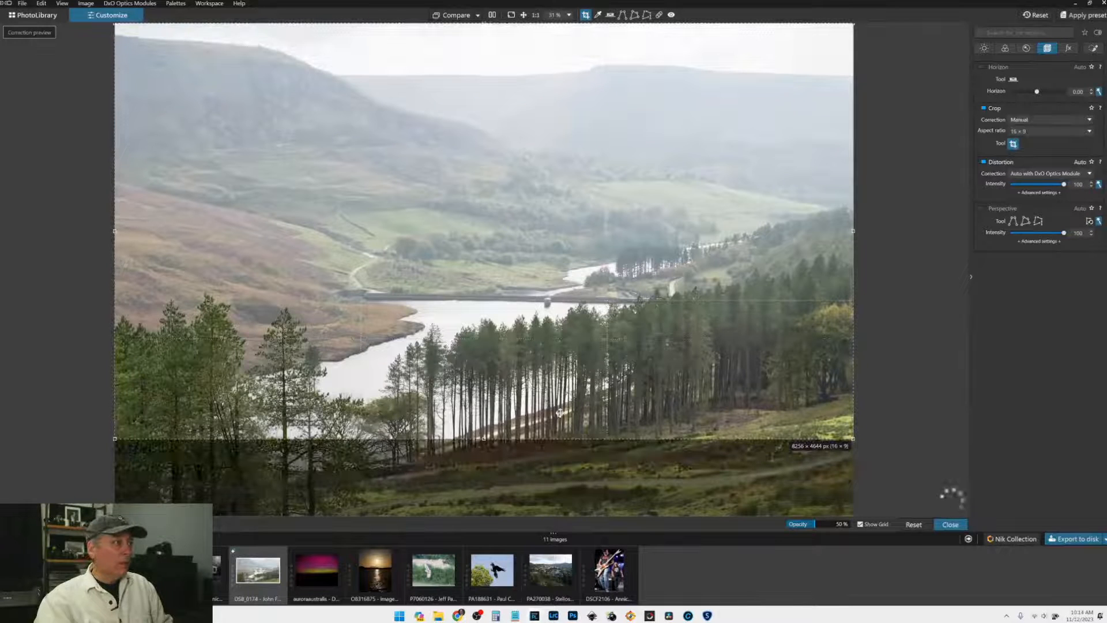
drag(489, 438, 483, 333)
drag(519, 293, 456, 294)
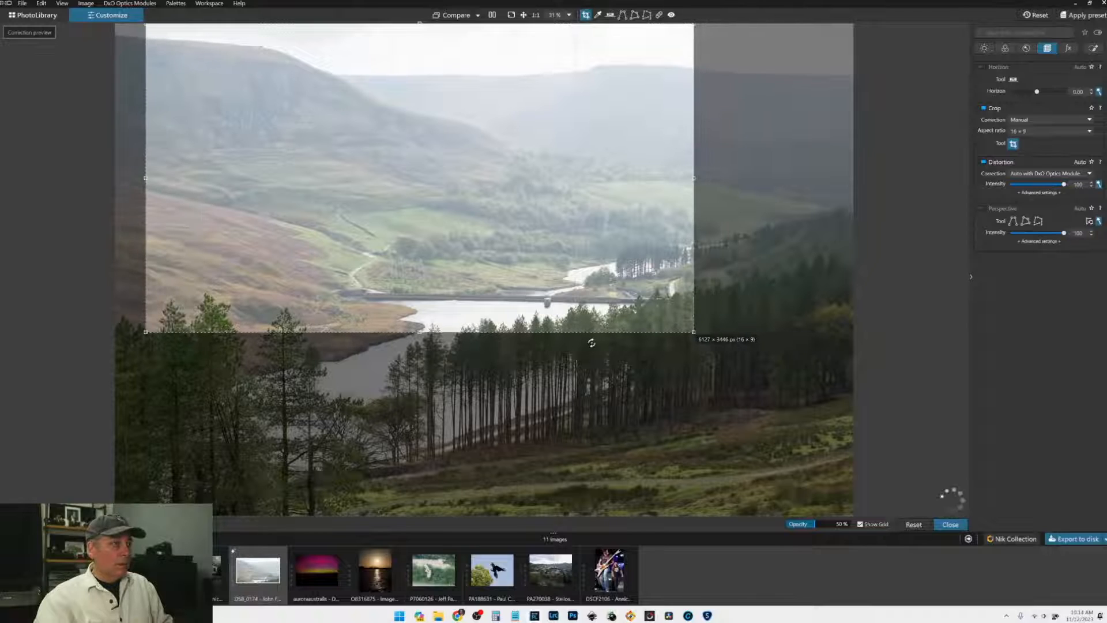
Step: Tighten the crop around the hills and dam to about 5977 × 3362 px without rotating the photo, and apply it
drag(590, 326, 673, 339)
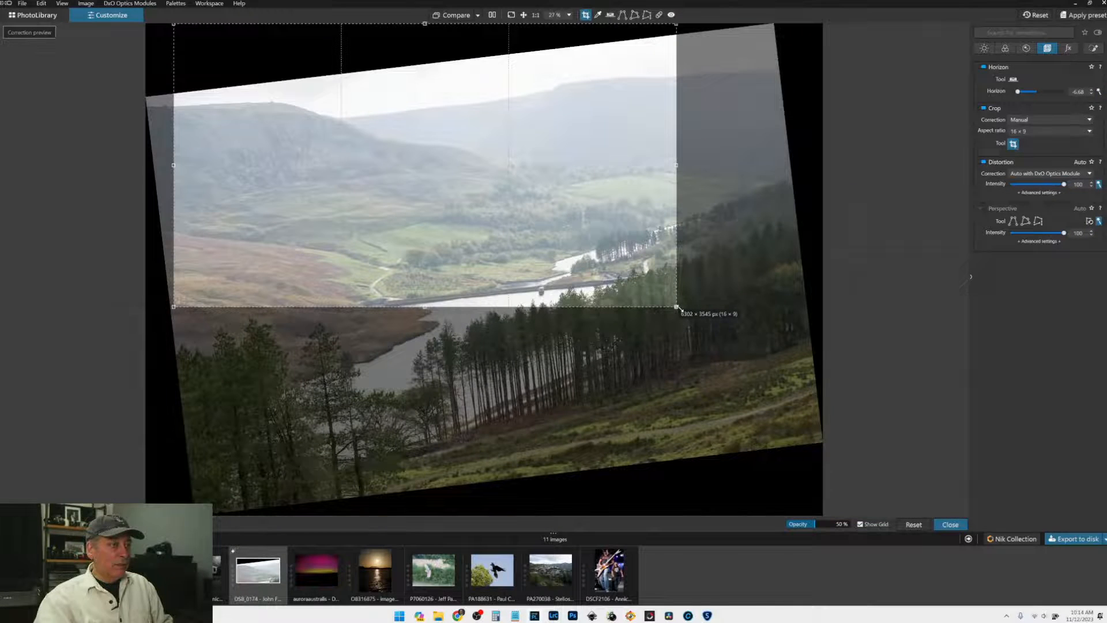
click(691, 344)
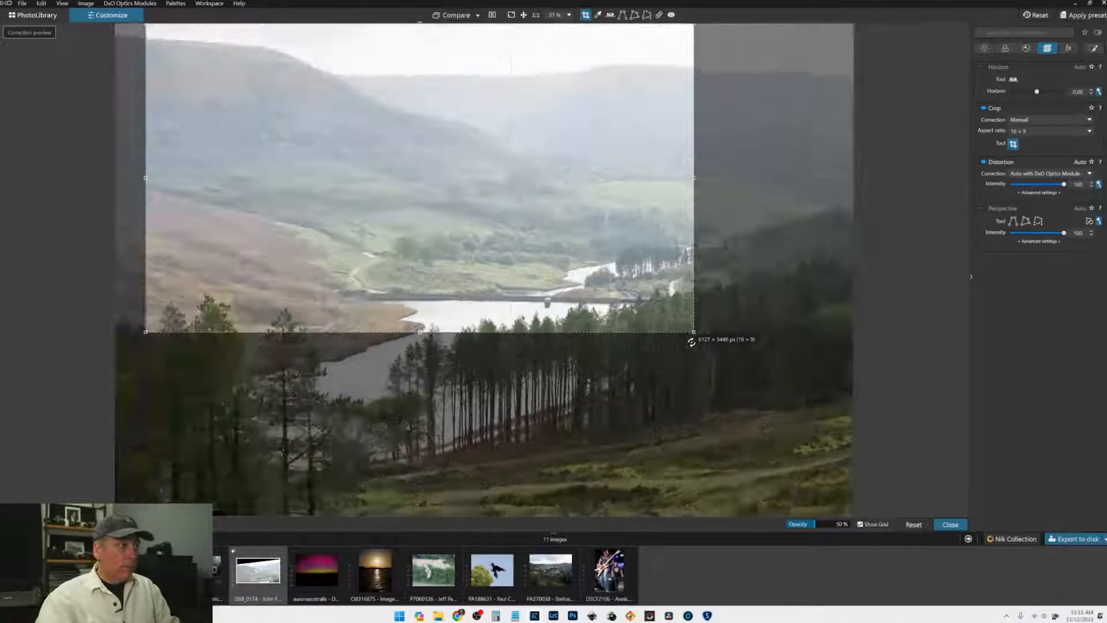
drag(695, 333, 682, 303)
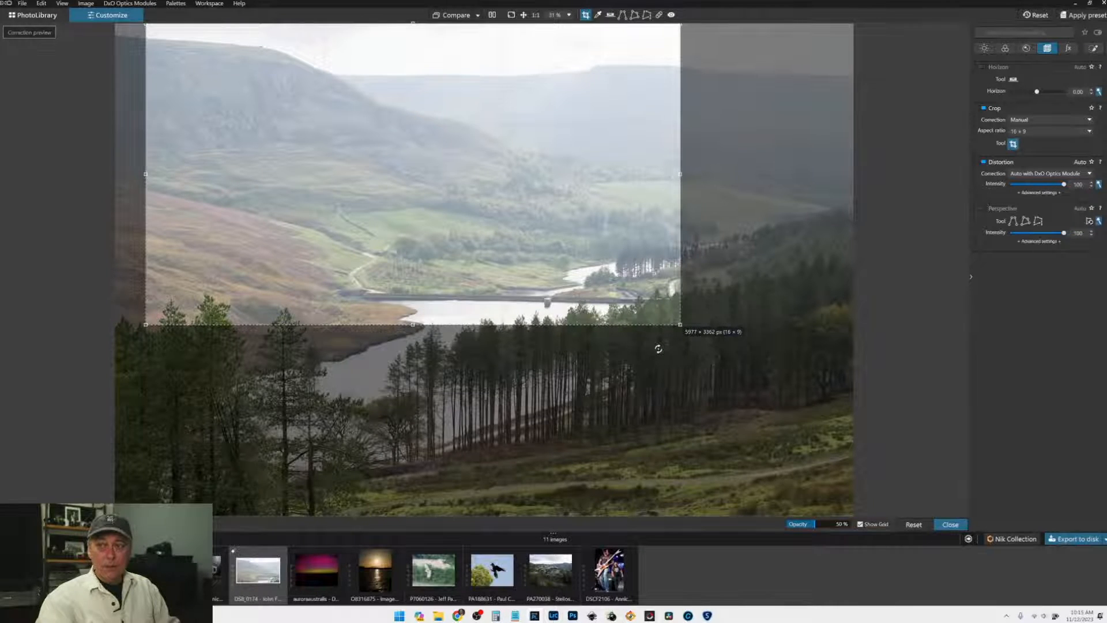
key(Return)
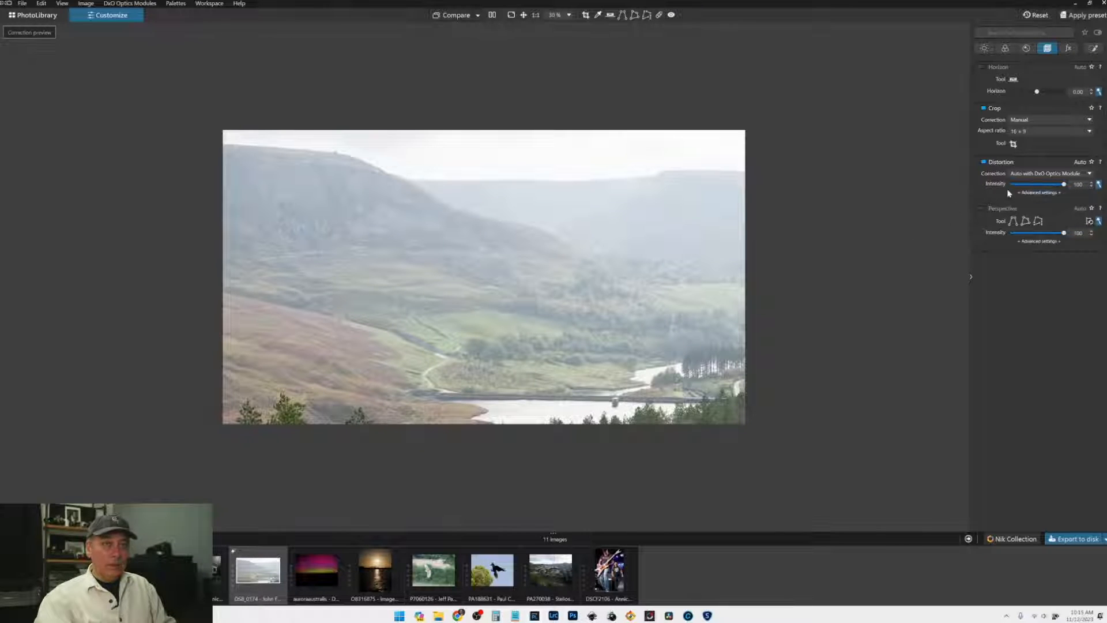
Step: Enlarge the 16 × 9 crop to about 7090 × 3988 px, reposition it to include the reservoir and foreground pines, and apply it
click(1013, 143)
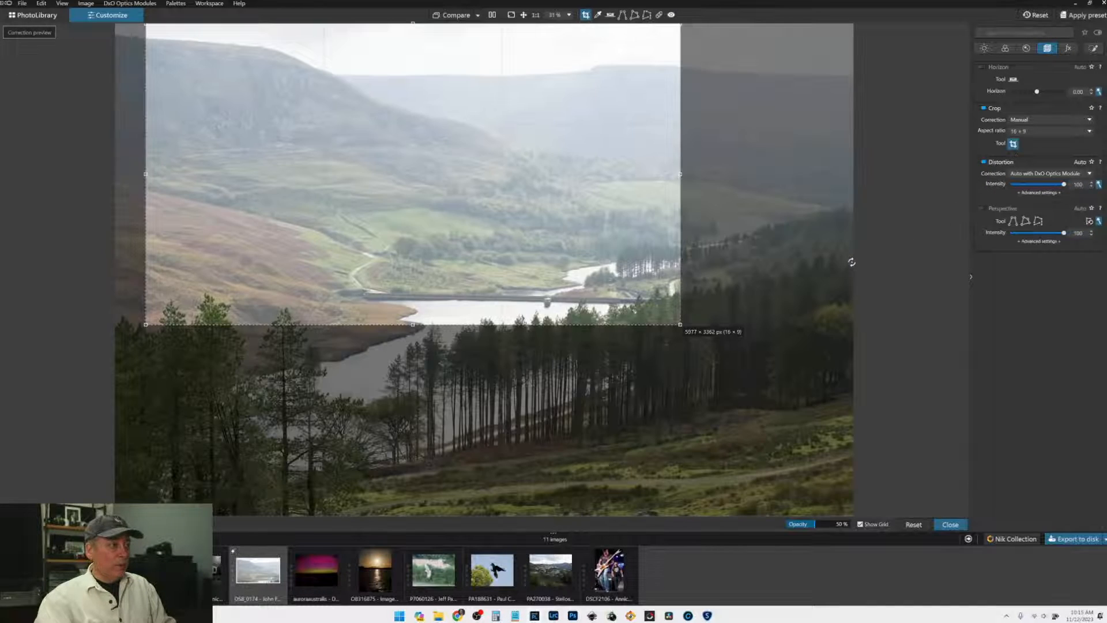
drag(680, 324, 744, 363)
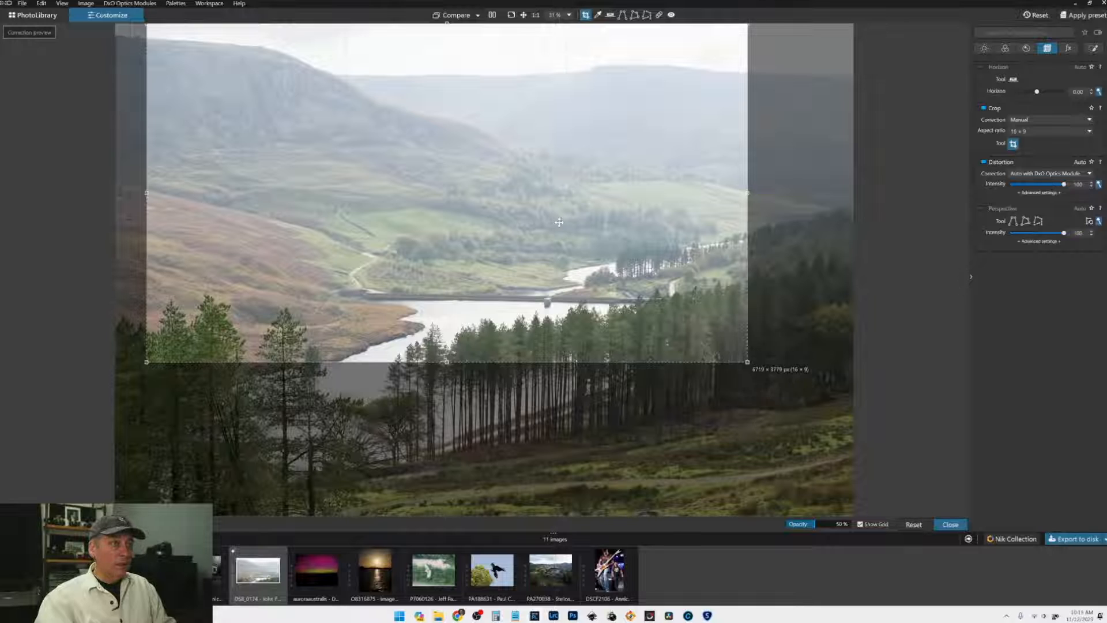
drag(551, 224, 607, 251)
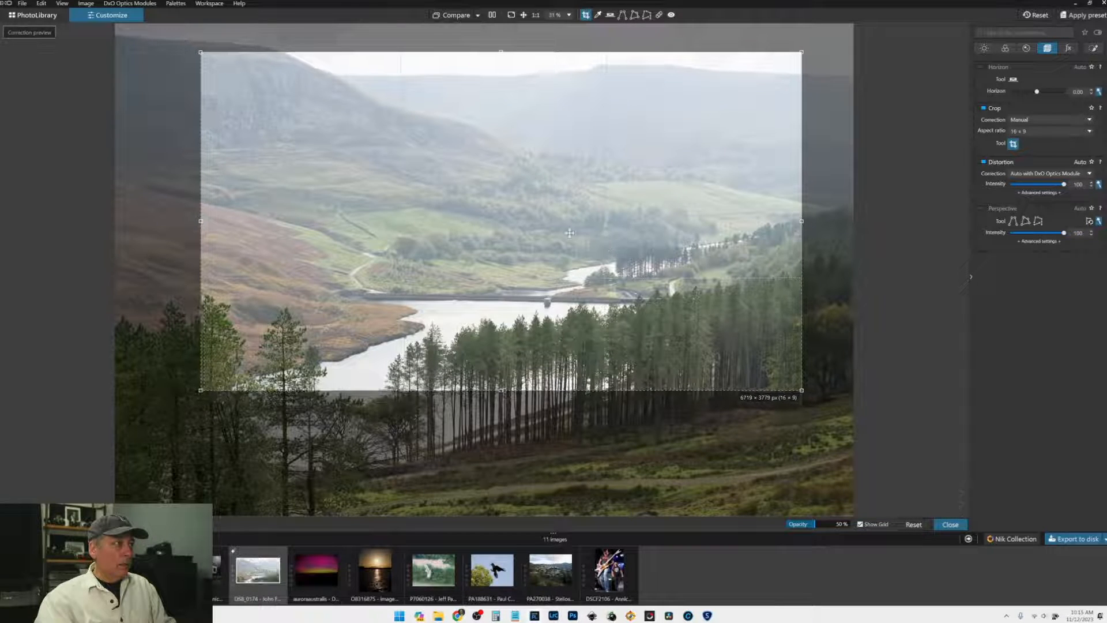
drag(208, 53, 169, 30)
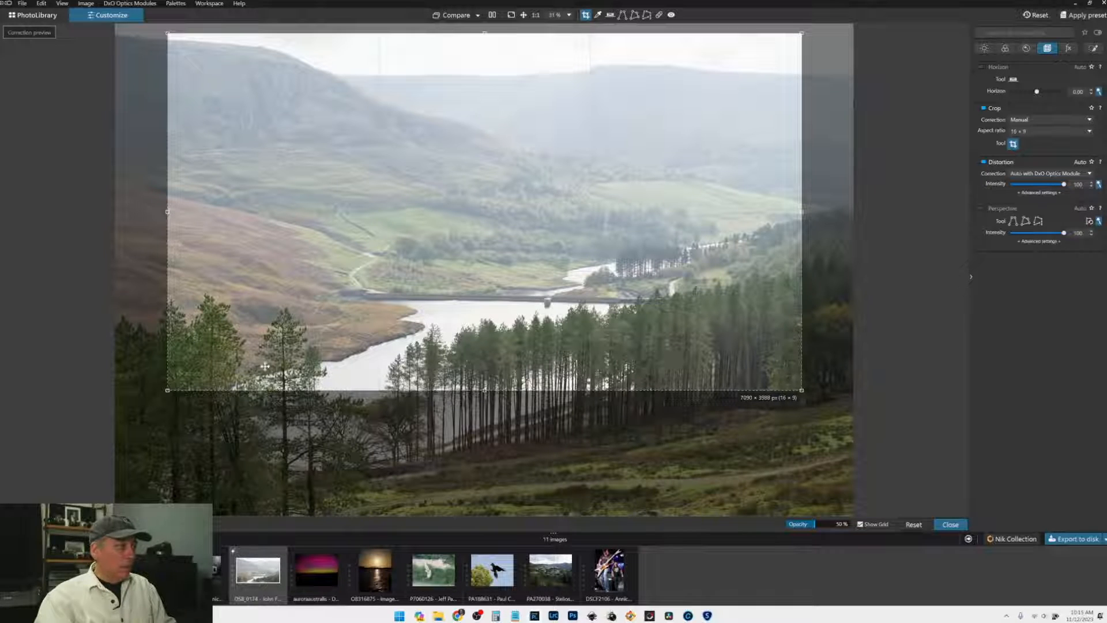
drag(263, 367, 272, 373)
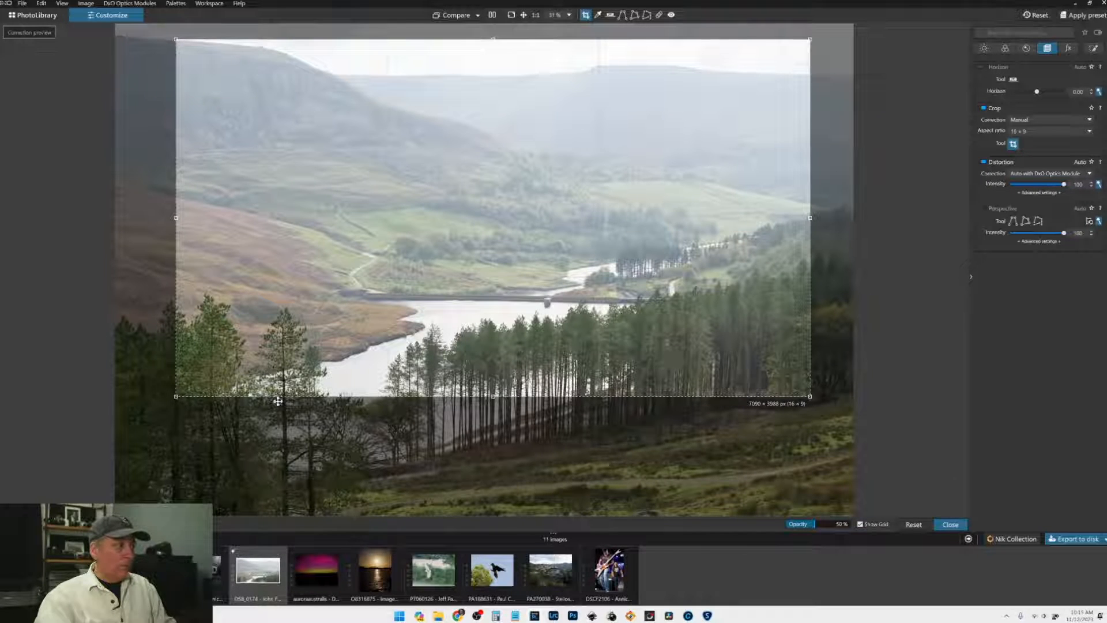
key(Return)
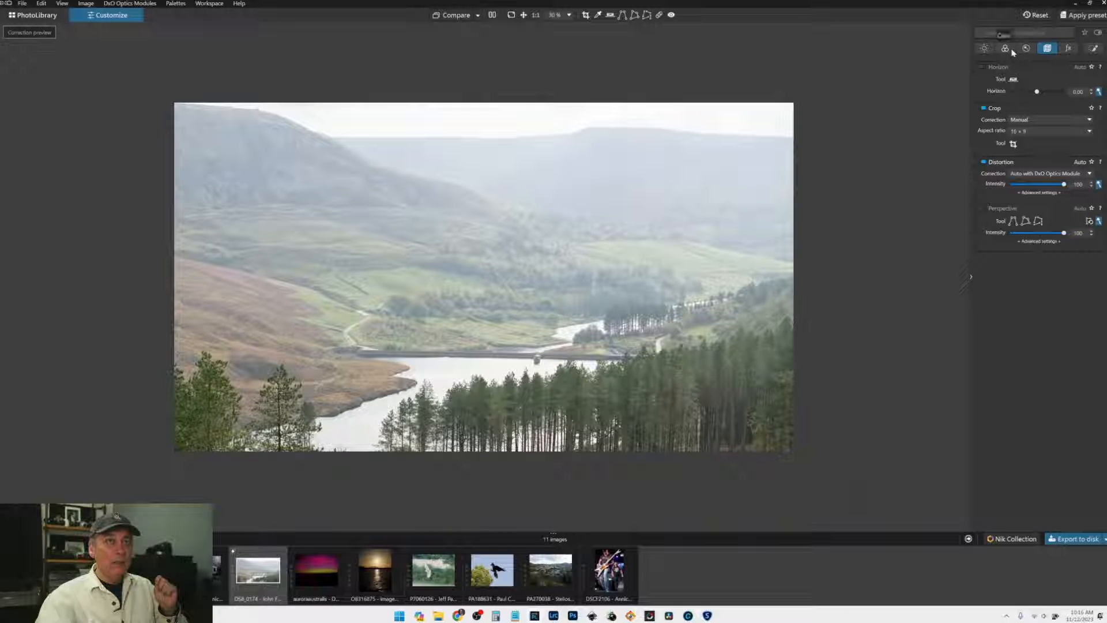
Step: Set the Selective Tone blacks to about -72 to darken the foreground trees
click(987, 48)
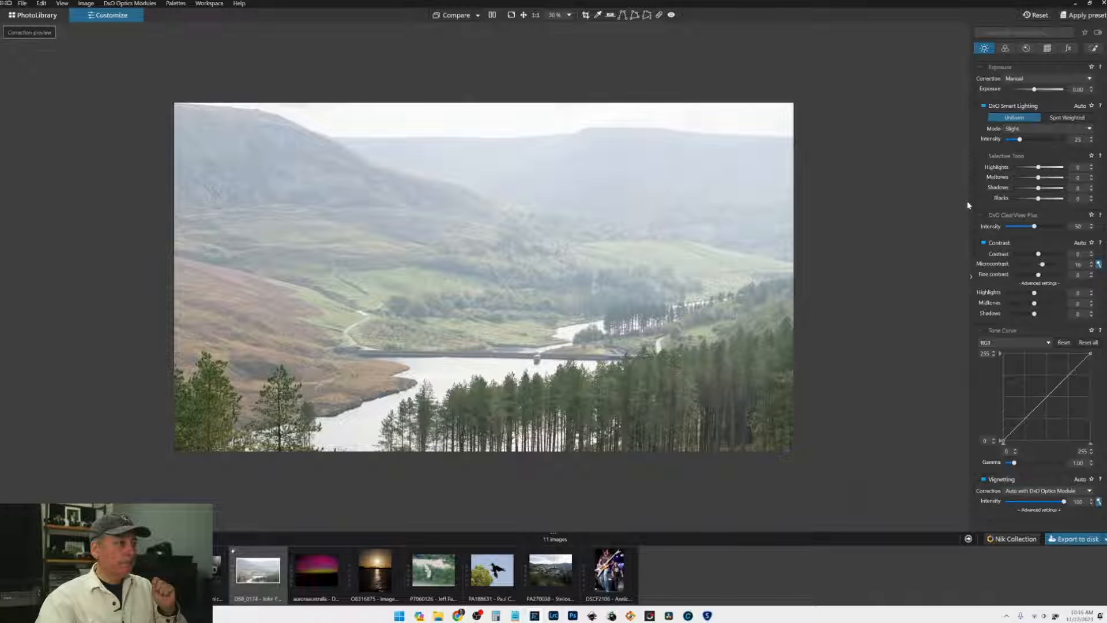
click(1036, 200)
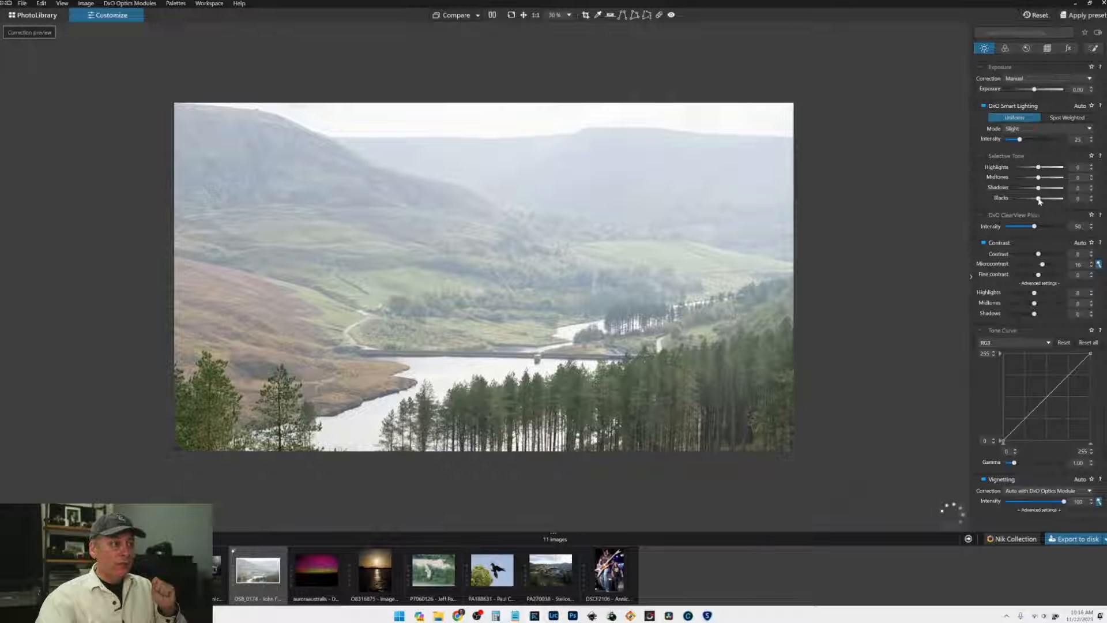
drag(1036, 200, 1026, 201)
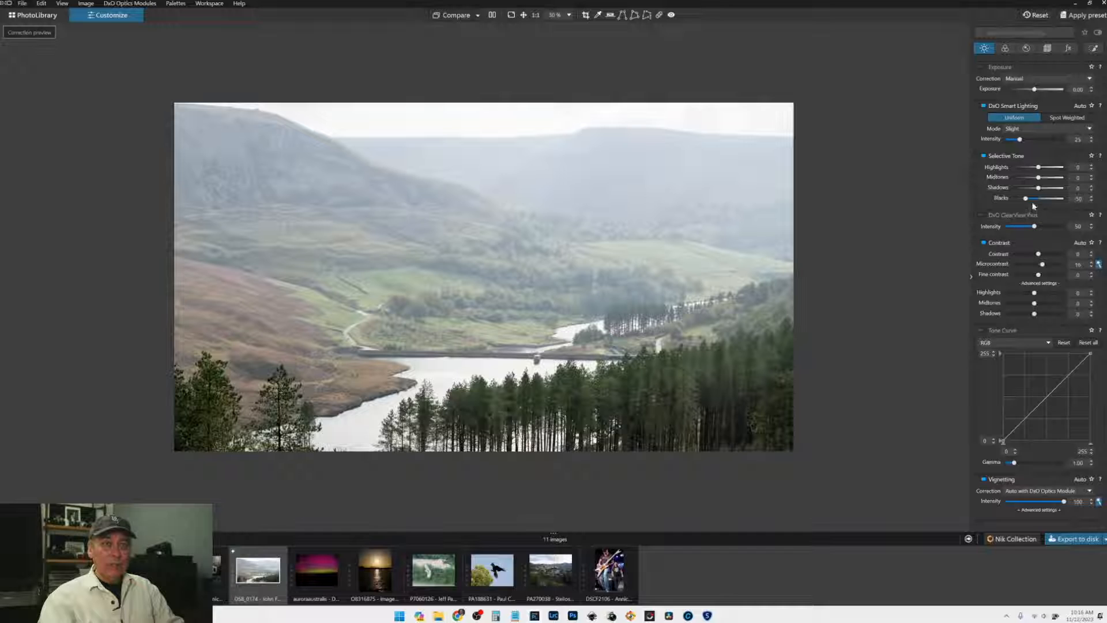
drag(1027, 201, 1021, 201)
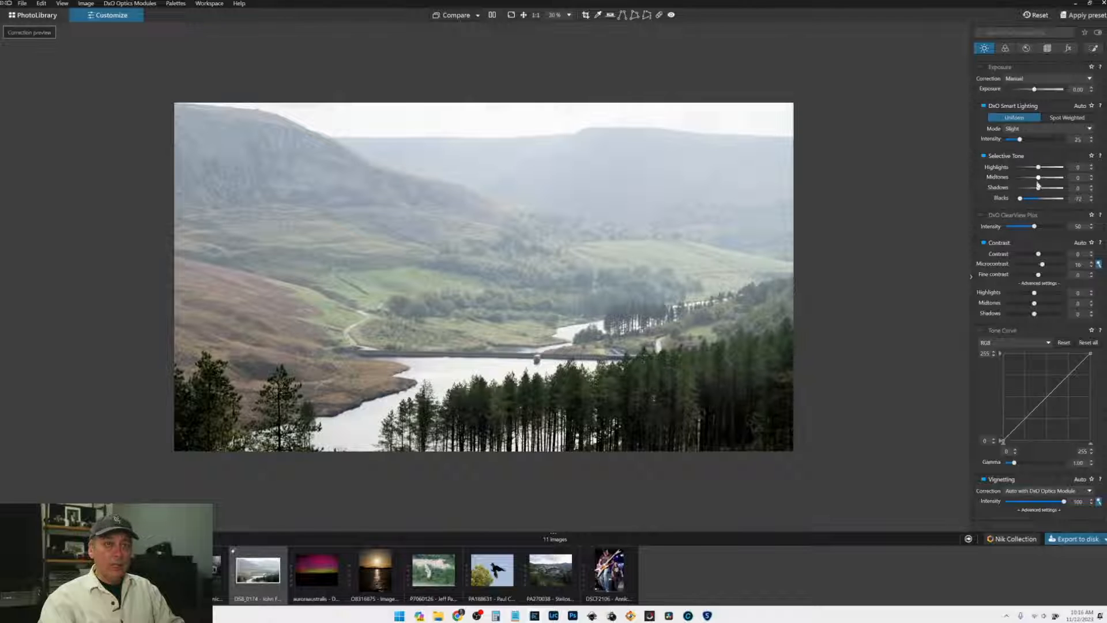
Step: Try Selective Tone shadows at about 19 and midtones at about -6, and set the highlights to about 36
drag(1039, 188, 1037, 178)
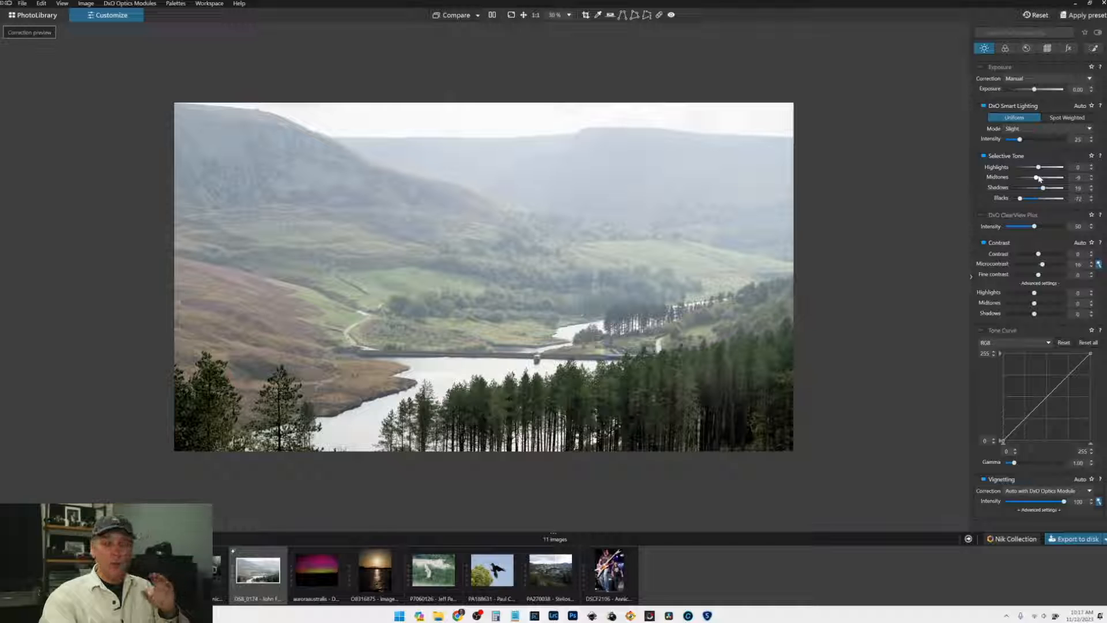
click(1039, 168)
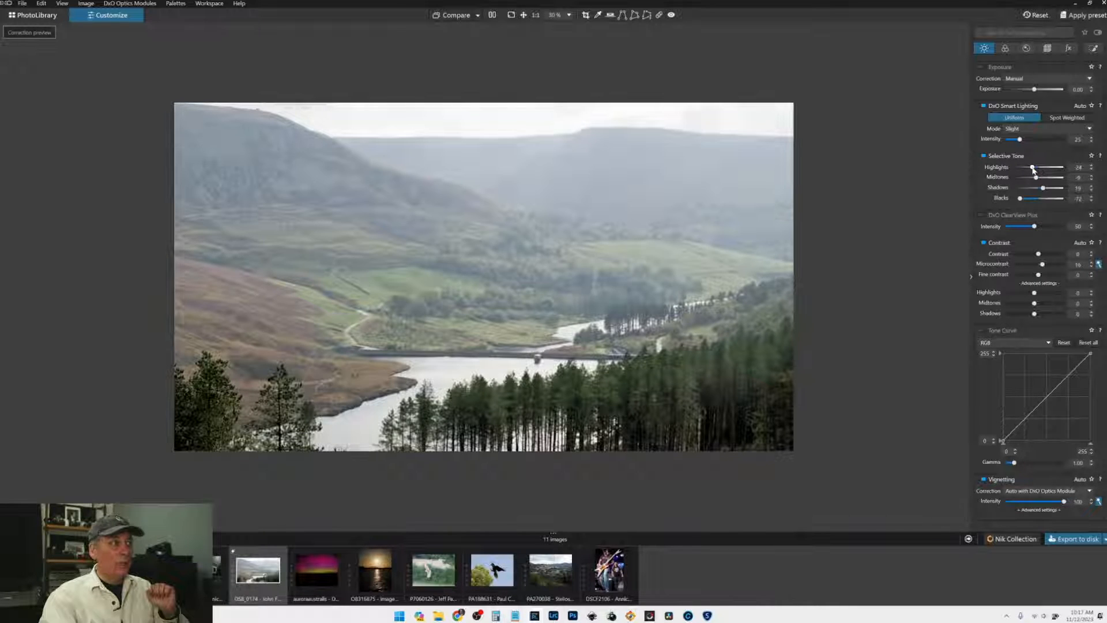
drag(1036, 169, 1049, 169)
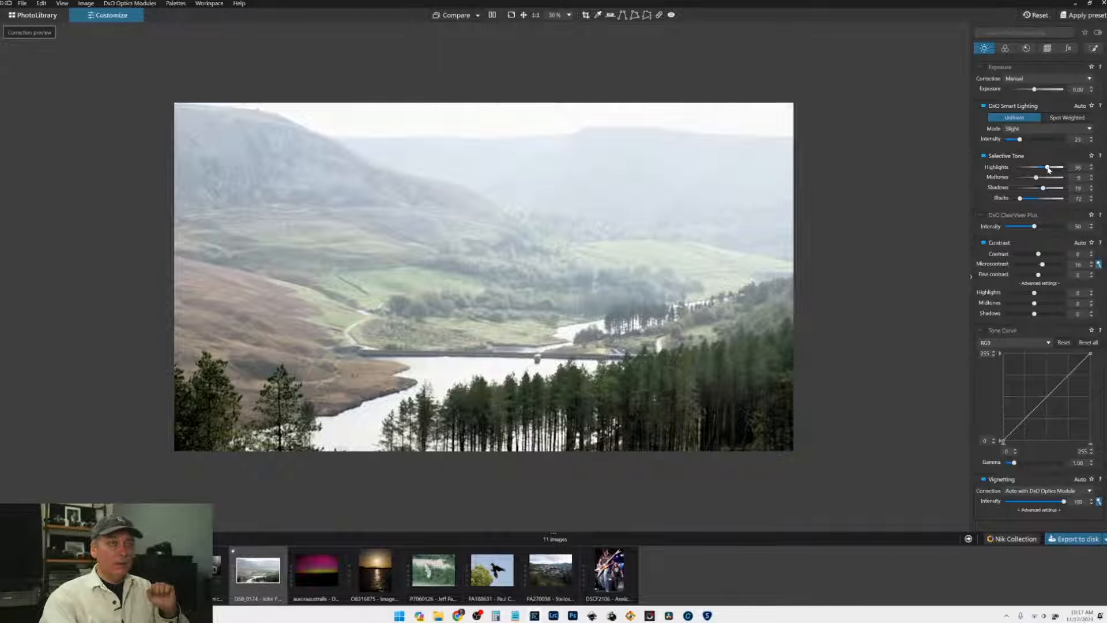
Step: Reset the Selective Tone midtones to 0, try shadows at about -11, and restore the shadows to 0
double_click(1036, 179)
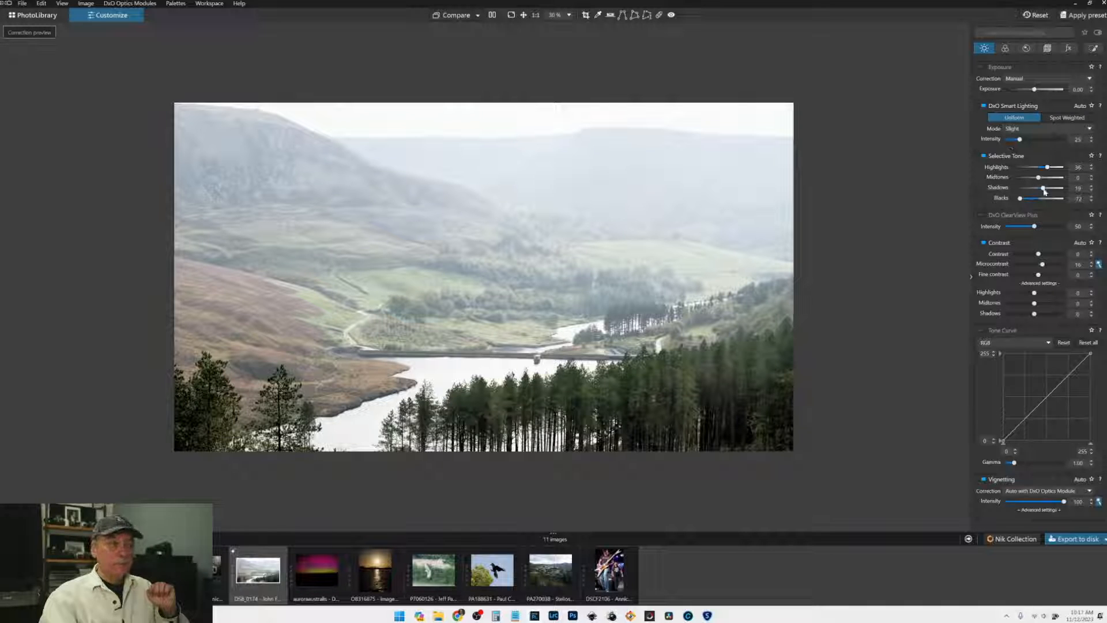
double_click(1044, 191)
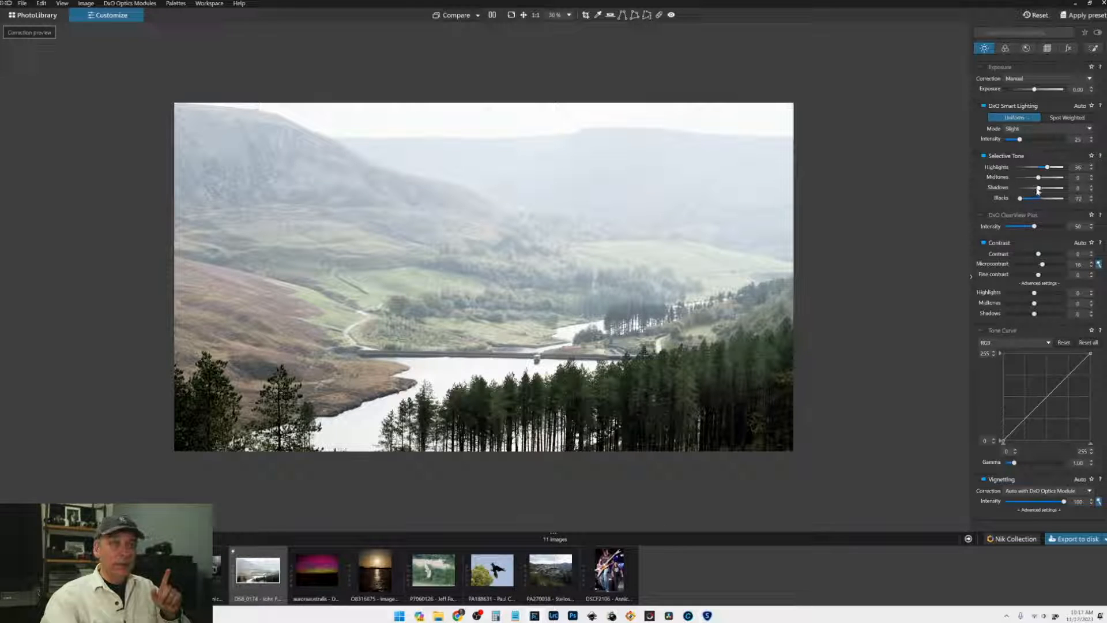
drag(1038, 190, 1039, 190)
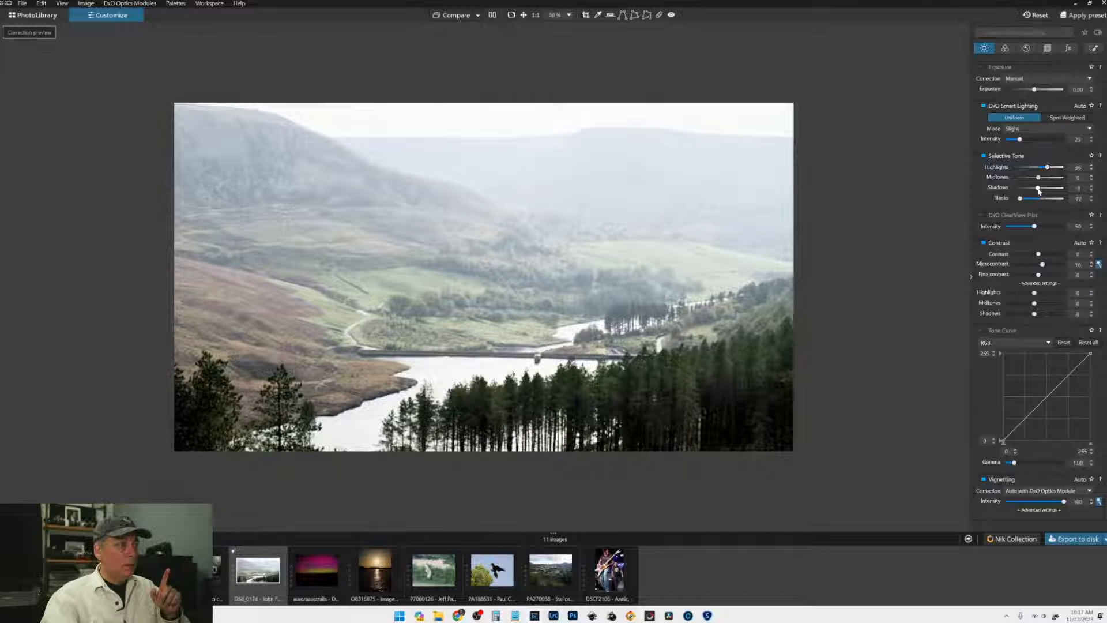
drag(1039, 191, 1036, 191)
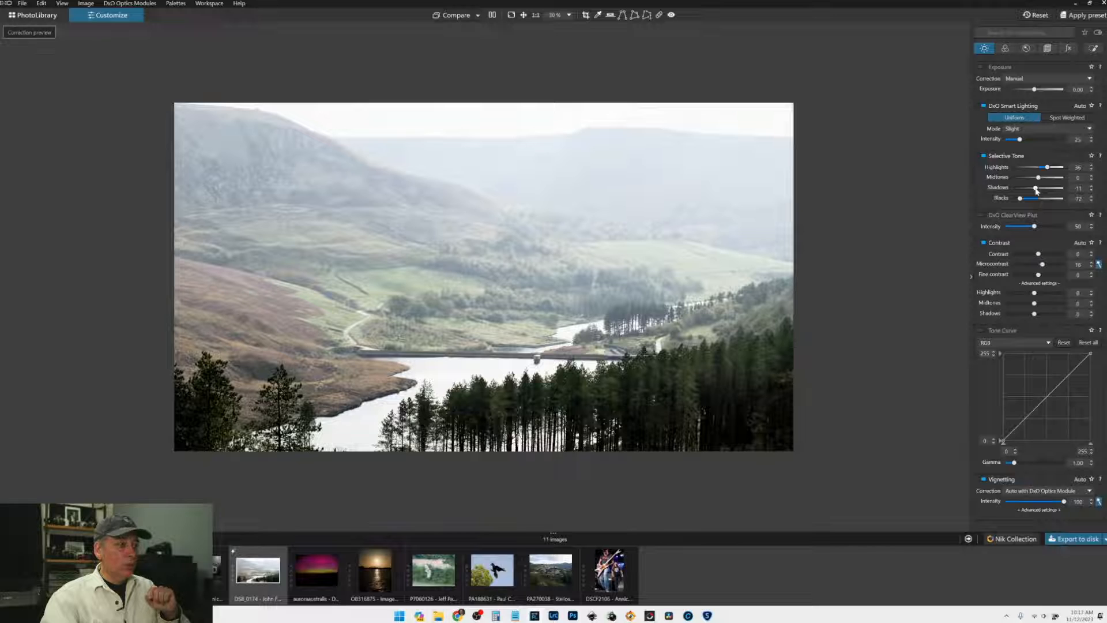
double_click(1036, 188)
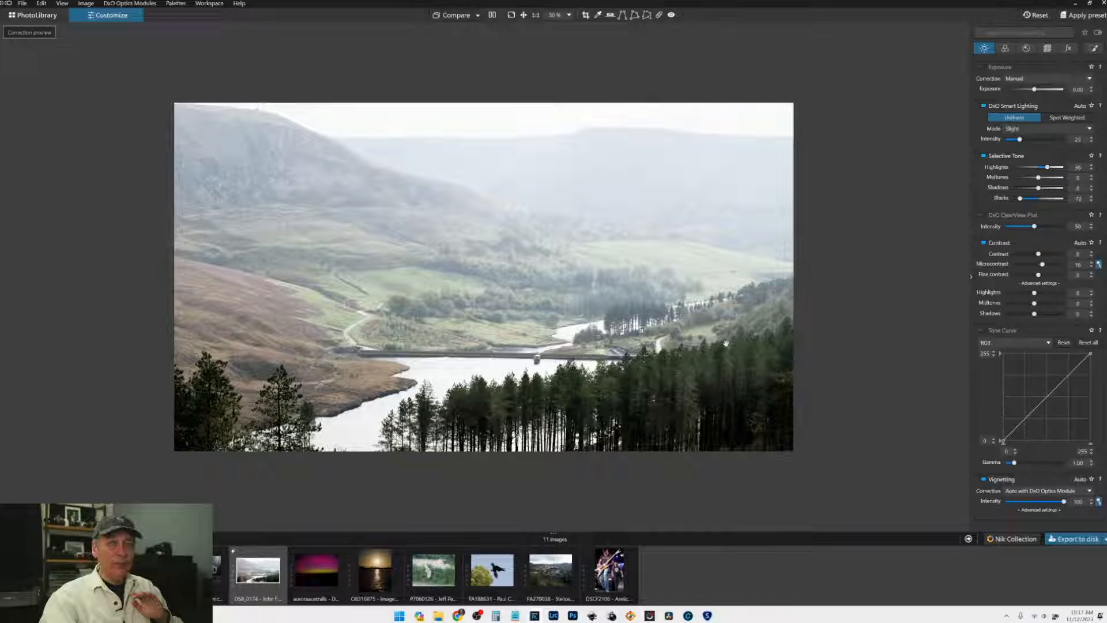
Step: Set the HSL vibrancy to 100 and saturation to about -11, and compare the photo with and without the HSL correction
click(1005, 49)
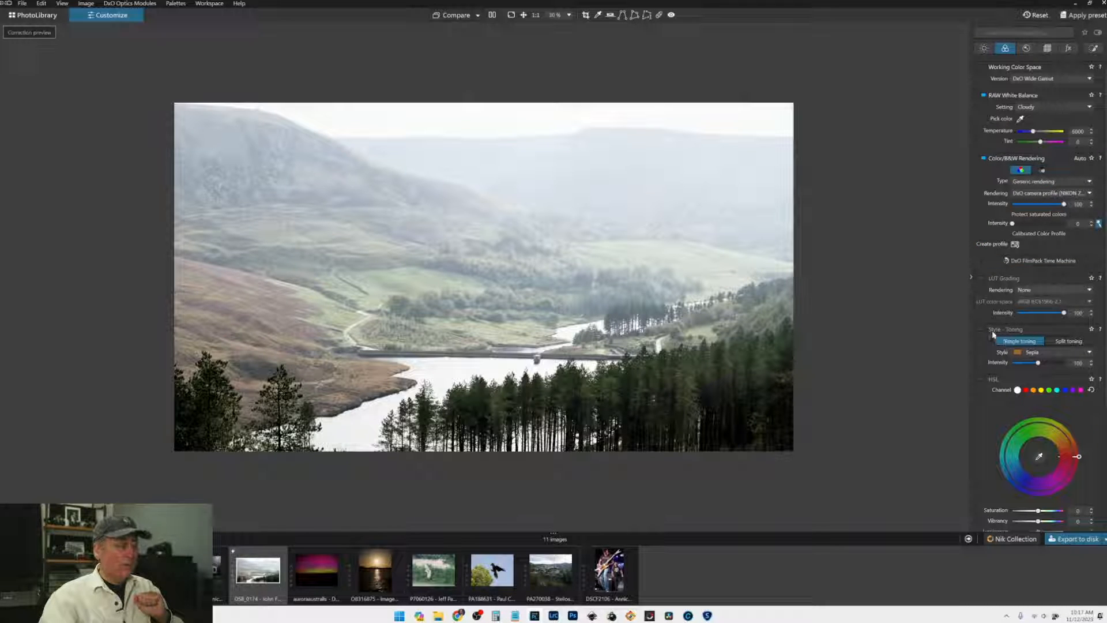
scroll(998, 371, down, 3)
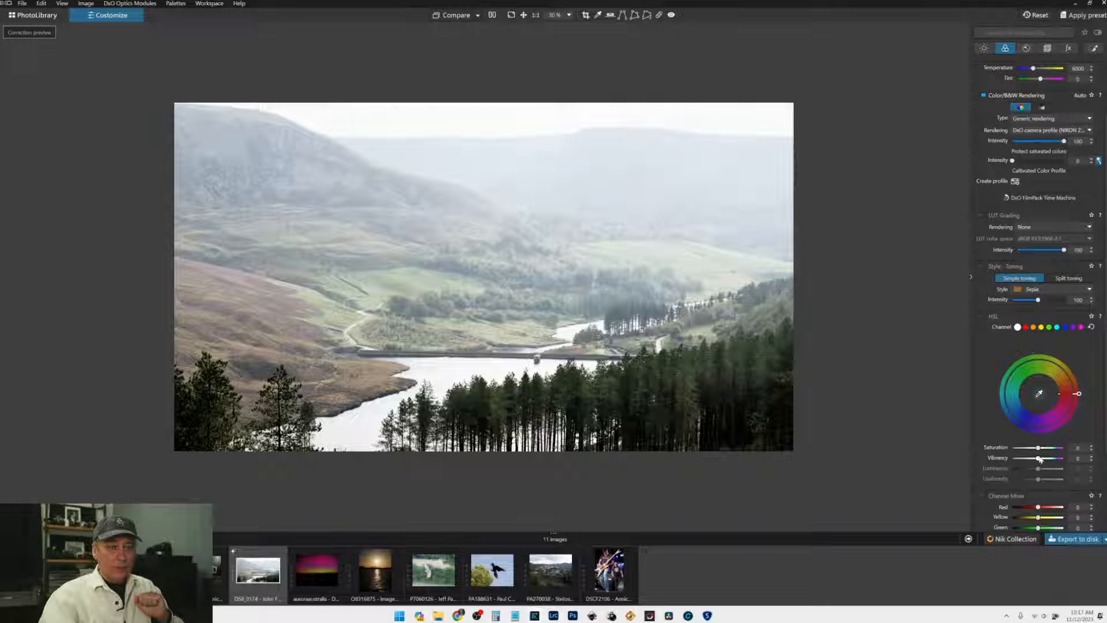
mouse_move(1038, 447)
mouse_down()
mouse_move(1021, 447)
mouse_move(1064, 459)
mouse_move(1033, 451)
mouse_up()
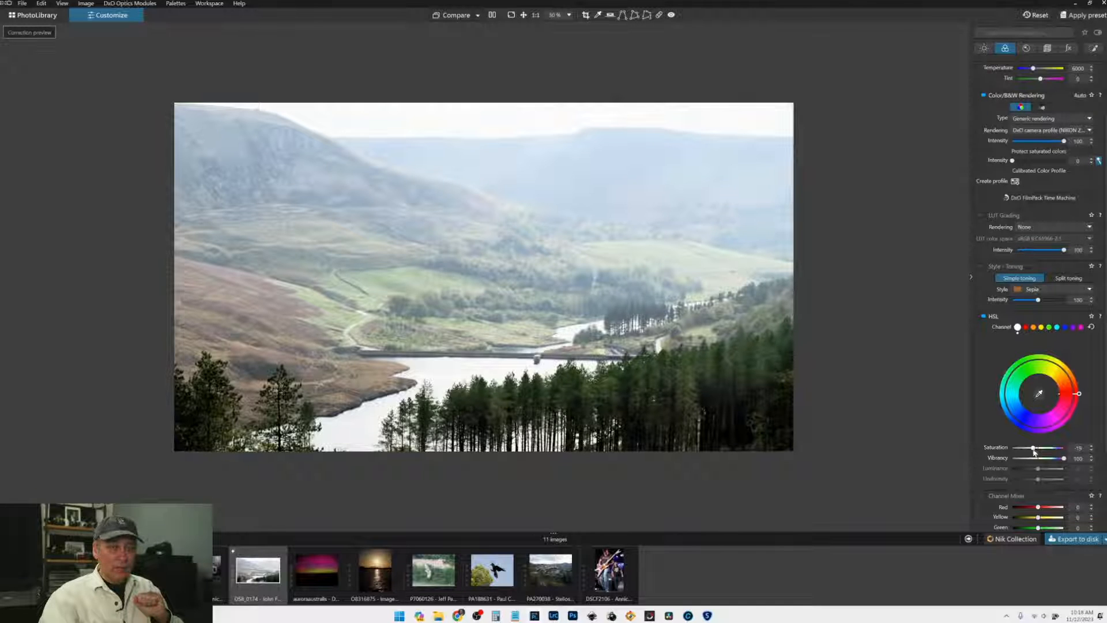
drag(1034, 451, 1036, 452)
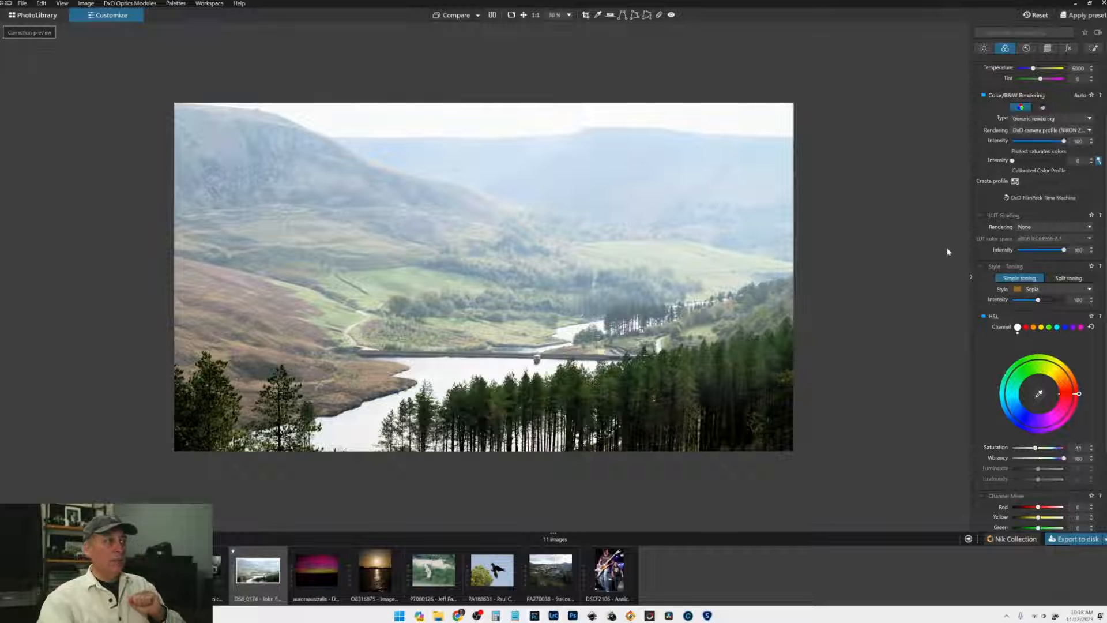
click(983, 315)
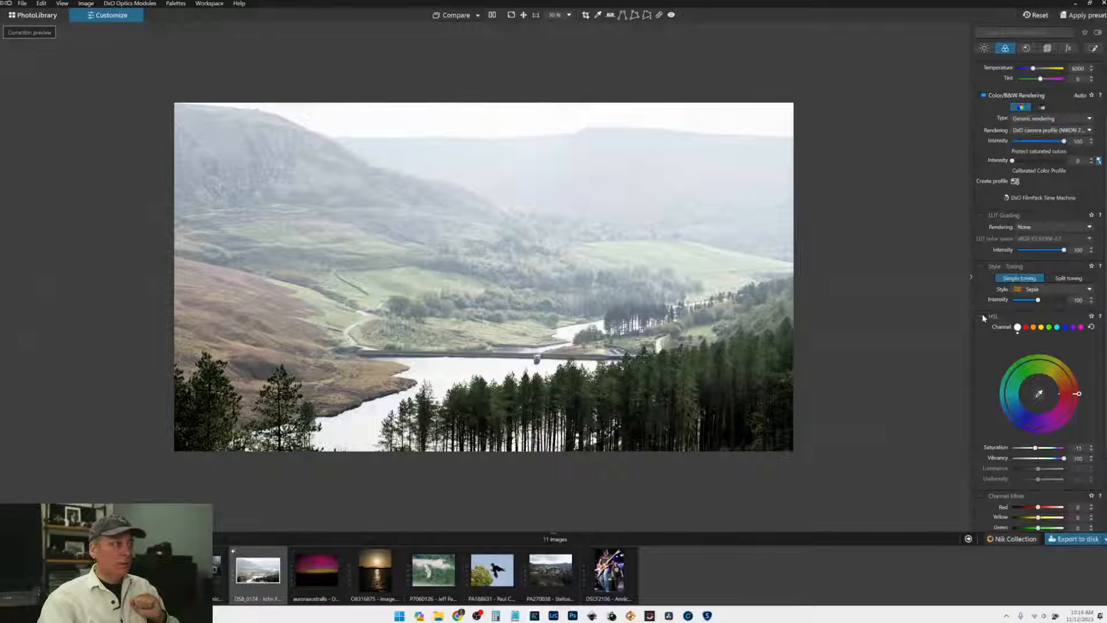
click(982, 316)
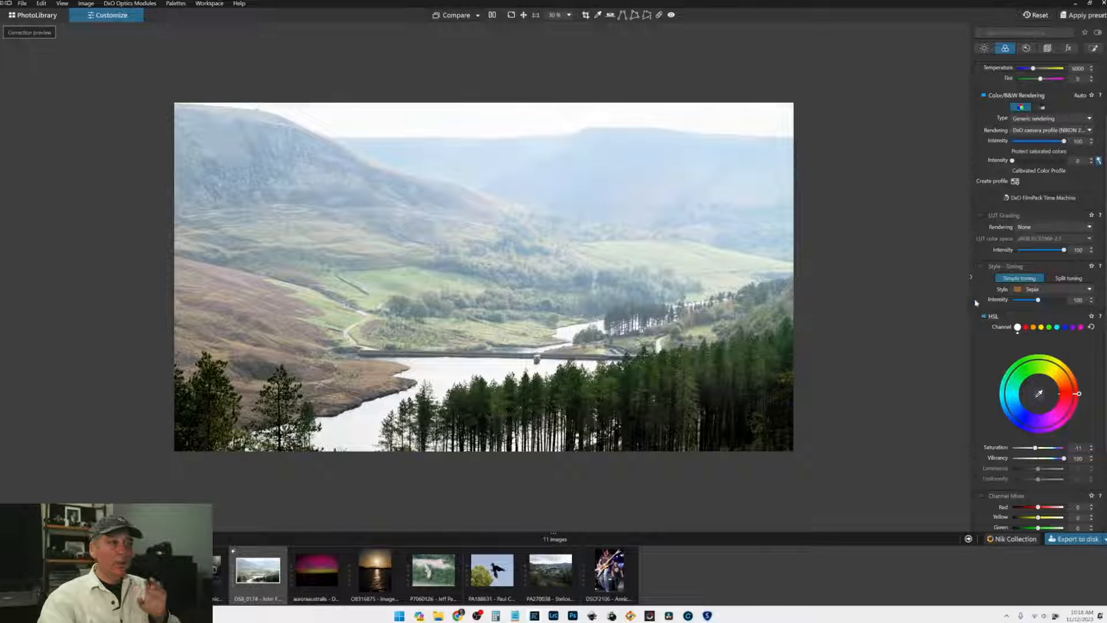
Step: Add a horizontal local-adjustment control line across the sky, with its transition reaching just below the far ridge
click(1094, 47)
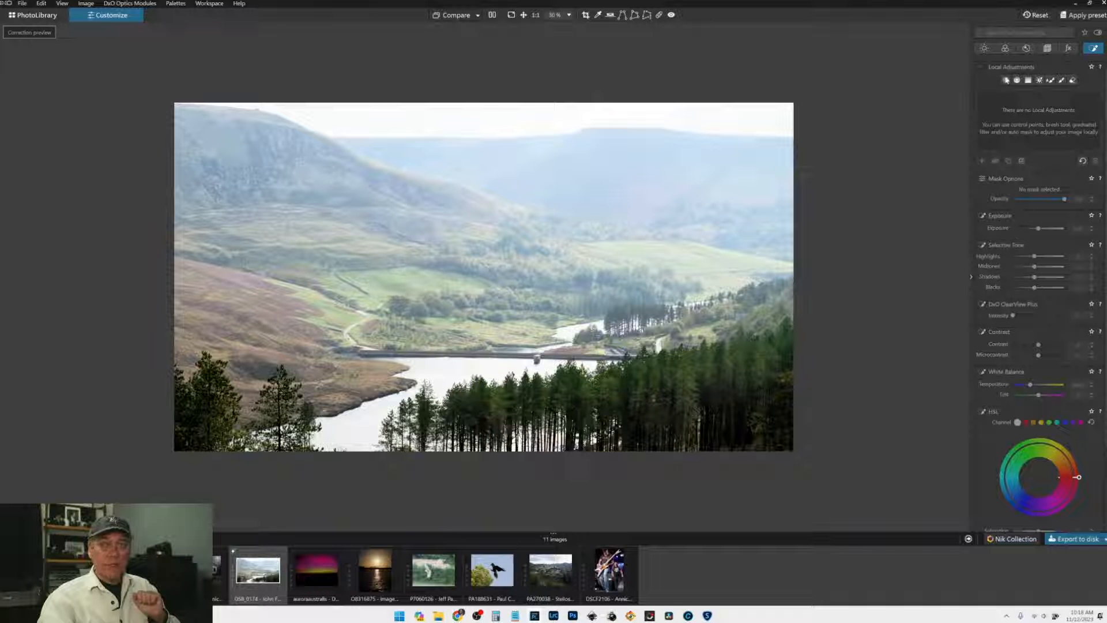
click(1006, 82)
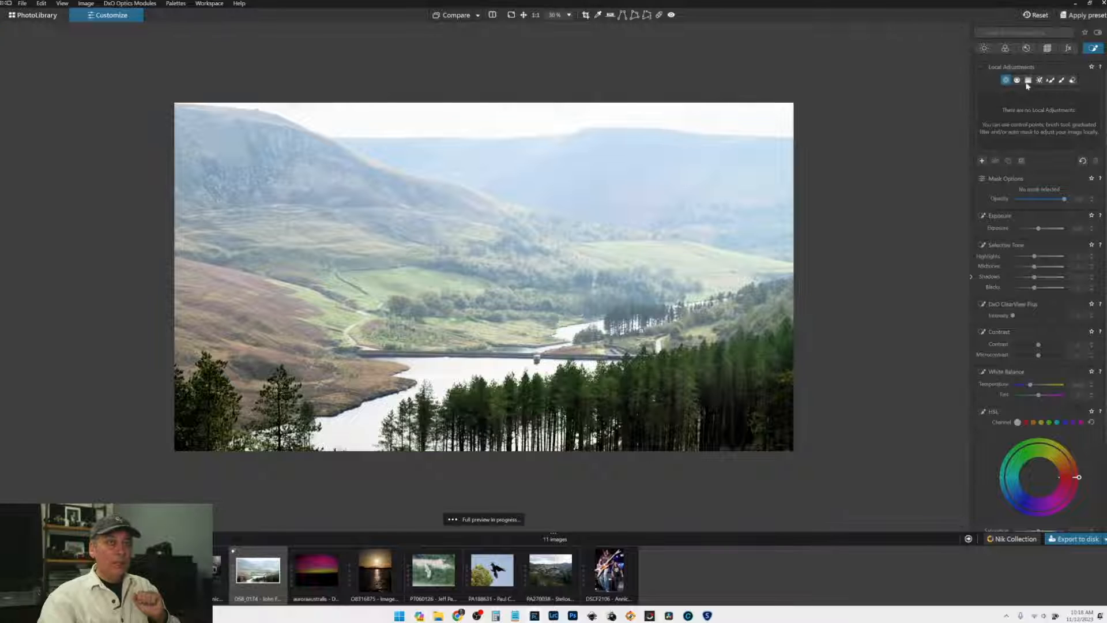
click(1029, 80)
click(1017, 81)
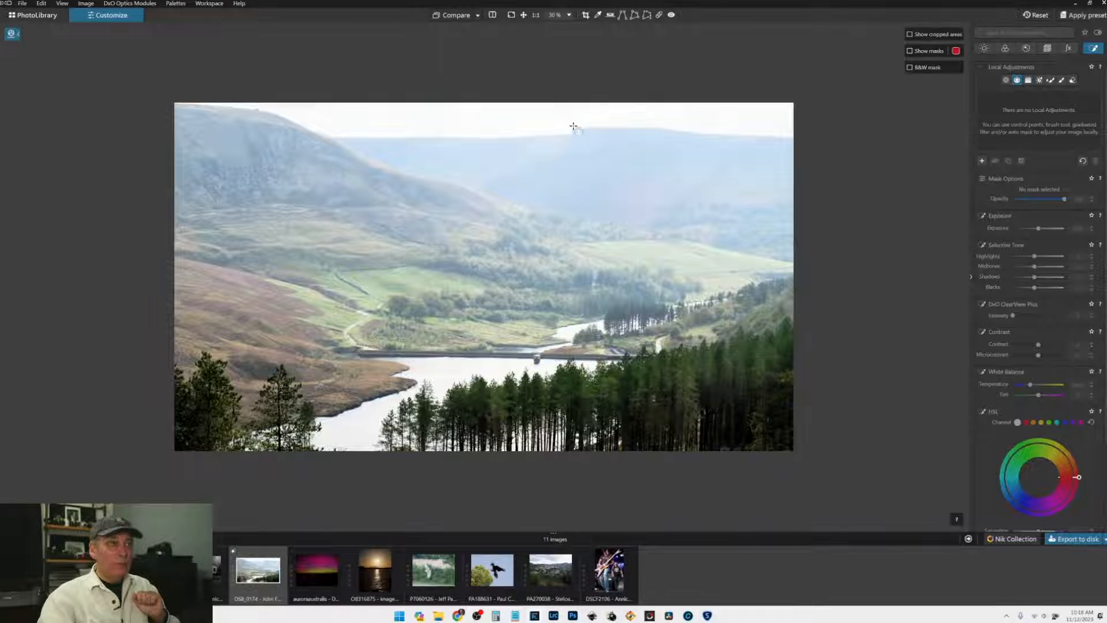
drag(571, 124, 572, 150)
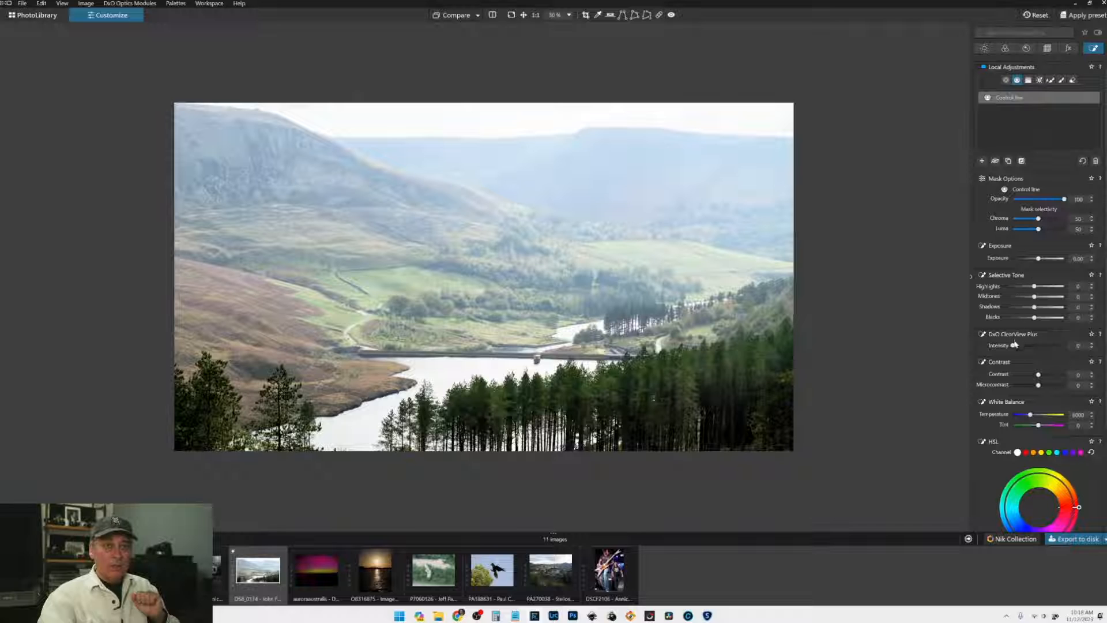
Step: Try ClearView Plus at 100 on the sky control line, restore it to 0, and set the mask's highlights to about -48
drag(1013, 346, 1066, 346)
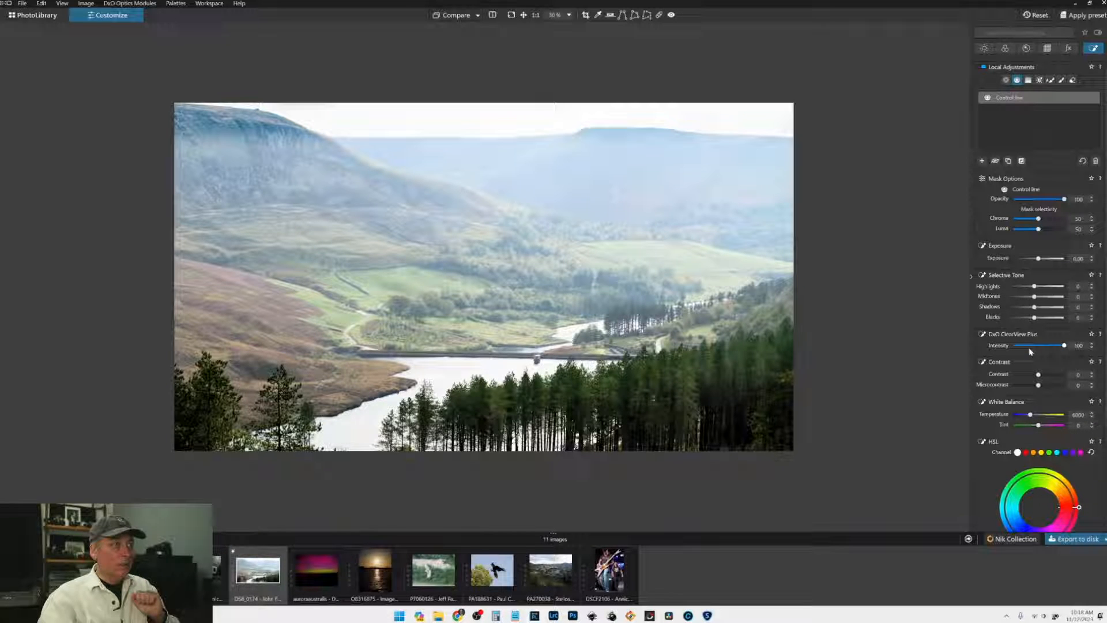
click(1008, 289)
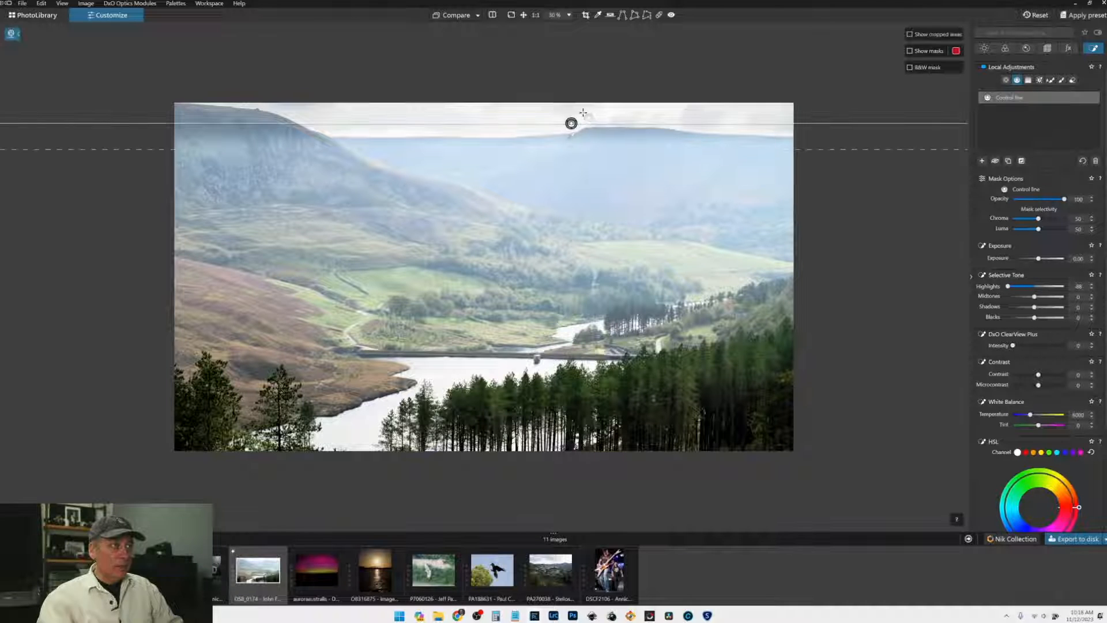
Step: Add a negative control line over the far ridge to protect the hills from the sky adjustment, and deselect the mask
mouse_move(571, 148)
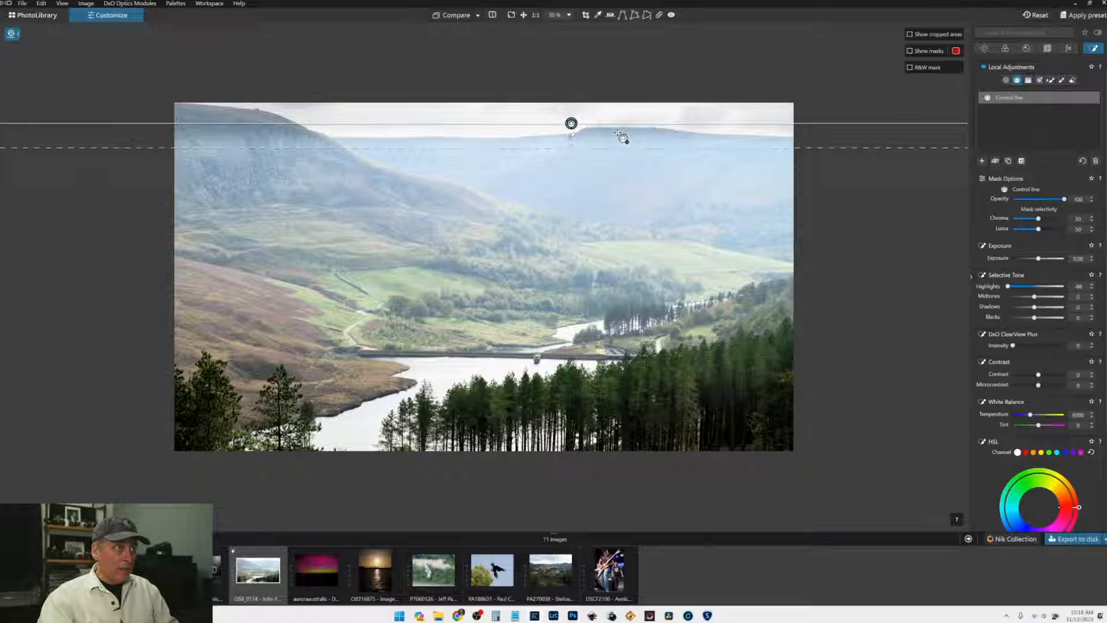
drag(617, 133, 618, 162)
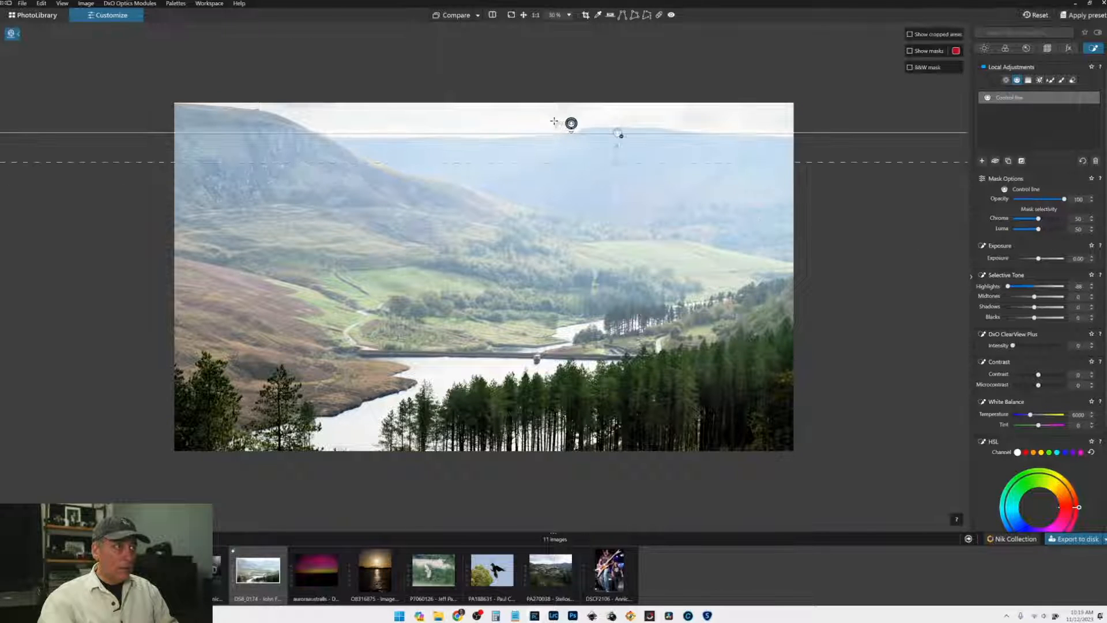
mouse_move(572, 124)
click(908, 286)
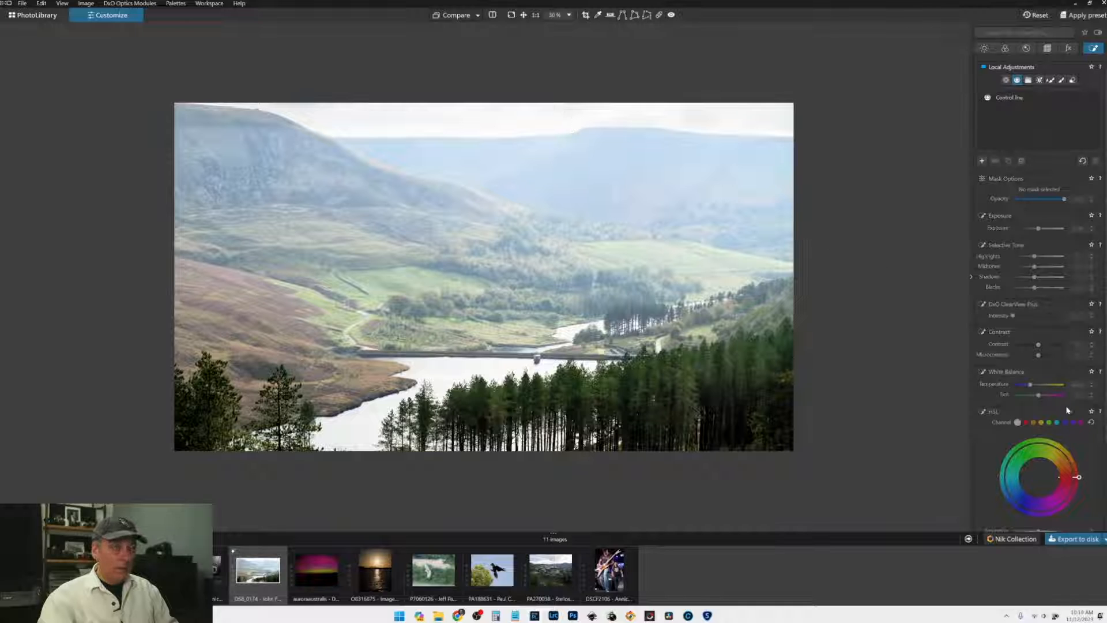
Step: Reselect the sky control line and set its ClearView Plus intensity to about 44
click(570, 121)
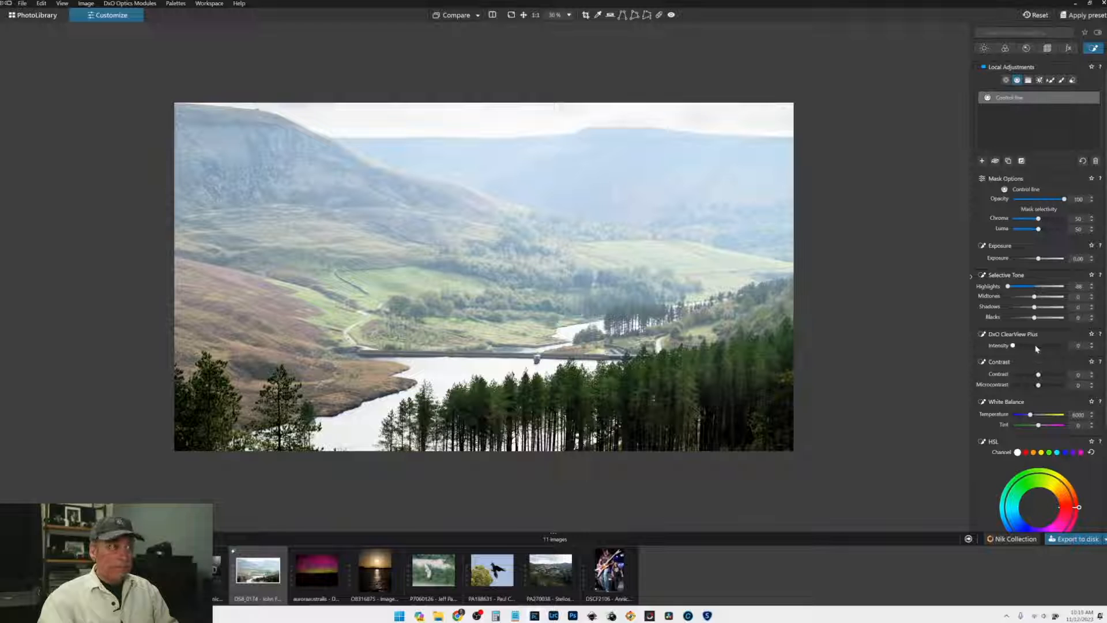
click(1036, 346)
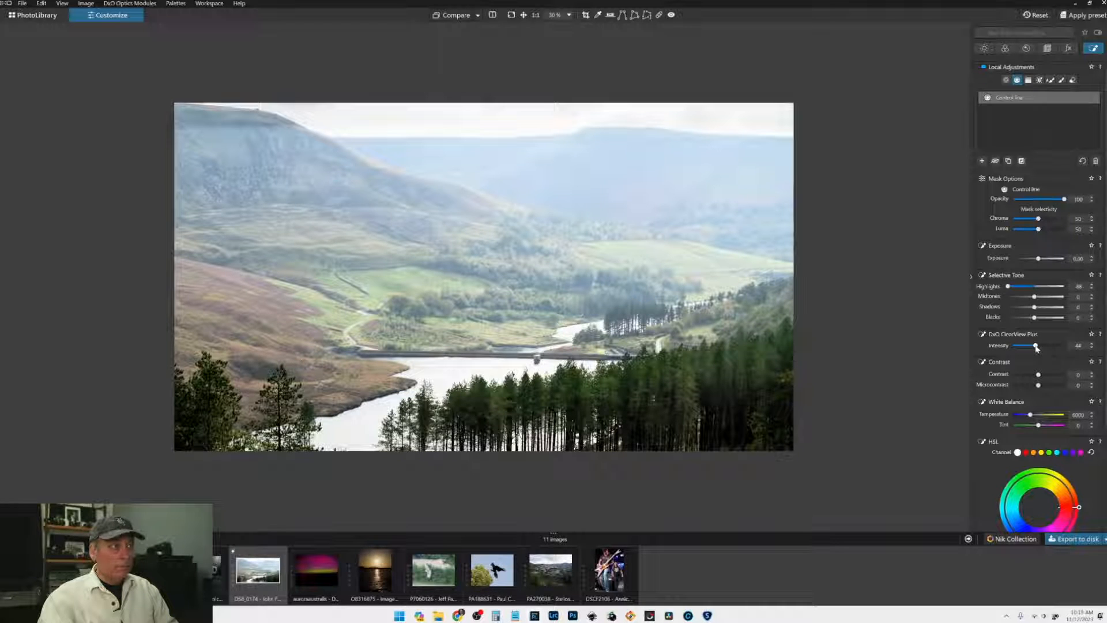
Step: Restore the sky control line's ClearView Plus to 0 and set its exposure to about -0.96 and temperature to about 5554
drag(1036, 347, 1002, 344)
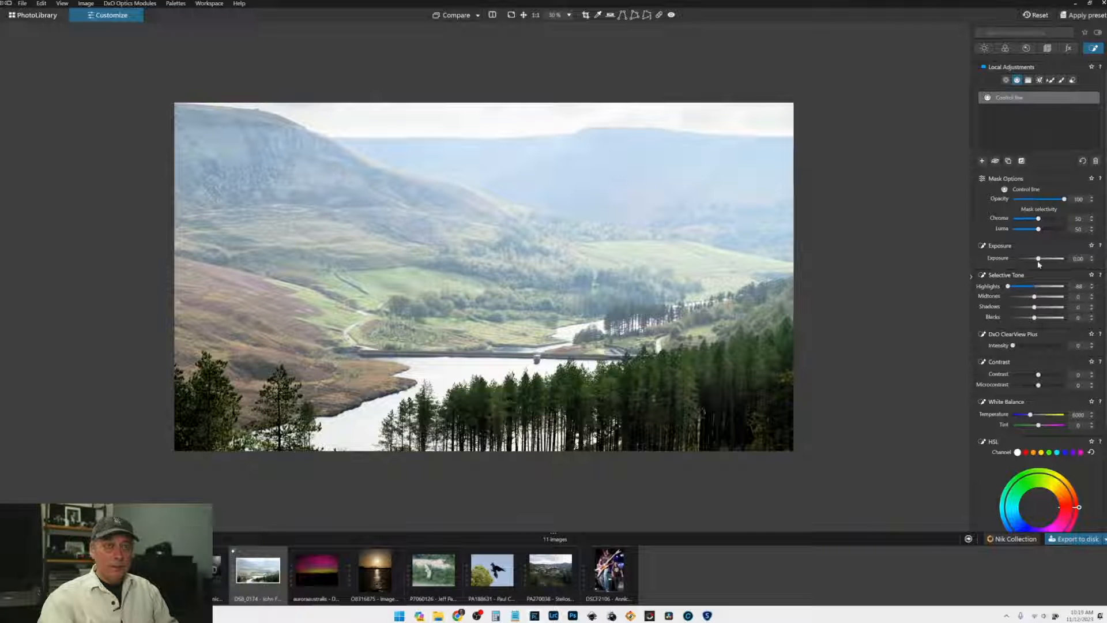
mouse_move(1037, 258)
mouse_down()
mouse_move(1022, 259)
mouse_move(1033, 262)
mouse_up()
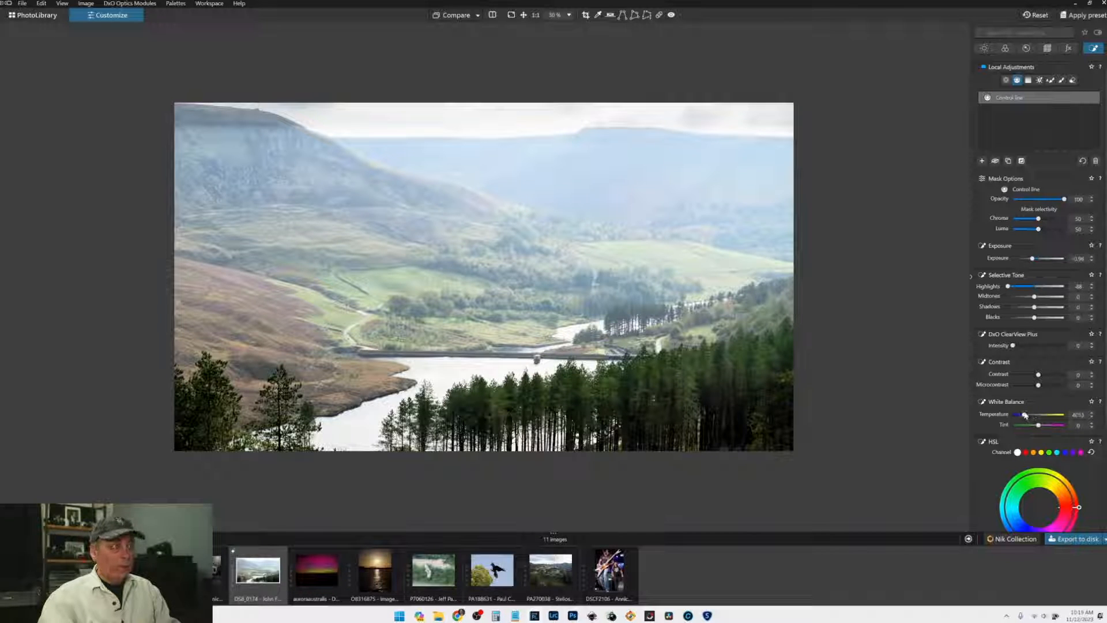
drag(1025, 415, 1029, 415)
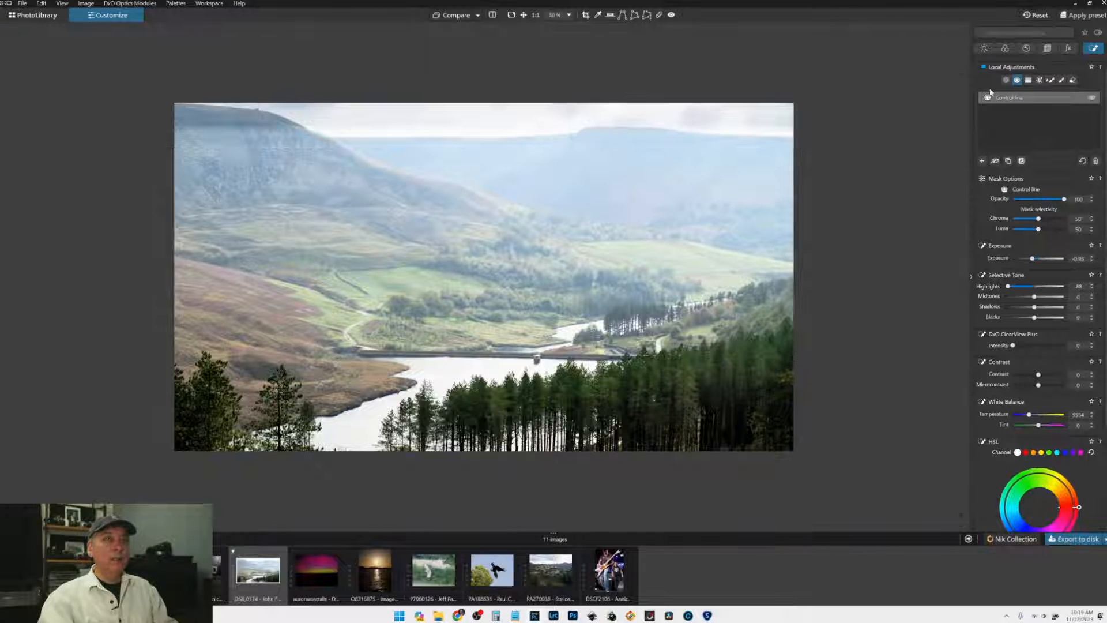
Step: Reselect the sky control line, raise its luma selectivity to 91, and switch the mask's visibility off
click(1006, 80)
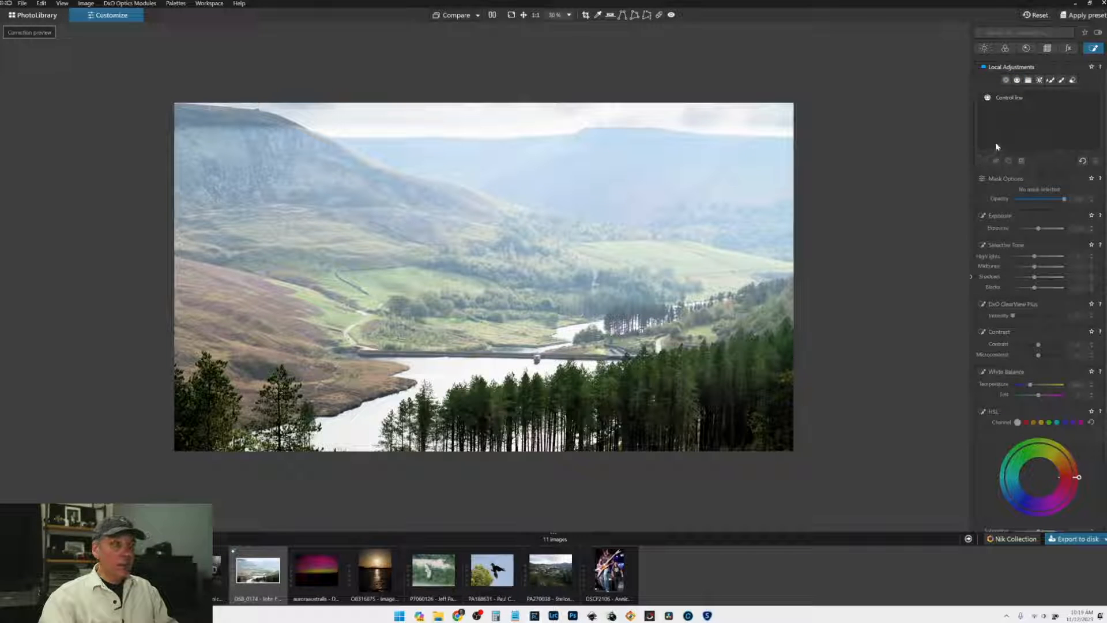
click(1007, 104)
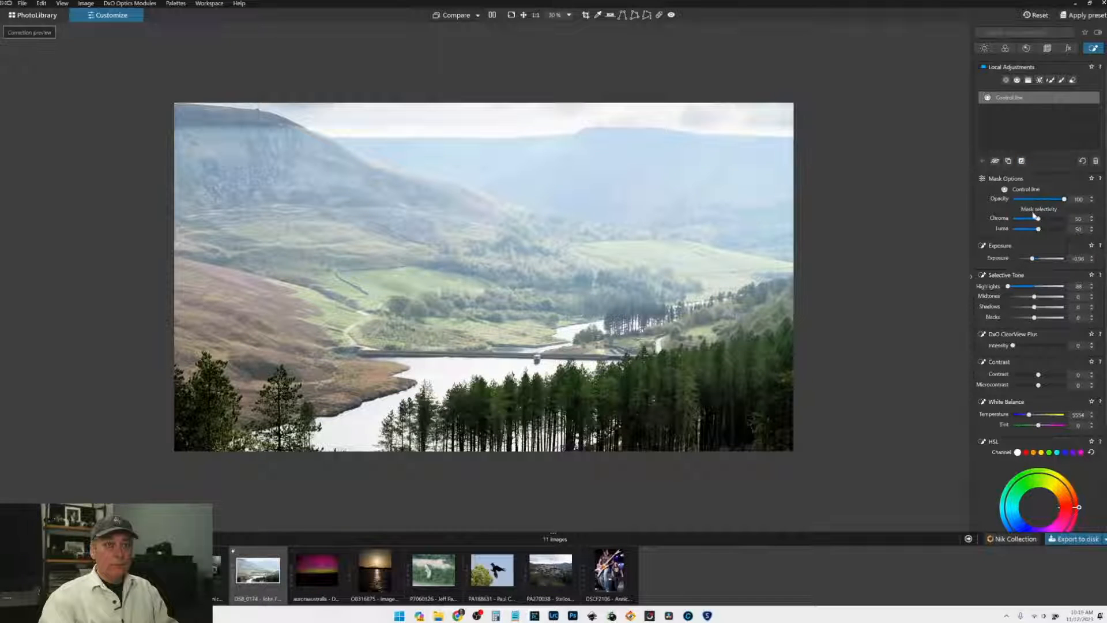
click(1055, 229)
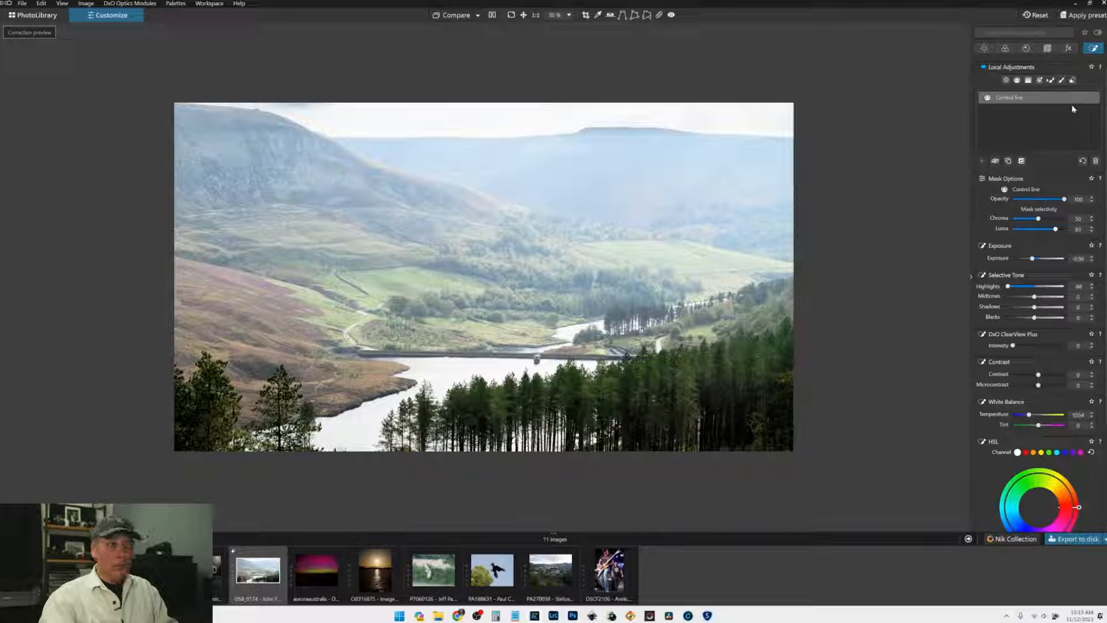
click(1060, 229)
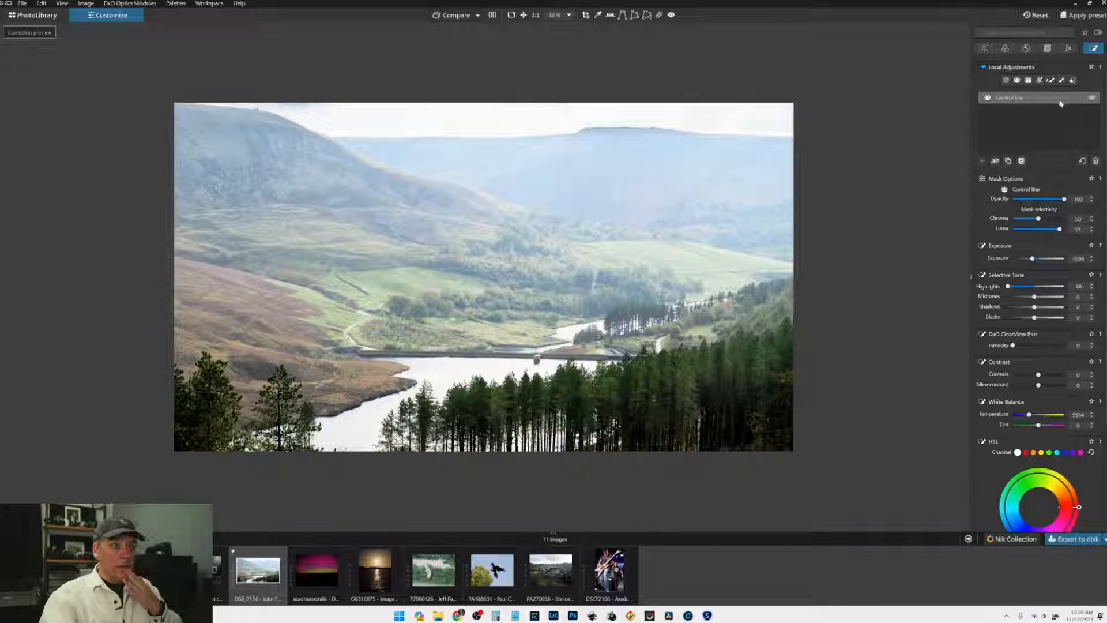
click(1092, 98)
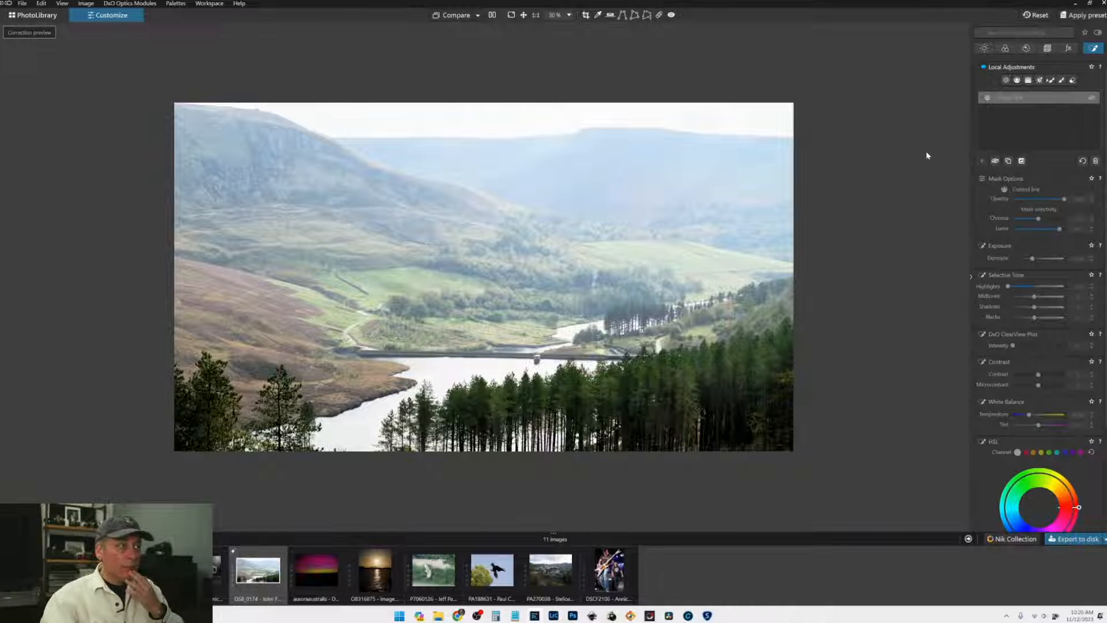
Step: Place a new local-adjustment control point on the green field in the middle of the valley and enlarge its area
click(1006, 80)
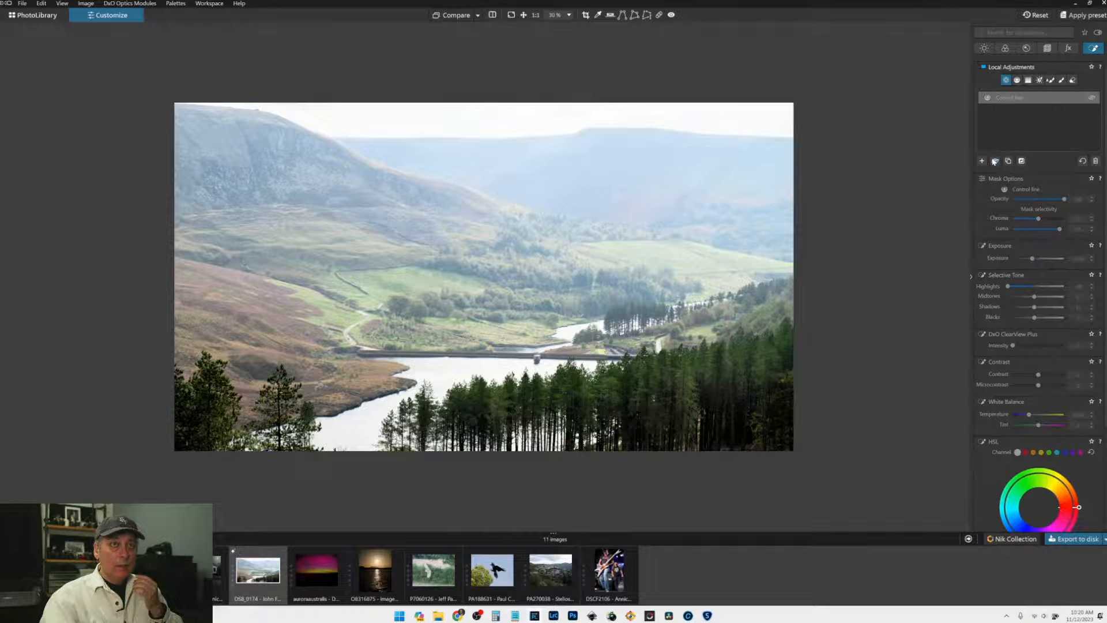
drag(570, 123, 571, 147)
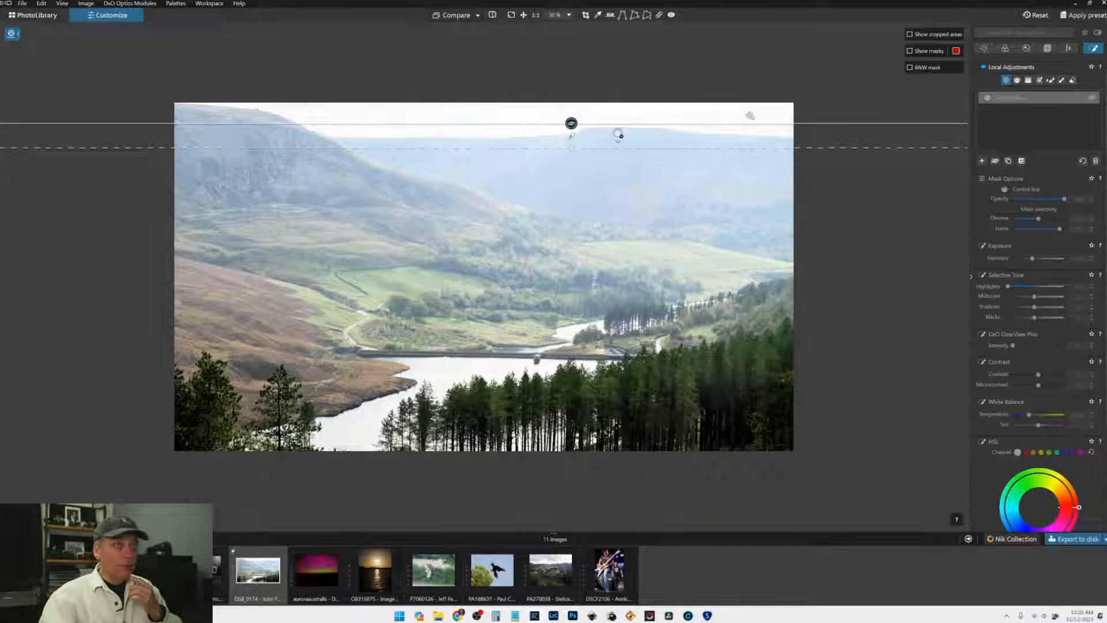
click(618, 134)
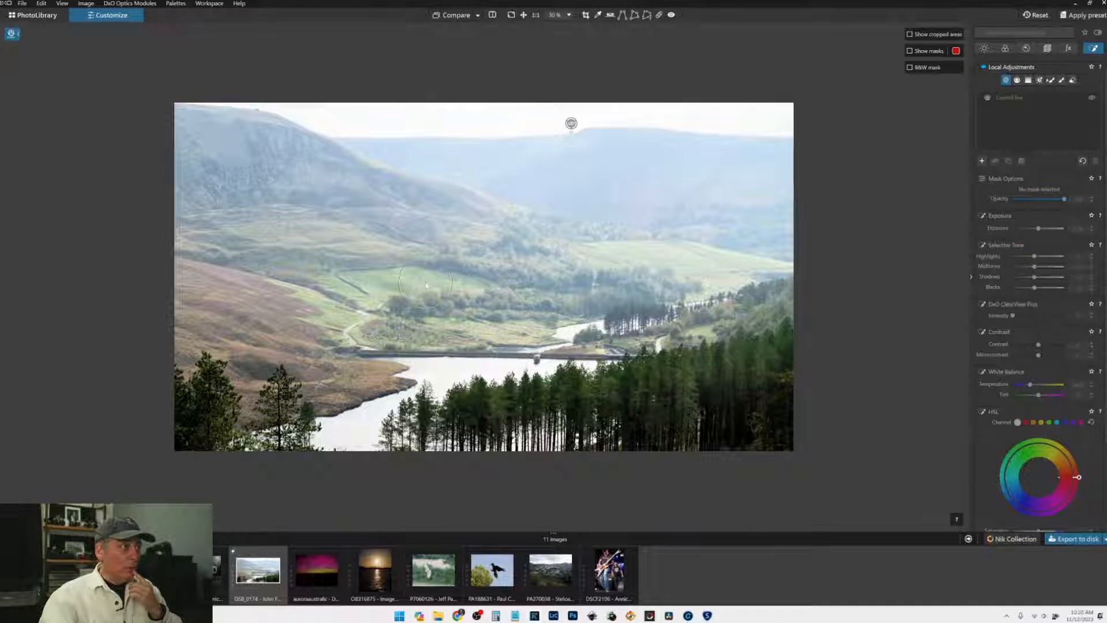
click(426, 284)
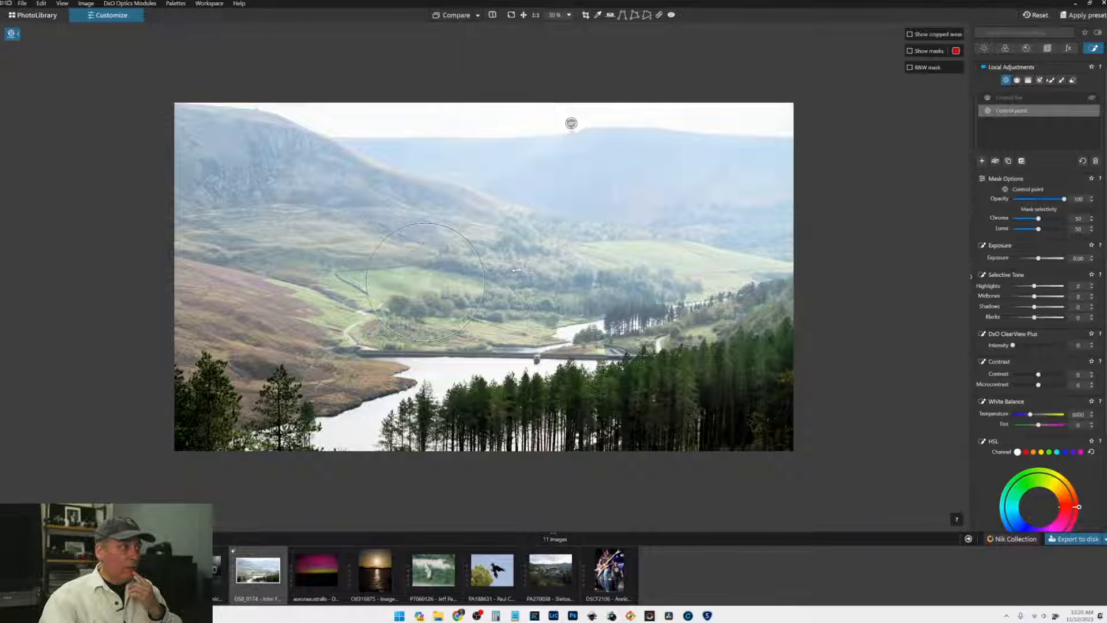
drag(516, 270, 517, 270)
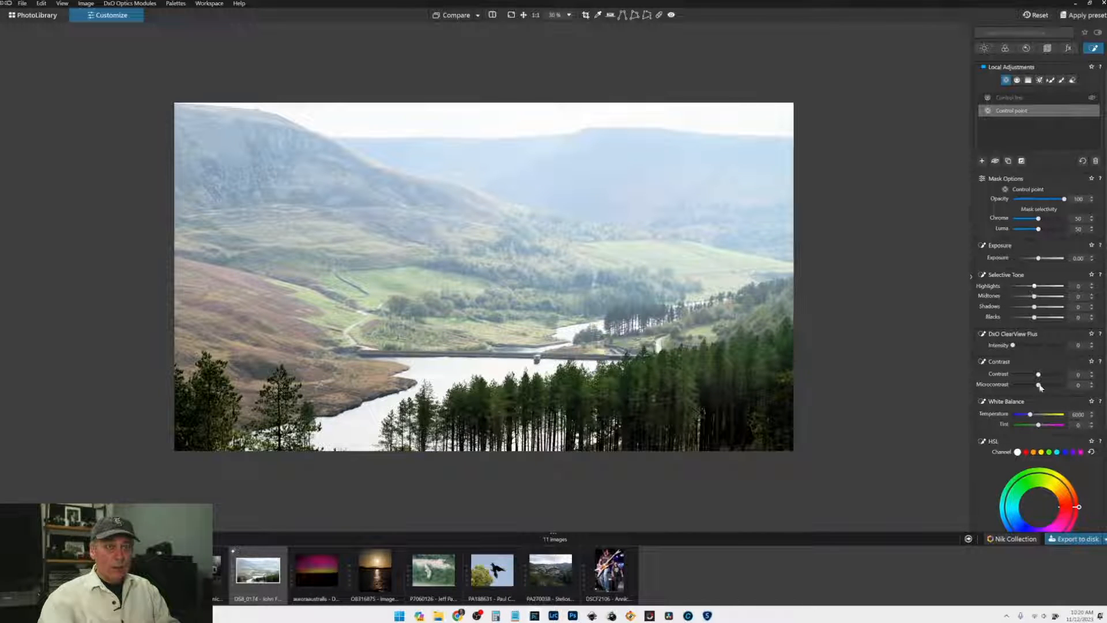
Step: Set the green field control point's saturation to 42 and its white balance temperature to 6200
scroll(997, 452, down, 3)
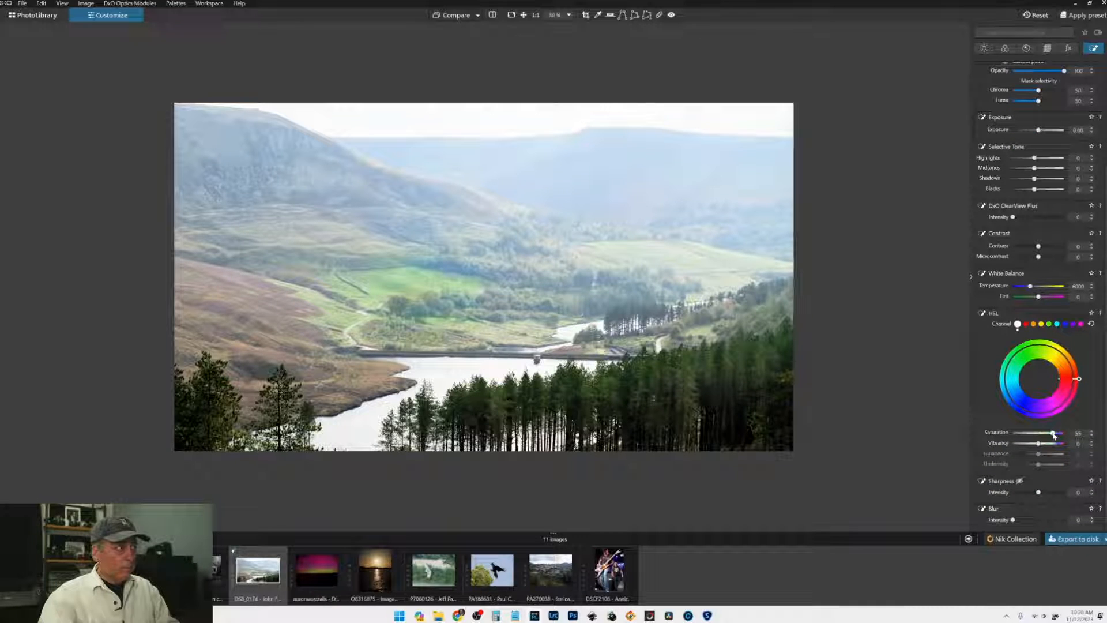
drag(1052, 434, 1049, 435)
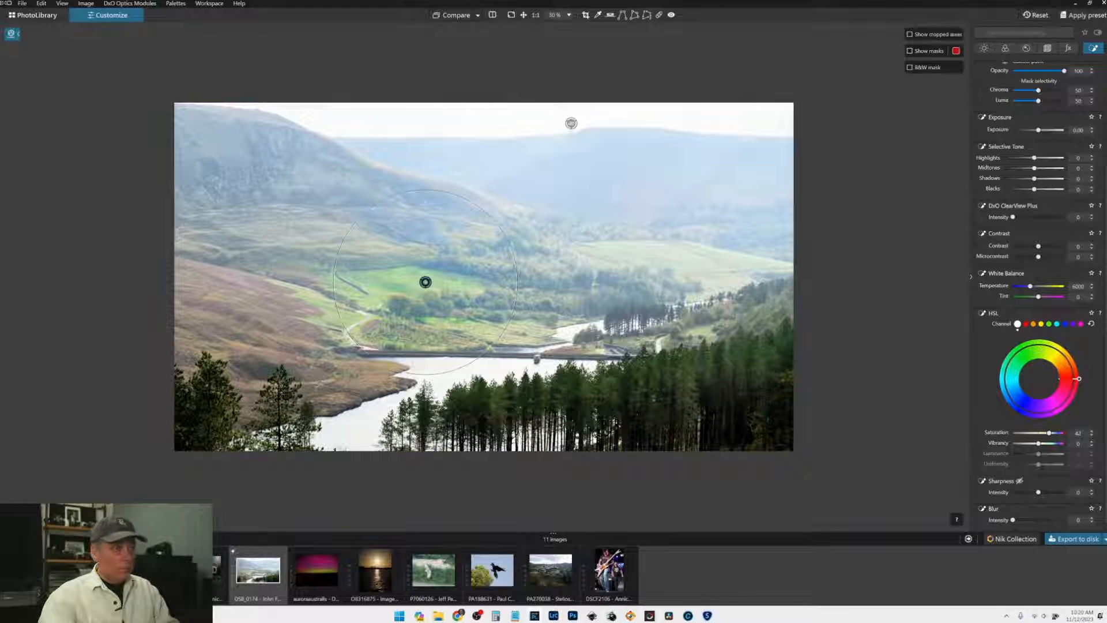
drag(1030, 287, 1031, 287)
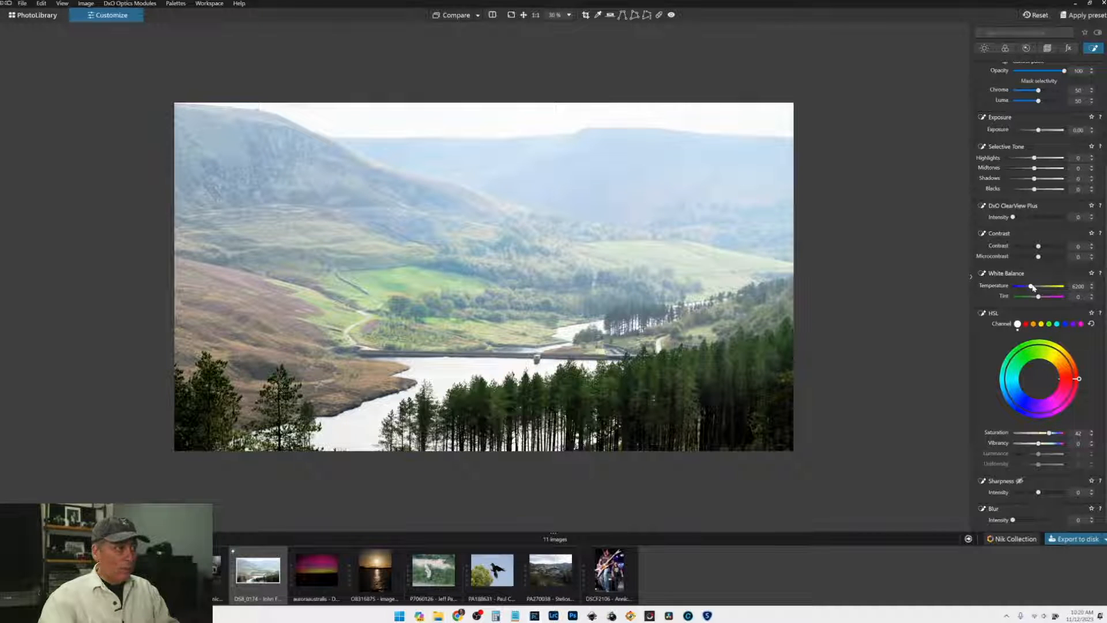
Step: Extend the same mask with control points on the farther right field, the brown shoreline, and the dark foreground pines
mouse_move(571, 121)
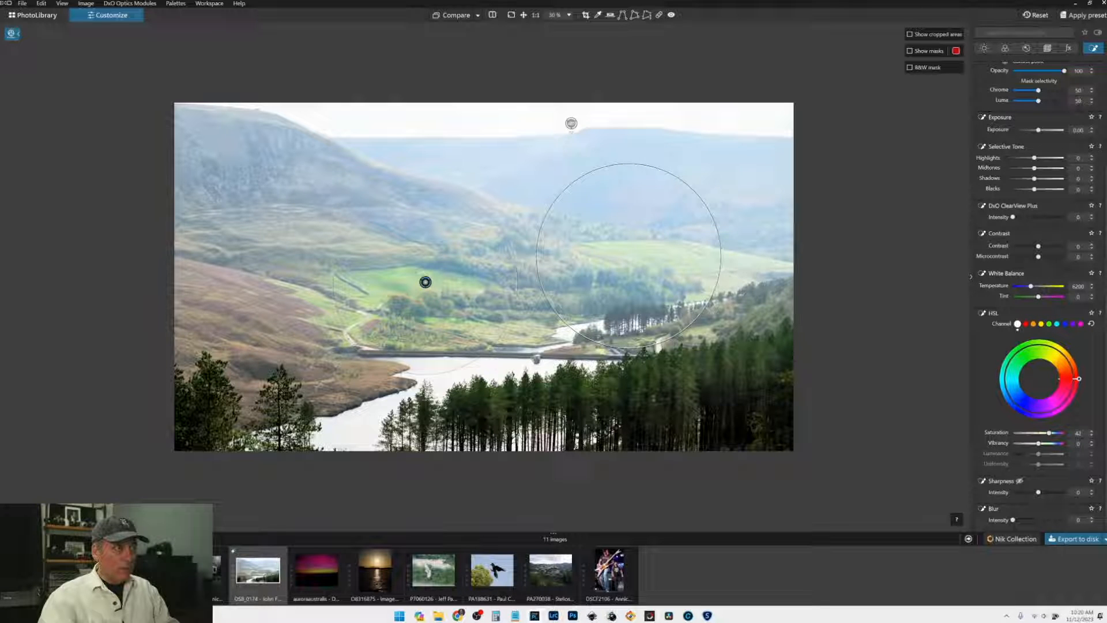
click(338, 387)
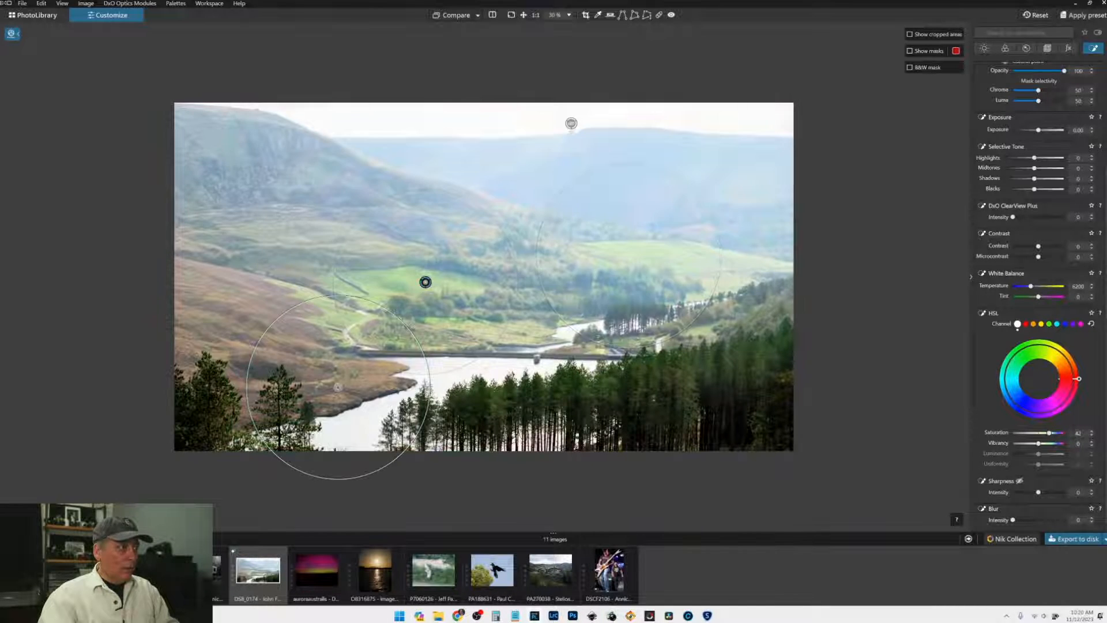
scroll(754, 381, up, 1)
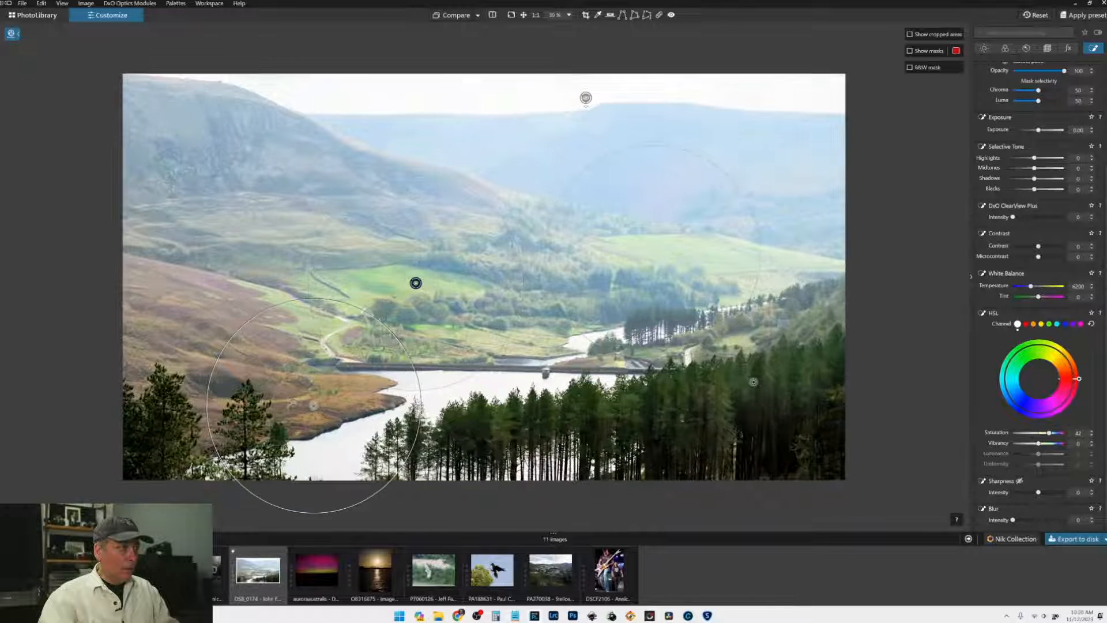
scroll(754, 382, up, 1)
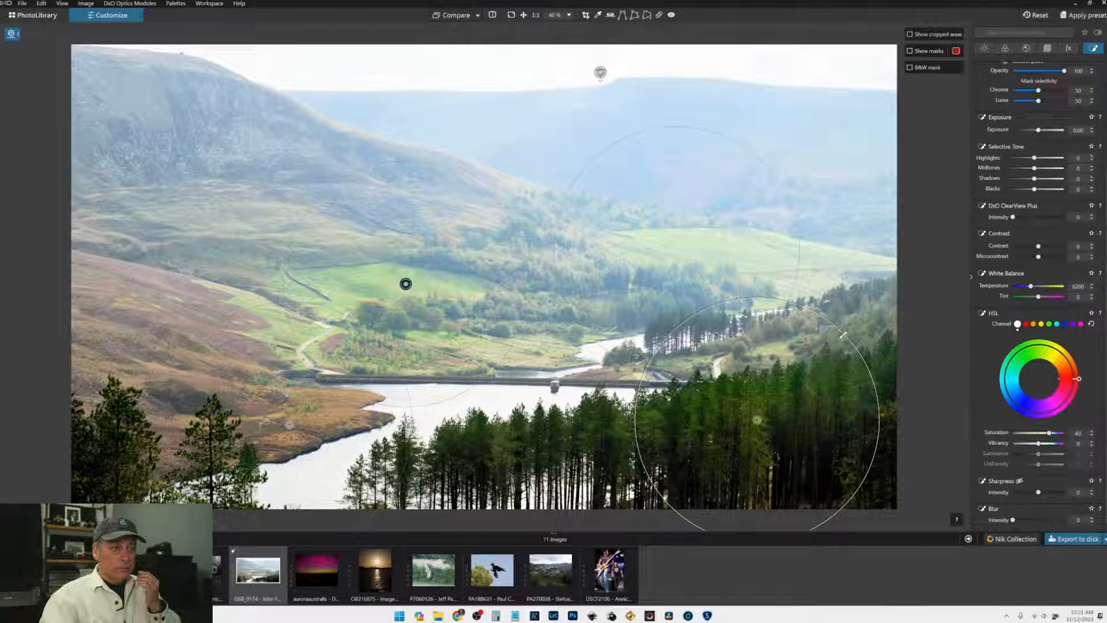
Step: Shrink the area of the control point on the dark foreground pines so it stays largely within the trees
key(m)
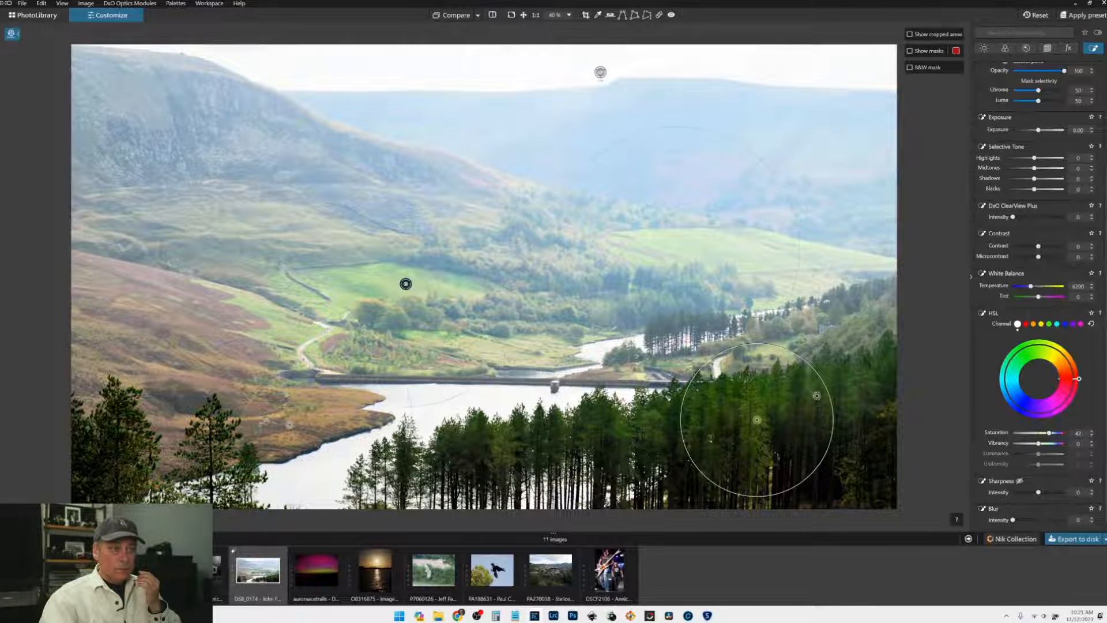
mouse_move(814, 391)
drag(814, 391, 804, 397)
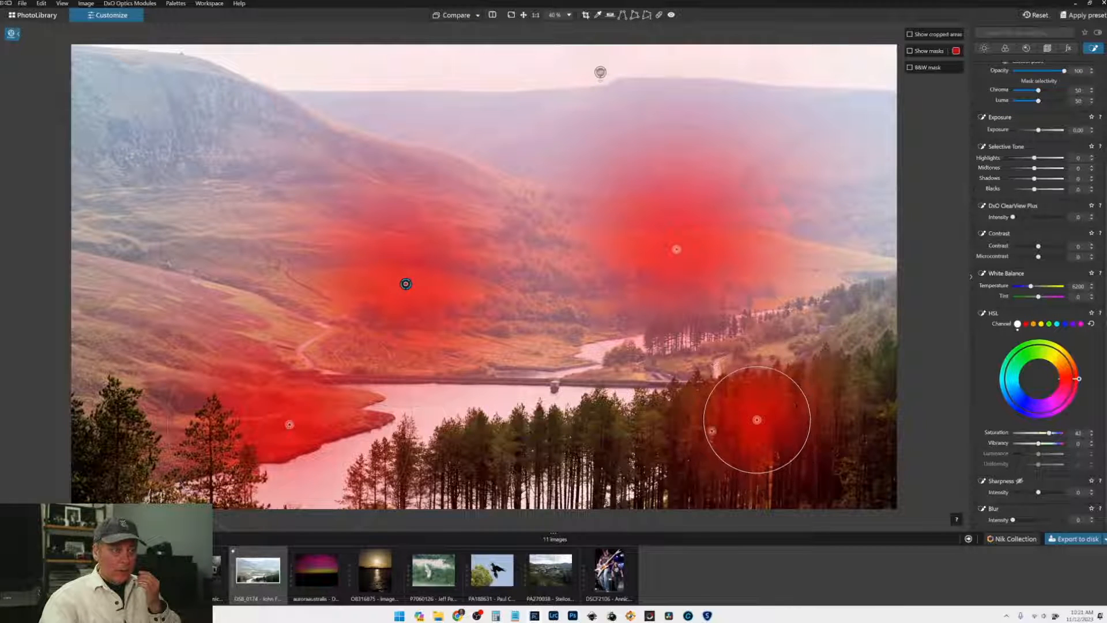
Step: Add five more small control points to the same mask along the foreground pine forest, from its left part to its right end
click(655, 430)
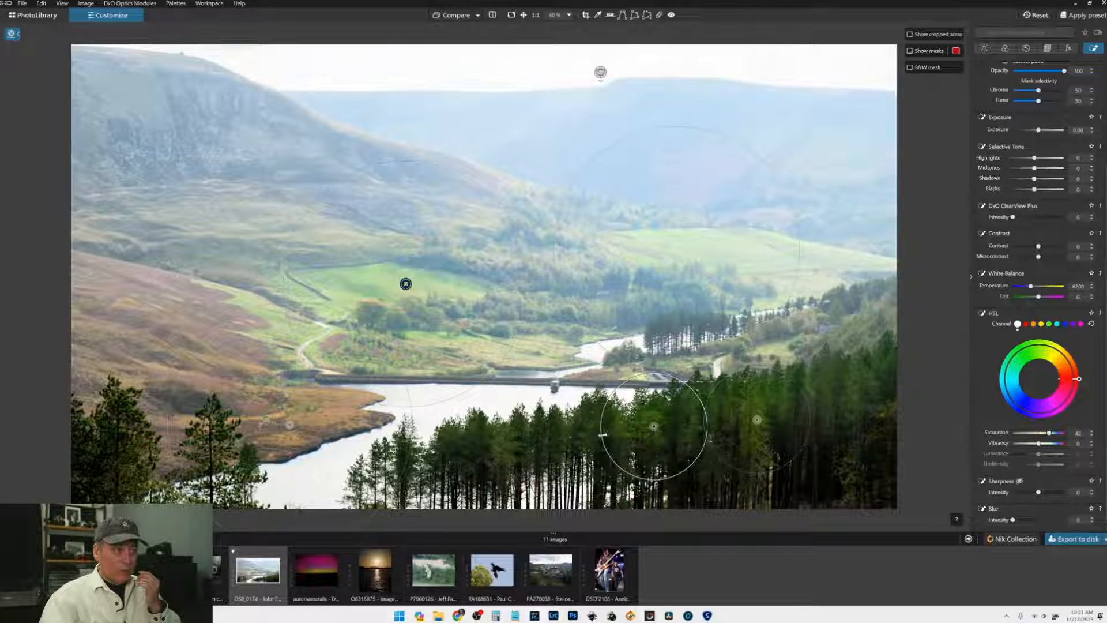
click(592, 436)
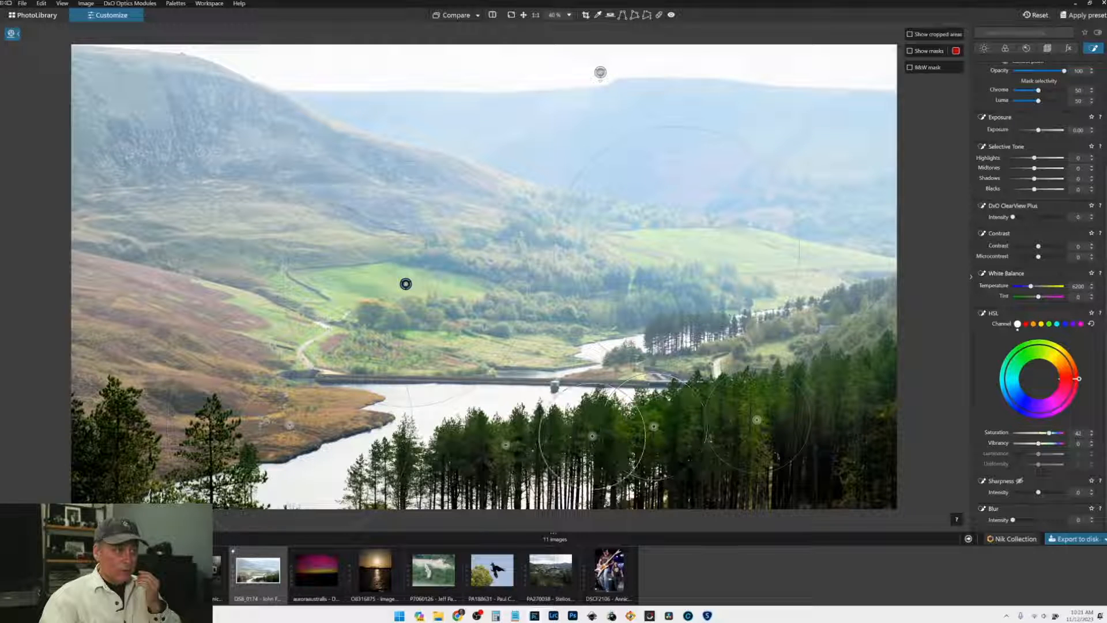
click(505, 445)
click(842, 389)
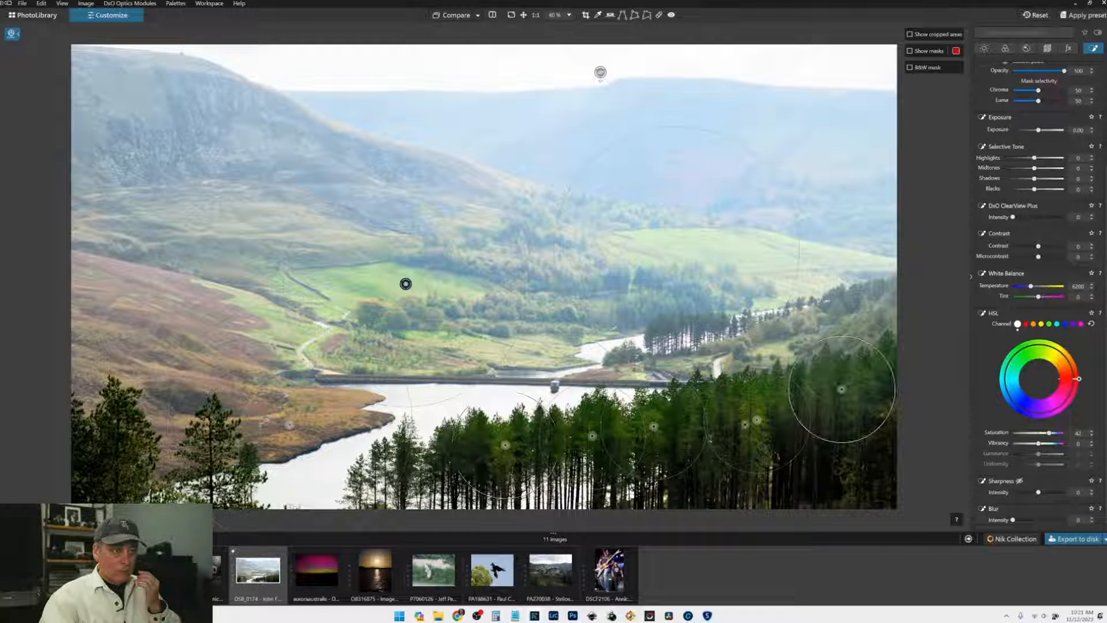
click(698, 424)
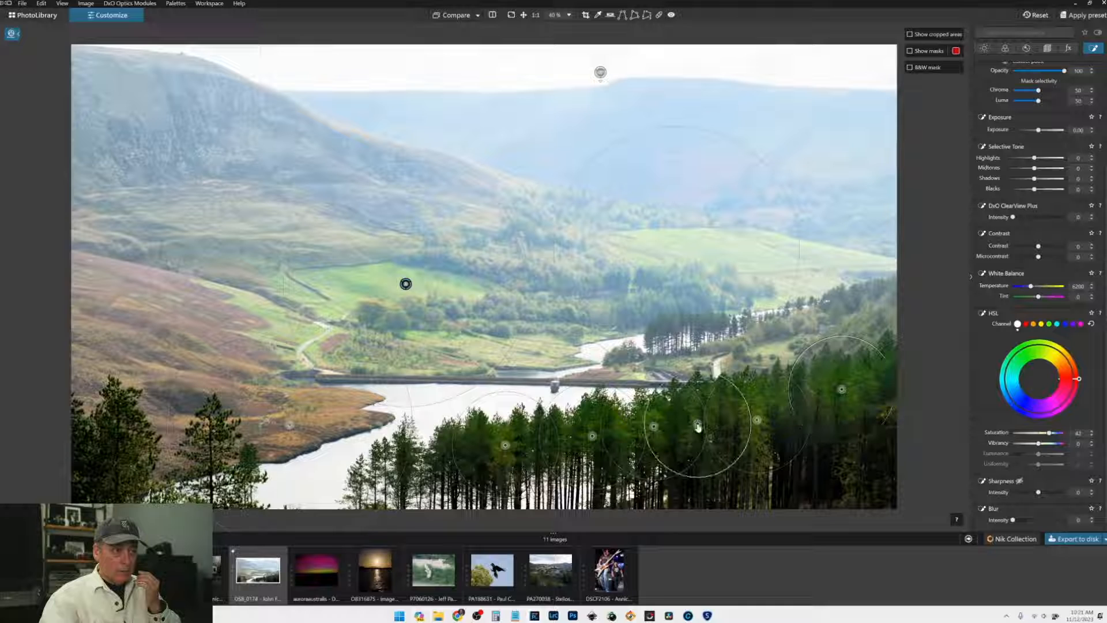
Step: Add control points on the left foreground trees, right hillside and distant pines, and set the mask's shadows to 14
click(209, 461)
click(127, 444)
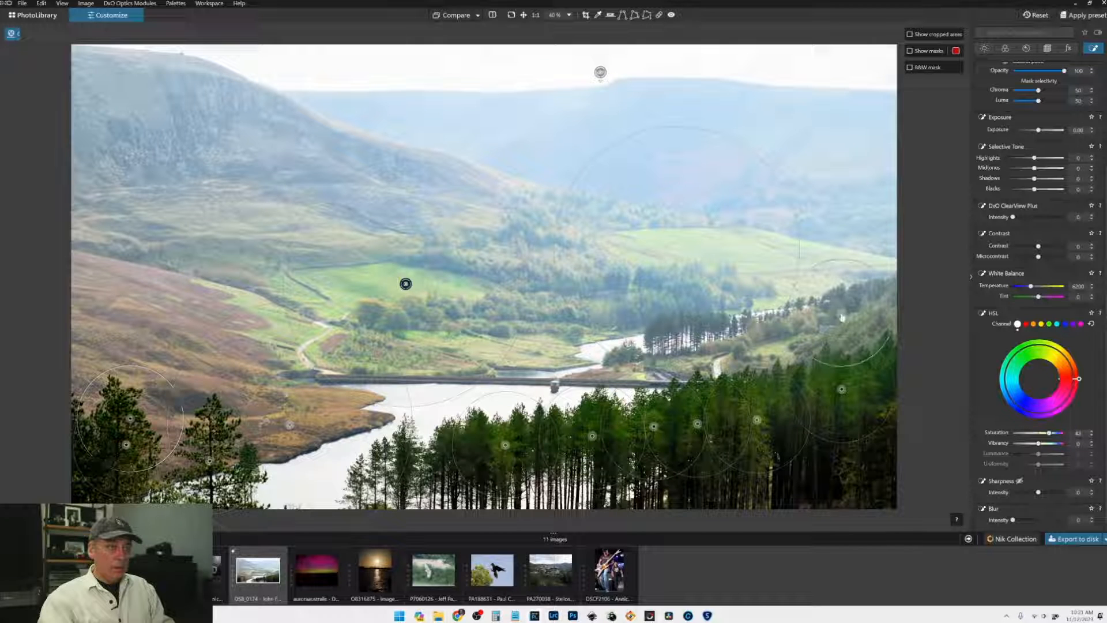
drag(874, 273, 865, 291)
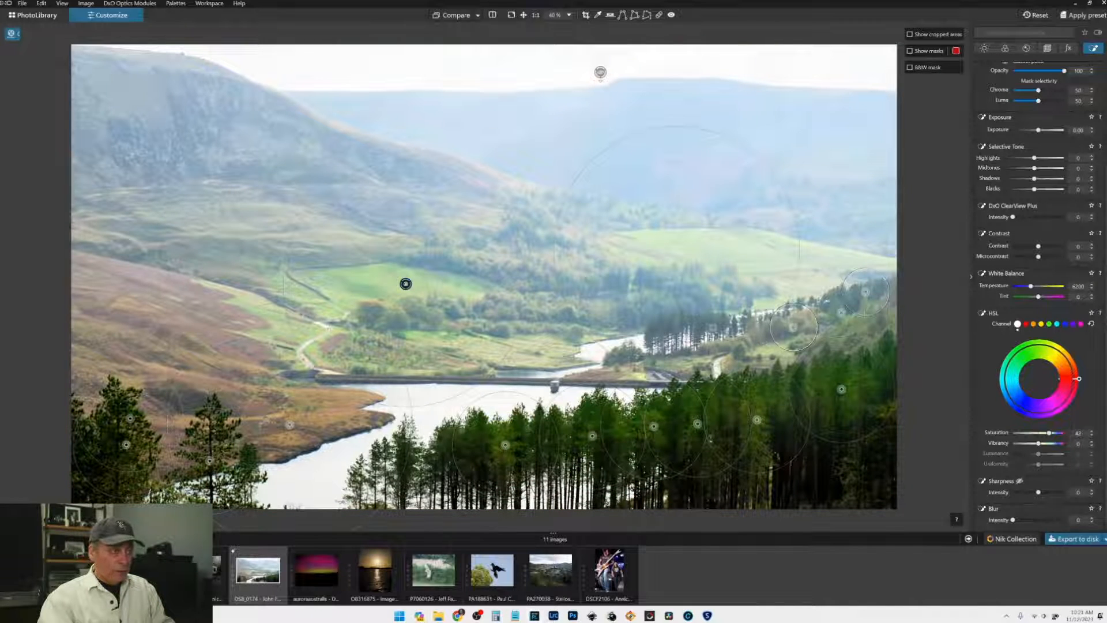
click(671, 327)
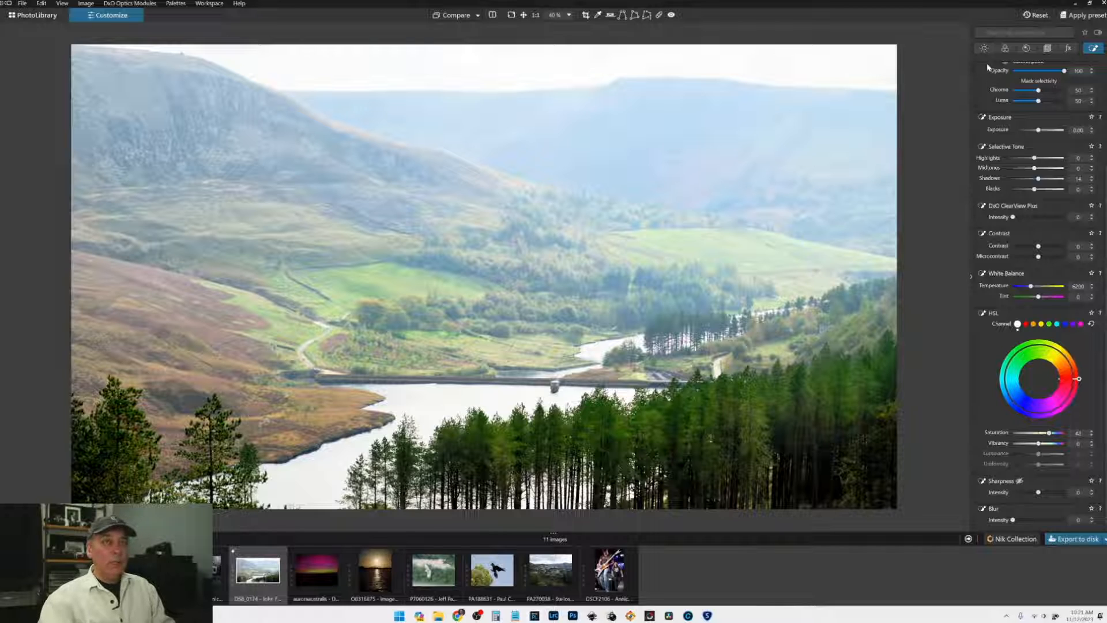
Step: Start a new local-adjustment mask and place a control point on the hazy rocky hill at the photo's upper left
scroll(988, 94, up, 3)
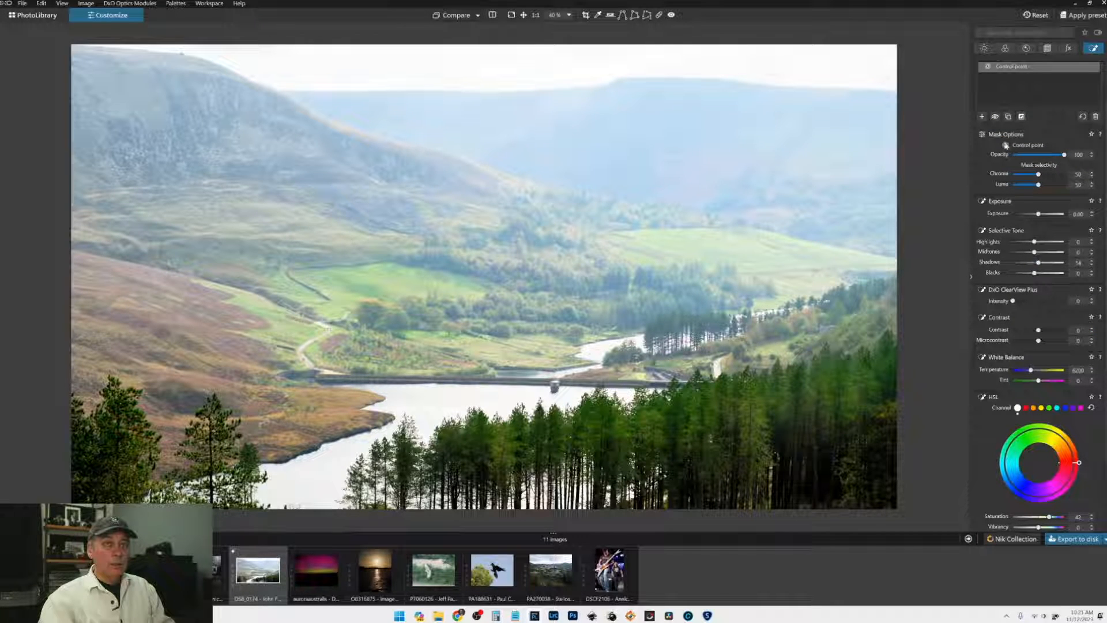
click(982, 117)
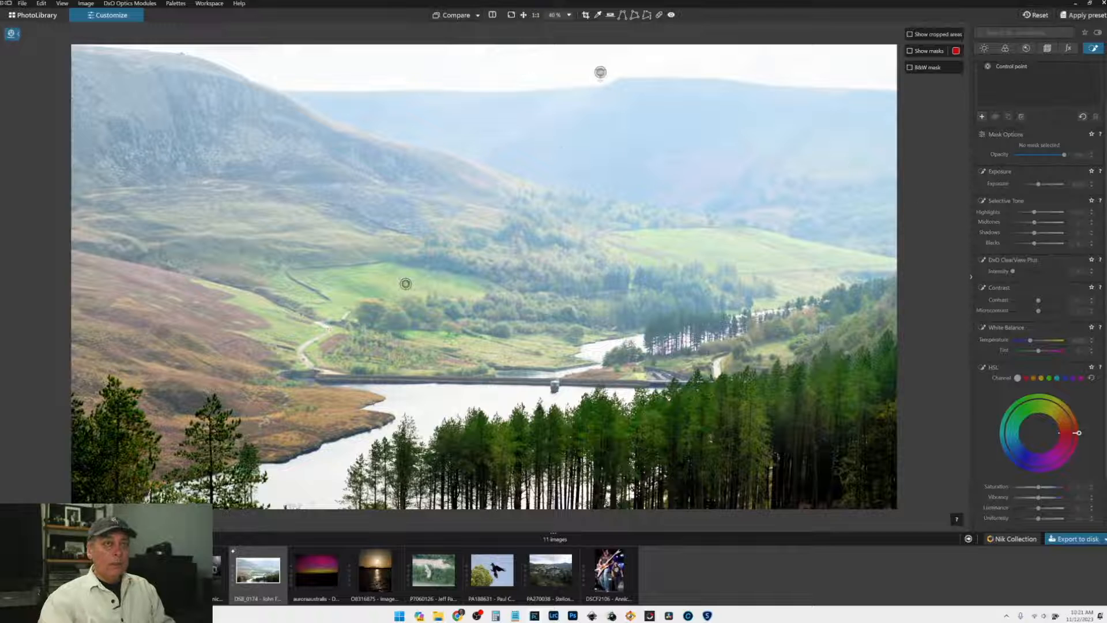
click(200, 151)
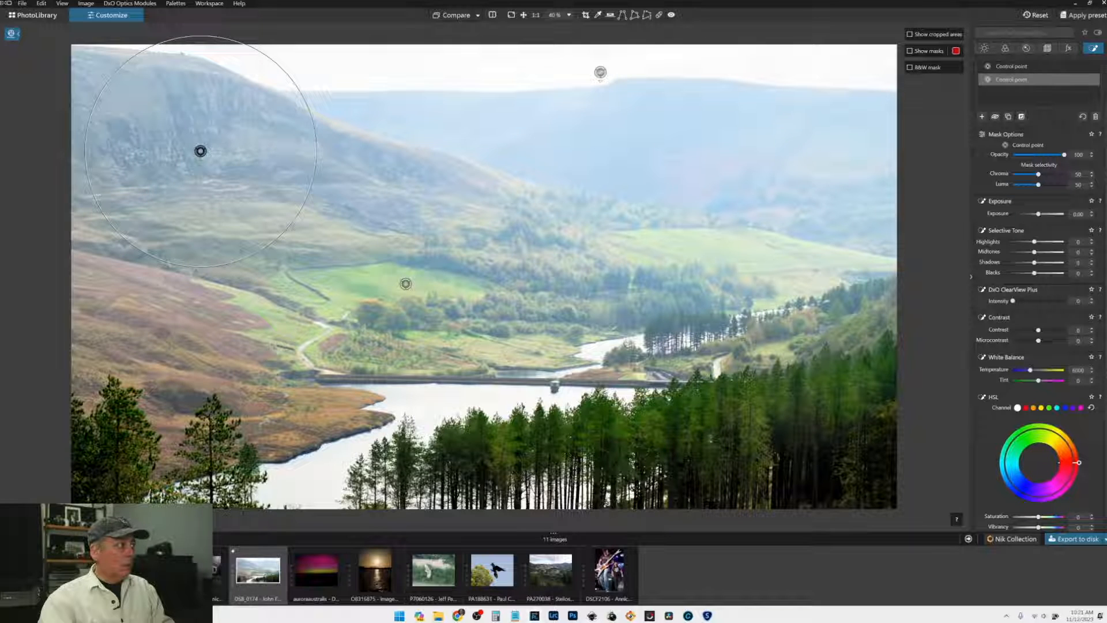
mouse_move(202, 153)
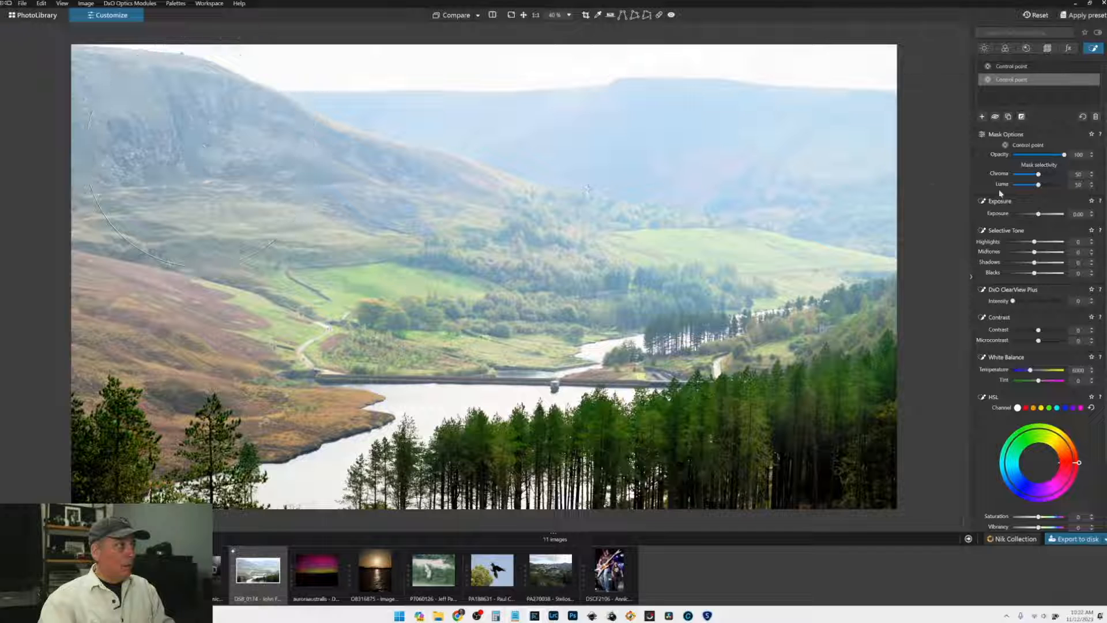
Step: Return to the global light corrections and raise the whole photo's contrast to about 49
click(984, 49)
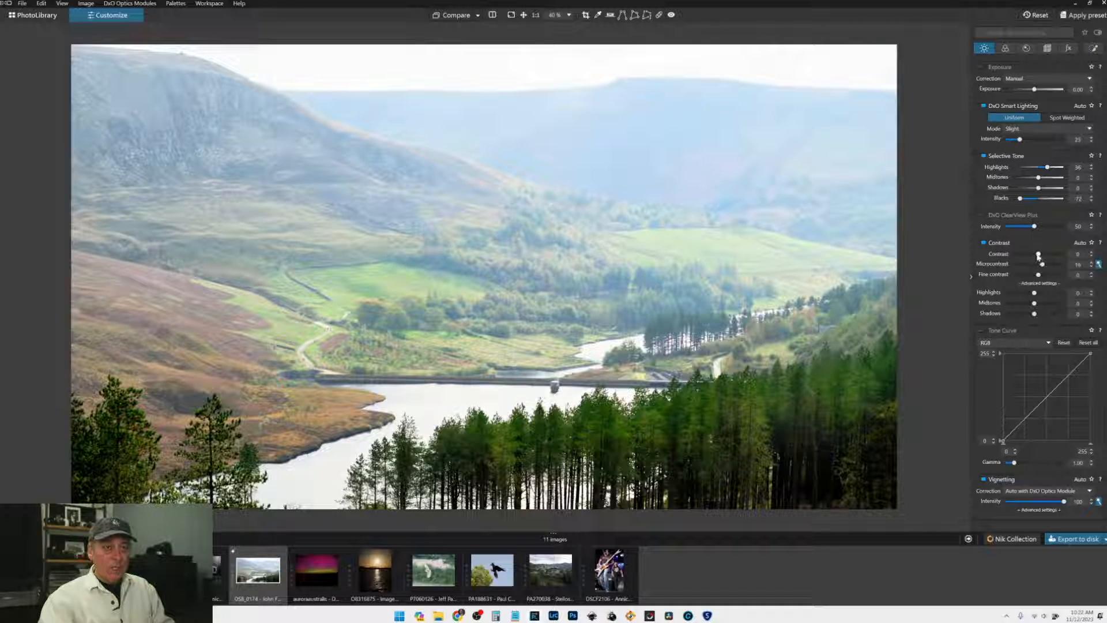
drag(1038, 255, 1051, 255)
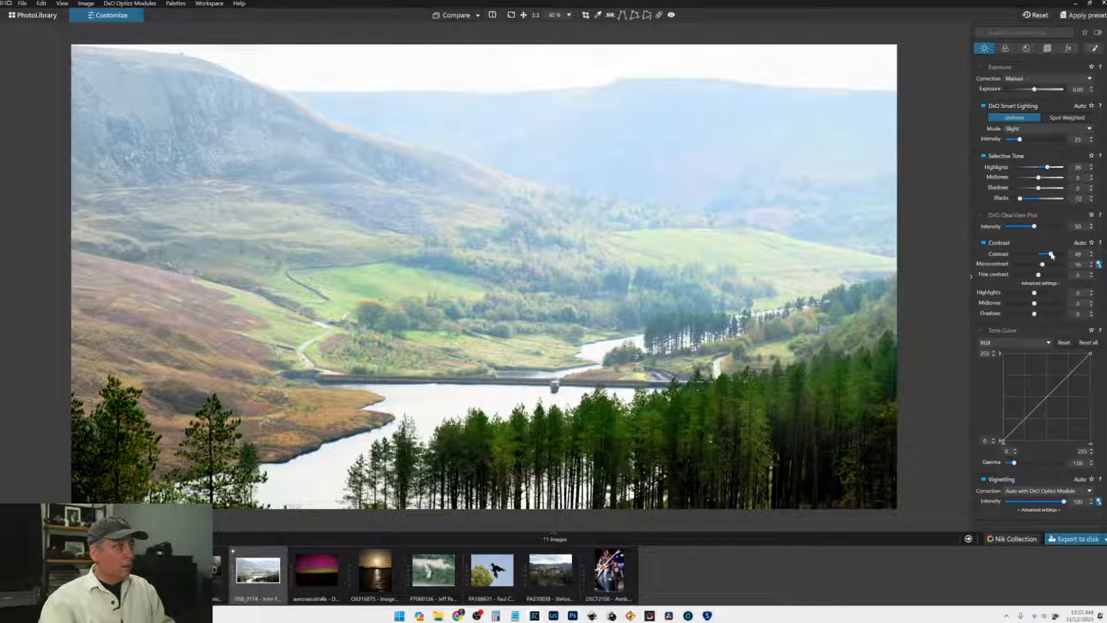
Step: Raise the whole photo's global contrast to 70 and its fine contrast to 41
drag(1051, 255, 1056, 255)
key(l)
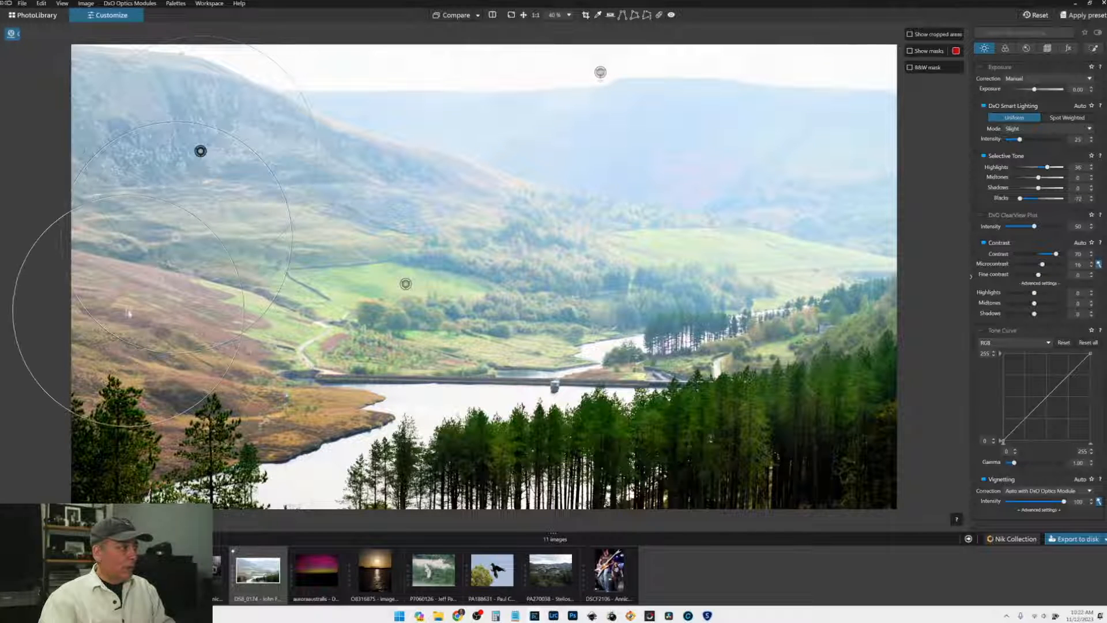
key(Escape)
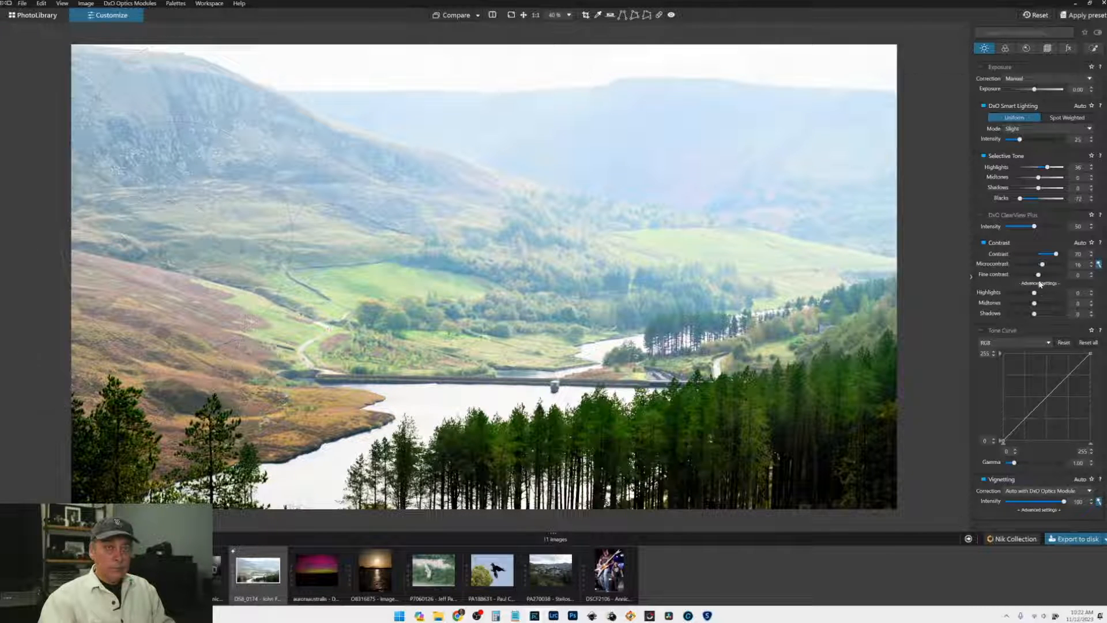
drag(1039, 275, 1049, 276)
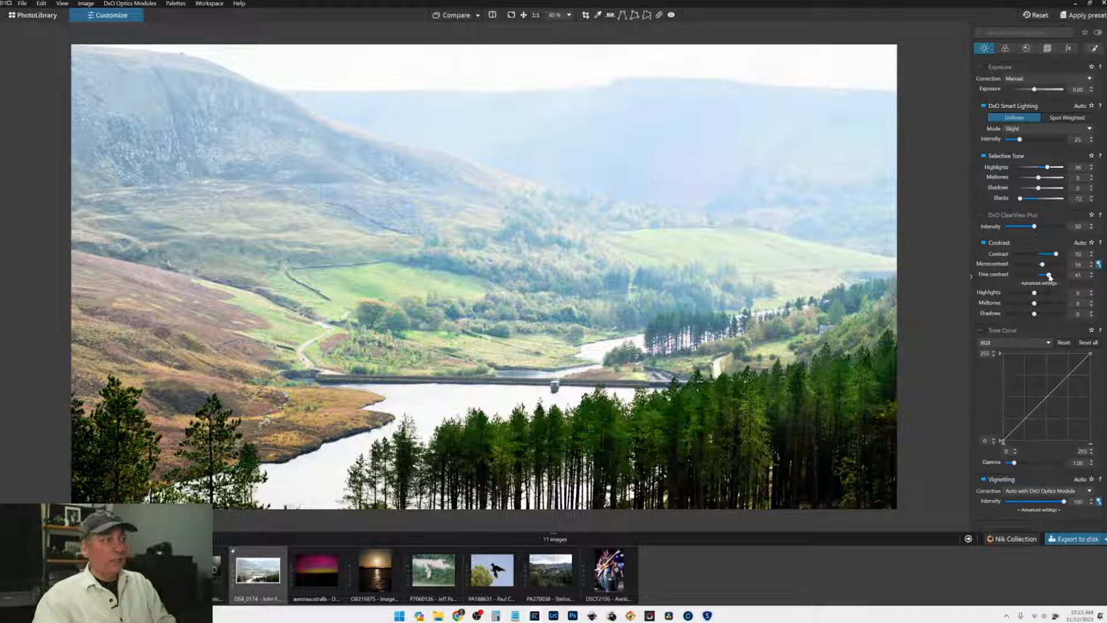
Step: Try resetting the photo's microcontrast to its default value, and undo the reset
key(l)
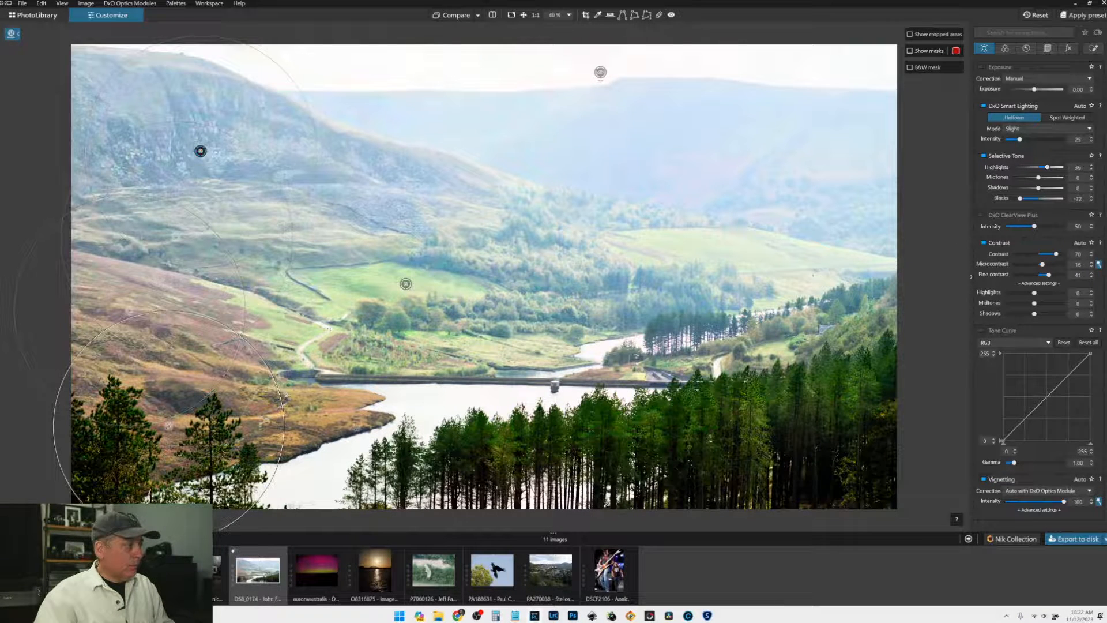
double_click(1043, 264)
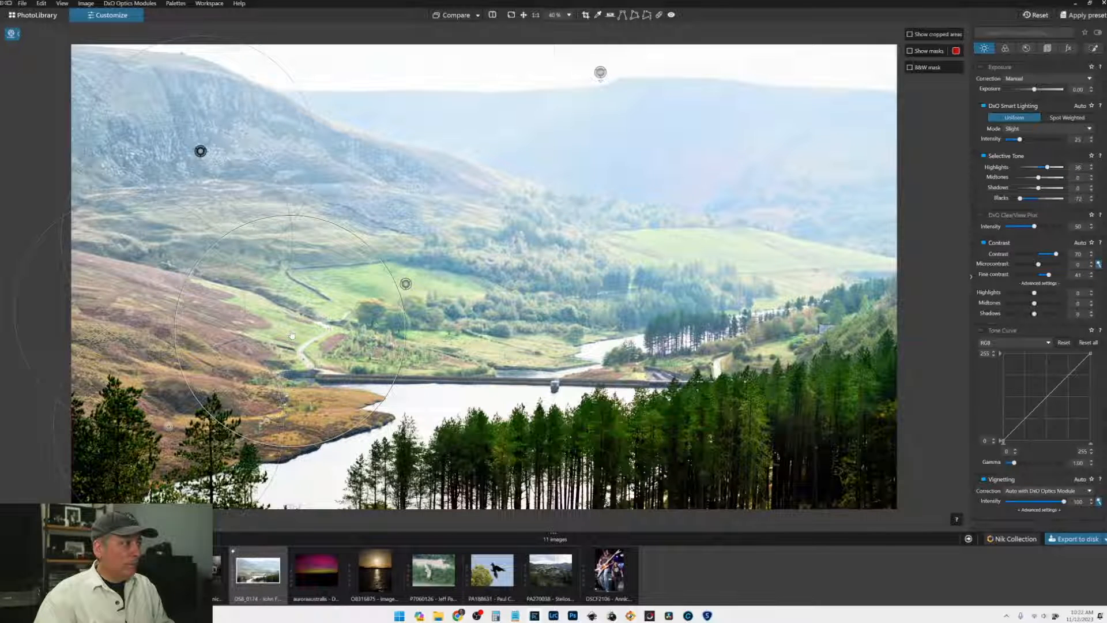
key(ctrl+z)
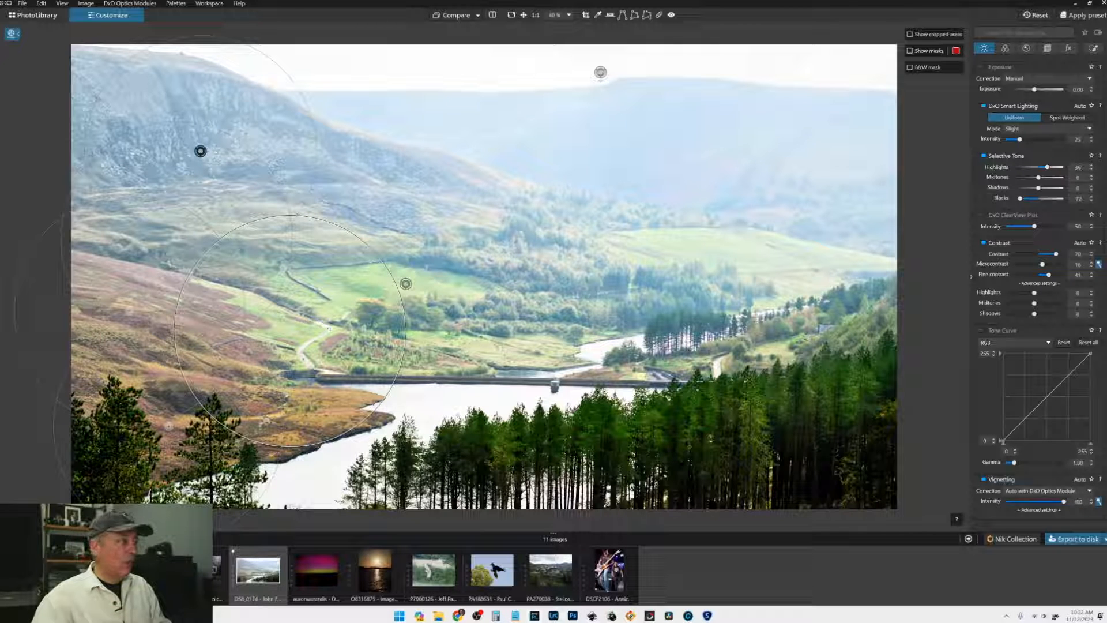
Step: Compare the corrected photo repeatedly with the uncorrected original at a reduced zoom level
key(ctrl+minus)
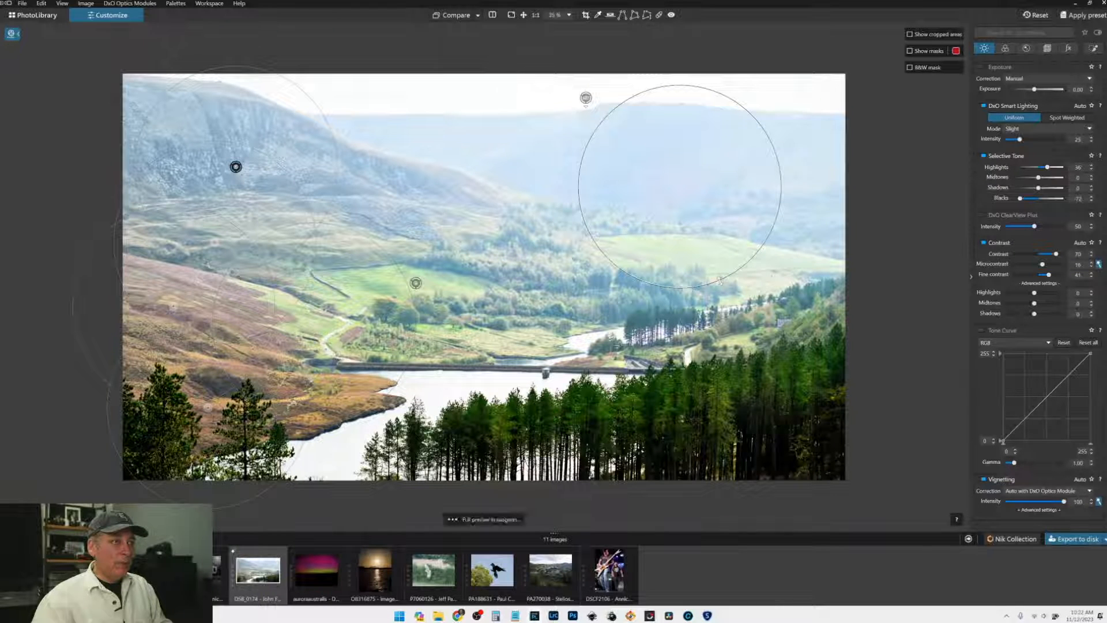
key(Escape)
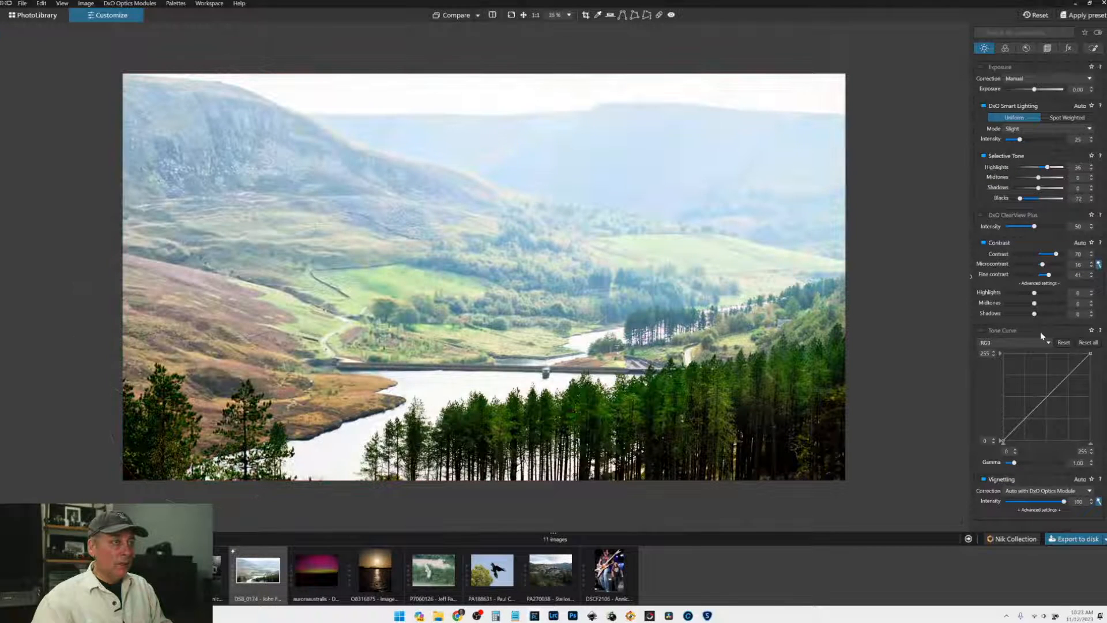
key(l)
mouse_move(681, 188)
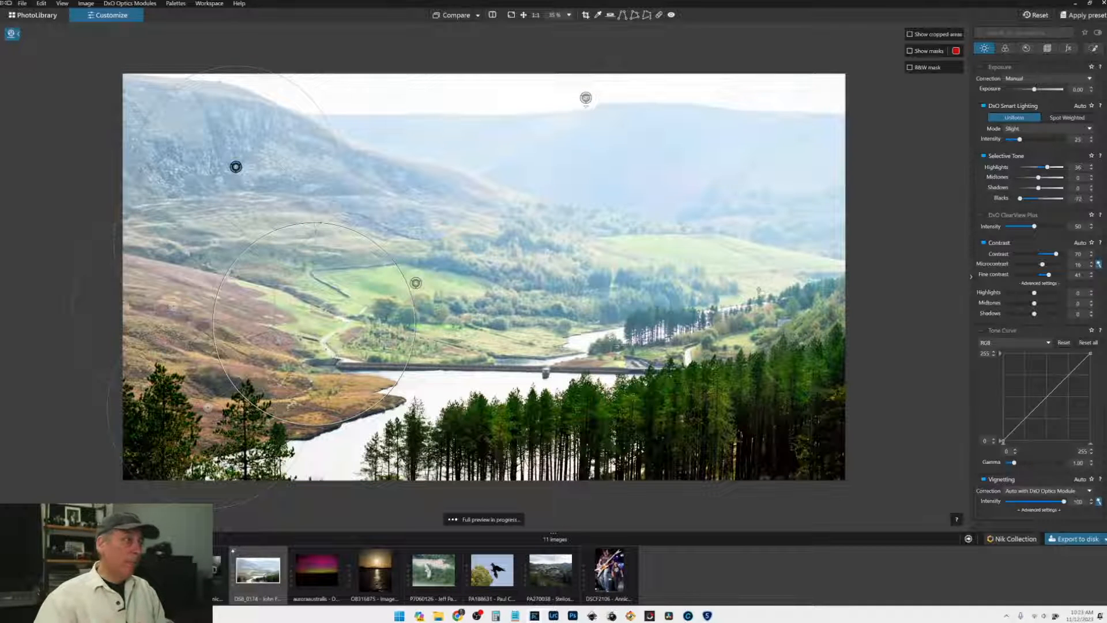
key(ctrl+minus)
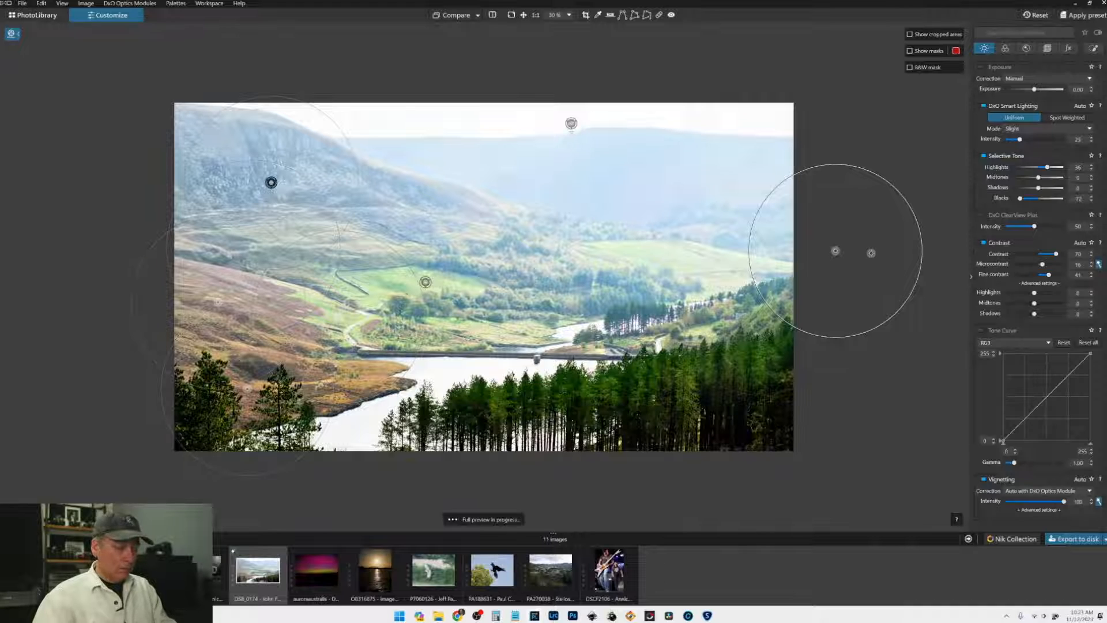
key(l)
key(l)
key(l)
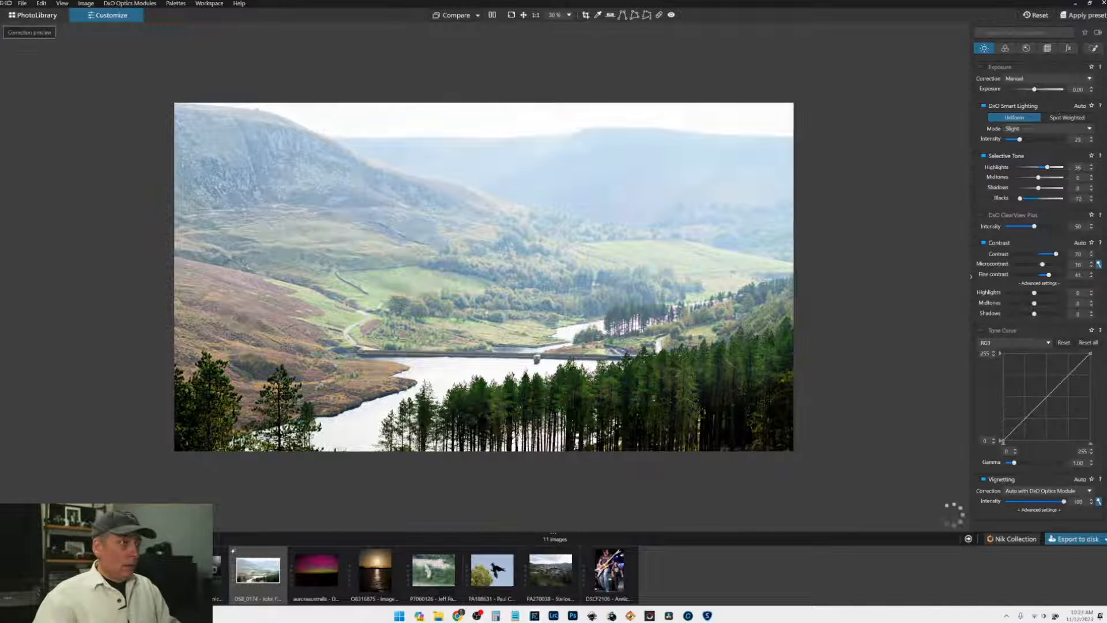
key(ctrl+plus)
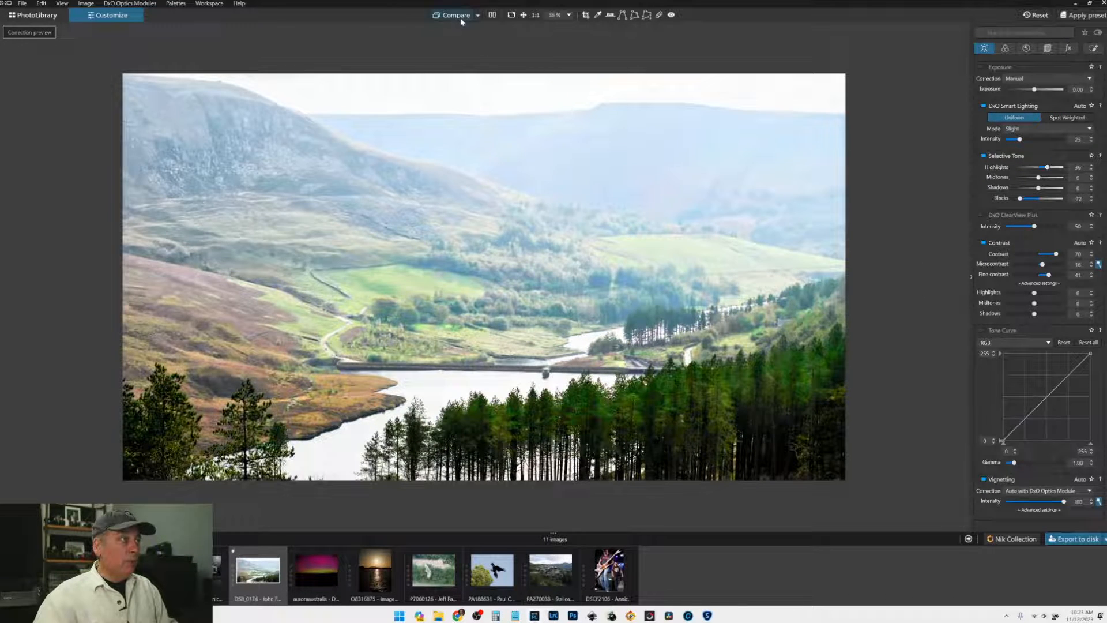
click(456, 15)
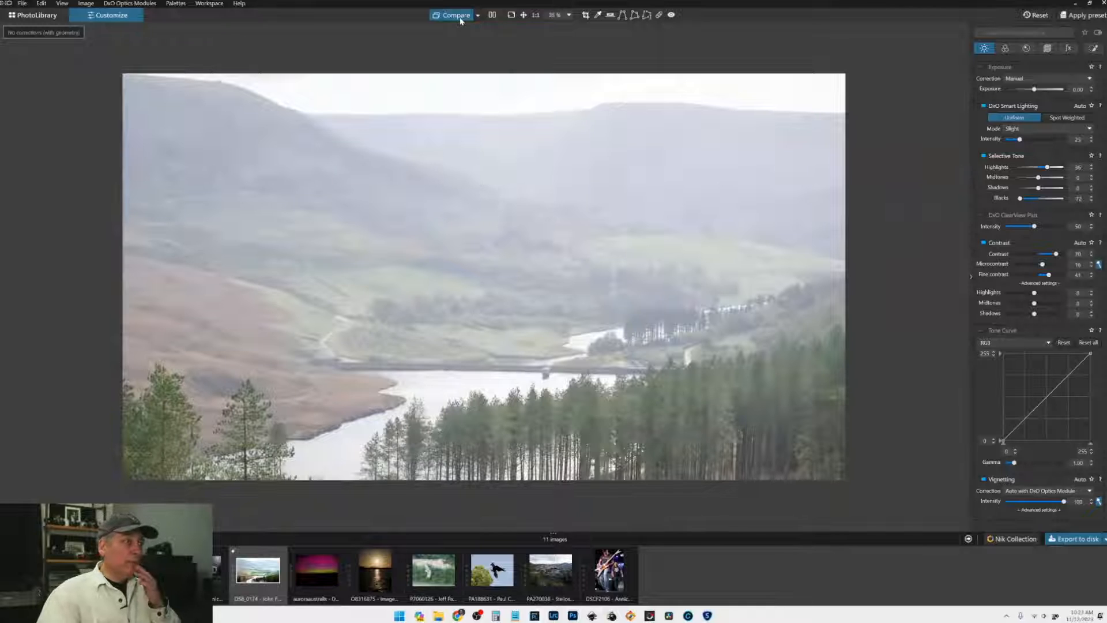
click(460, 19)
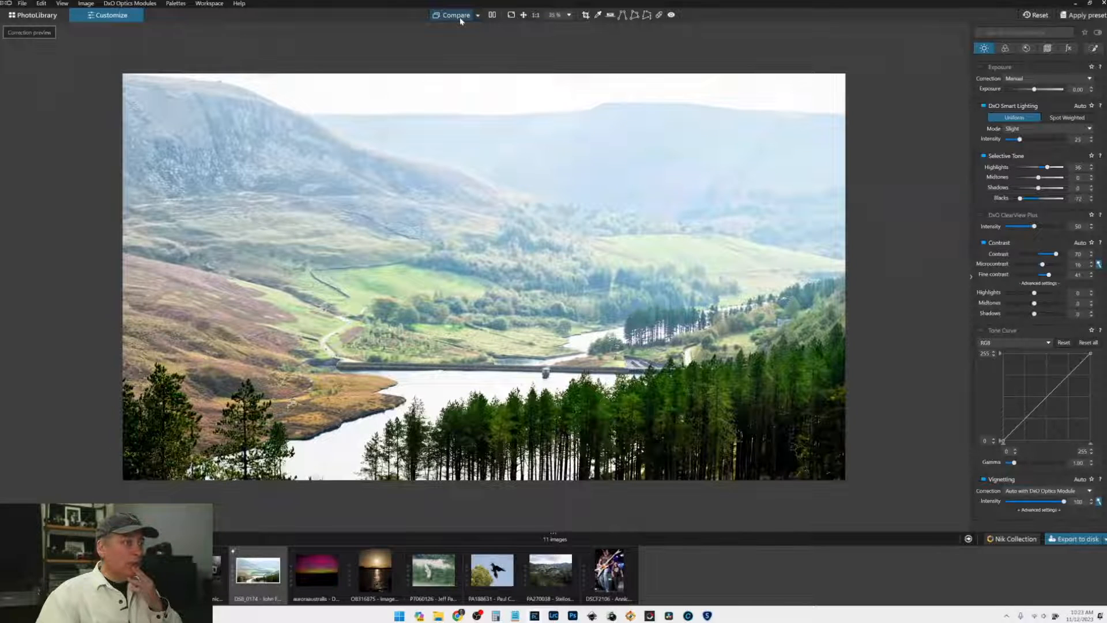
click(460, 20)
click(461, 21)
click(461, 21)
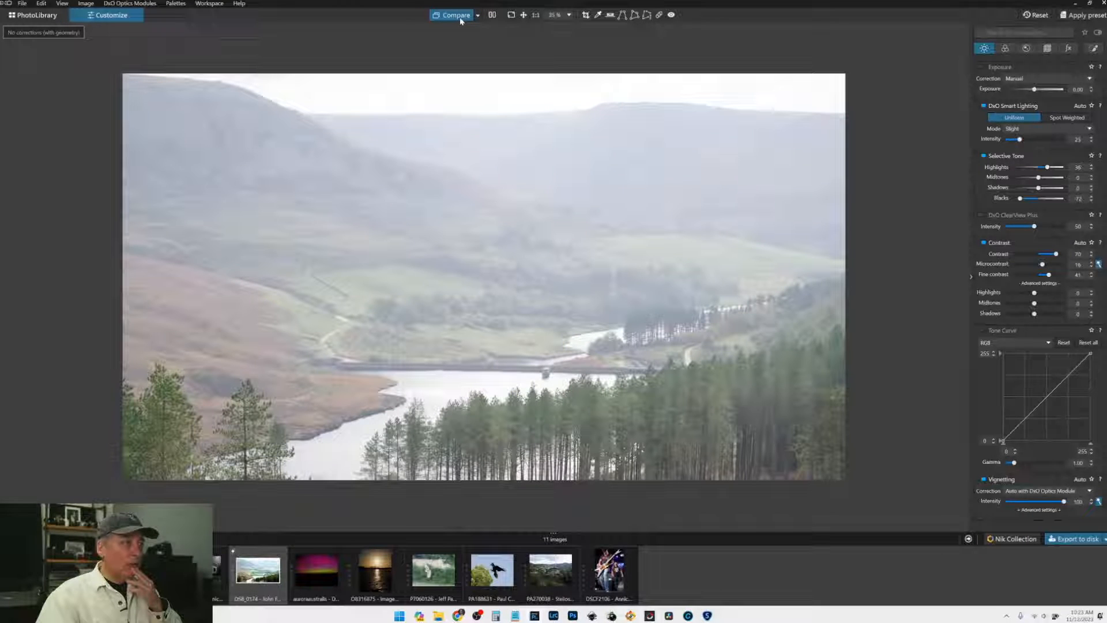
click(461, 22)
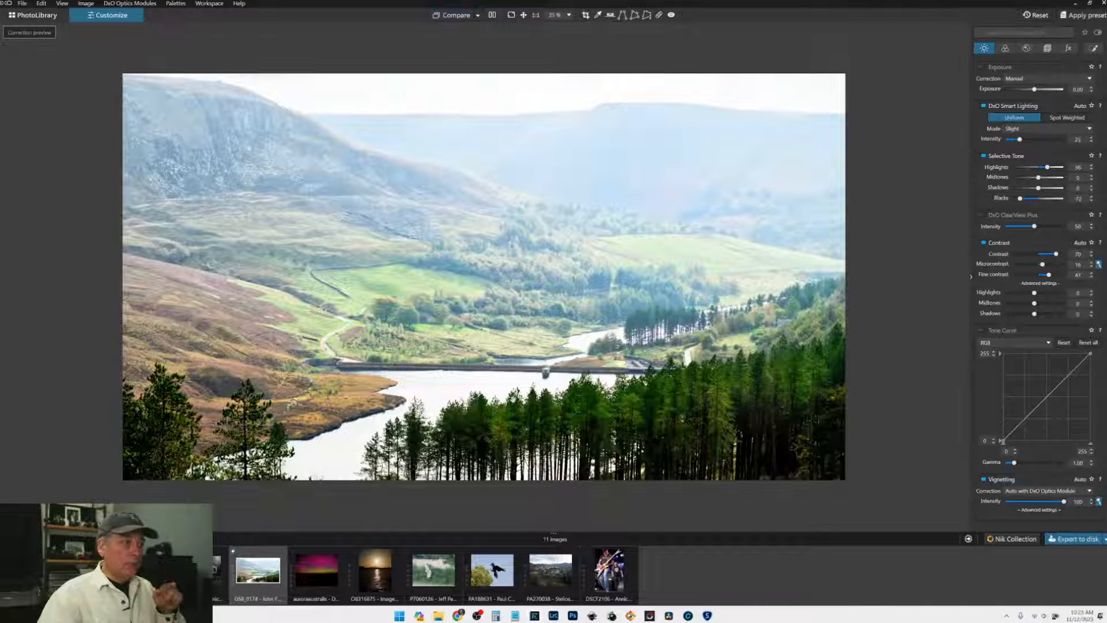
Step: Place a new local-adjustment control point on the reservoir water and lower its highlights to -100
click(1093, 49)
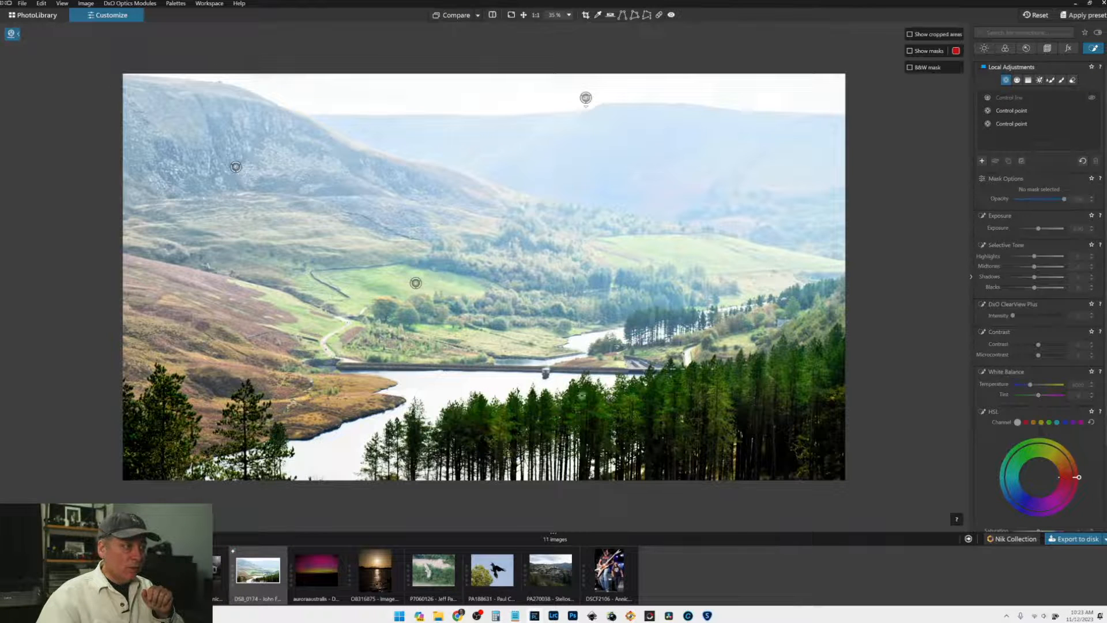
click(438, 386)
drag(1034, 285, 1008, 287)
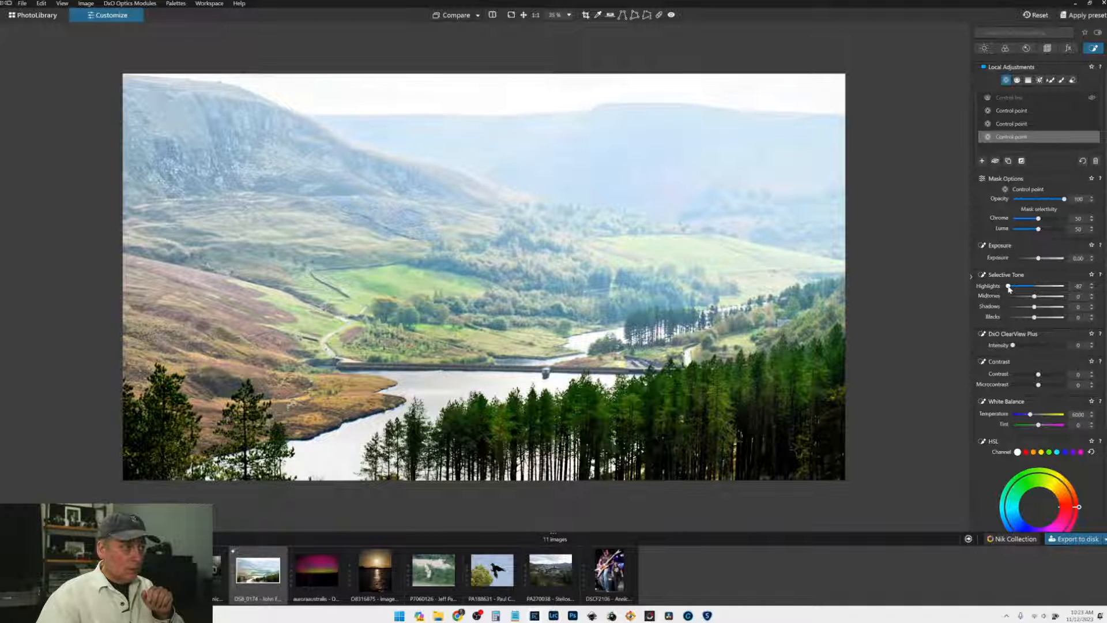
drag(1008, 286, 1004, 286)
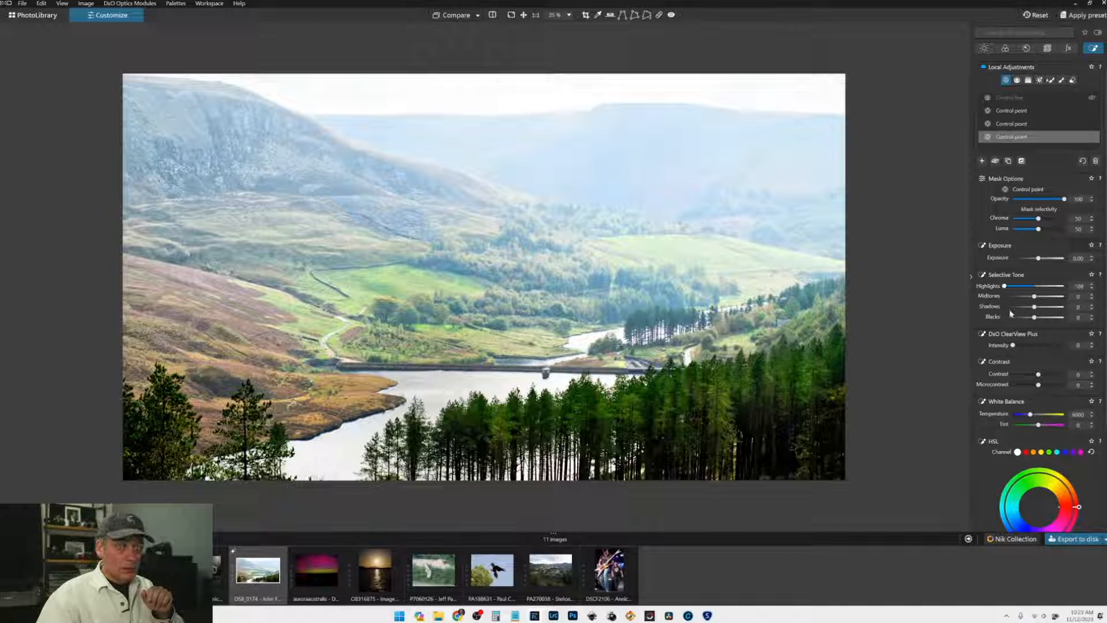
Step: Give the water mask a ClearView Plus intensity of about 9 and cool its white balance temperature to 5758
drag(1013, 345, 1017, 346)
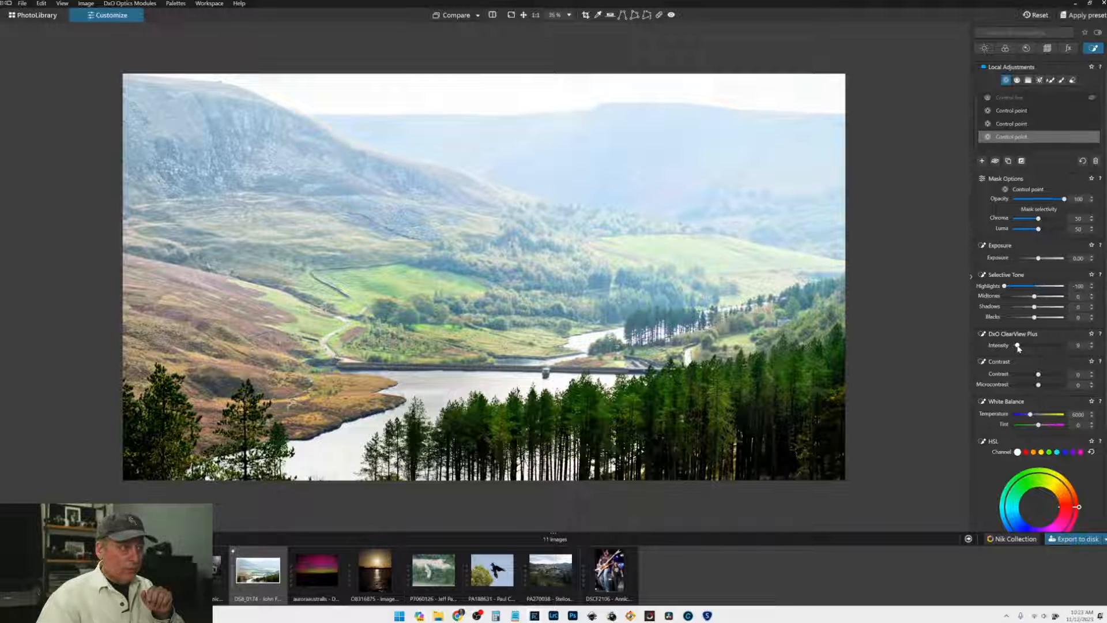
drag(1030, 414, 1029, 415)
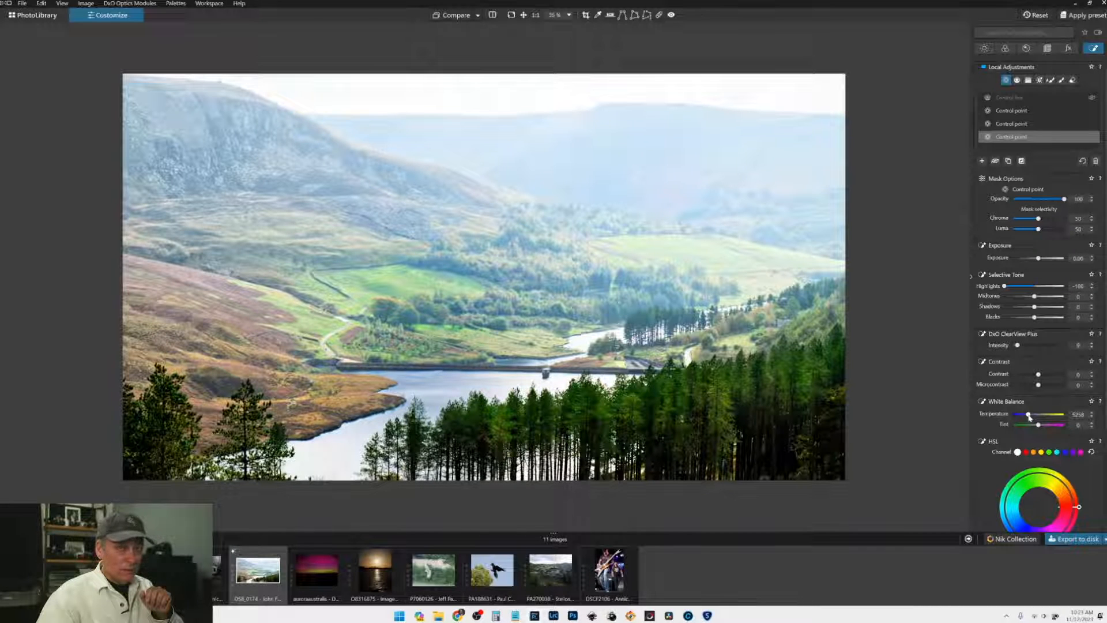
drag(1029, 415, 1030, 417)
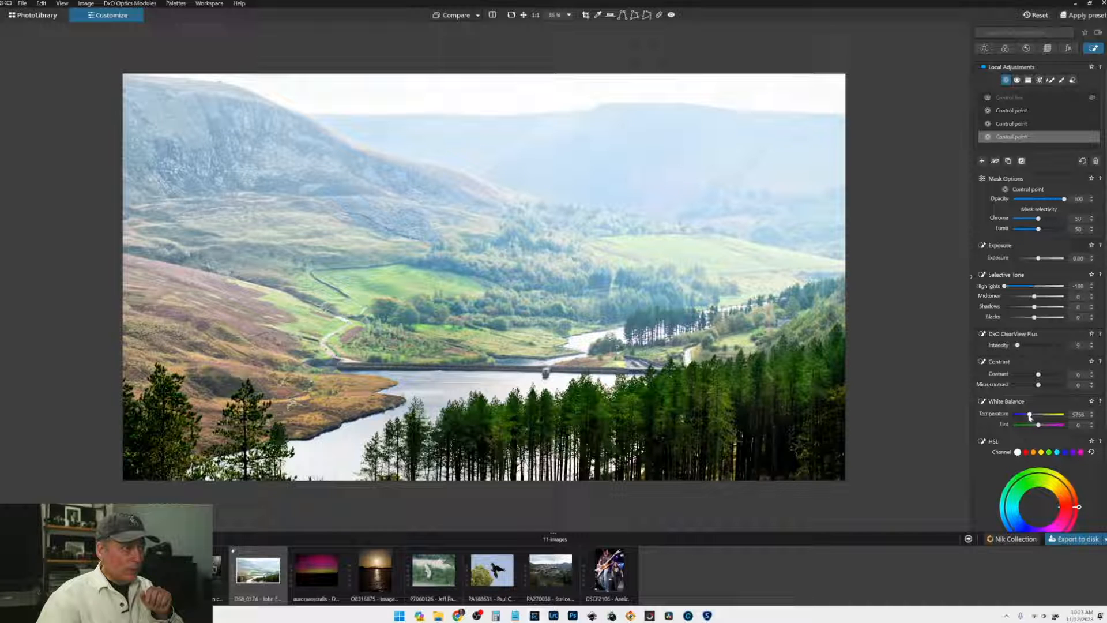
Step: Refine the water mask around the reservoir's far inlet, setting its luma selectivity to 61 and ClearView Plus intensity to 27
mouse_move(513, 404)
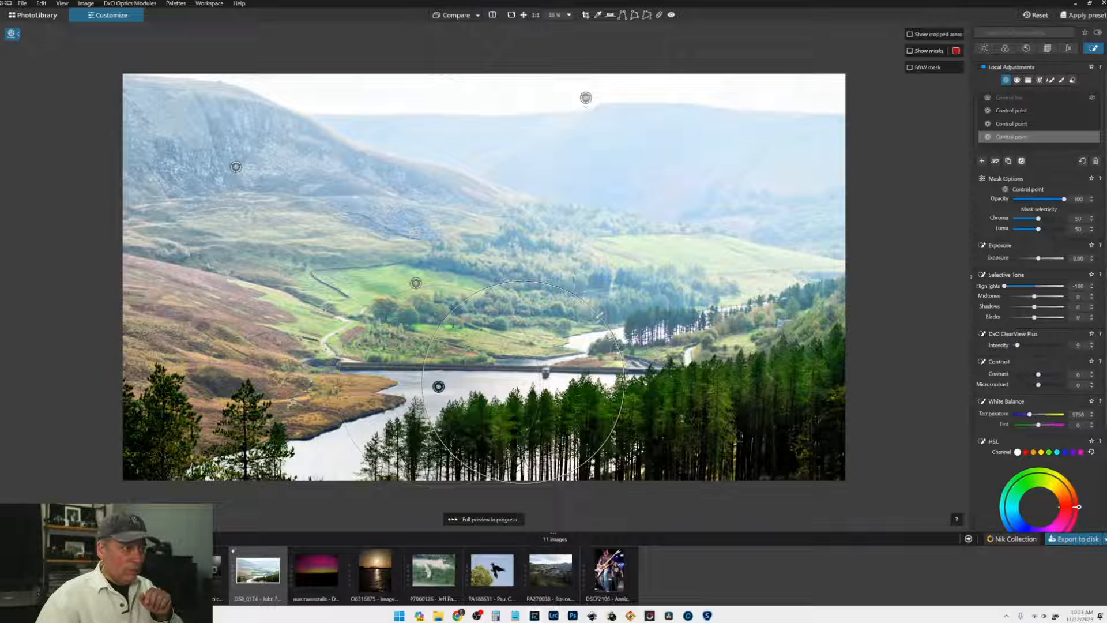
drag(594, 337, 564, 343)
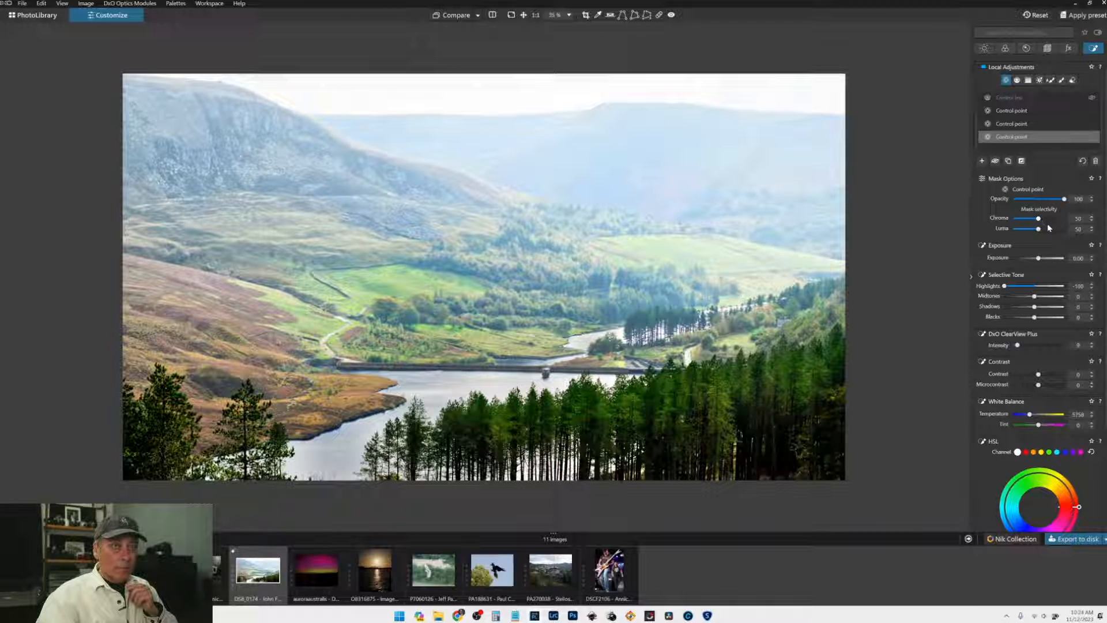
drag(1039, 228, 1050, 230)
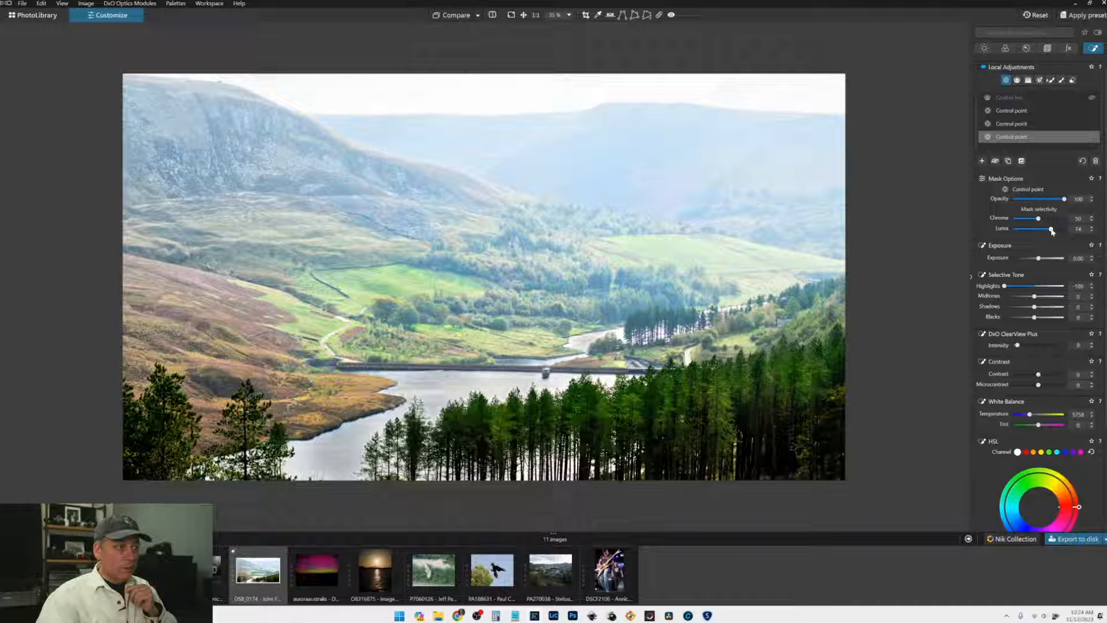
drag(1051, 229, 1045, 231)
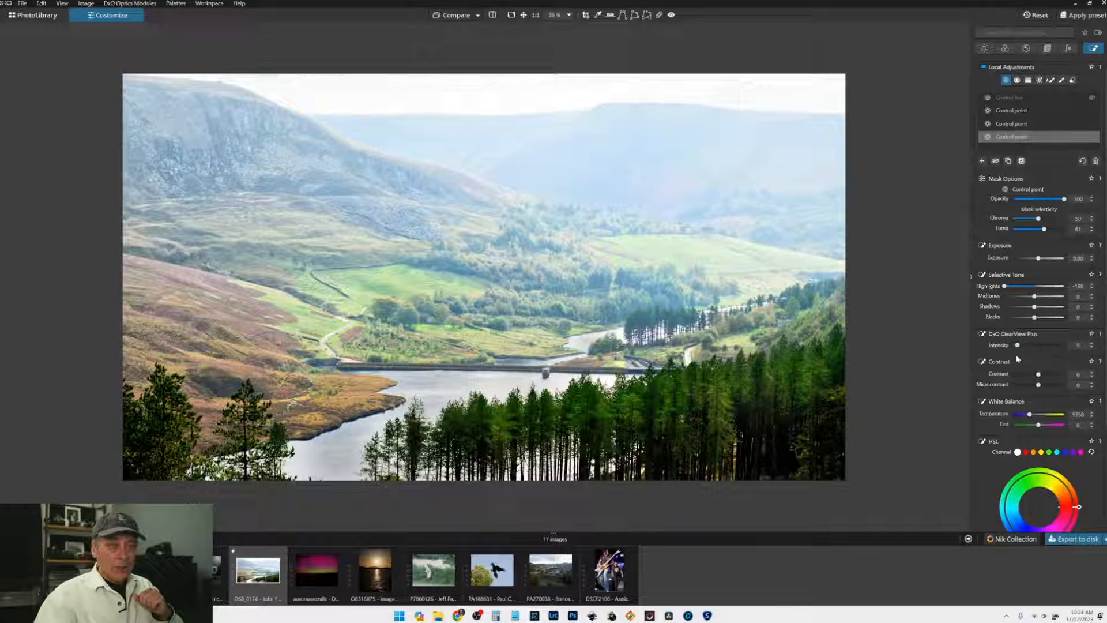
drag(1018, 345, 1027, 347)
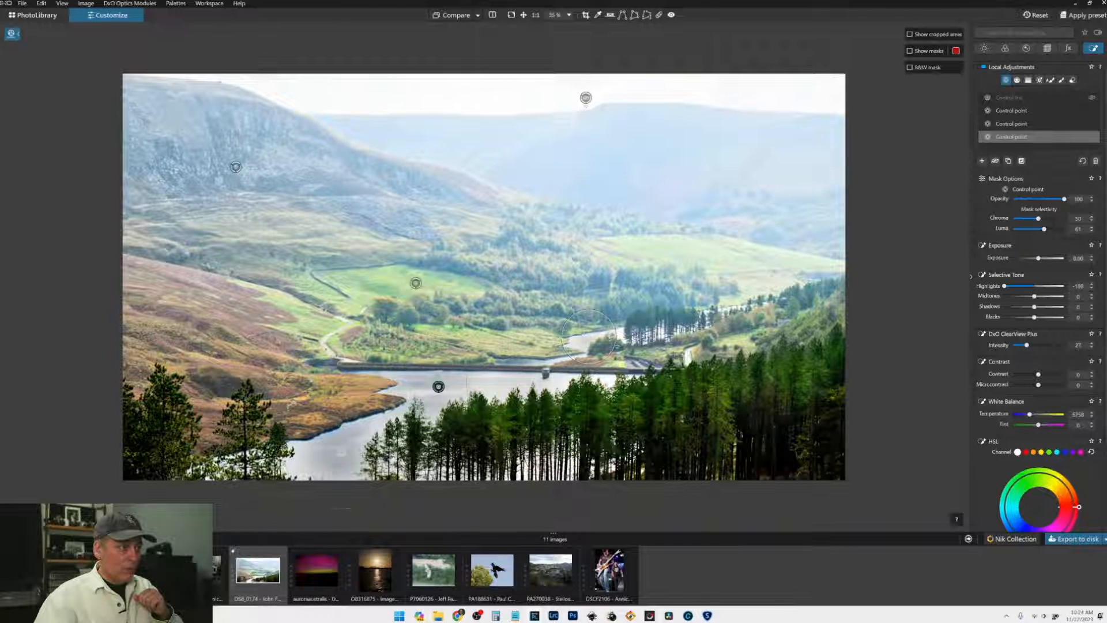
click(619, 334)
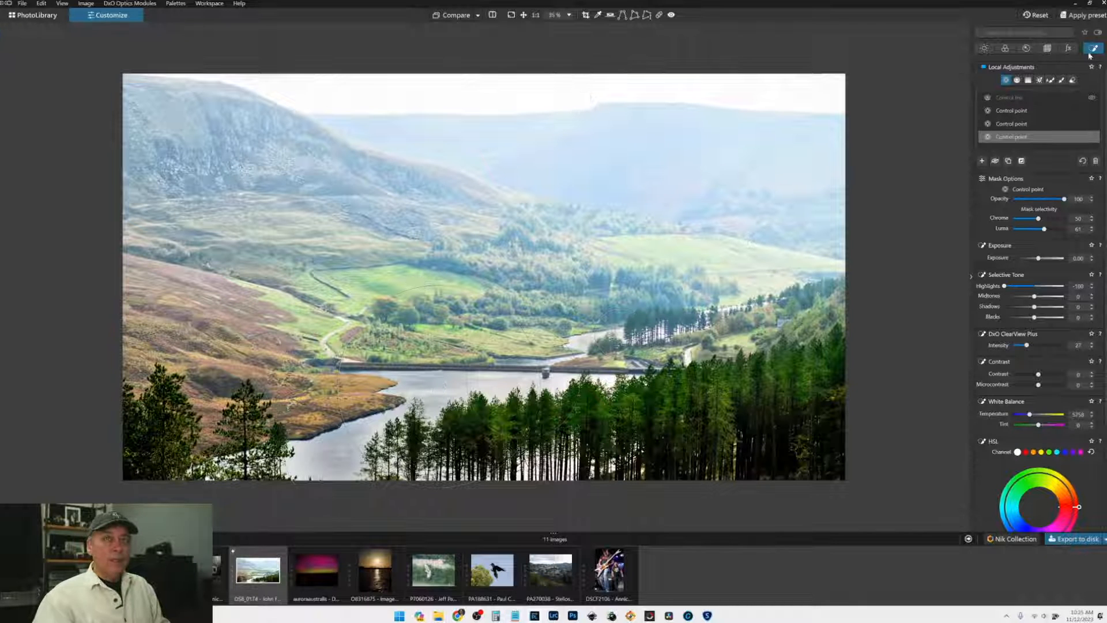
Step: Leave the local adjustments and warm the whole photo by setting the RAW white balance temperature to 6400
click(1007, 81)
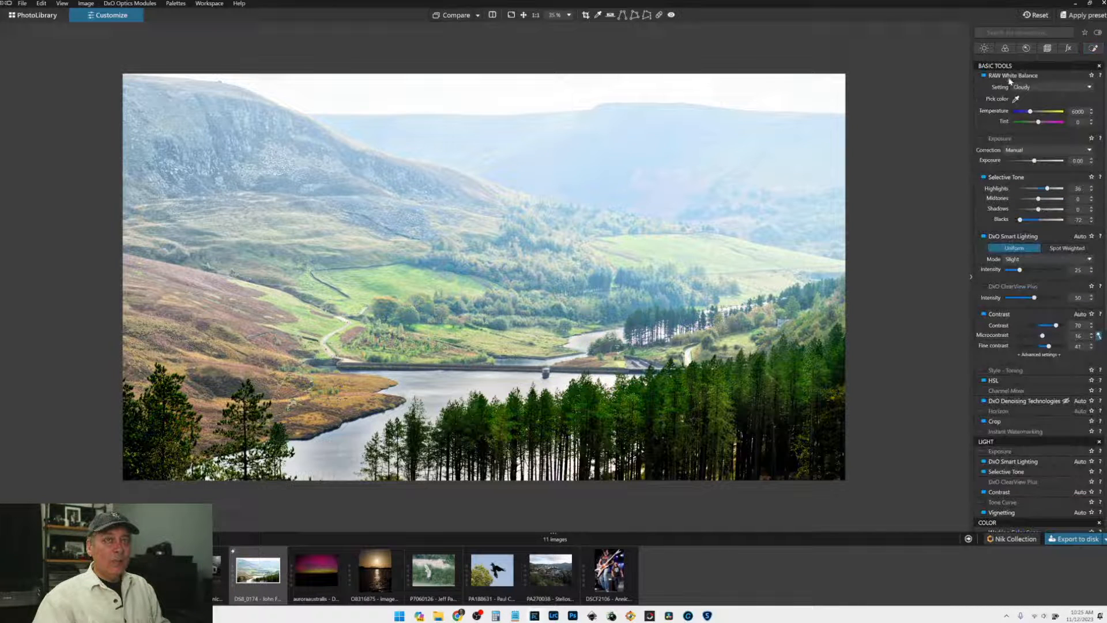
click(1093, 48)
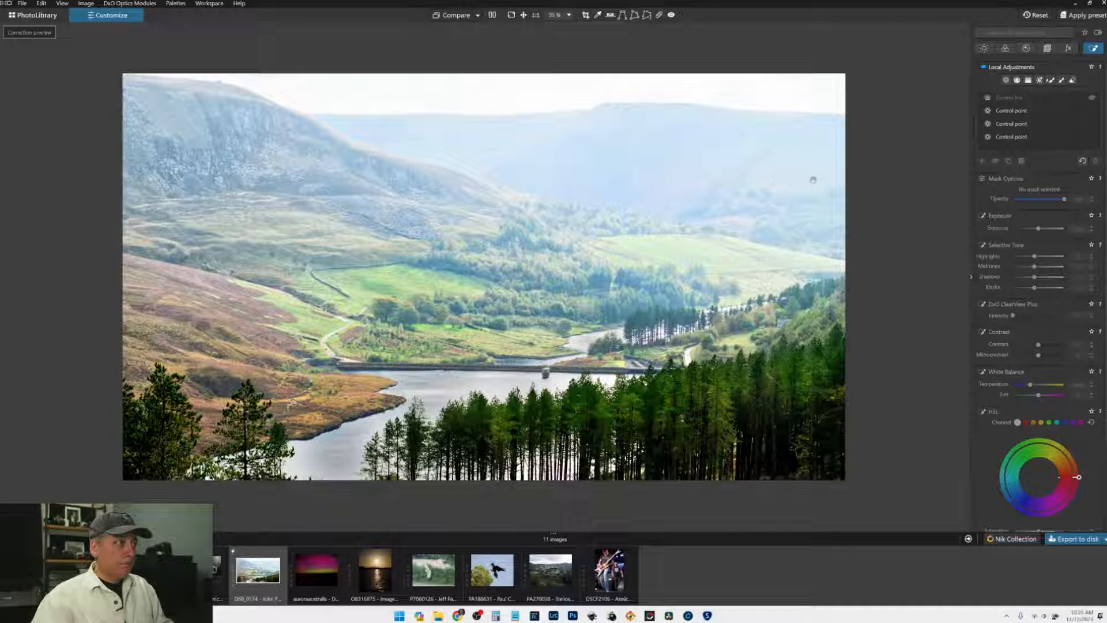
click(983, 50)
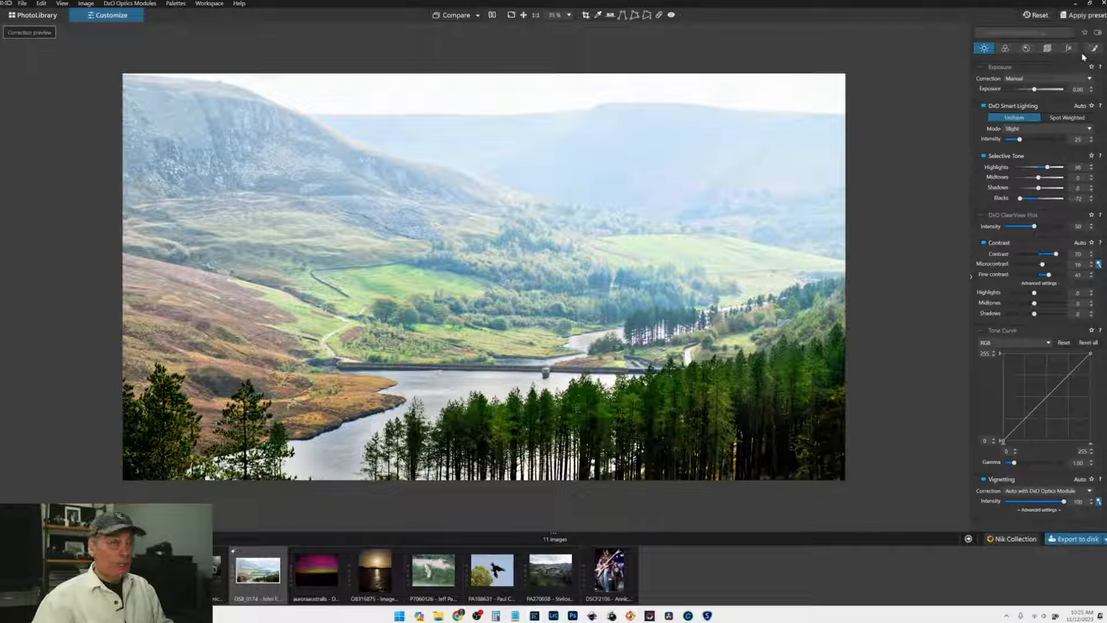
click(1006, 49)
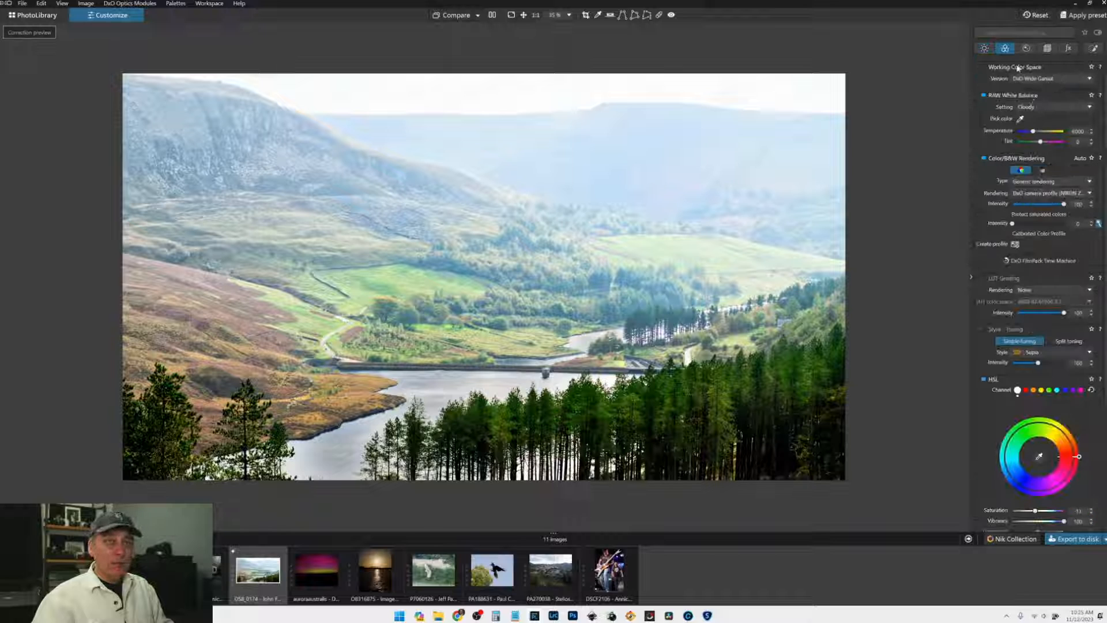
click(1033, 132)
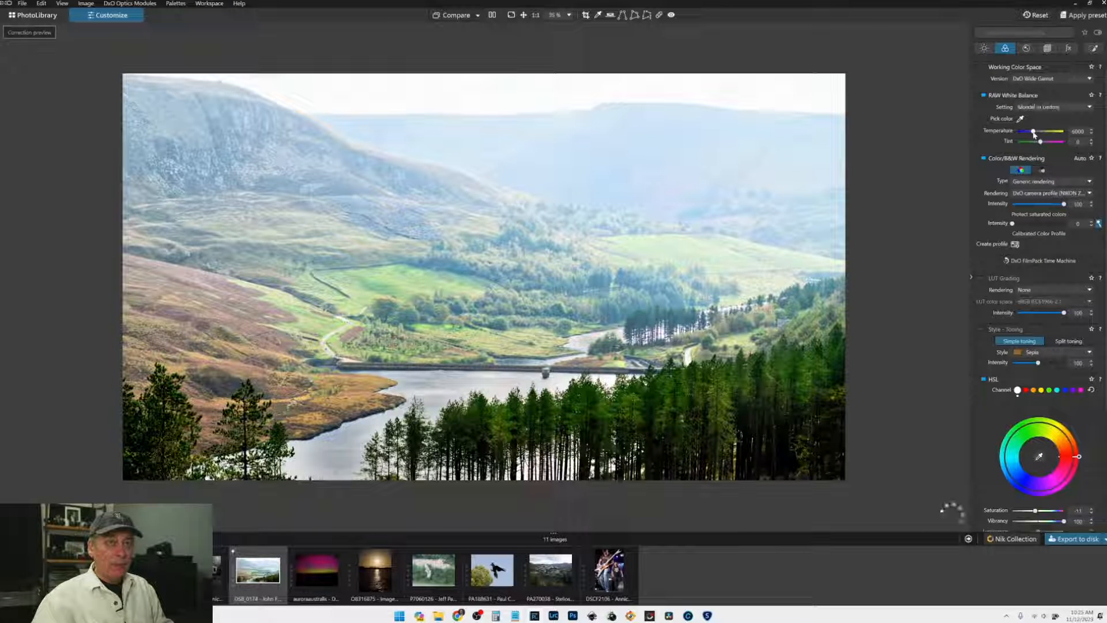
drag(1033, 132, 1034, 132)
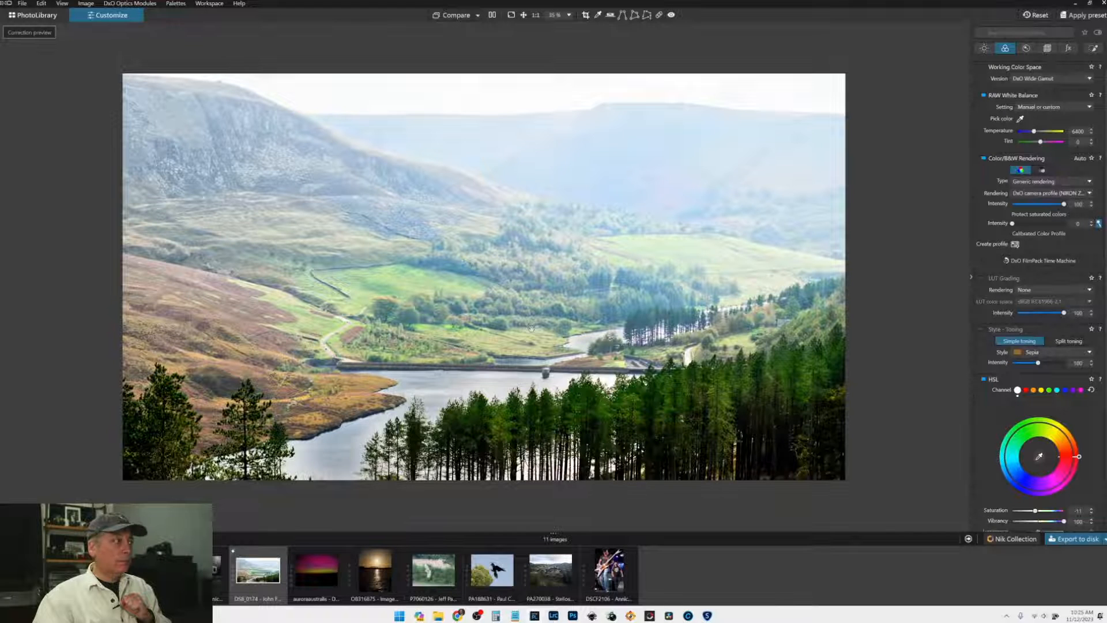
key(ctrl+0)
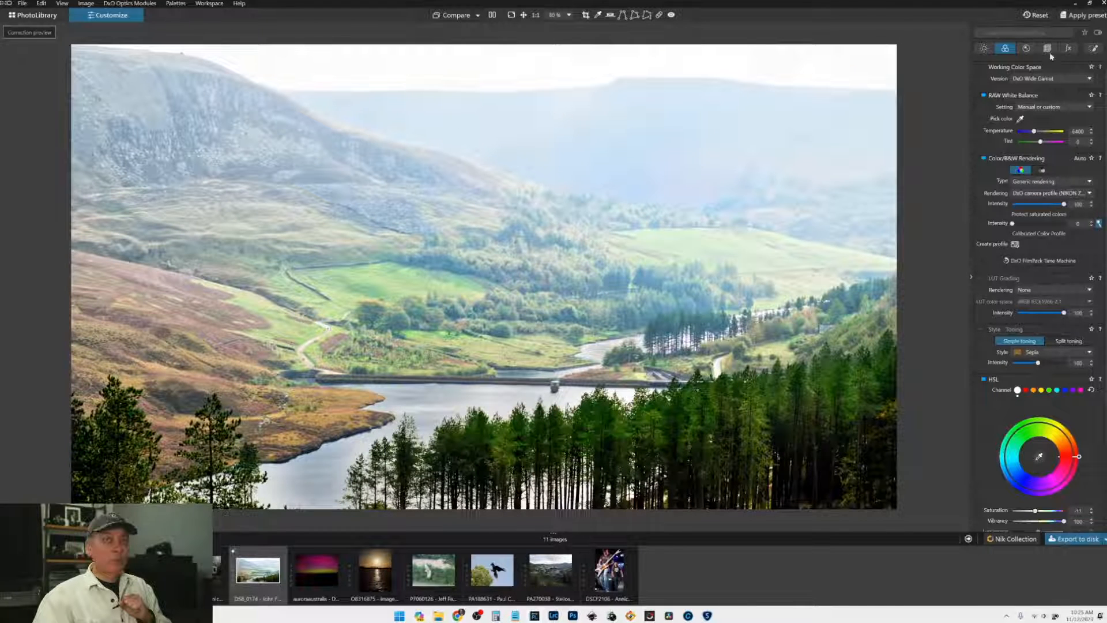
Step: Try darkening the photo's edges with a negative Creative Vignetting intensity, then return the intensity to 0
click(1068, 48)
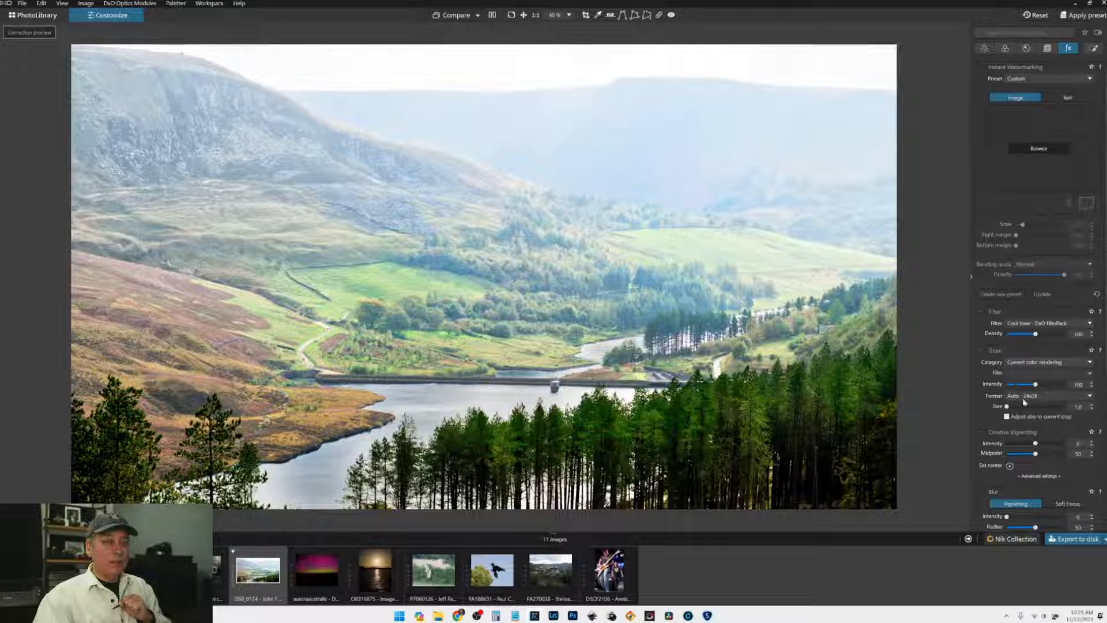
scroll(1025, 438, down, 1)
click(1026, 422)
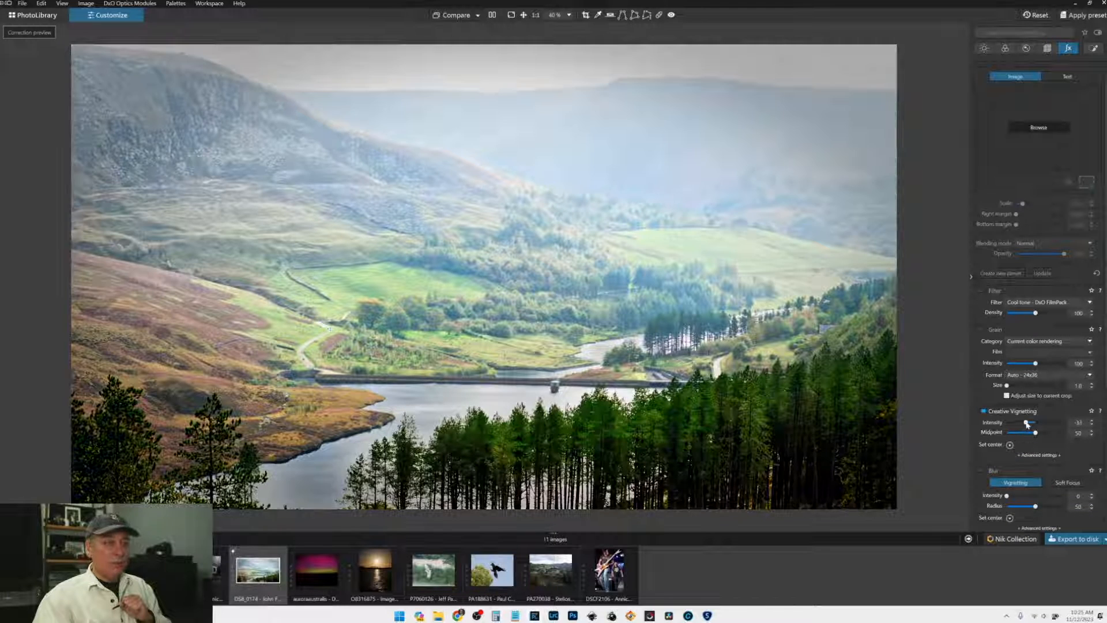
drag(1026, 424, 1035, 422)
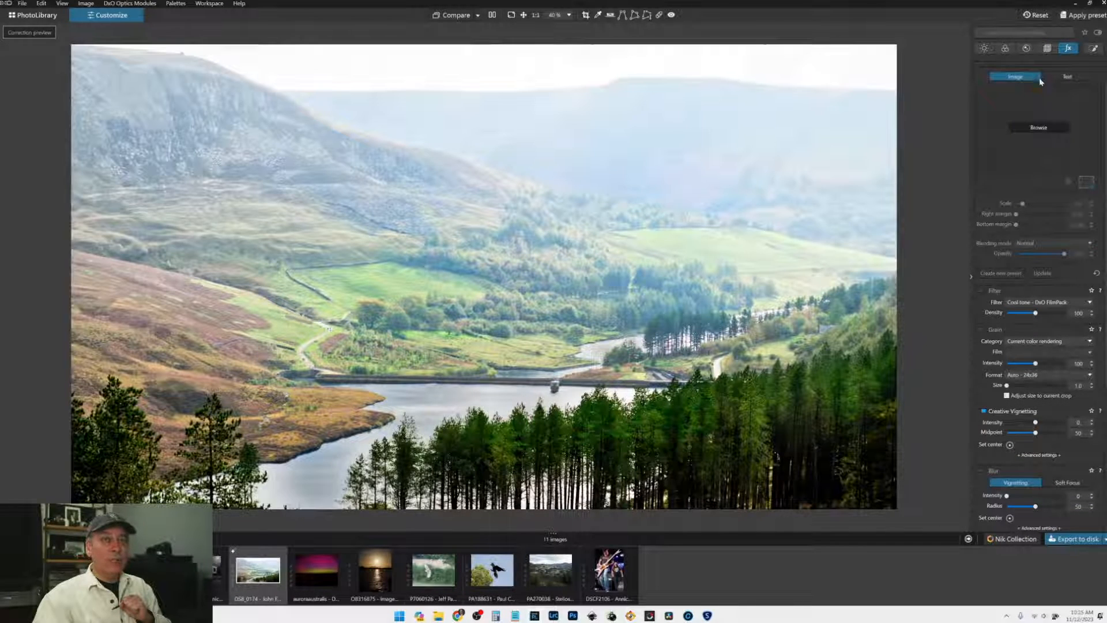
click(1066, 51)
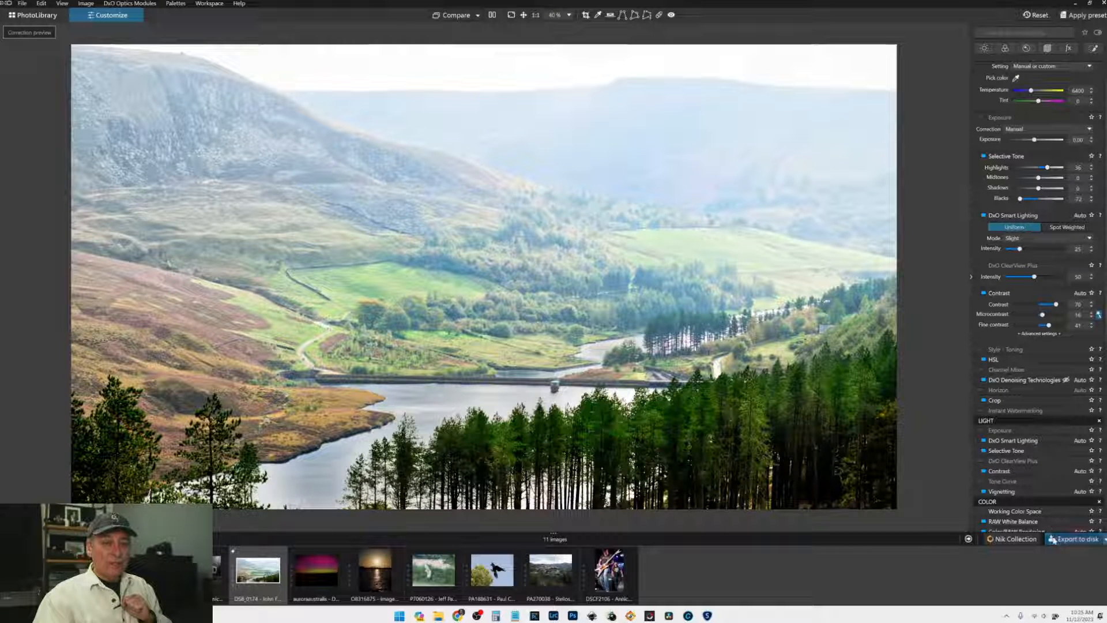
Step: Export the edited photo to disk as a JPG and make that exported output the comparison reference
click(1075, 539)
click(661, 425)
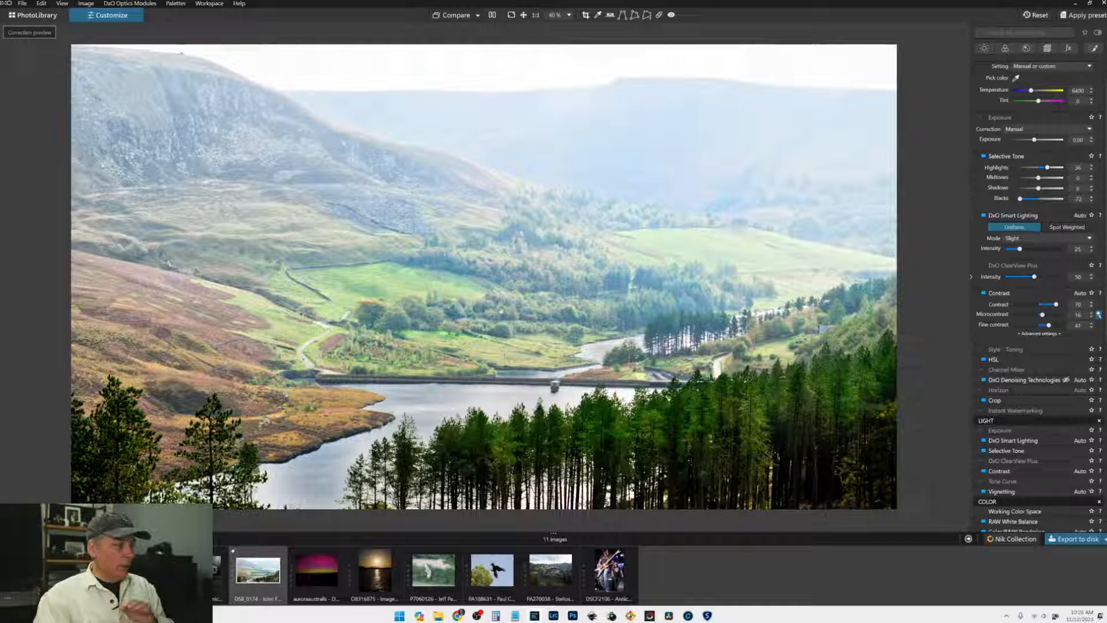
click(477, 16)
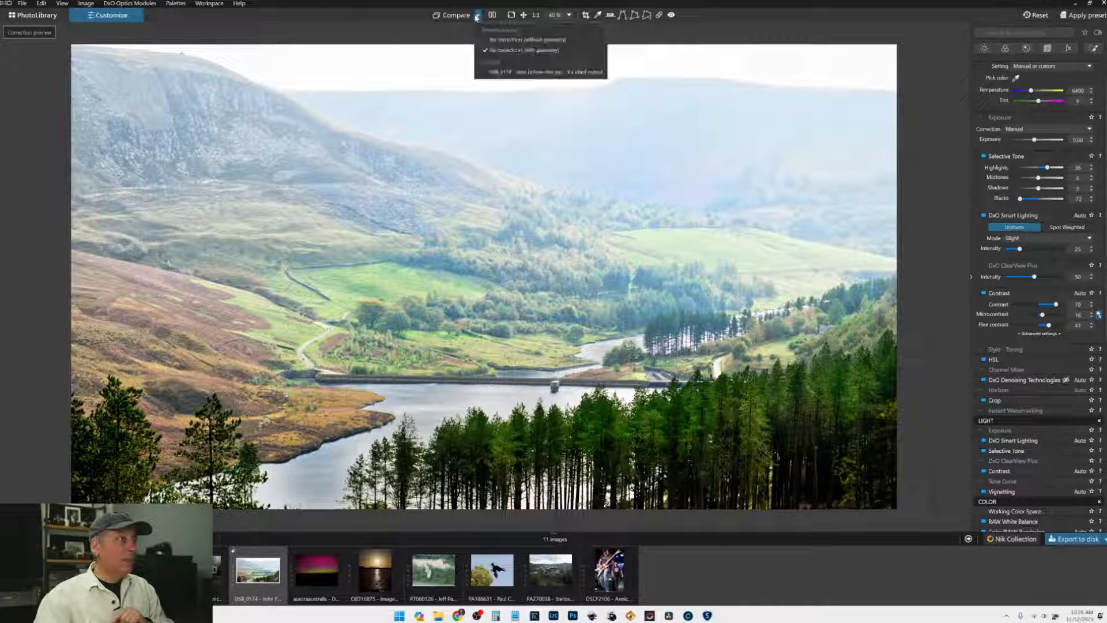
click(496, 72)
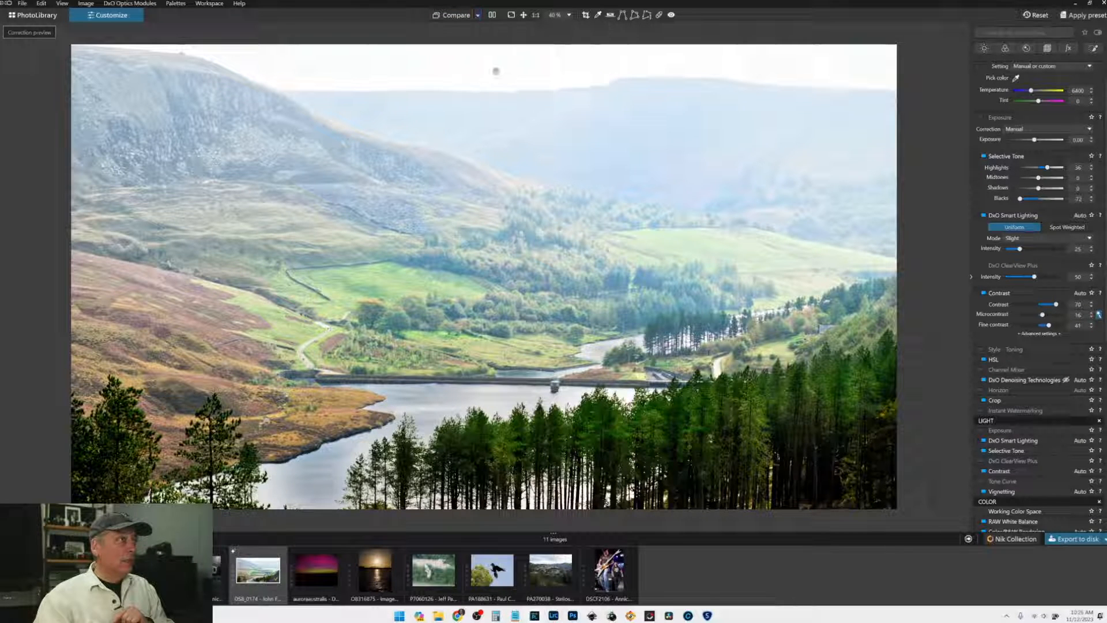
Step: Compare the current edit with the exported JPG, first side by side and then in the single-image view
click(492, 15)
scroll(391, 229, down, 4)
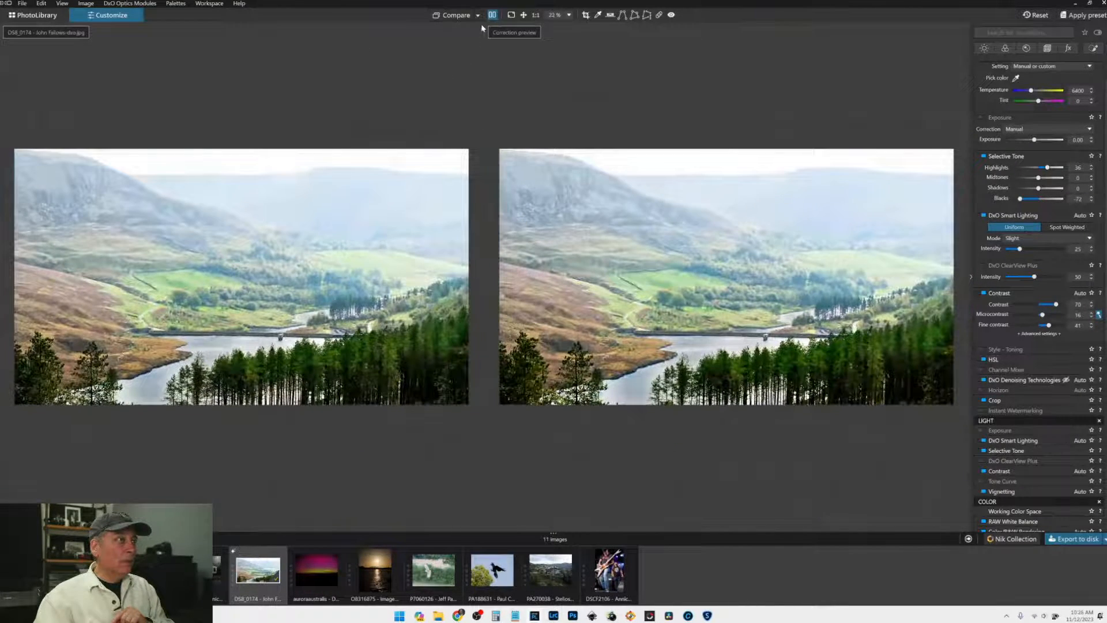
click(478, 15)
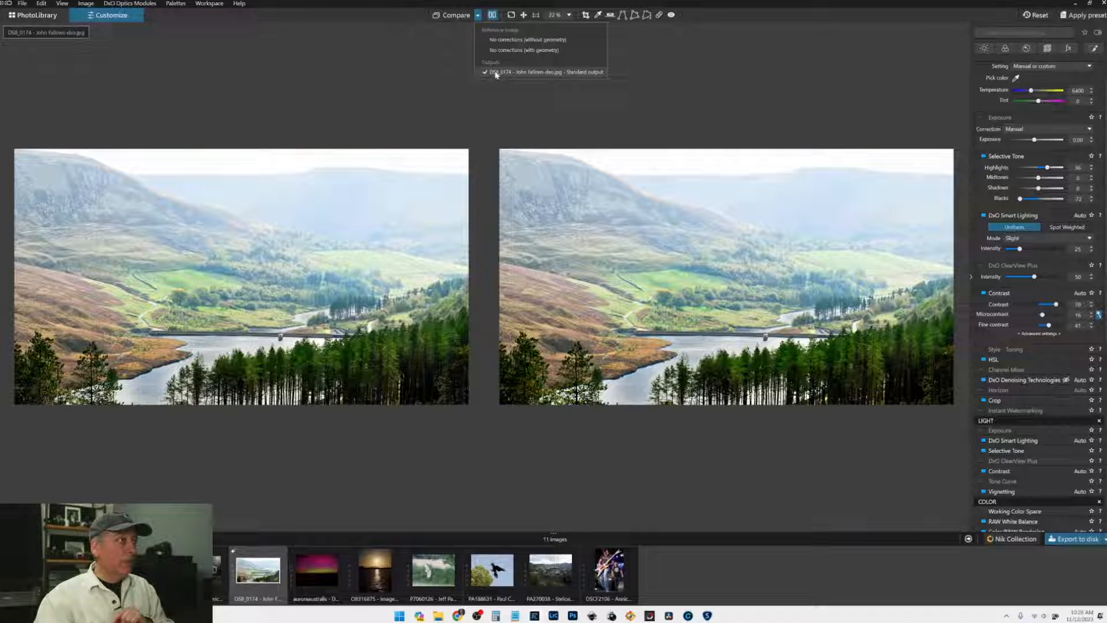
click(487, 17)
click(490, 16)
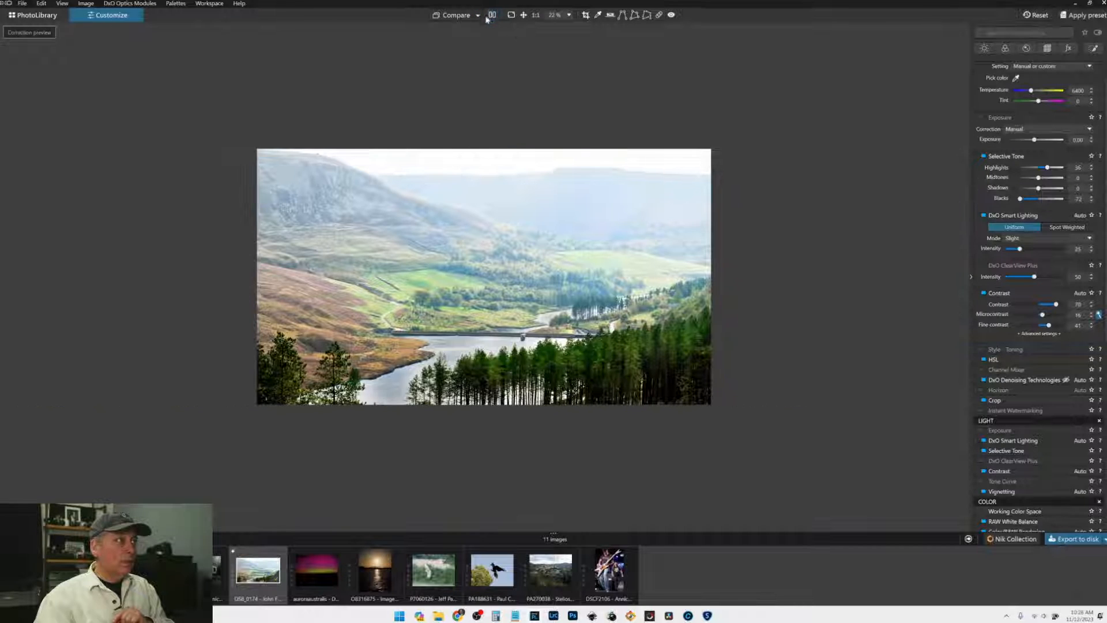
click(443, 16)
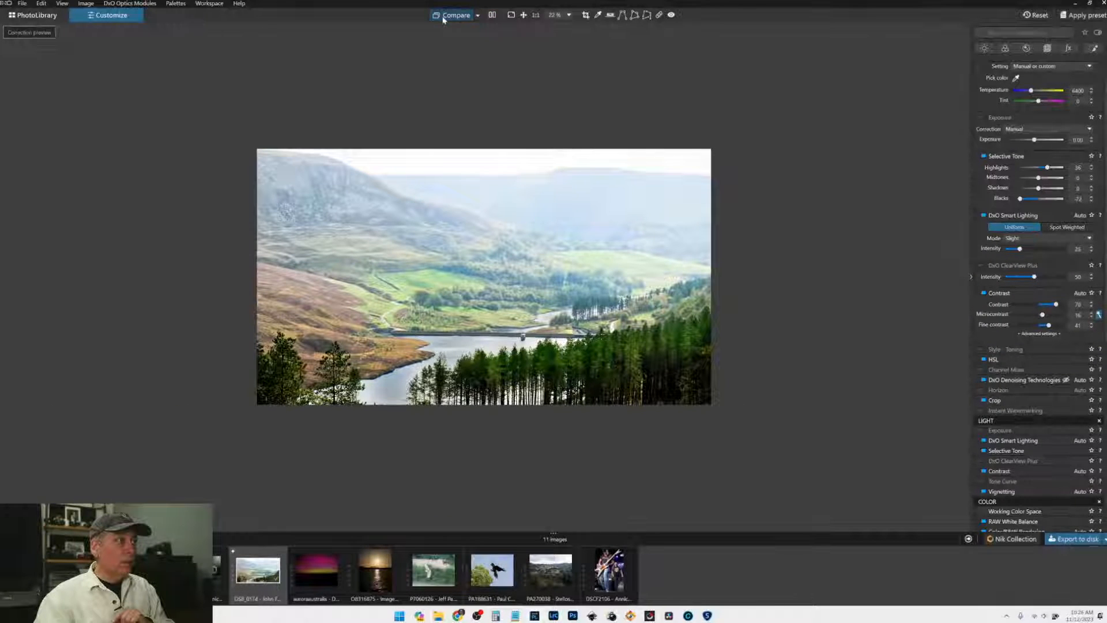
scroll(476, 154, up, 2)
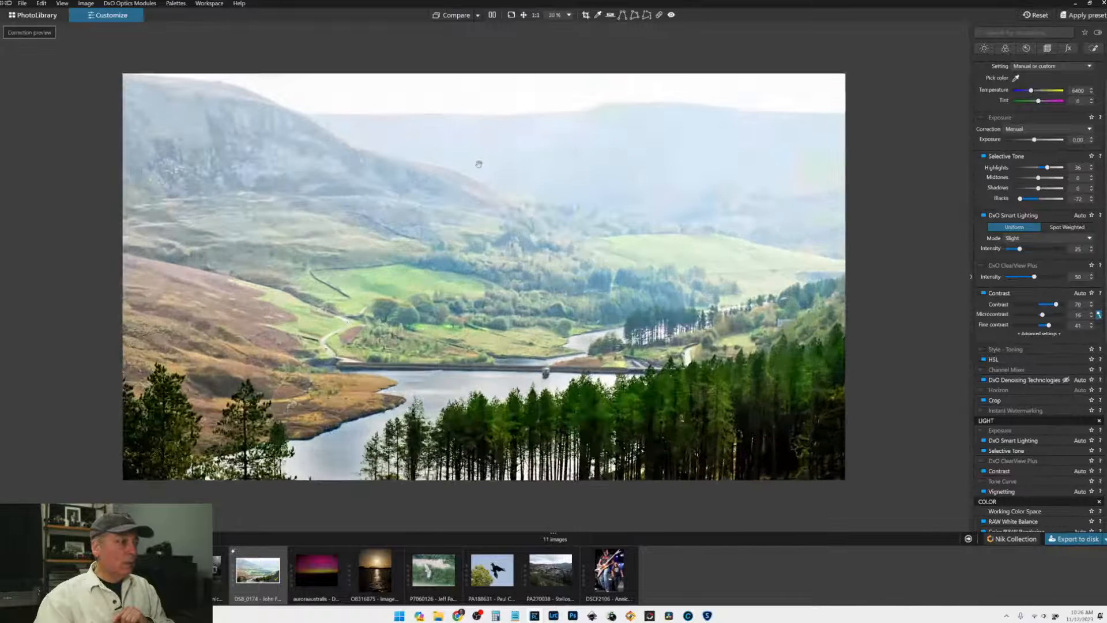
scroll(478, 164, up, 1)
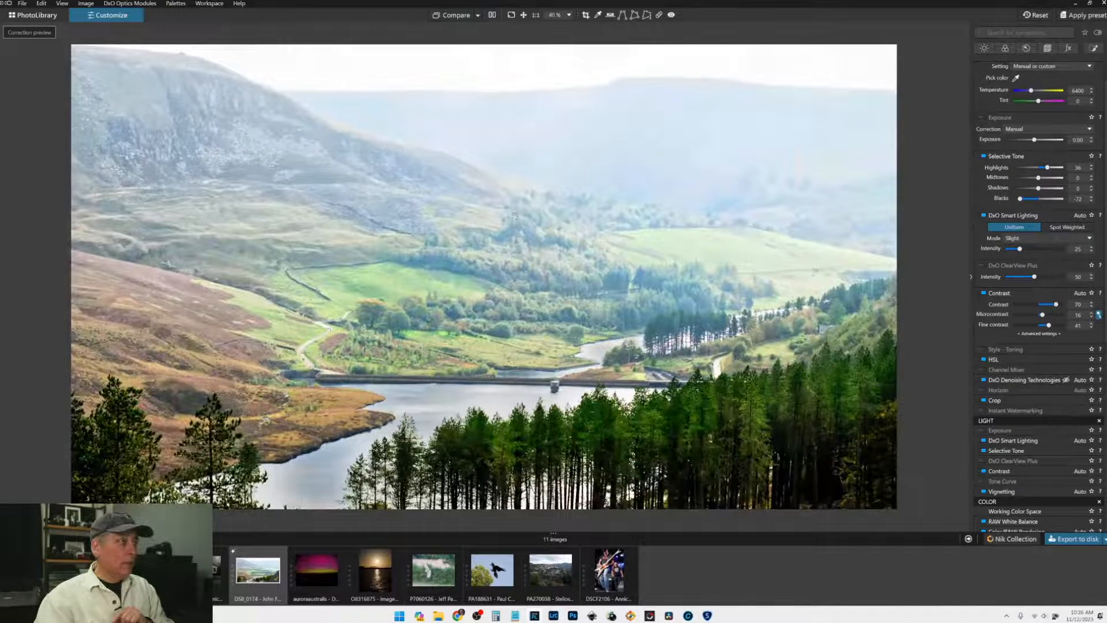
scroll(514, 216, down, 1)
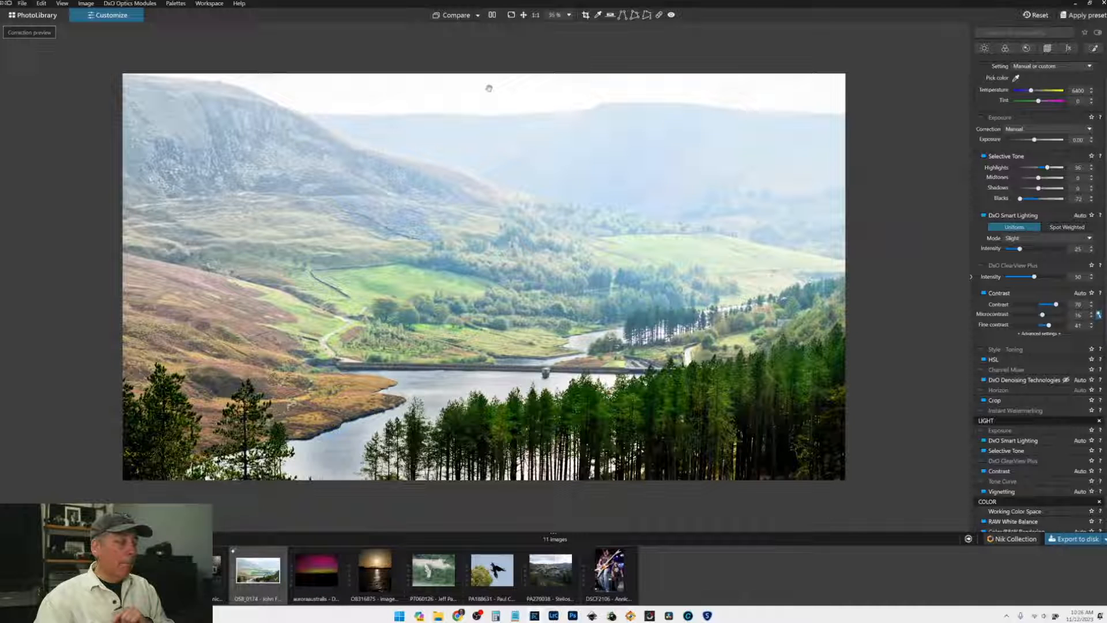
Step: Reset all corrections on the landscape photo and show the unedited image side by side with the exported JPG
click(1035, 15)
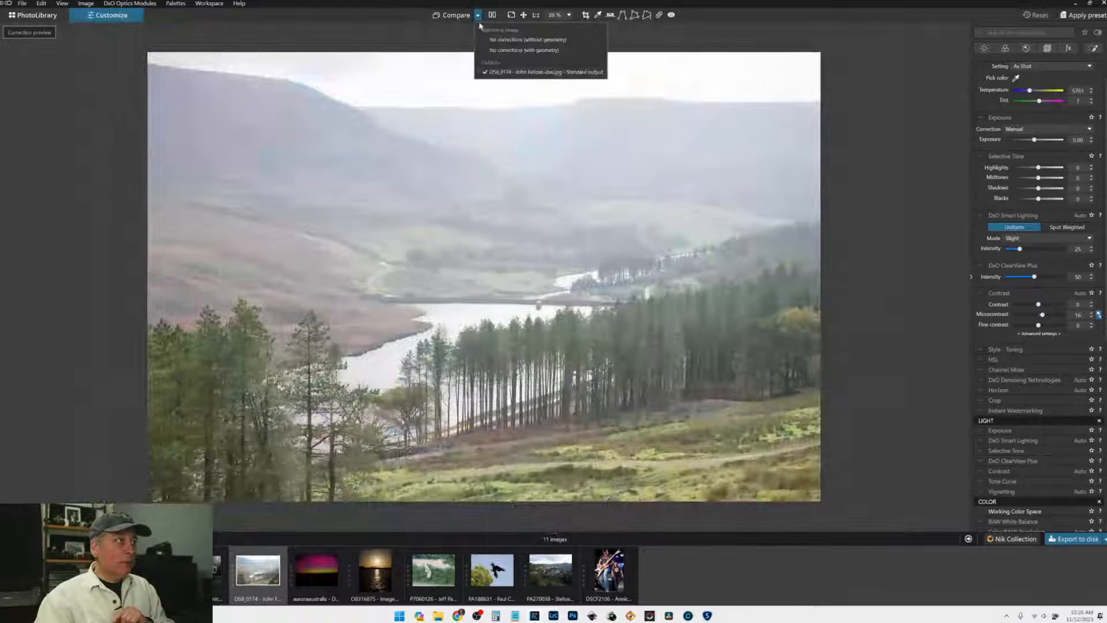
click(493, 15)
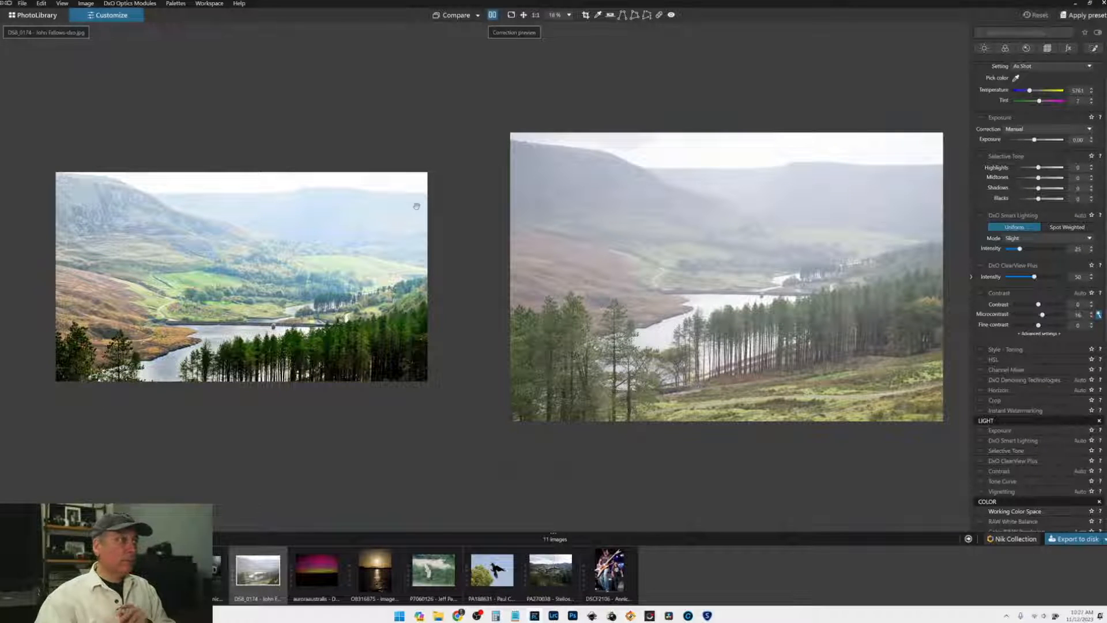
click(493, 16)
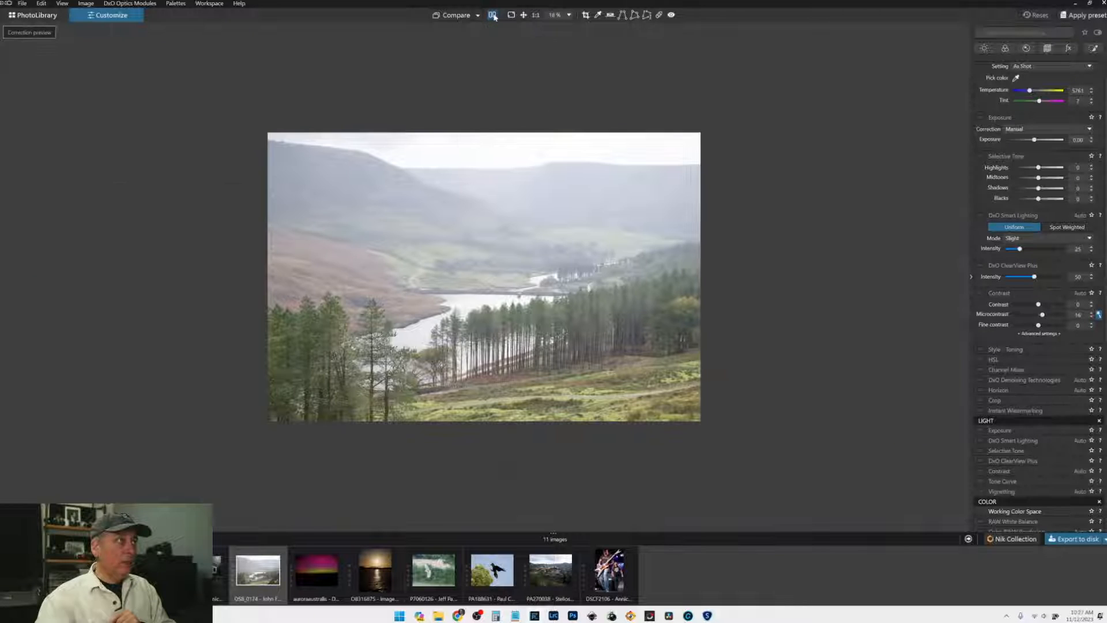
click(493, 16)
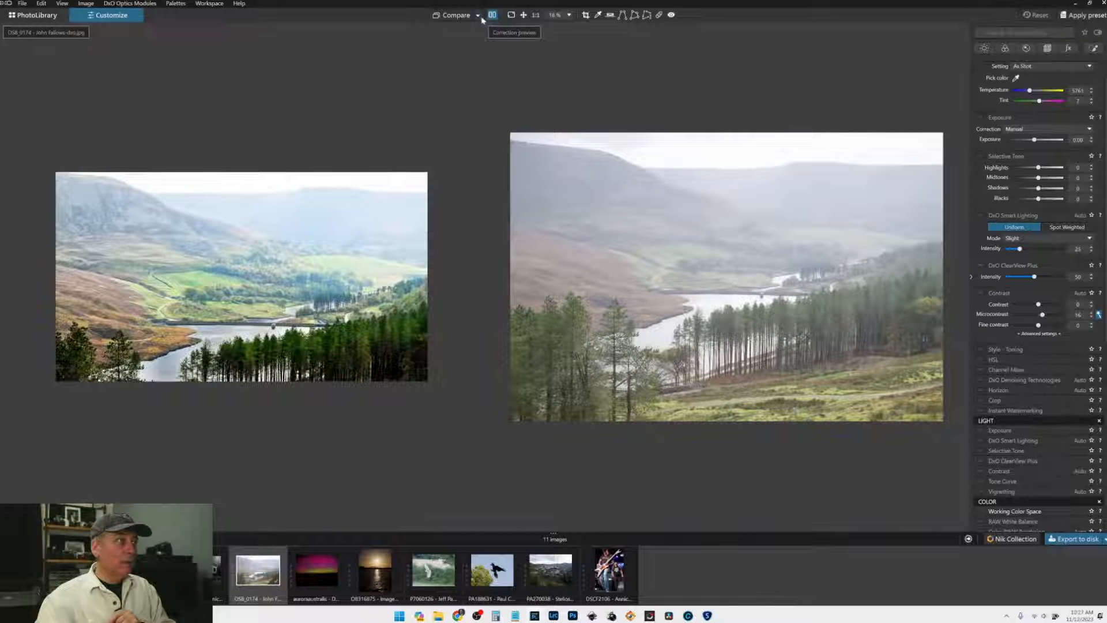
Step: Compare the uncorrected photo with the exported JPG side by side and by switching between them in the single-image view
click(478, 16)
click(481, 19)
scroll(399, 341, up, 1)
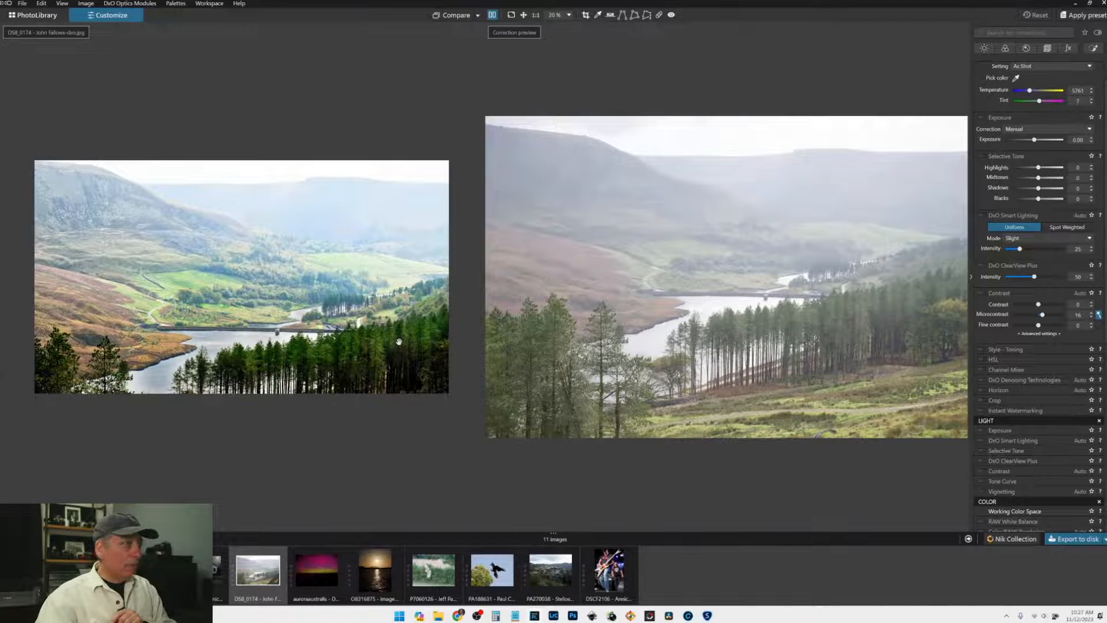
scroll(399, 342, down, 1)
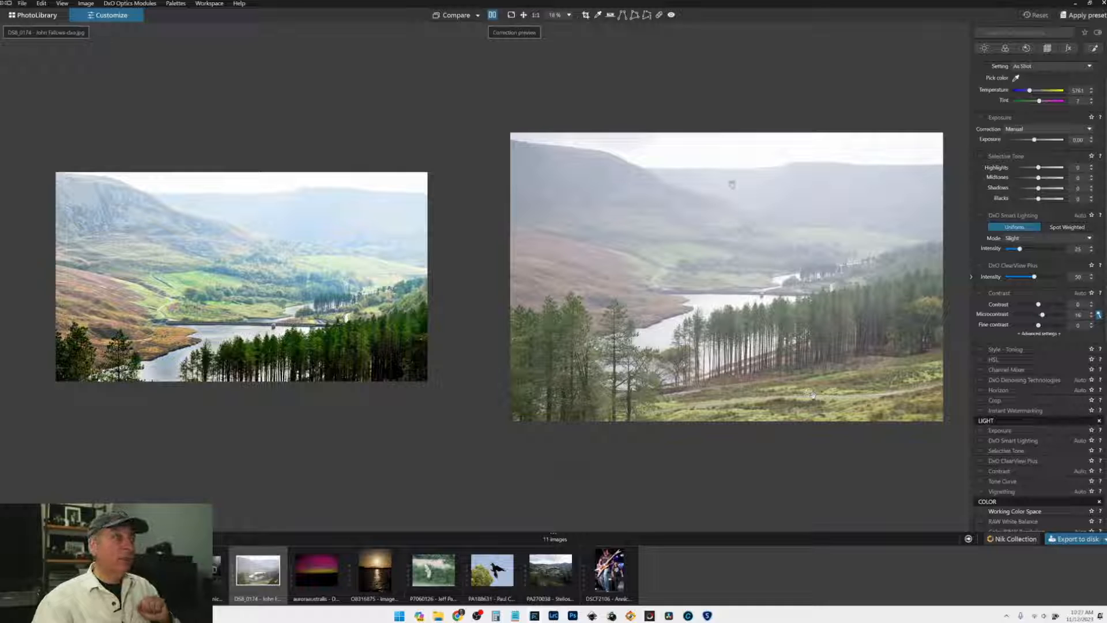
click(469, 19)
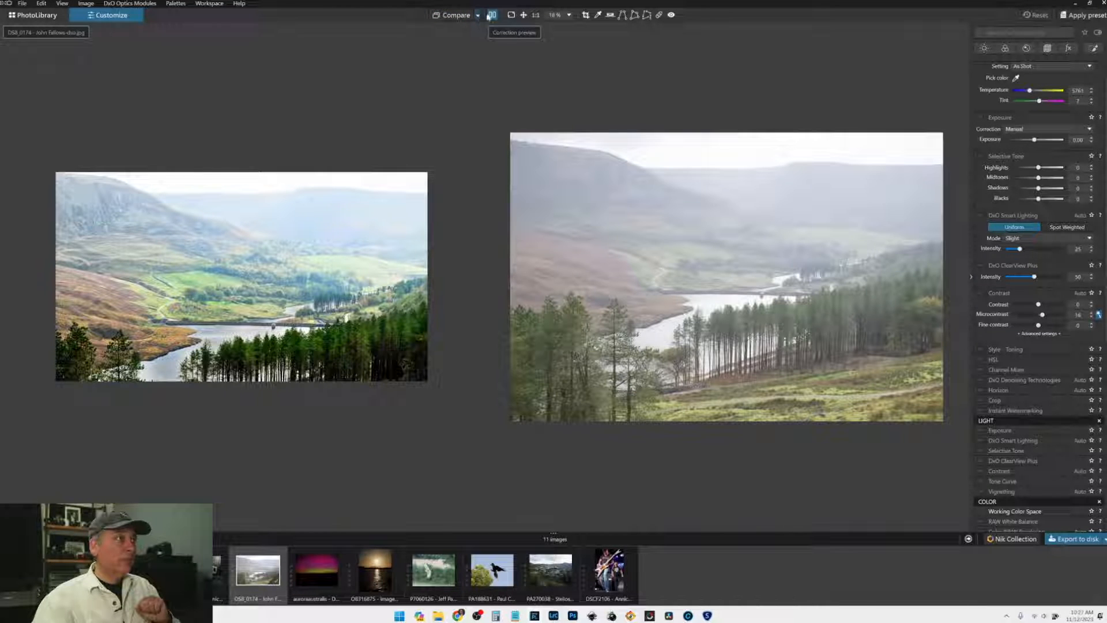
click(492, 16)
click(478, 16)
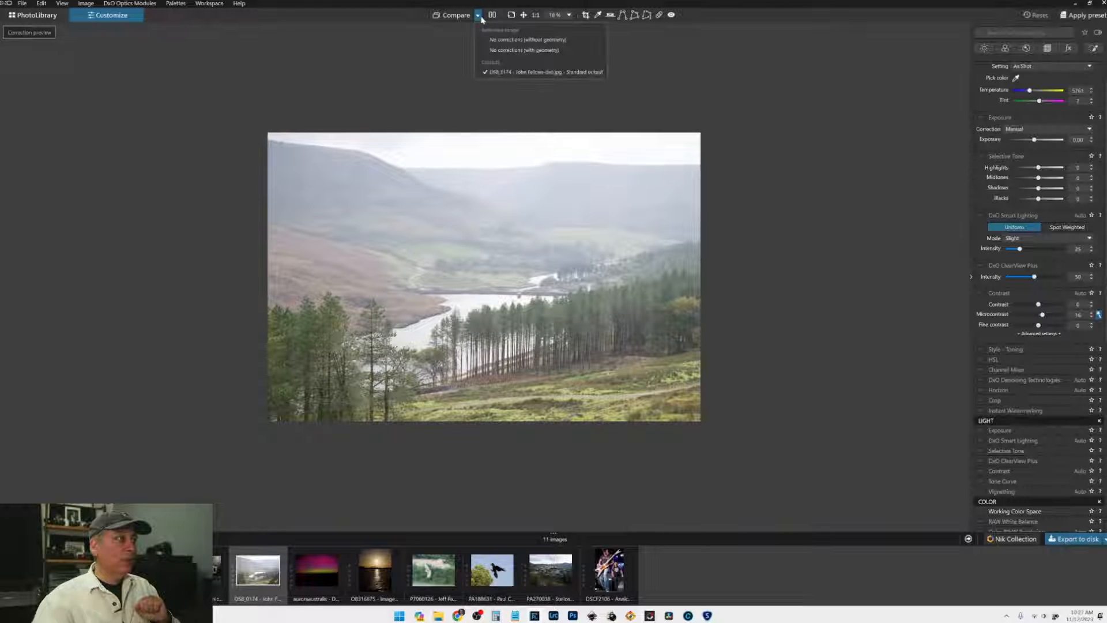
click(491, 16)
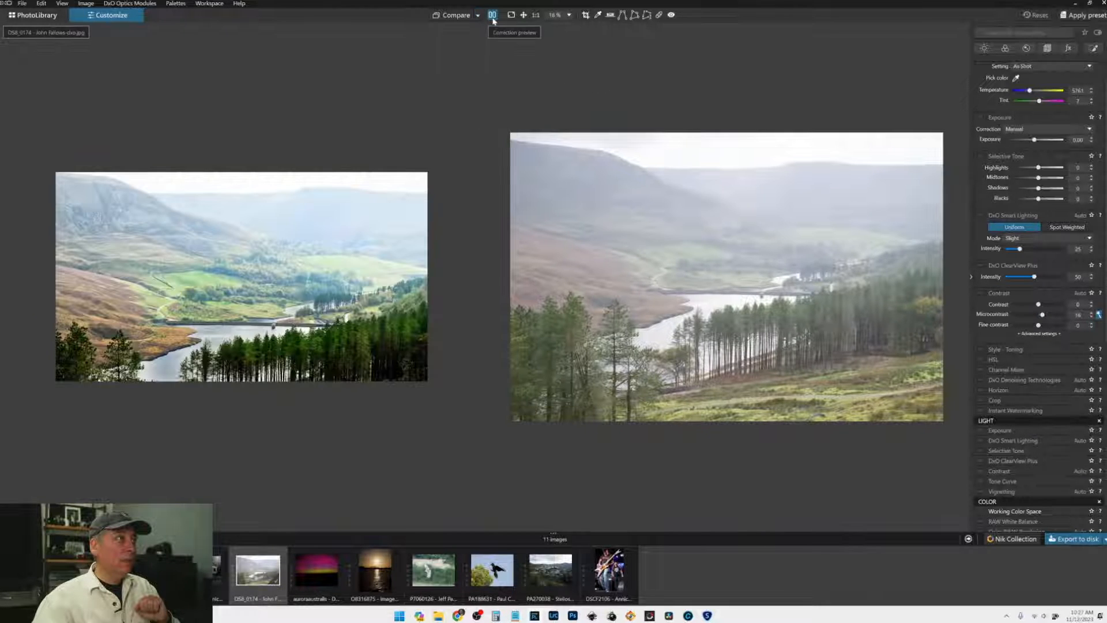
click(492, 15)
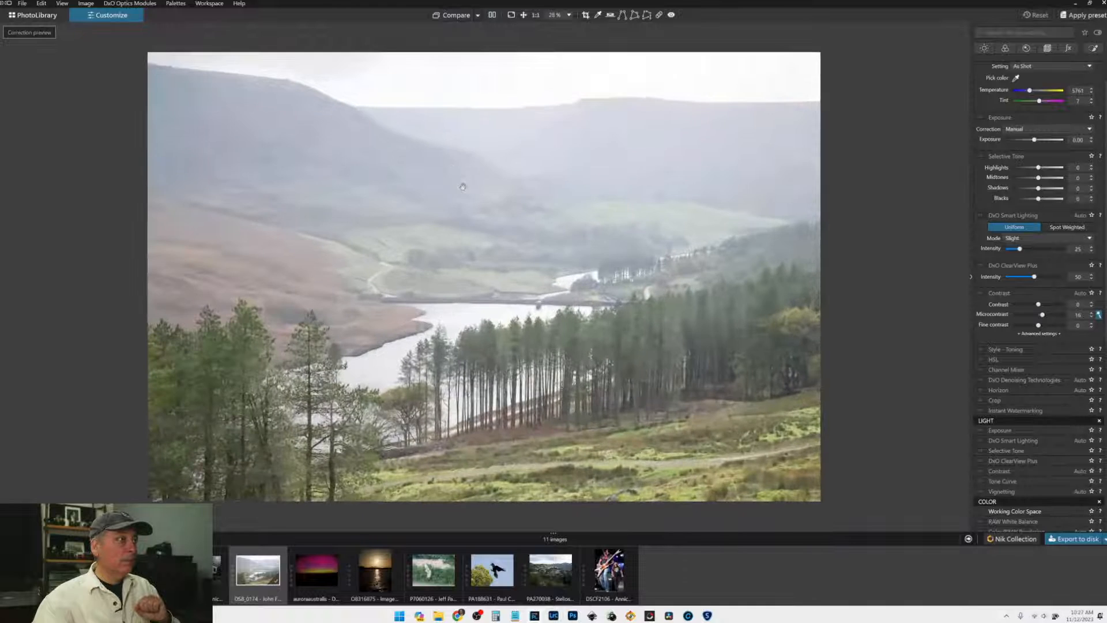
click(460, 19)
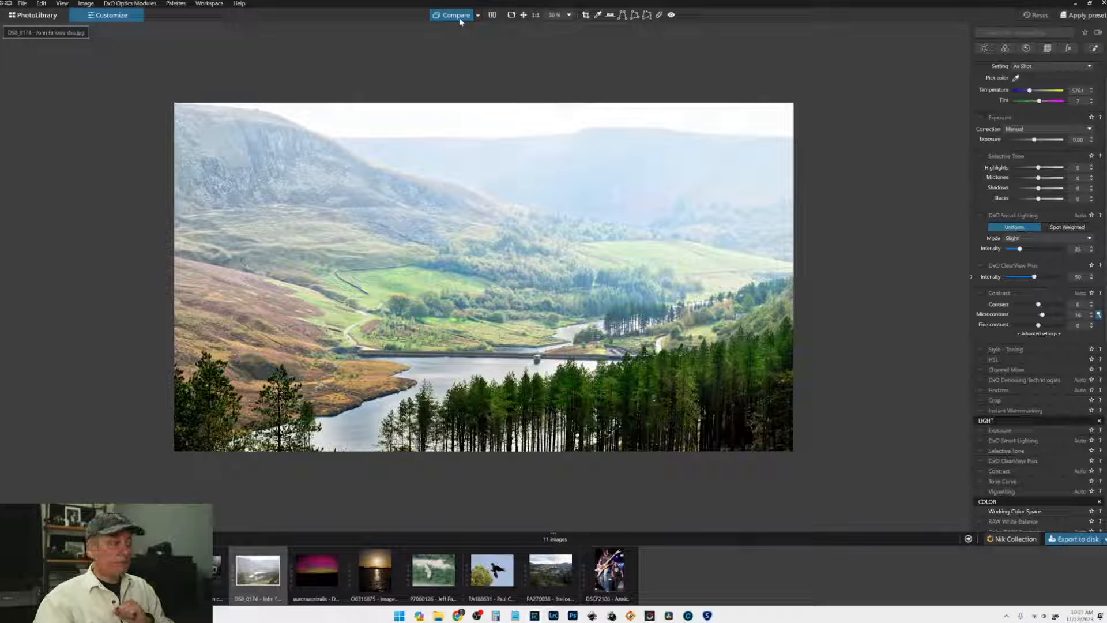
click(460, 21)
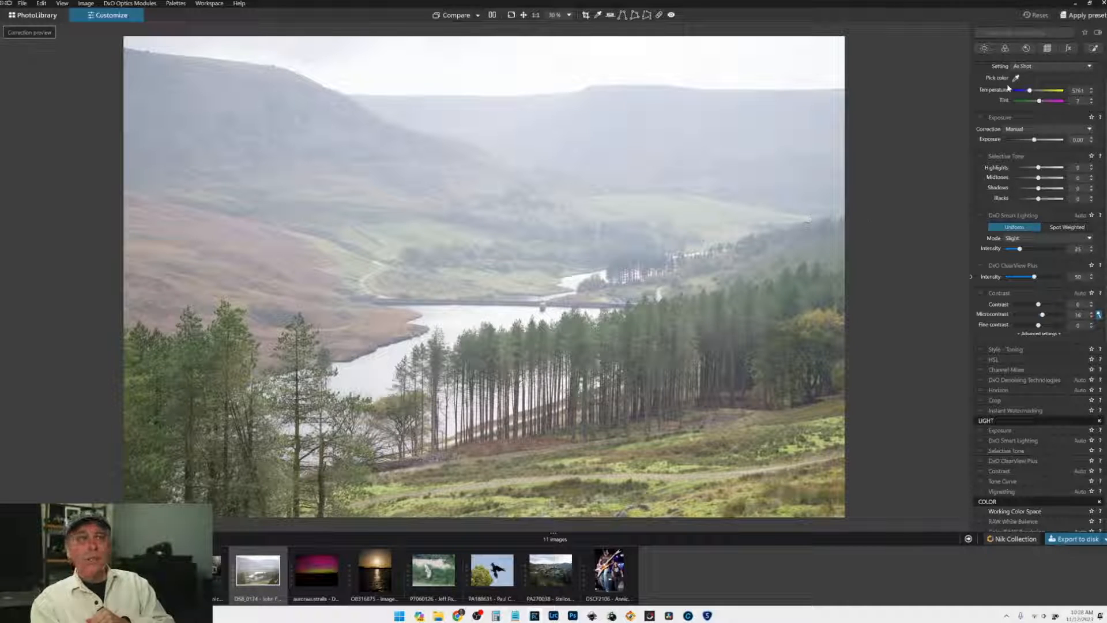
Step: Examine the color corrections, including the Color/B&W Rendering types and profiles, LUT Grading, Style - Toning, HSL and Channel Mixer
click(1005, 48)
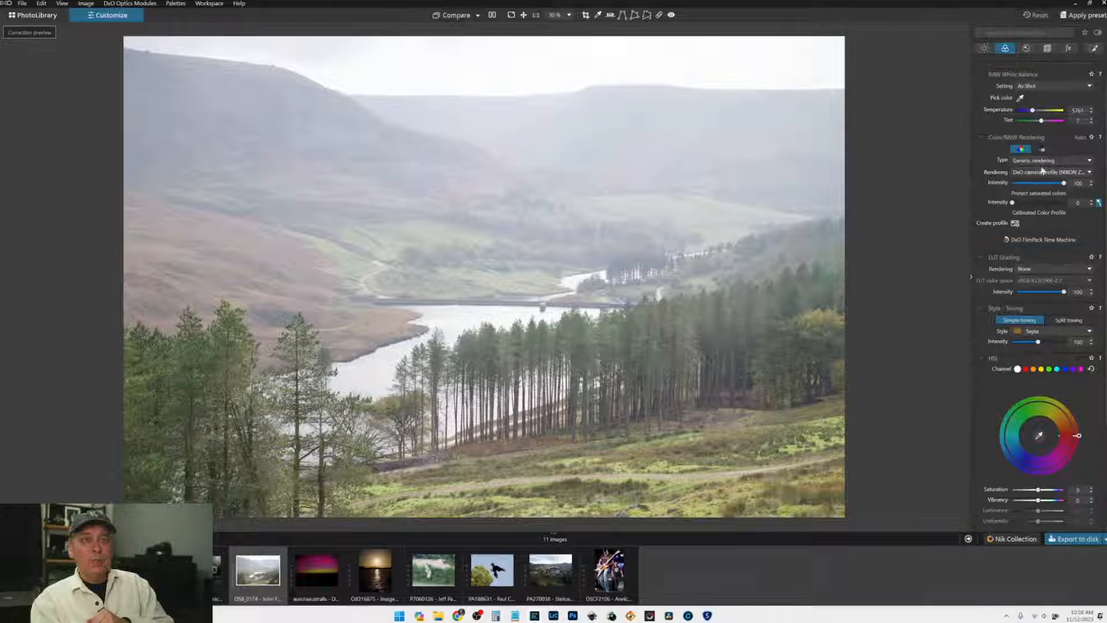
click(1043, 166)
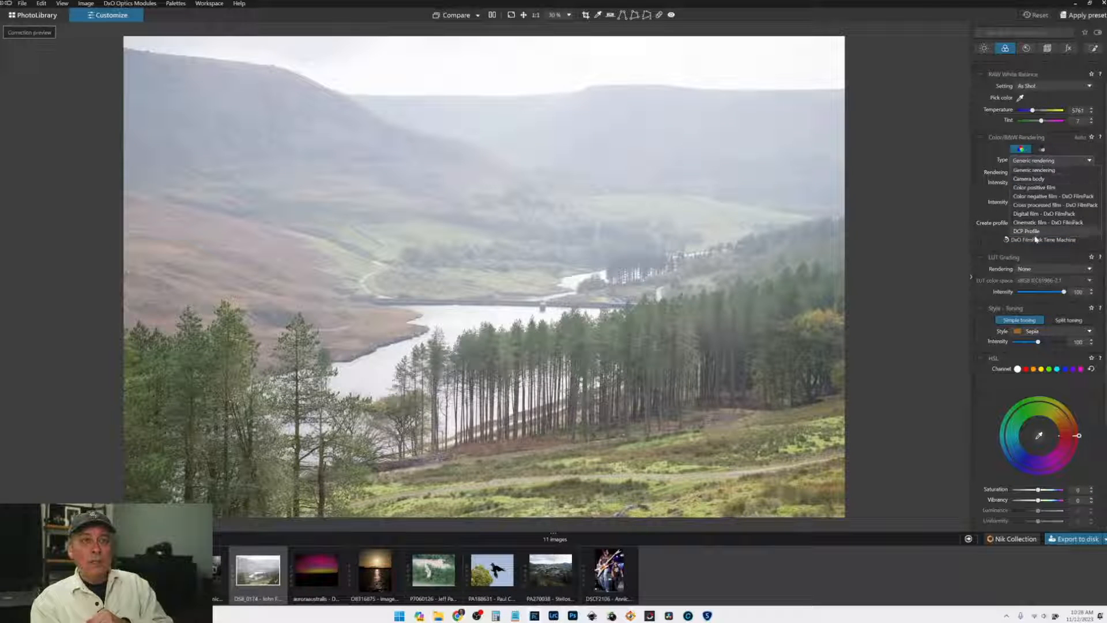
click(992, 192)
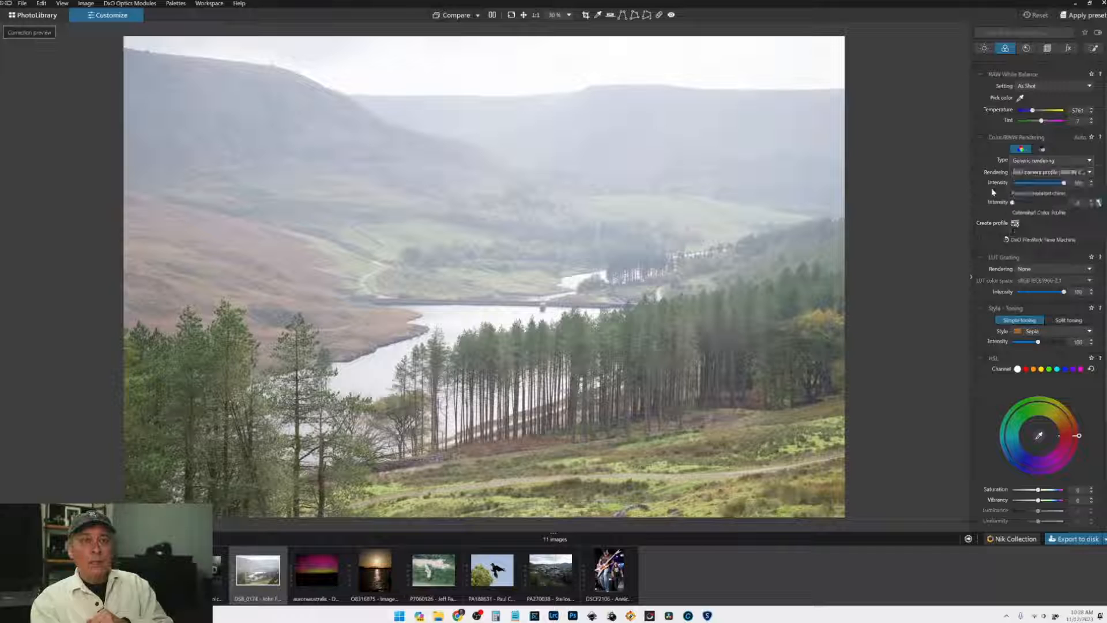
click(1040, 174)
click(1037, 182)
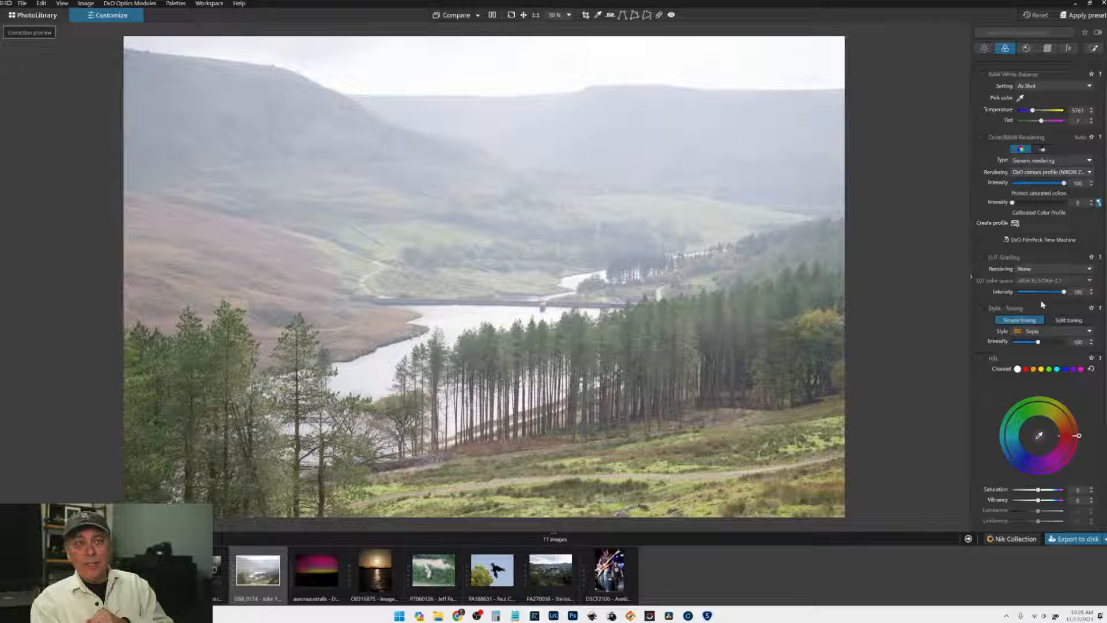
click(1084, 166)
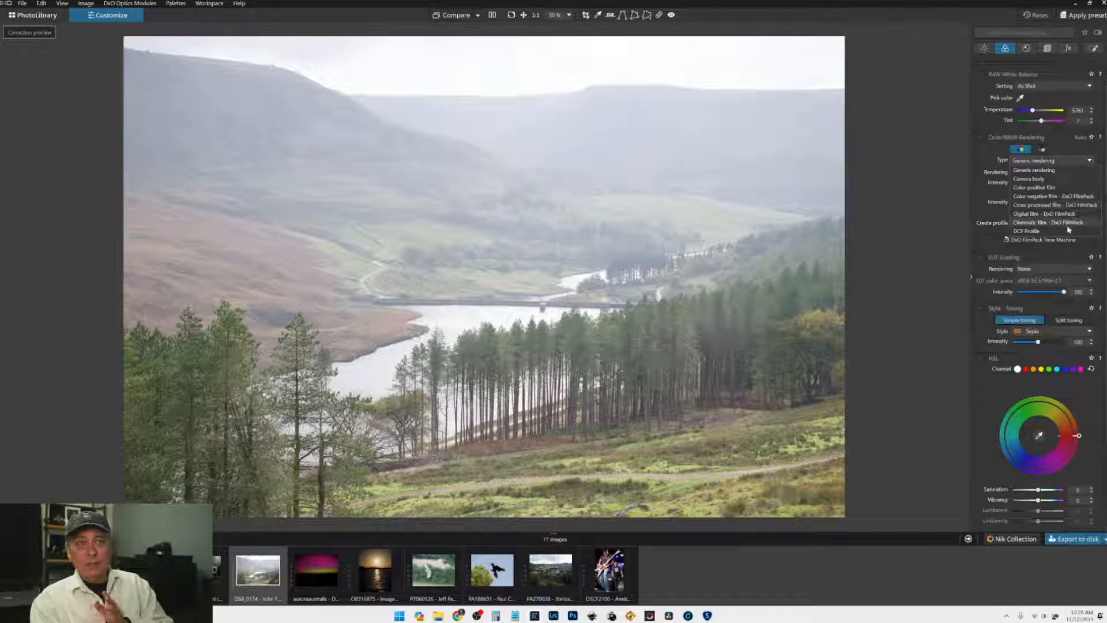
click(985, 201)
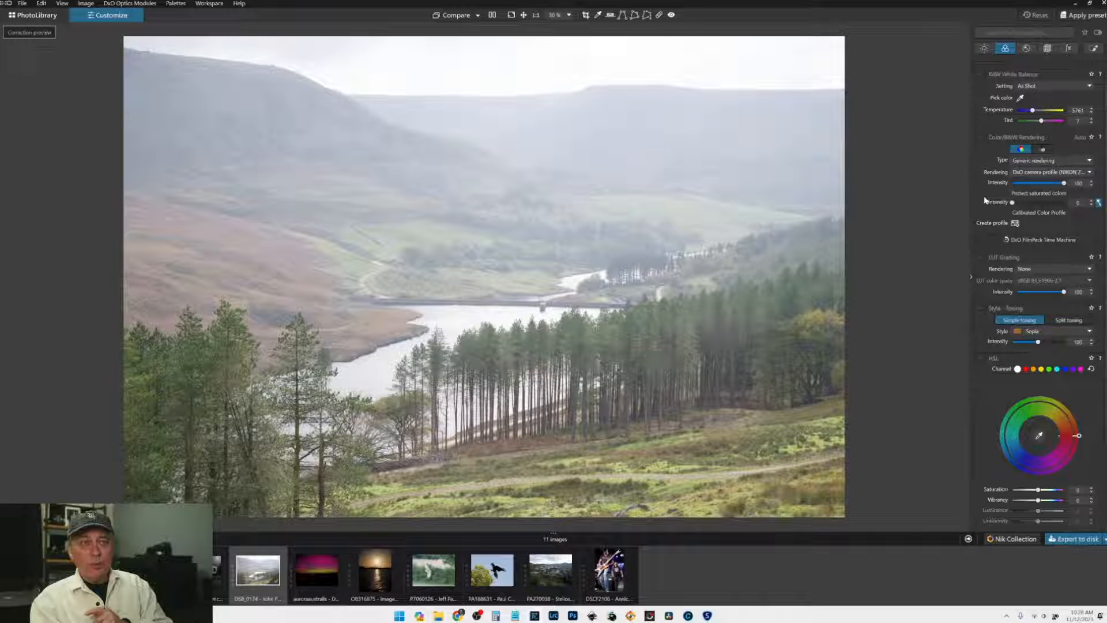
scroll(986, 200, up, 1)
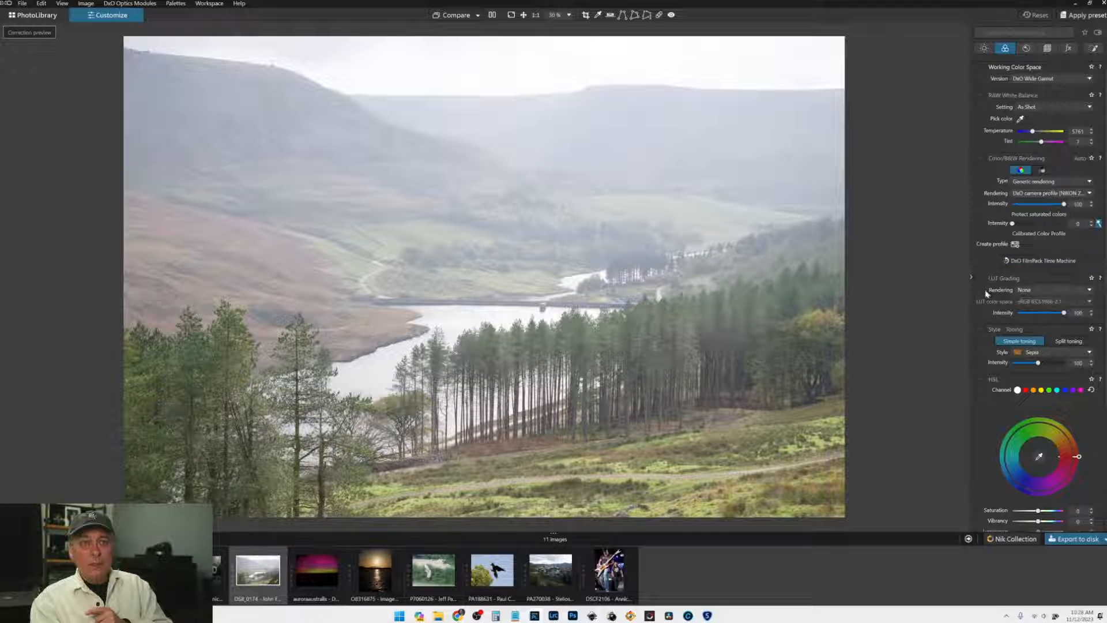
scroll(986, 293, down, 3)
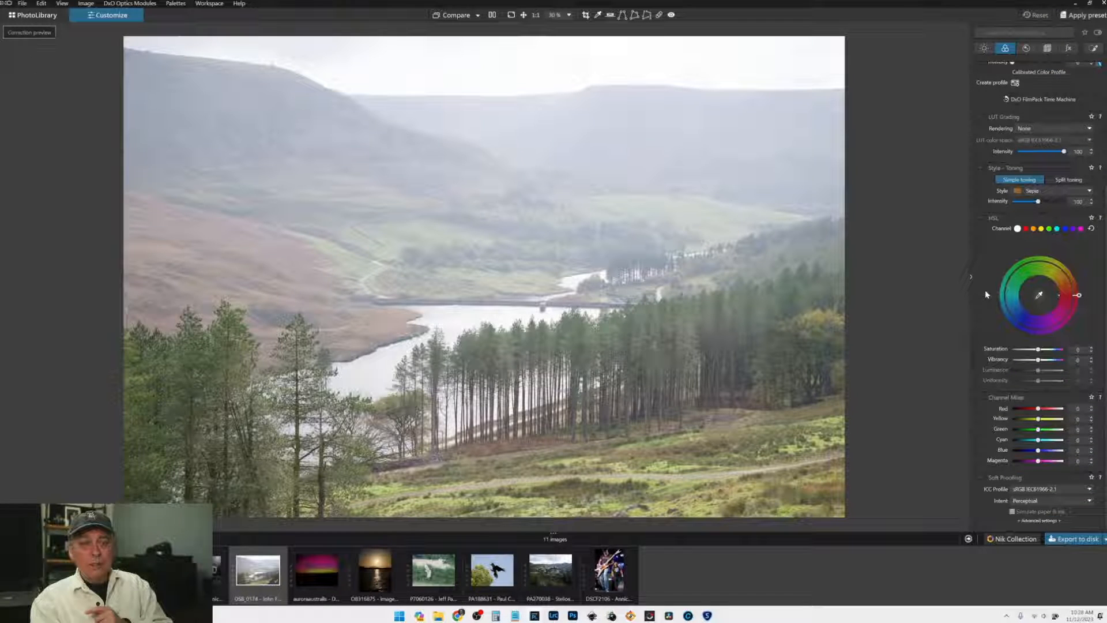
scroll(985, 289, up, 3)
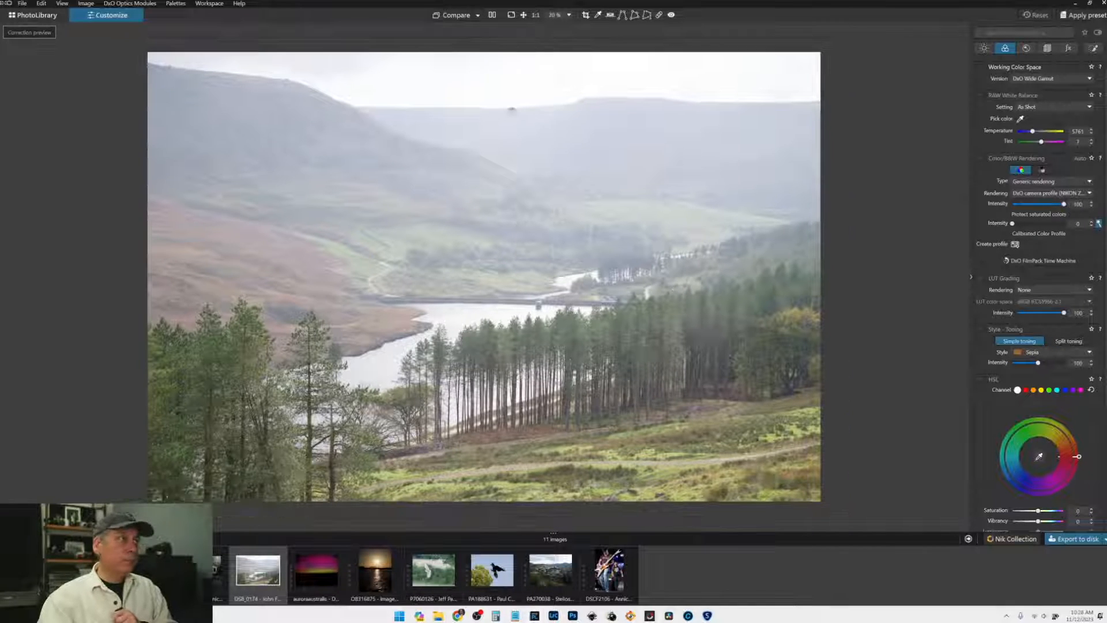
Step: Compare the exported JPG with the uncorrected landscape photo at a closer view
click(455, 16)
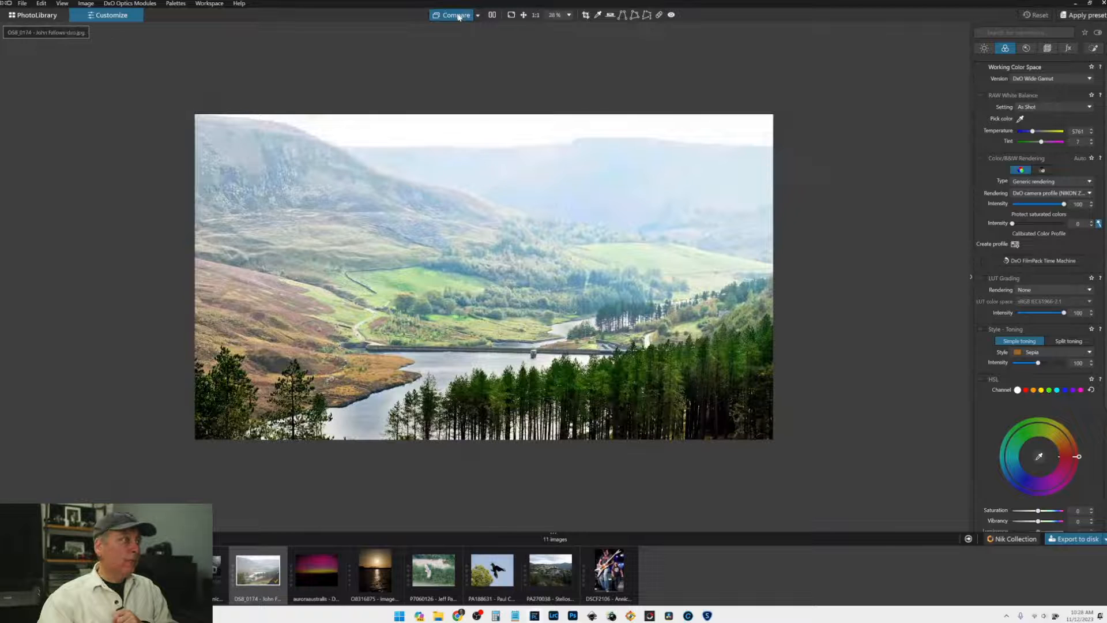
scroll(467, 183, up, 2)
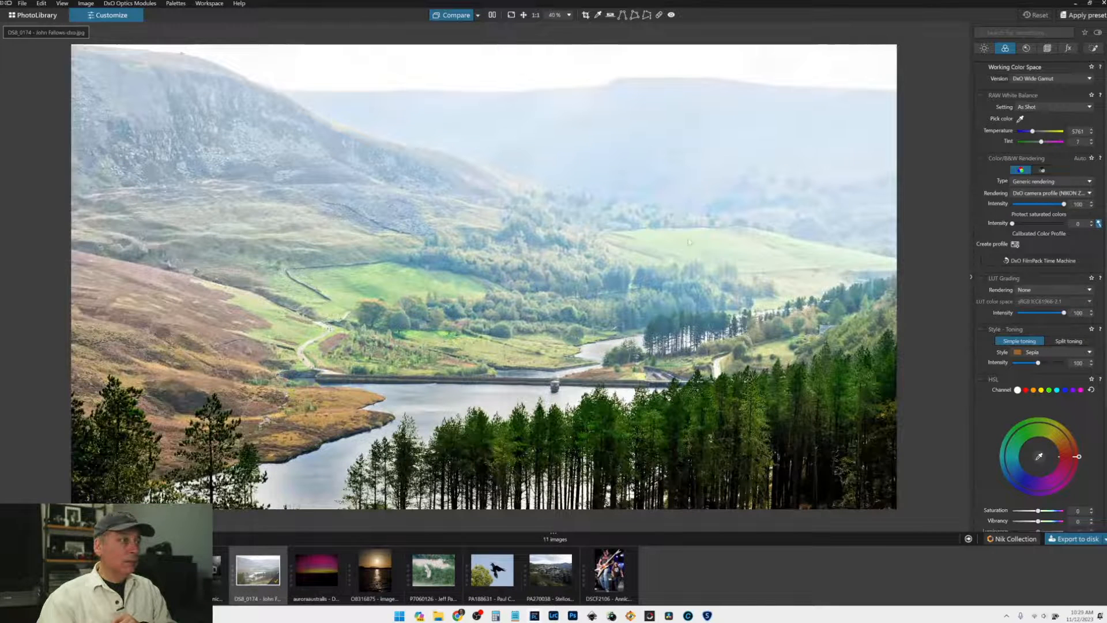
key(d)
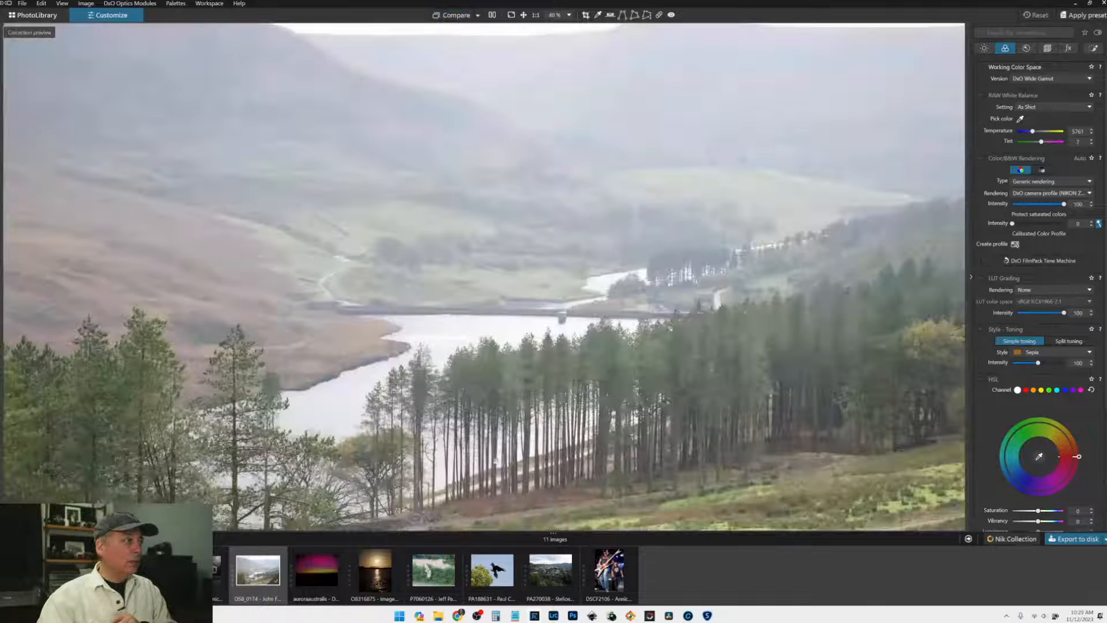
Step: Apply the 00 Rob Default preset to the aurora photo
click(333, 571)
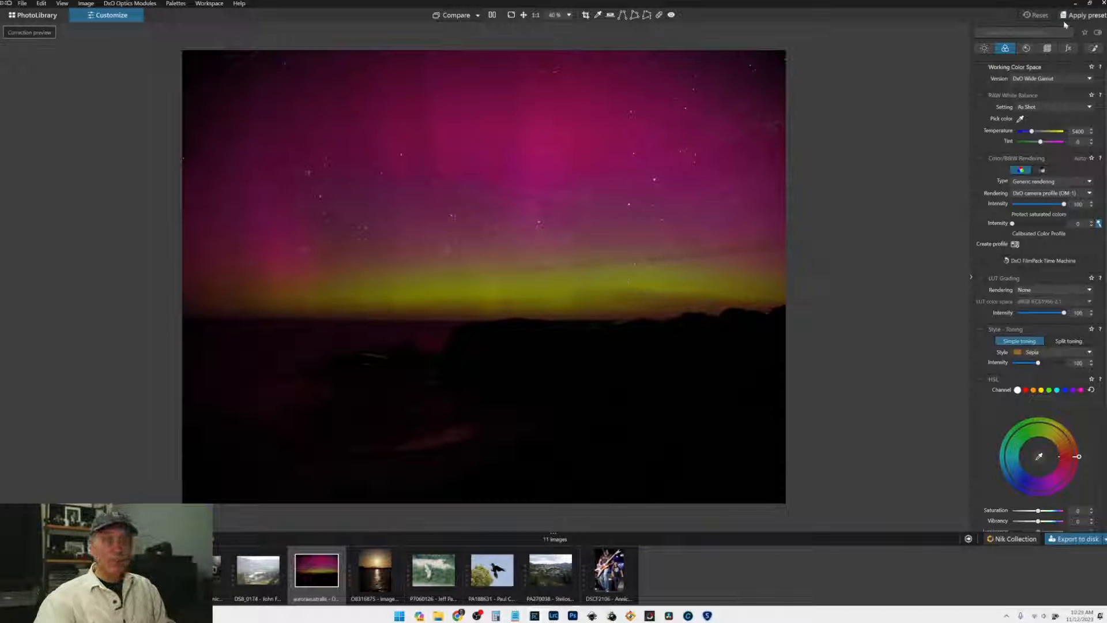
click(1082, 16)
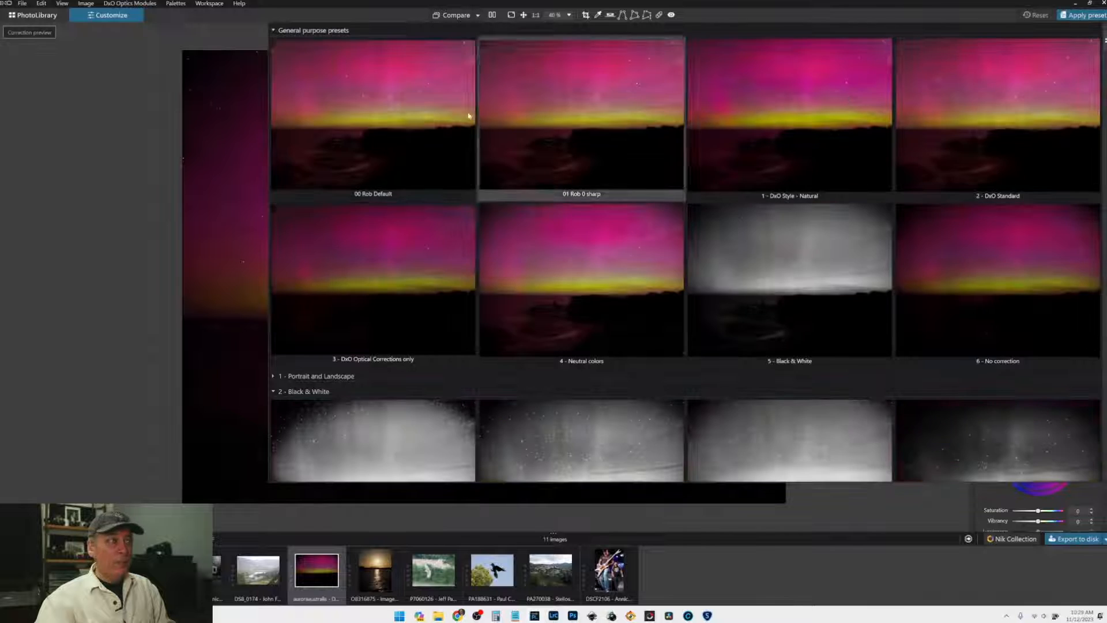
double_click(419, 113)
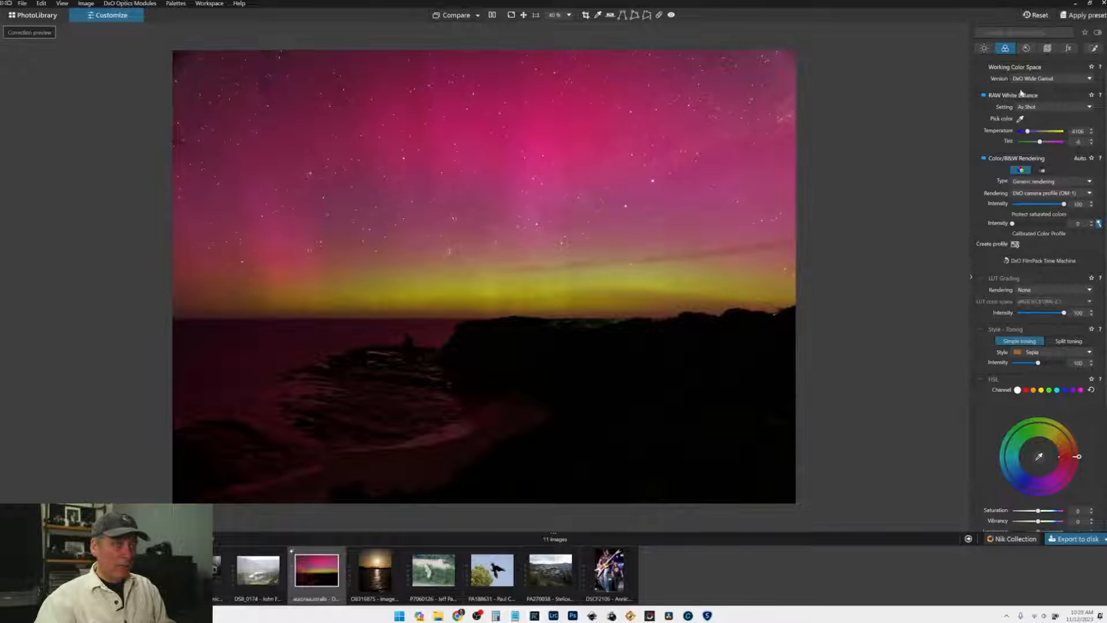
Step: Set the aurora photo's crop aspect ratio to 16:7
click(1047, 50)
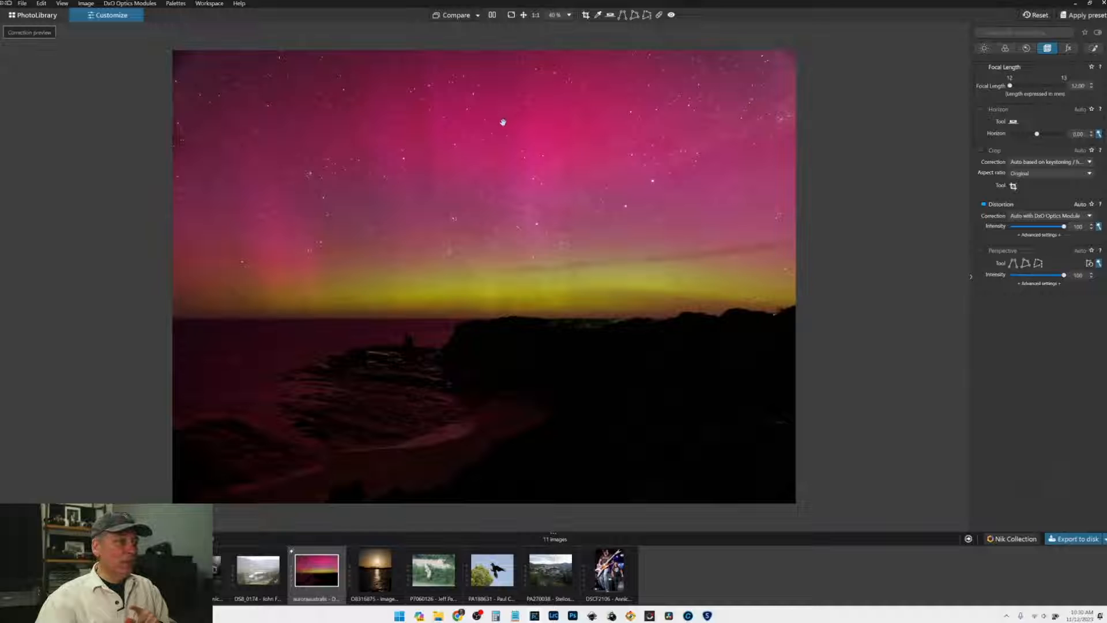
click(1025, 175)
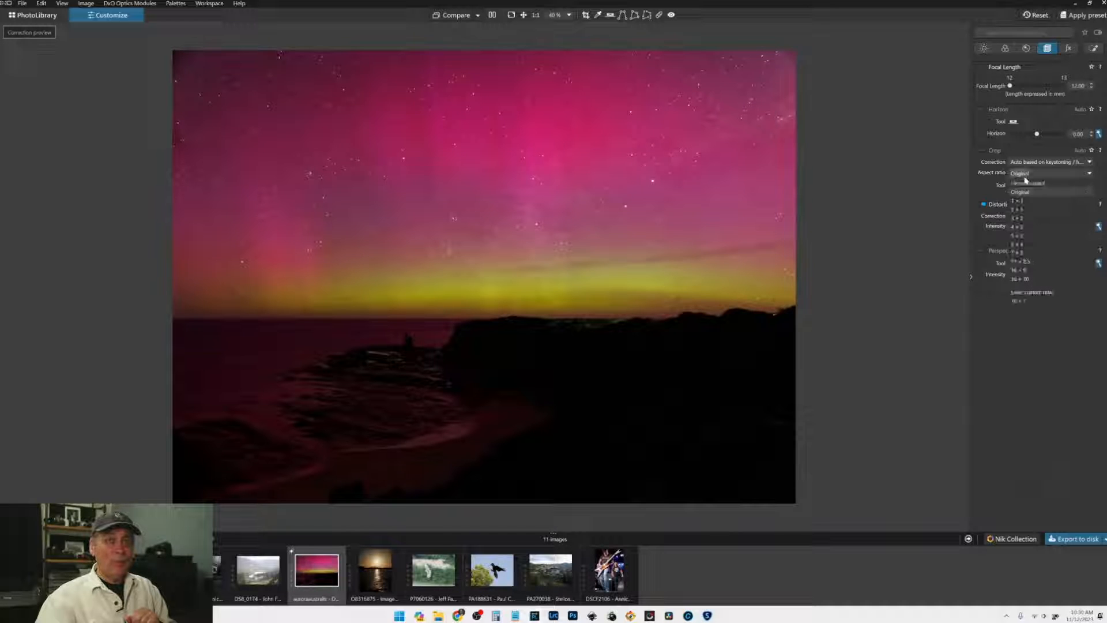
click(1016, 301)
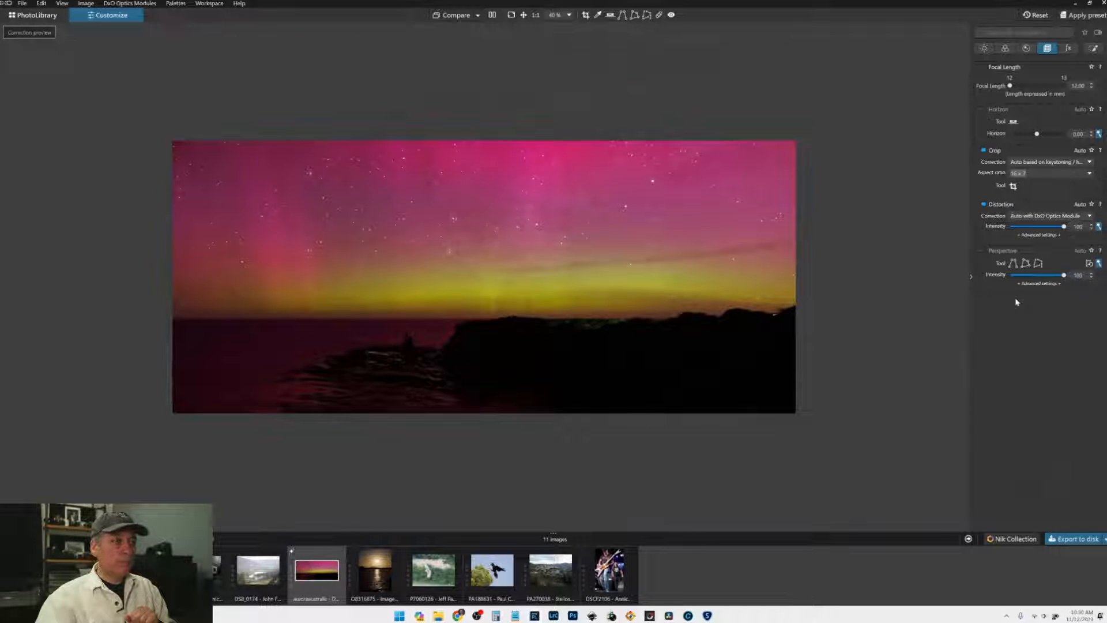
scroll(609, 299, up, 2)
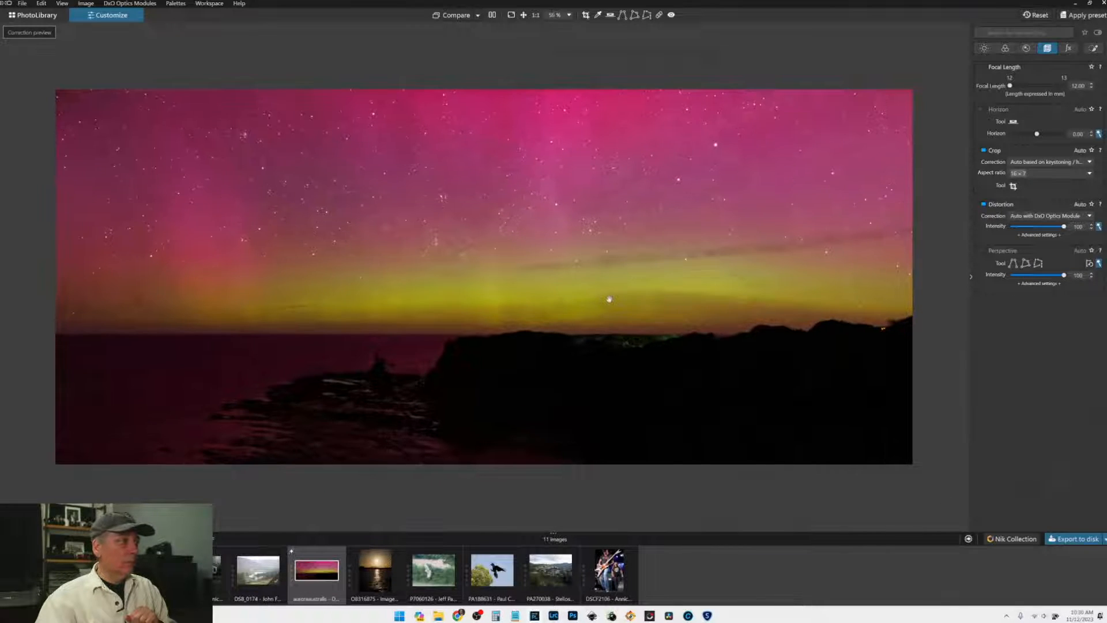
scroll(609, 299, up, 1)
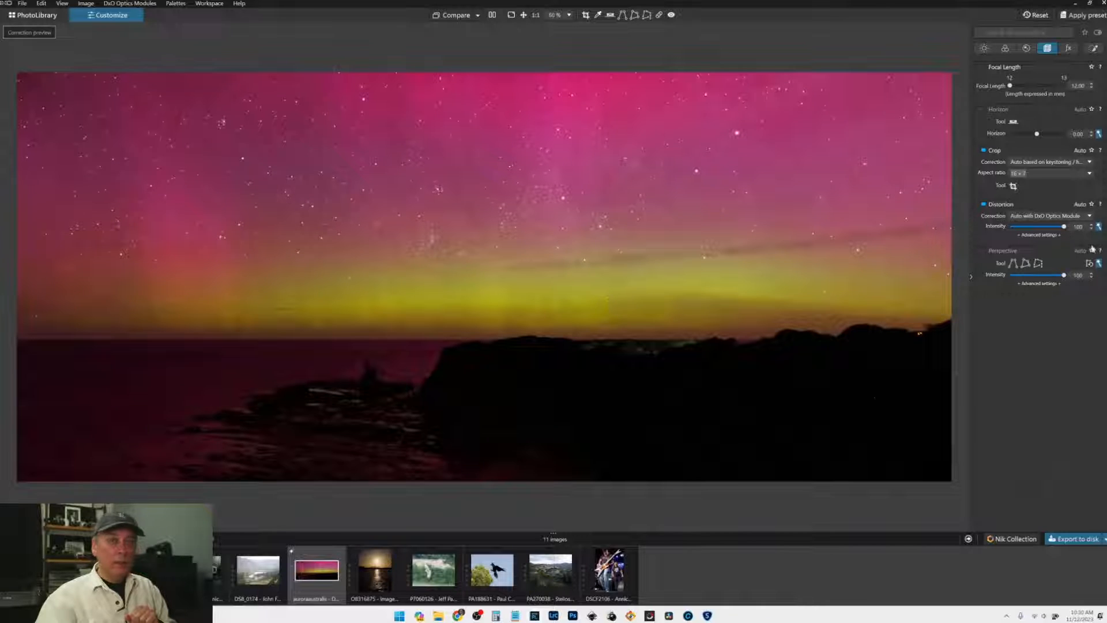
Step: Crop the aurora photo to 16:9 at about 5034 × 2831 px, trimming the upper sky and keeping the shoreline
click(1013, 185)
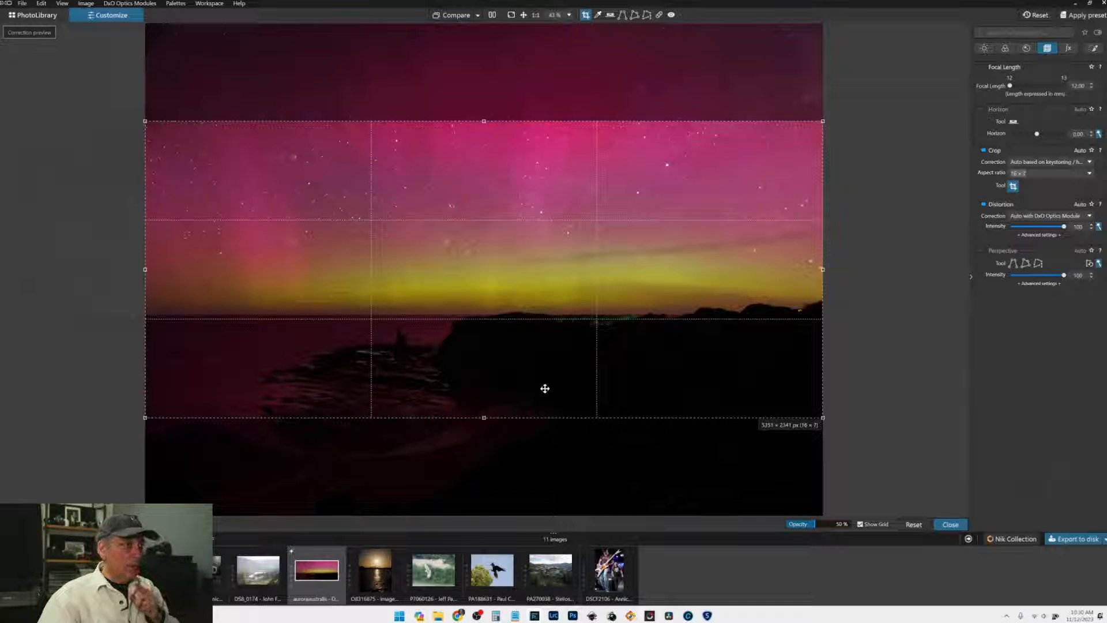
drag(542, 337, 532, 434)
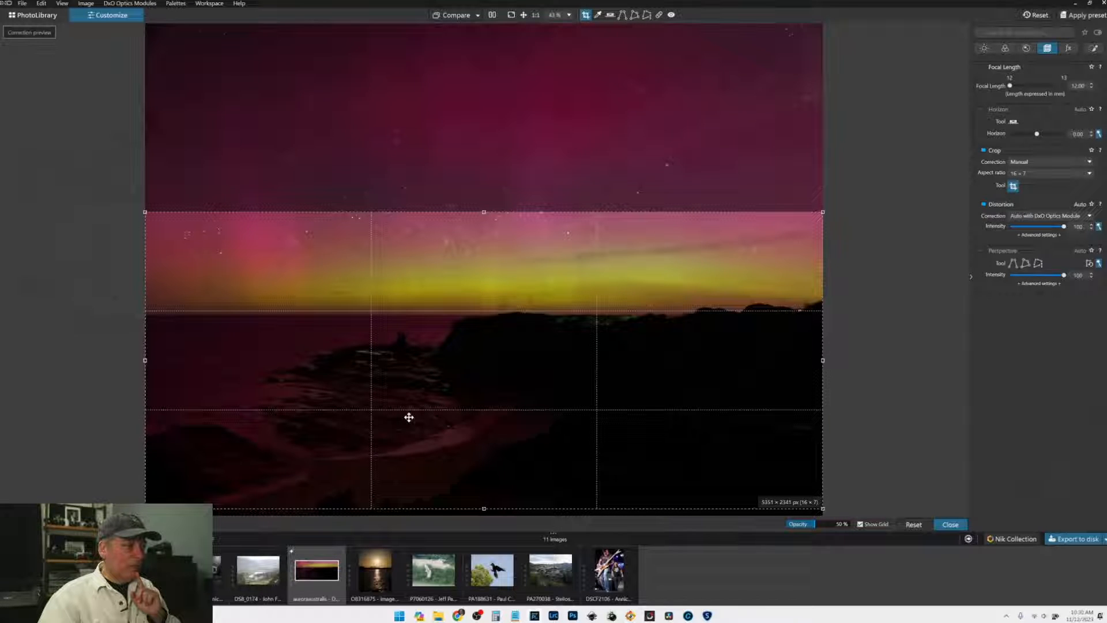
click(1067, 173)
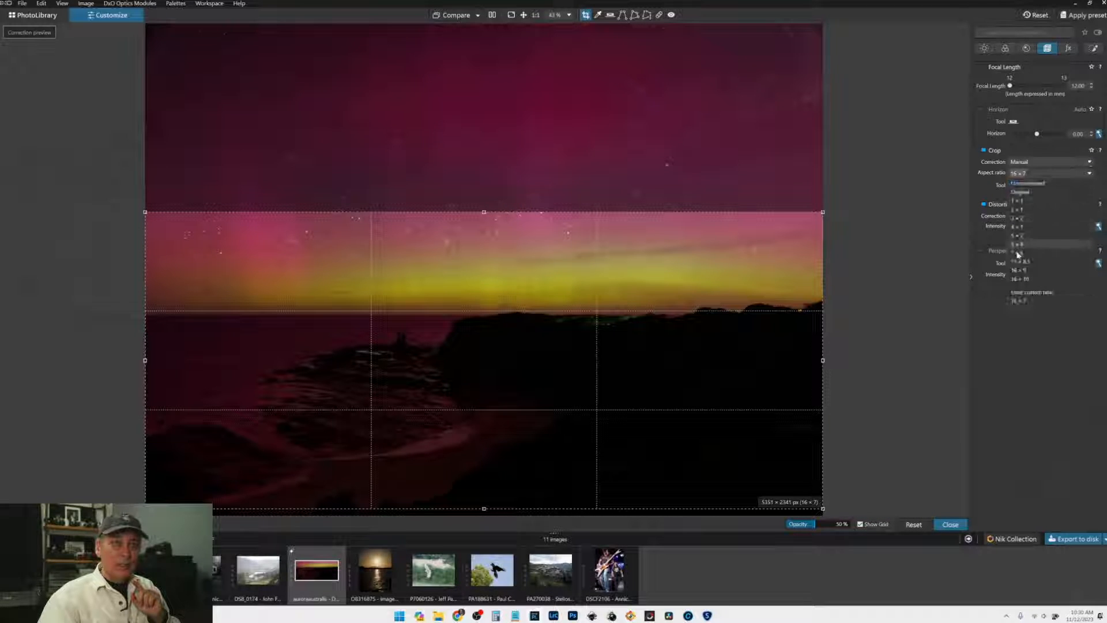
click(1019, 270)
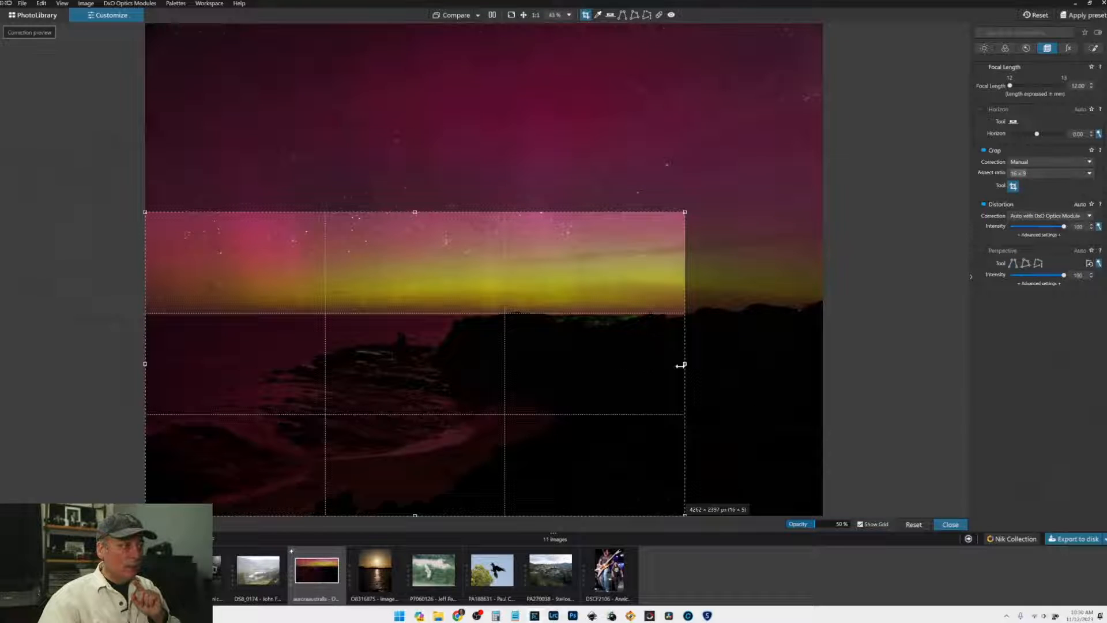
drag(681, 365, 851, 359)
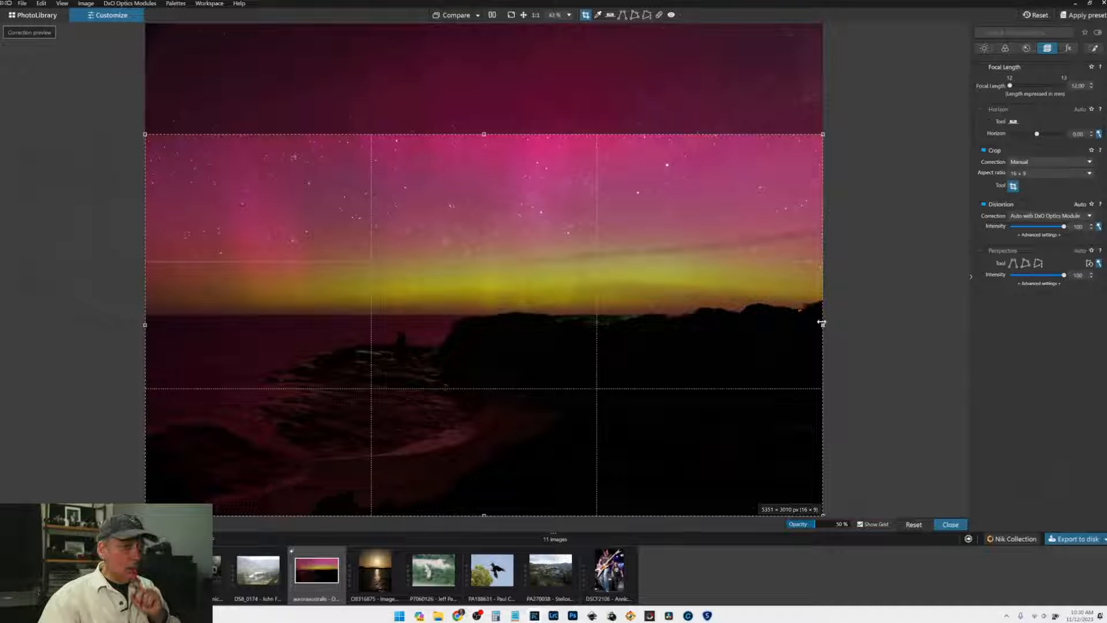
drag(821, 323, 780, 337)
key(Return)
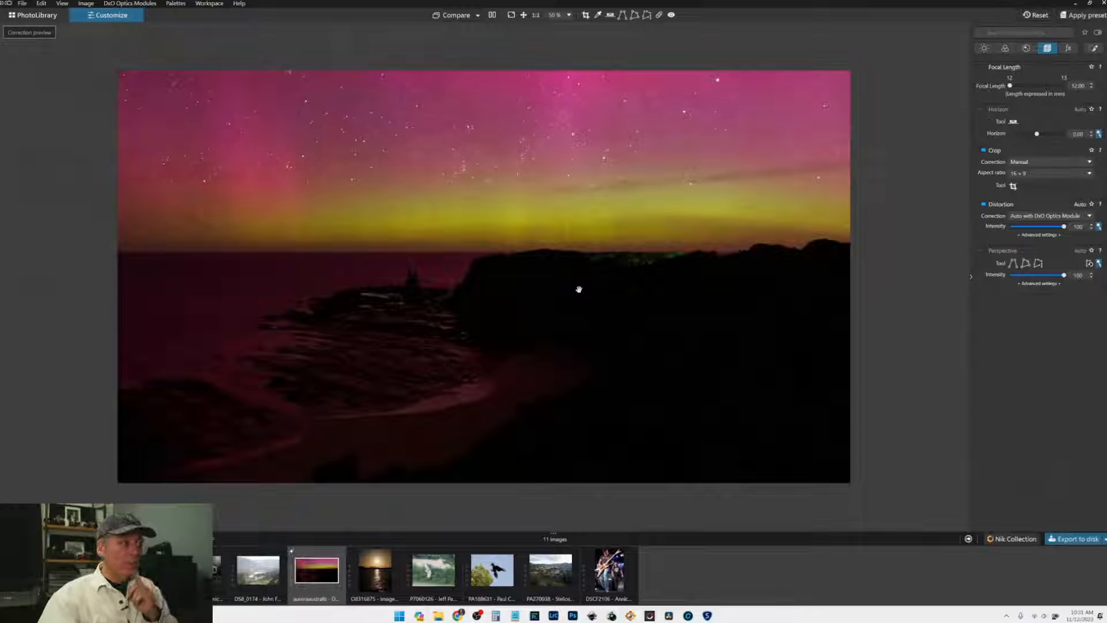
Step: Raise the Selective Tone shadows to 68 and check the aurora photo's histogram and metadata
click(986, 49)
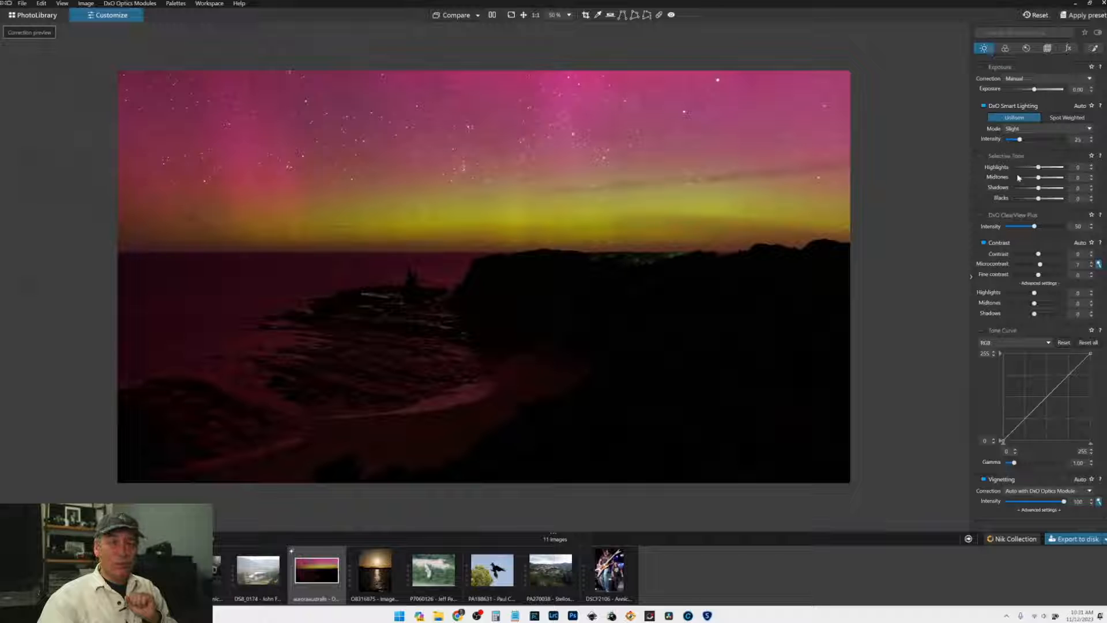
click(1055, 188)
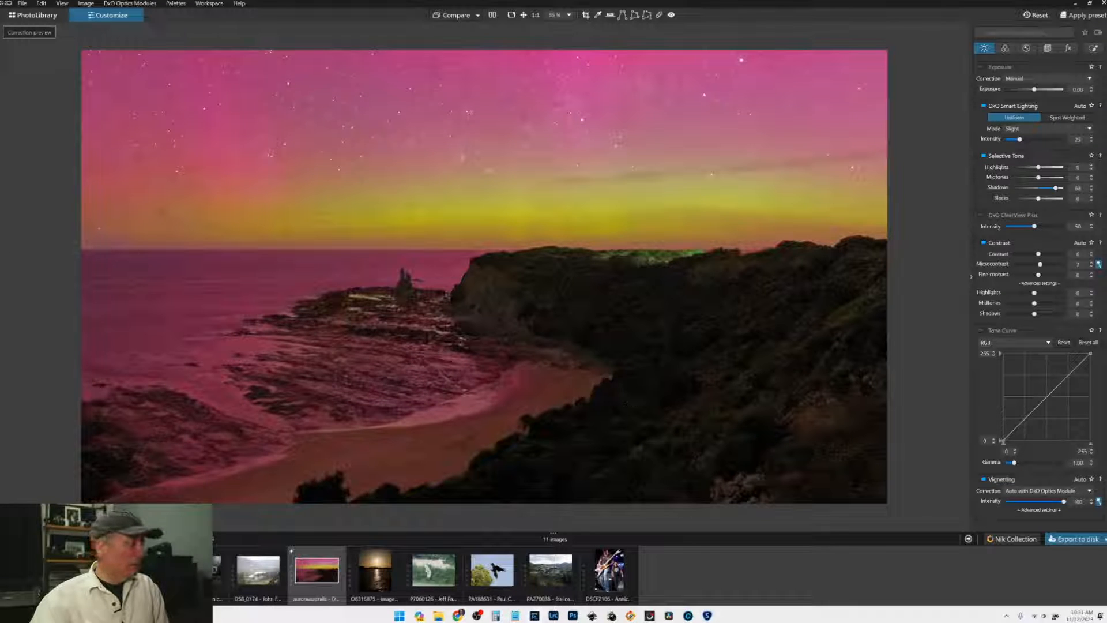
click(0, 273)
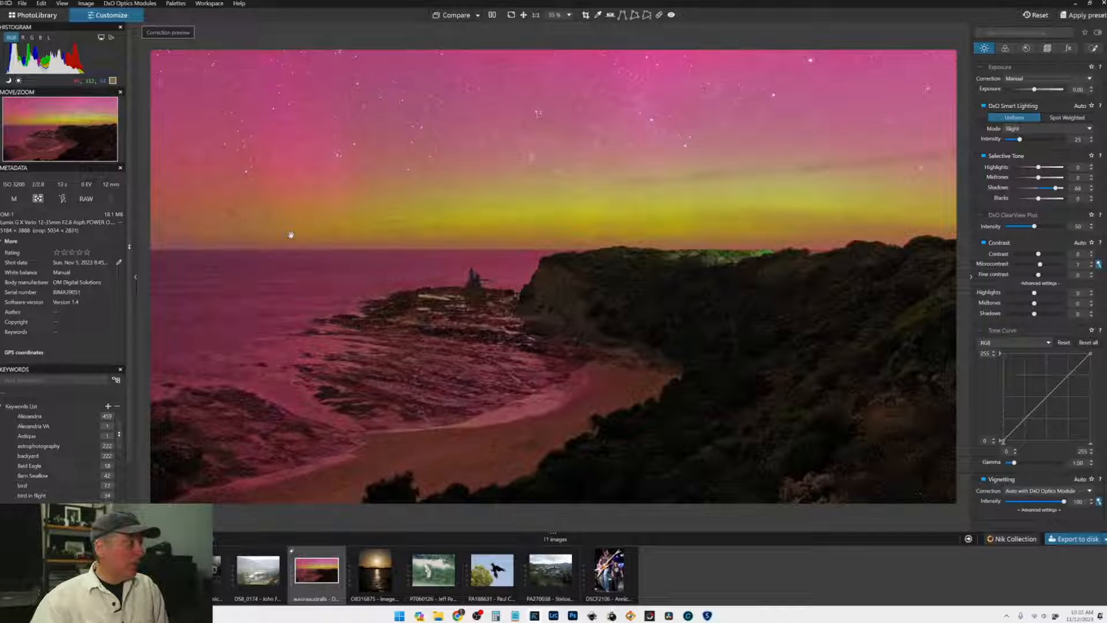
click(135, 276)
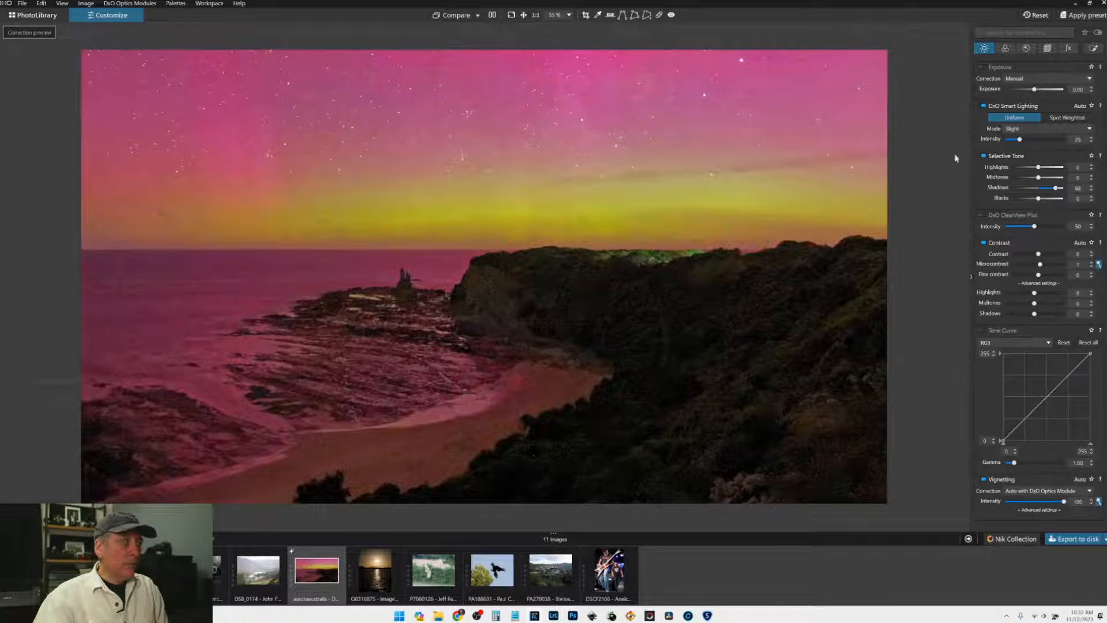
Step: Preview the DeepPRIME XD denoising on the starry sky and set the Noise model to -100
click(1034, 52)
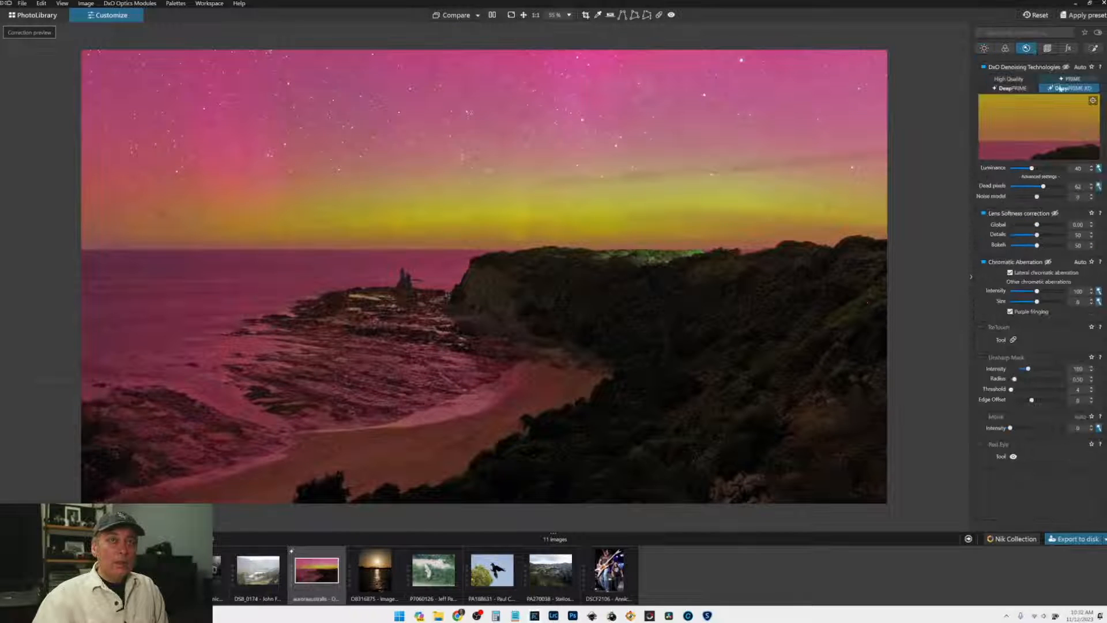
click(1093, 100)
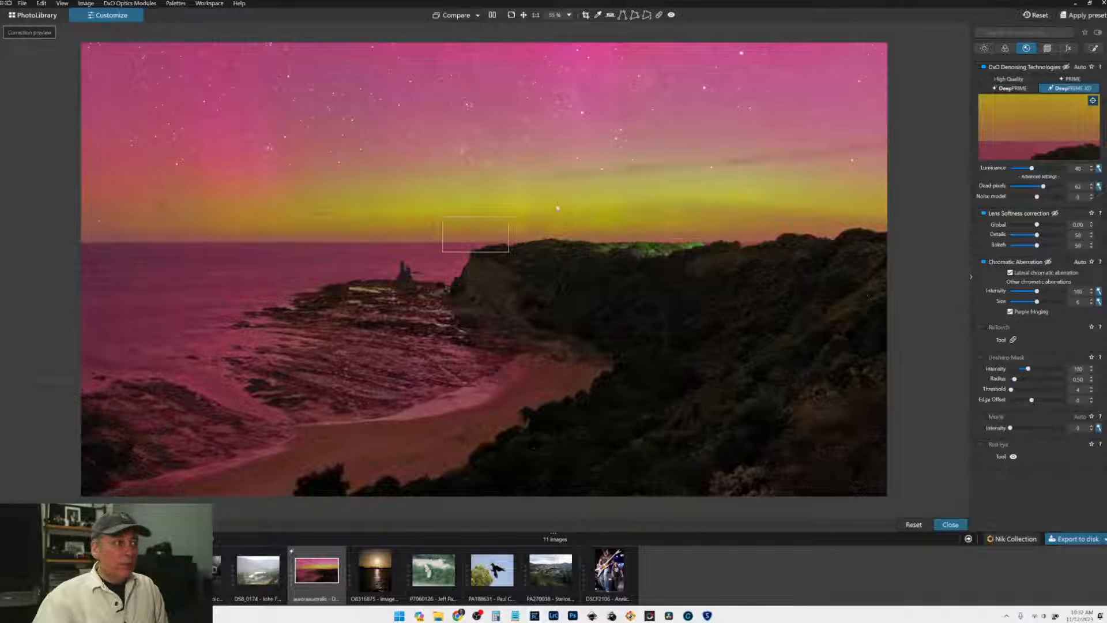
click(557, 208)
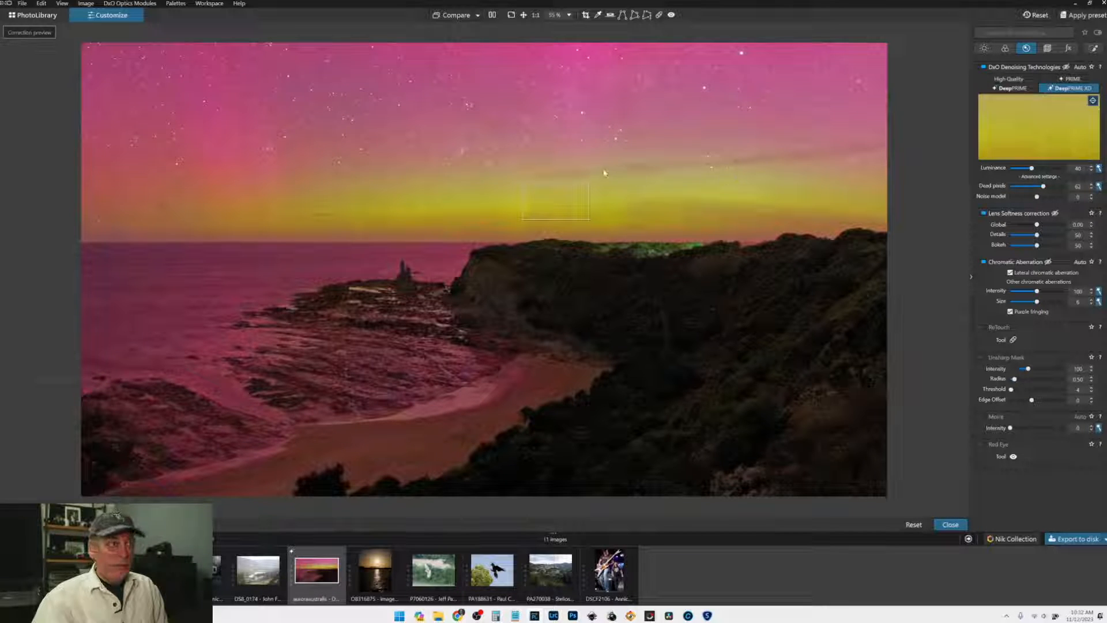
click(589, 126)
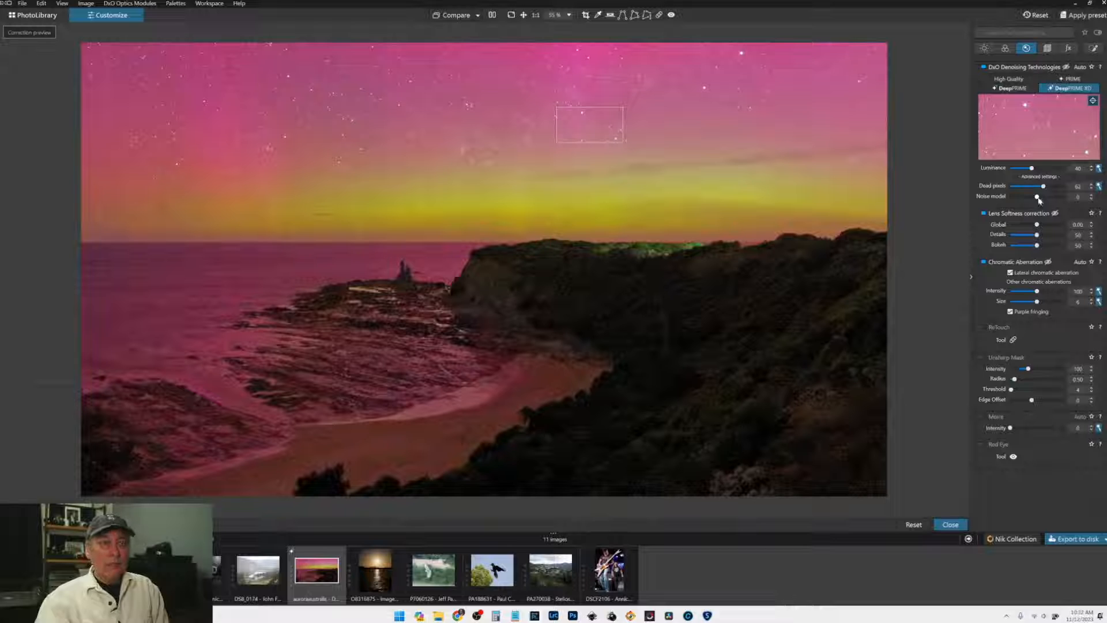
drag(1038, 198, 1009, 199)
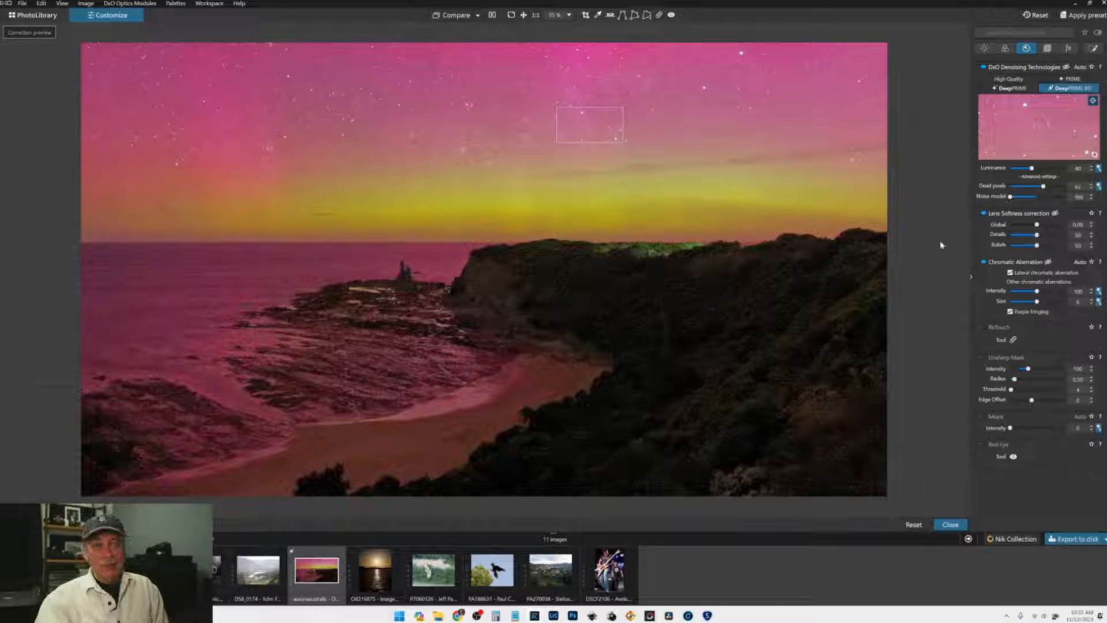
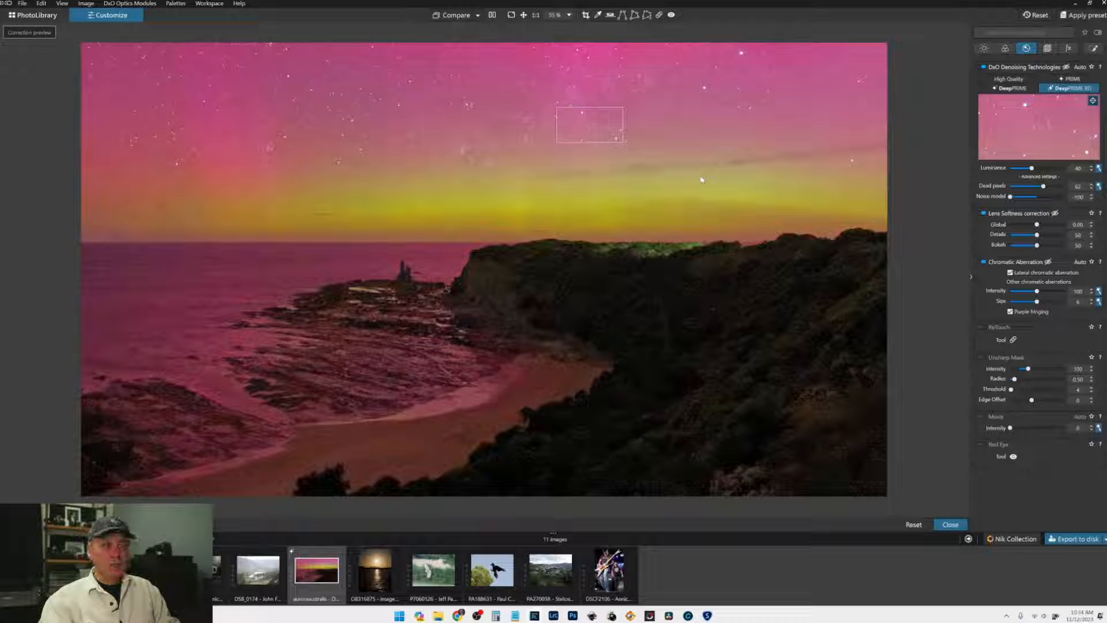
Step: Raise the Lens Softness correction Details to 100, previewing the rock stack at the shoreline
click(1060, 234)
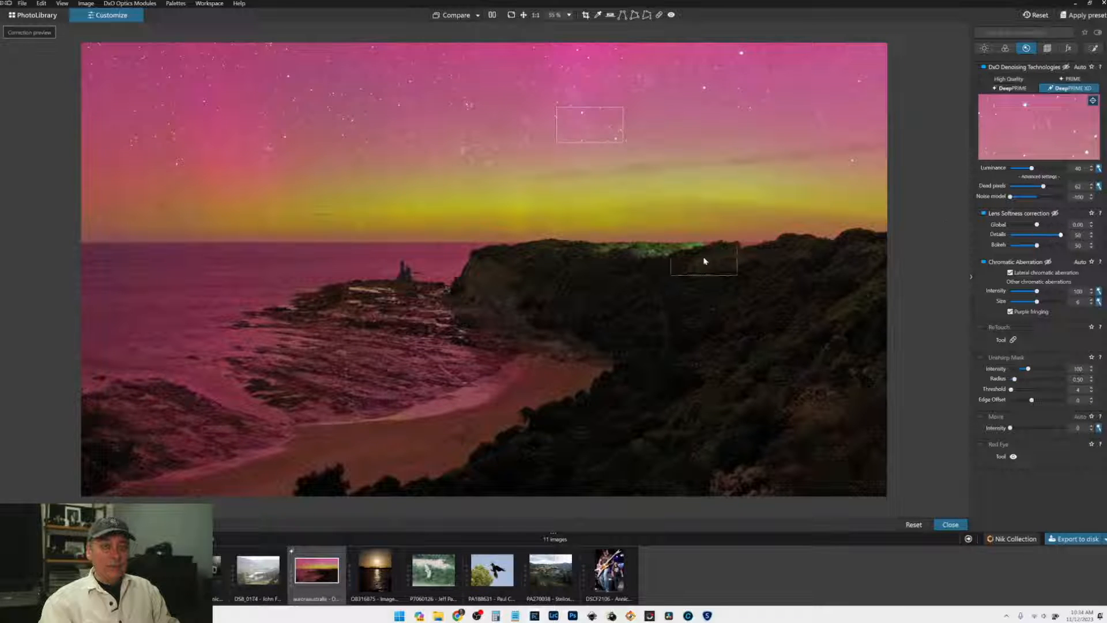
click(402, 287)
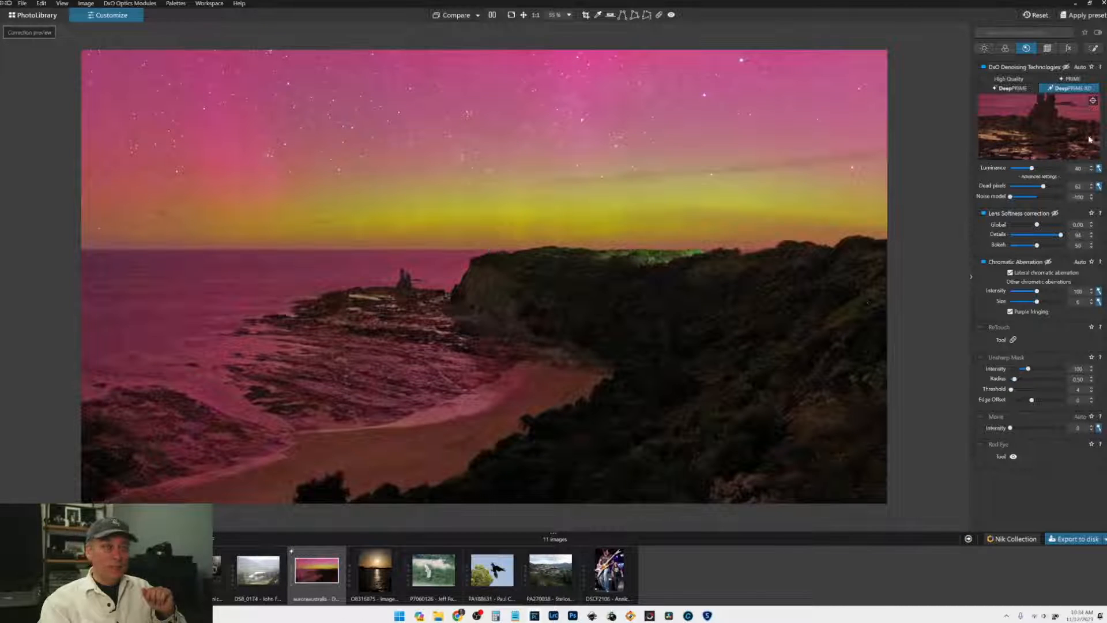
click(1092, 100)
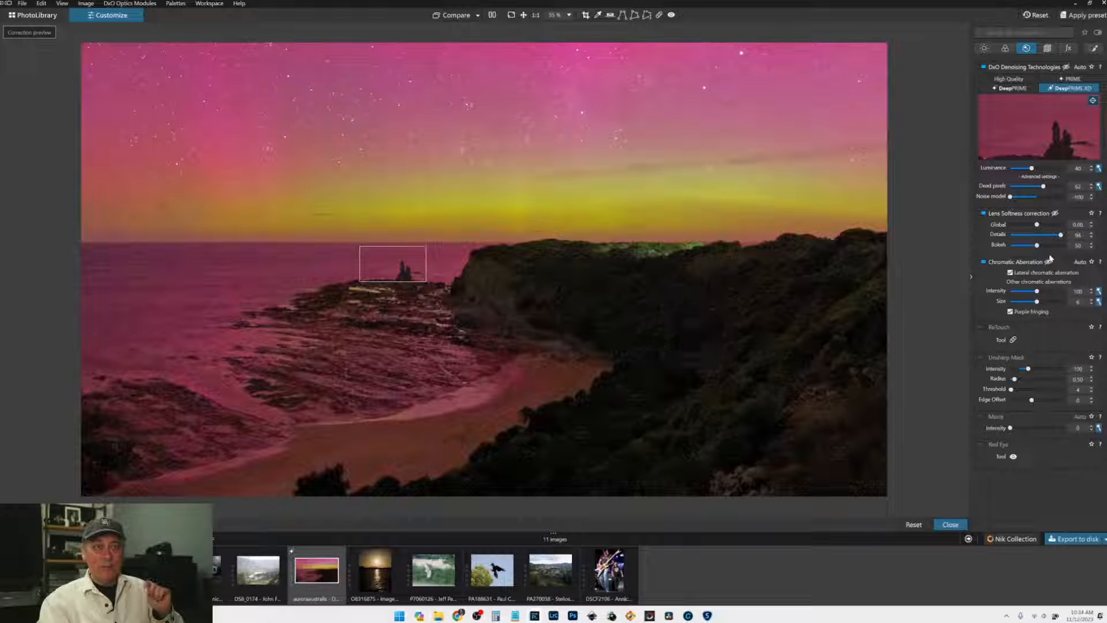
double_click(1061, 234)
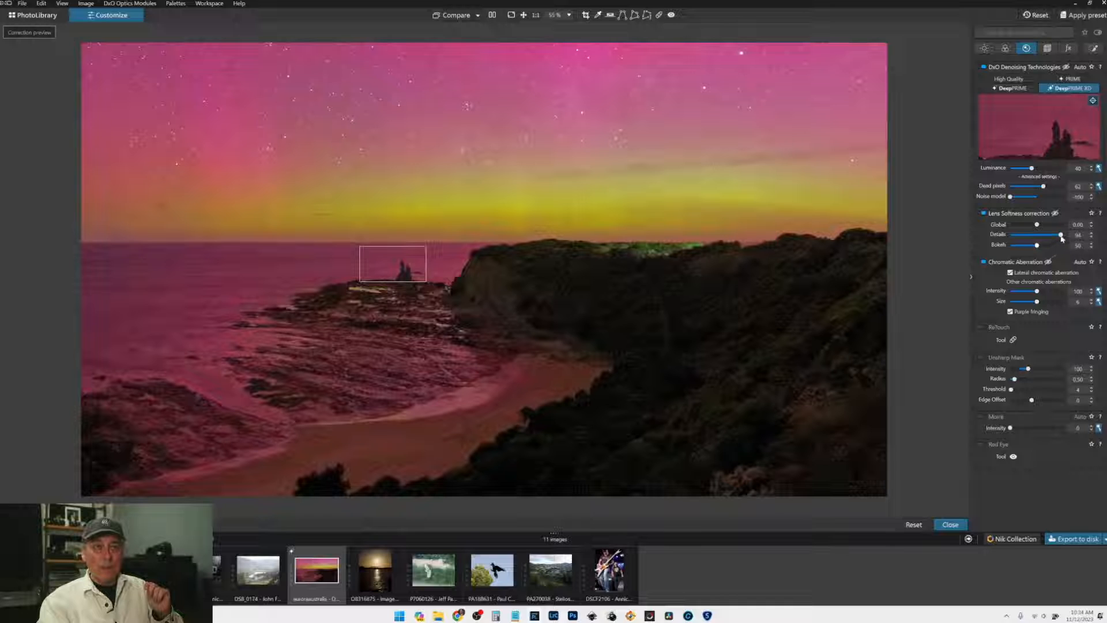
click(1064, 235)
Step: Set the Lens Softness correction Bokeh to 73 and Global to 3.00, previewing the shoreline rocks and the green clifftop
click(1064, 245)
mouse_move(1061, 245)
mouse_down()
mouse_move(1049, 245)
mouse_move(1061, 227)
mouse_up()
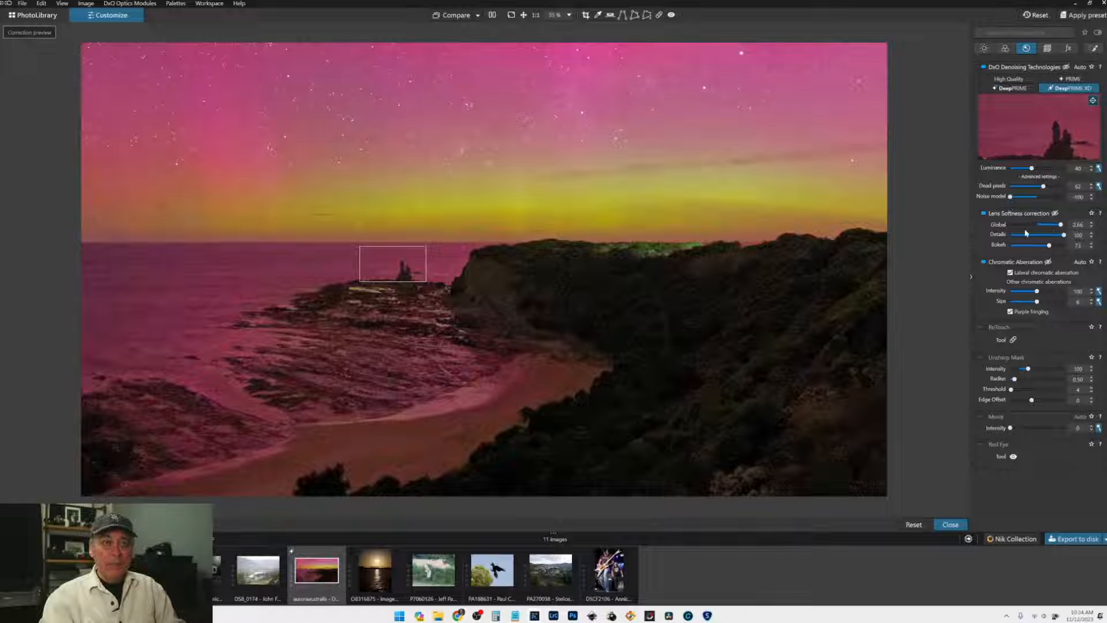
click(372, 295)
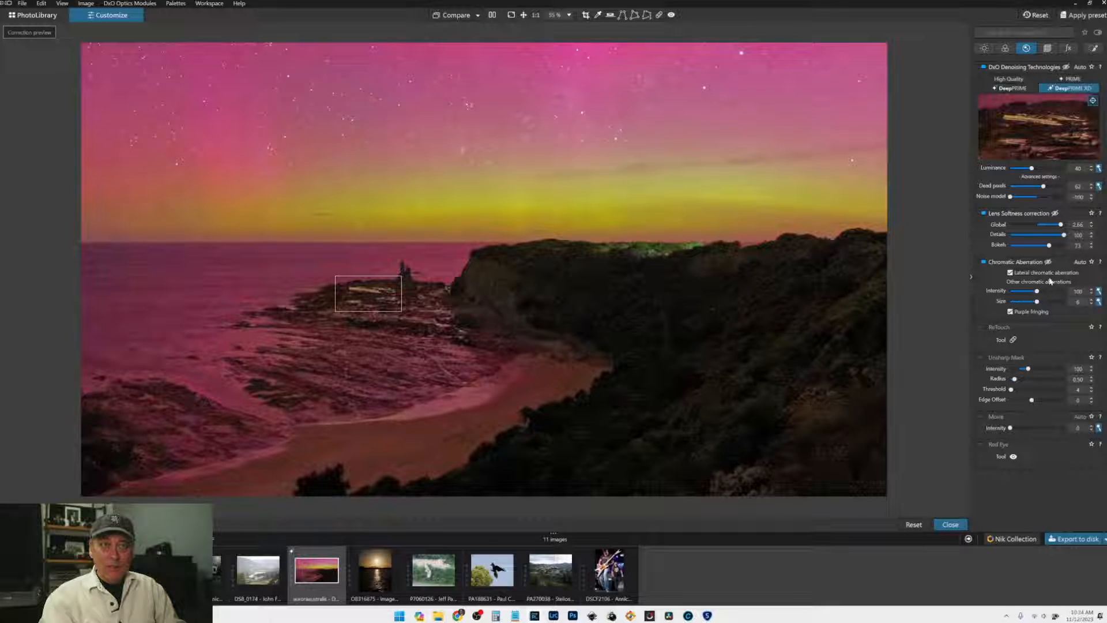
drag(1062, 226, 1066, 227)
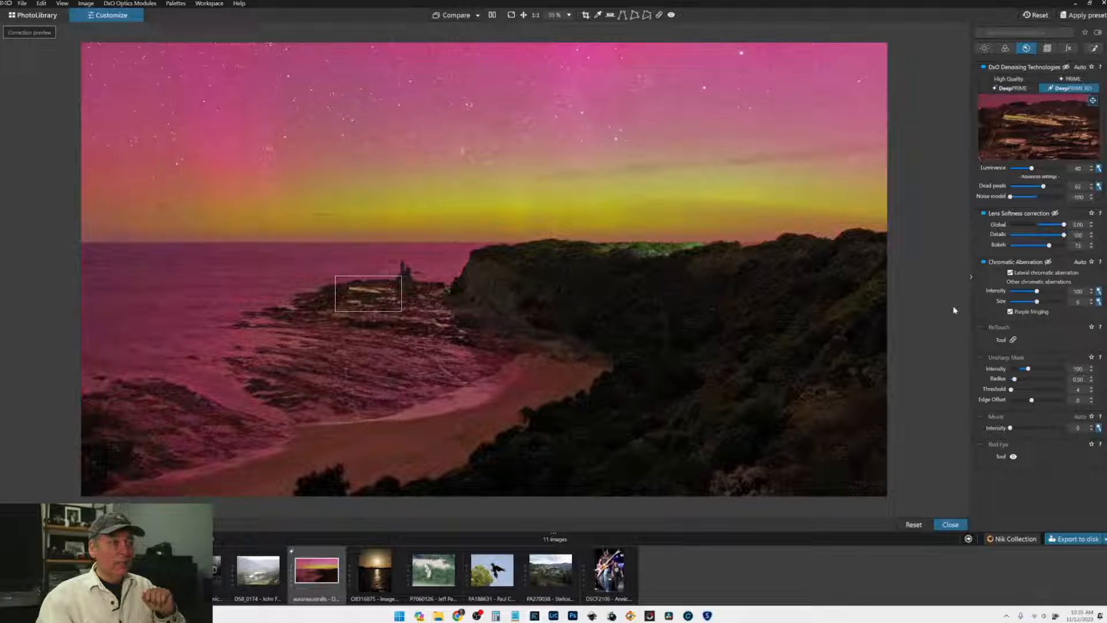
click(669, 250)
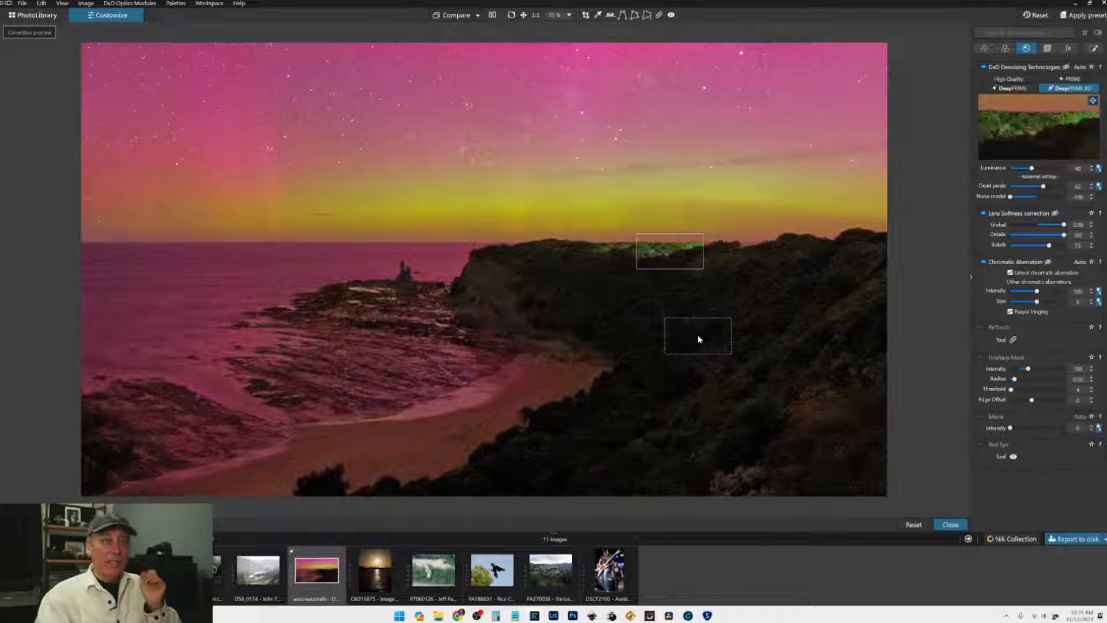
Step: Raise the aurora photo's Selective Tone Shadows to 93 and lower the Blacks to -5
scroll(694, 332, down, 1)
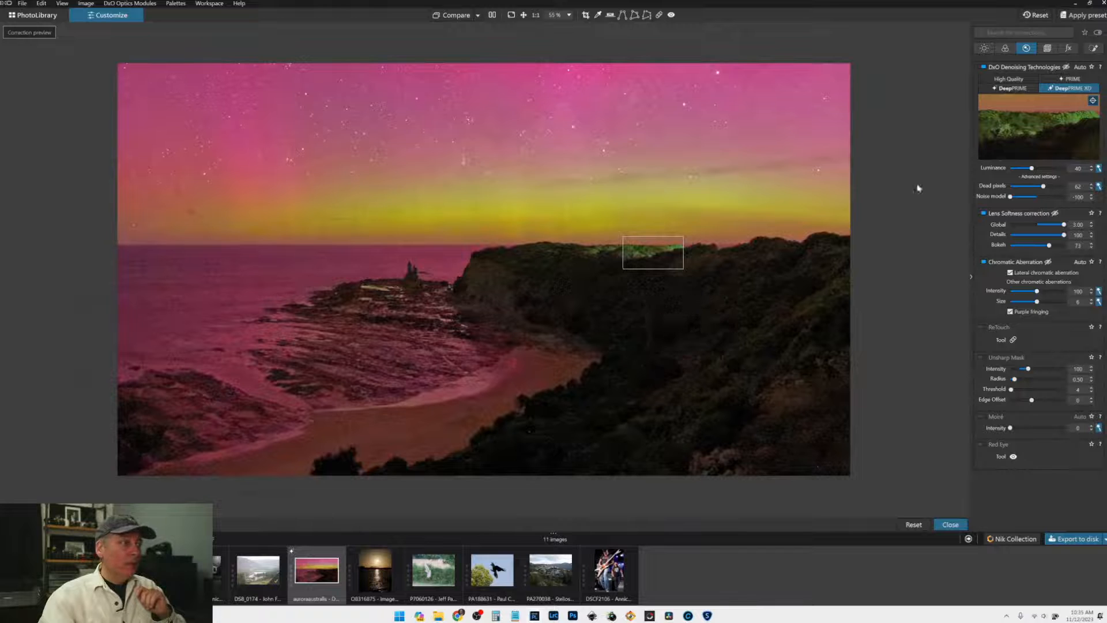
click(988, 49)
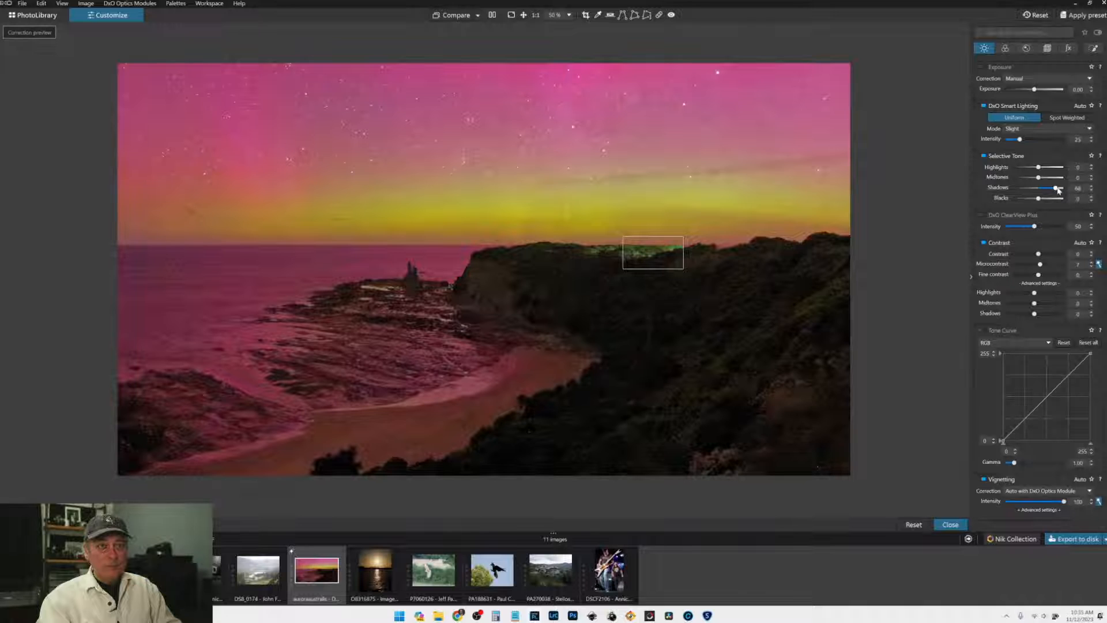
drag(1059, 191, 1062, 189)
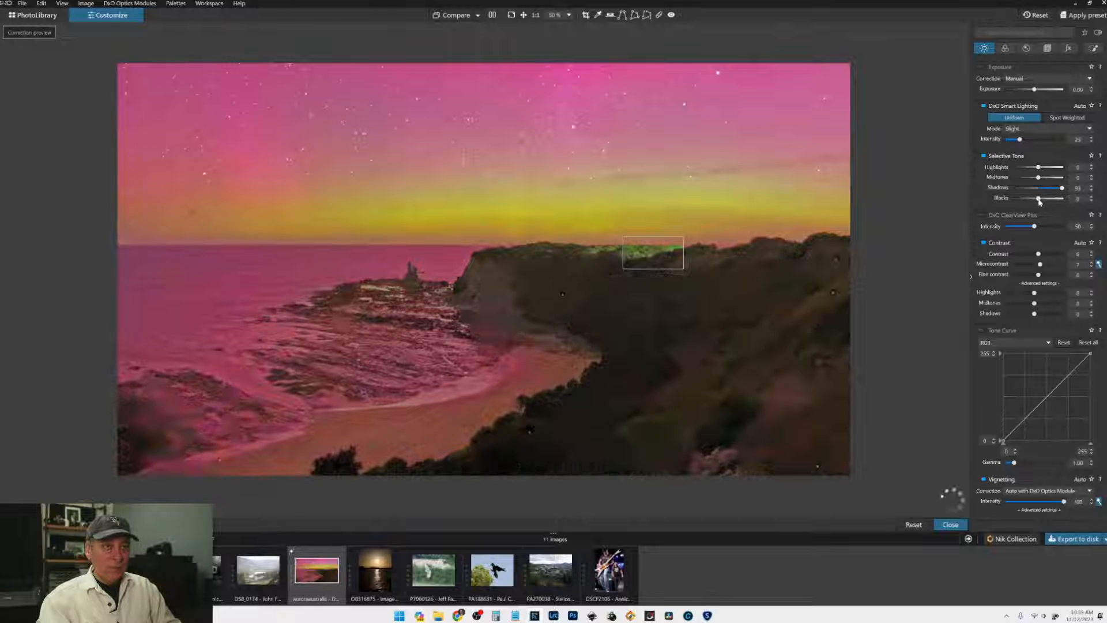
drag(1039, 199, 1038, 199)
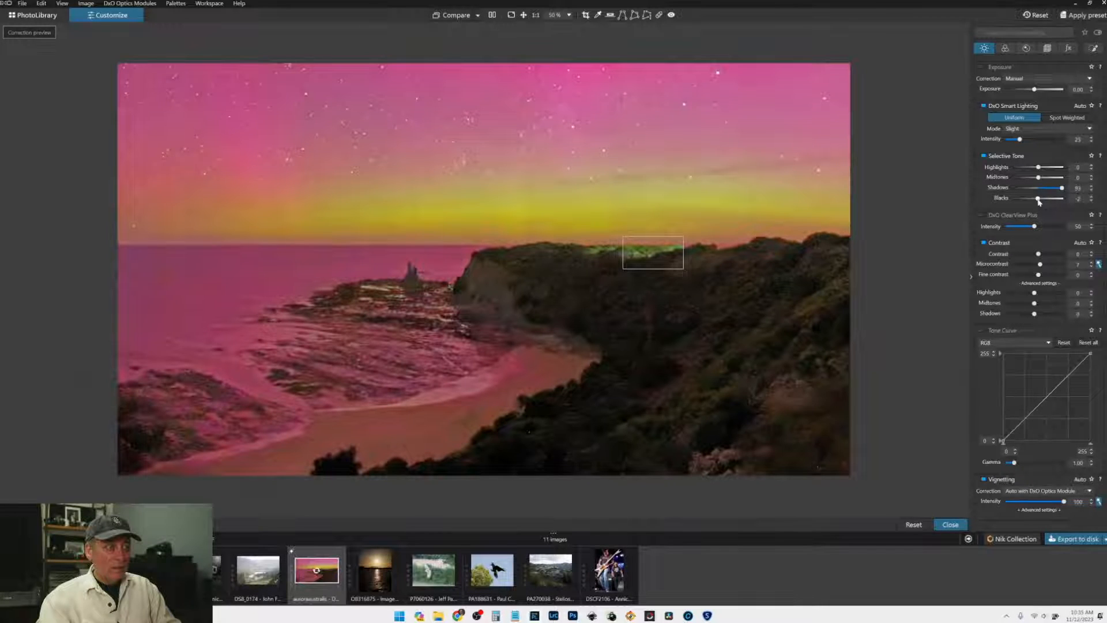
drag(1038, 199, 1037, 200)
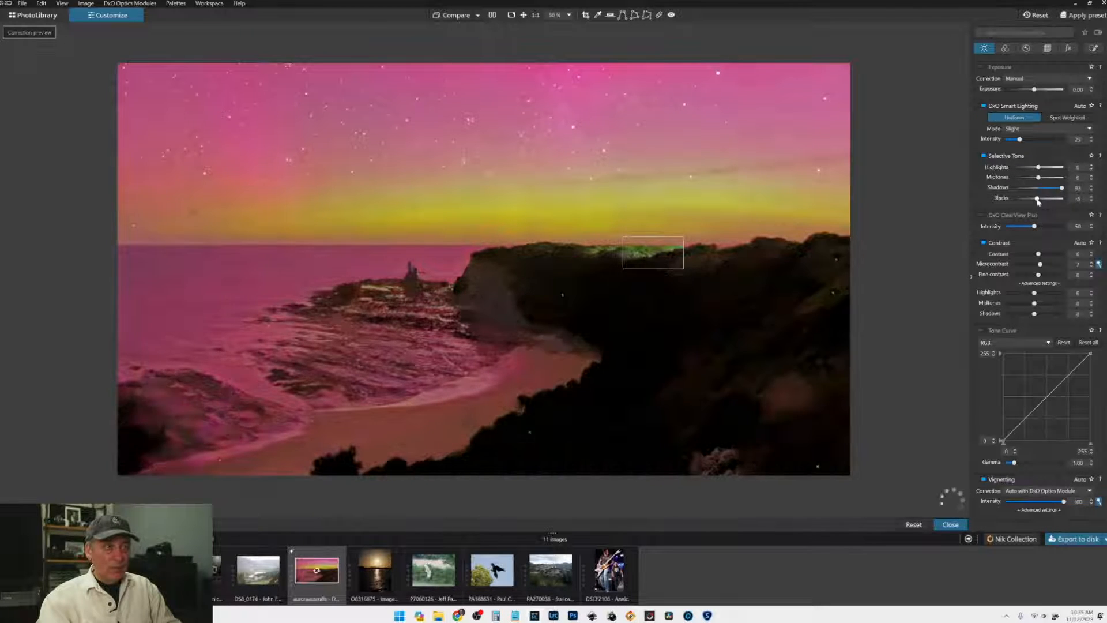
Step: Preview the denoising on the dark hillside and set the Selective Tone Blacks to -2
click(1023, 51)
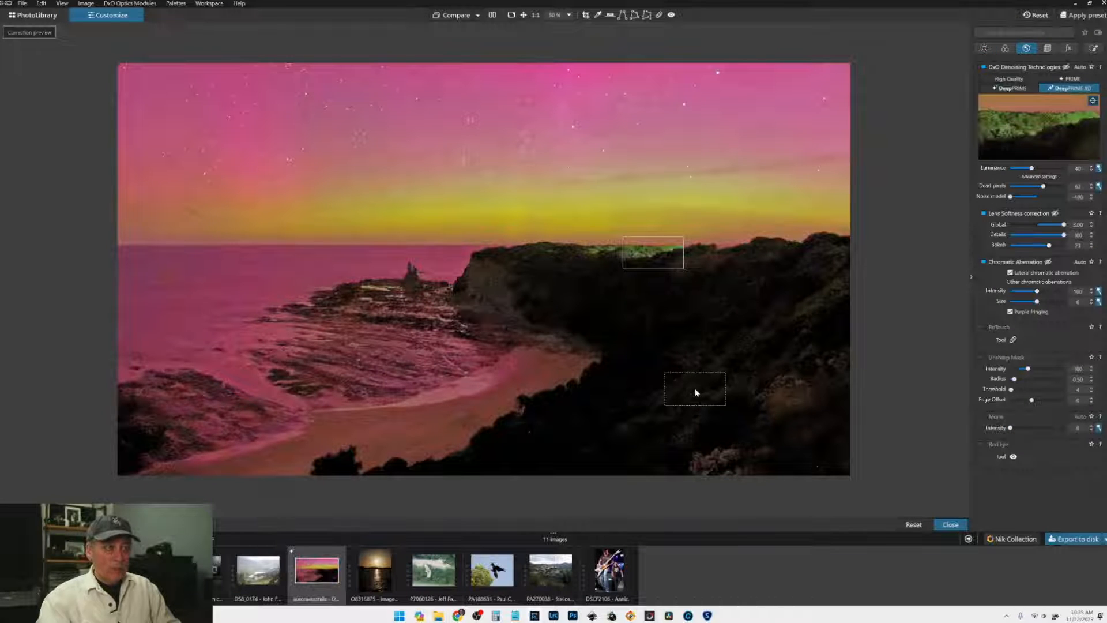
click(696, 373)
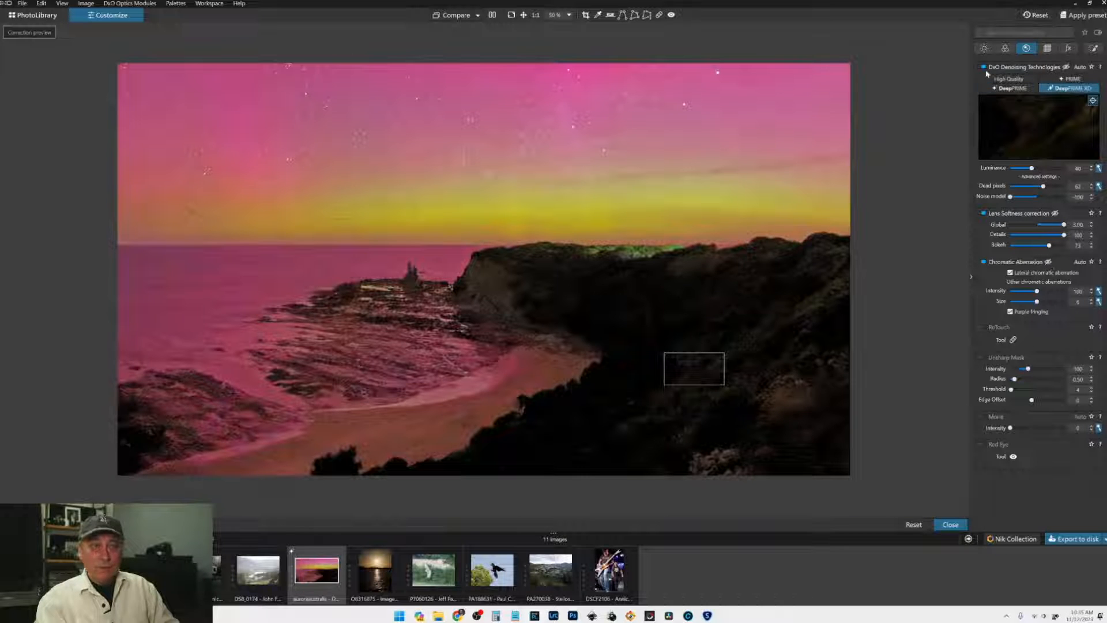
click(984, 49)
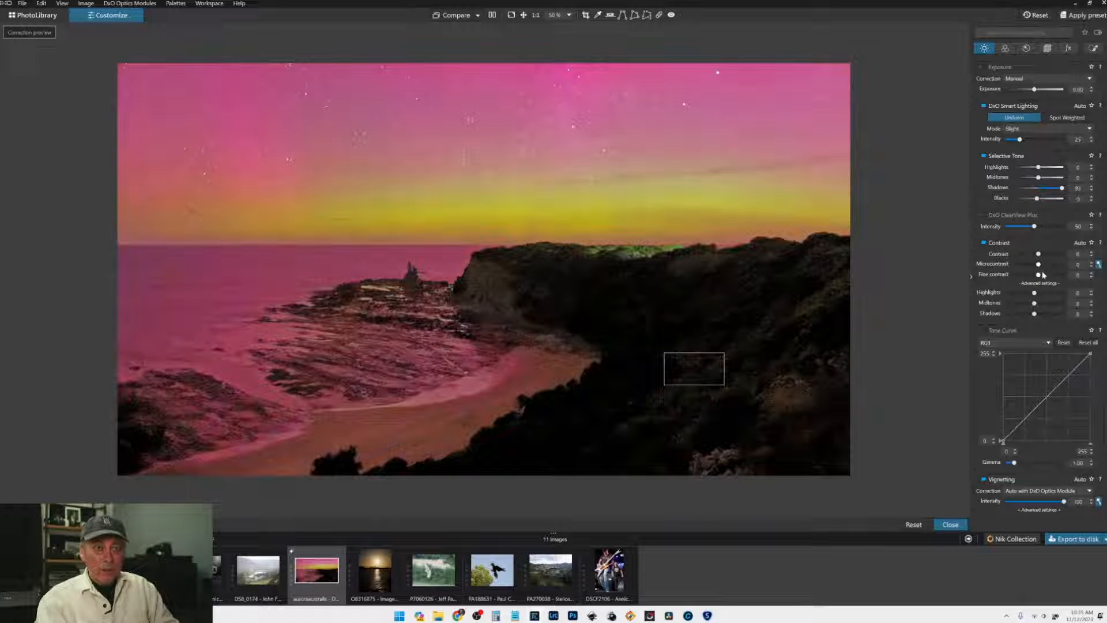
click(1037, 198)
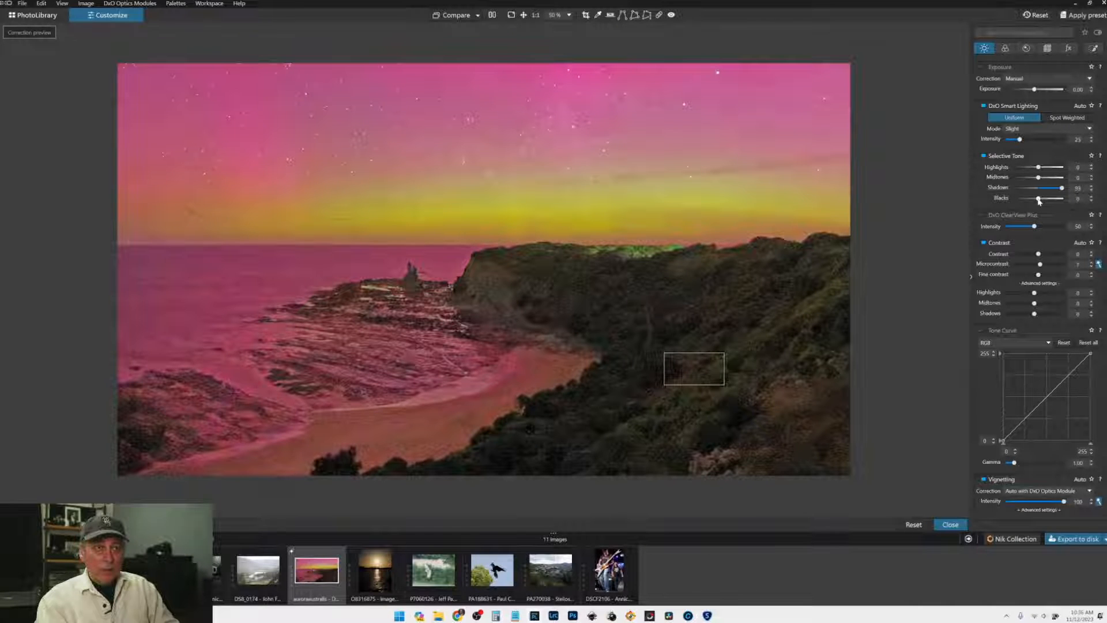
click(1091, 202)
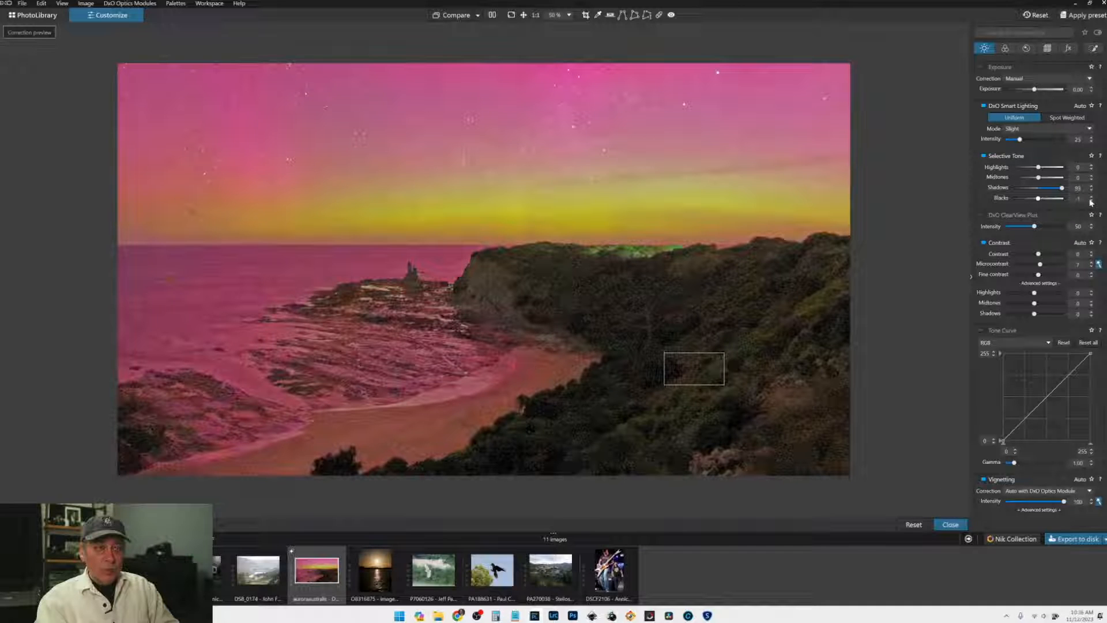
click(1091, 201)
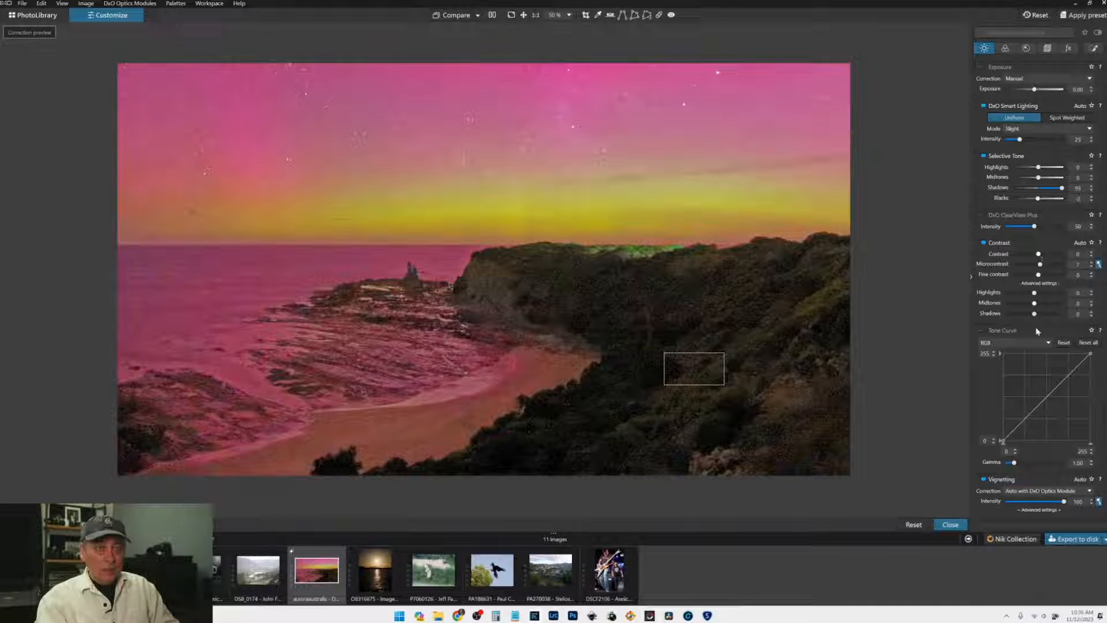
Step: Shape the RGB tone curve by lowering the deep shadows and lifting the darker midtones, and check the rock stack up close
drag(1003, 442, 1016, 436)
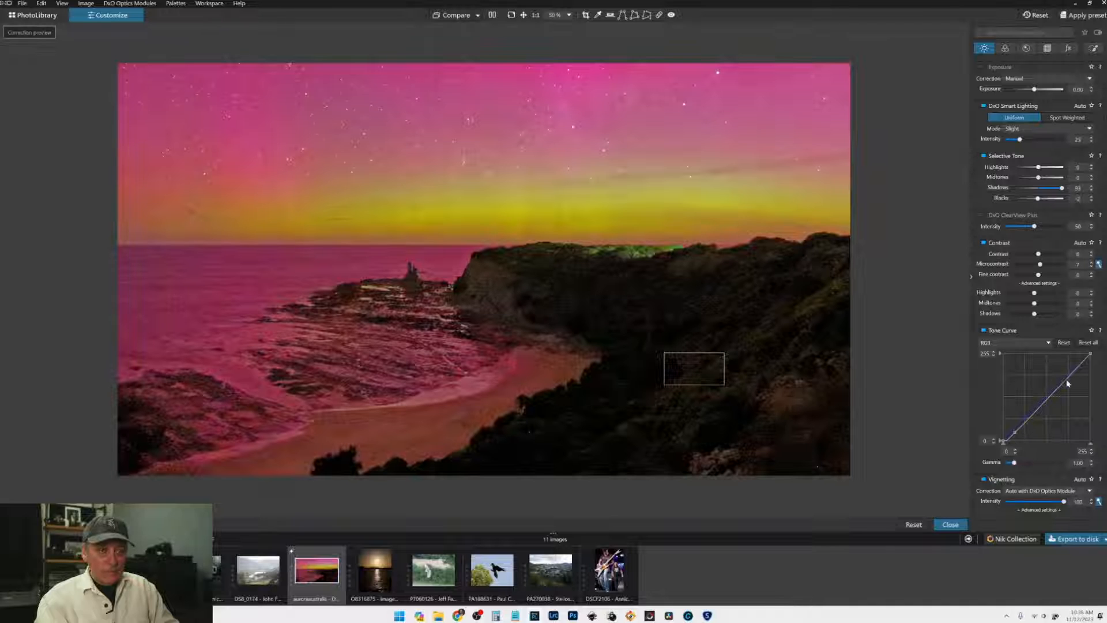
drag(1067, 382, 1030, 414)
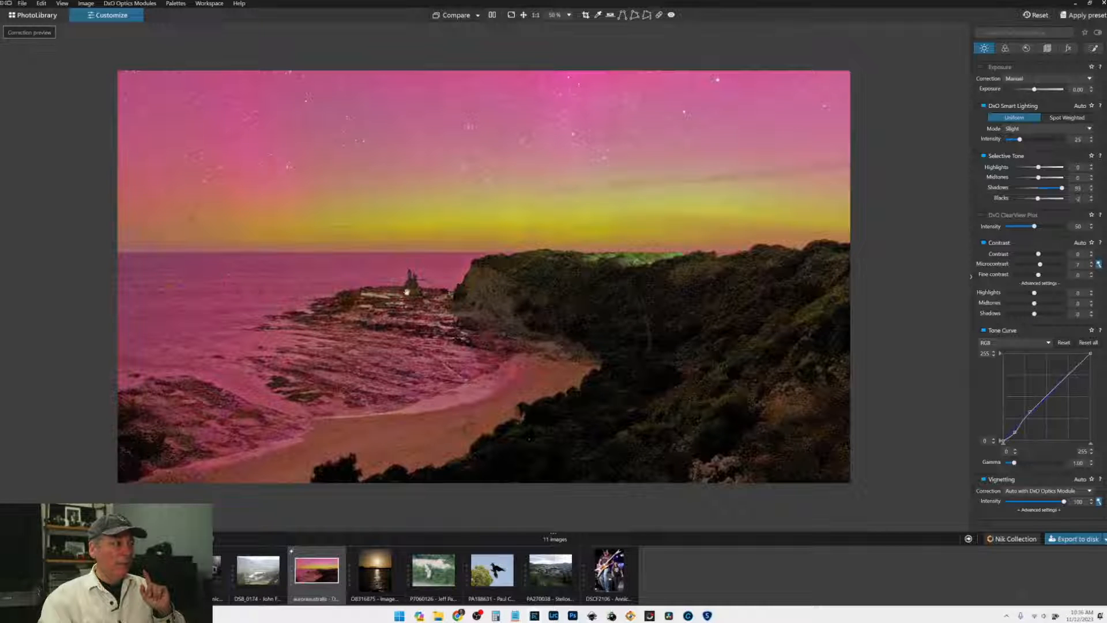
scroll(411, 288, up, 1)
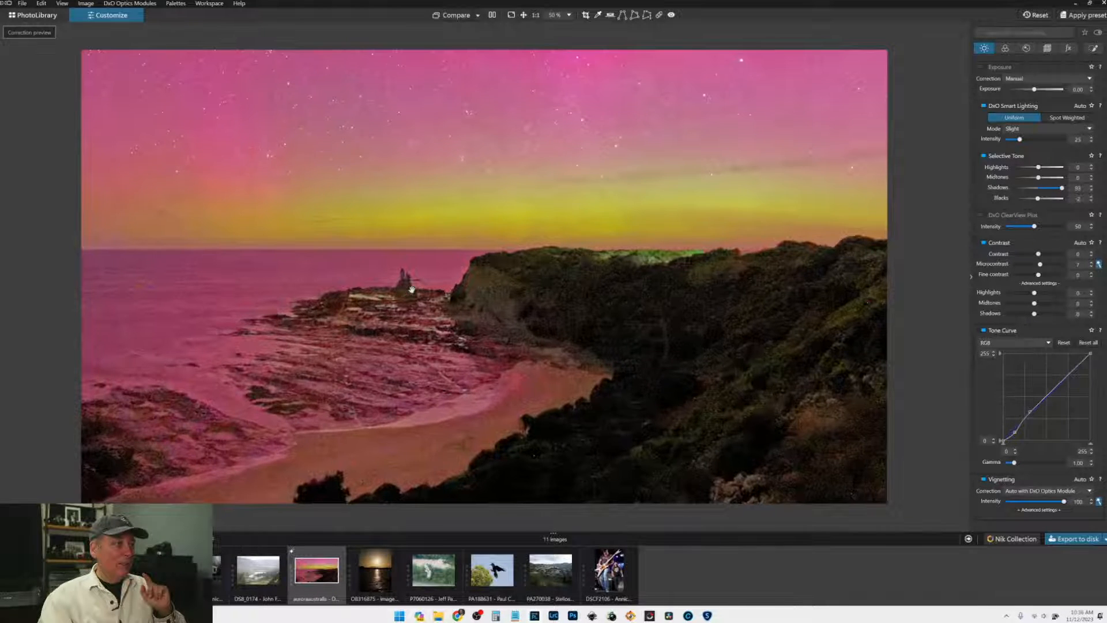
scroll(411, 288, up, 3)
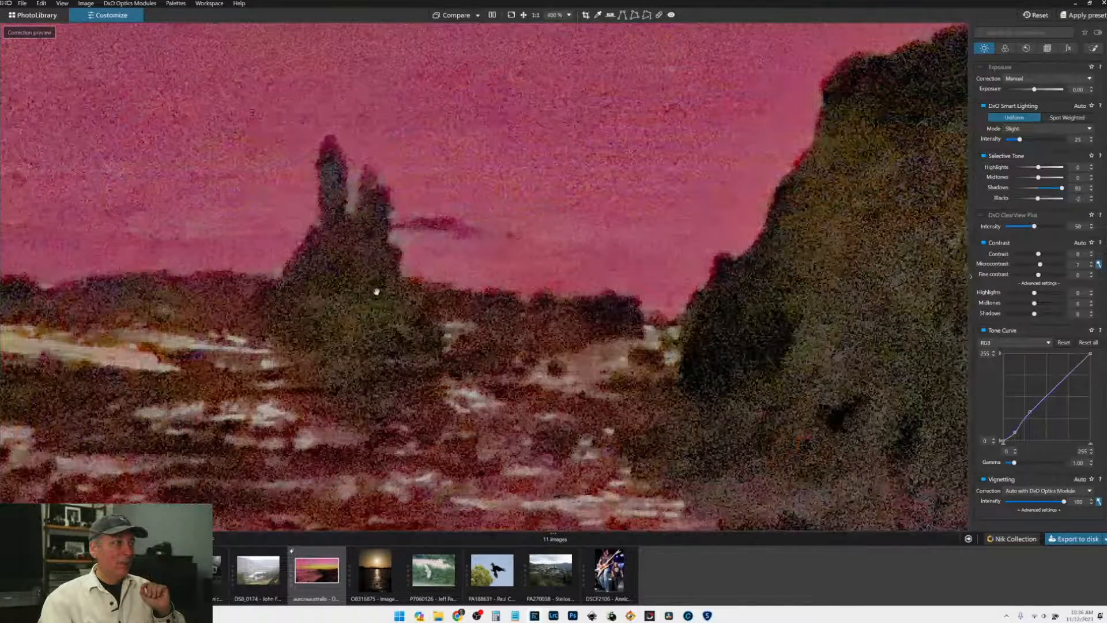
scroll(376, 292, down, 5)
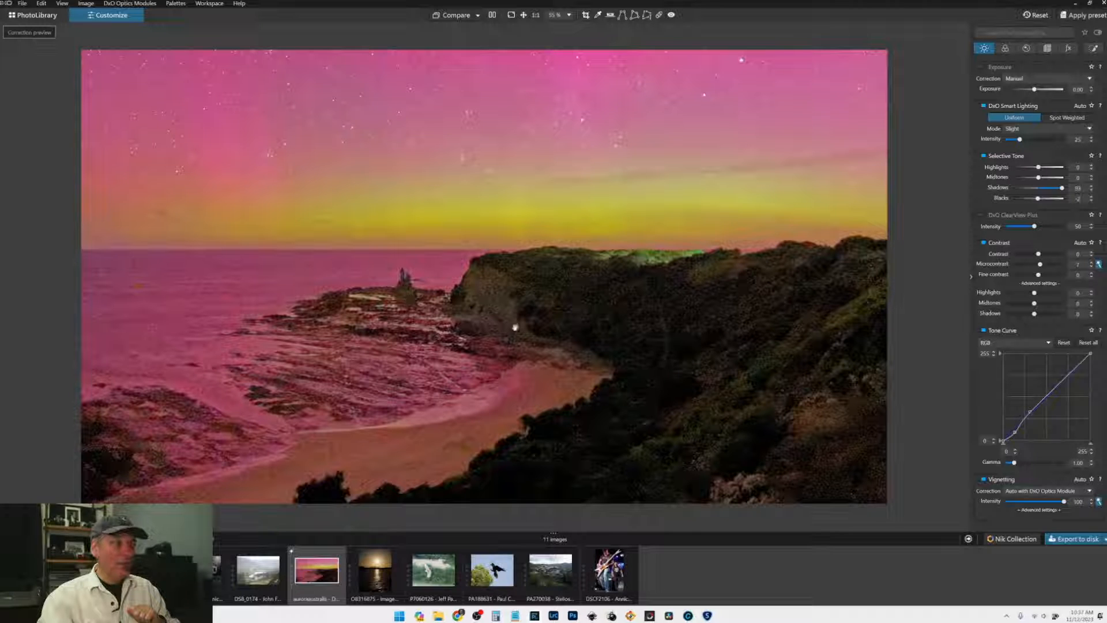
Step: Export the aurora photo to disk as a JPEG using the Standard output option
click(1071, 540)
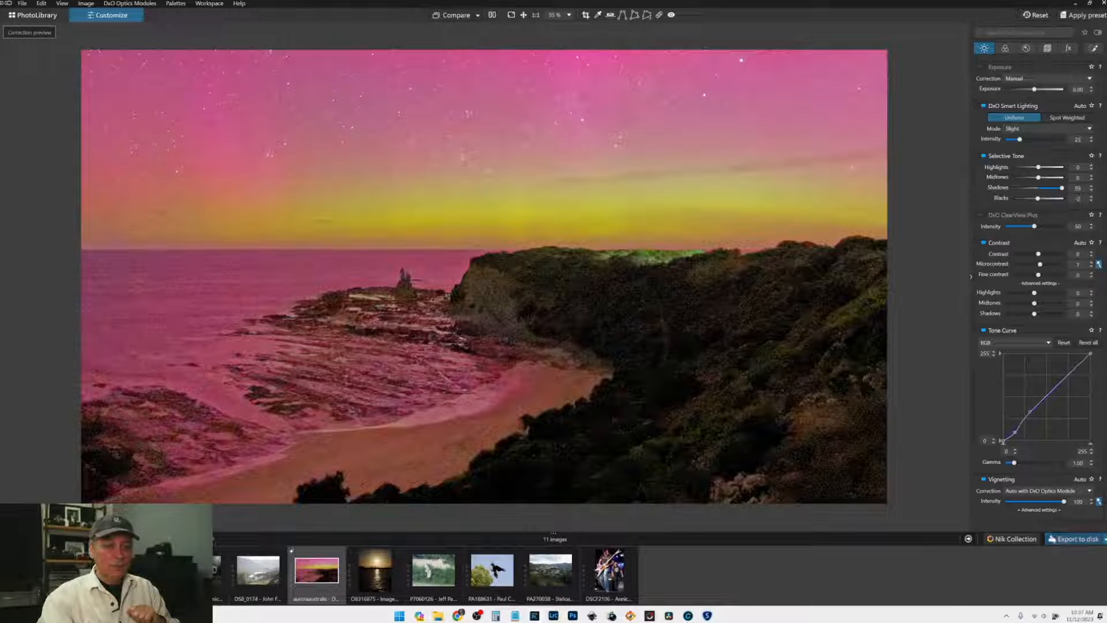
click(660, 426)
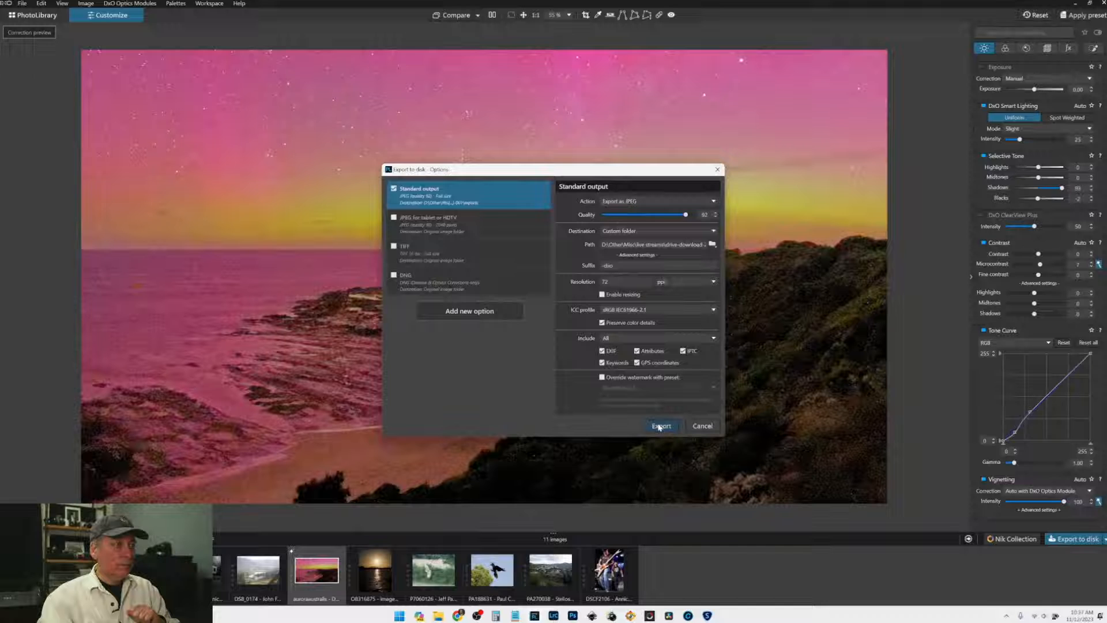
click(510, 320)
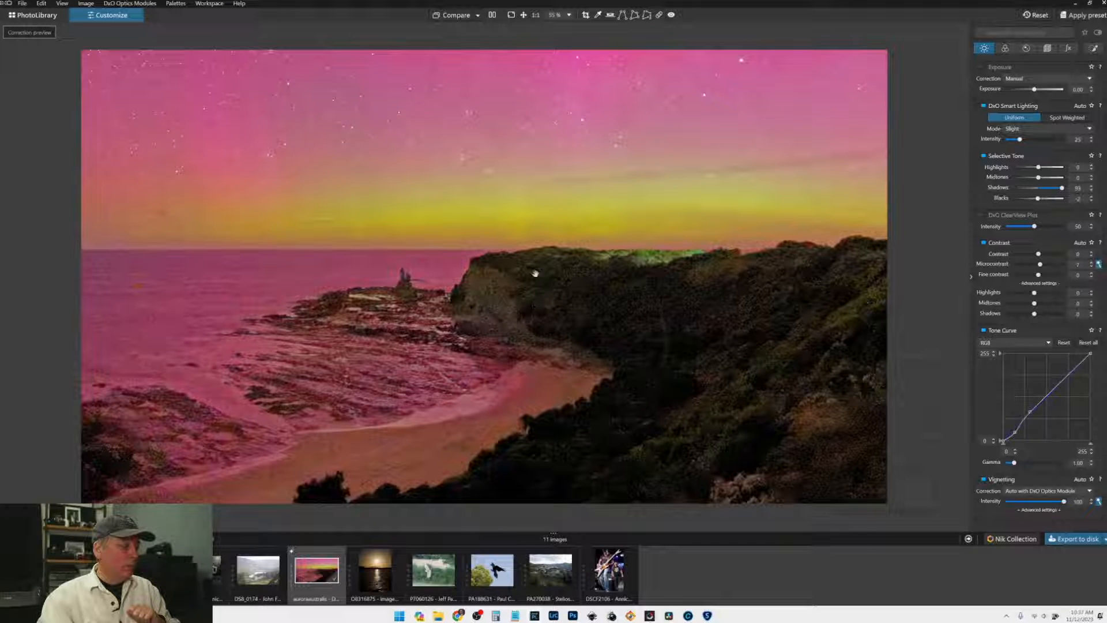
Step: Set the exported JPEG as the comparison reference and show it side by side with the correction preview, fitted to view
click(477, 16)
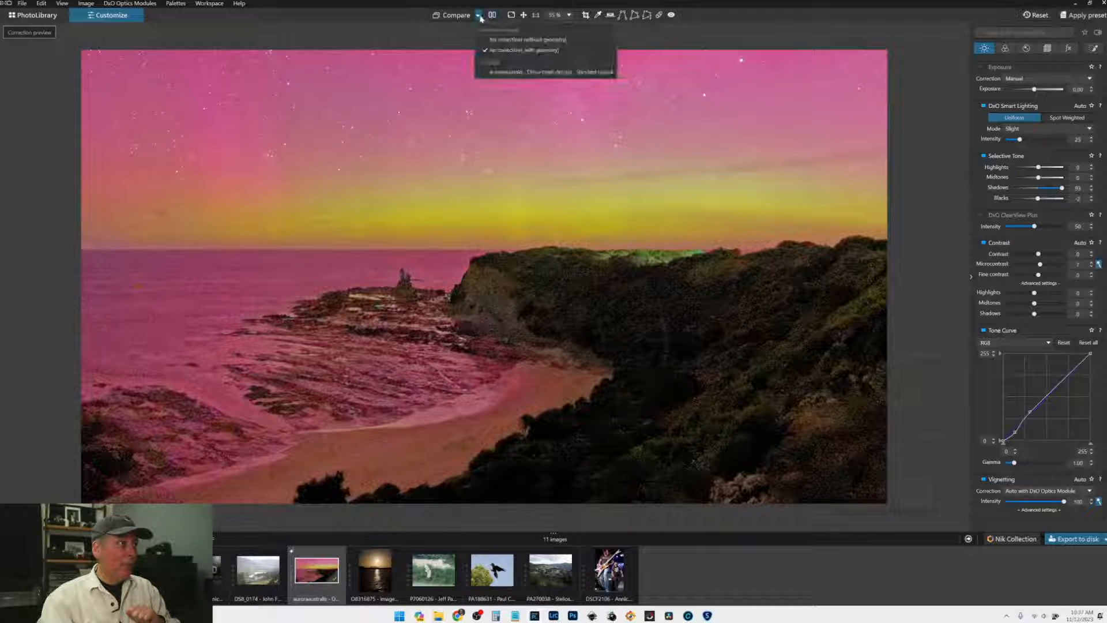
click(499, 76)
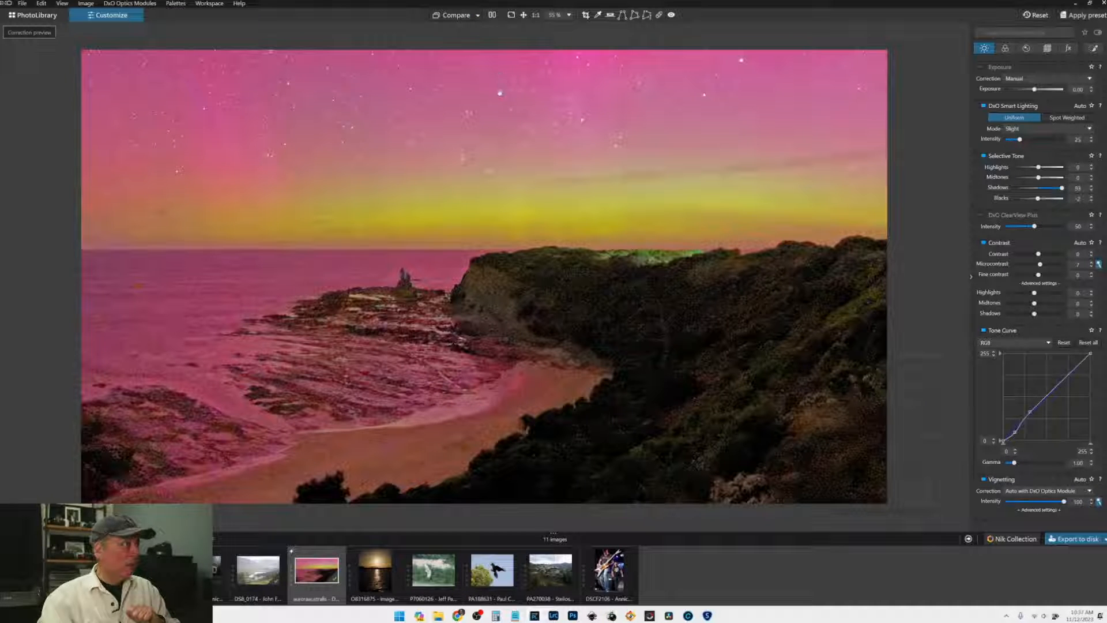
click(491, 15)
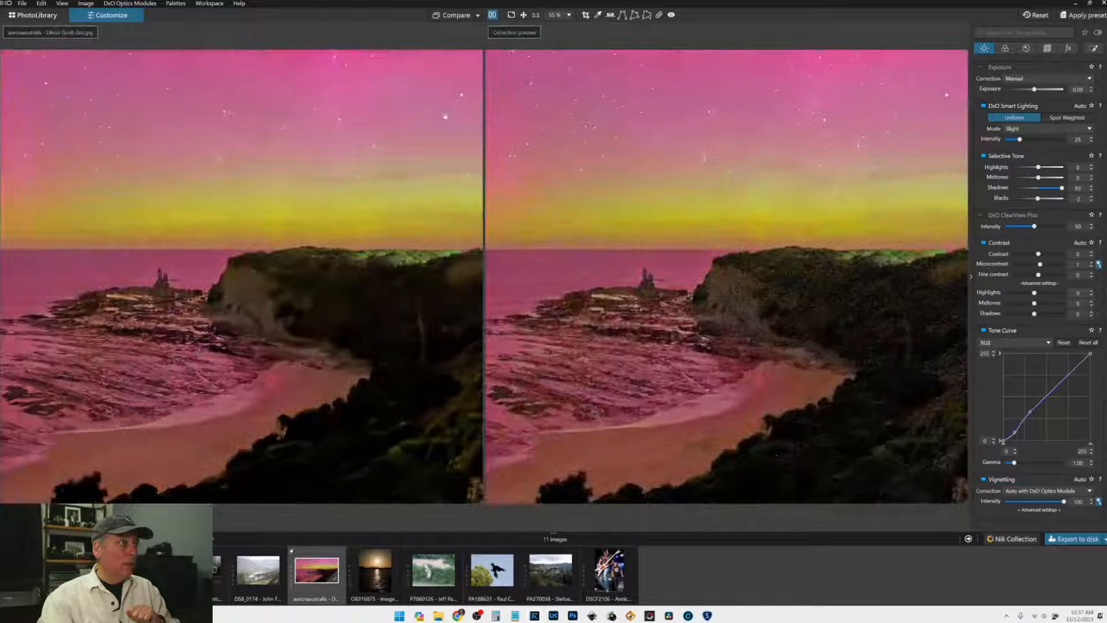
key(ctrl+0)
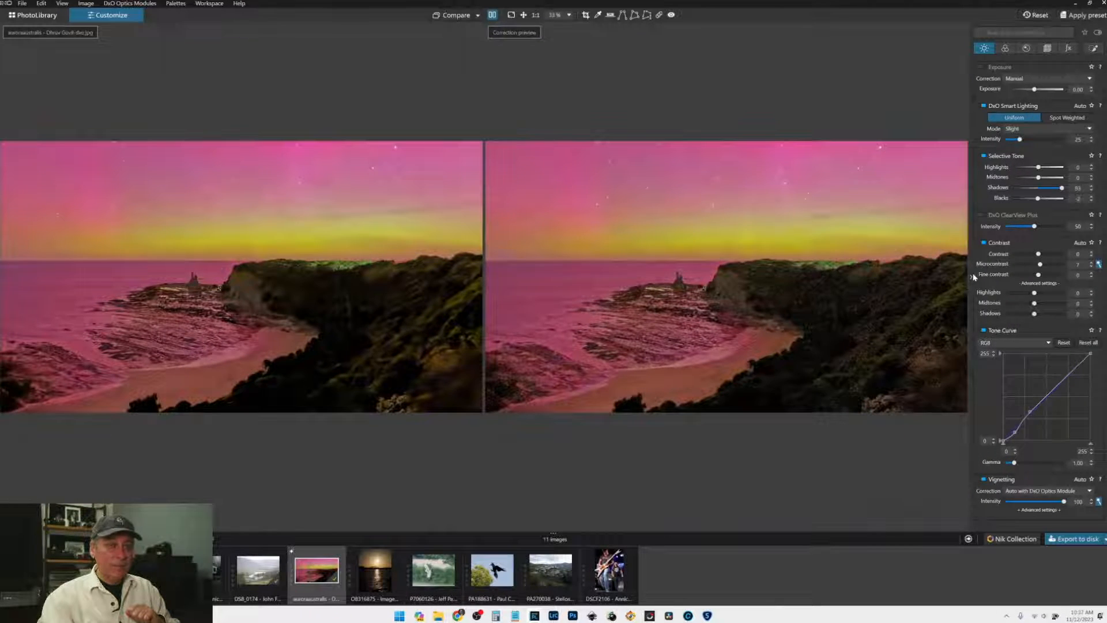
Step: Examine the shoreline rocks, beach and cliff in the enlarged side-by-side comparison and return to the single view
click(973, 277)
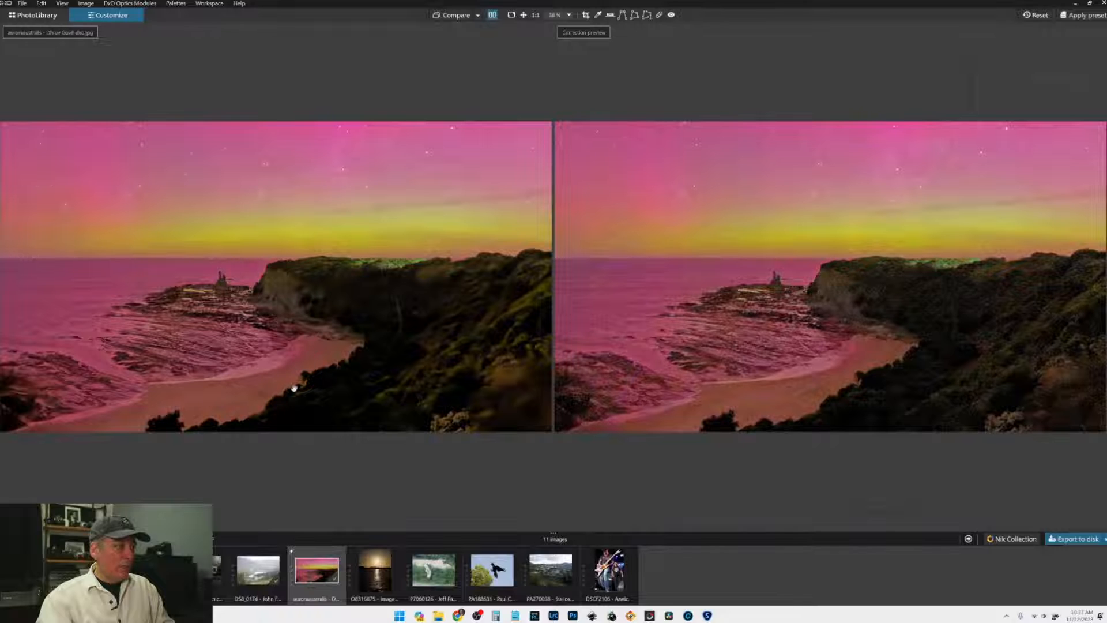
scroll(289, 391, up, 2)
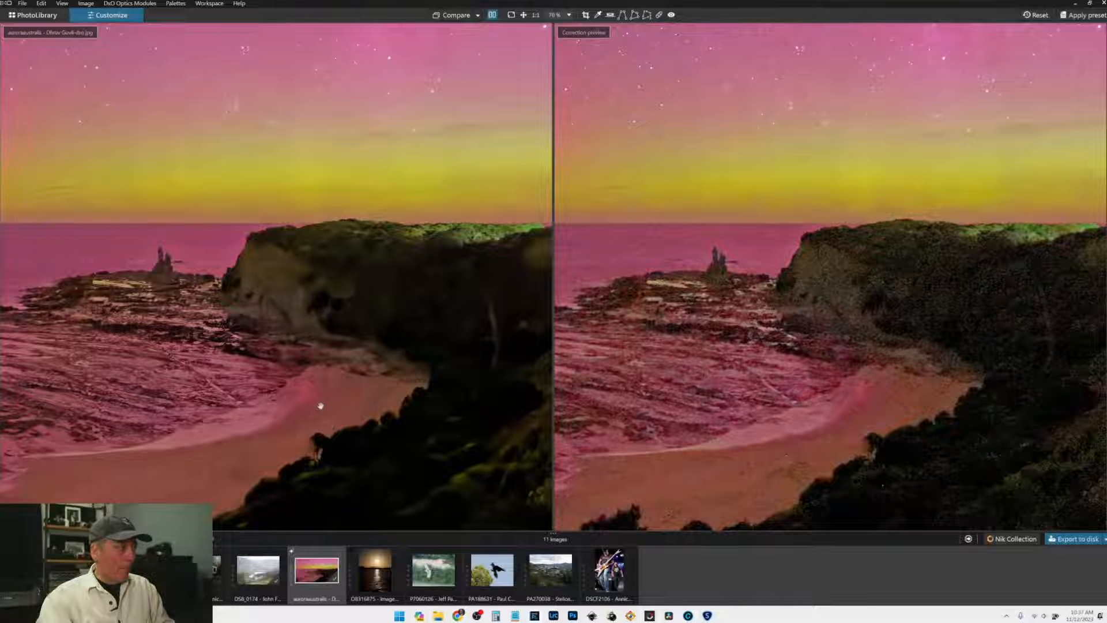
drag(115, 350, 254, 354)
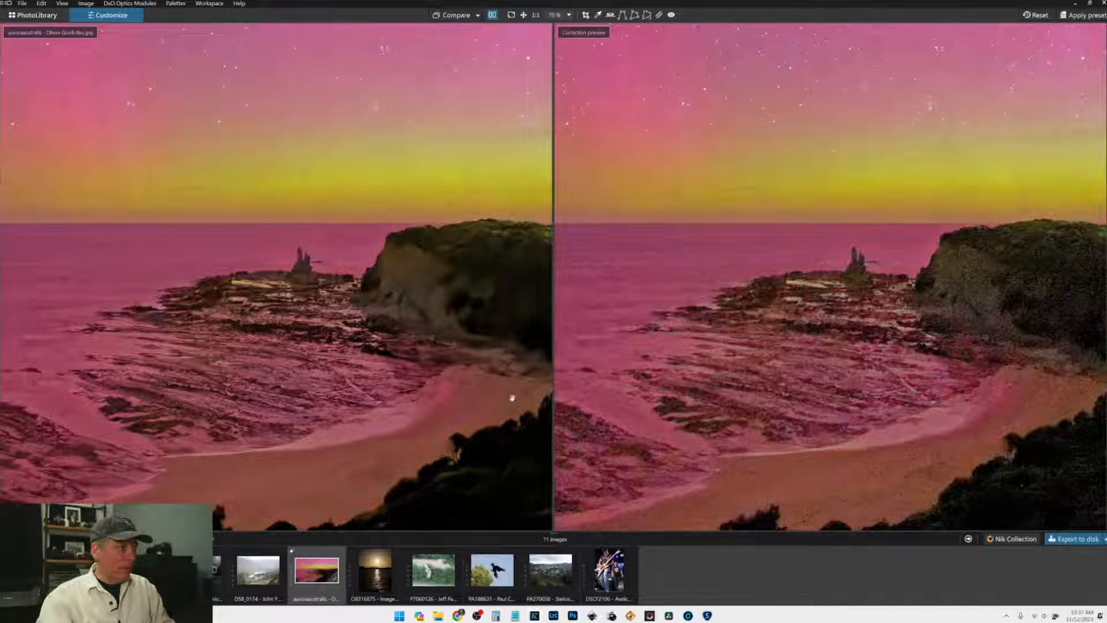
key(ctrl+0)
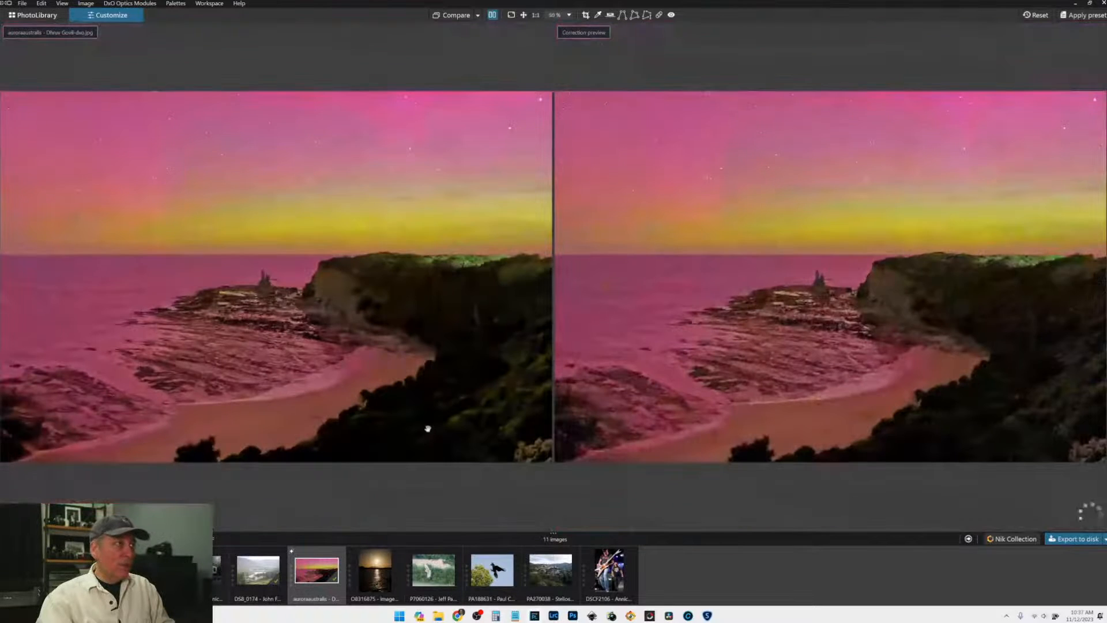
click(490, 16)
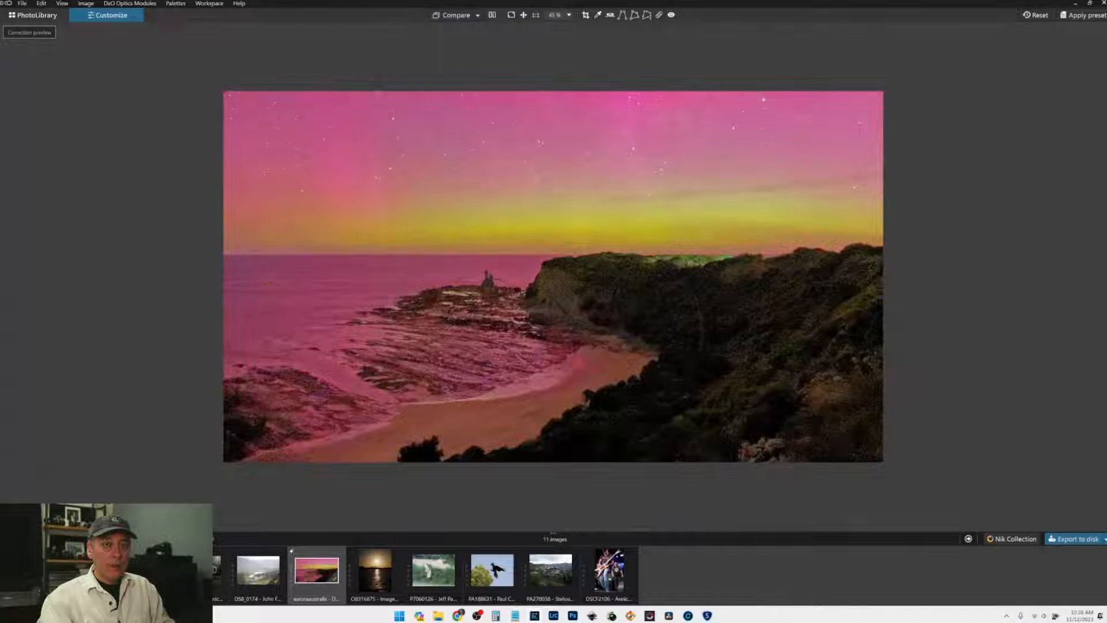
Step: Show the correction palettes again and preview the DeepPRIME XD denoising on the beach sand
click(1104, 276)
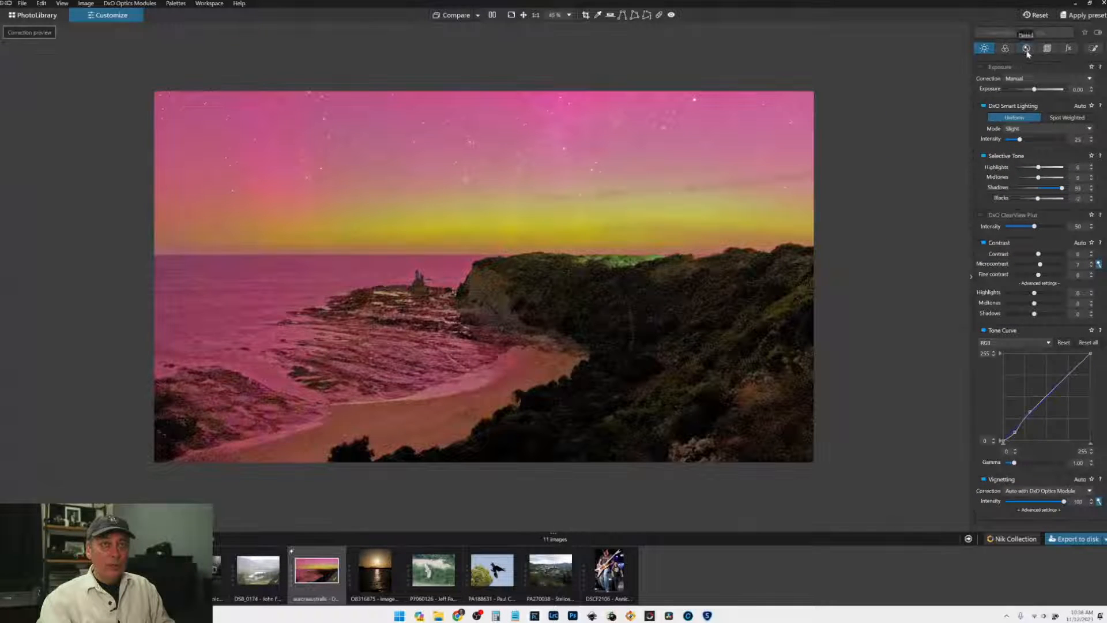
click(1026, 49)
click(1092, 100)
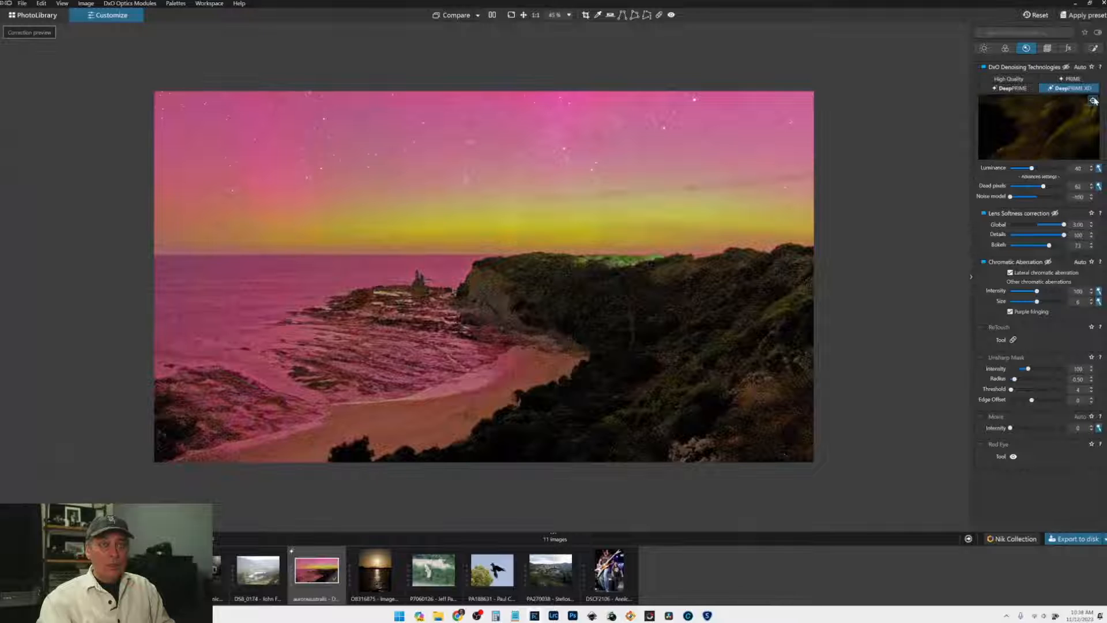
click(510, 379)
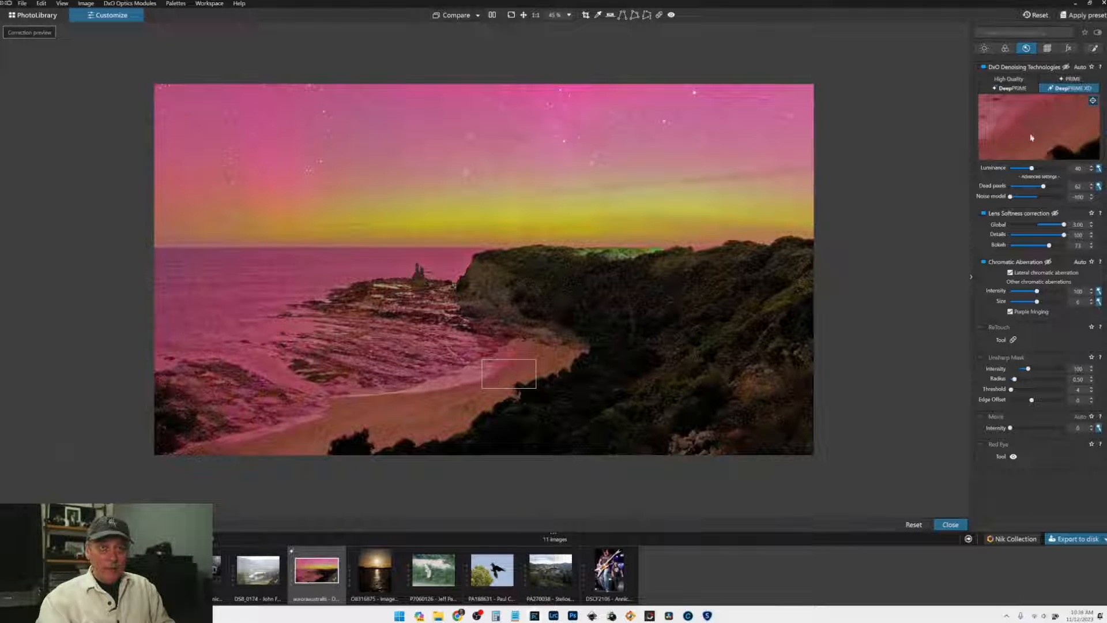
click(468, 403)
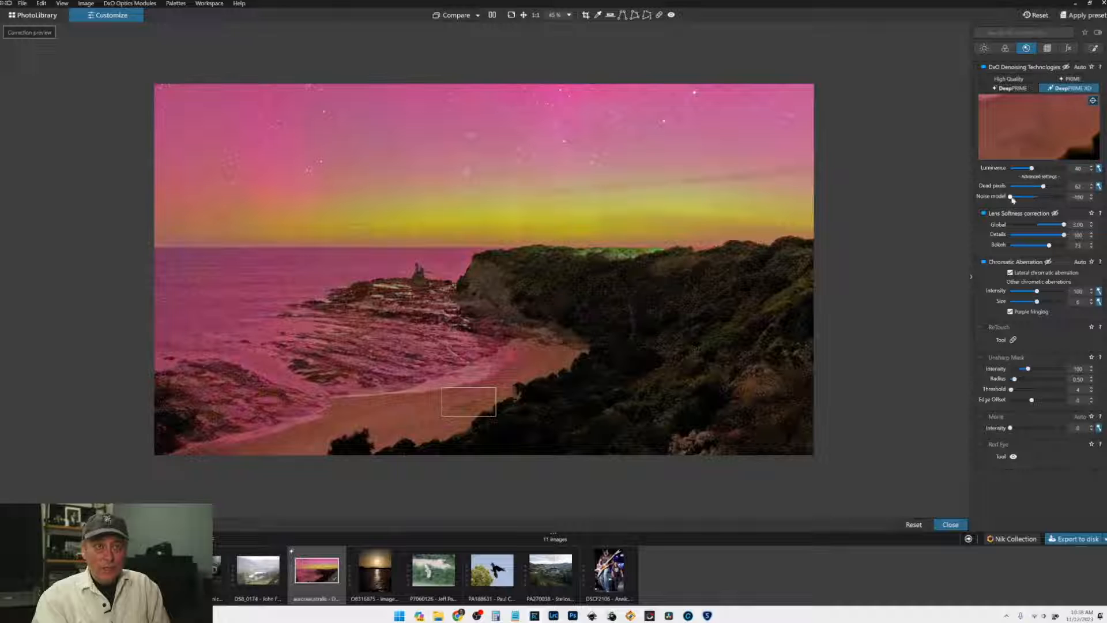
Step: Set the DeepPRIME XD Noise model to 91 and preview the denoising on the starry sky
drag(1013, 199, 1035, 200)
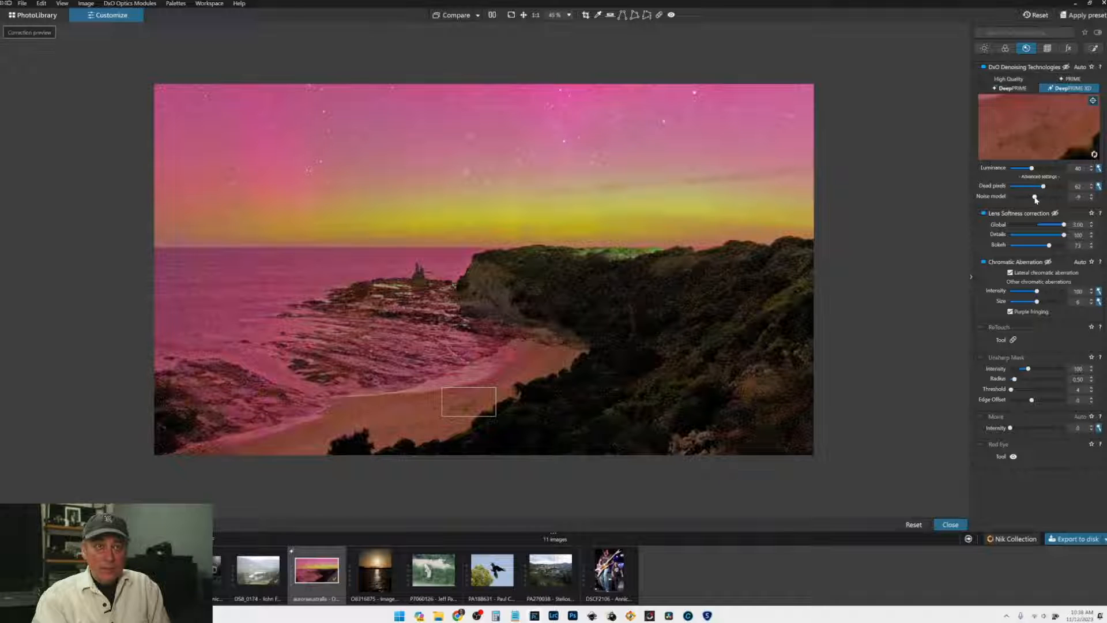
double_click(1036, 200)
drag(1043, 198, 1063, 199)
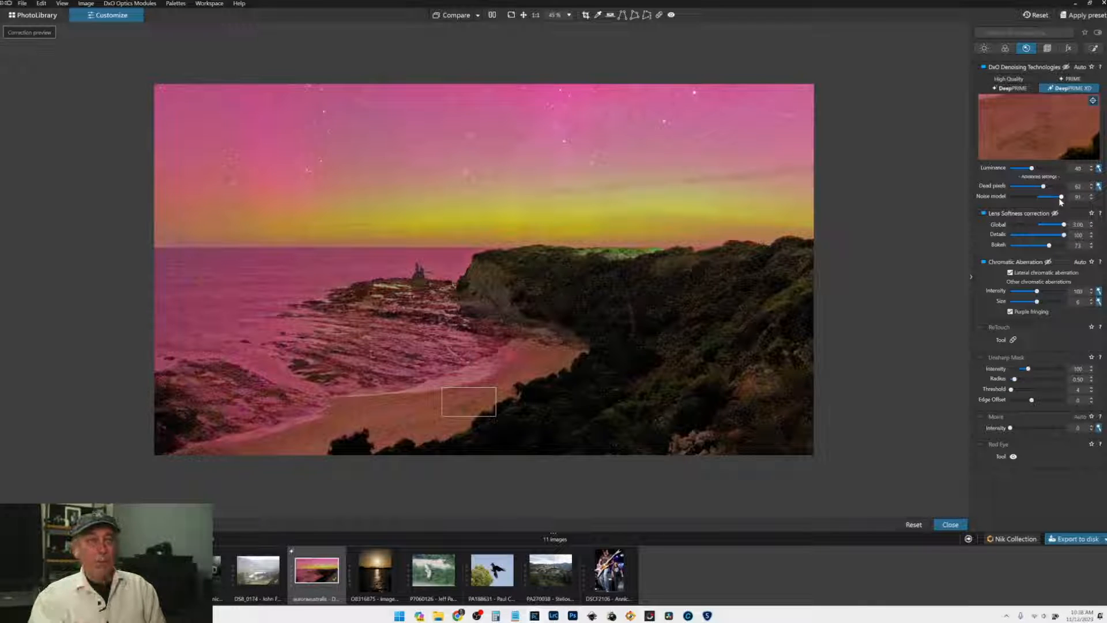
click(557, 137)
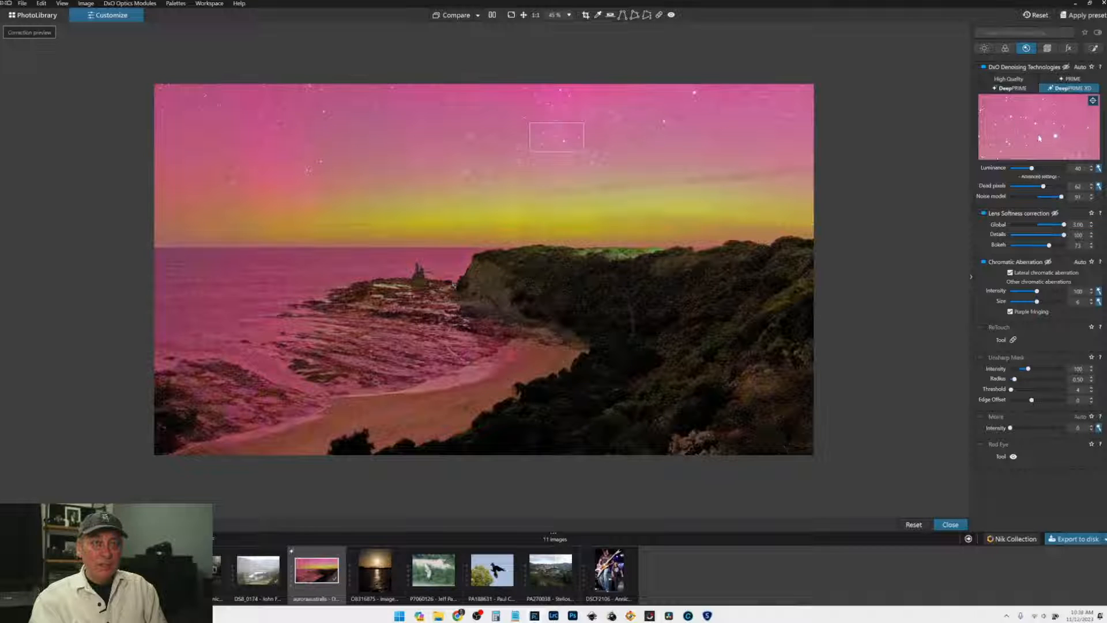
Step: Reset the DeepPRIME XD Noise model to 0 and export the photo as a JPEG, overwriting the existing file
double_click(1060, 198)
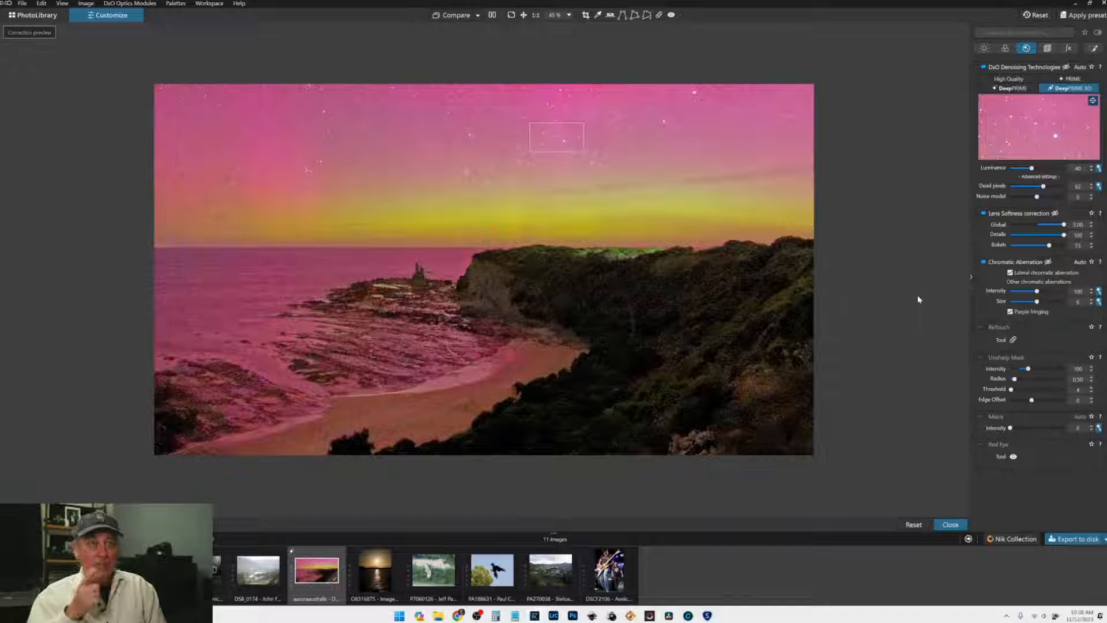
click(1063, 542)
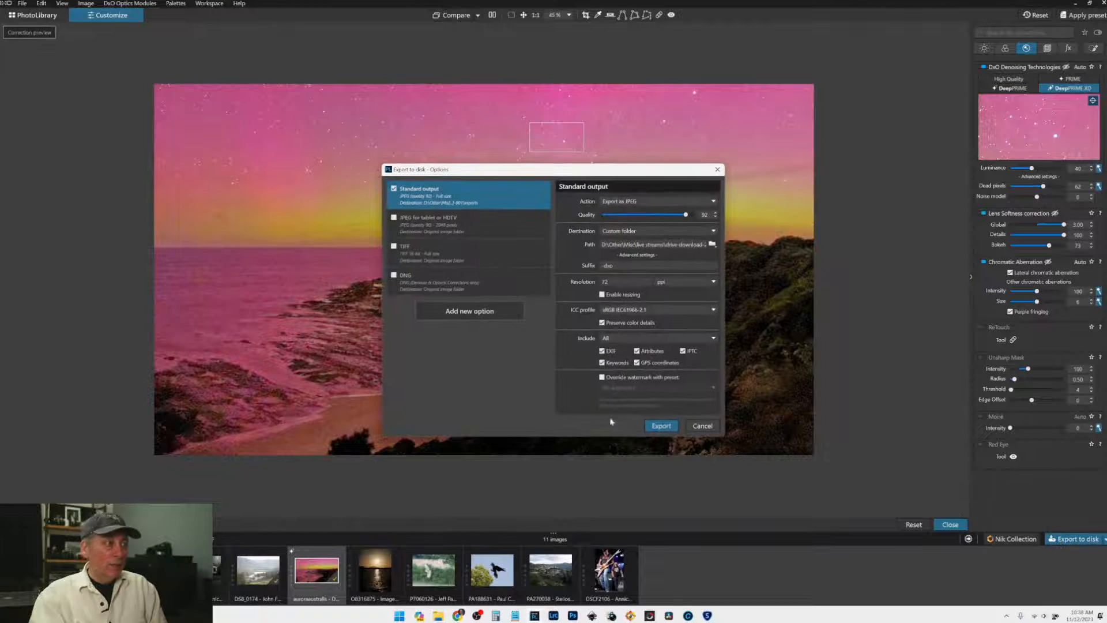
click(663, 424)
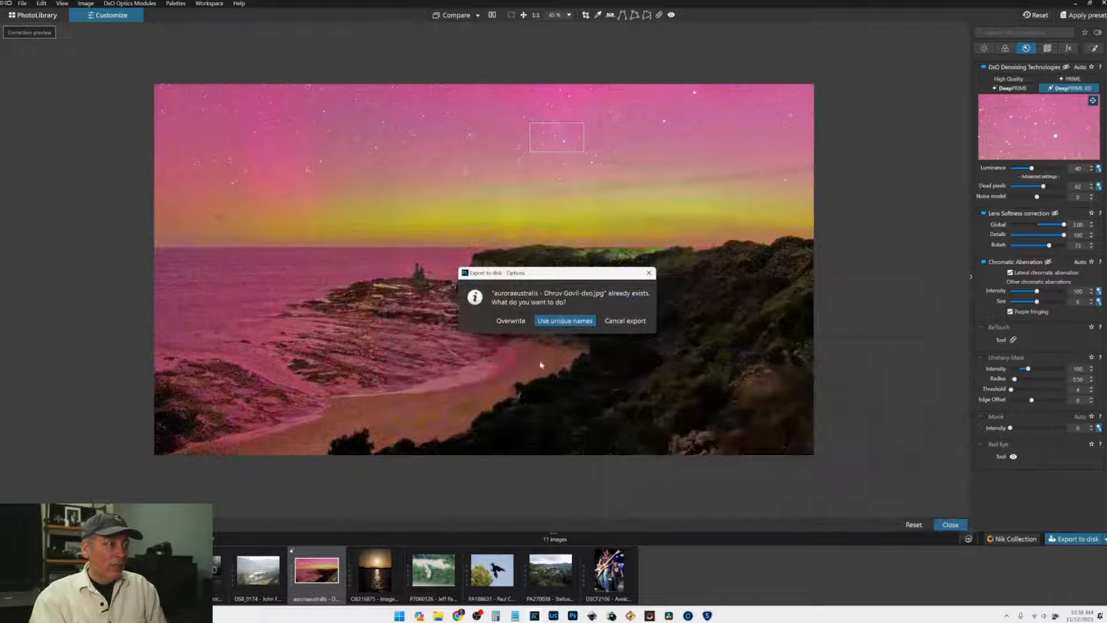
click(511, 320)
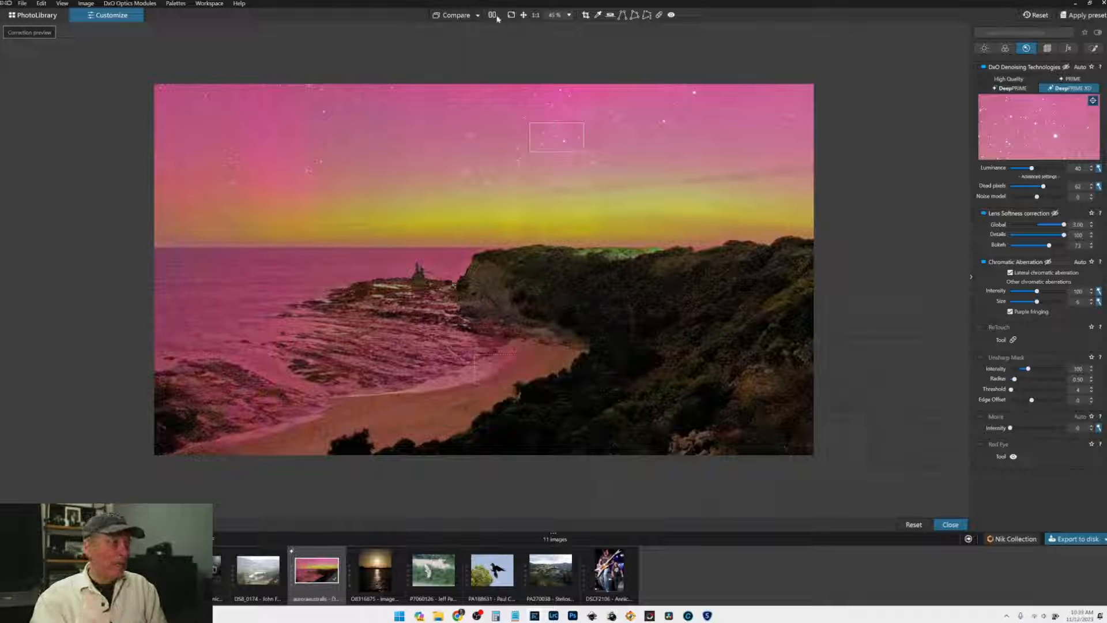
Step: Set the exported JPEG as the comparison reference and compare it side by side with the correction preview, palettes hidden
click(477, 16)
click(503, 75)
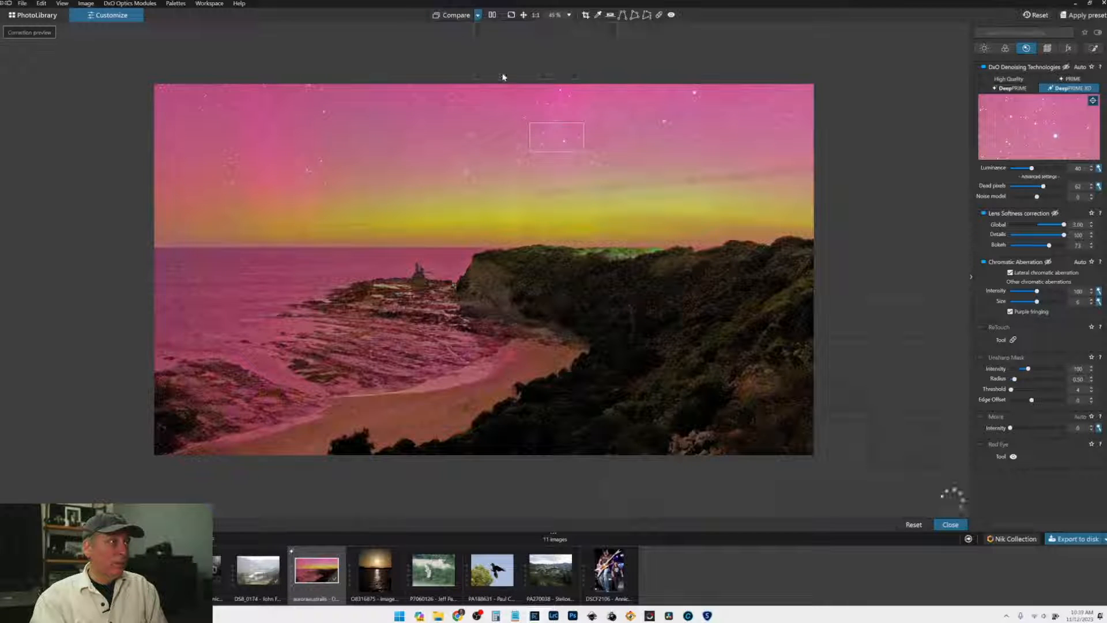
click(491, 19)
click(970, 277)
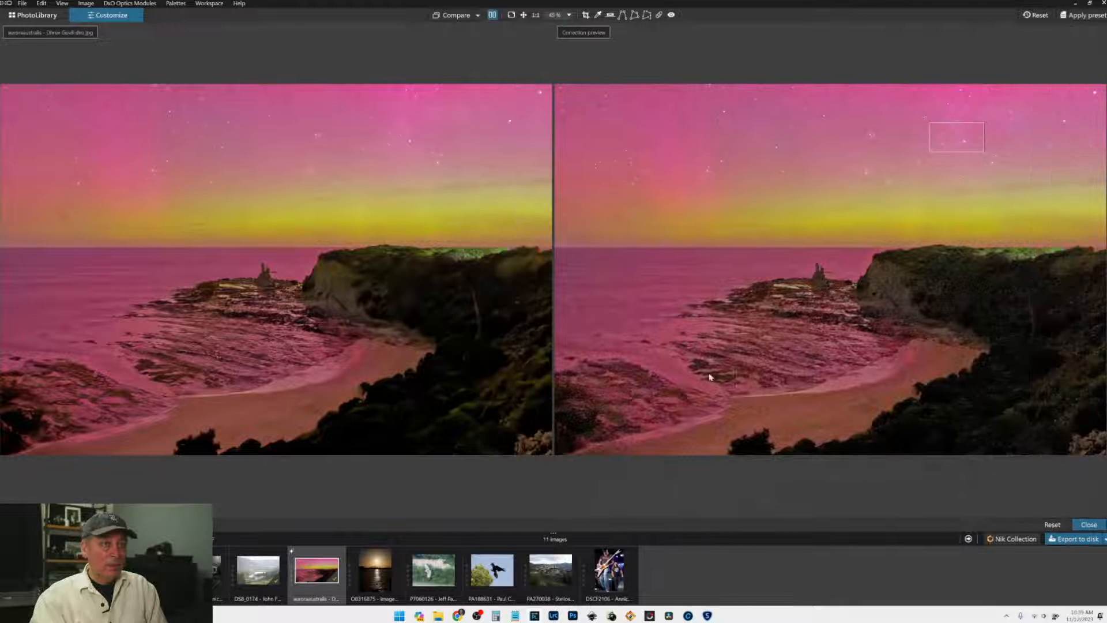
scroll(406, 425, up, 2)
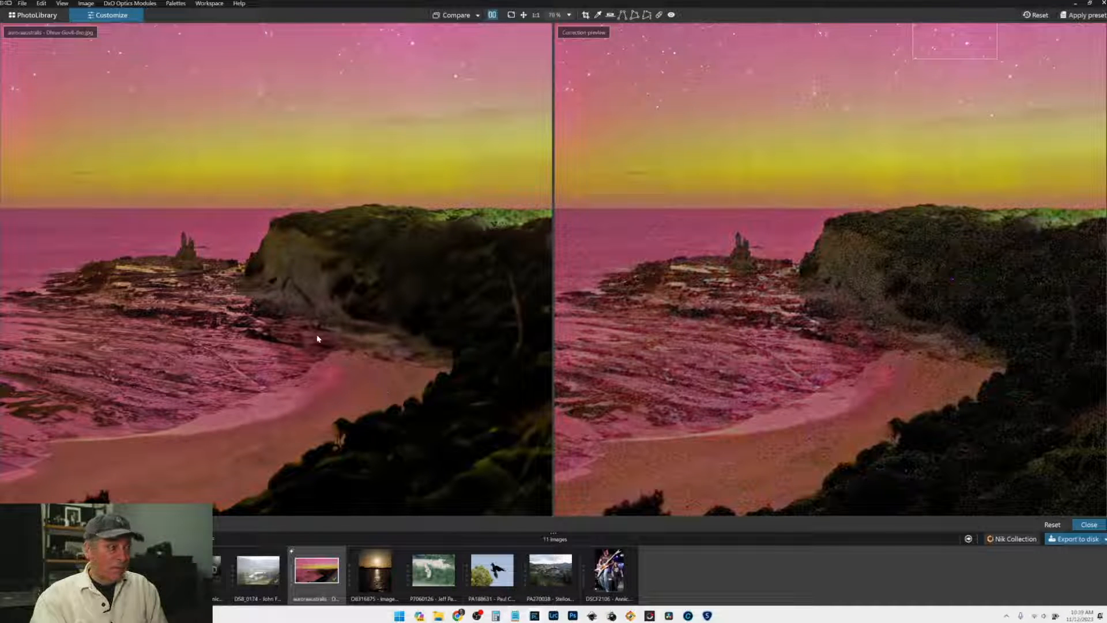
scroll(392, 329, down, 1)
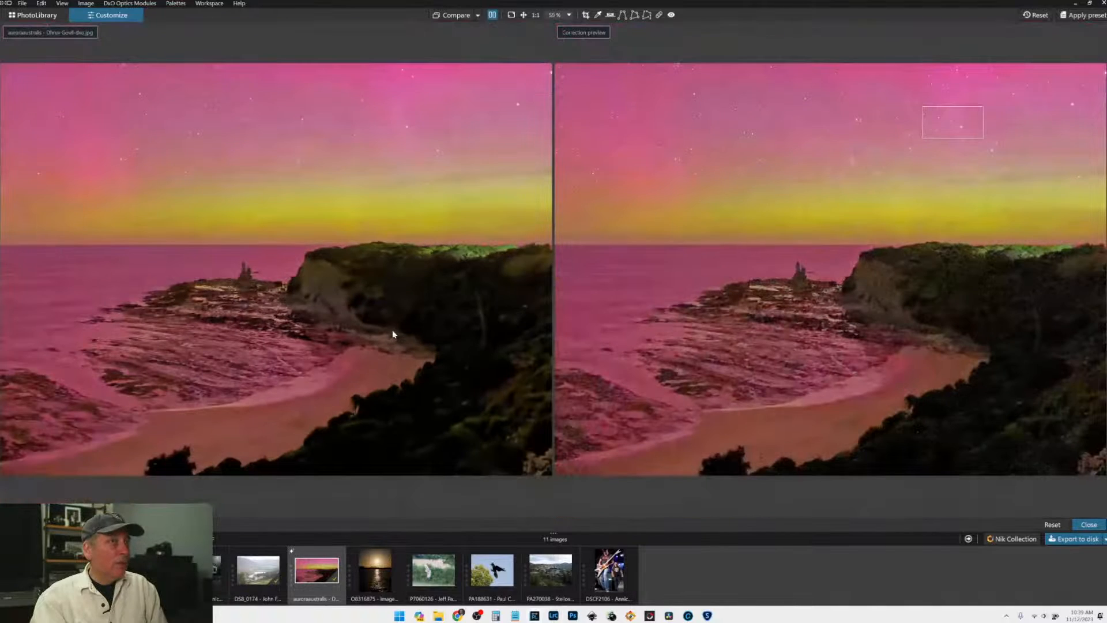
scroll(392, 332, down, 1)
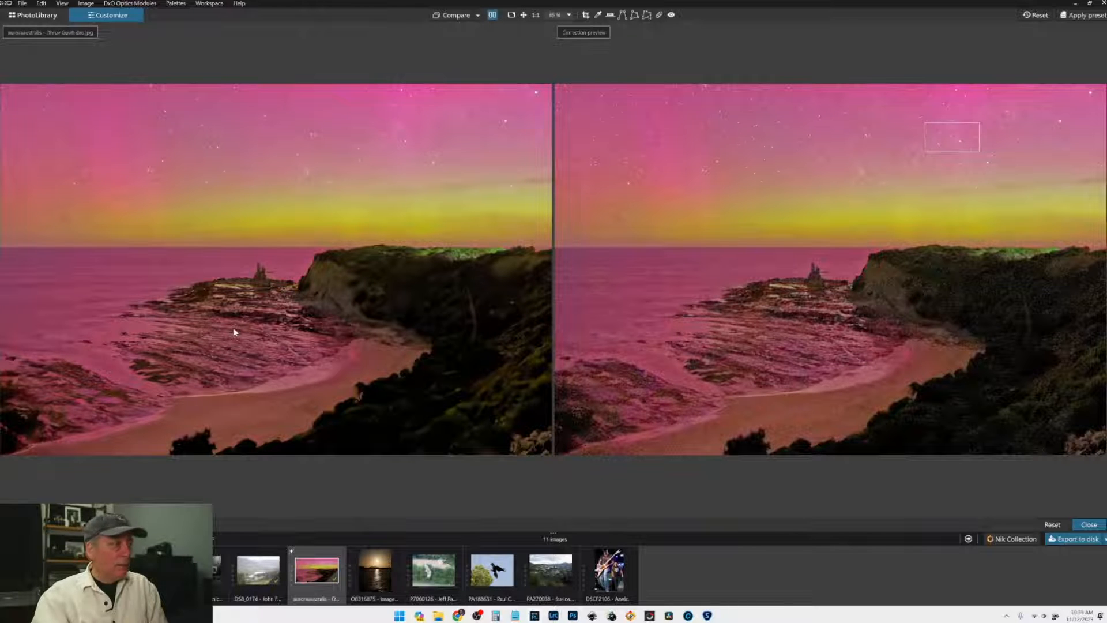
scroll(234, 332, down, 3)
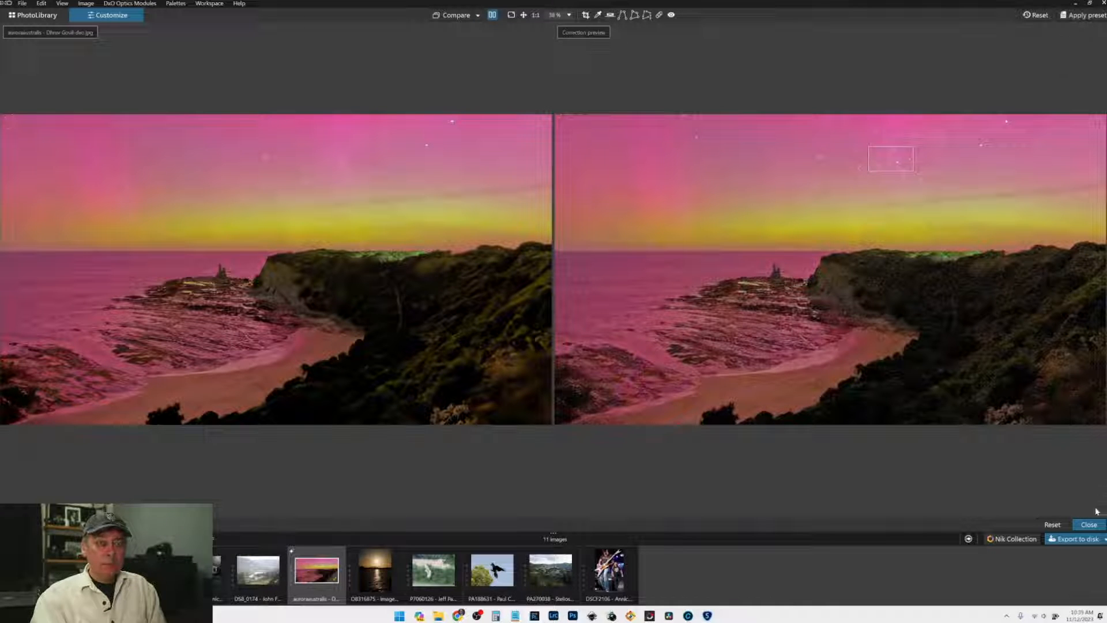
Step: Close the denoising preview placement and return to the single view with the light correction palettes shown
click(1089, 525)
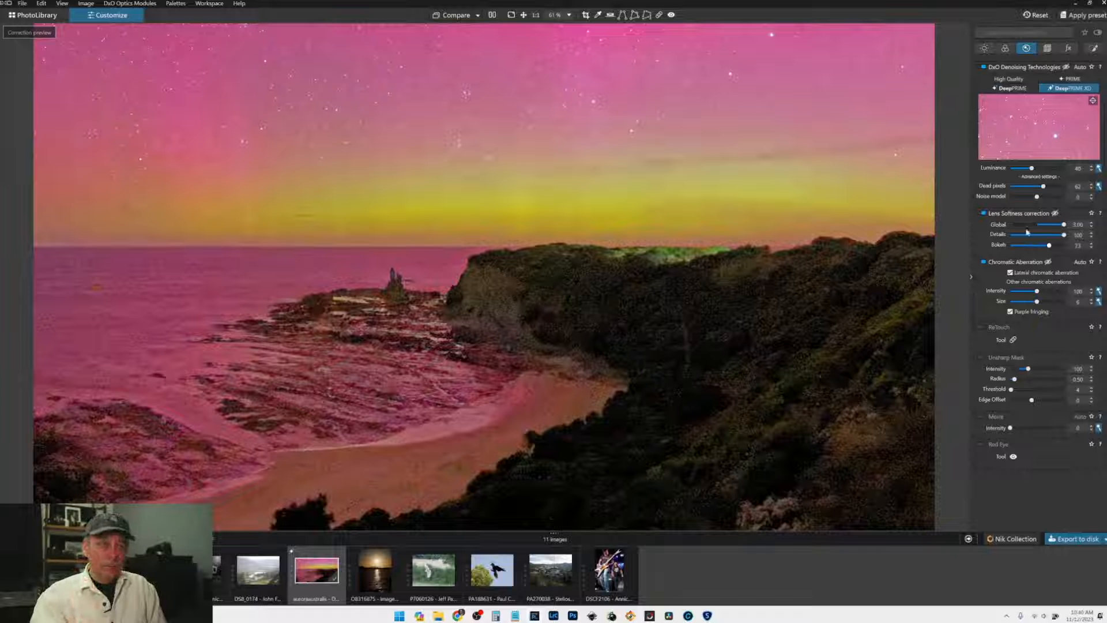
scroll(667, 309, down, 1)
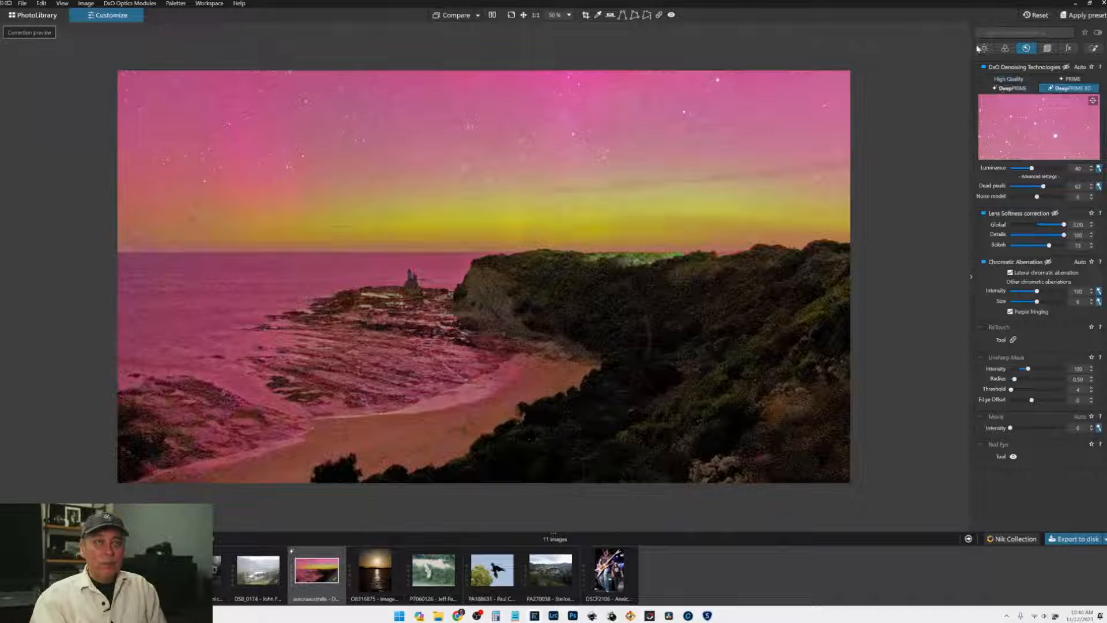
key(ctrl+1)
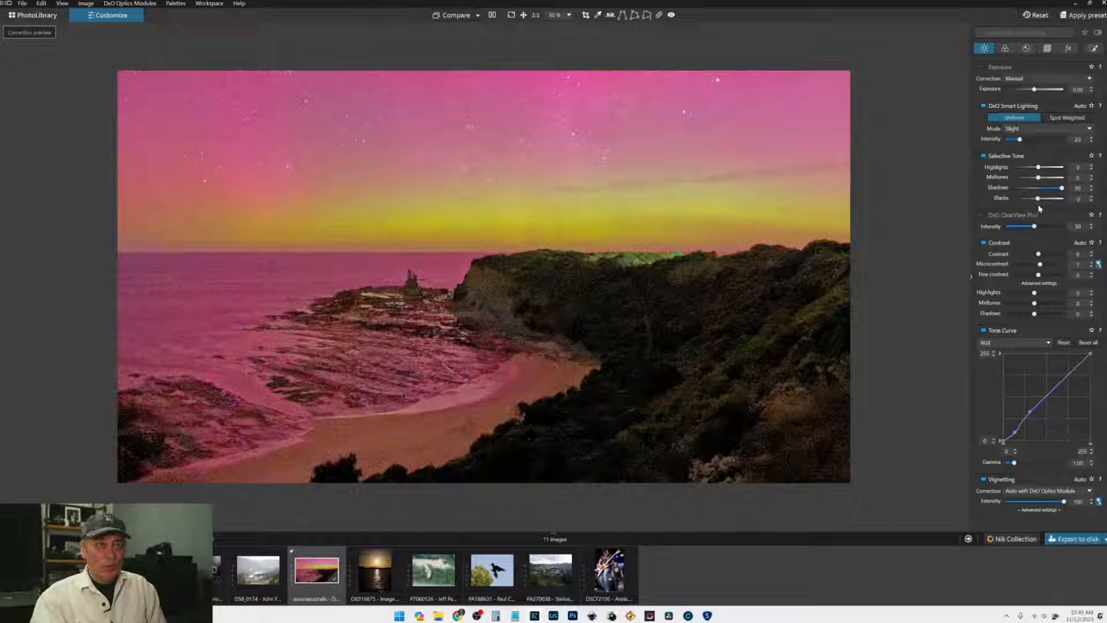
Step: Try lowering the Selective Tone Blacks to -17 and to -7
drag(1038, 200, 1039, 200)
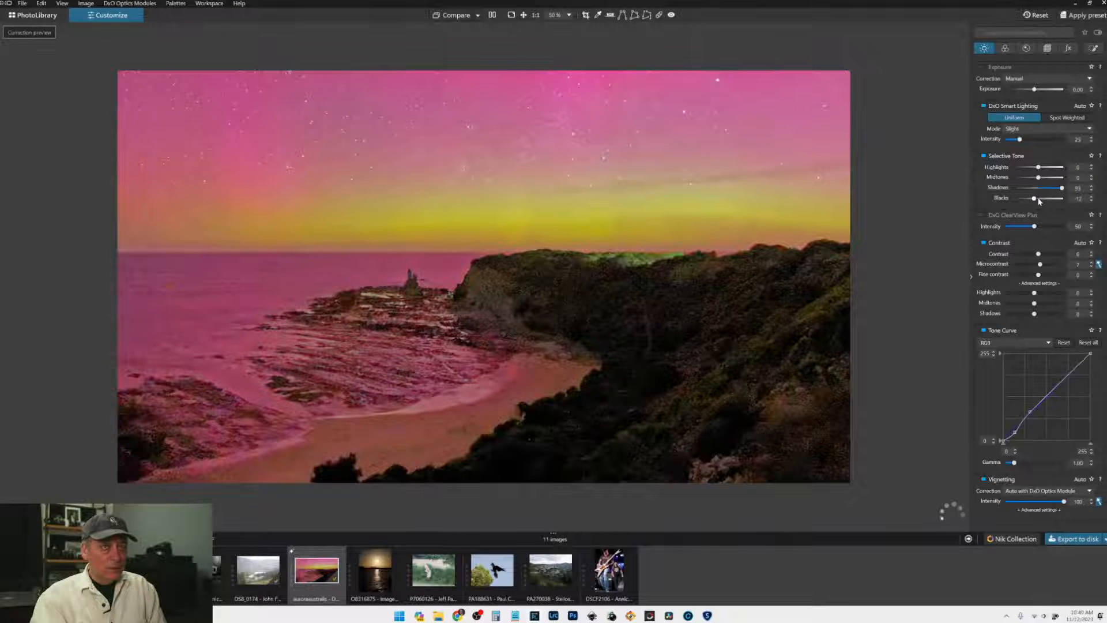
drag(1039, 200, 1040, 201)
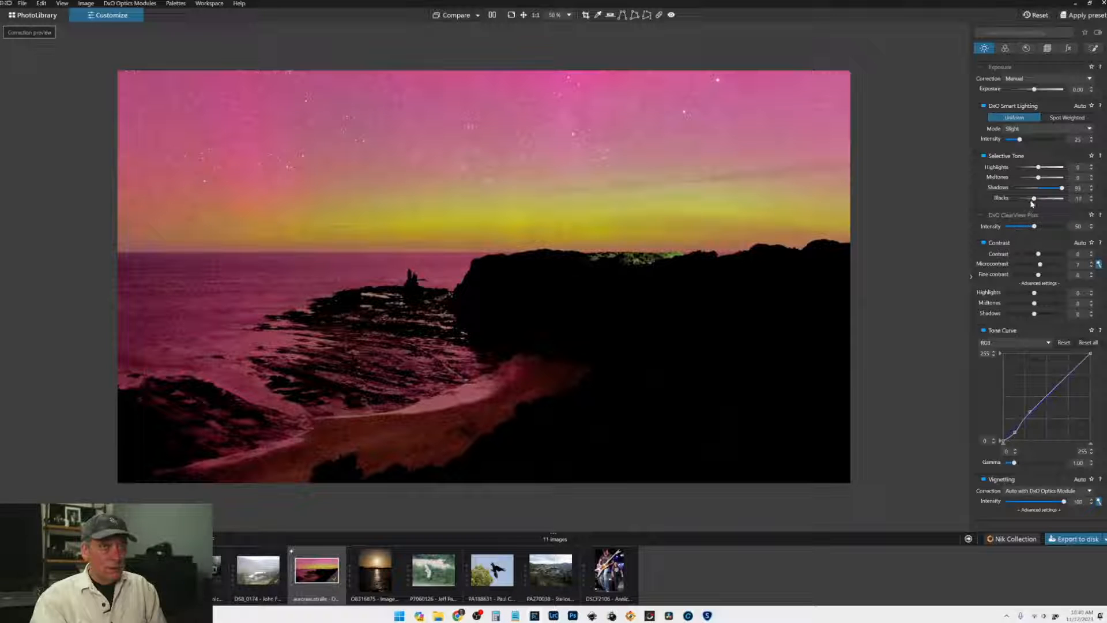
click(1035, 199)
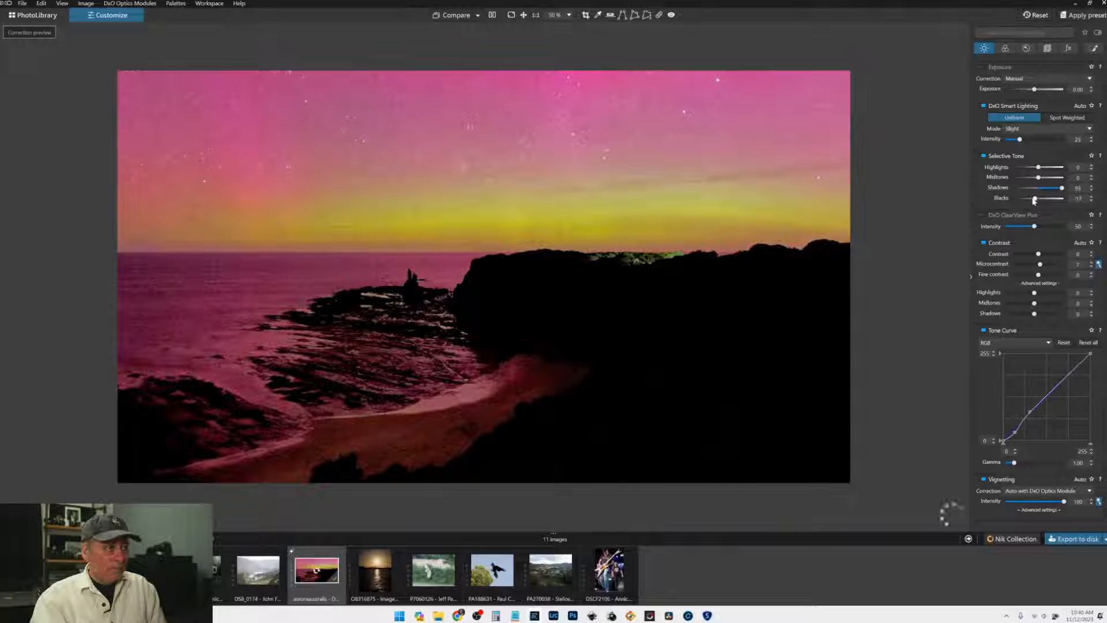
scroll(1034, 200, up, 2)
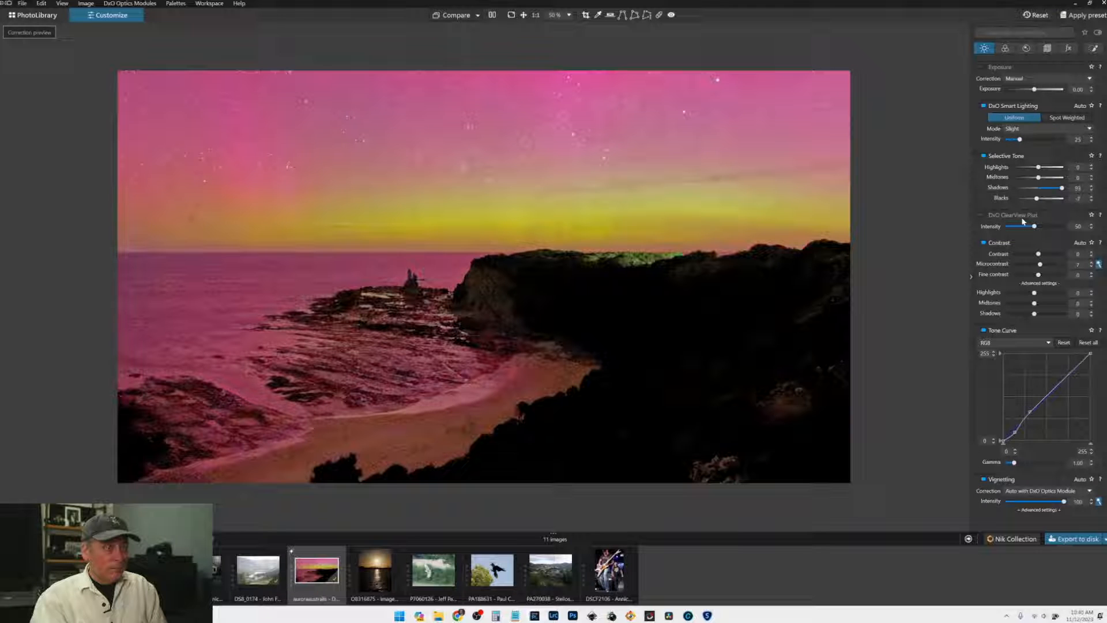
Step: Set the Selective Tone Shadows to about 69 and Blacks to -1, and lower the Contrast to -1
click(1062, 189)
drag(1062, 188, 1056, 189)
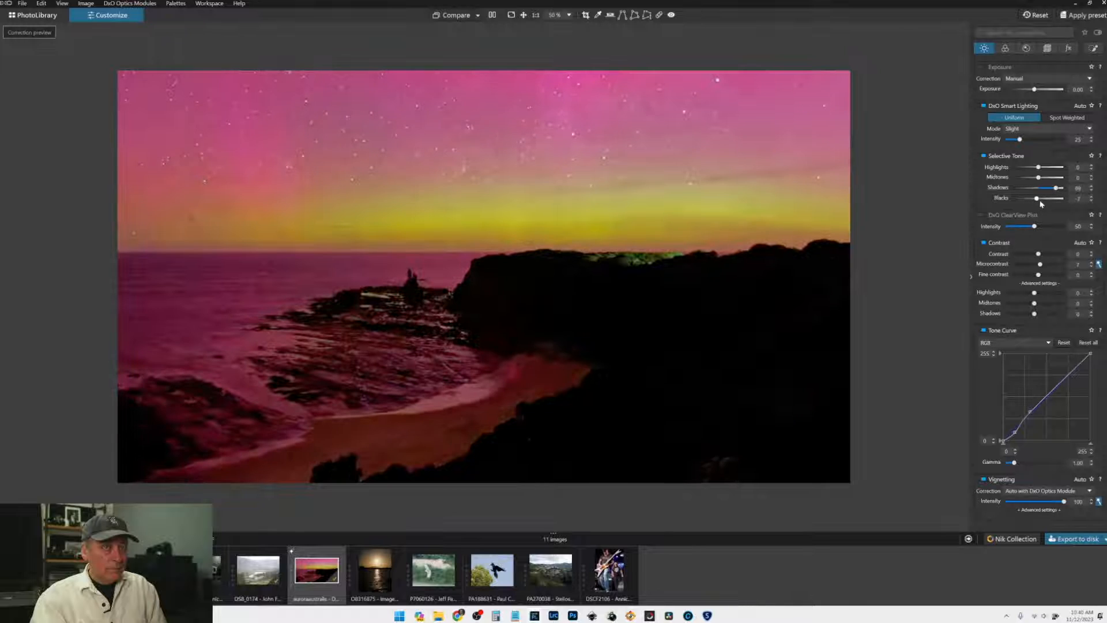
double_click(1037, 200)
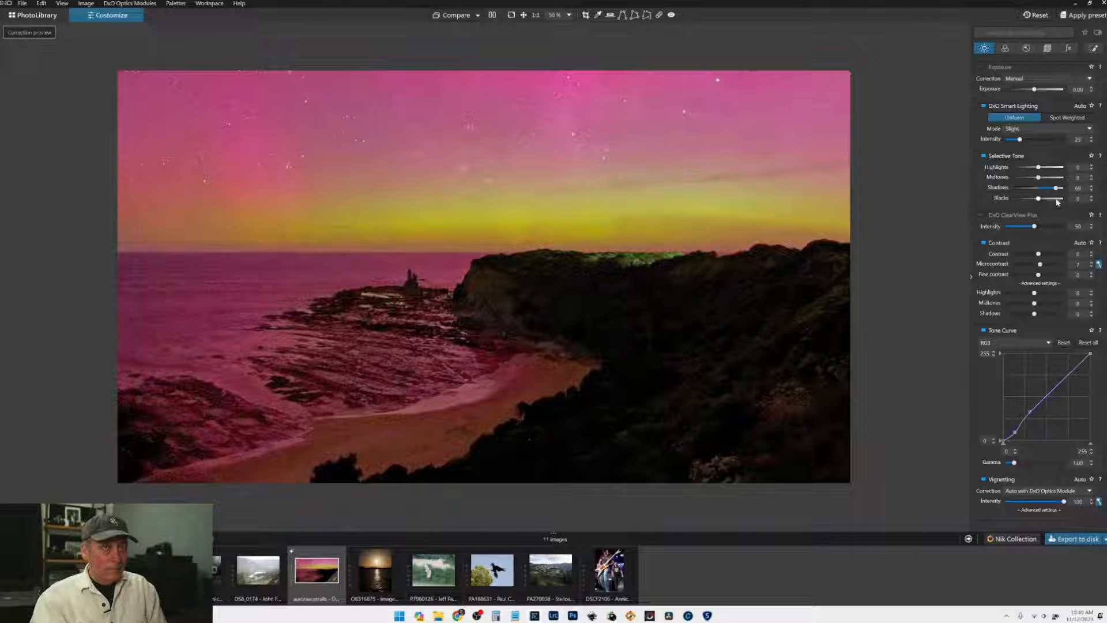
click(1090, 200)
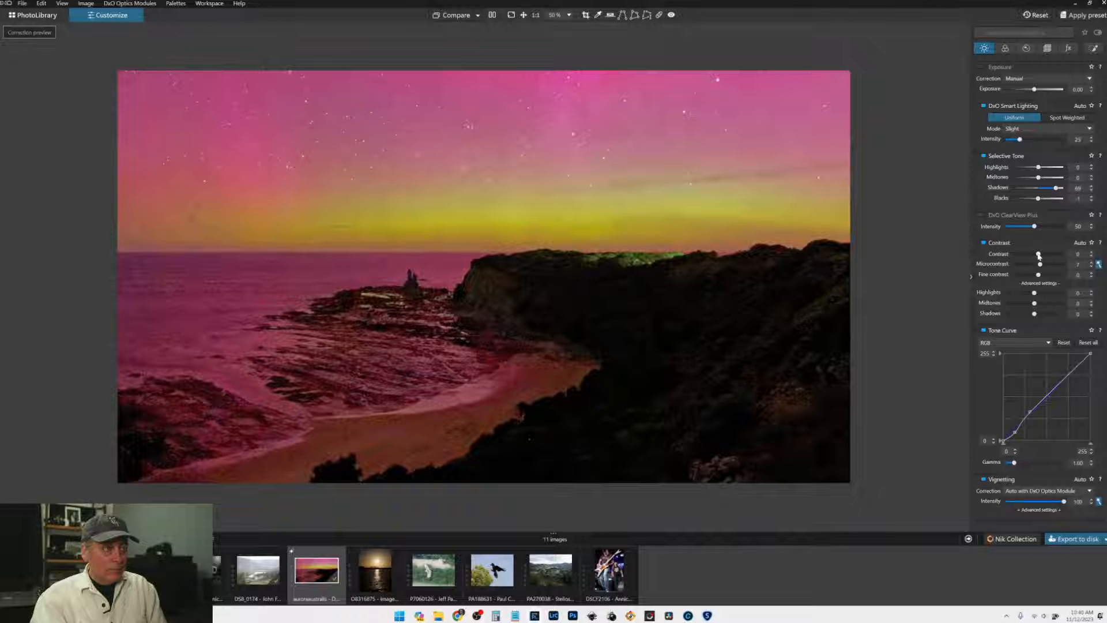
drag(1038, 255, 1039, 254)
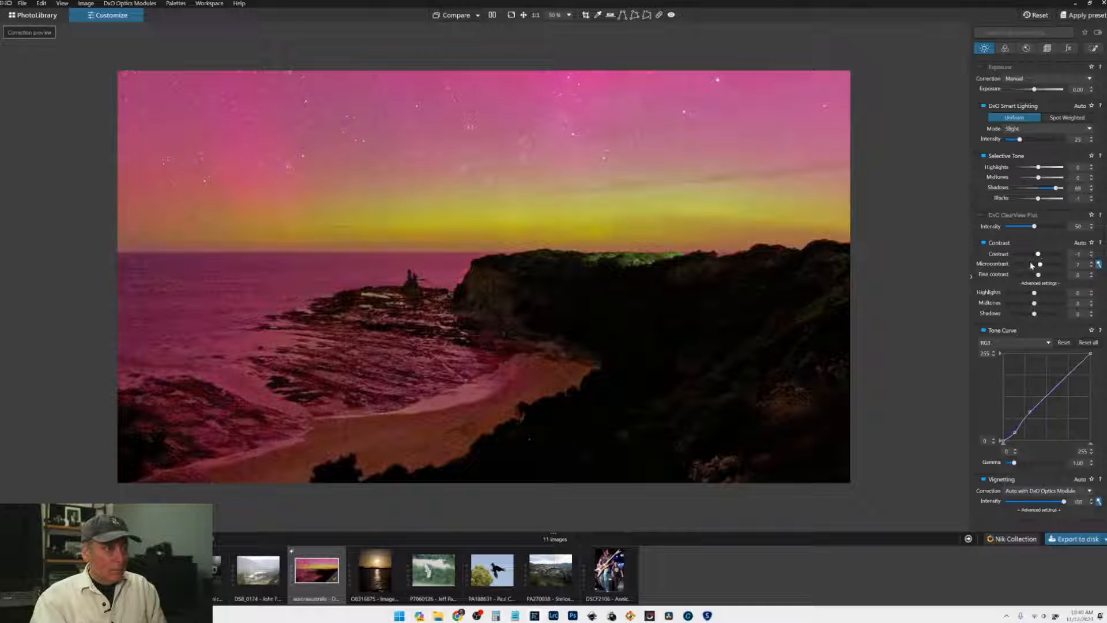
Step: Export the darkened photo as a JPEG with the standard output, overwriting the existing file
click(1059, 540)
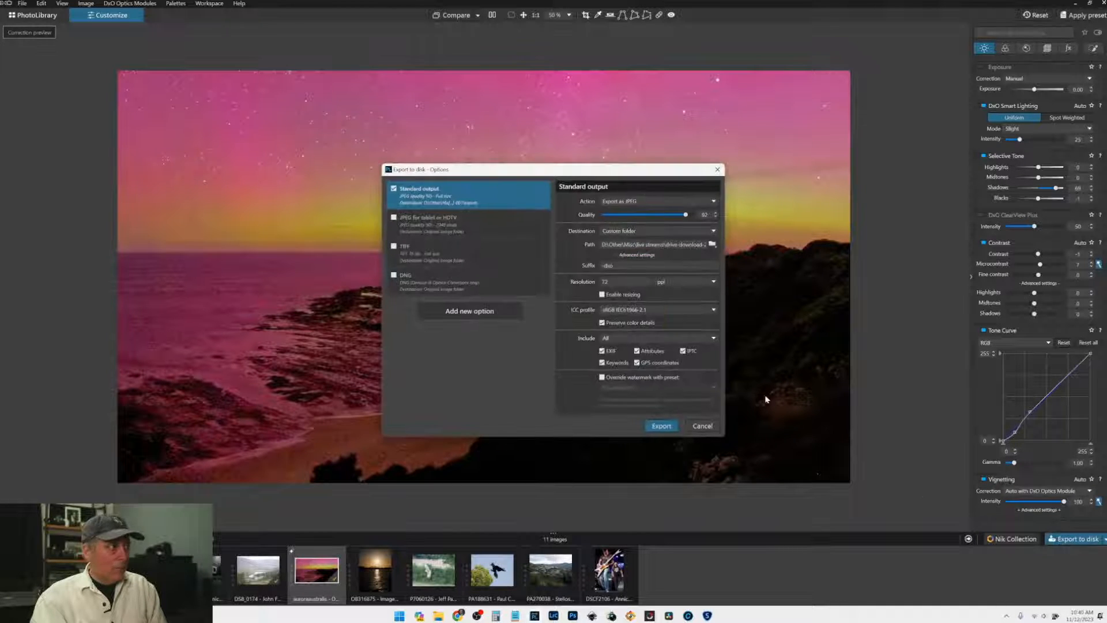
click(662, 426)
click(506, 319)
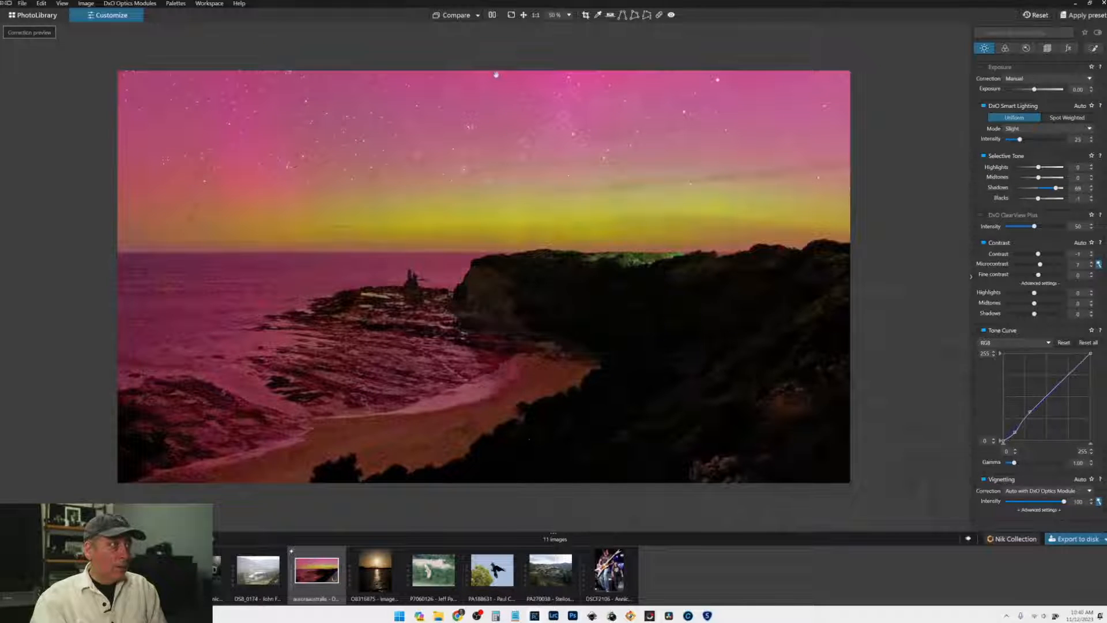
Step: Compare the new JPEG export side by side with the correction preview, palettes hidden, and examine the enlarged shoreline rocks
click(478, 15)
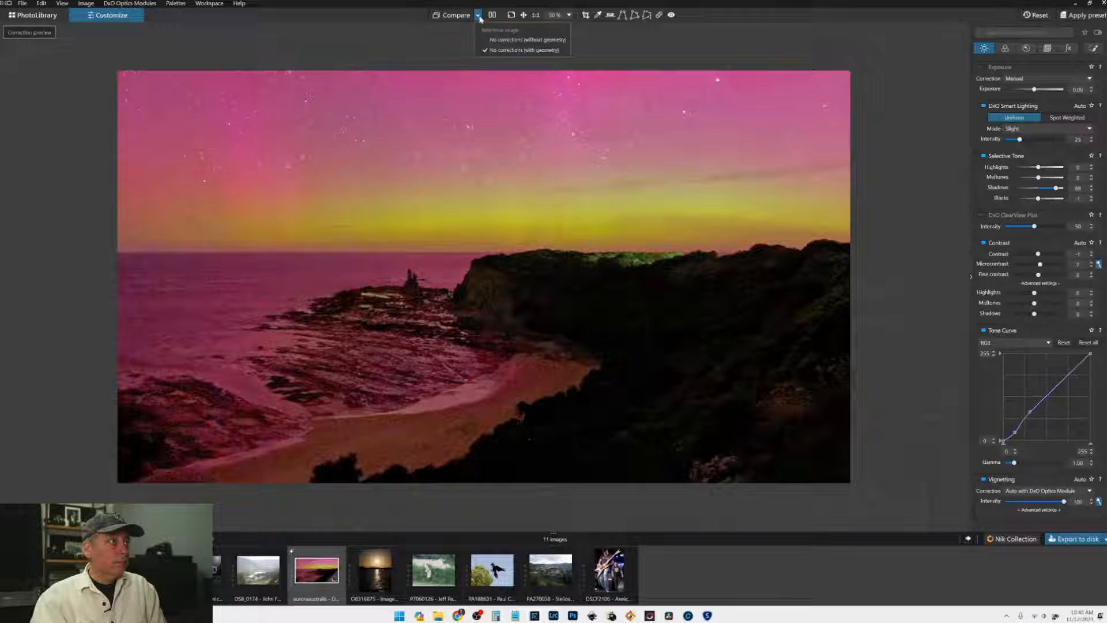
click(479, 16)
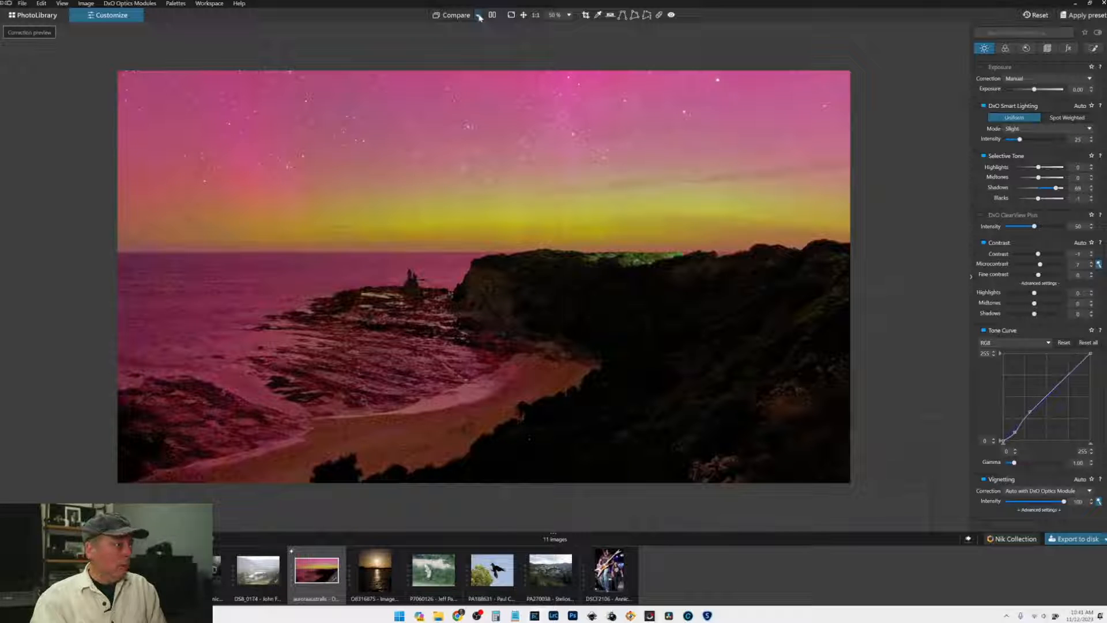
click(479, 16)
click(491, 70)
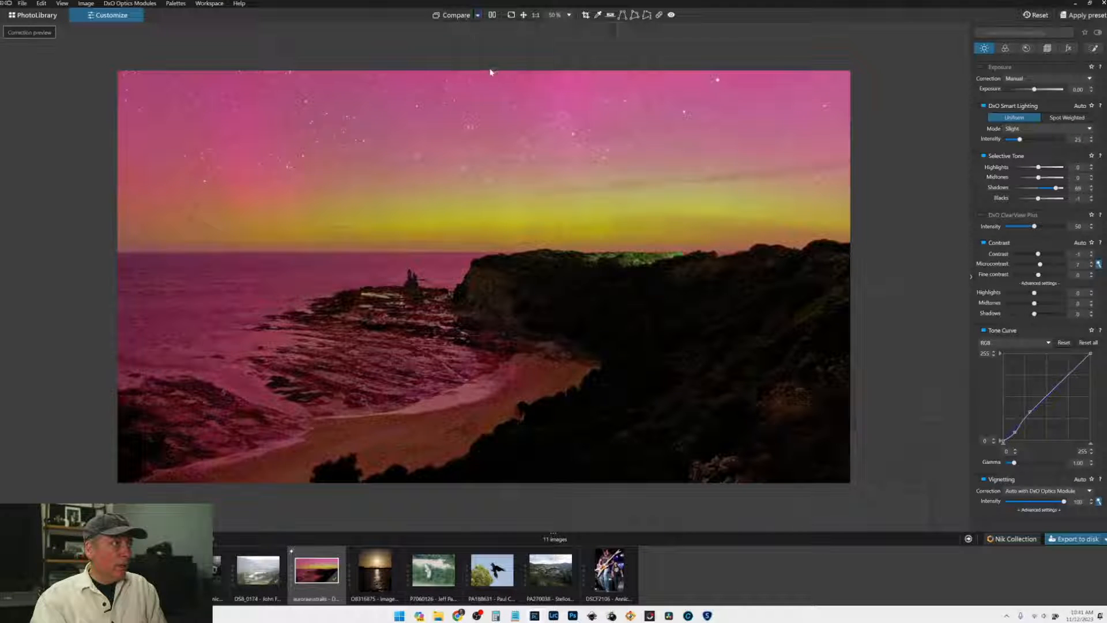
click(491, 15)
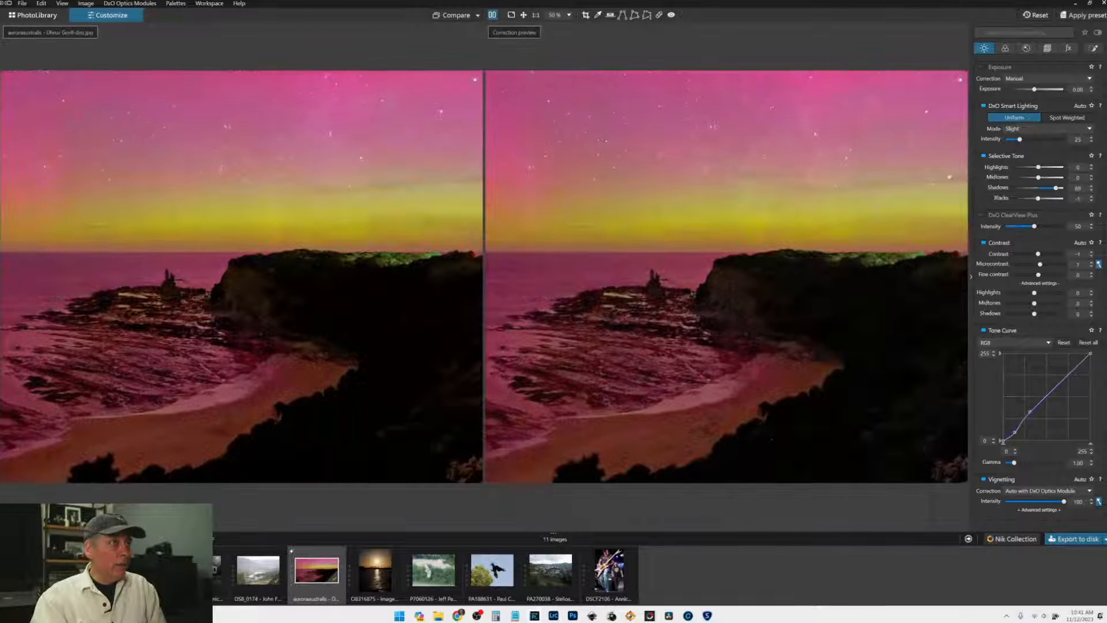
click(971, 279)
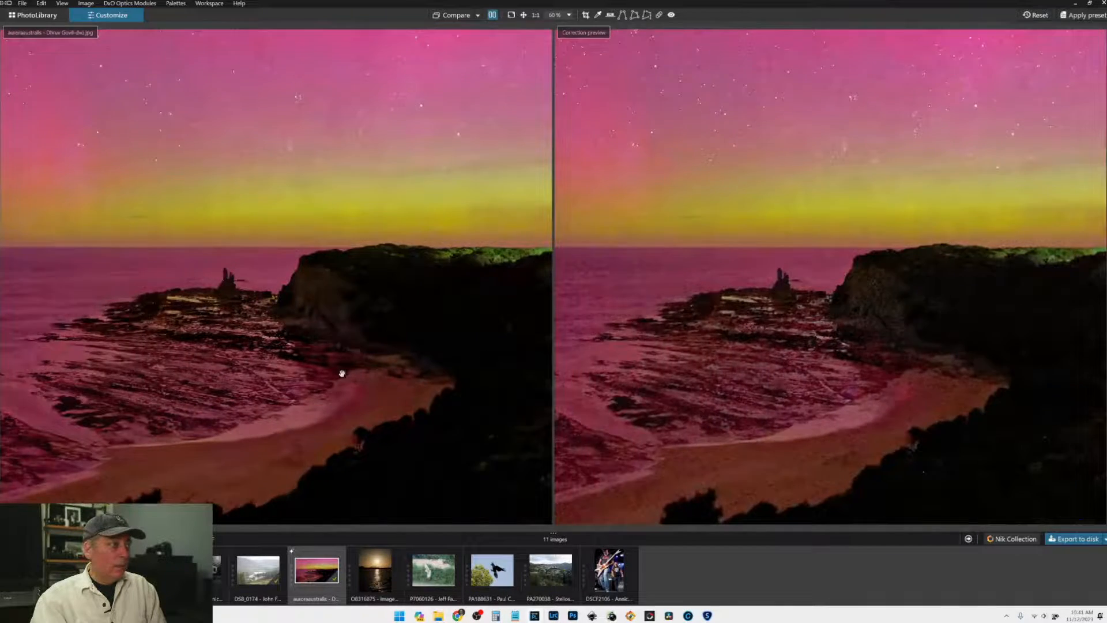
scroll(342, 374, up, 2)
drag(338, 370, 497, 334)
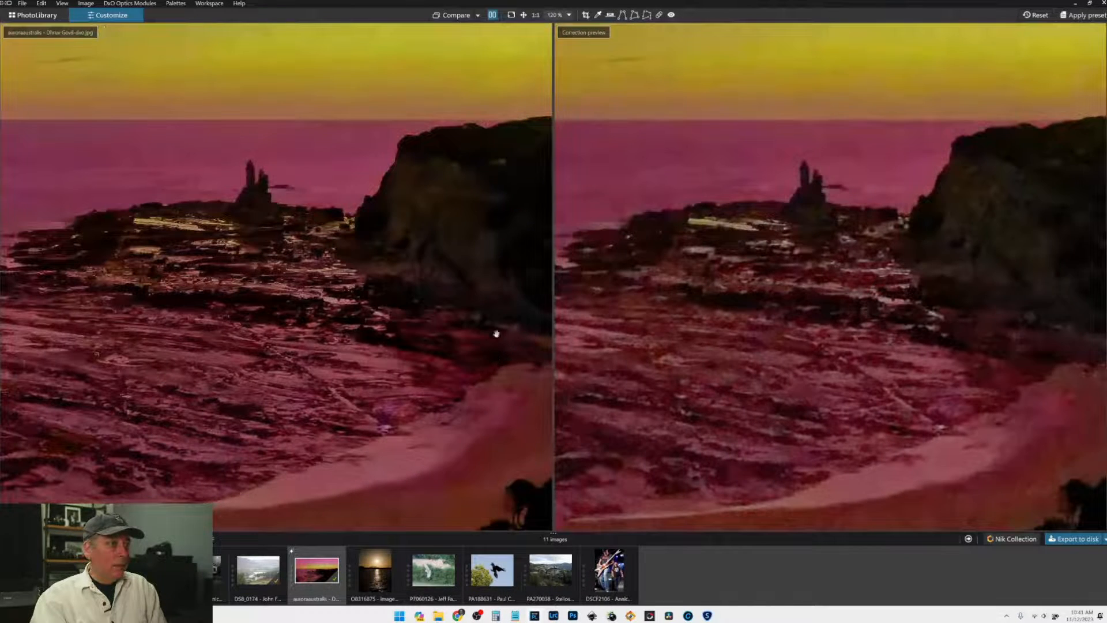
Step: Reset all corrections and compare the uncorrected photo side by side with the exported JPEG, enlarged around the shoreline rocks
click(492, 16)
scroll(608, 178, down, 2)
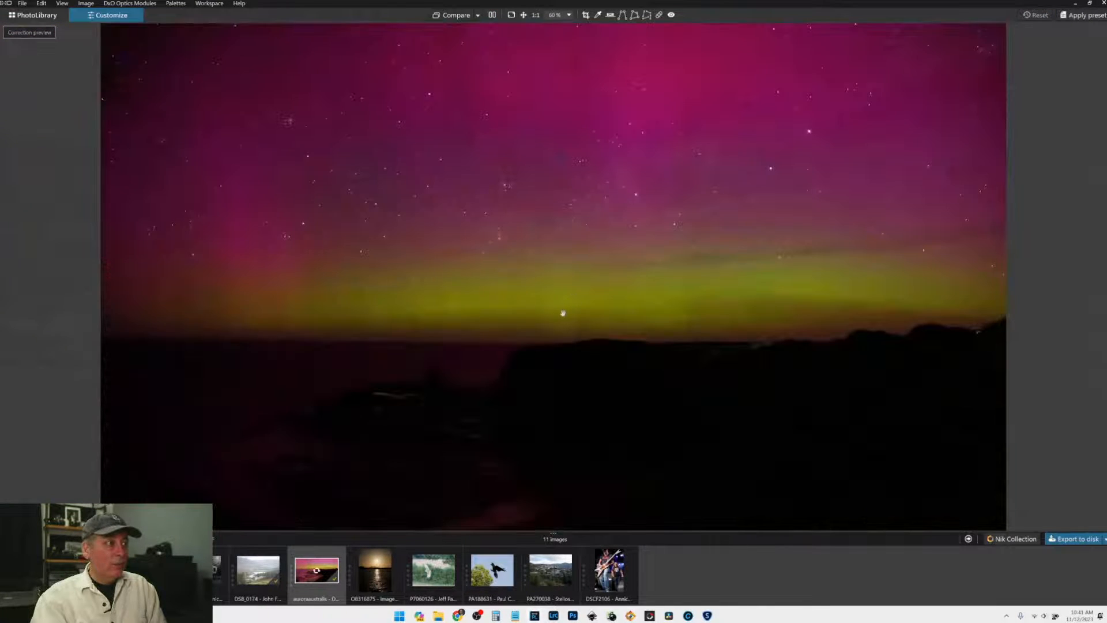
scroll(570, 311, down, 2)
click(494, 16)
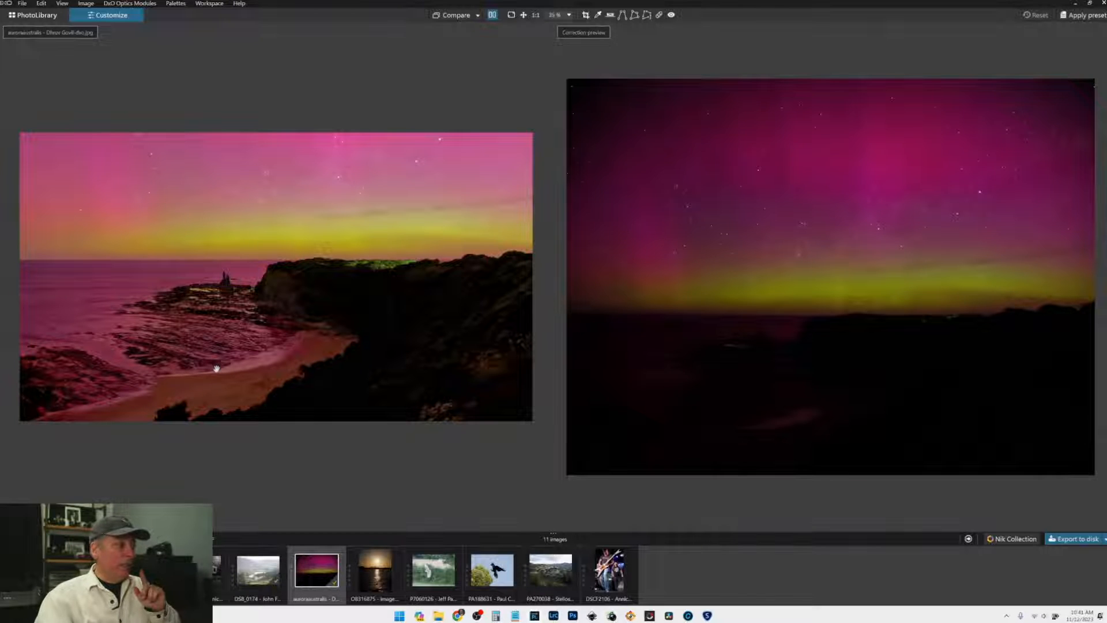
scroll(214, 364, up, 3)
drag(214, 369, 332, 364)
drag(291, 327, 300, 325)
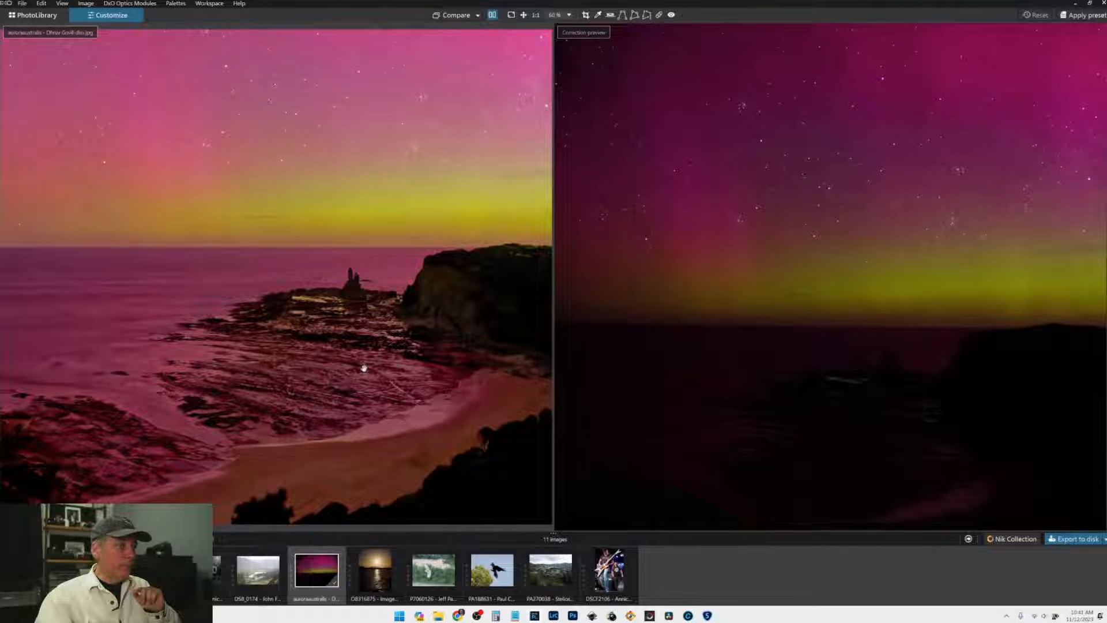
Step: Examine the coastline and sky in the exported aurora edit side by side with the unedited preview, both close up and in full
drag(509, 321, 366, 310)
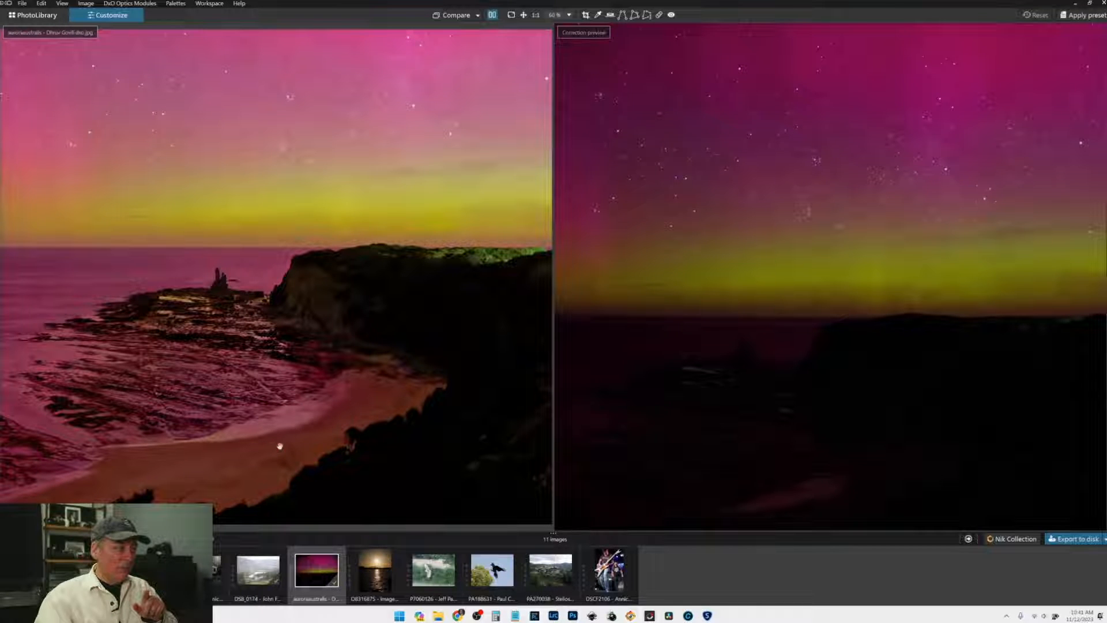
scroll(450, 358, down, 2)
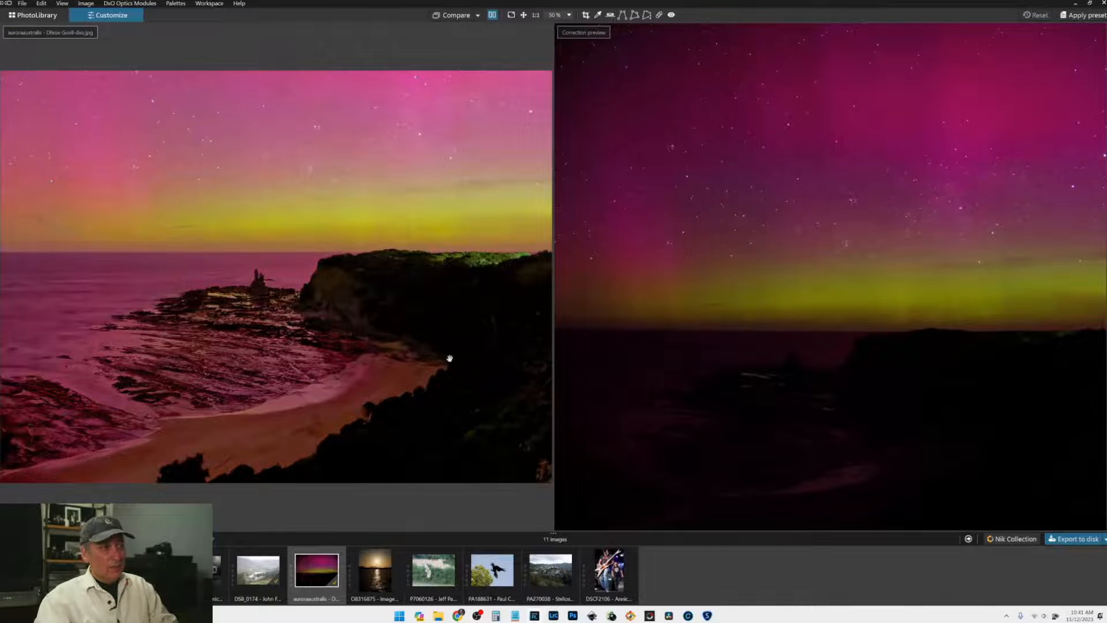
scroll(450, 358, down, 2)
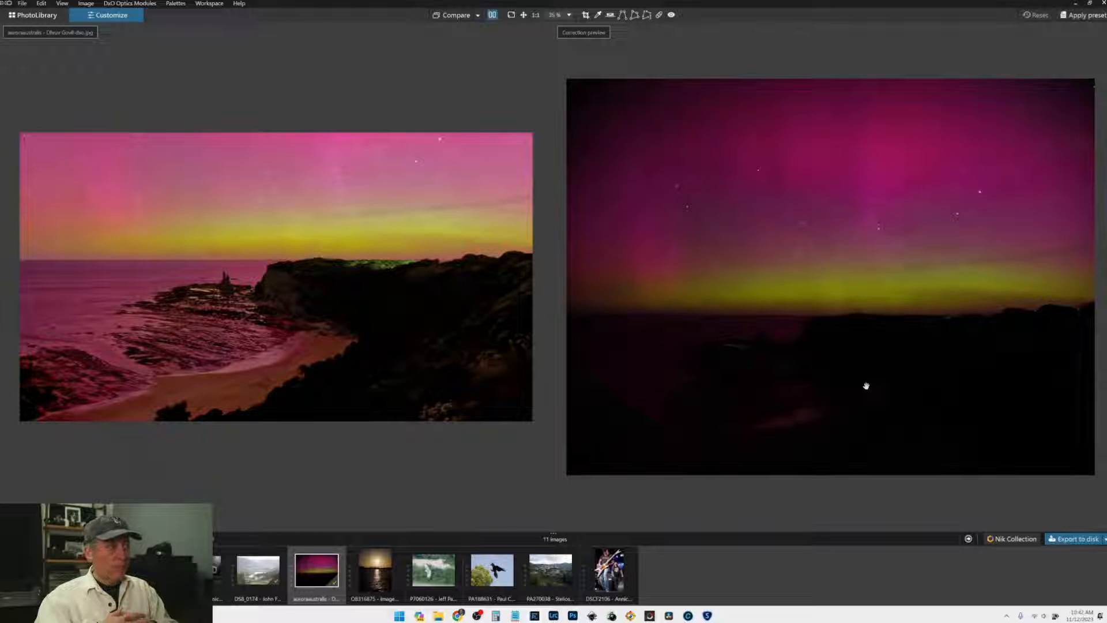
scroll(864, 391, down, 1)
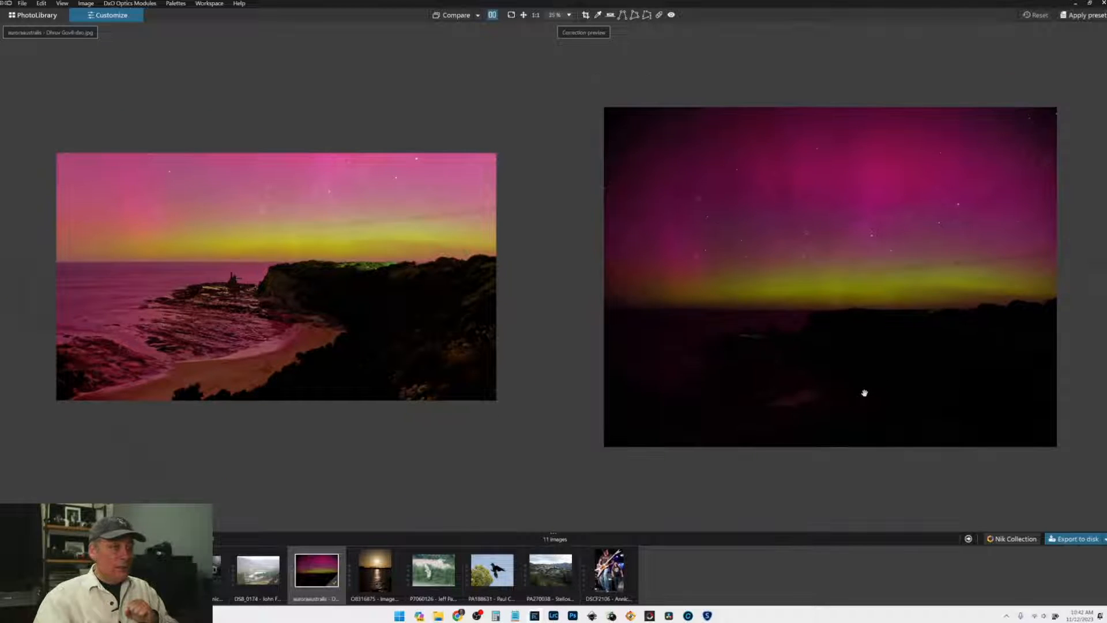
scroll(409, 389, up, 4)
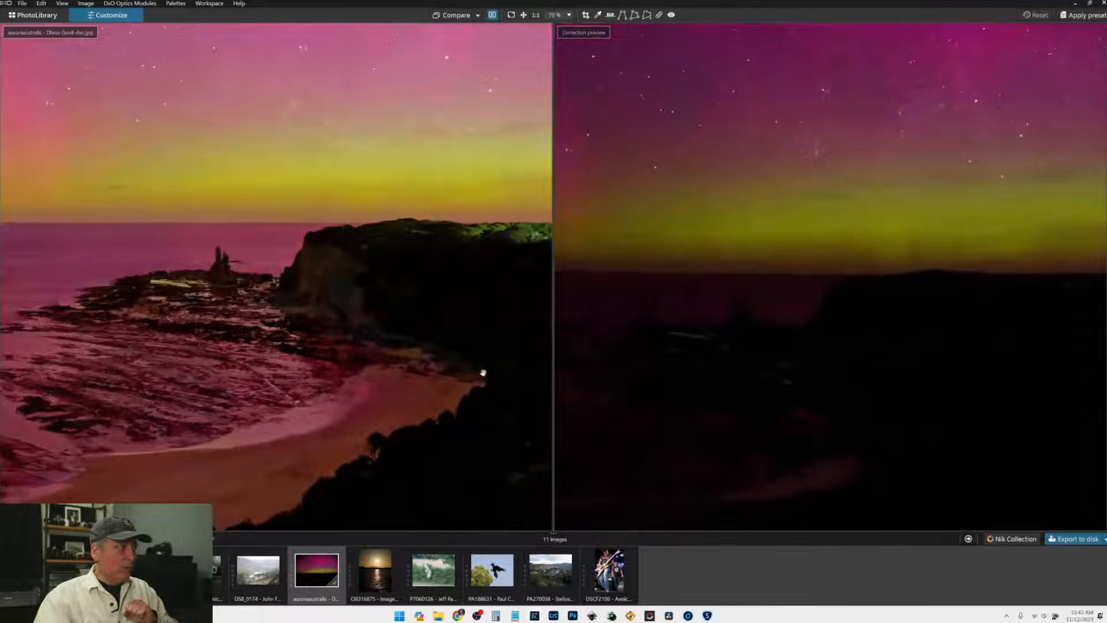
drag(483, 372, 507, 373)
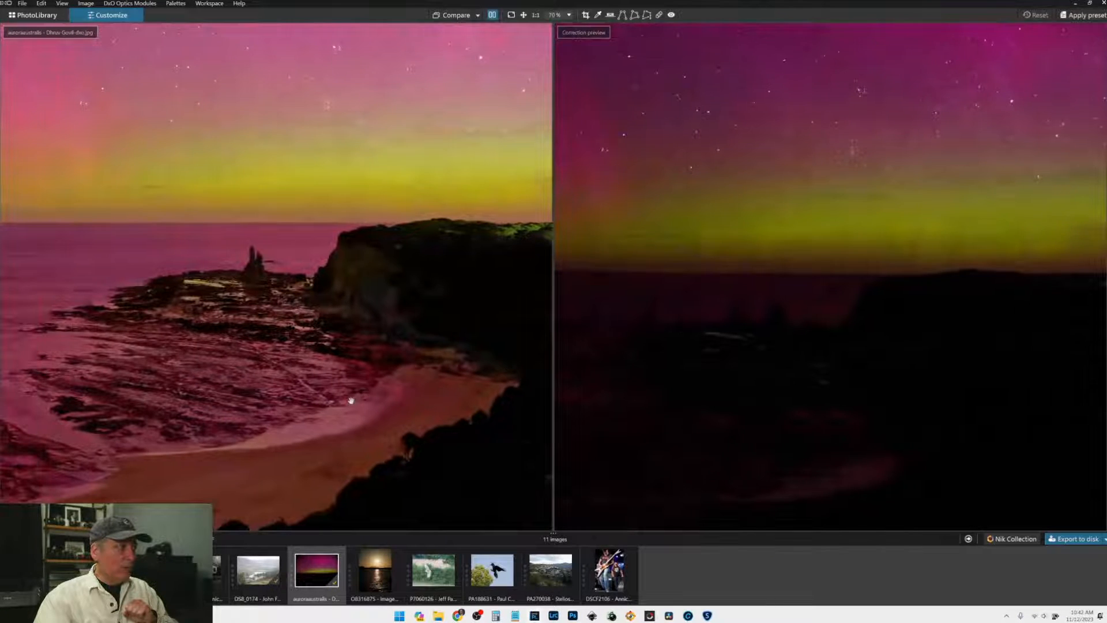
scroll(300, 389, down, 2)
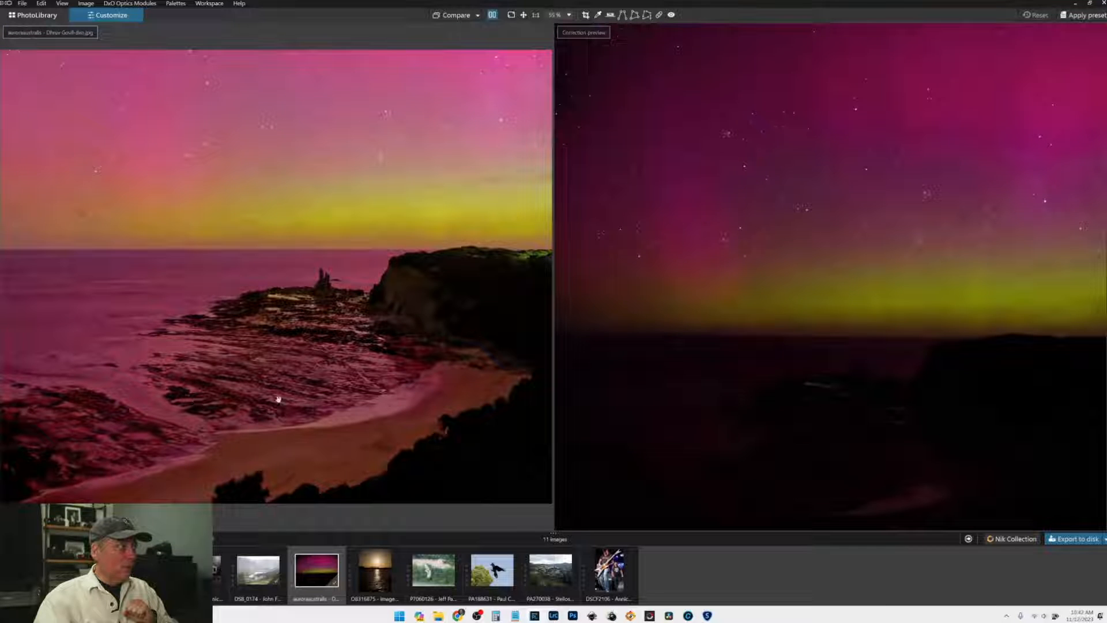
scroll(375, 333, down, 2)
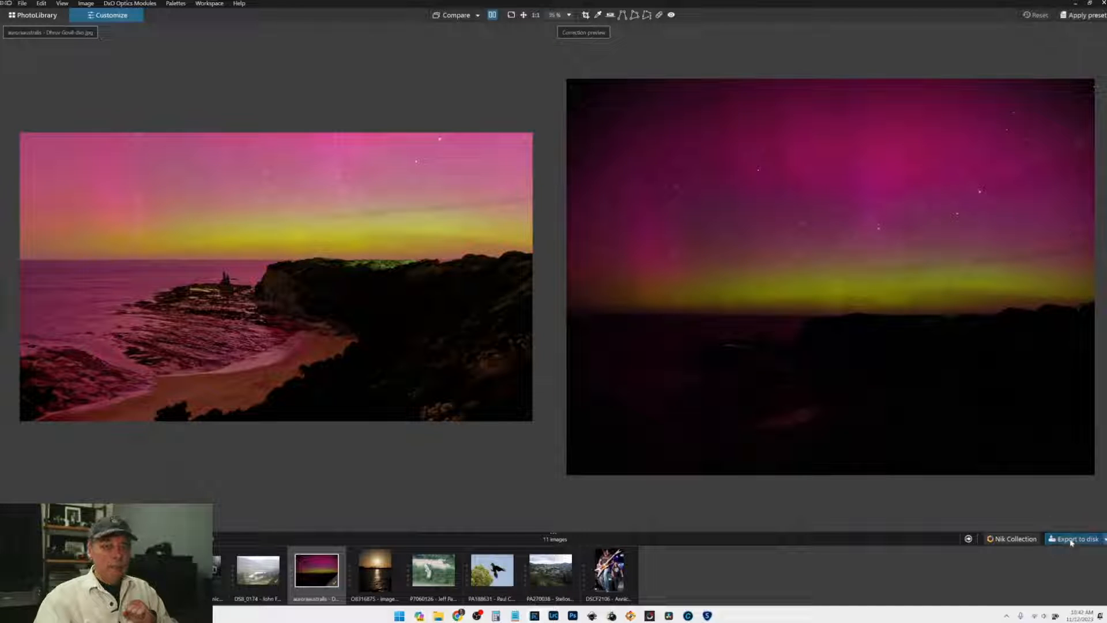
Step: Return the edited aurora photo to a single view and crop it to a 1 × 1 square around the rocks, cliff and beach
click(492, 15)
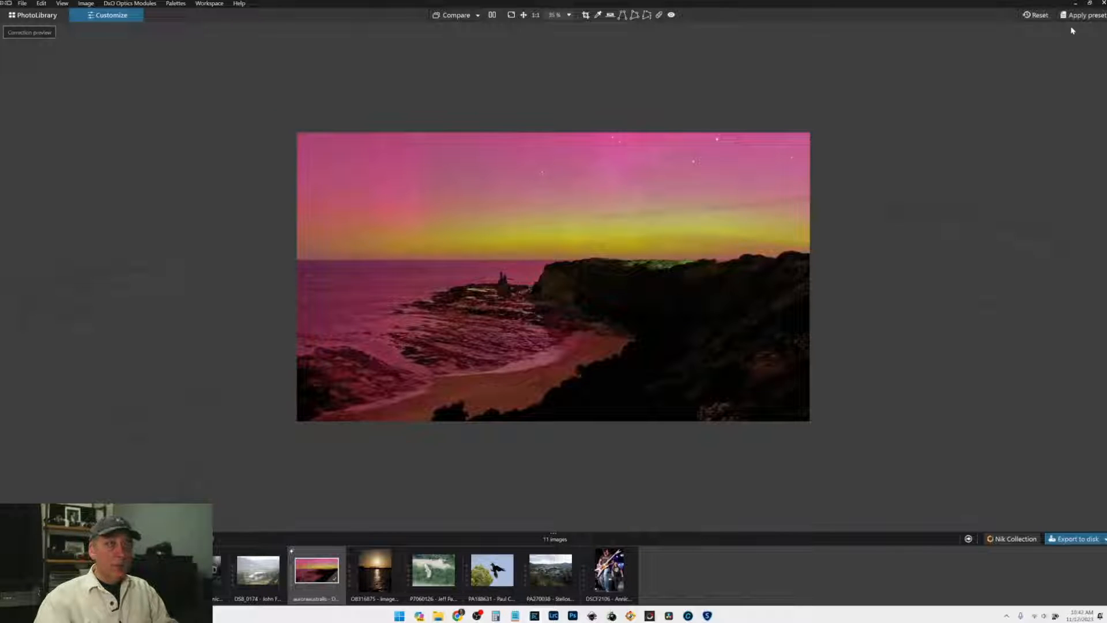
click(1104, 277)
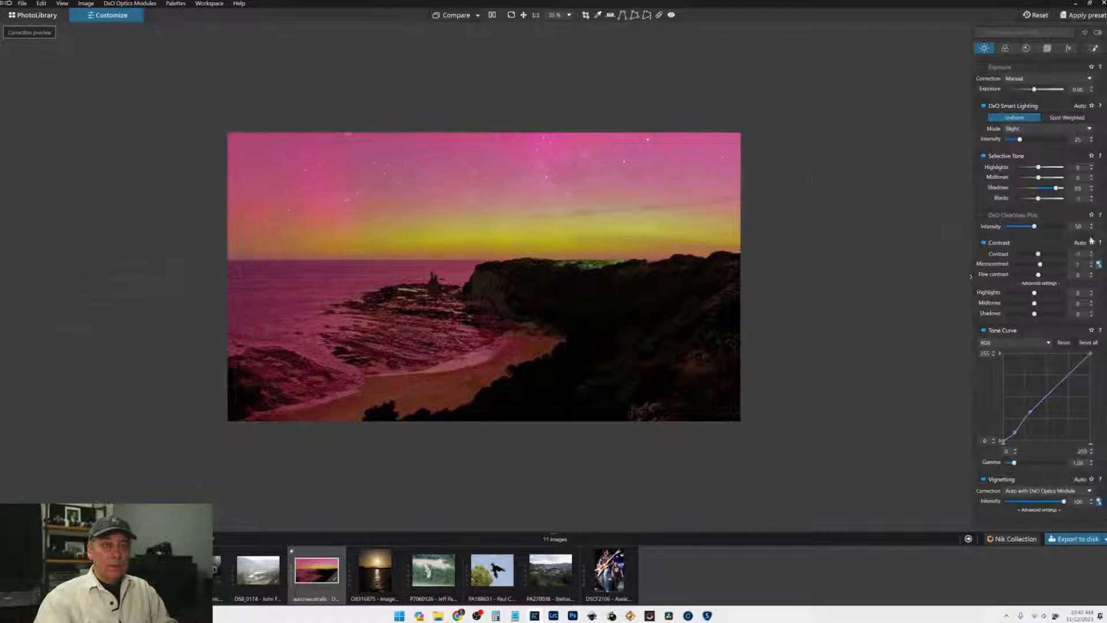
click(1047, 49)
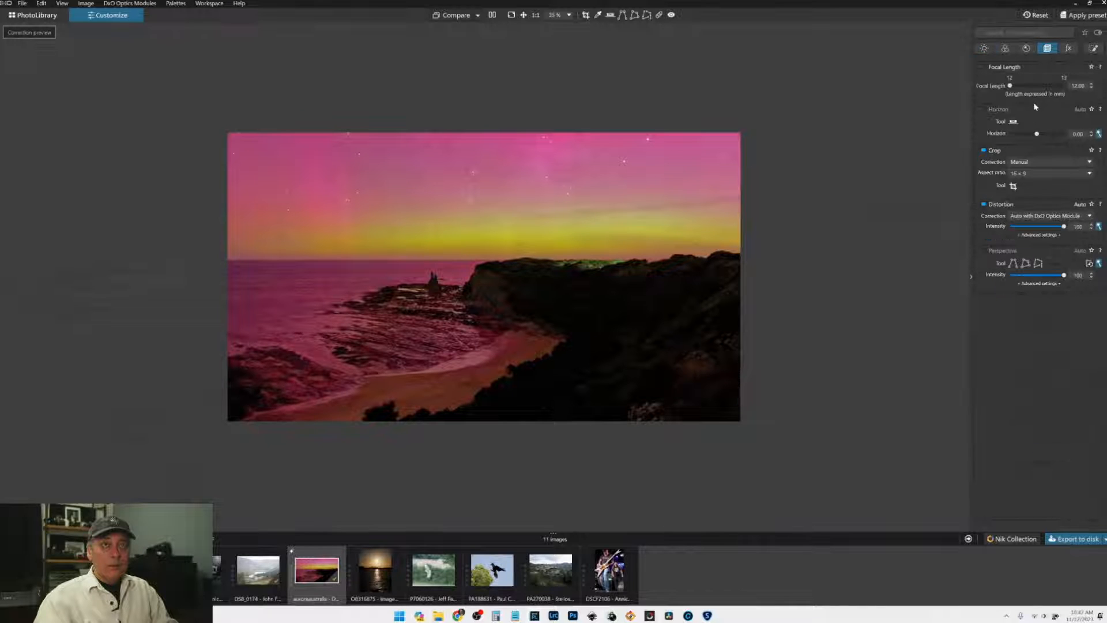
click(1030, 173)
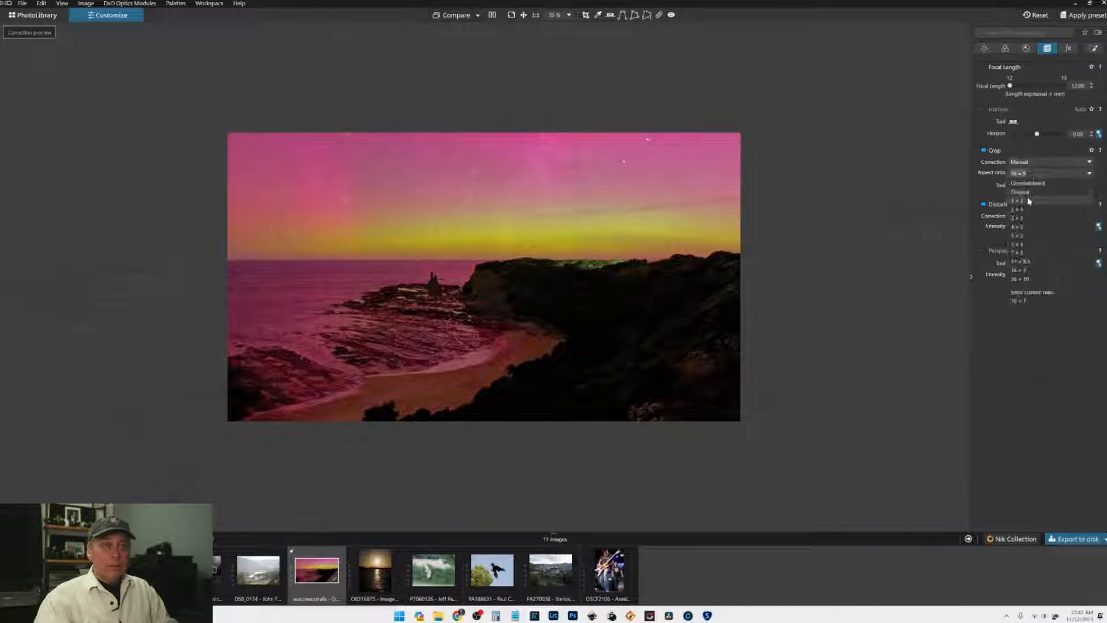
click(1018, 200)
click(1012, 185)
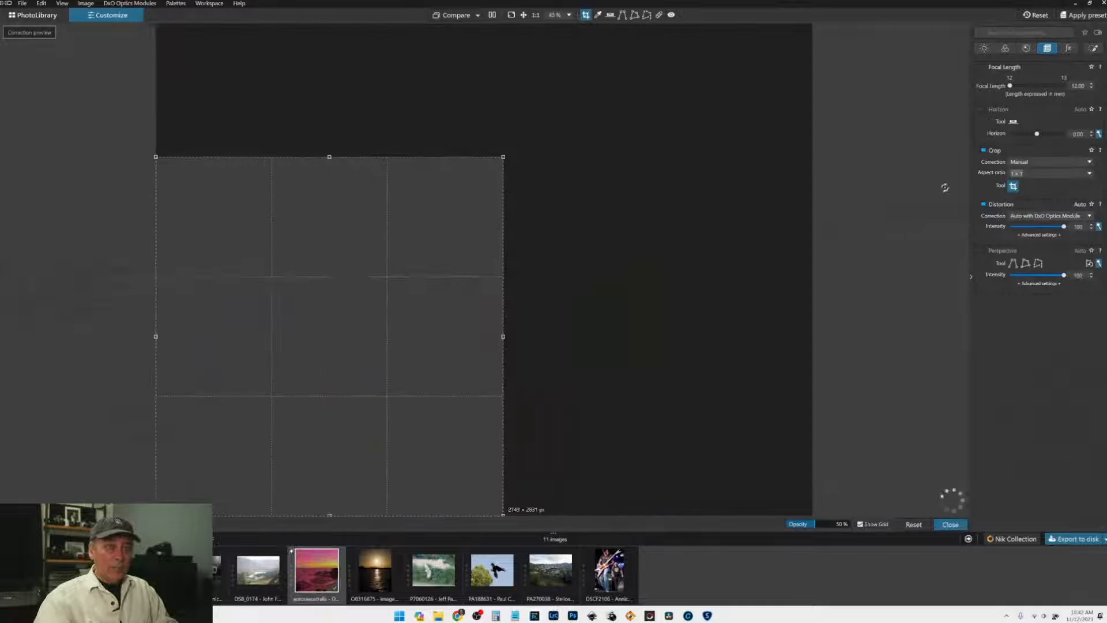
drag(440, 286, 569, 294)
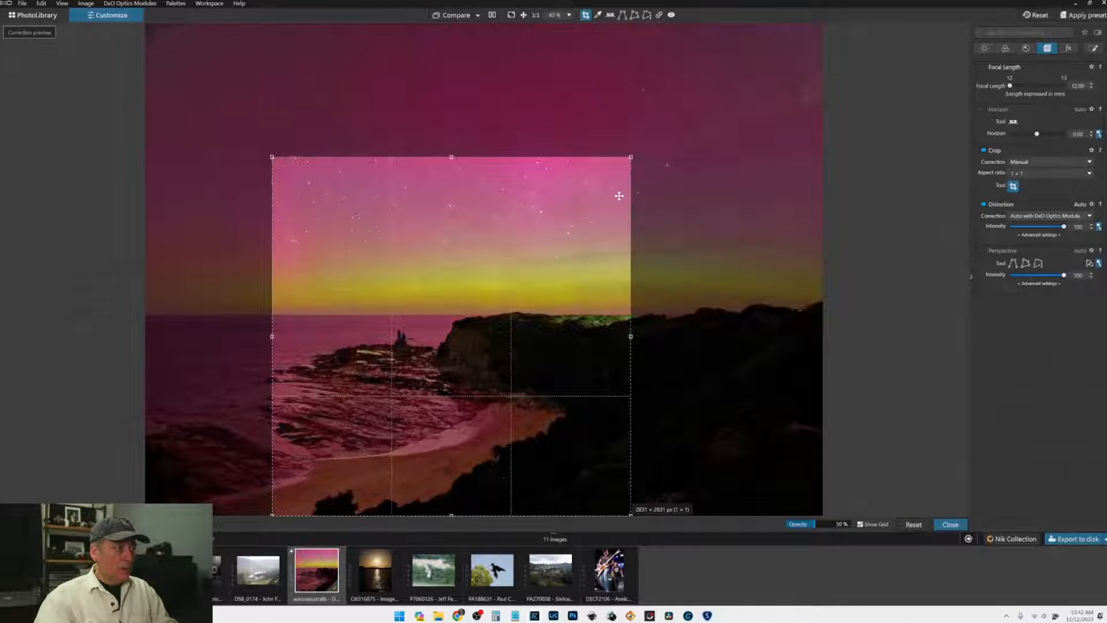
key(Return)
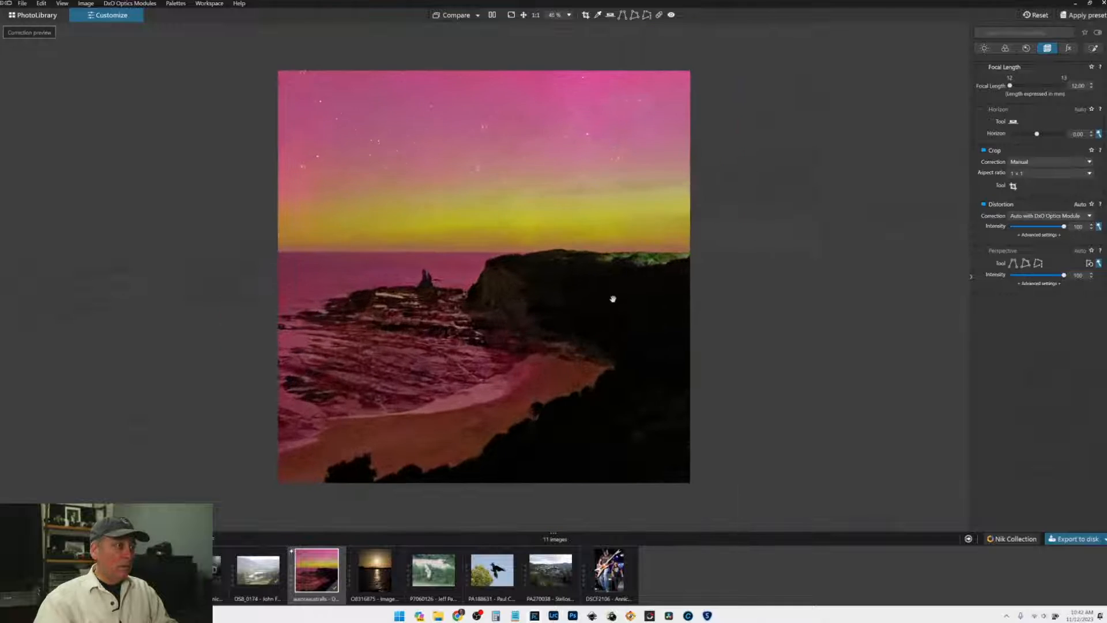
Step: Export the square aurora photo to disk as a JPEG at quality 92, adding 2 to the file name suffix
click(1058, 540)
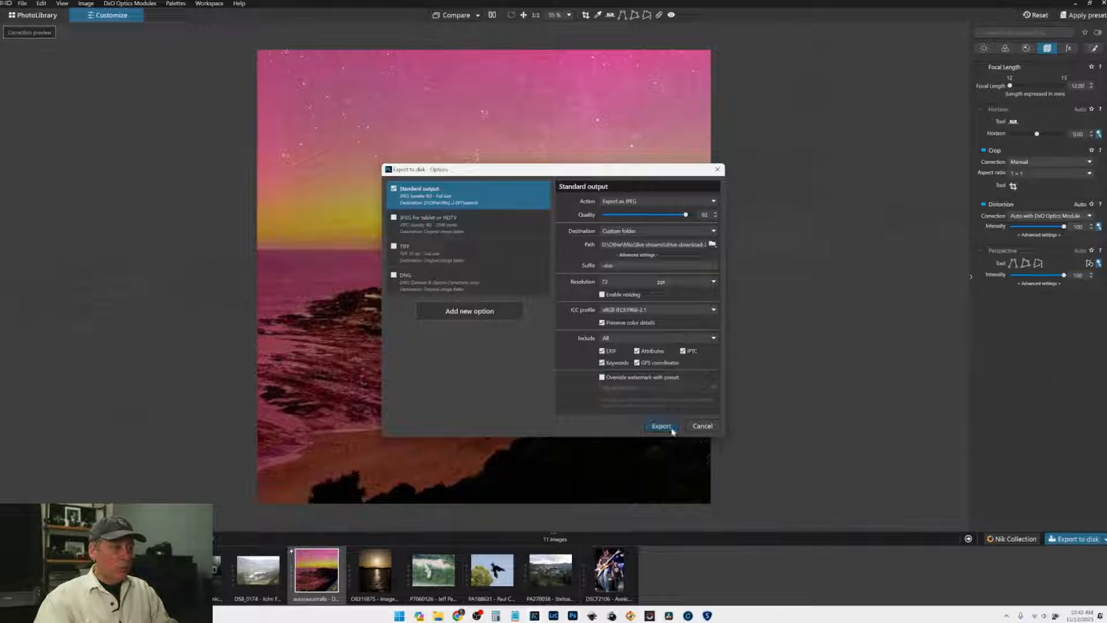
click(663, 267)
text(2)
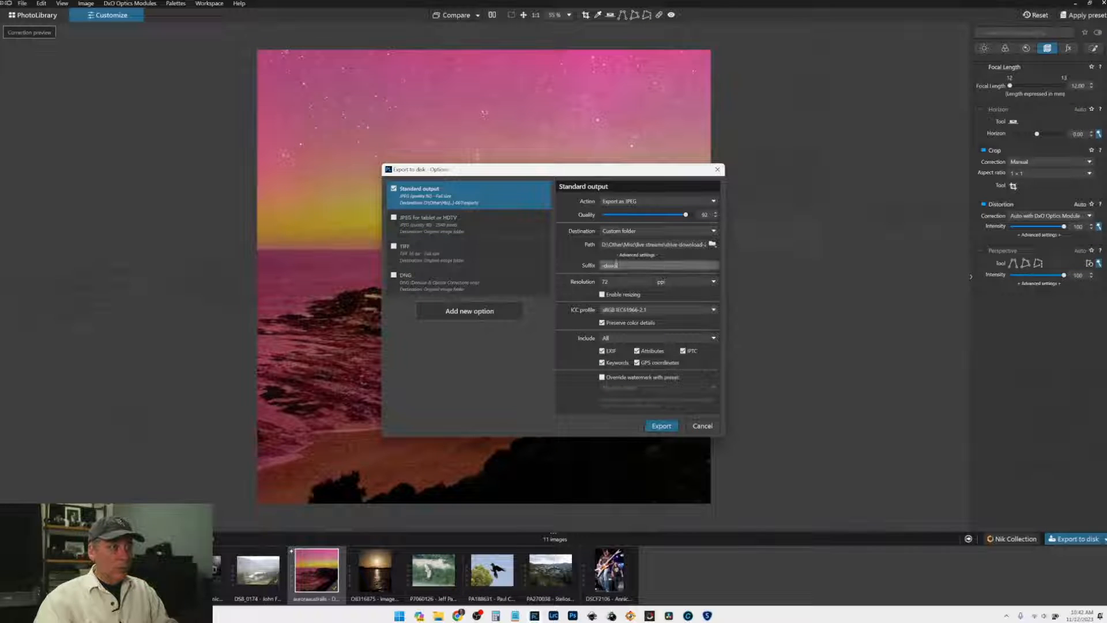
click(658, 425)
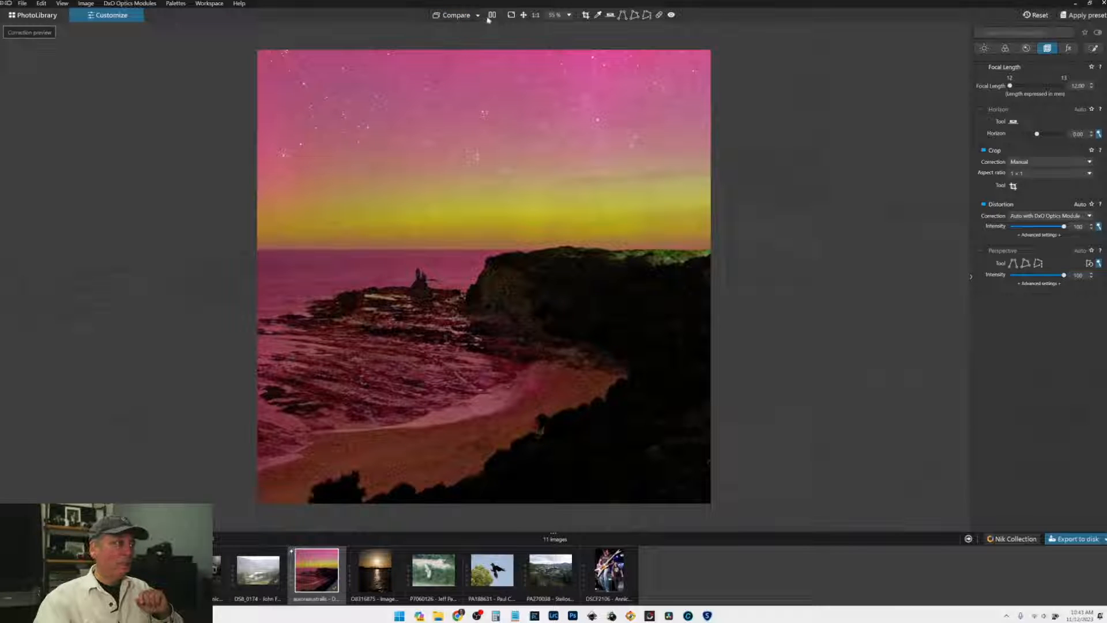
Step: Reset the aurora photo's corrections and show it side by side with the exported square version as the reference image, with the correction palettes hidden
click(1036, 15)
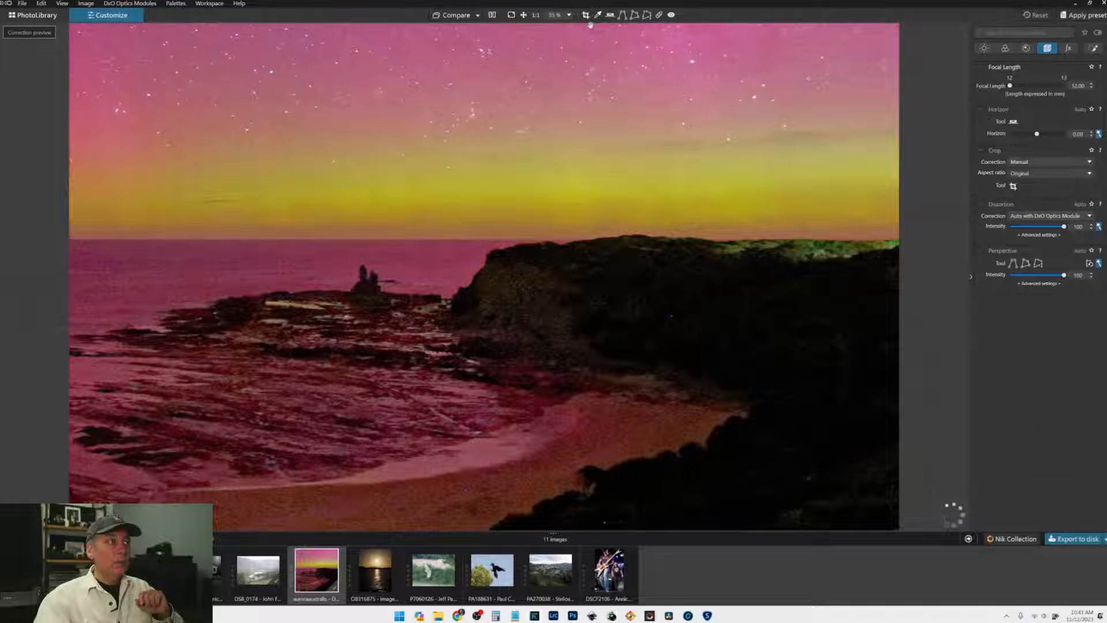
click(492, 15)
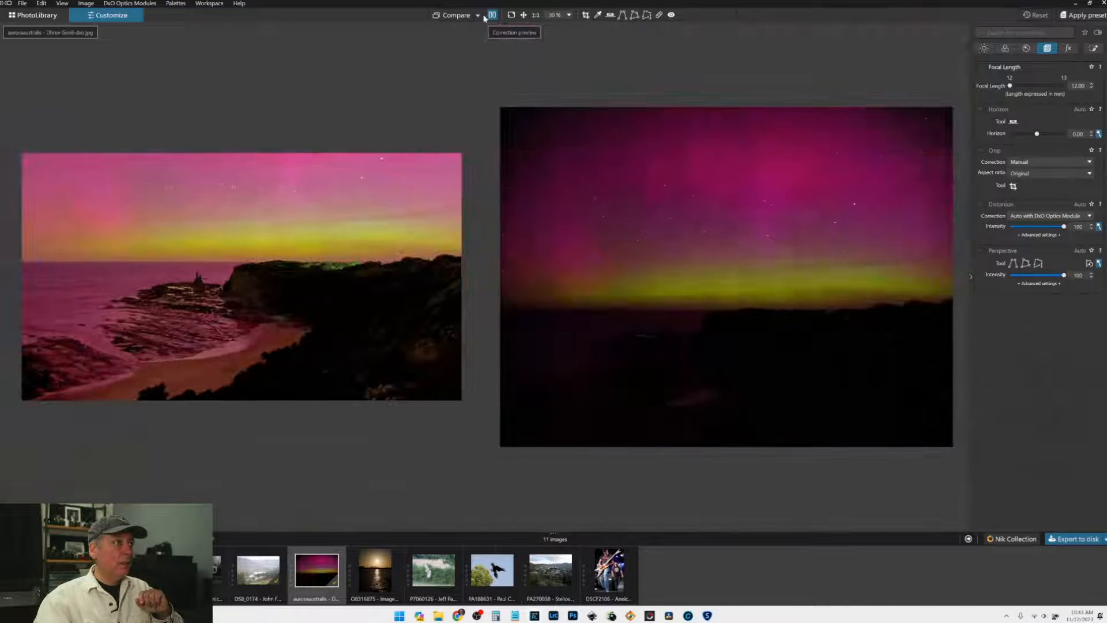
click(482, 15)
click(488, 74)
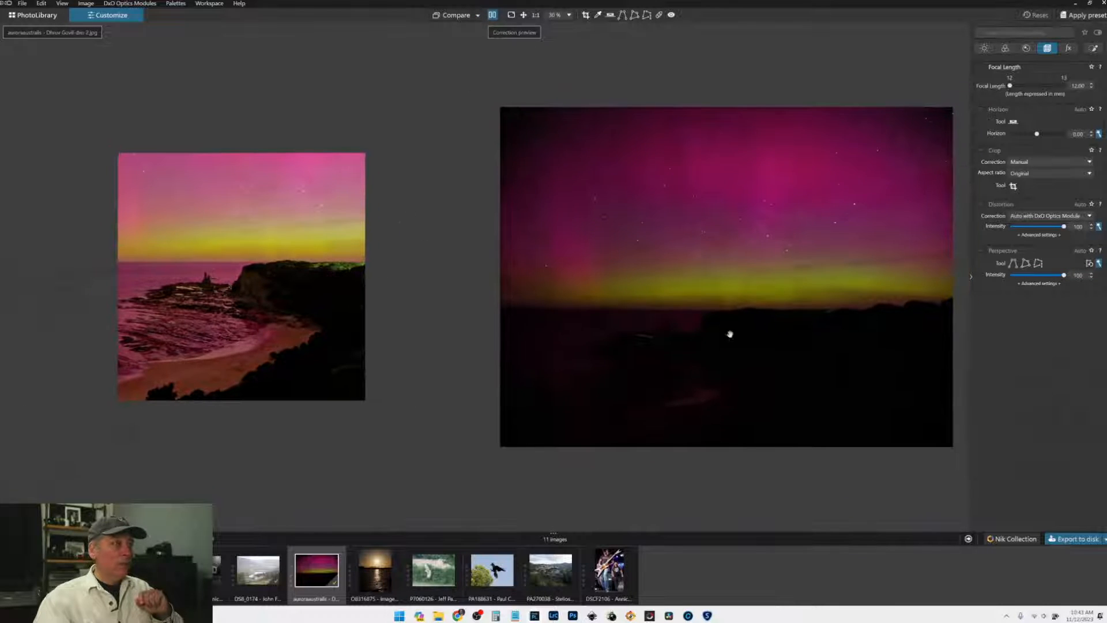
click(970, 277)
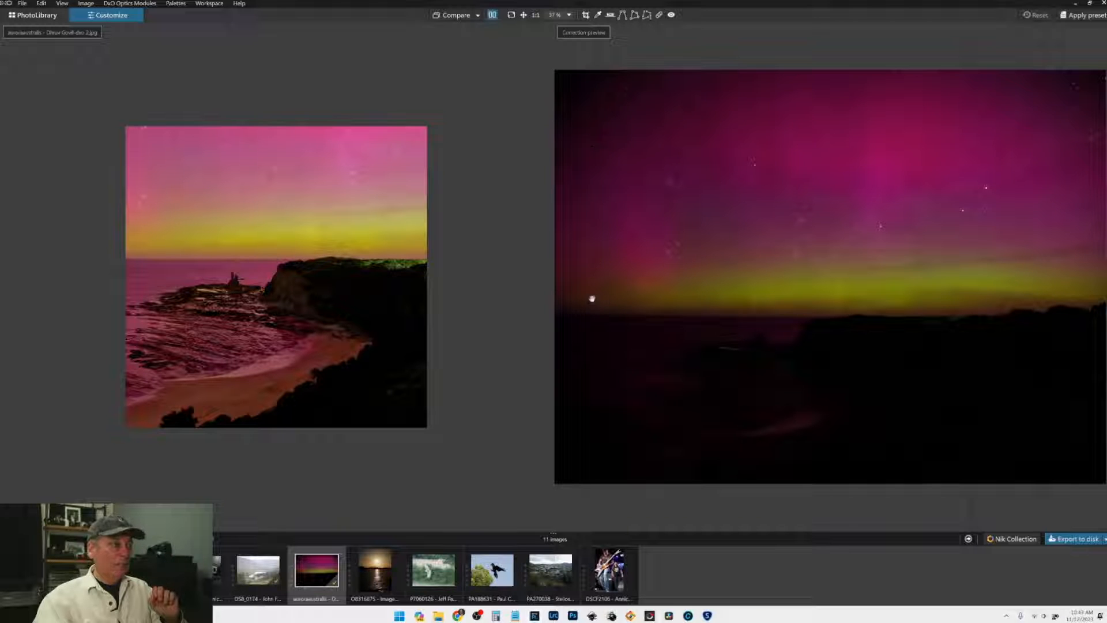
Step: Examine the exported square version against the unedited photo, first side by side and then alone as the full-view comparison image
scroll(991, 299, down, 1)
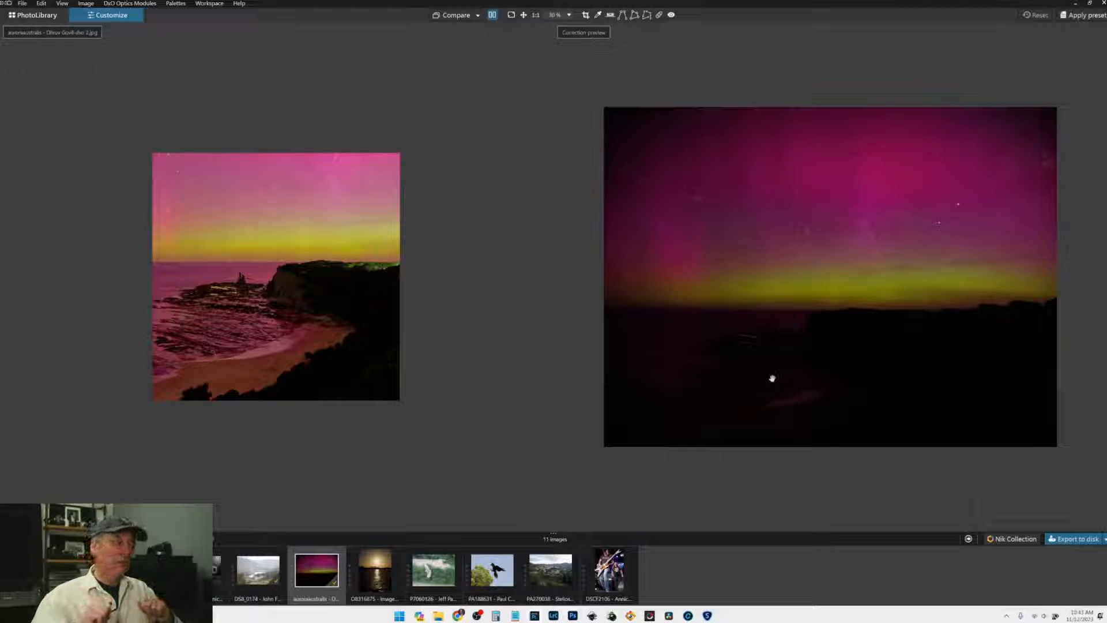
scroll(166, 360, up, 1)
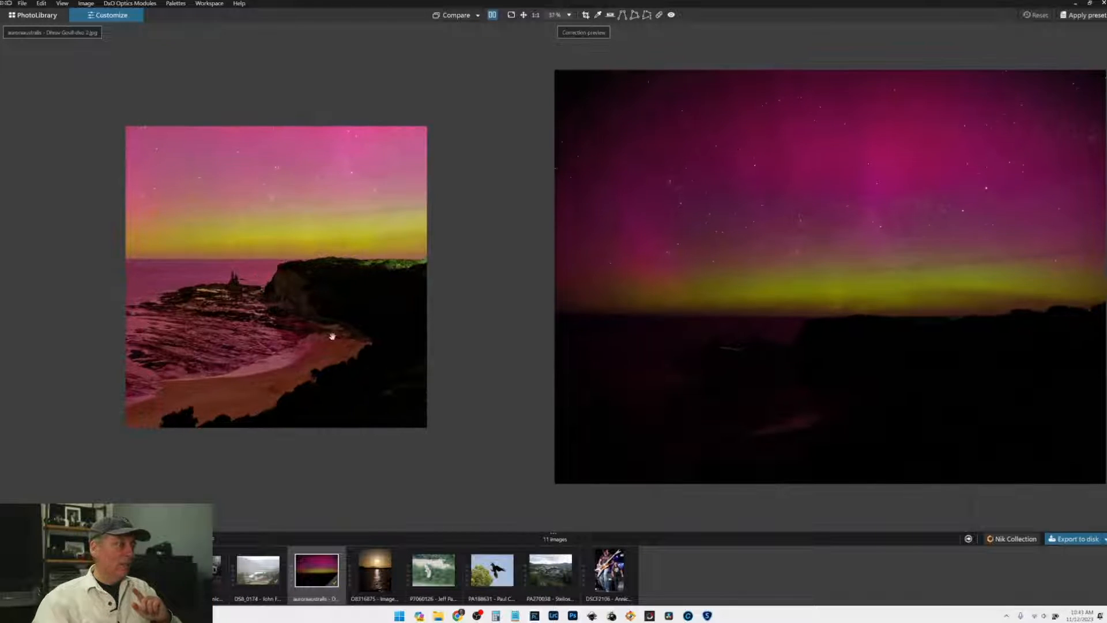
scroll(278, 301, up, 1)
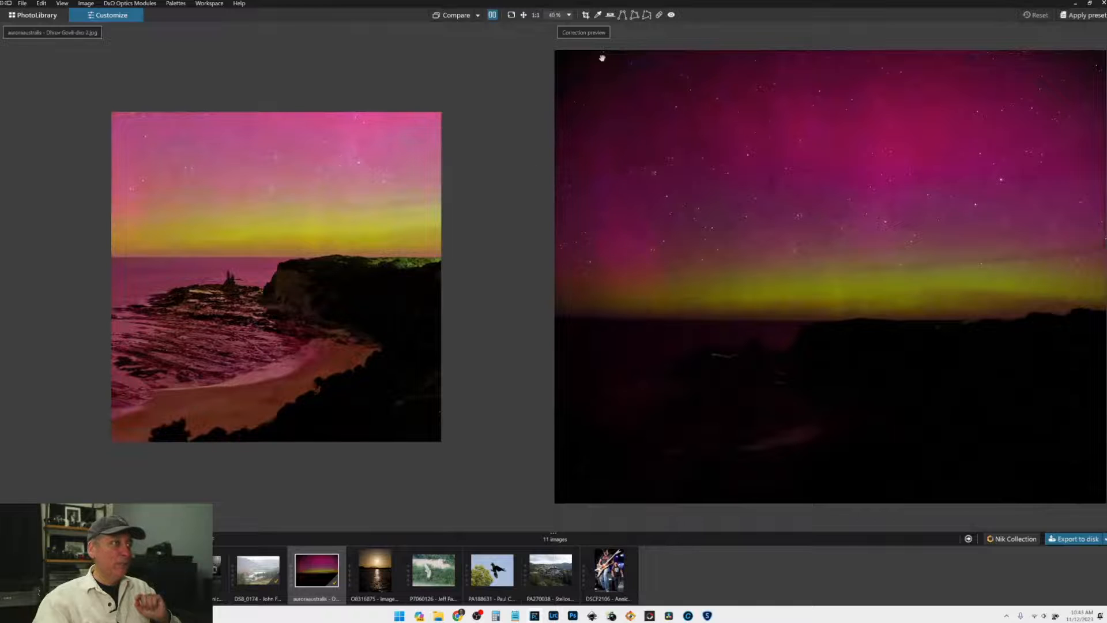
click(492, 15)
click(462, 18)
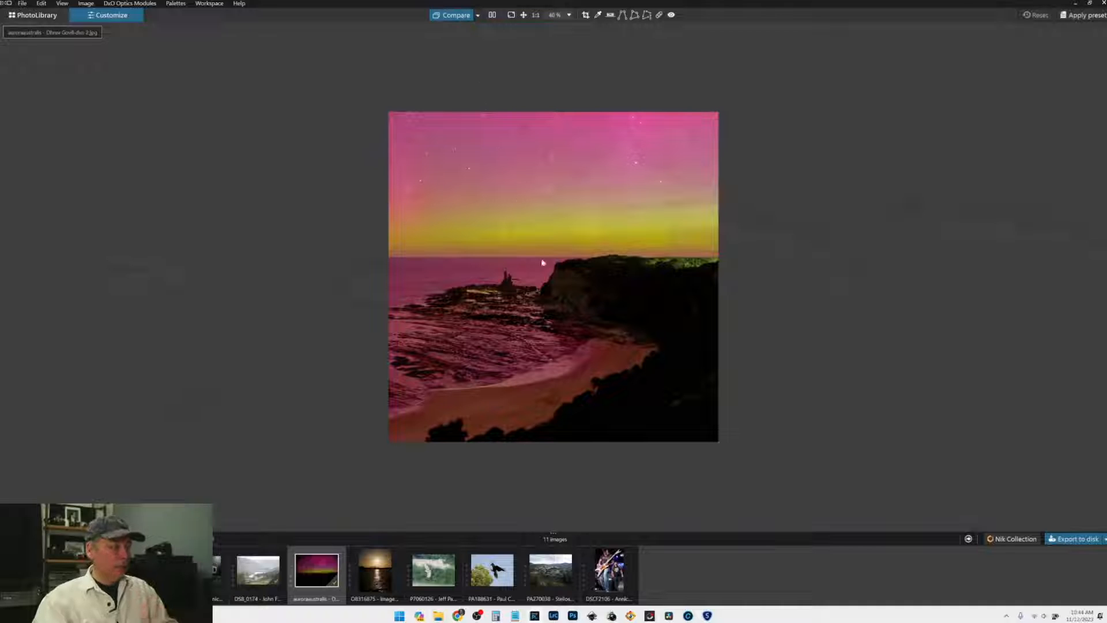
scroll(545, 254, up, 3)
scroll(545, 253, down, 1)
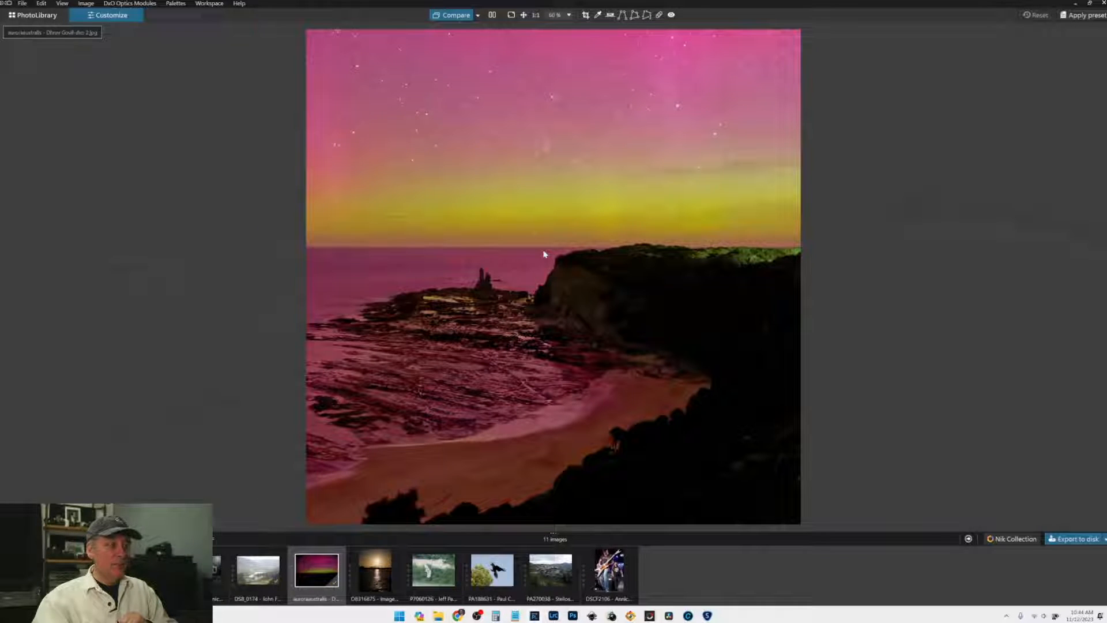
key(d)
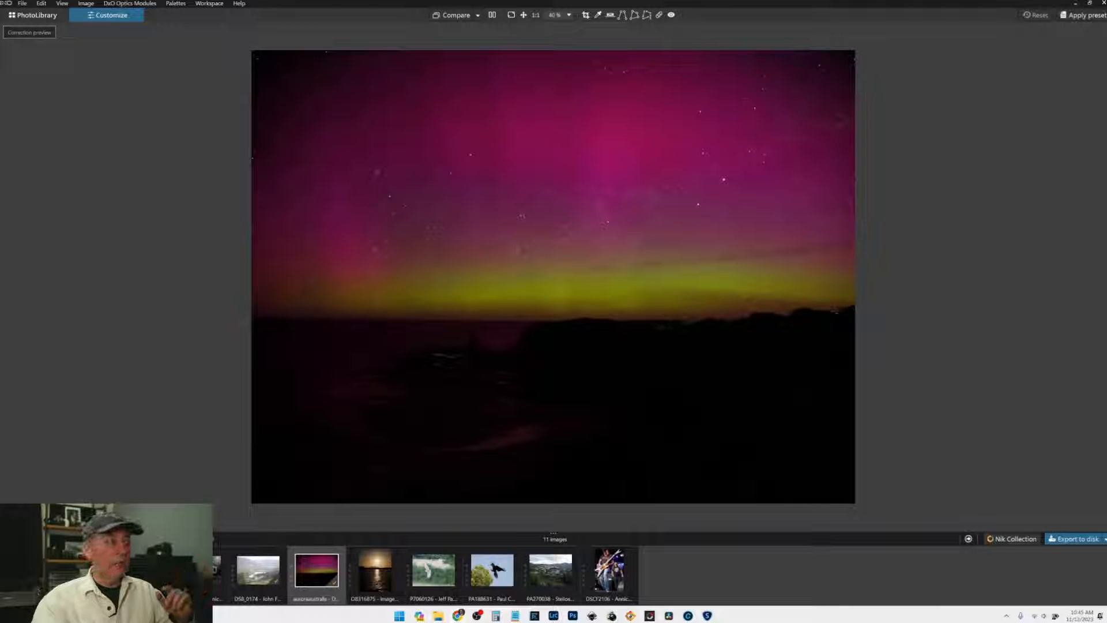
Step: Inspect the noise and stars in the unedited aurora sky at high magnification, then return to the whole photo
click(617, 199)
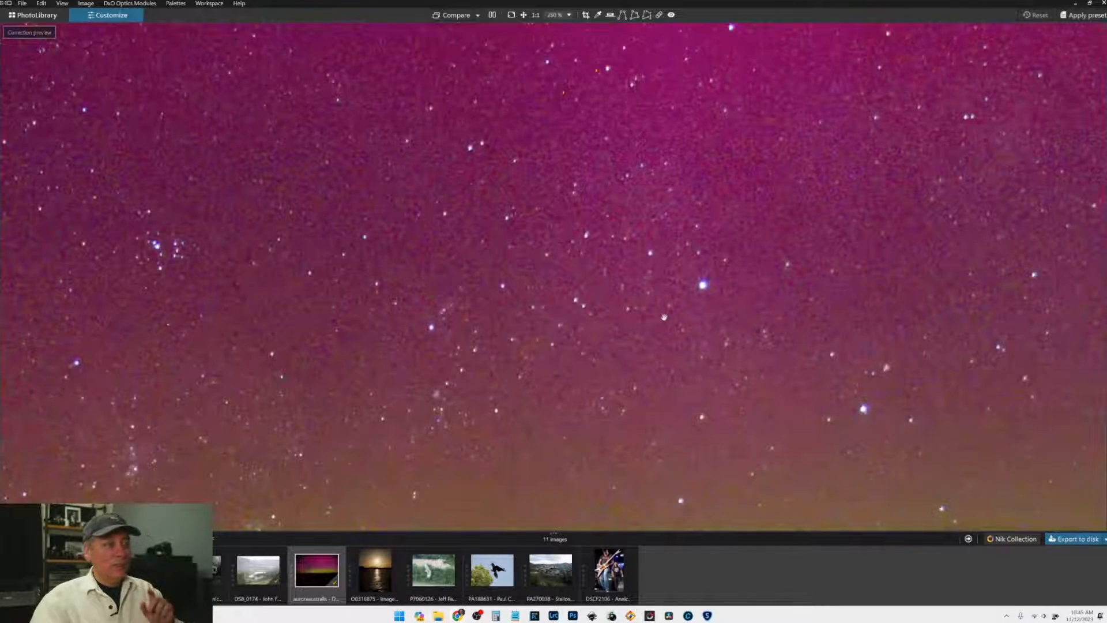
scroll(691, 337, up, 2)
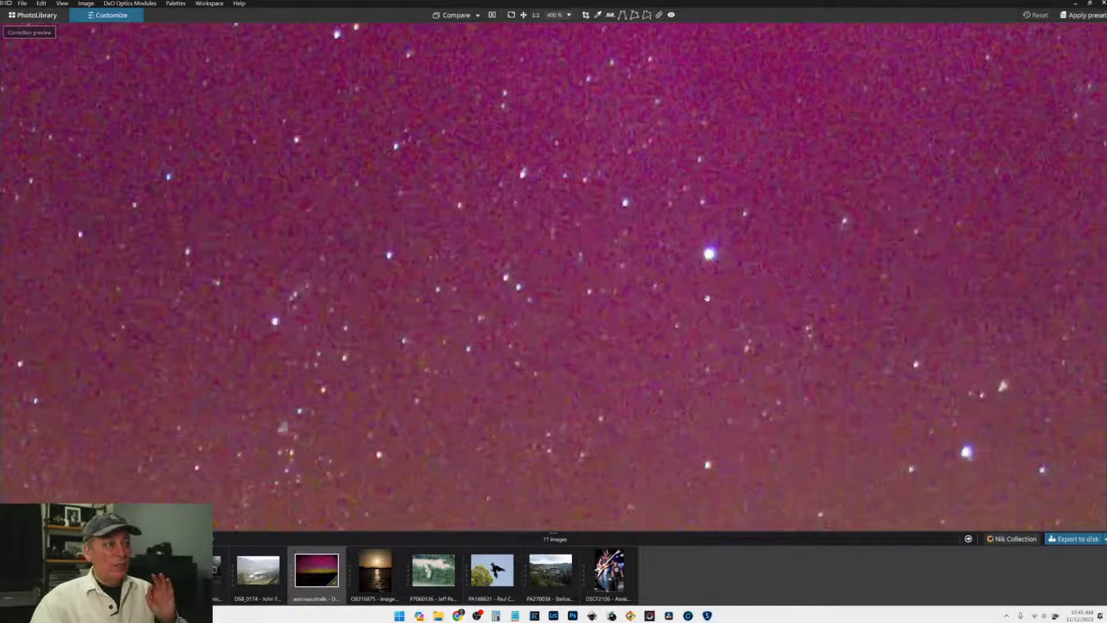
scroll(498, 283, up, 2)
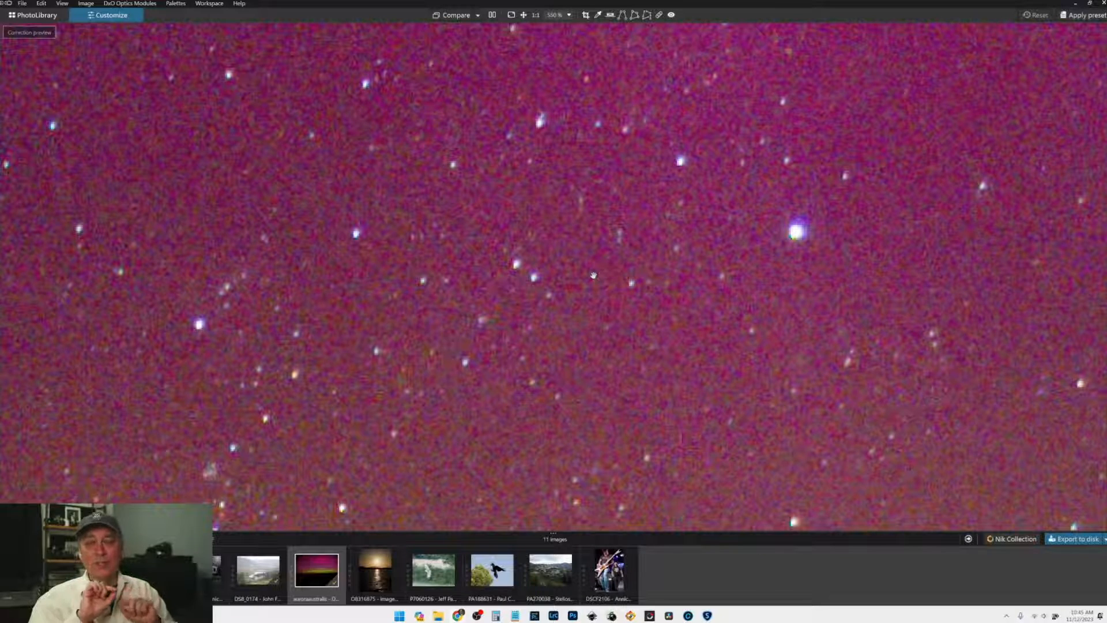
scroll(593, 274, down, 10)
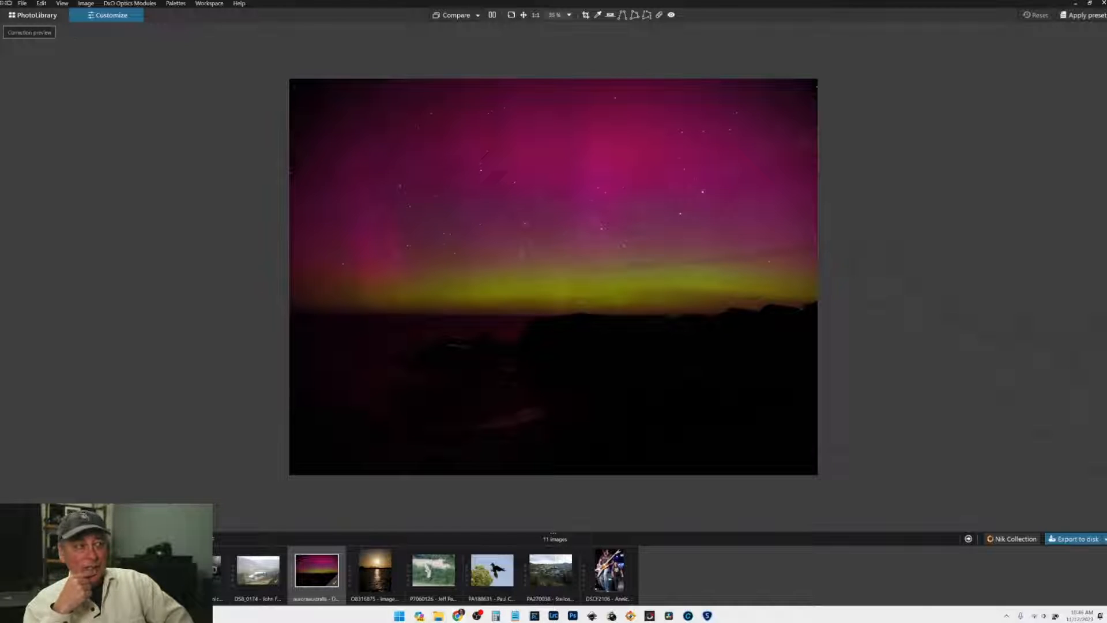
Step: Switch the view back and forth between the unedited aurora photo and the exported square version to compare them
click(447, 20)
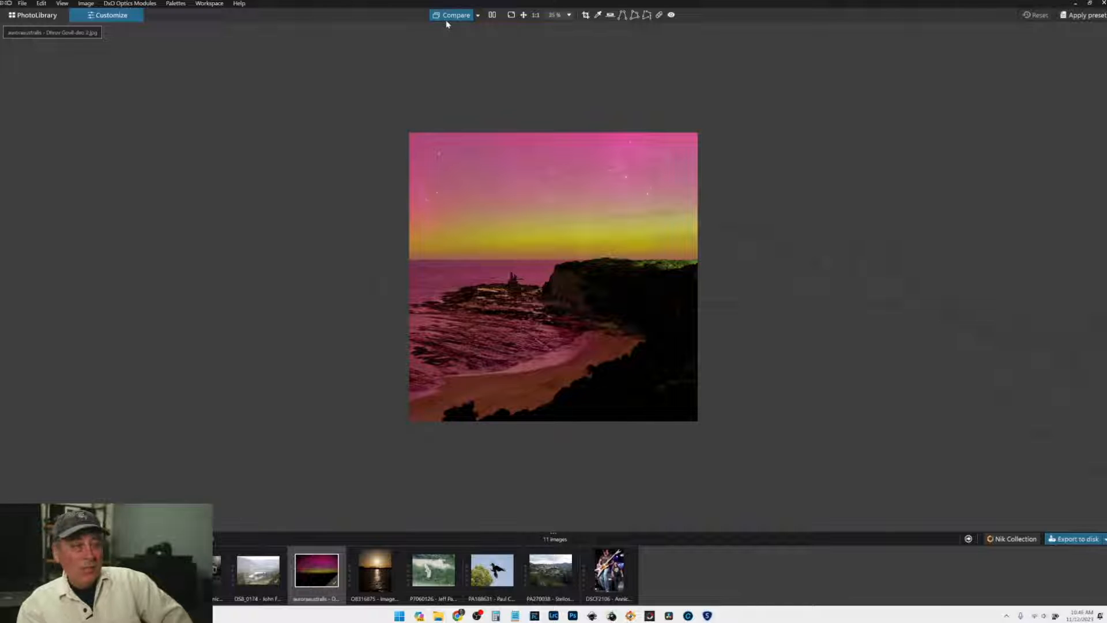
click(447, 24)
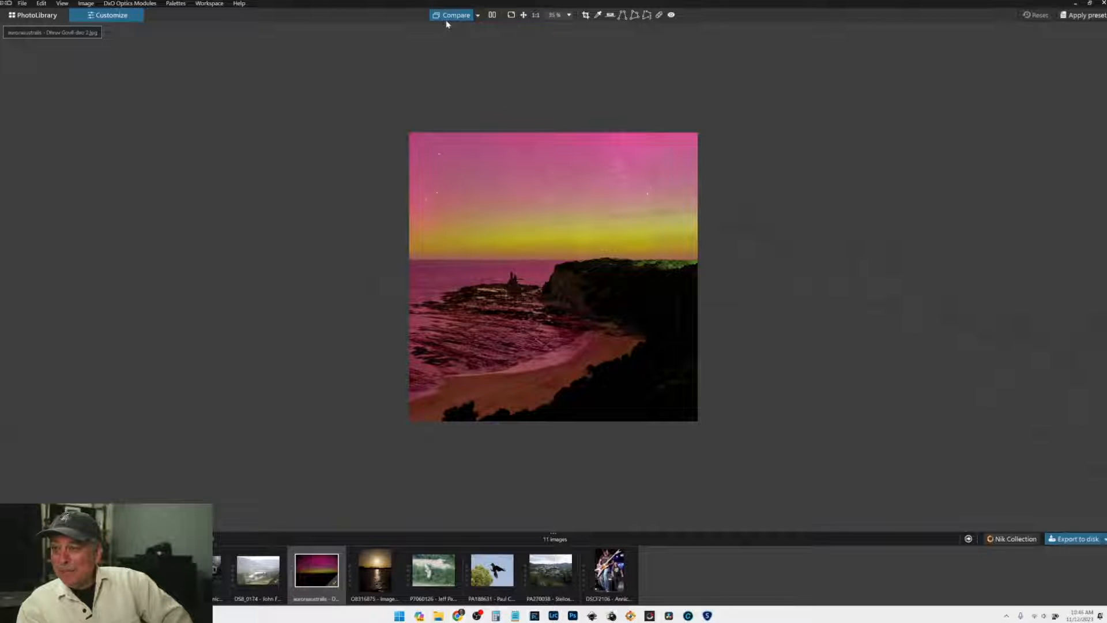
click(447, 24)
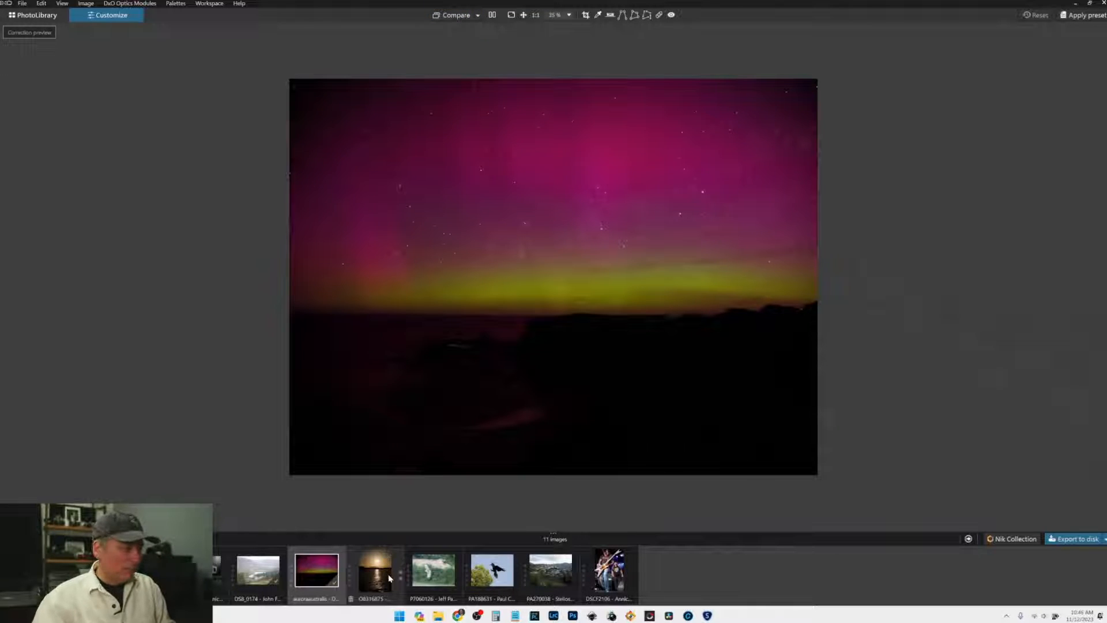
Step: Open the sunset-over-water photo with the correction palettes shown and apply the custom default preset from the general purpose presets
mouse_move(382, 575)
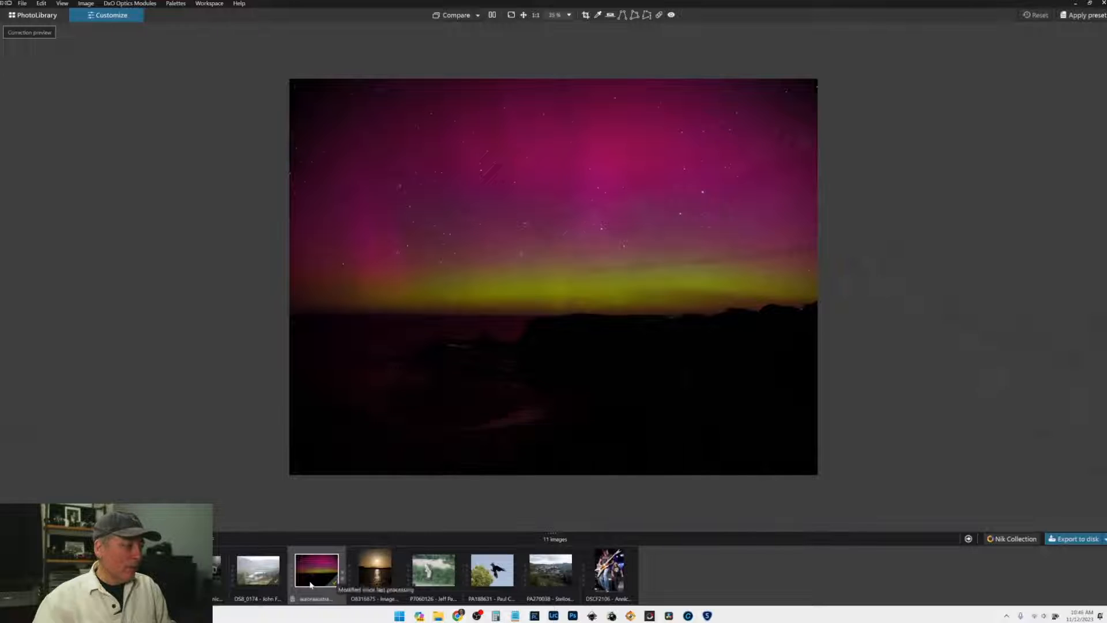
click(380, 580)
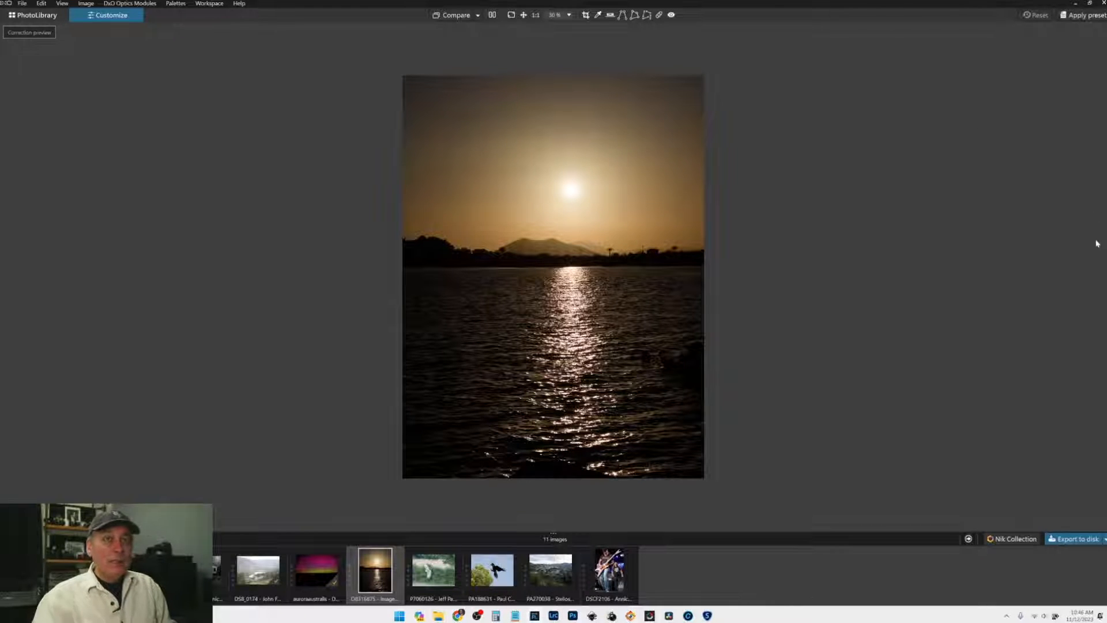
click(1104, 276)
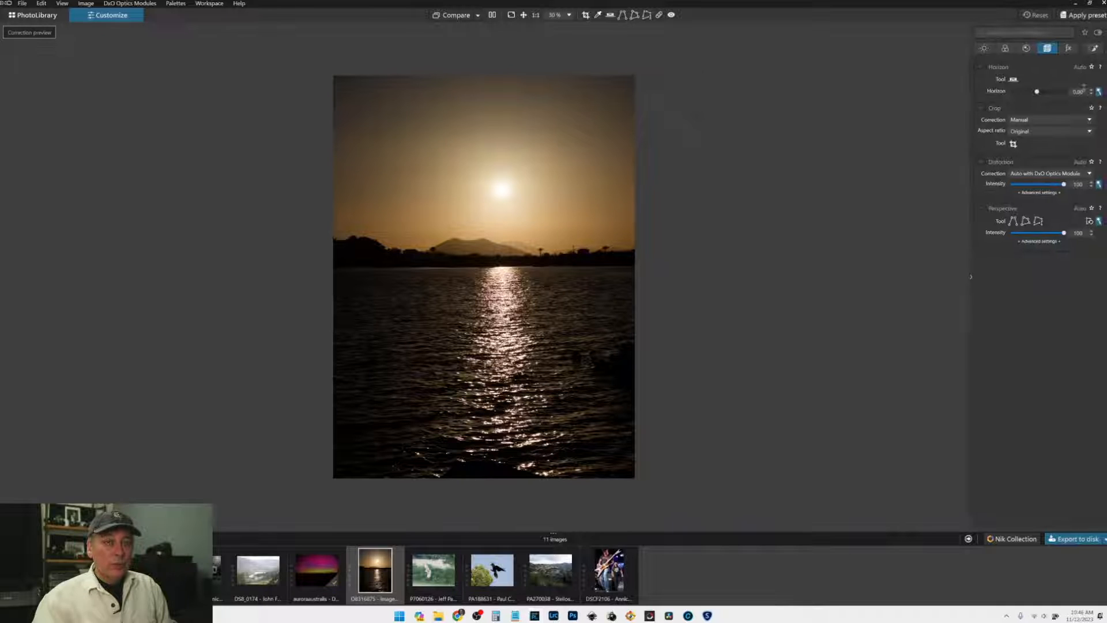
click(1084, 15)
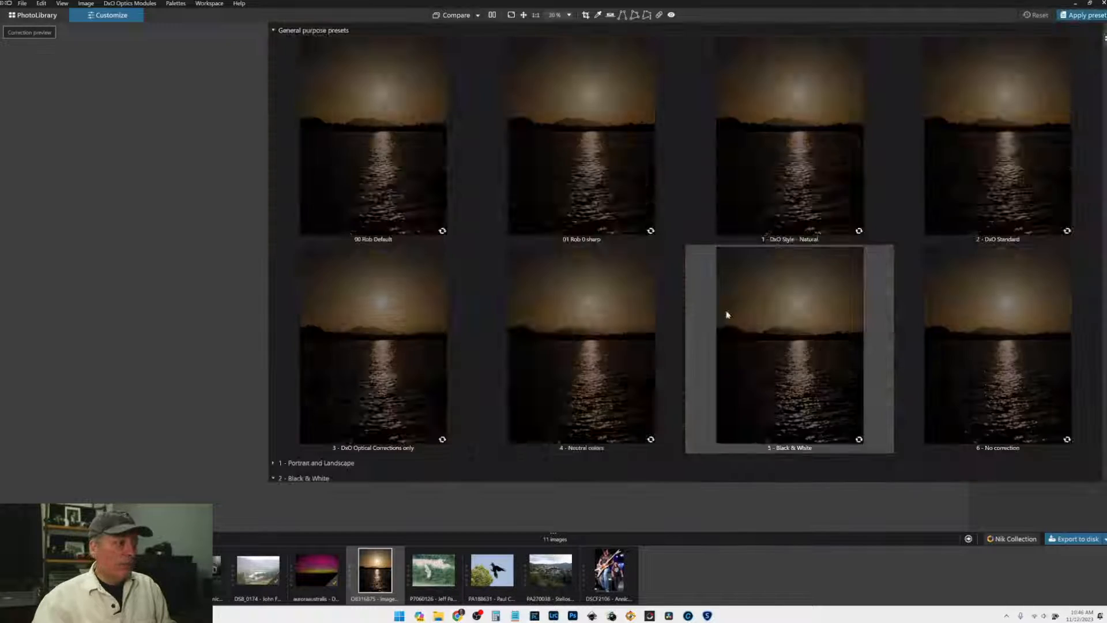
double_click(392, 187)
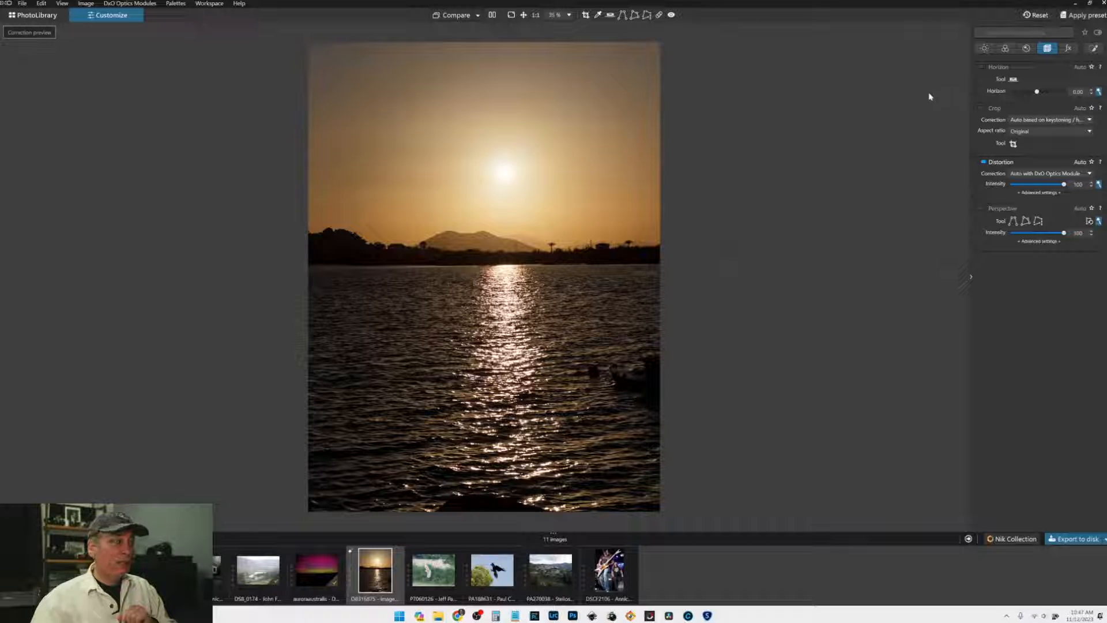
Step: Set the sunset photo's RAW white balance to Daylight
click(1004, 49)
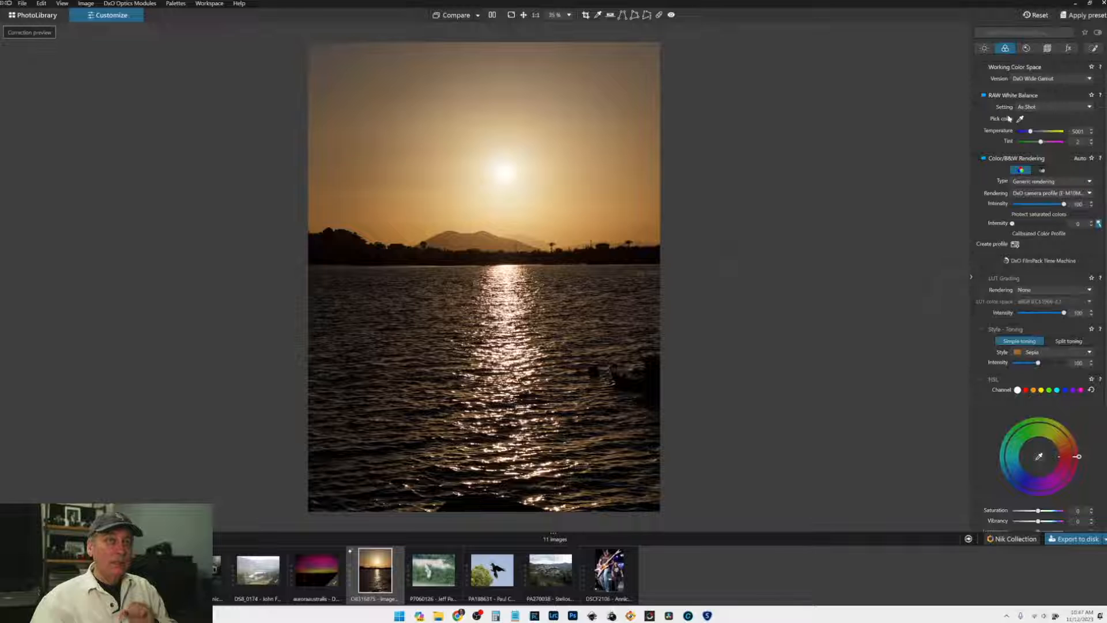
click(1038, 107)
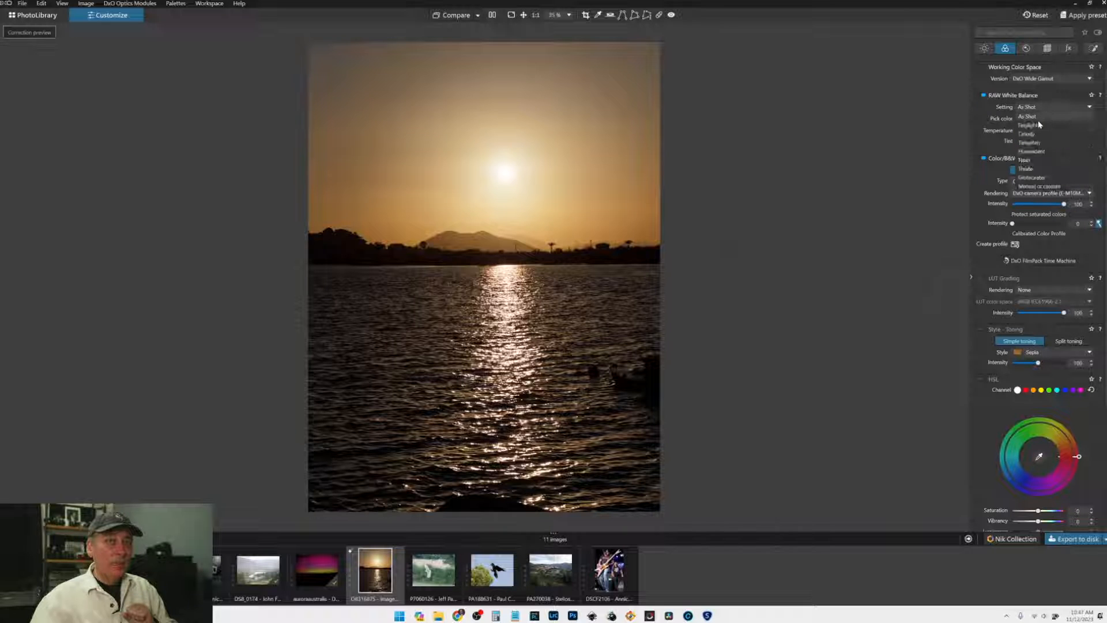
click(1039, 125)
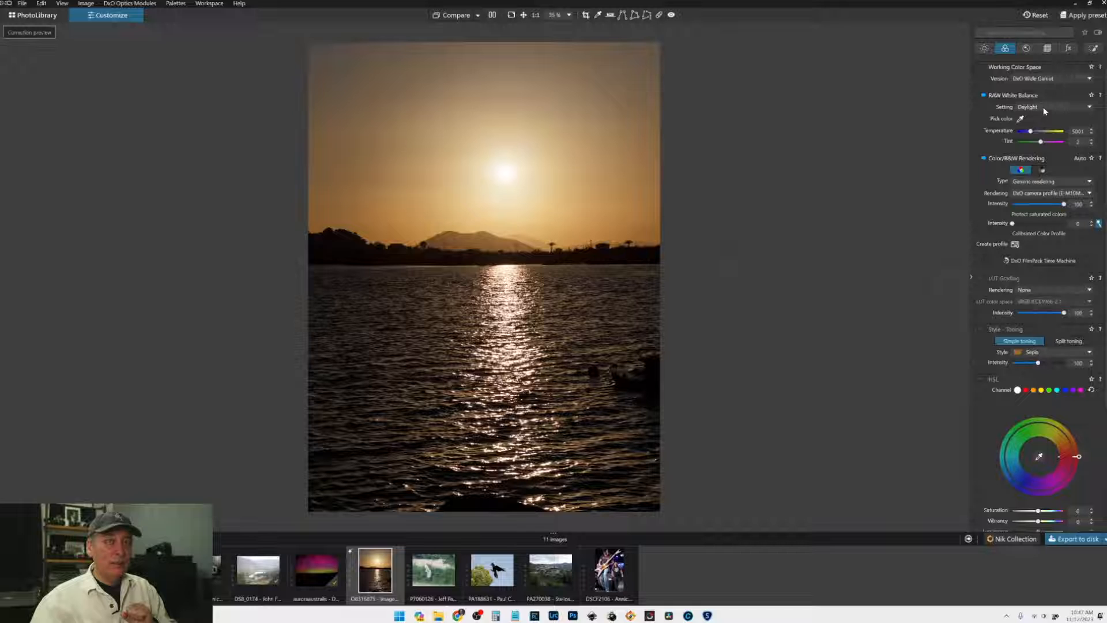
Step: Try the Cloudy white balance on the sunset photo and return the setting to Daylight
click(1045, 108)
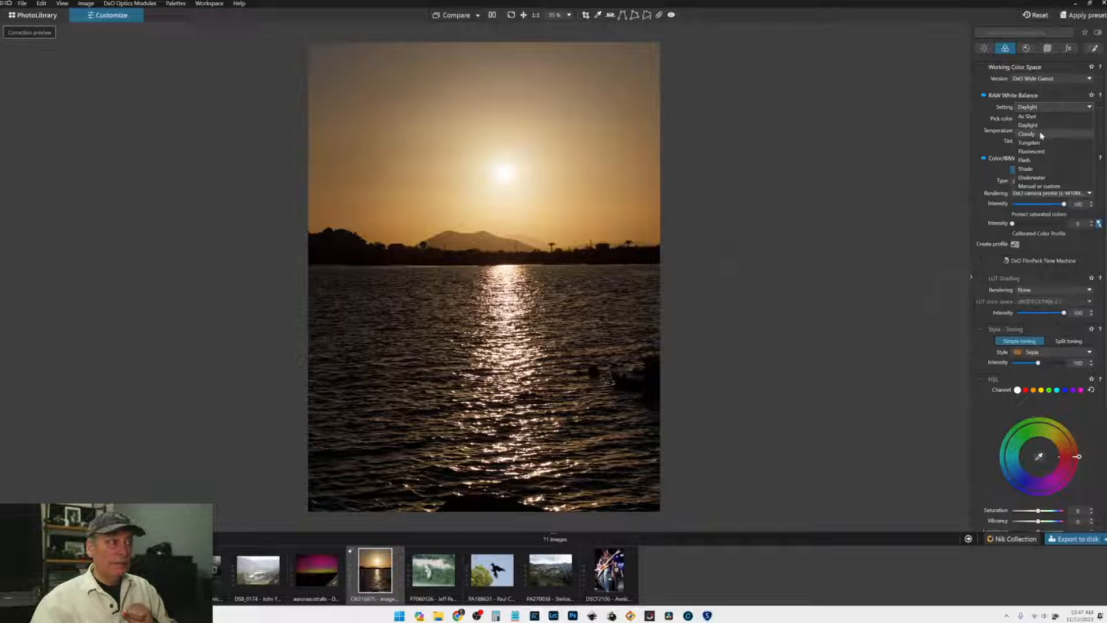
click(1041, 134)
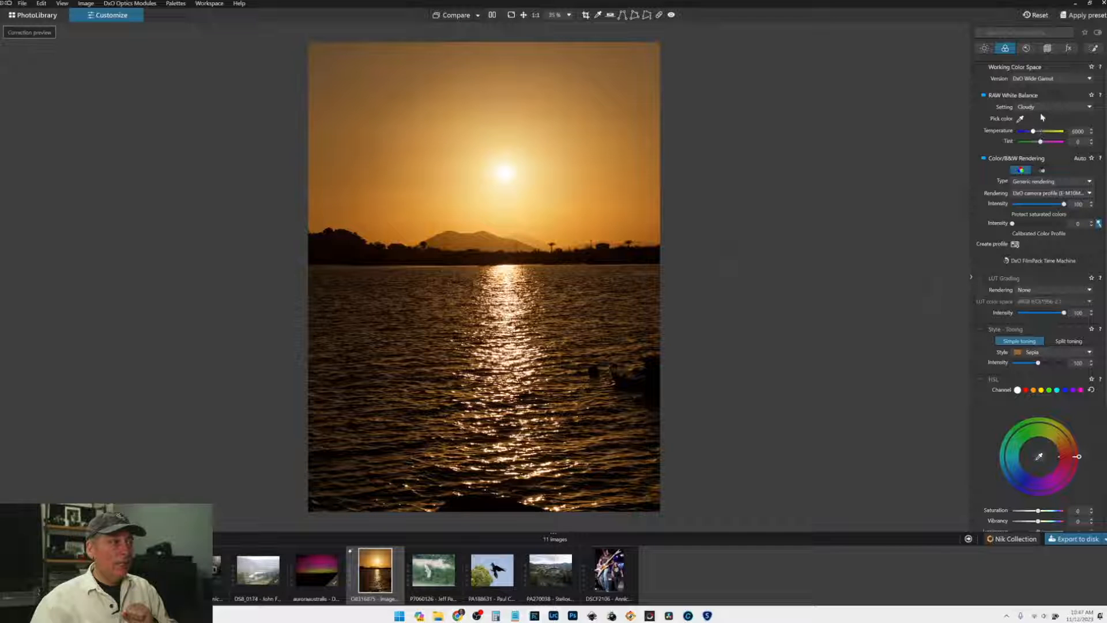
click(1042, 110)
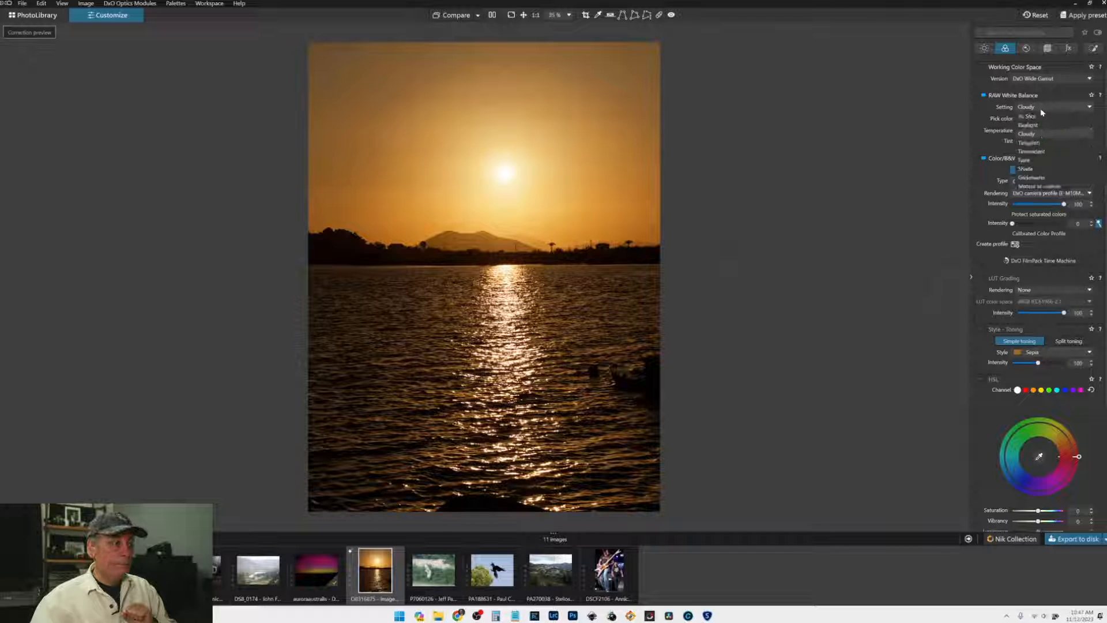
click(1040, 124)
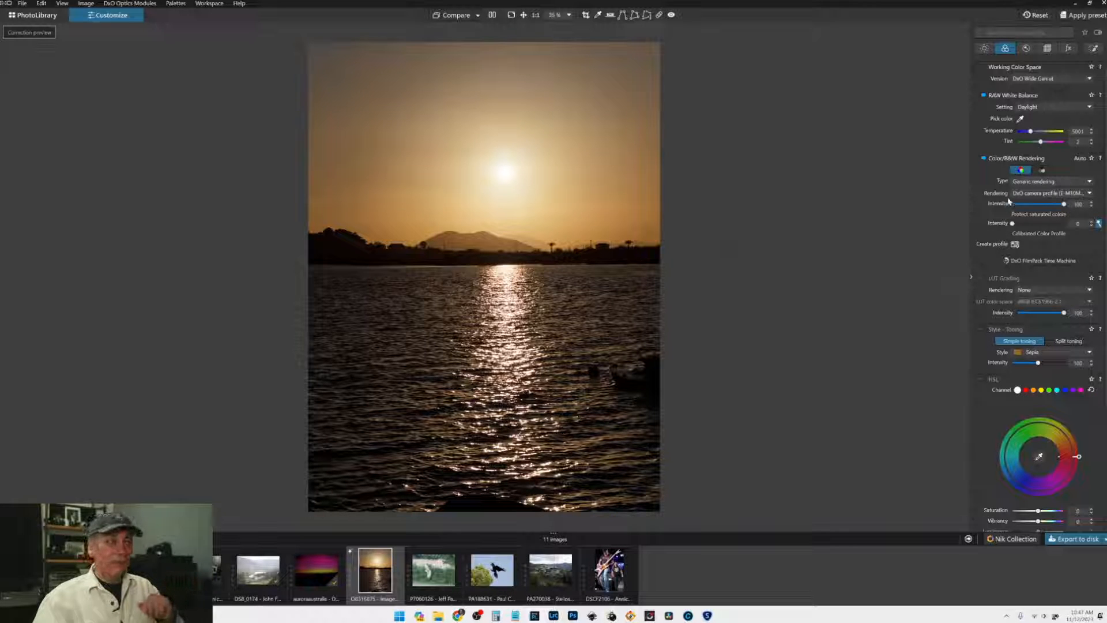
Step: Render the sunset photo in black and white and enable DxO ClearView Plus at an intensity of 18
click(1035, 171)
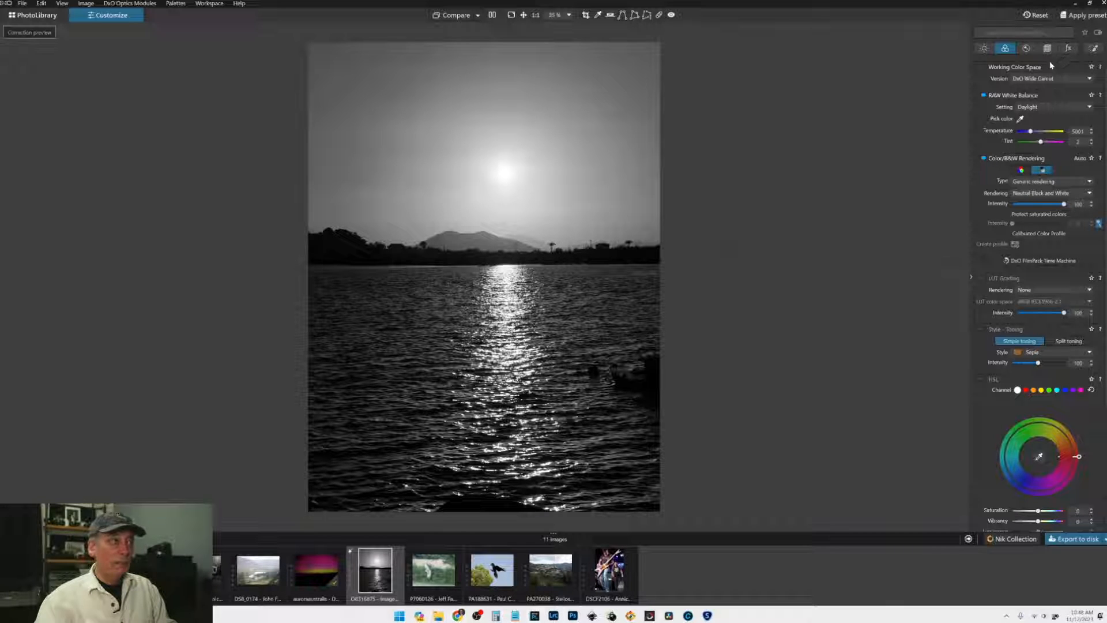
click(984, 48)
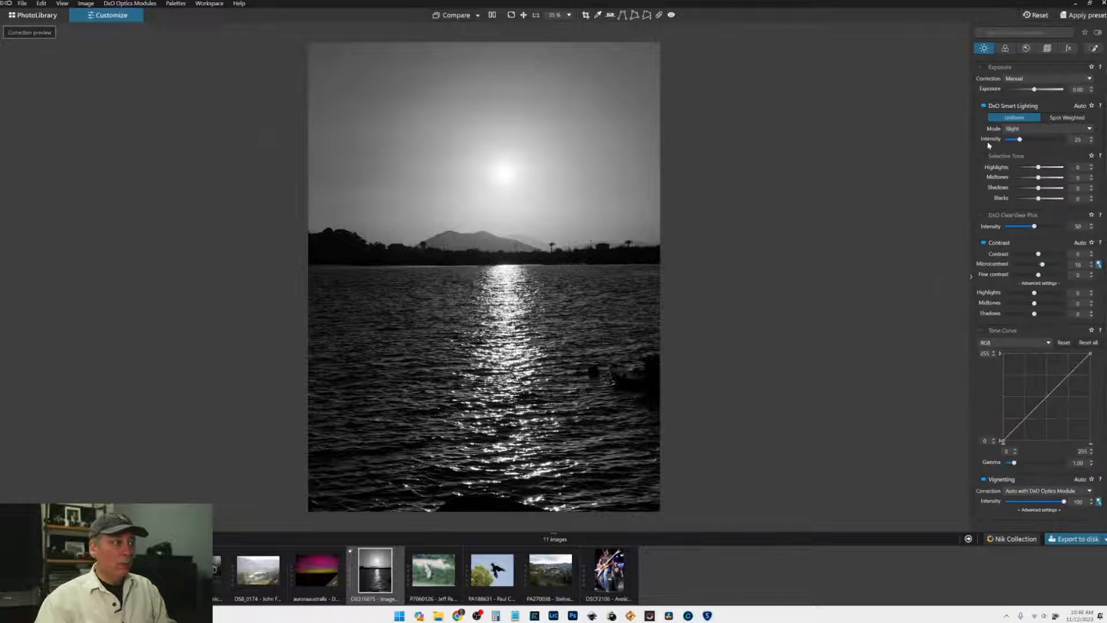
click(984, 215)
click(1015, 227)
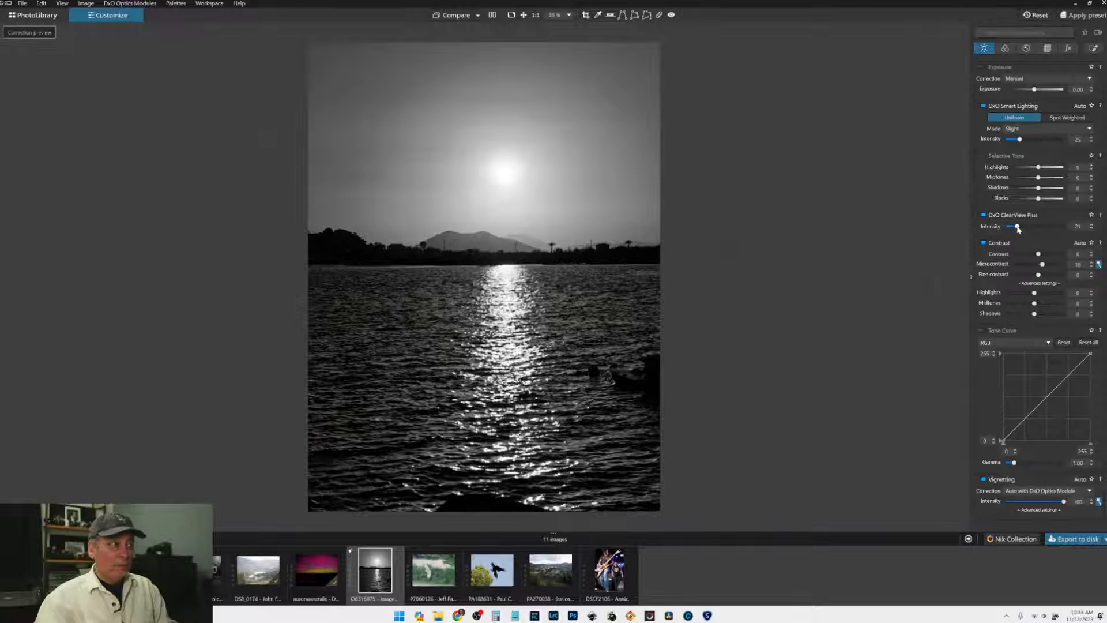
drag(1018, 229, 1015, 227)
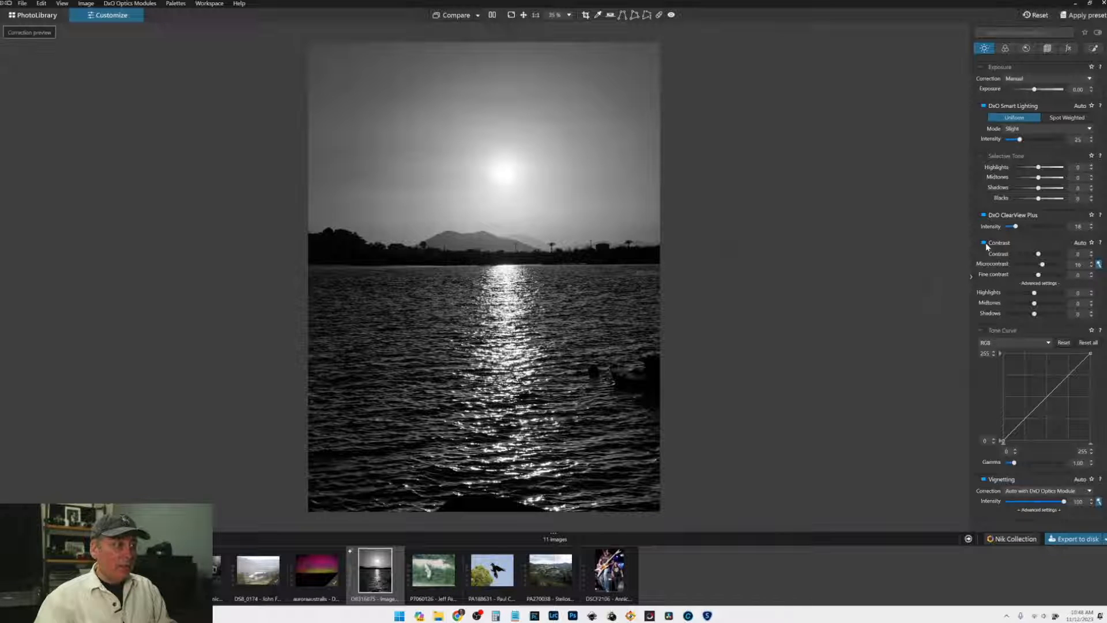
Step: Crop the photo to a vertical 16:9 frame around the sun, mountains and reflection, trimming the lower water
click(1047, 49)
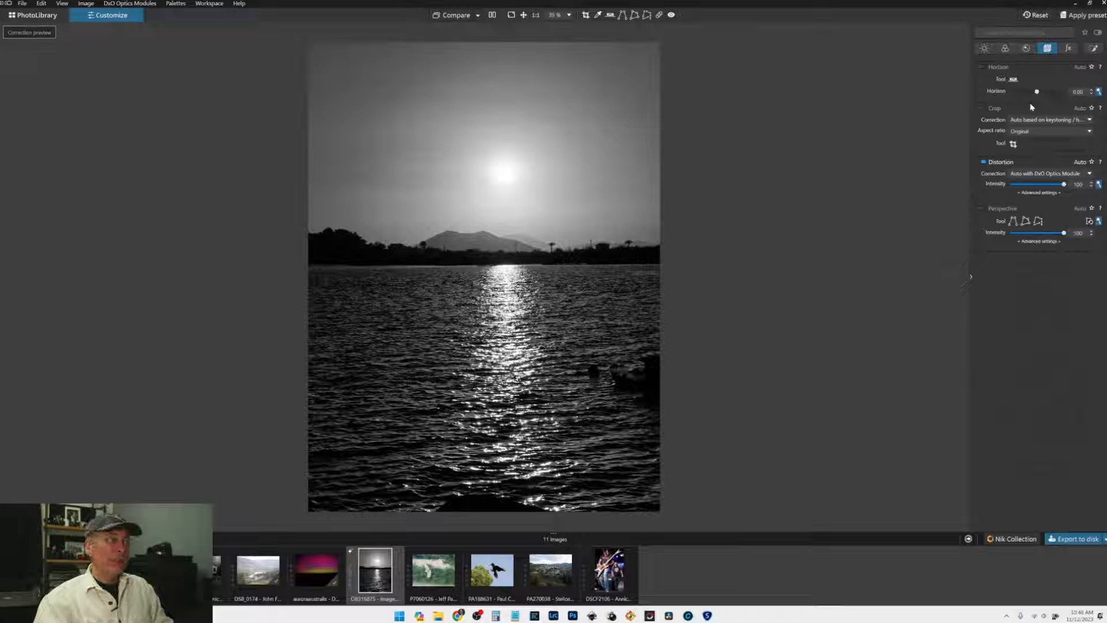
click(1012, 144)
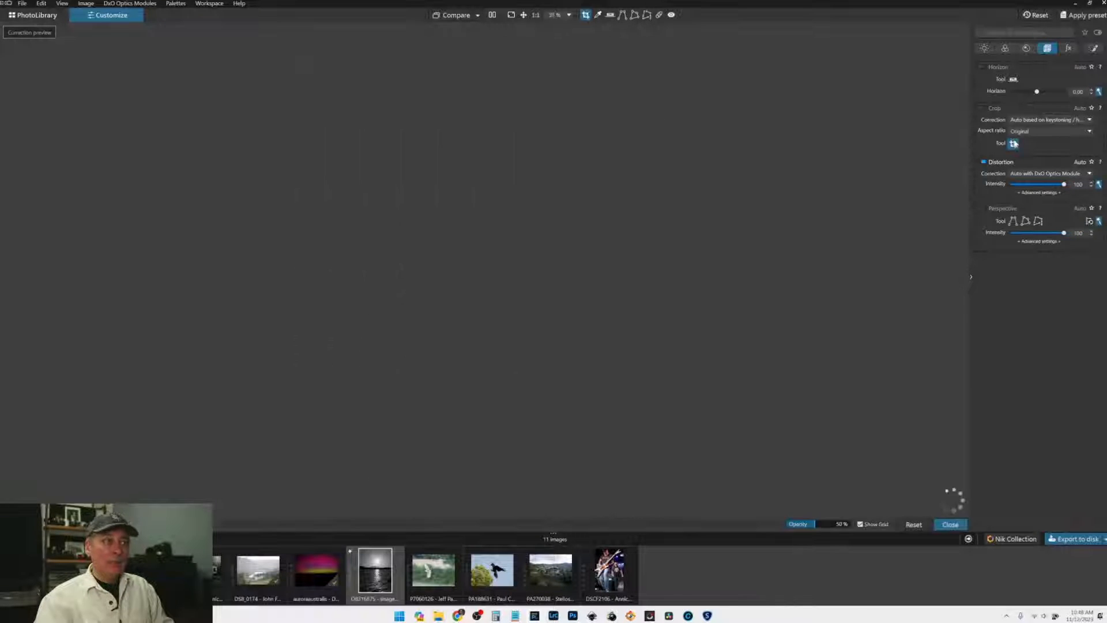
click(1021, 131)
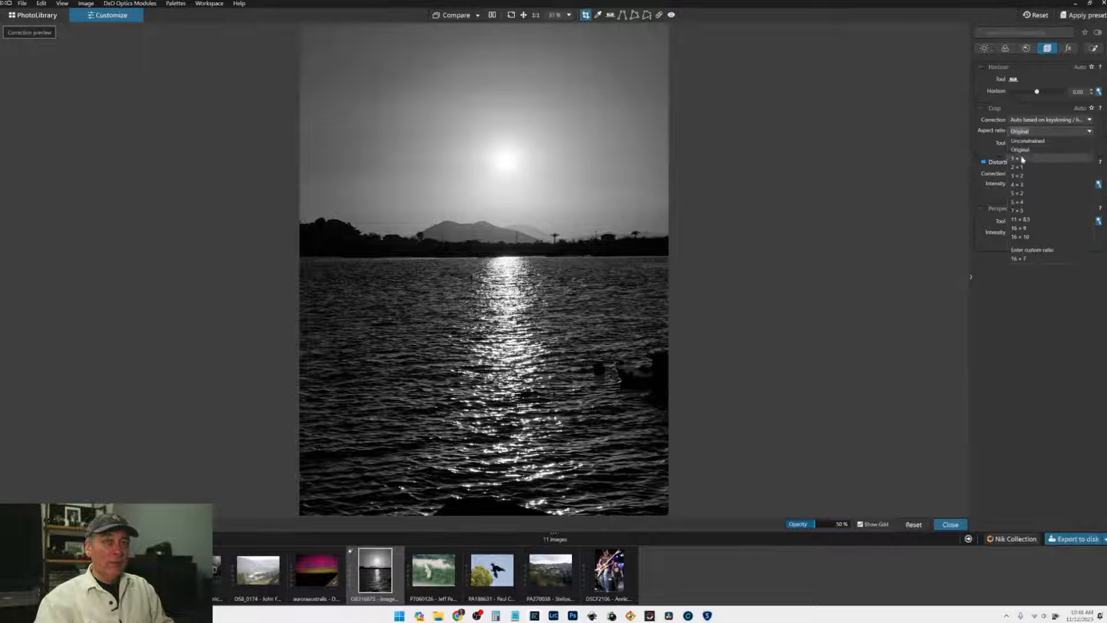
click(1023, 228)
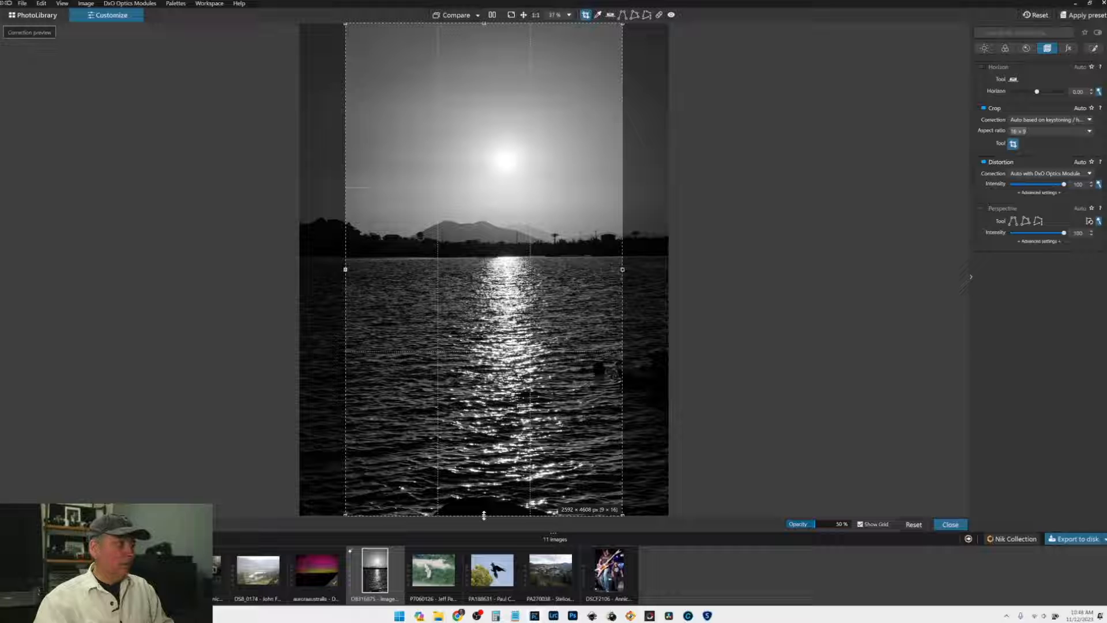
drag(483, 514, 467, 379)
drag(459, 302, 475, 298)
key(Return)
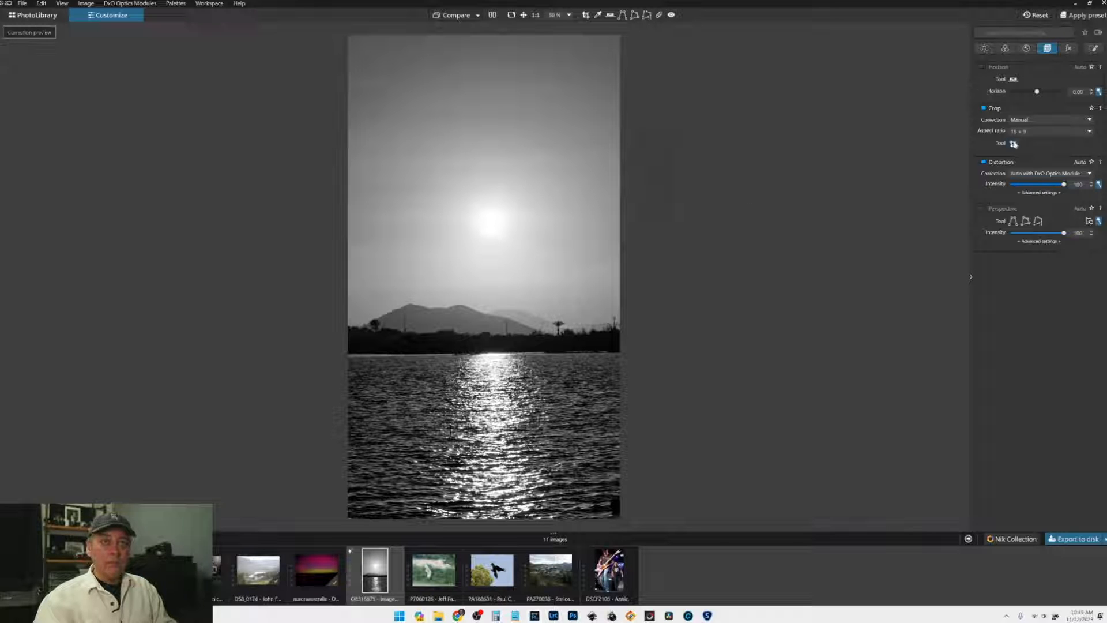
Step: Add a local control line over the sky, with its solid line just below the sun and its dashed line near the shoreline
click(1092, 49)
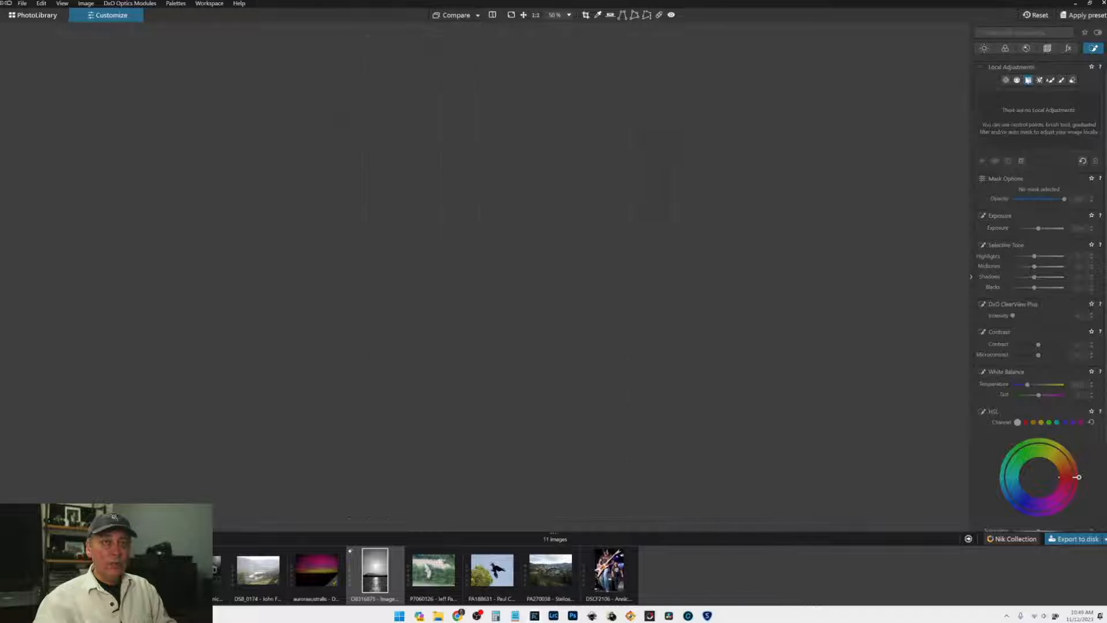
click(1017, 80)
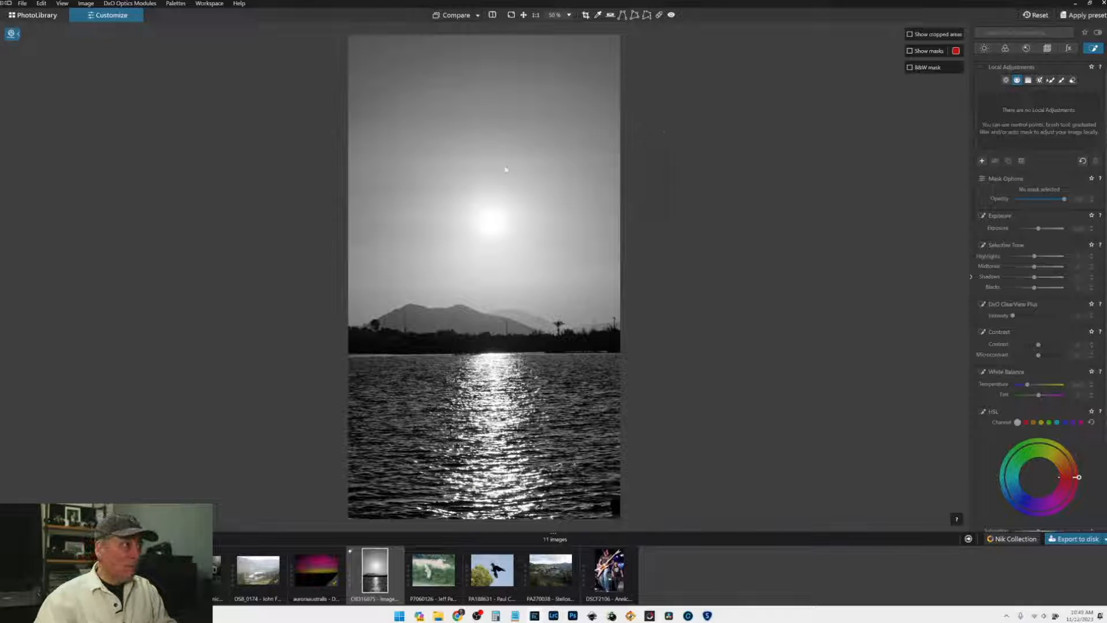
drag(504, 165, 504, 262)
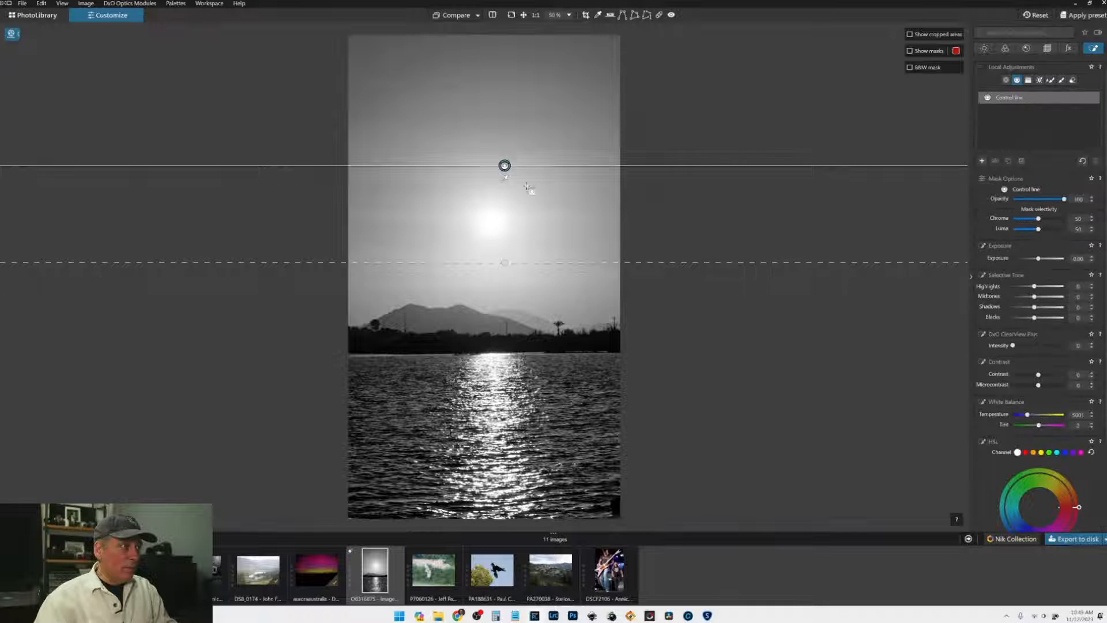
drag(505, 166, 501, 230)
drag(501, 327, 501, 351)
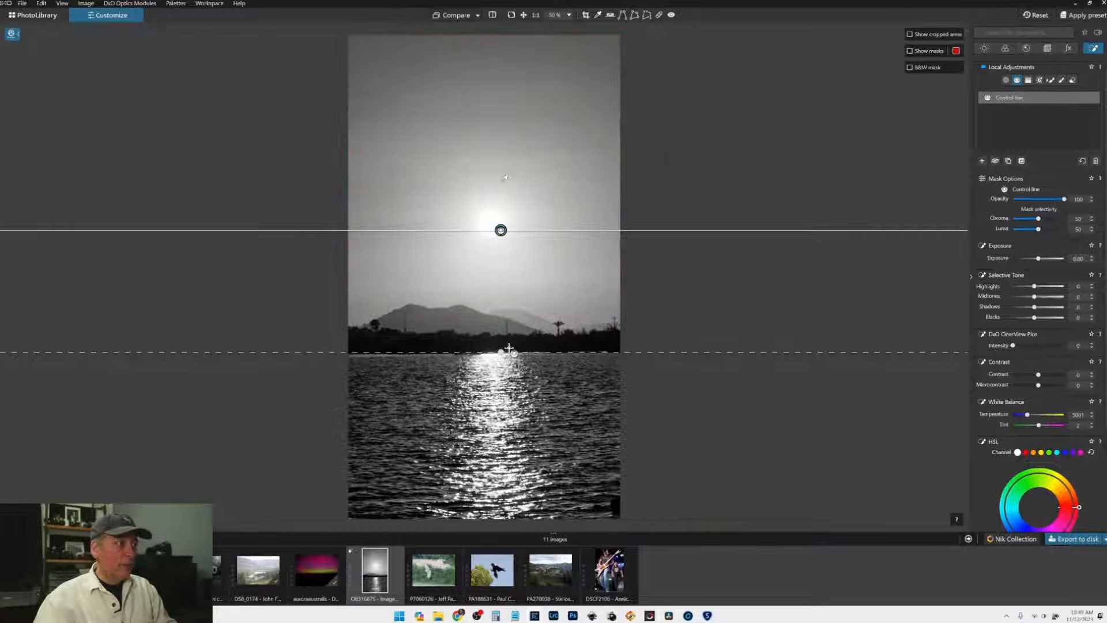
drag(500, 230, 502, 239)
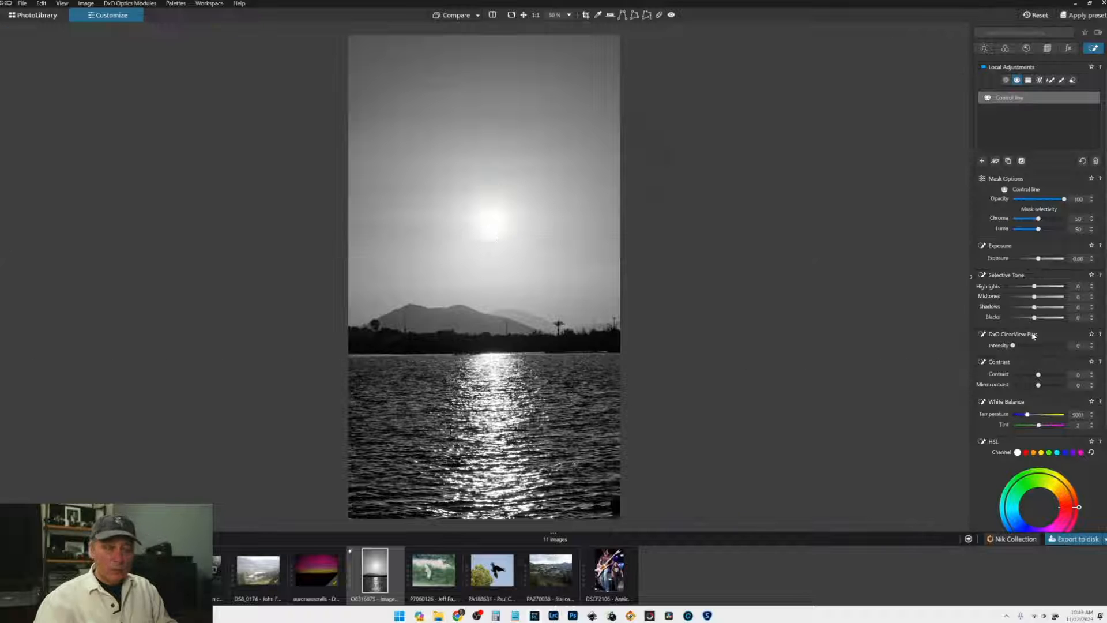
Step: Set the control line's ClearView Plus to 59, Blacks to -64, Contrast to 47 and Microcontrast to 100
click(1030, 346)
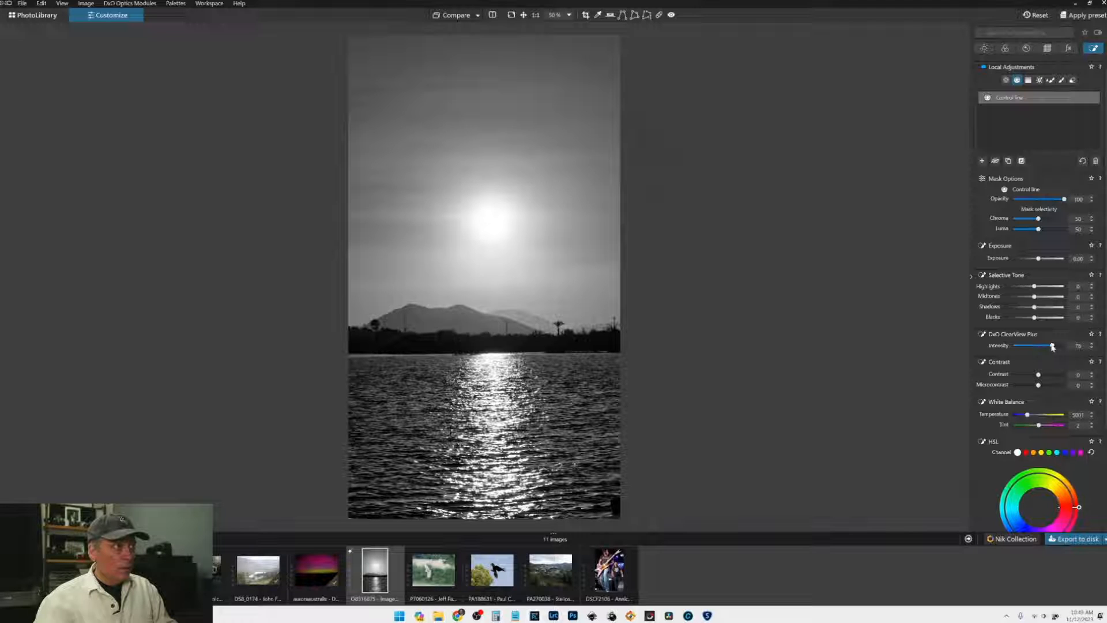
drag(1052, 347, 1015, 317)
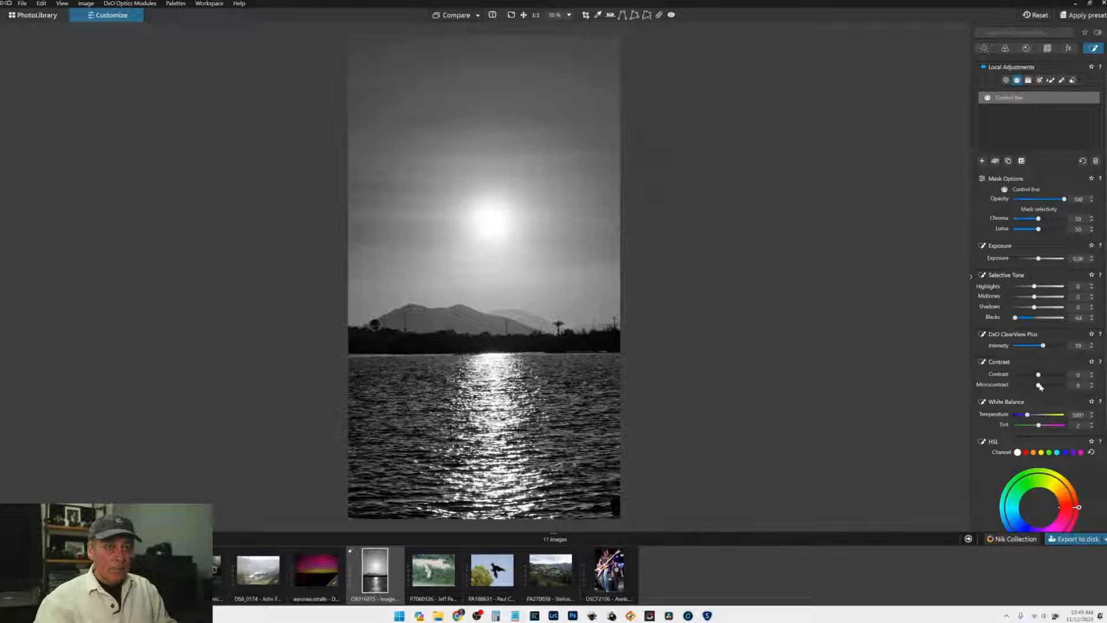
mouse_move(1040, 386)
mouse_down()
mouse_move(1078, 390)
mouse_move(1050, 378)
mouse_up()
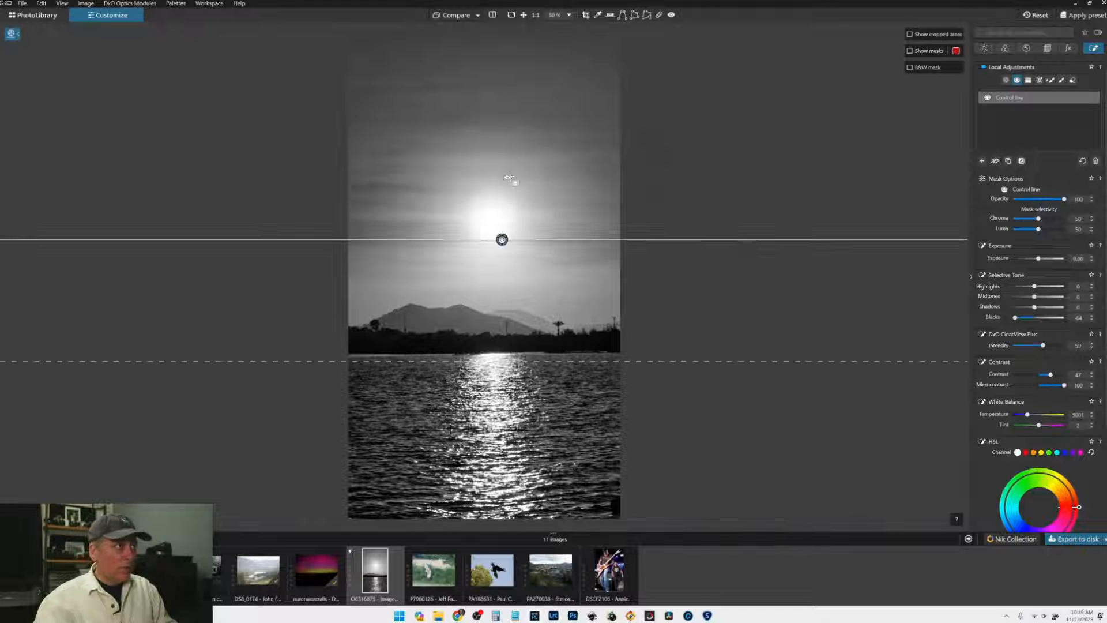
Step: Sample the sky above the sun for the control line and set its Highlights to -44, Midtones to 16, Shadows to -12 and Blacks to -53
drag(506, 176, 503, 124)
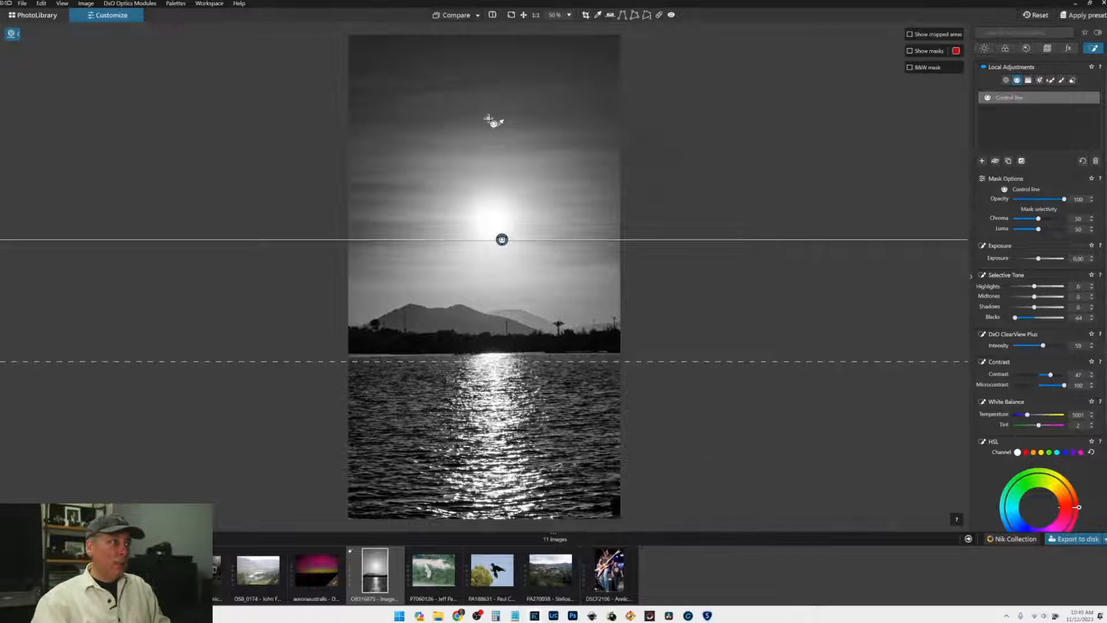
drag(498, 124, 501, 128)
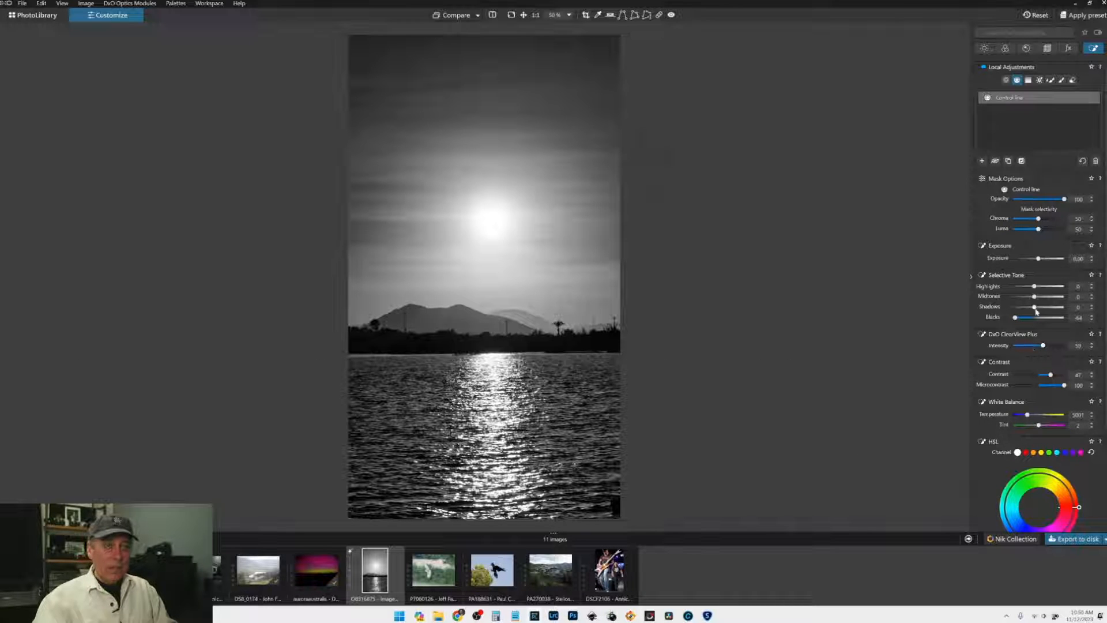
drag(1014, 317, 1018, 320)
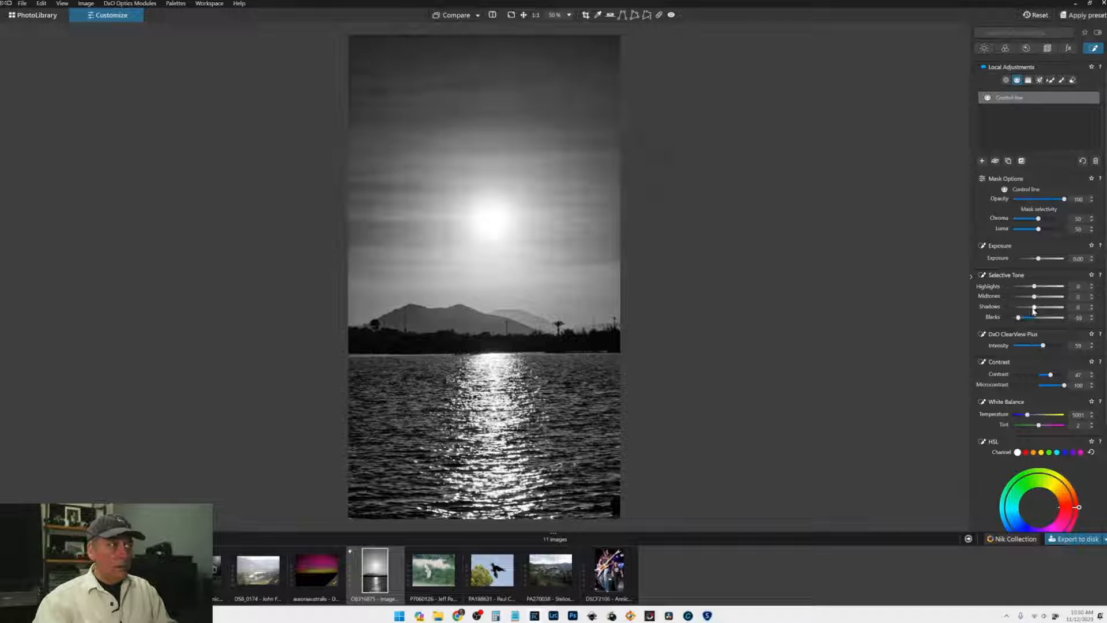
drag(1035, 311, 1022, 291)
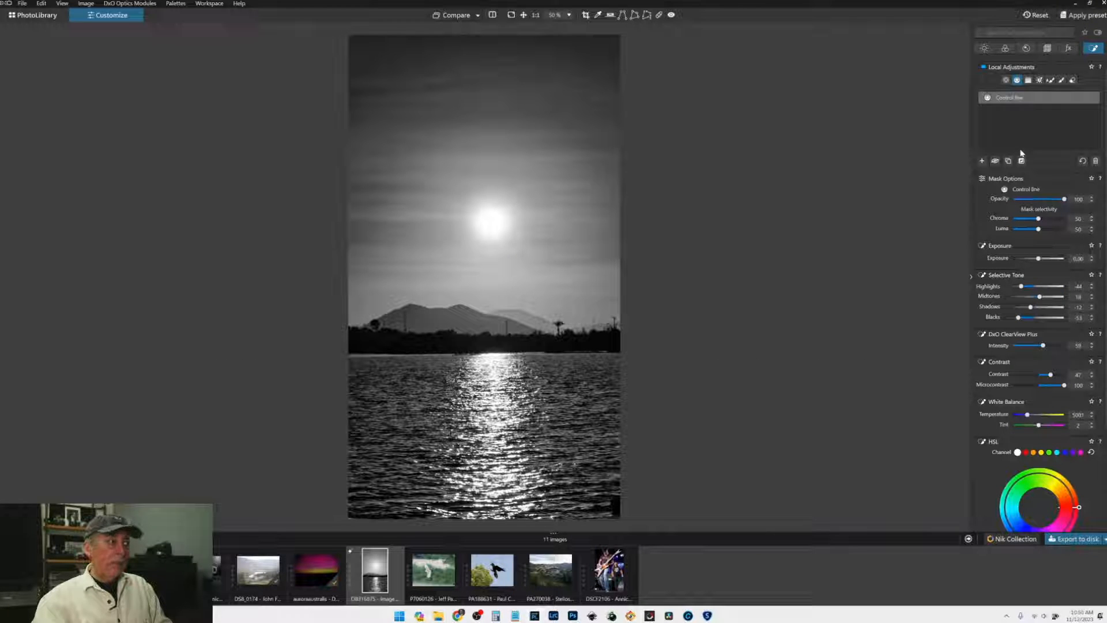
Step: Raise the whole photo's Selective Tone Midtones to 33
click(984, 49)
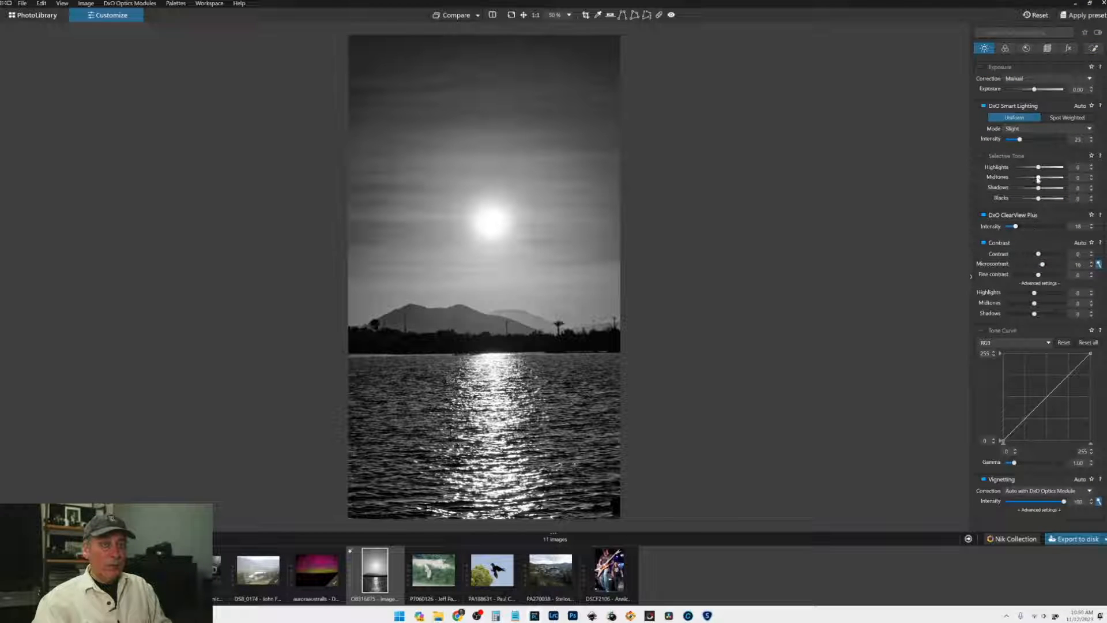
drag(1039, 181, 1045, 181)
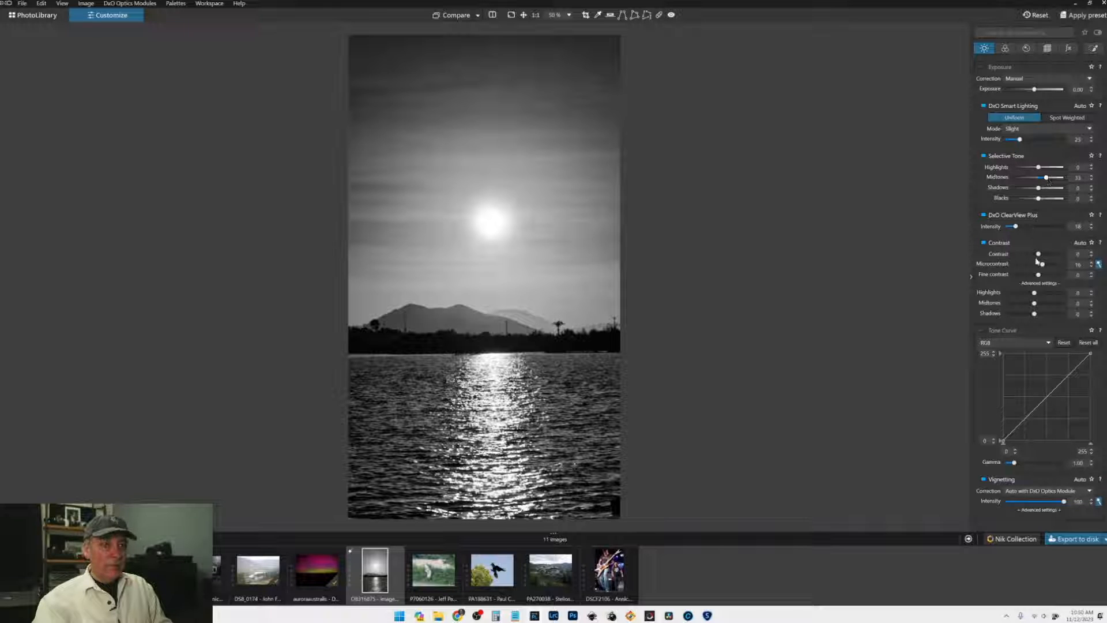
Step: Try a global Fine contrast of 49, reset it, and set the advanced Midtones fine contrast to 25
mouse_move(1039, 276)
mouse_down()
mouse_move(1059, 278)
mouse_move(1049, 278)
mouse_up()
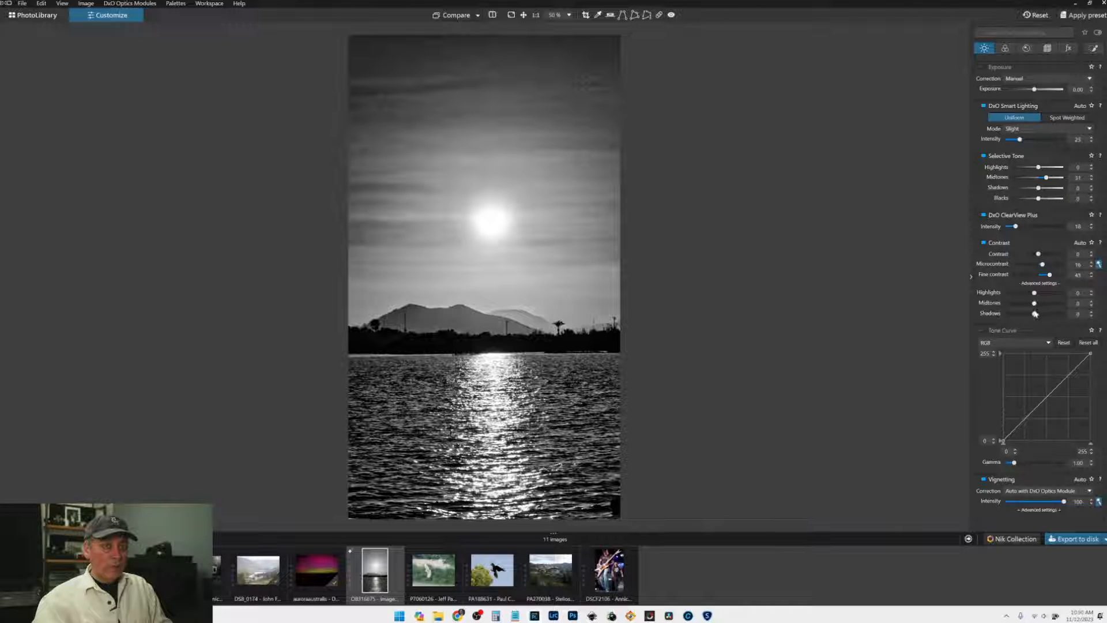
double_click(1050, 276)
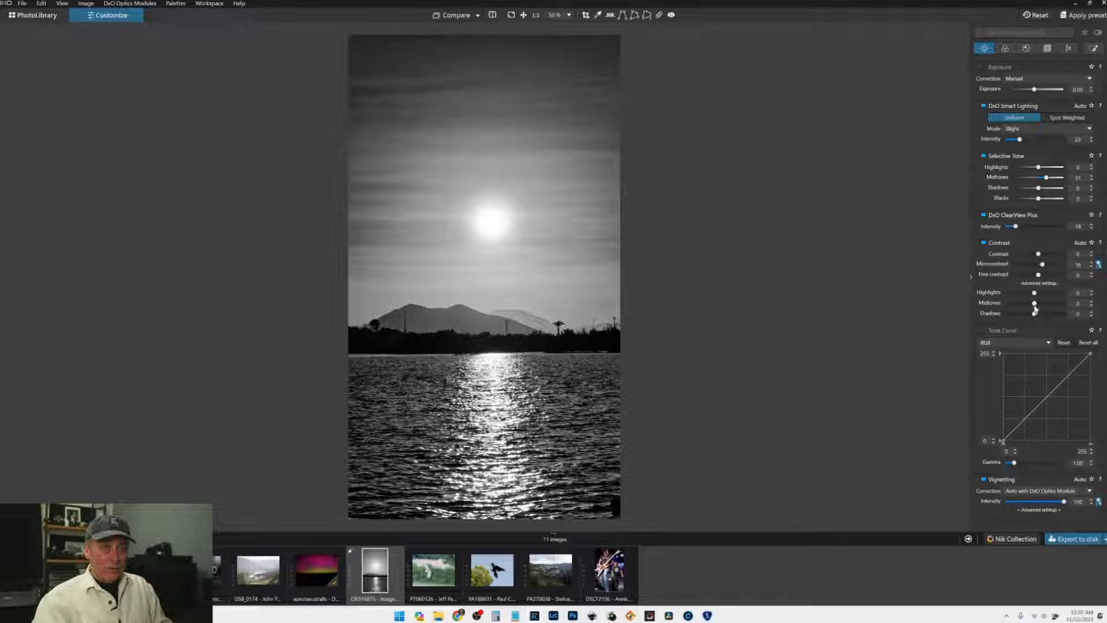
drag(1034, 304, 1044, 304)
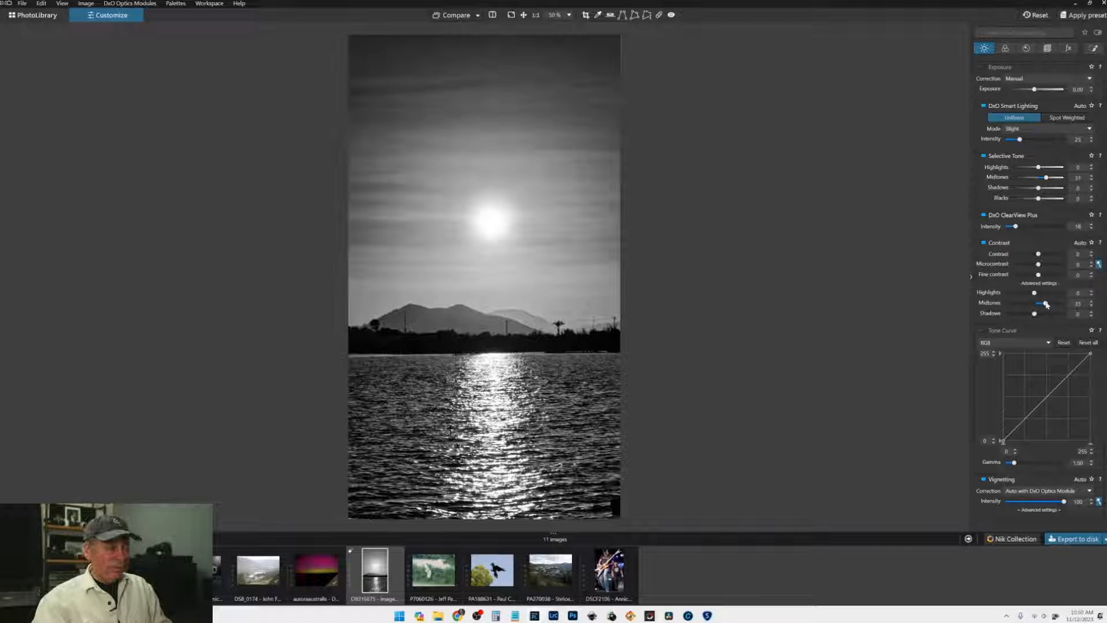
drag(1045, 304, 1050, 304)
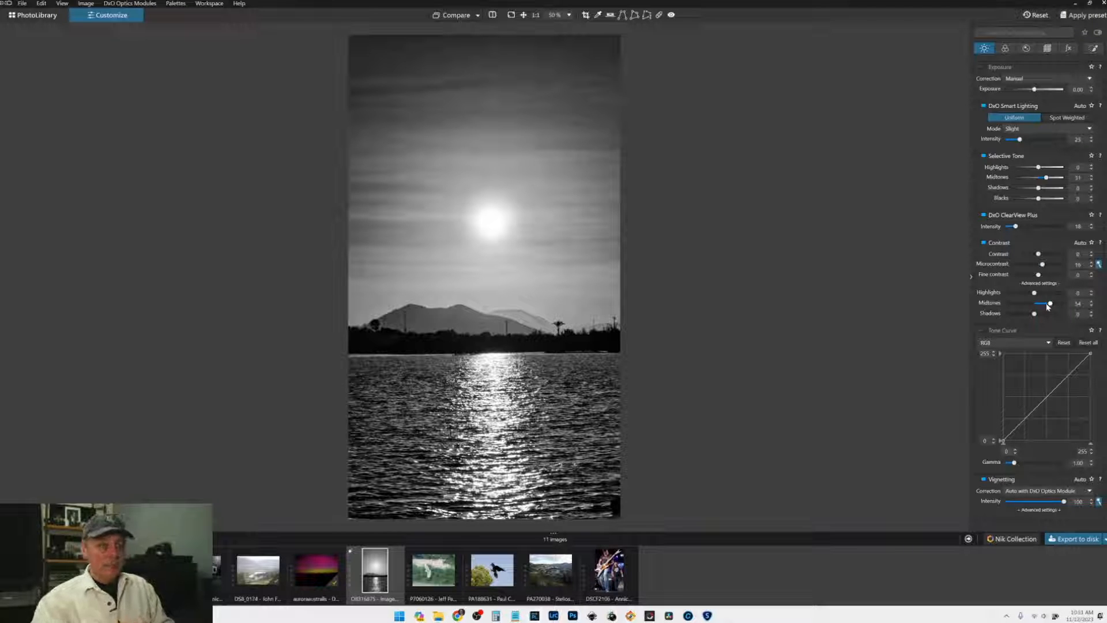
drag(1048, 306, 1043, 305)
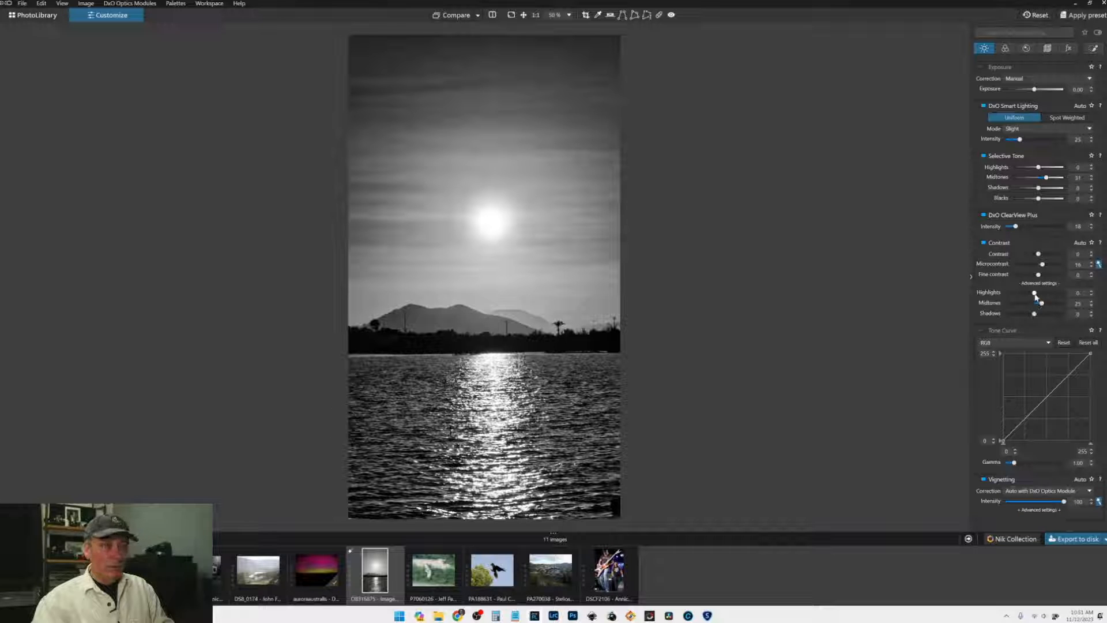
Step: Try the advanced Highlights fine contrast at -100 and 100, and reset it
drag(1035, 292, 1004, 294)
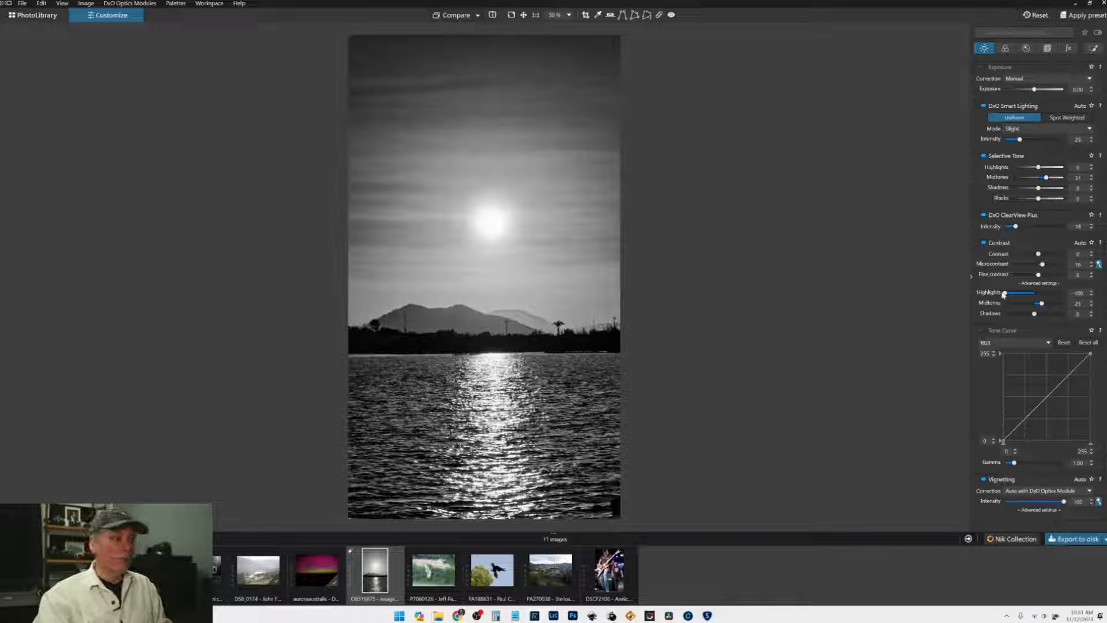
click(1019, 294)
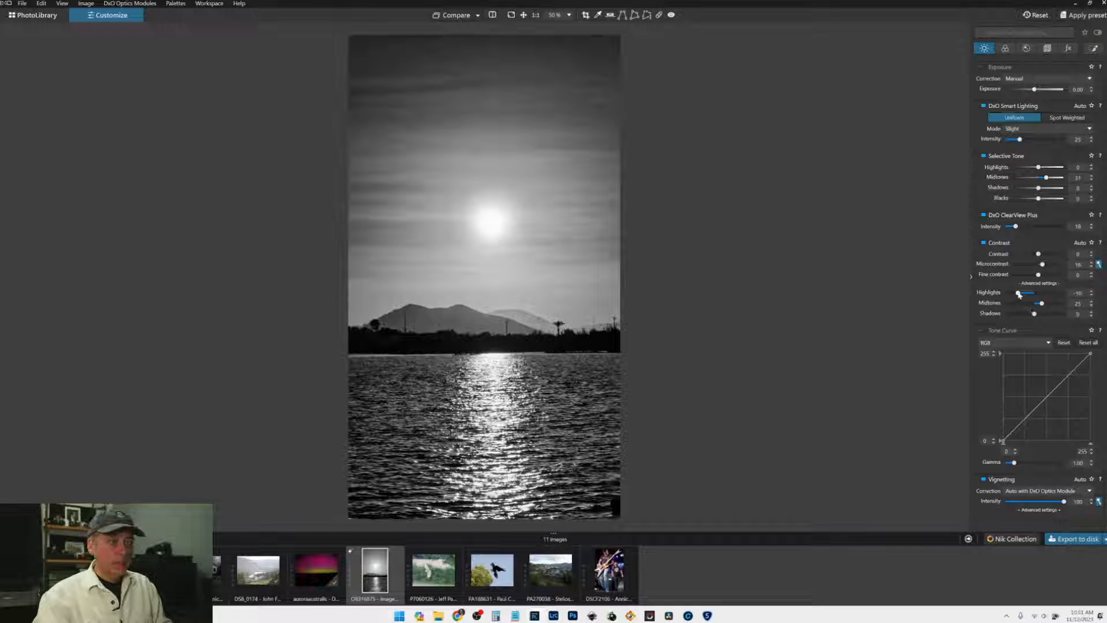
drag(1019, 294, 1076, 300)
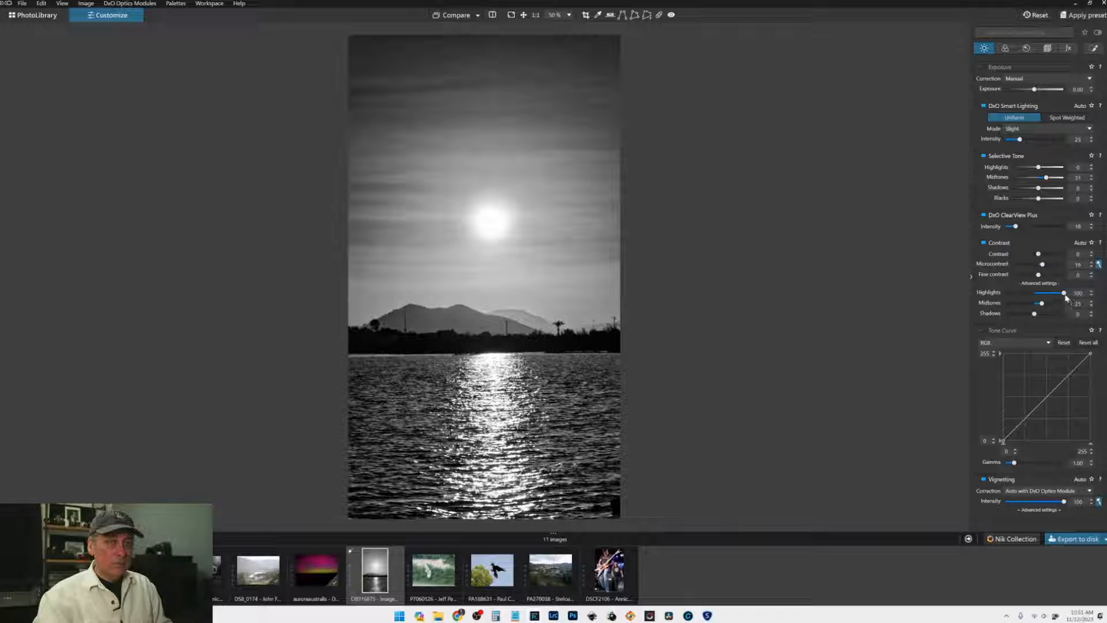
double_click(1065, 295)
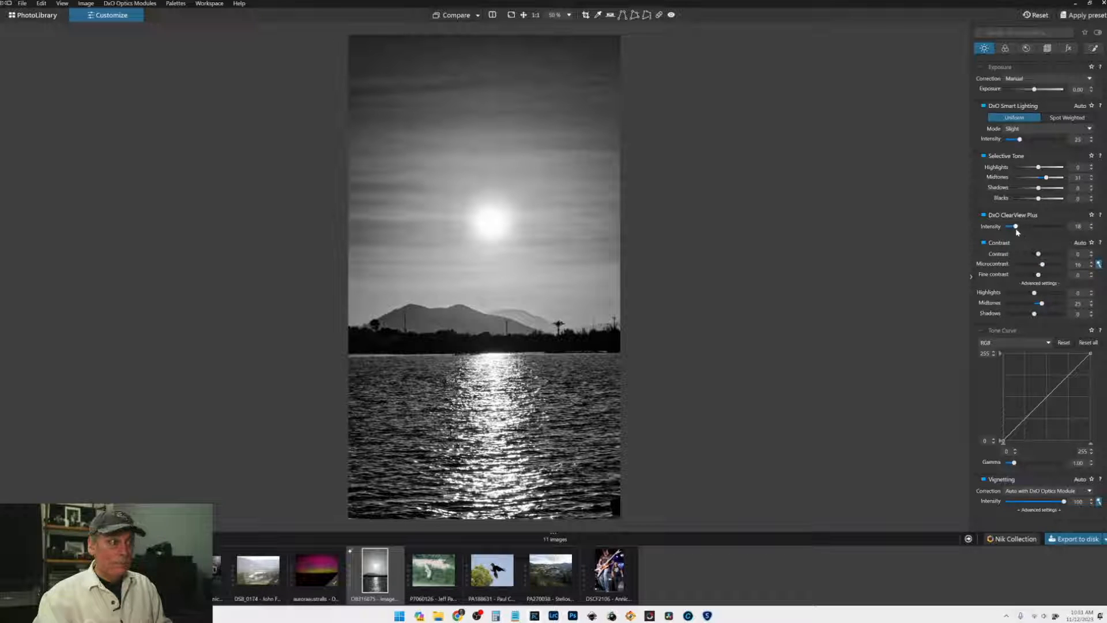
Step: Set the whole photo's ClearView Plus intensity to 11 and its Smart Lighting intensity to 36
drag(1016, 228, 1011, 229)
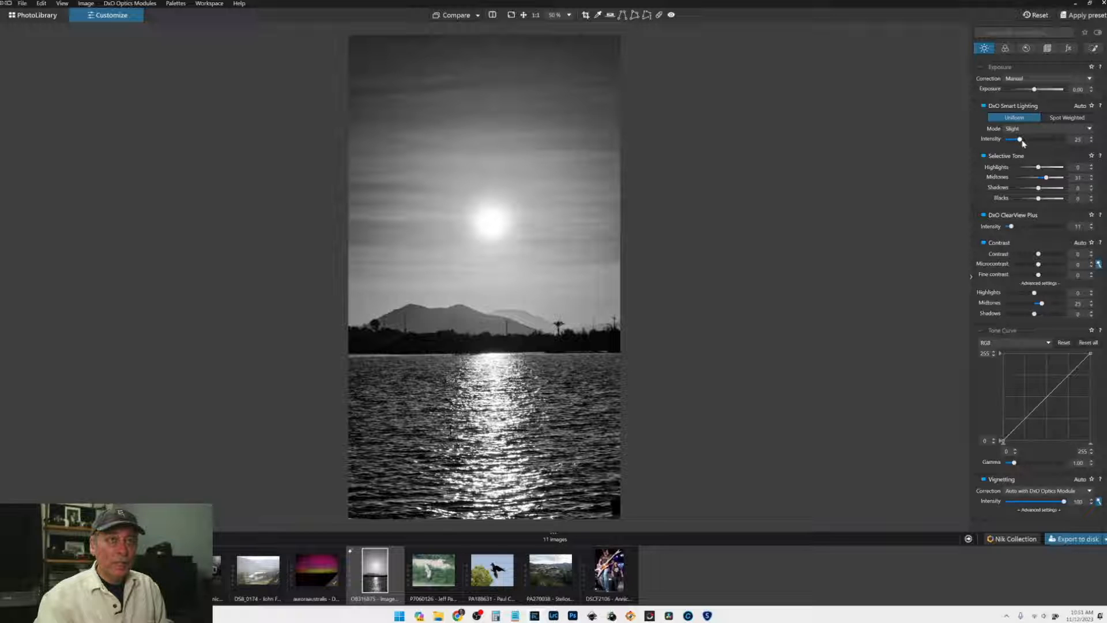
drag(1021, 140, 1026, 139)
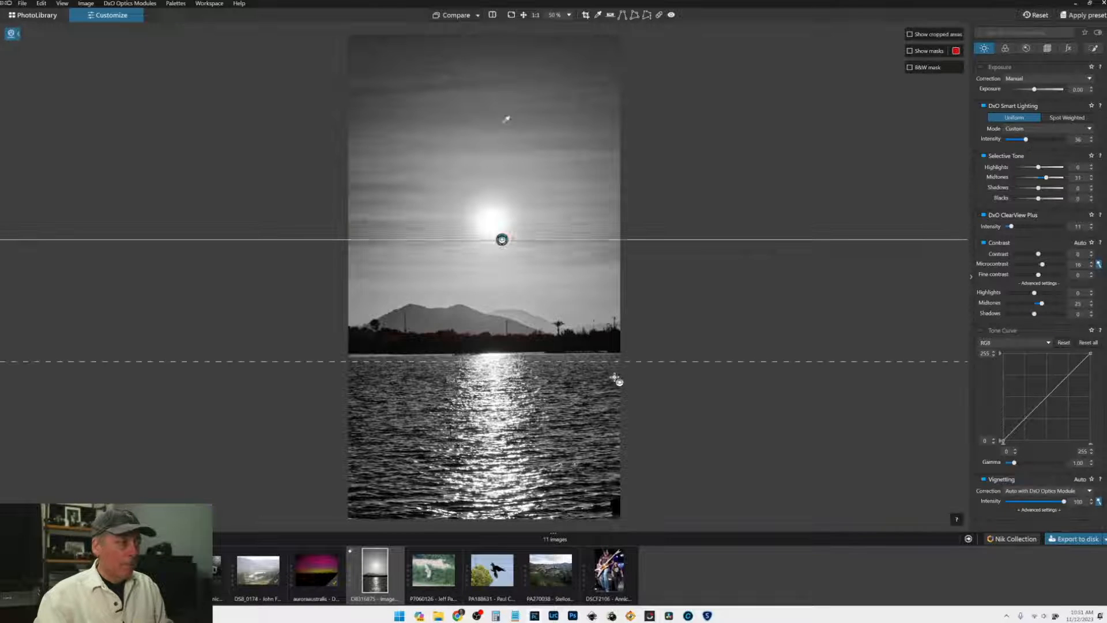
click(1093, 48)
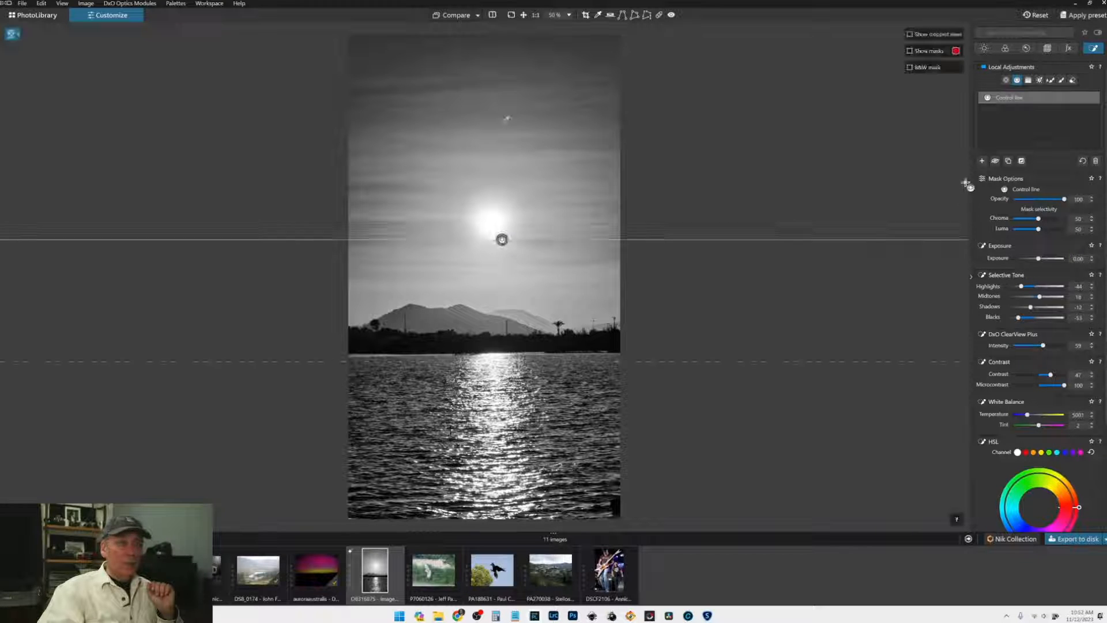
Step: Tighten the vertical 16:9 crop to about 1720 px wide, excluding the dark object in the water, and centre it on the sun
click(1044, 49)
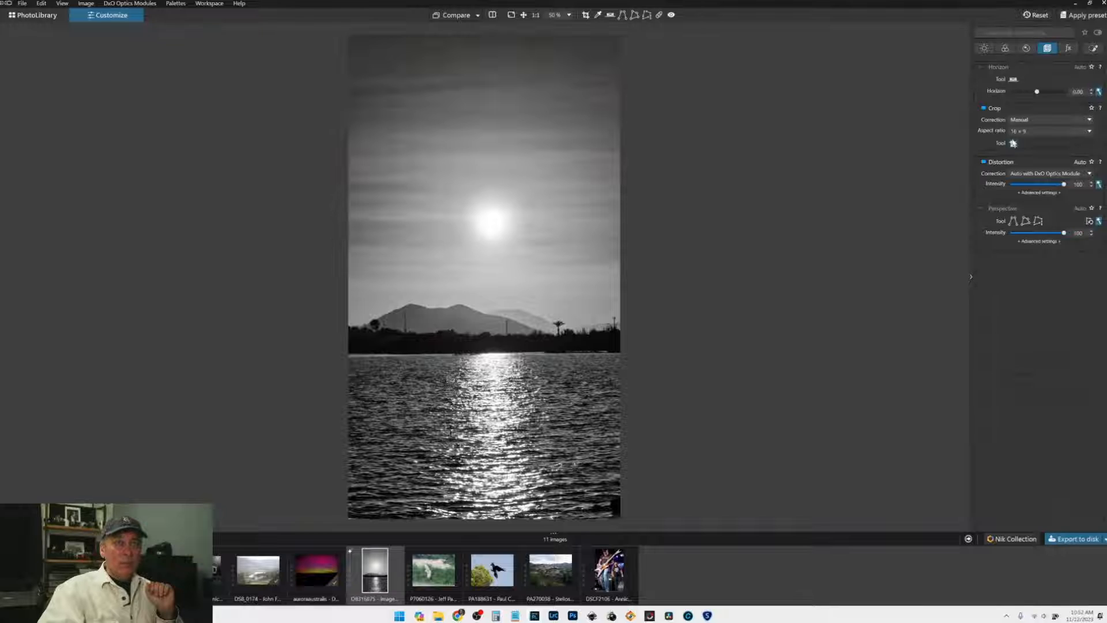
click(1013, 143)
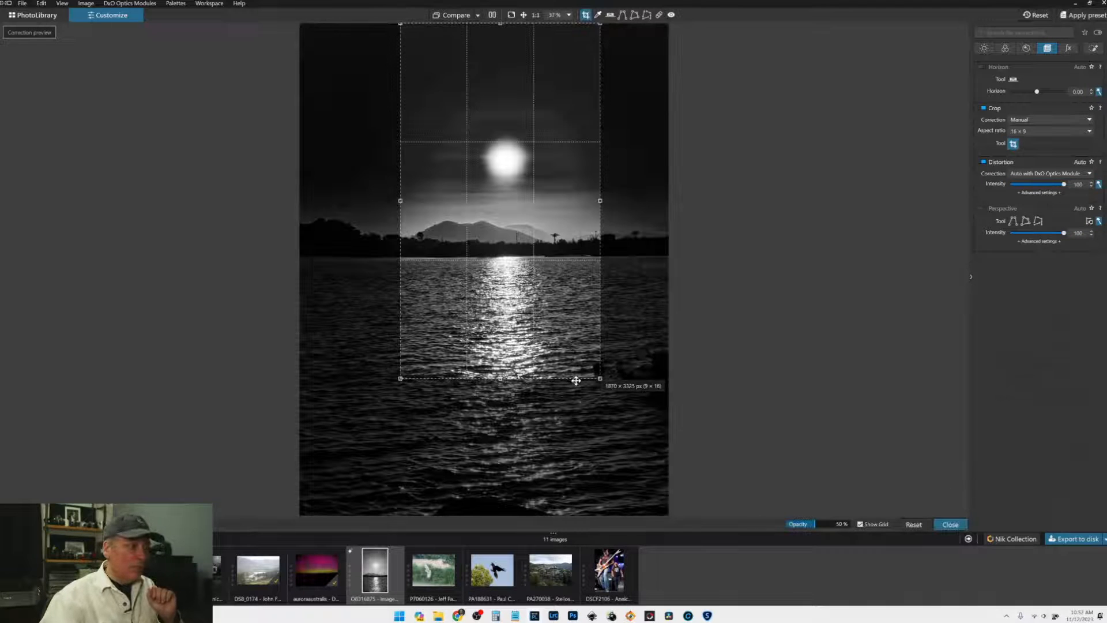
drag(599, 379, 574, 350)
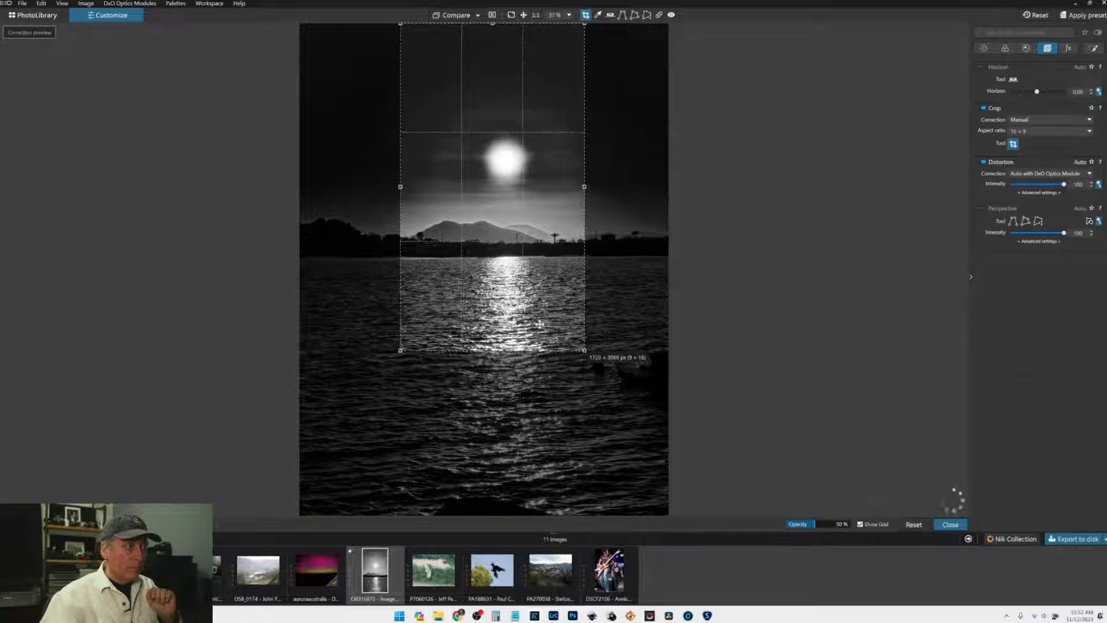
drag(520, 310, 530, 309)
click(950, 524)
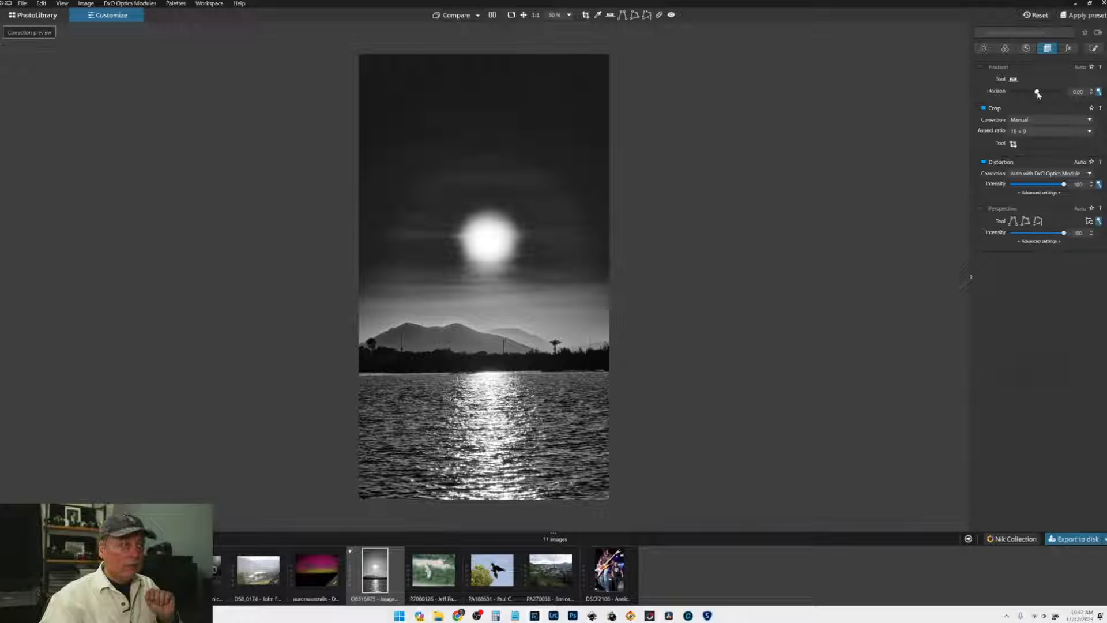
Step: Set the Horizon rotation to 0.24 and trim the crop's upper edge inside the rotated image
drag(1037, 92, 1039, 93)
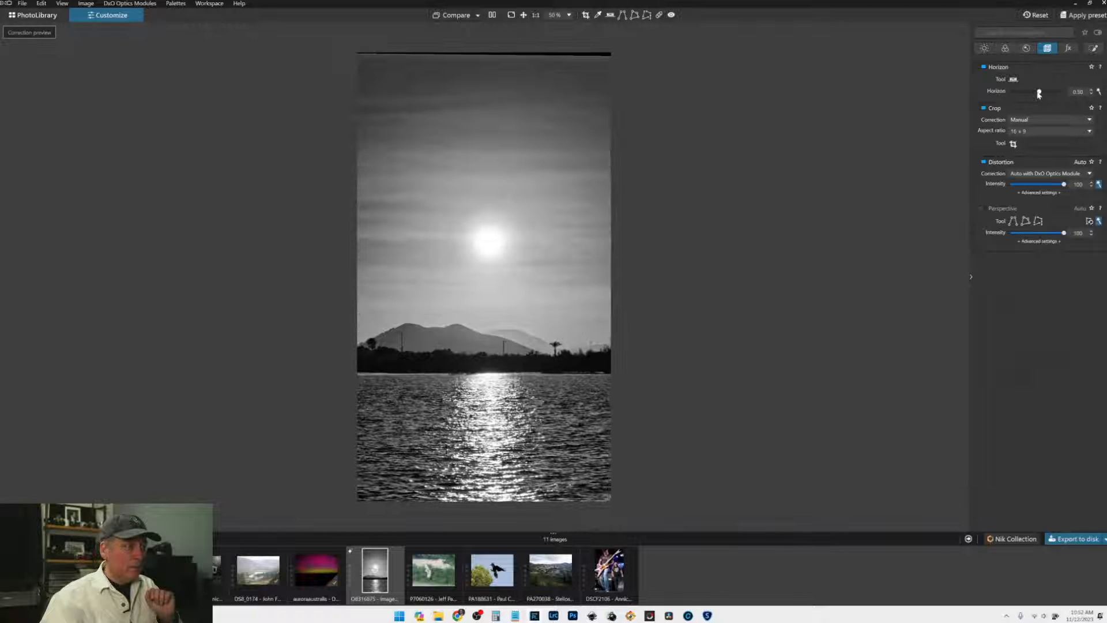
click(1013, 143)
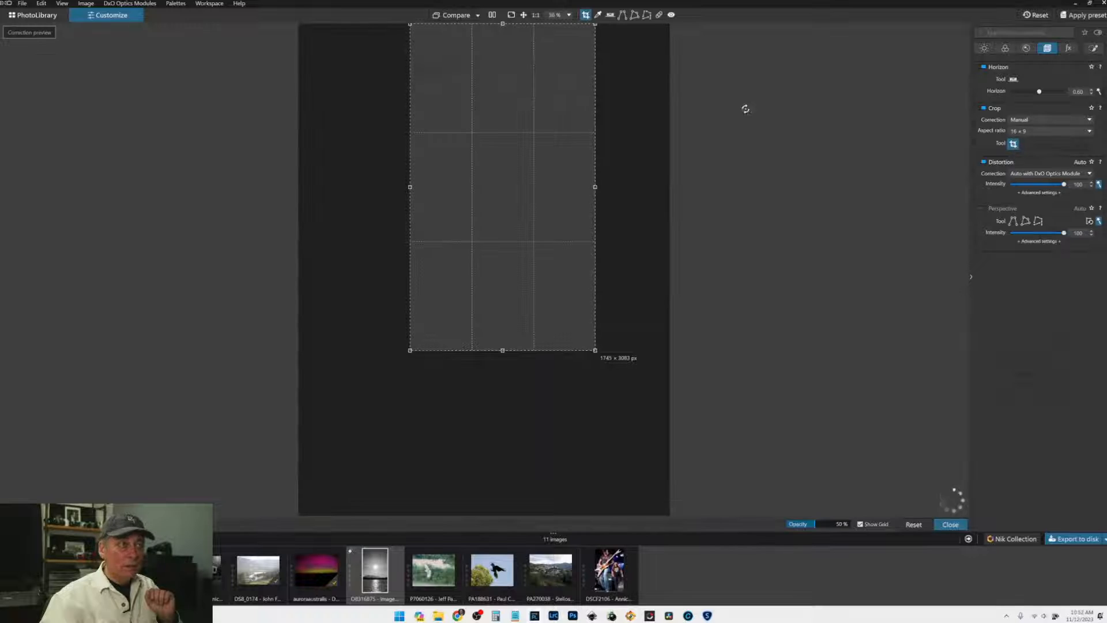
drag(505, 25, 505, 26)
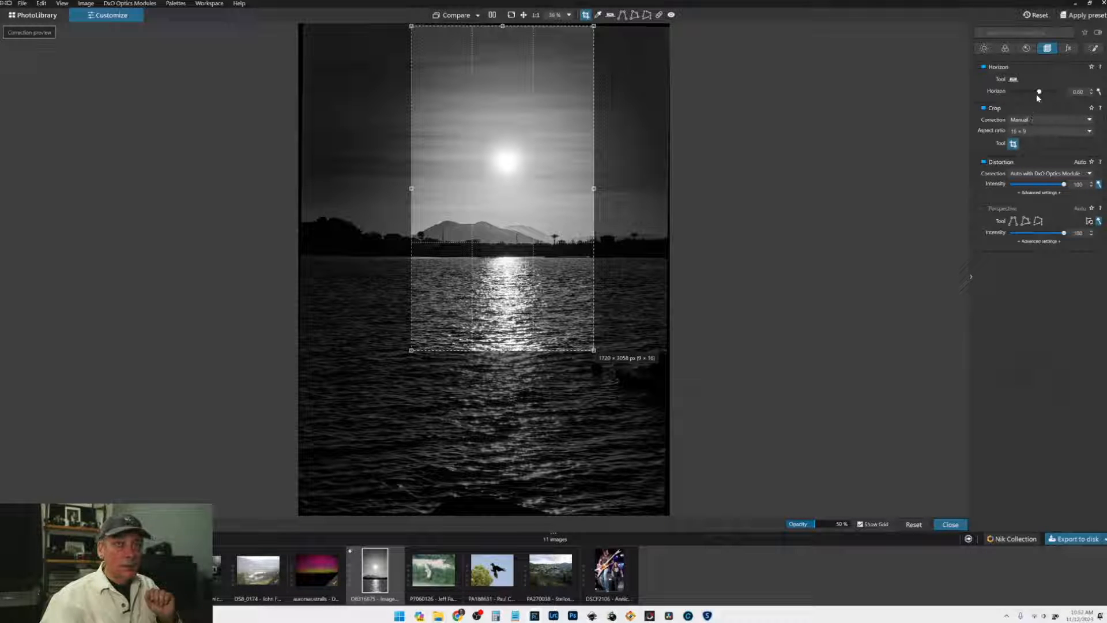
drag(1039, 91, 1041, 95)
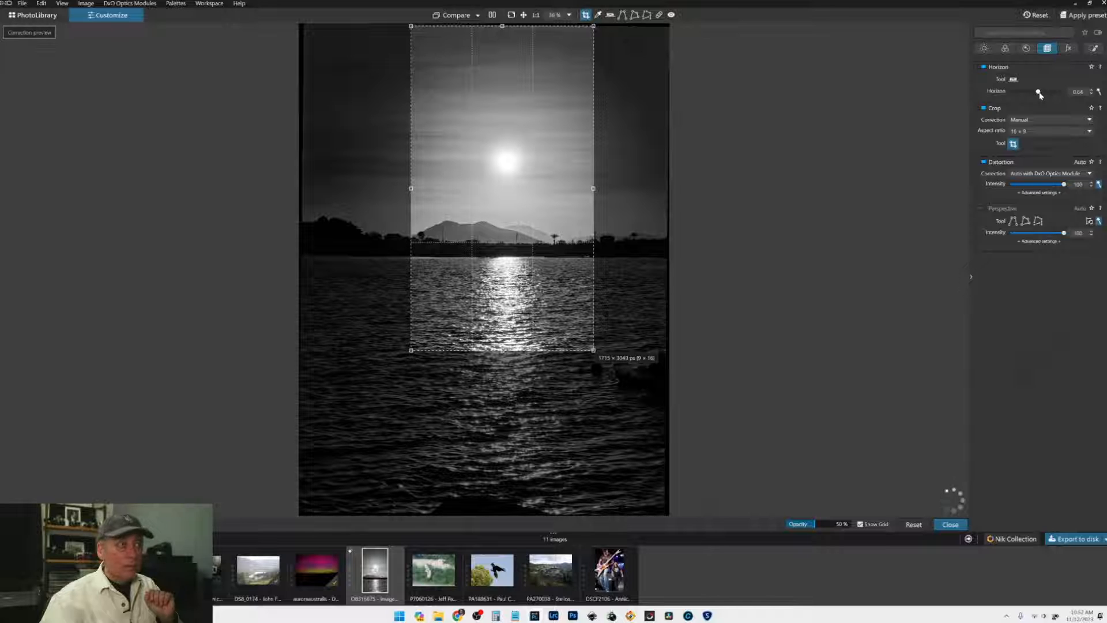
drag(1038, 93, 1040, 95)
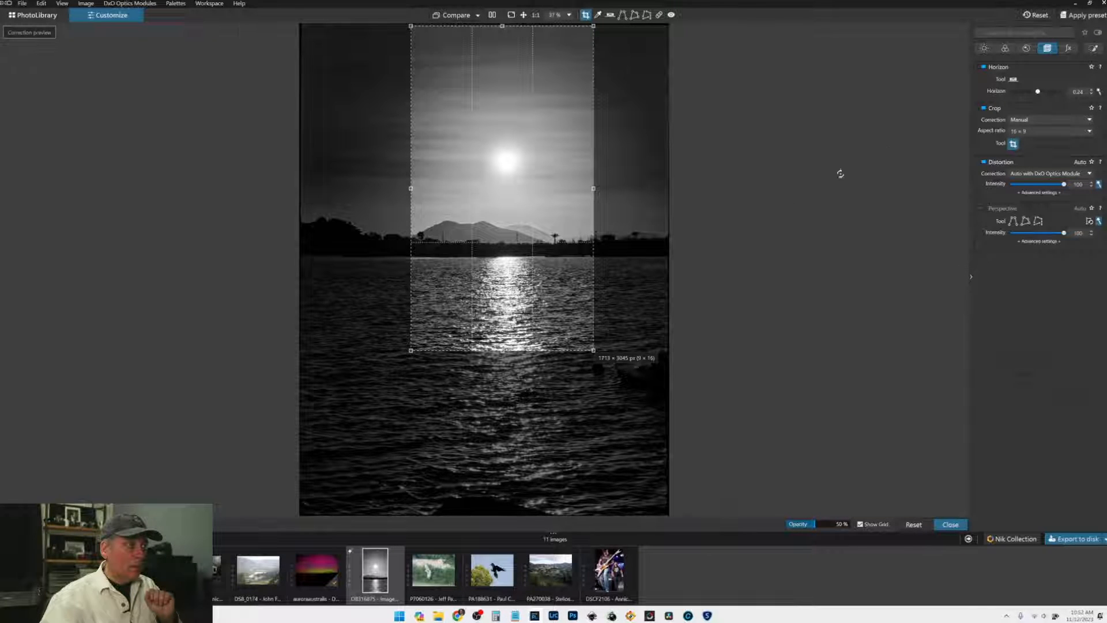
key(Return)
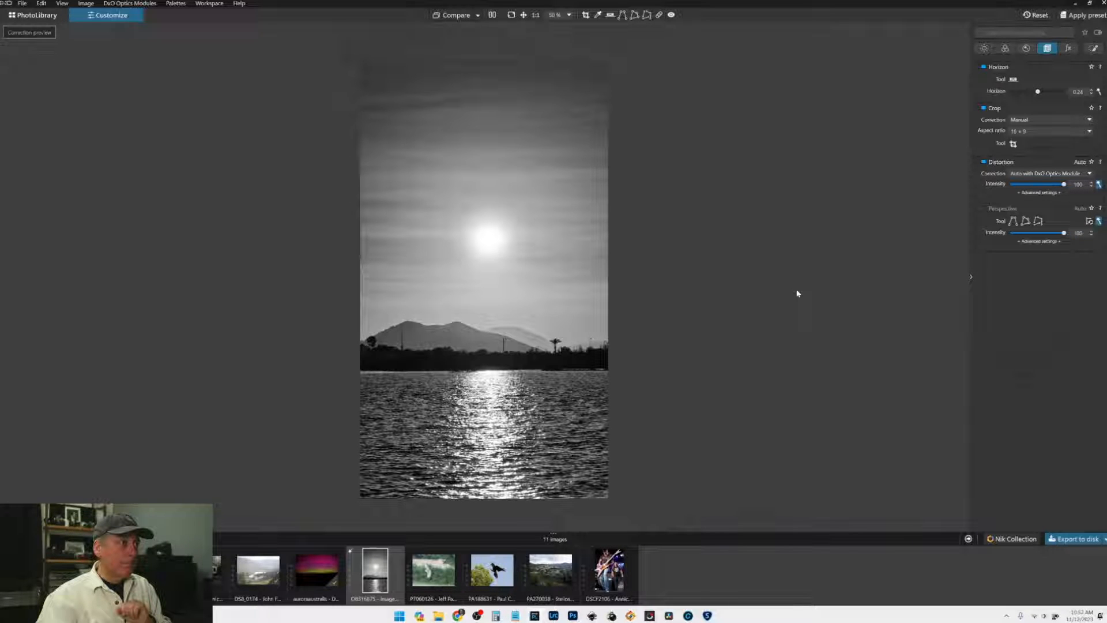
Step: Examine the noise in the sky above the sun and near the photo's upper edge with the DeepPRIME XD preview
click(1026, 48)
click(1093, 101)
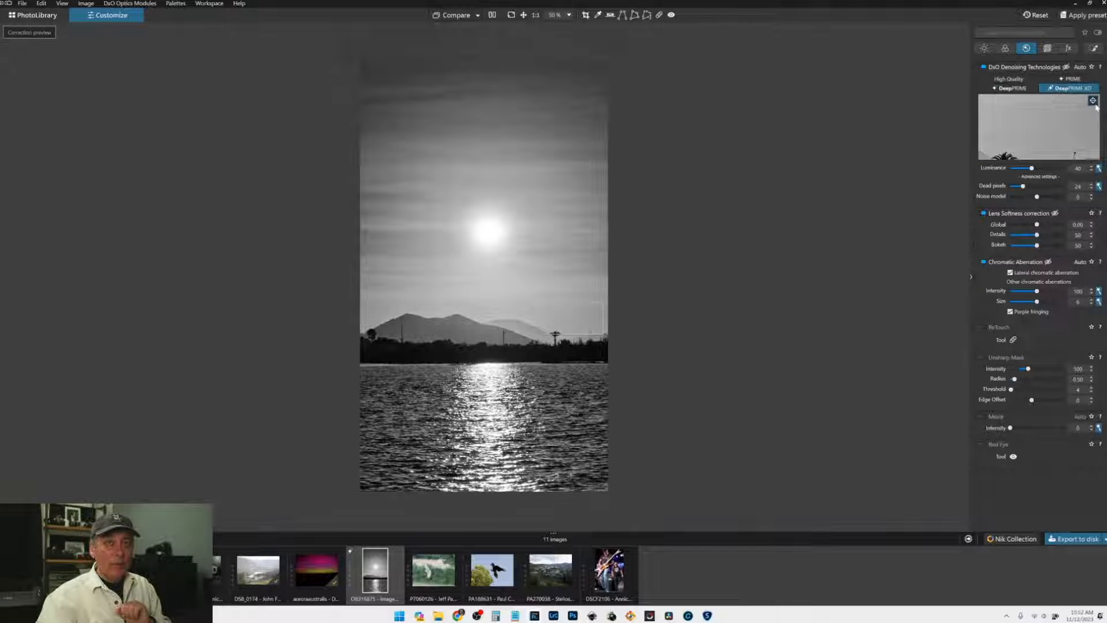
click(532, 141)
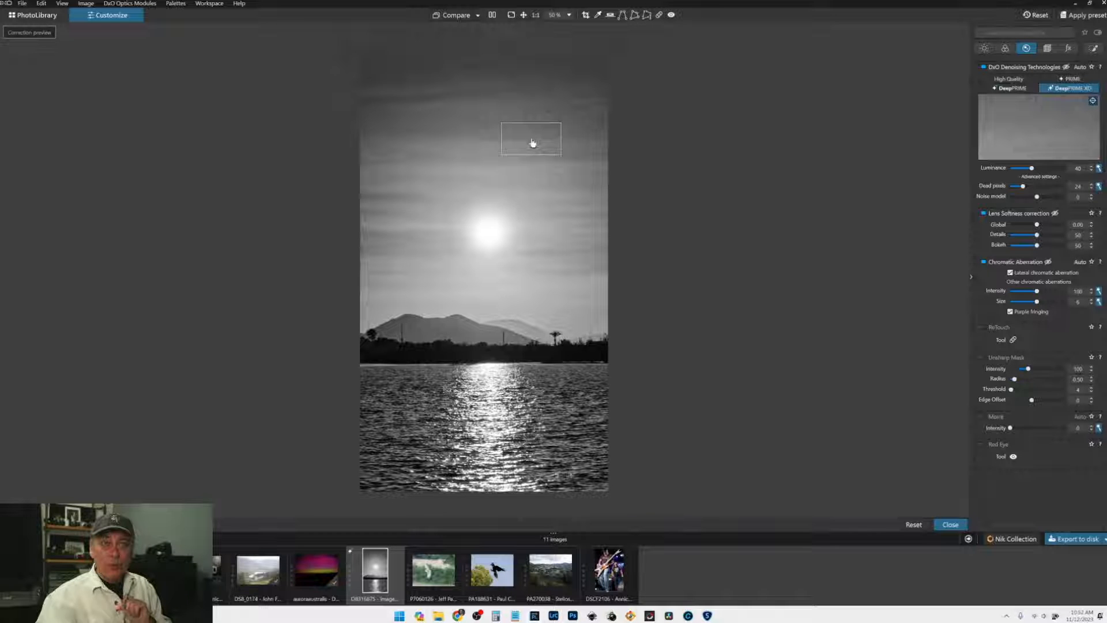
click(508, 96)
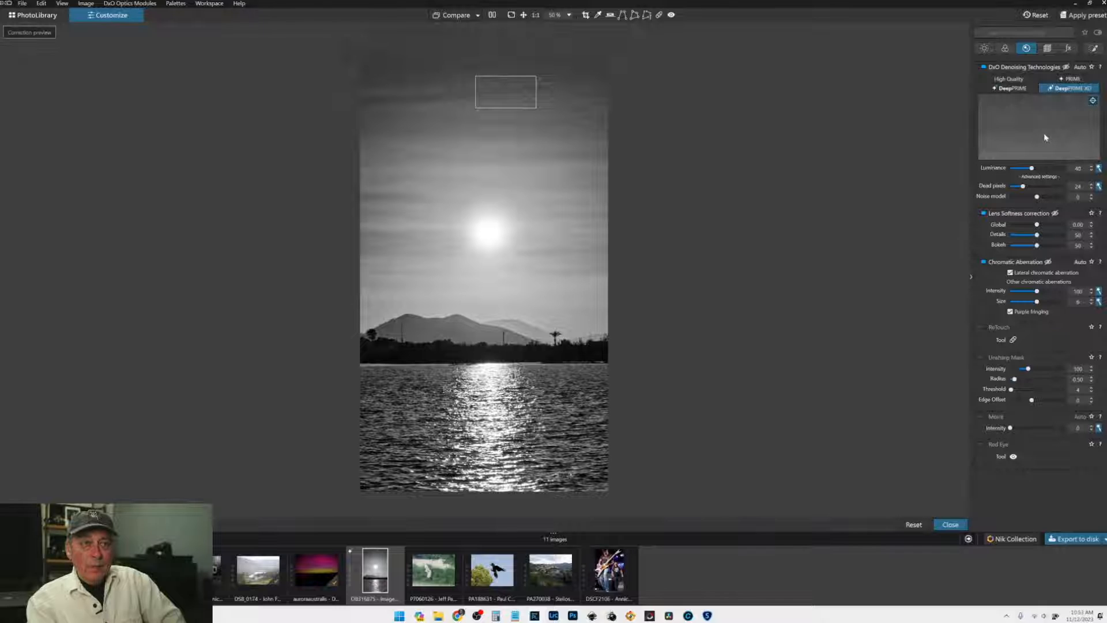
Step: Reset the Microcontrast of the sky's local control line
click(984, 48)
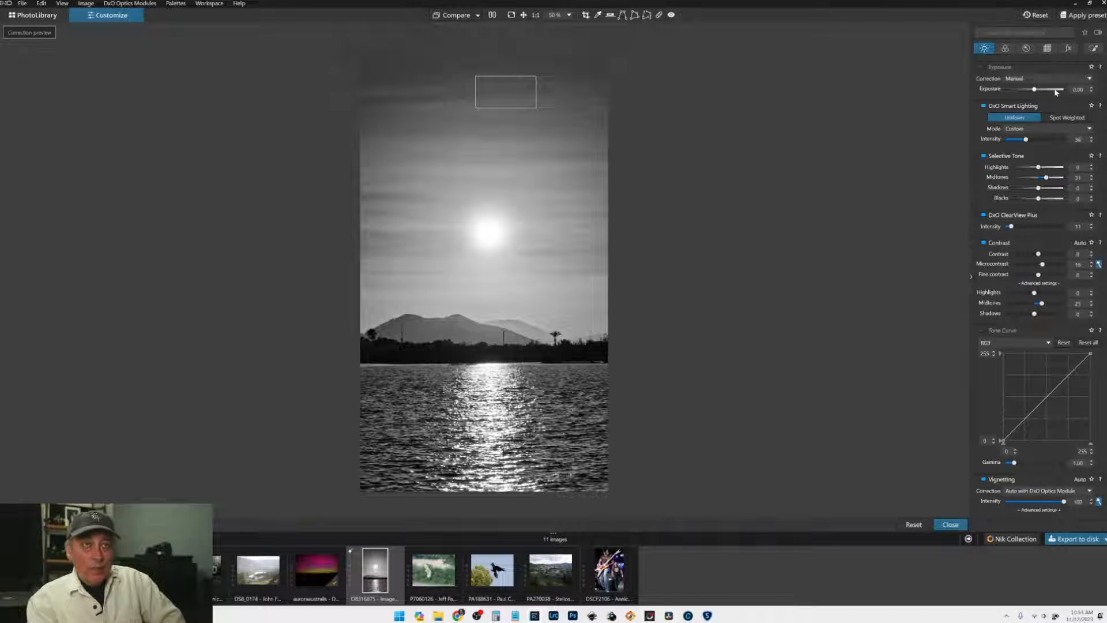
click(1093, 48)
click(1008, 98)
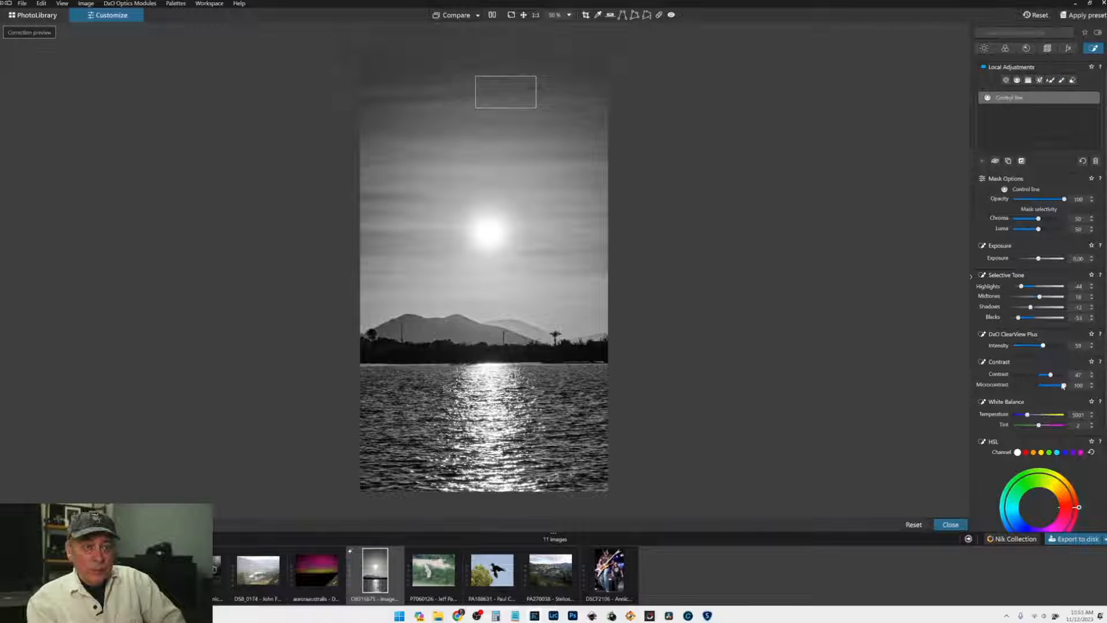
double_click(1065, 386)
Step: Recheck the denoising preview of the upper sky and review the Standard output JPEG export options
click(1030, 51)
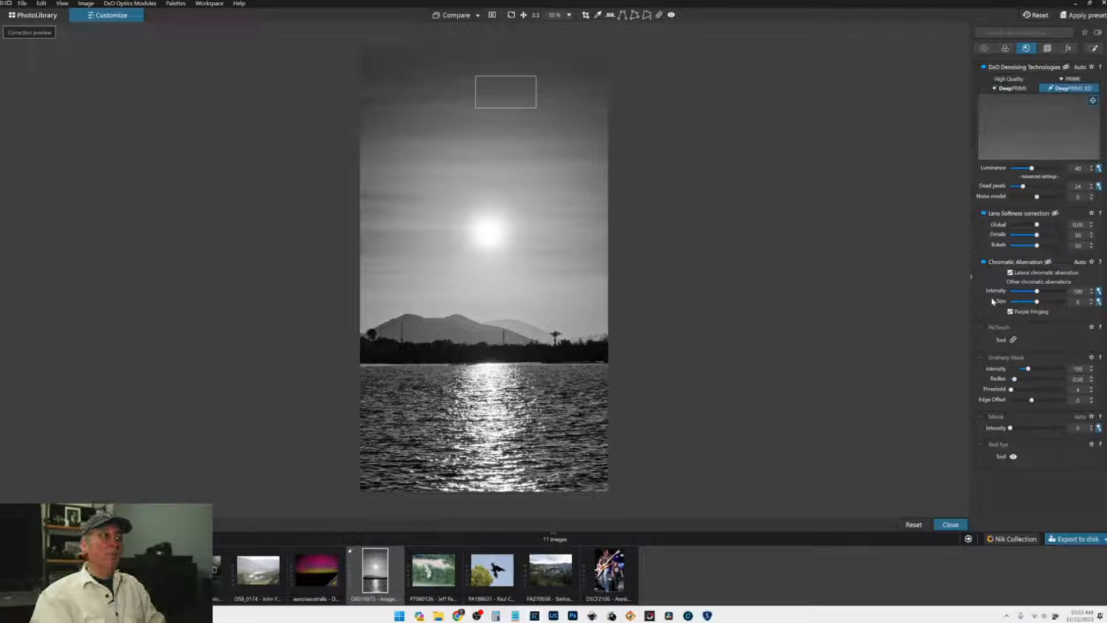
click(1062, 535)
click(657, 425)
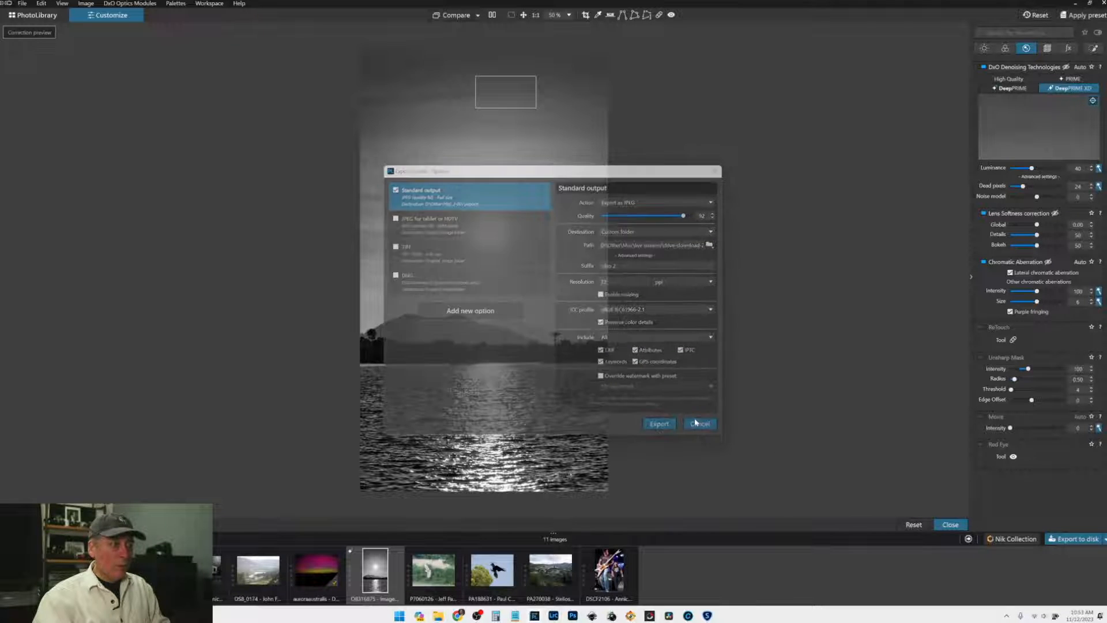
Step: Switch the photo's rendering to Neutral color, comparing it with Neutral Black and White
click(1002, 49)
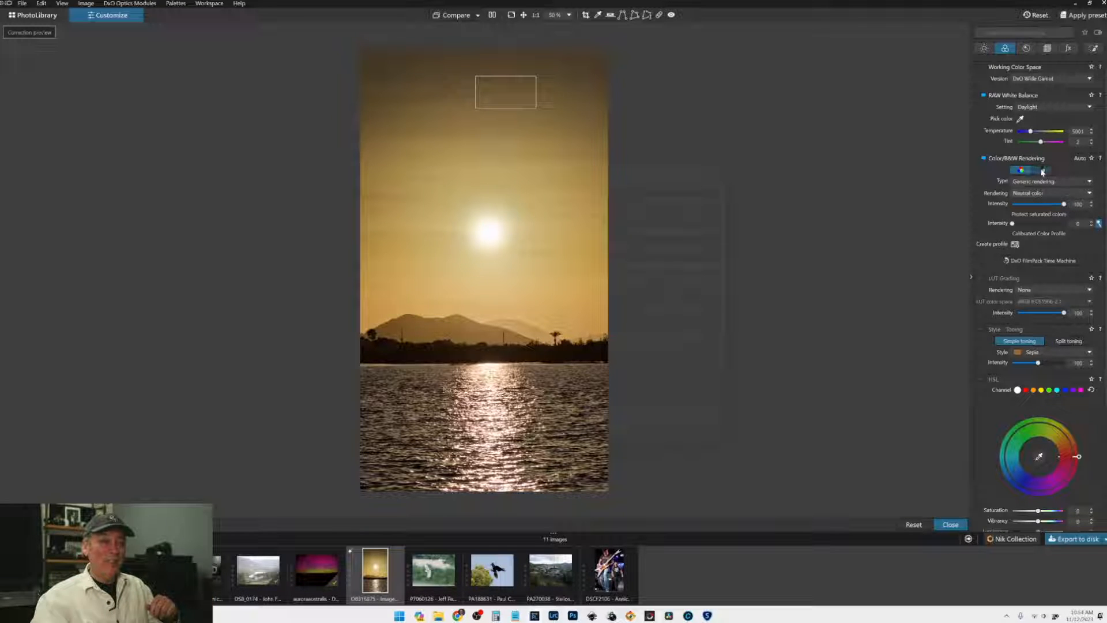
click(1042, 171)
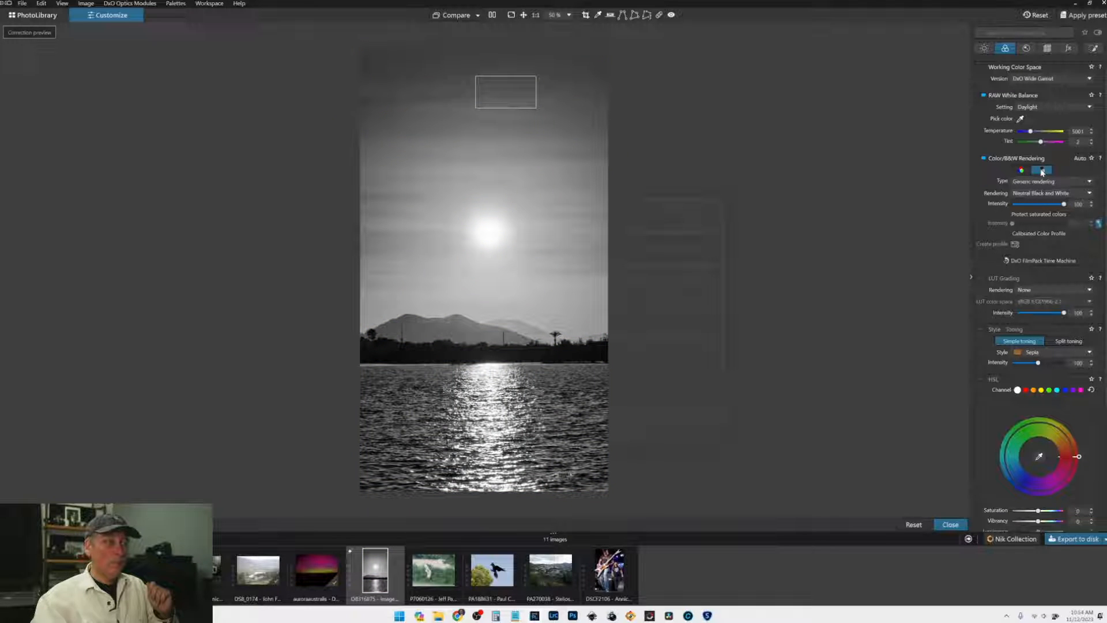
click(1023, 171)
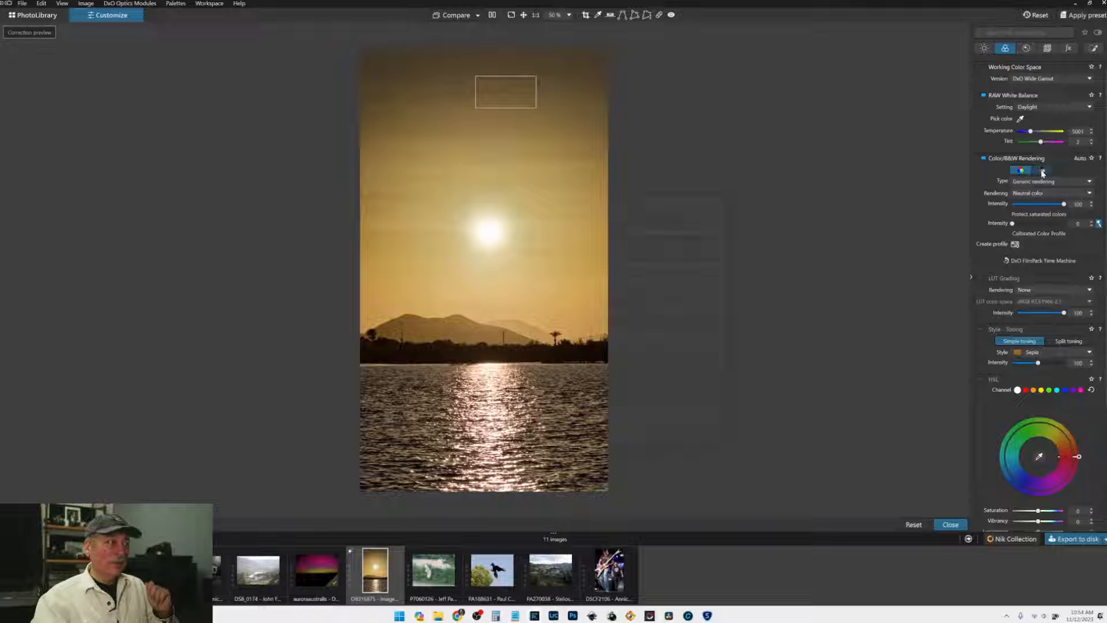
Step: Compare the edited colour version with the uncorrected photo
click(458, 16)
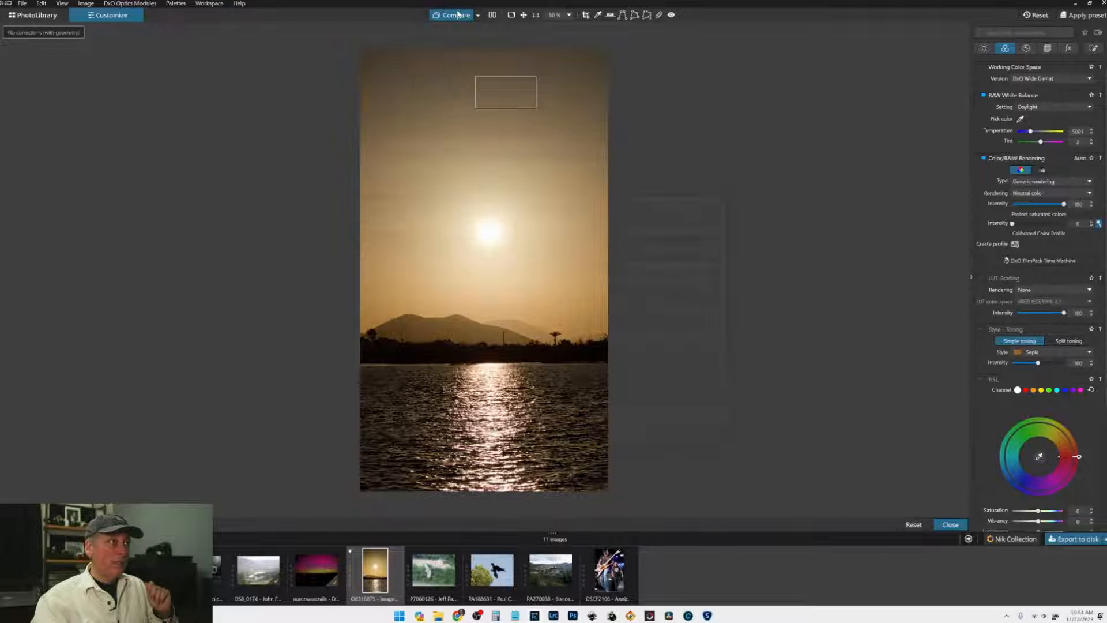
click(459, 16)
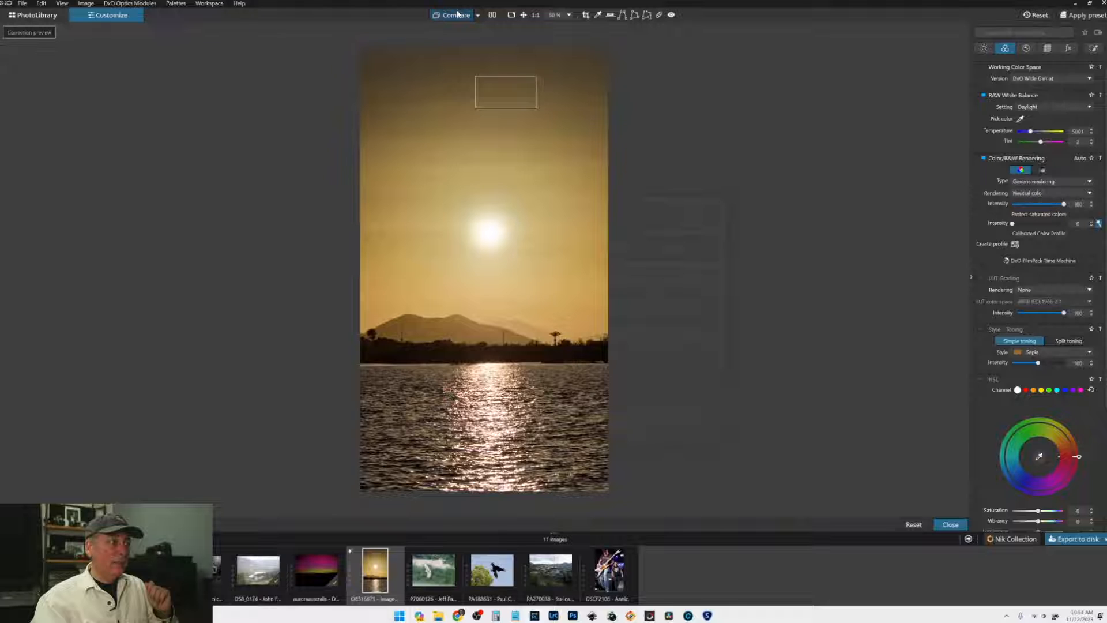
click(458, 15)
click(458, 15)
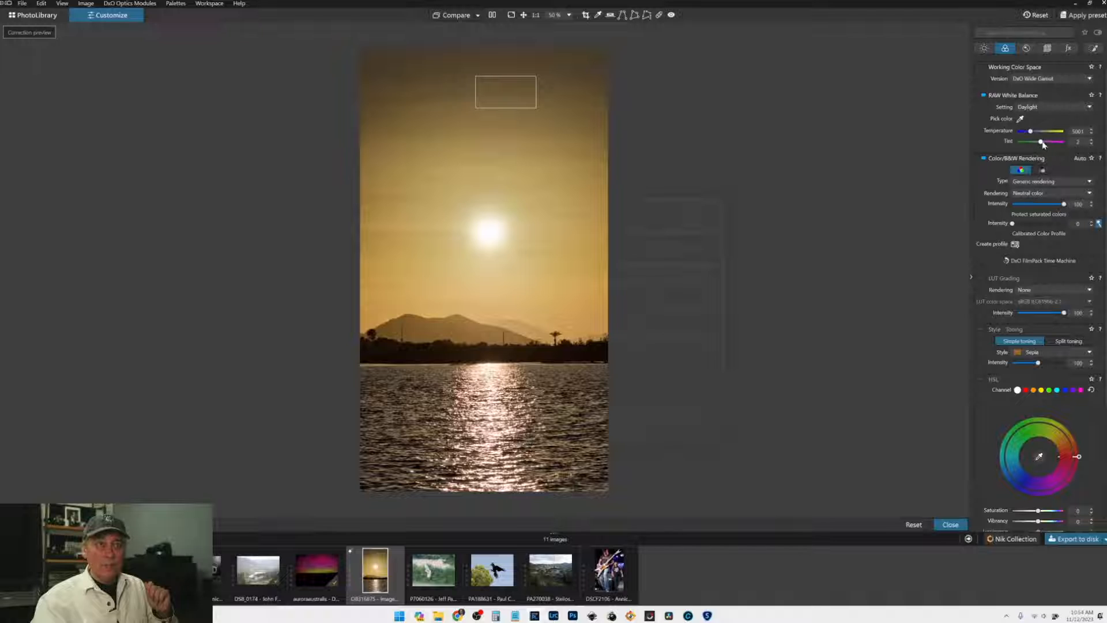
Step: Set the RAW white balance tint to about 22, comparing the result with the reference image and the Neutral Black and White rendering
drag(1041, 142, 1043, 142)
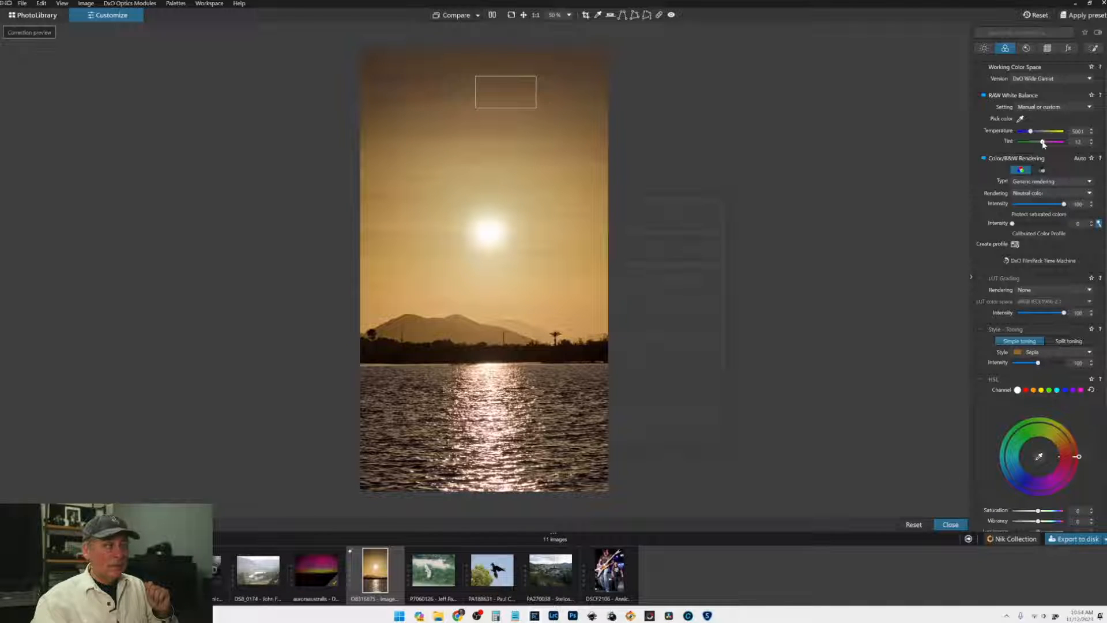
drag(1043, 142, 1043, 142)
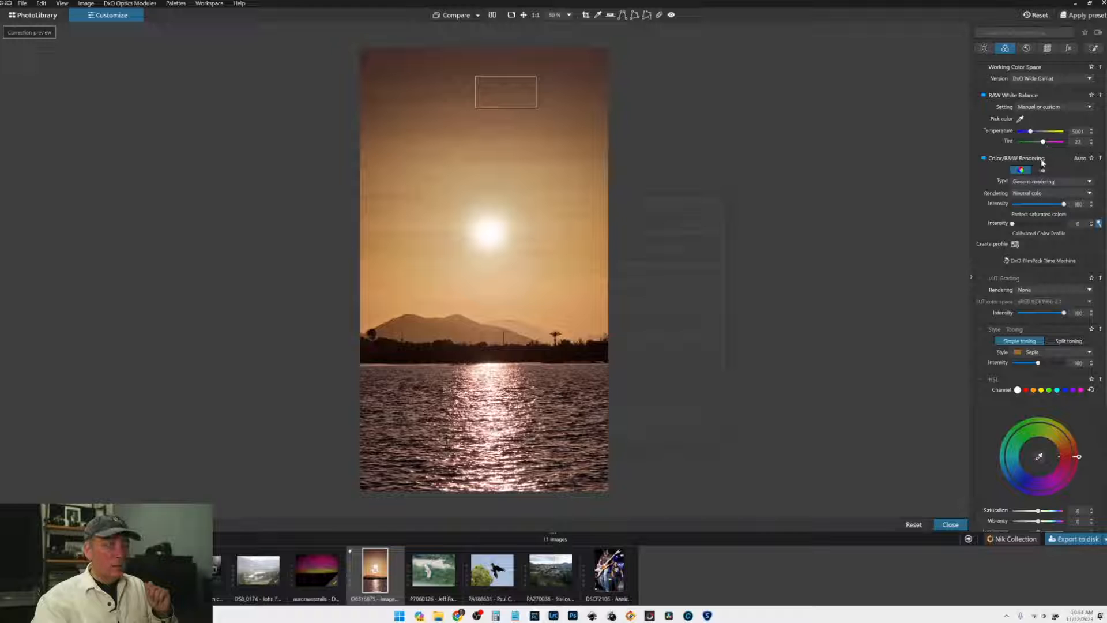
click(456, 16)
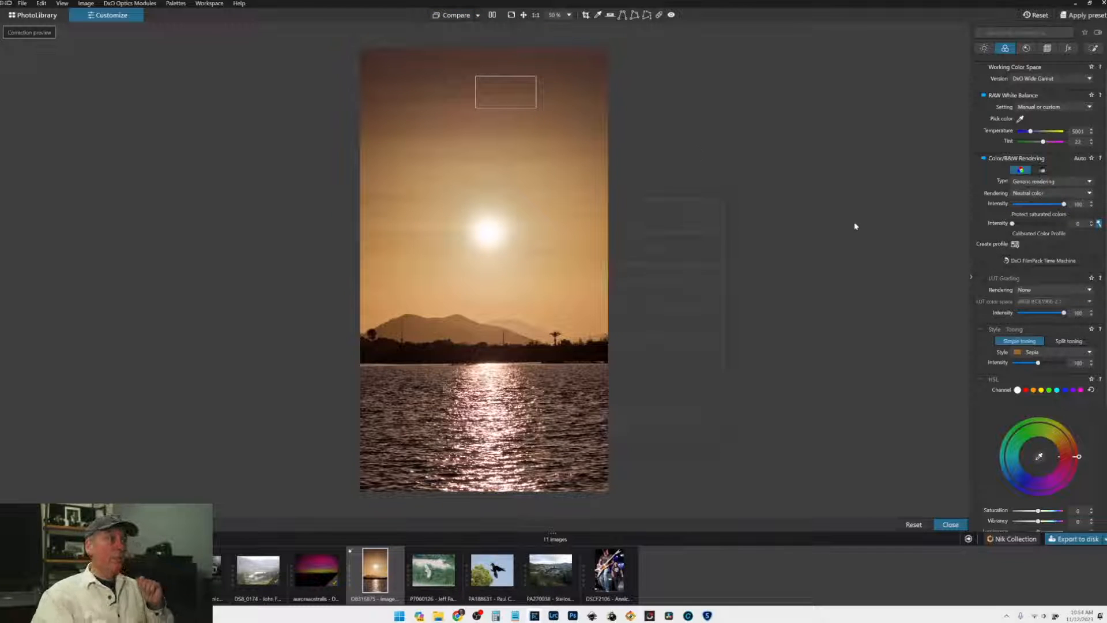
click(1043, 171)
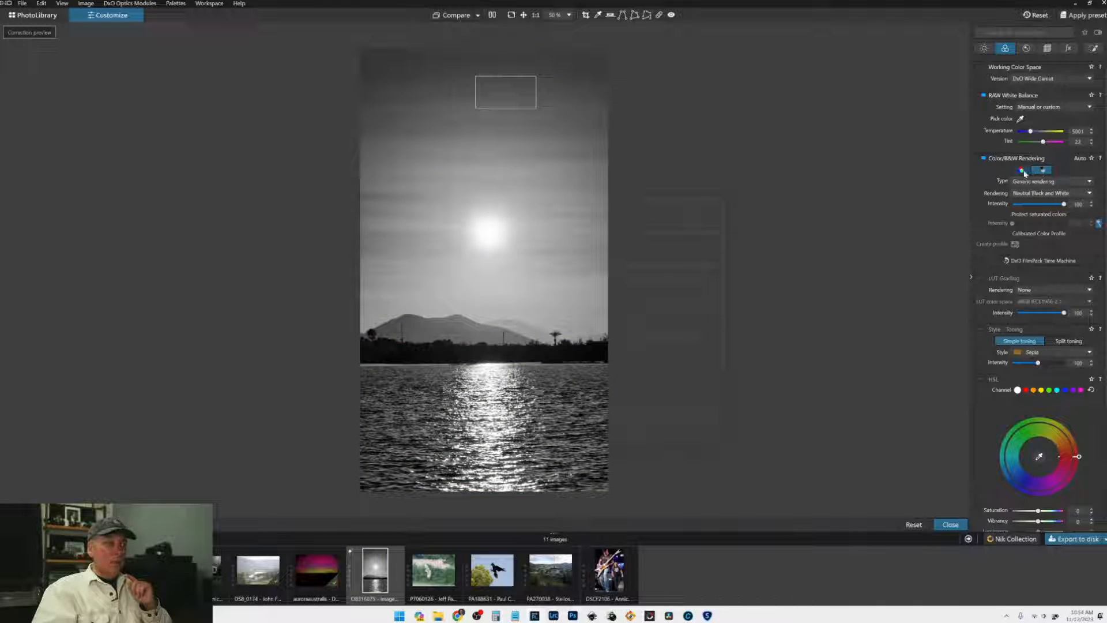
click(1022, 171)
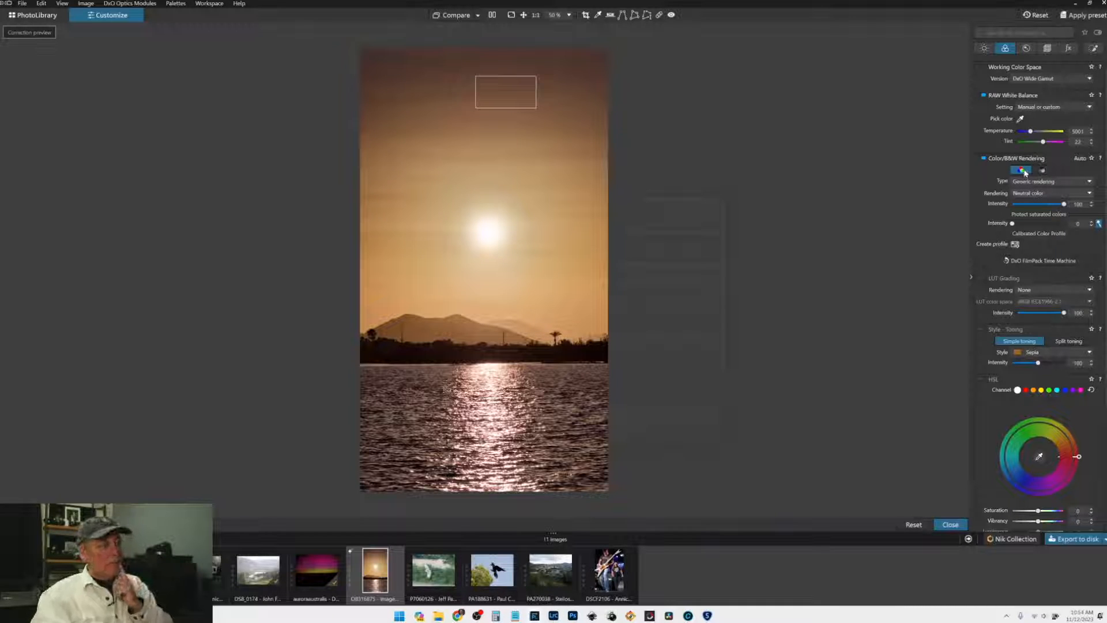
Step: Set the sunset photo's denoising method to DeepPRIME XD
click(1027, 51)
click(1063, 88)
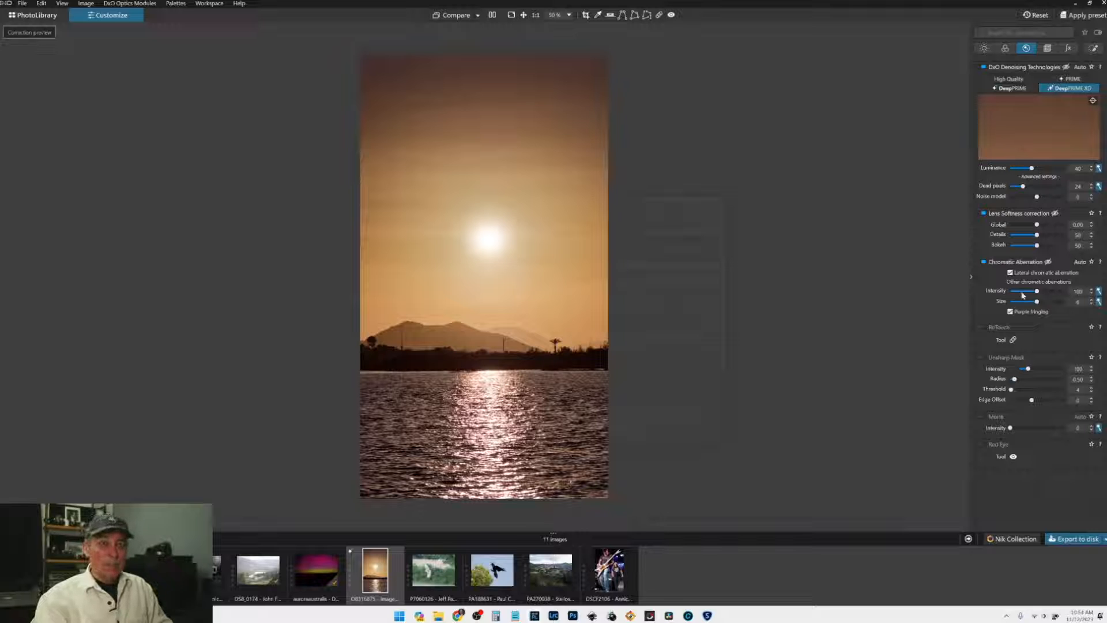
Step: Switch the sunset photo to Neutral Black and White and export it with Standard output as a JPEG at quality 92
click(1005, 48)
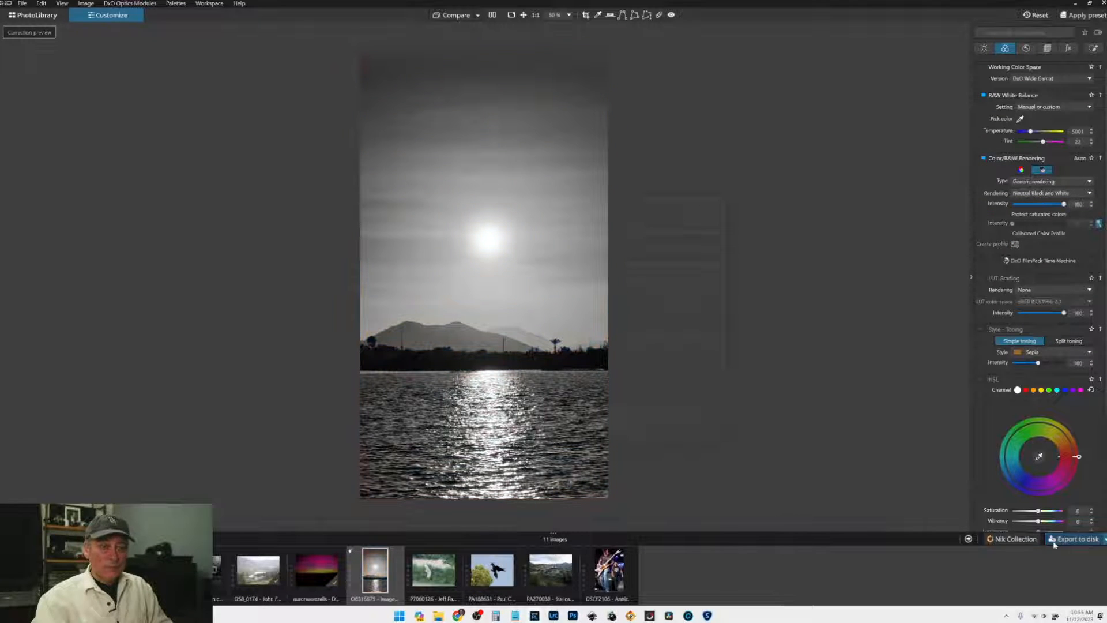
click(1074, 538)
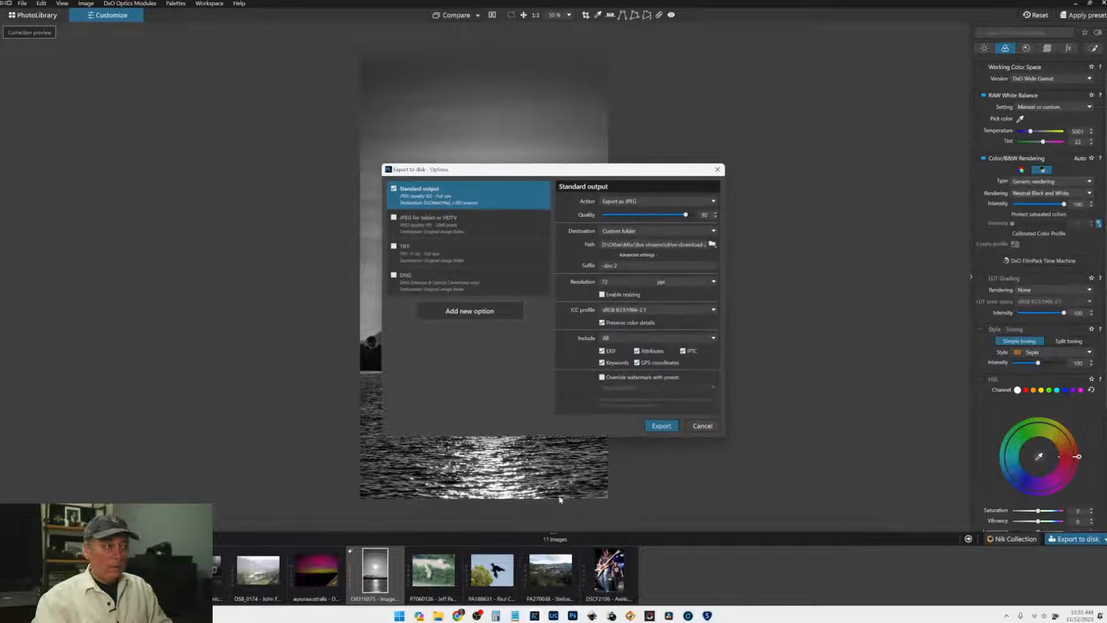
click(655, 428)
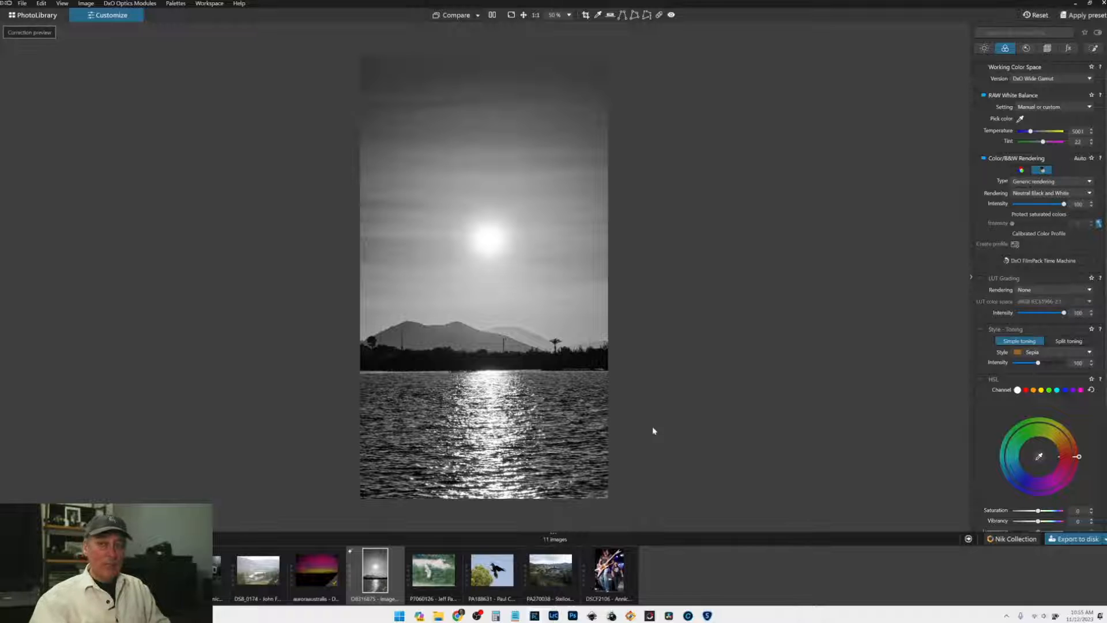
Step: Set the exported JPEG as the comparison reference and show it side by side with the current photo
click(477, 16)
click(492, 71)
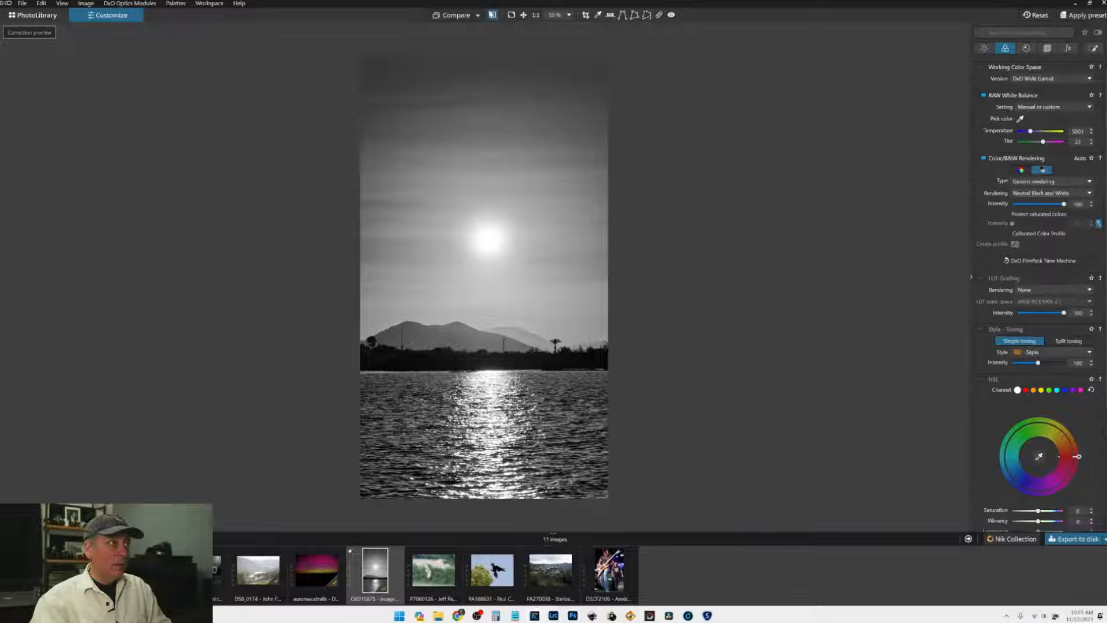
click(492, 15)
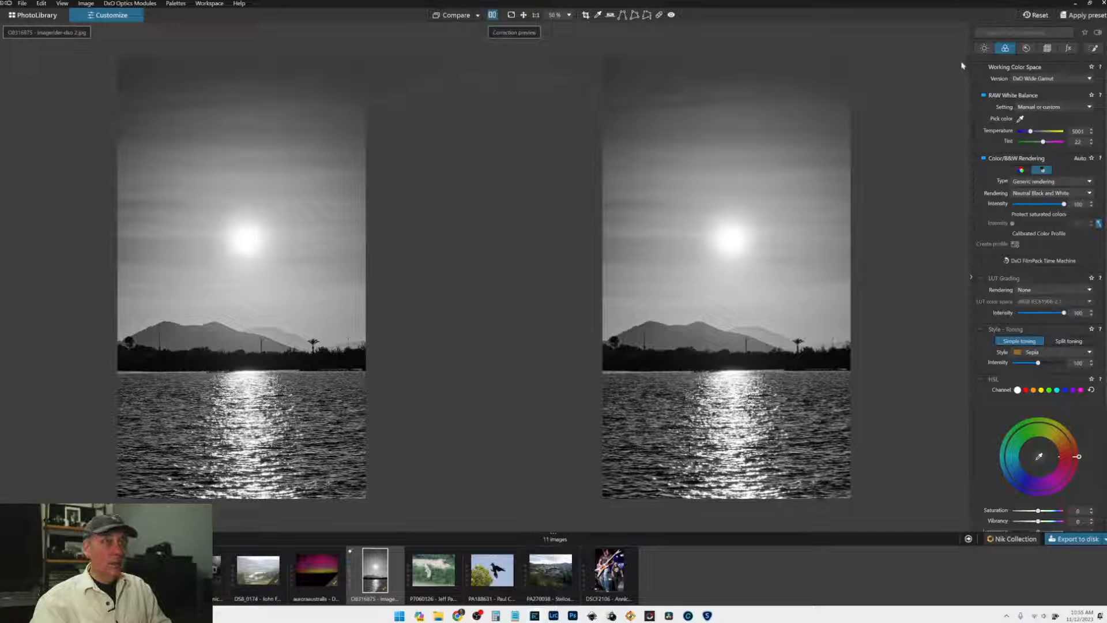
Step: Reset all corrections on the sunset photo and compare it side by side with the exported black-and-white version
click(1047, 16)
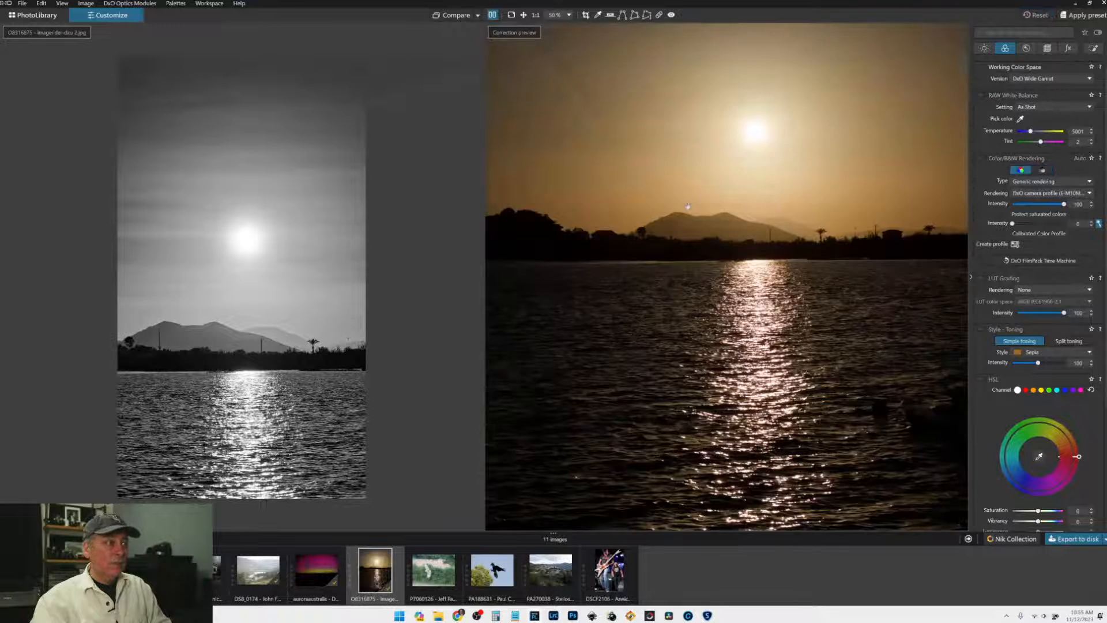
scroll(687, 207, down, 5)
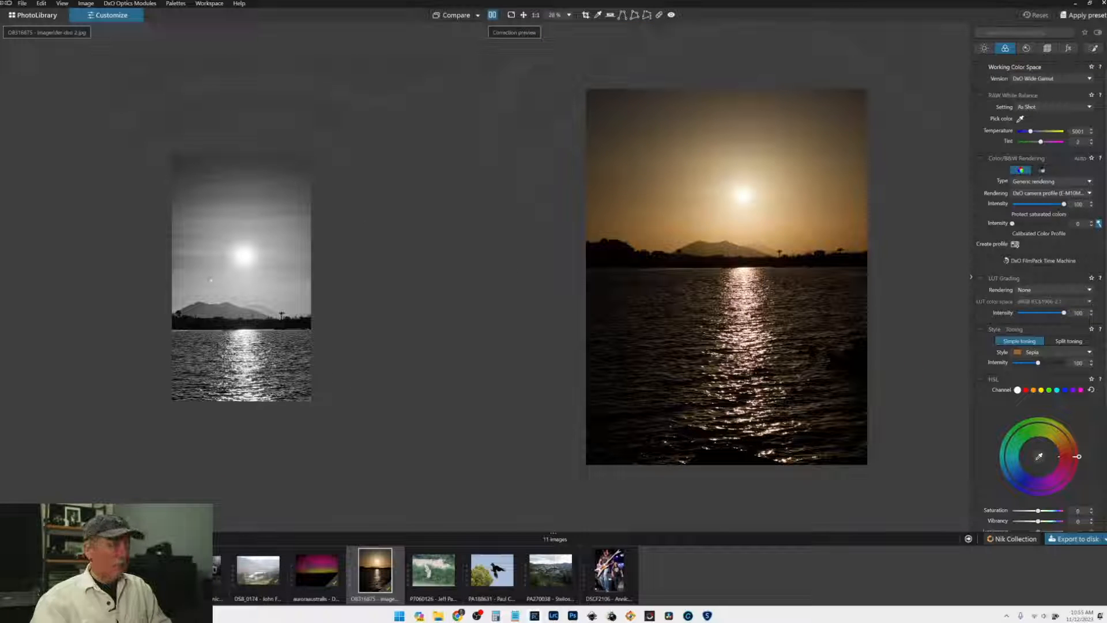
scroll(215, 305, up, 2)
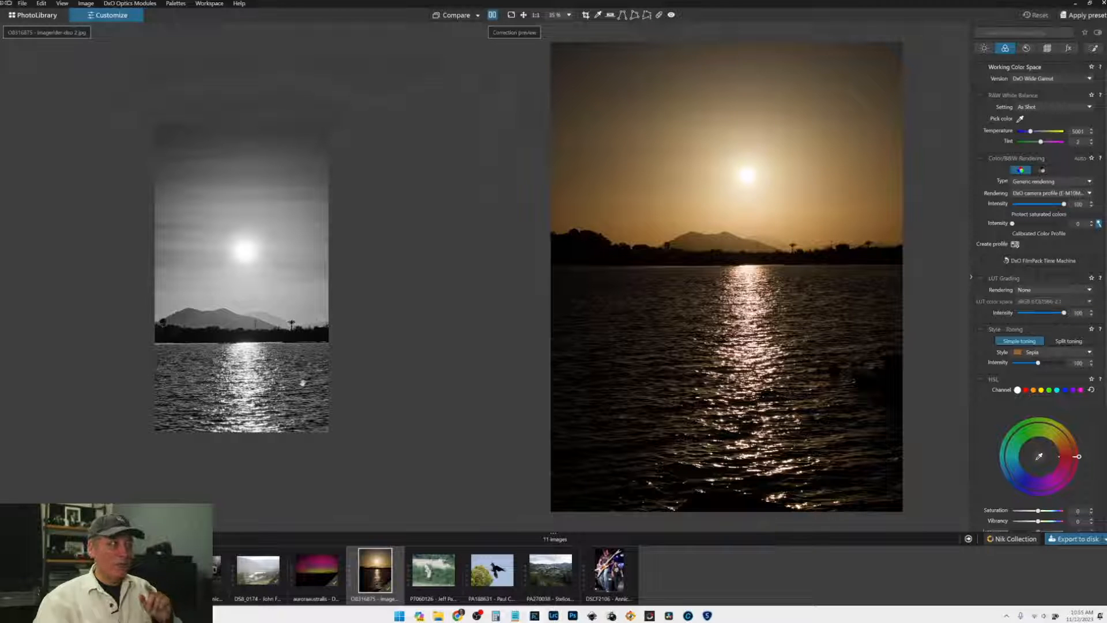
Step: Alternate between the exported black-and-white version and the uncorrected sunset photo in single-image view
click(492, 16)
click(468, 16)
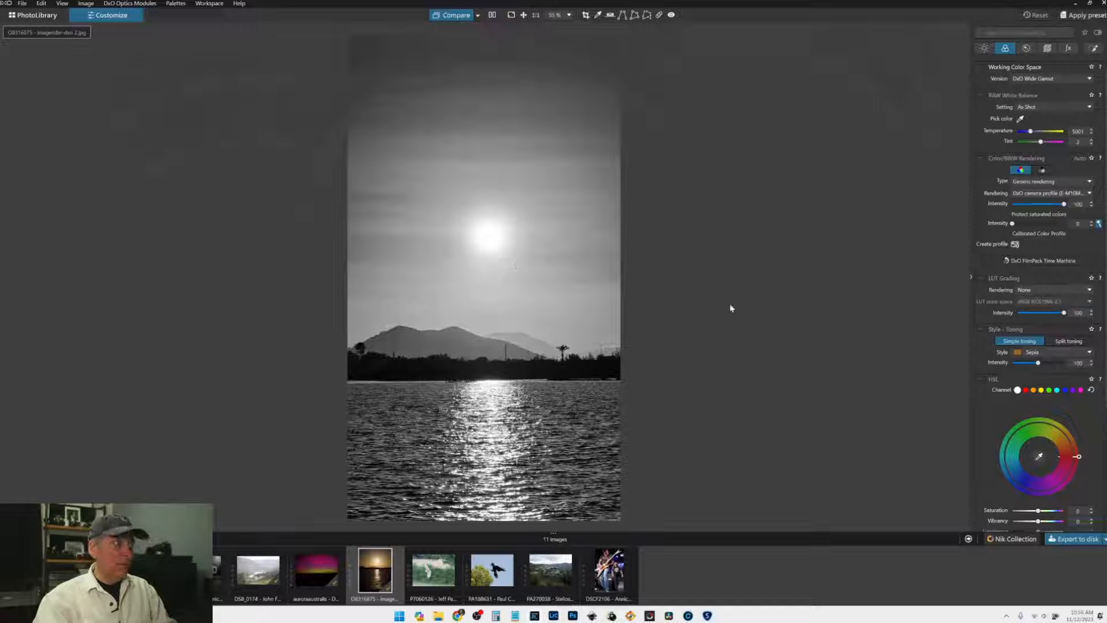
key(d)
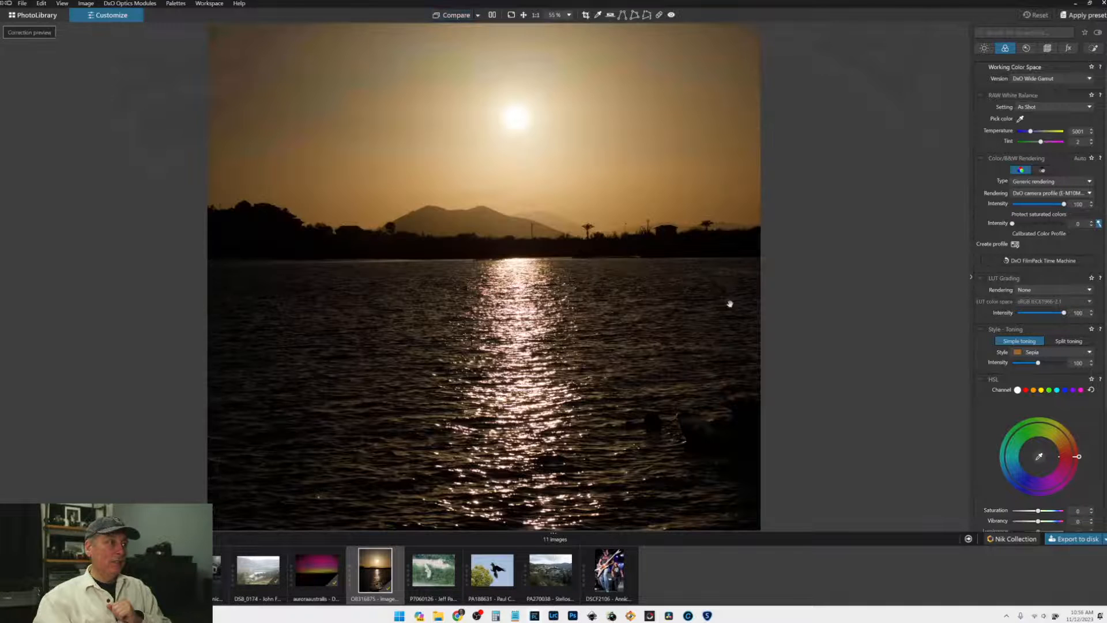
click(452, 21)
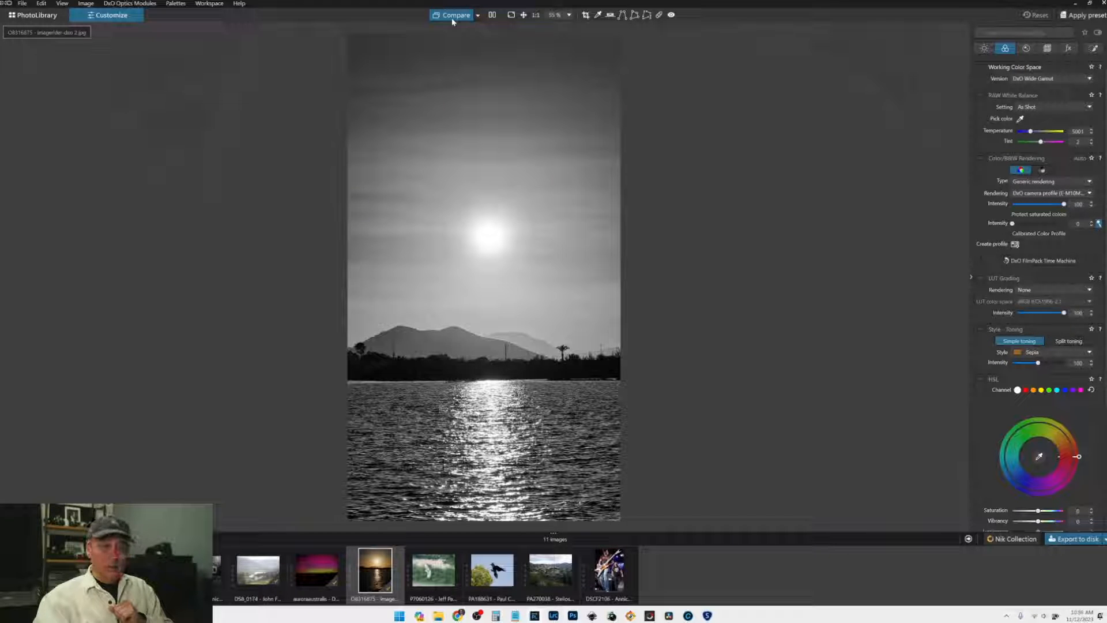
click(453, 21)
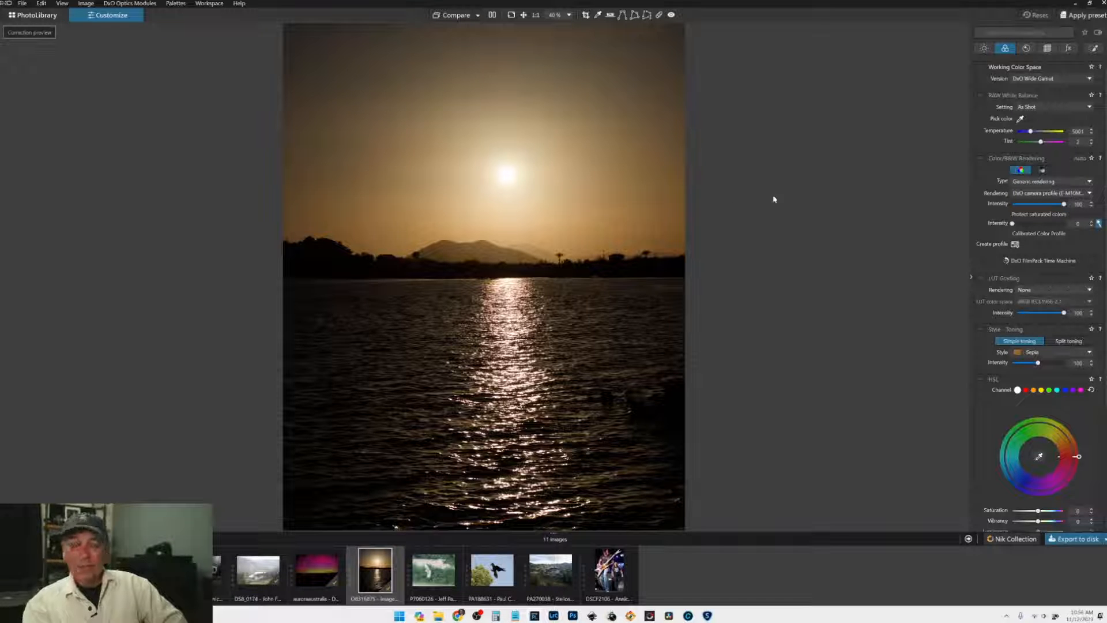
click(458, 19)
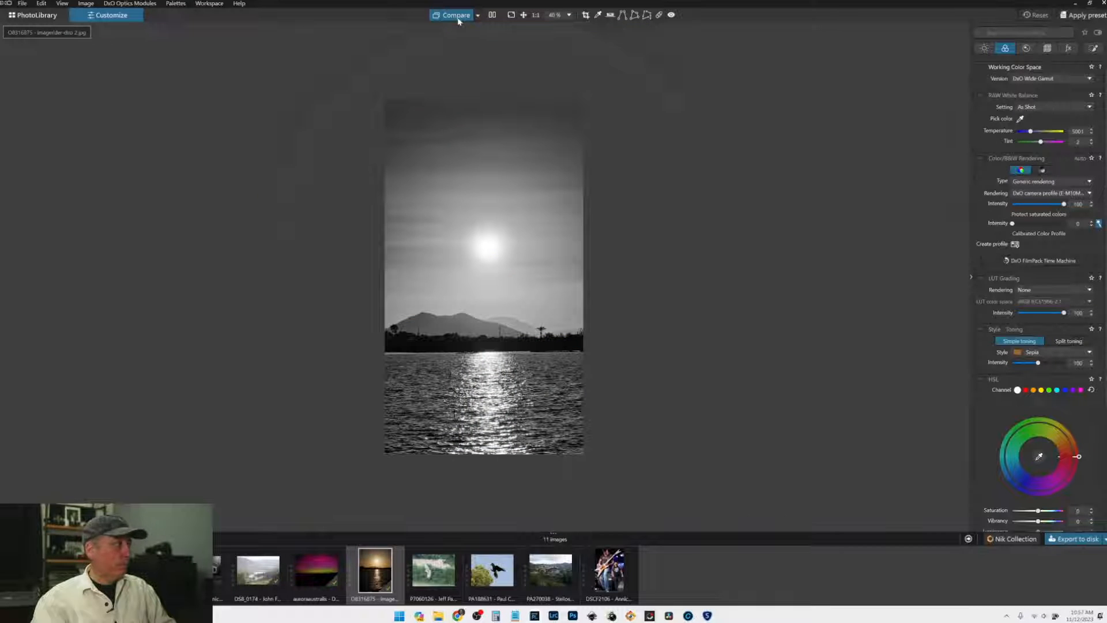
scroll(513, 246, up, 3)
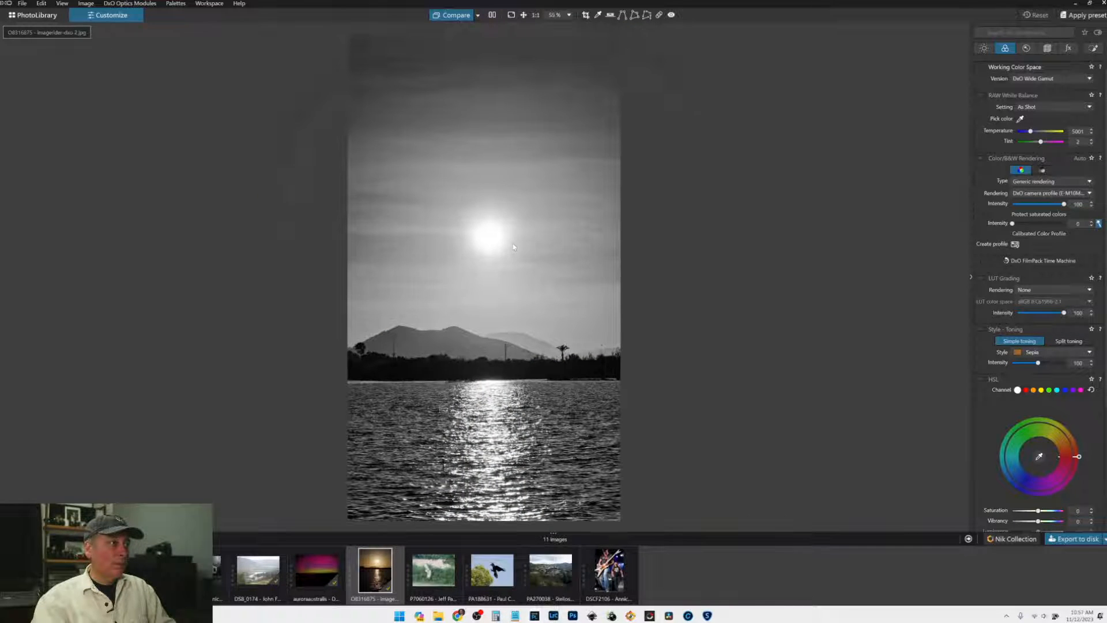
key(d)
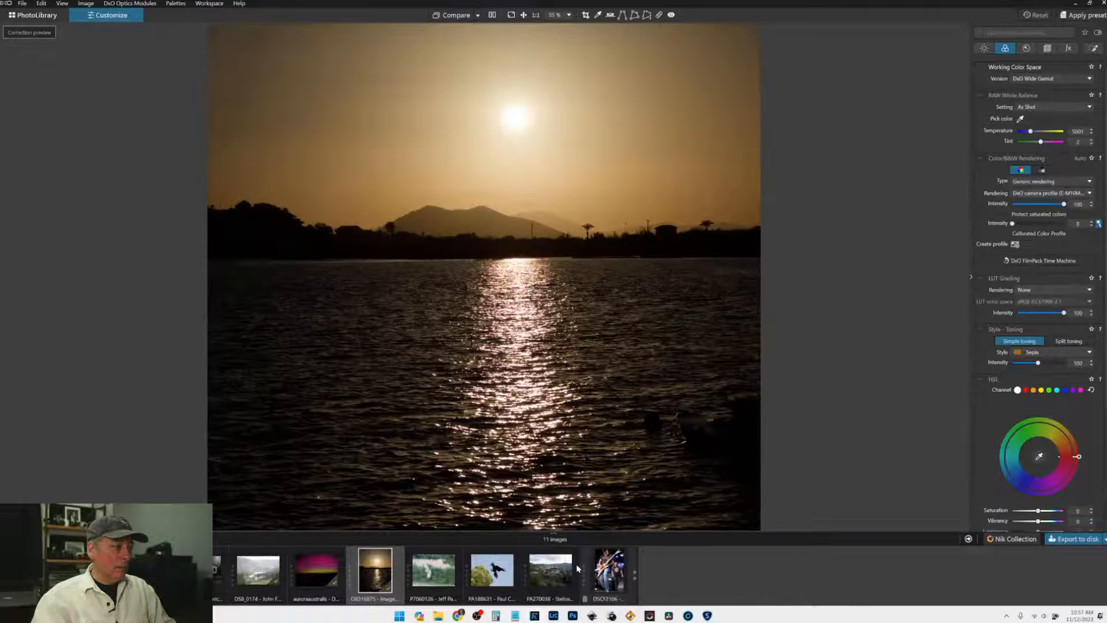
Step: Open the flying barn owl photo and apply the custom default preset, numbered 00, from the general purpose presets
click(448, 574)
scroll(566, 388, down, 3)
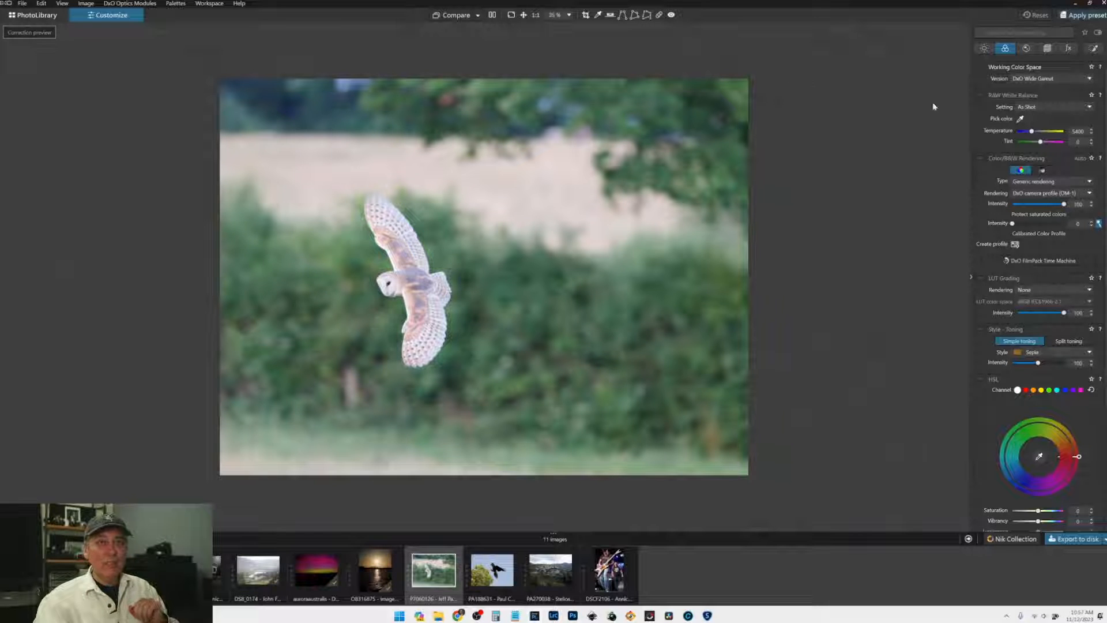
key(ctrl+shift+p)
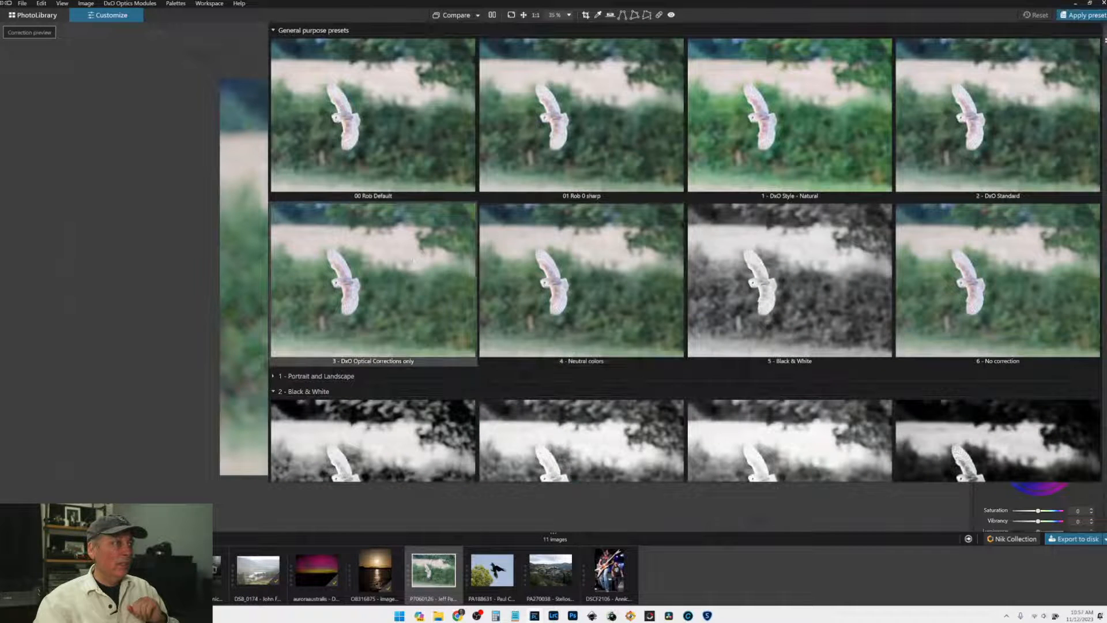
click(393, 159)
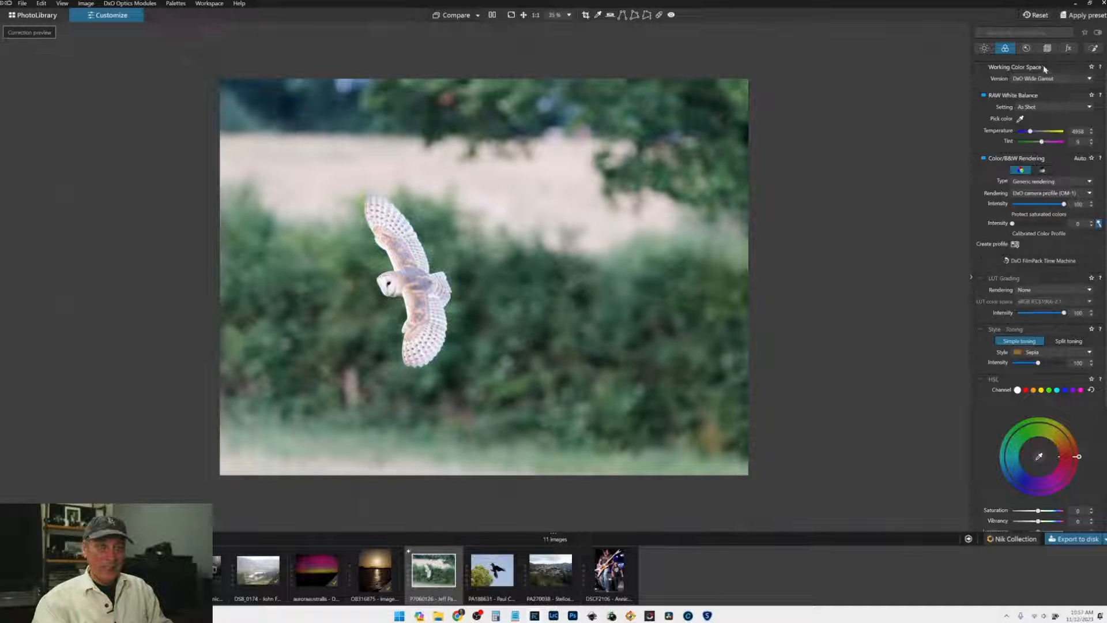
Step: Start a 1:1 crop on the owl photo and shift the frame to the image's left edge
click(1047, 49)
click(1040, 132)
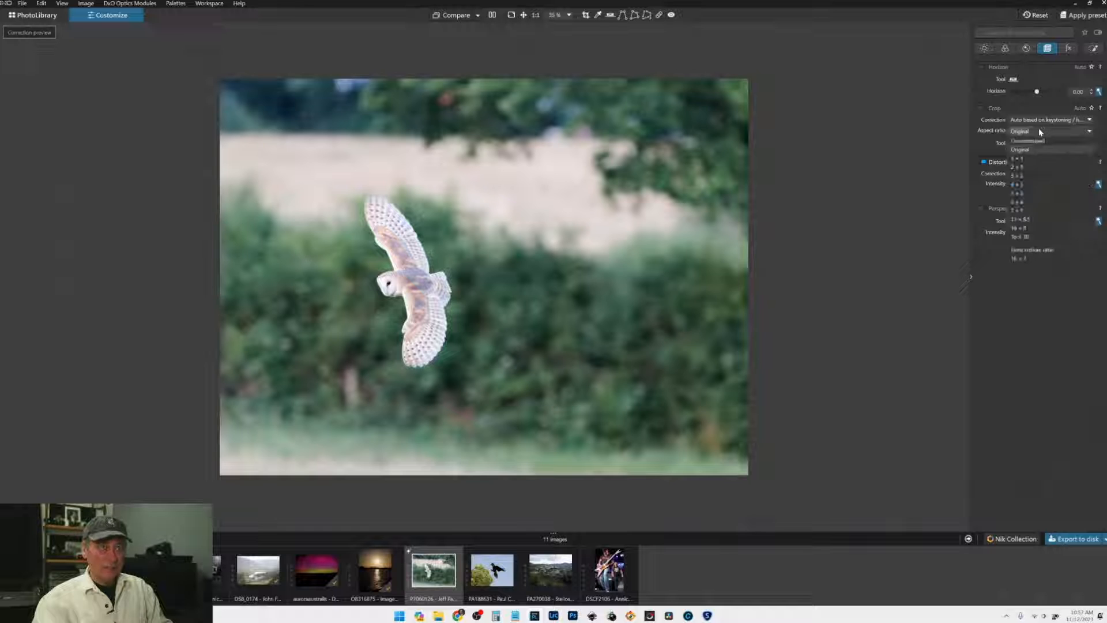
click(1023, 157)
click(1013, 144)
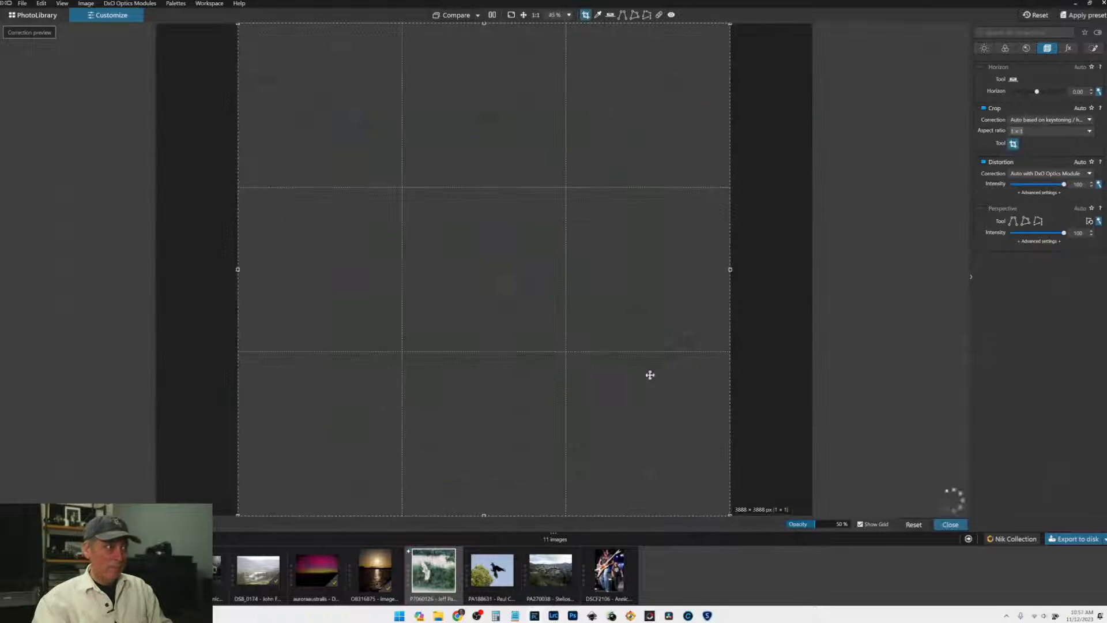
drag(634, 365, 506, 365)
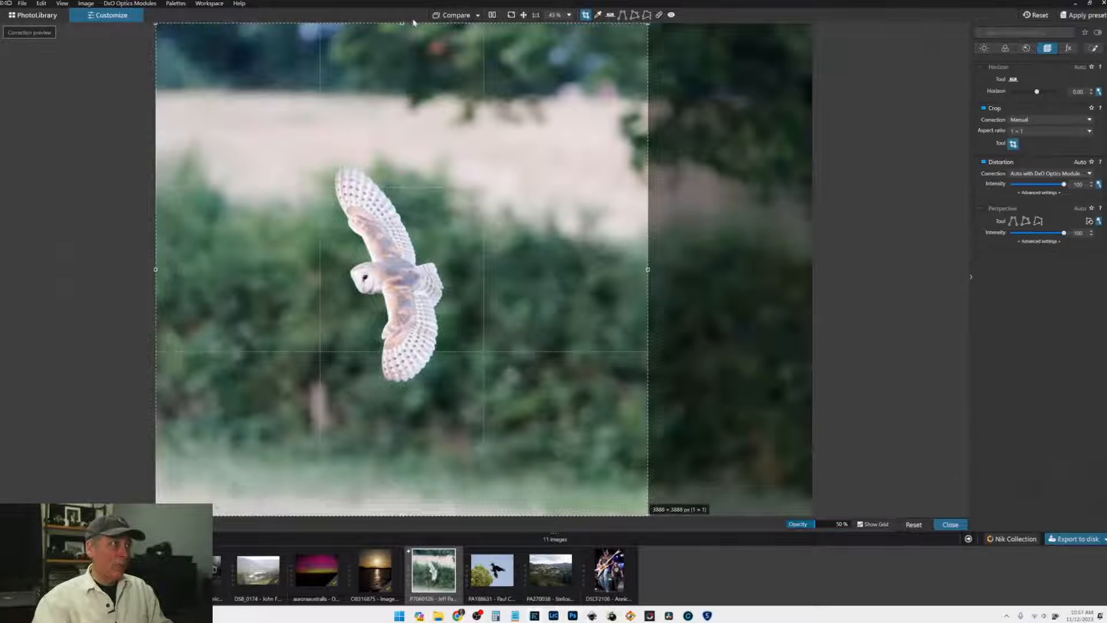
Step: Shrink the square crop around the owl to about 2833 × 2833 px, shift it further left and apply it
drag(402, 24, 407, 106)
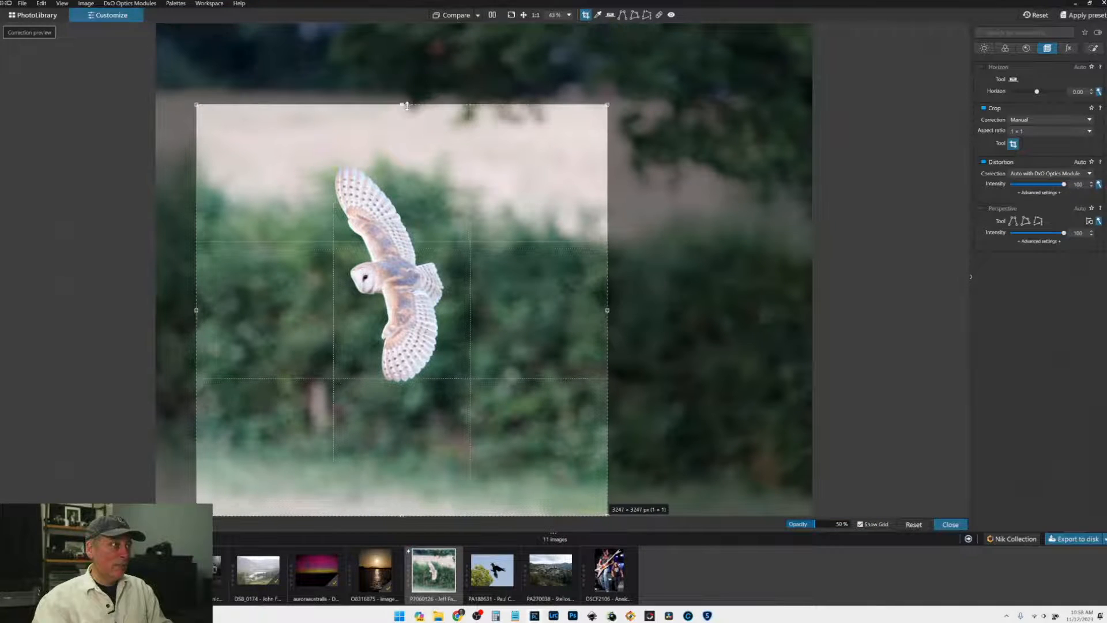
drag(406, 515, 404, 462)
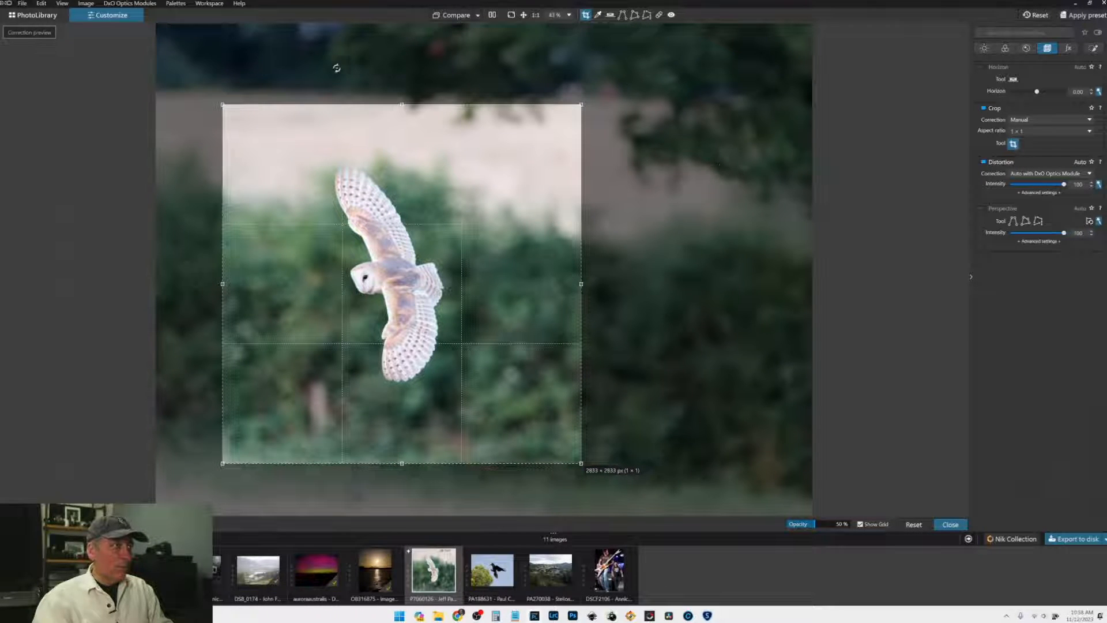
drag(392, 239, 350, 239)
key(Return)
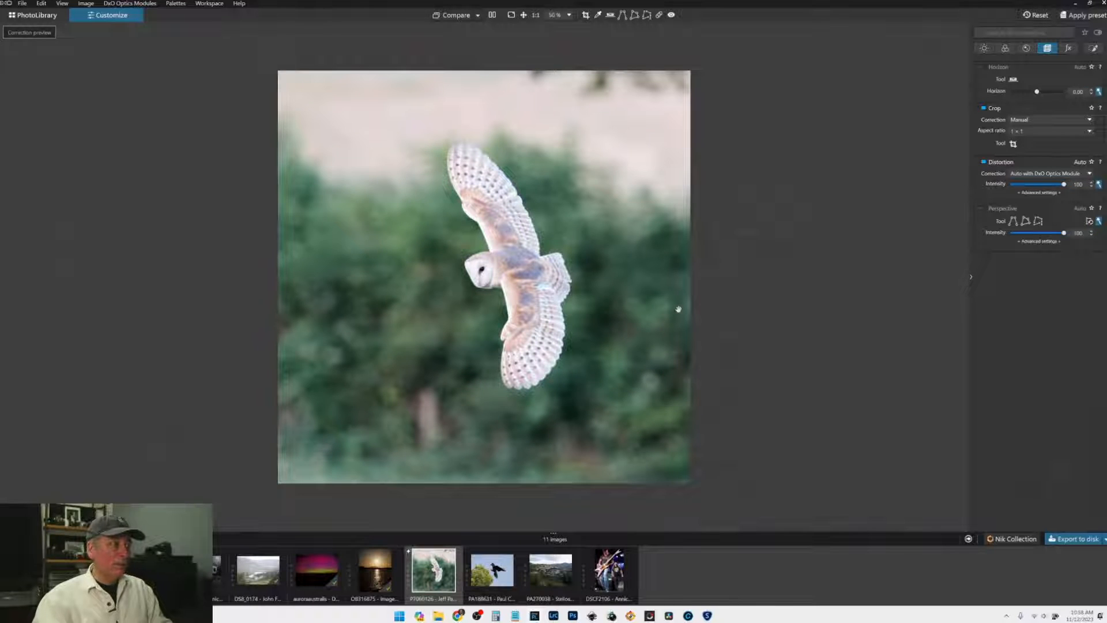
scroll(645, 272, up, 2)
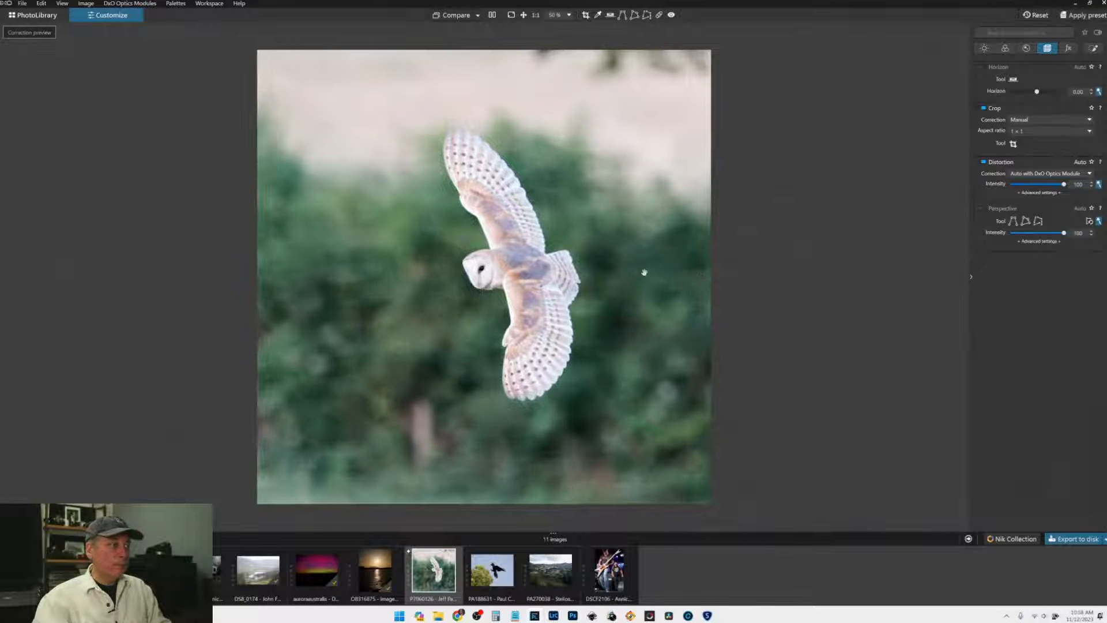
scroll(645, 272, down, 1)
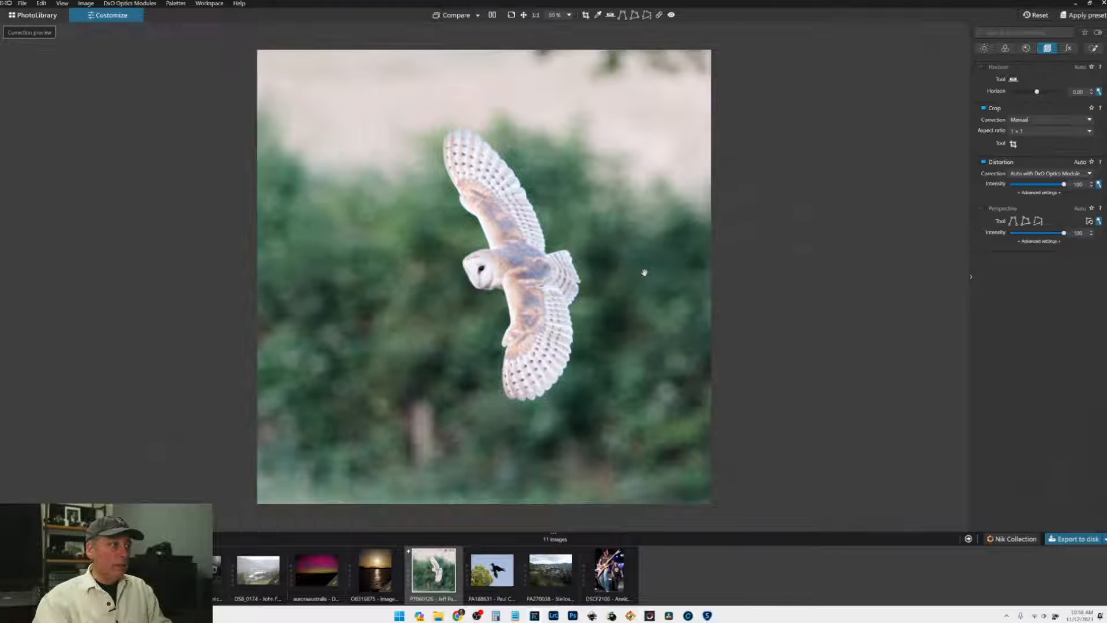
Step: Set the owl photo's RAW white balance to Daylight
click(1070, 49)
click(1071, 49)
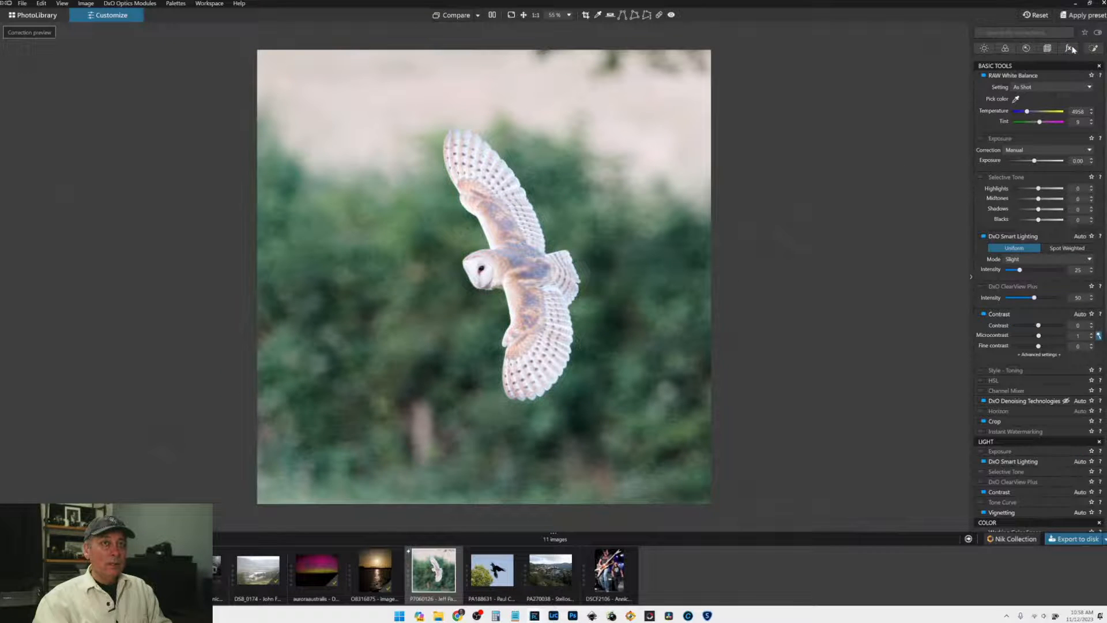
click(1005, 49)
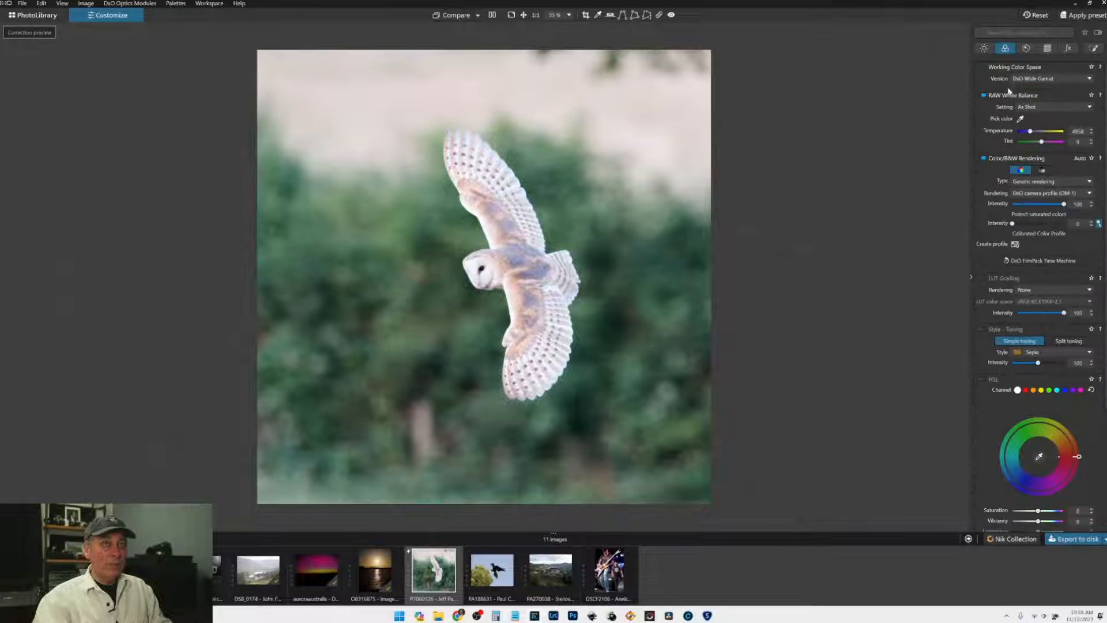
click(1041, 107)
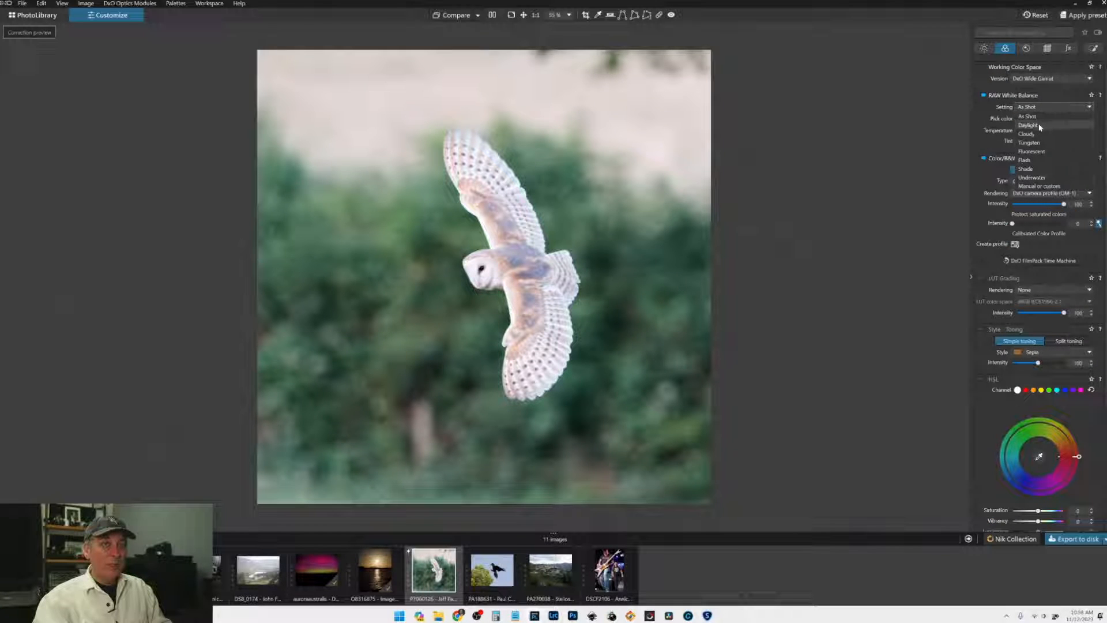
click(1040, 125)
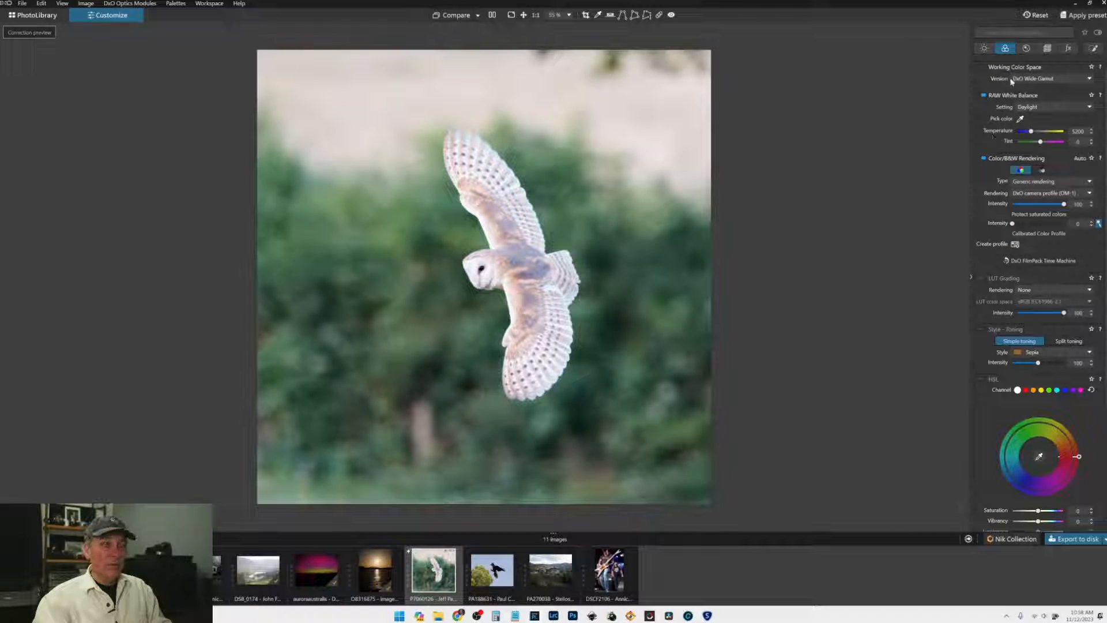
Step: Lower the owl photo's selective tones to blacks -37, shadows -5 and highlights -15
click(986, 51)
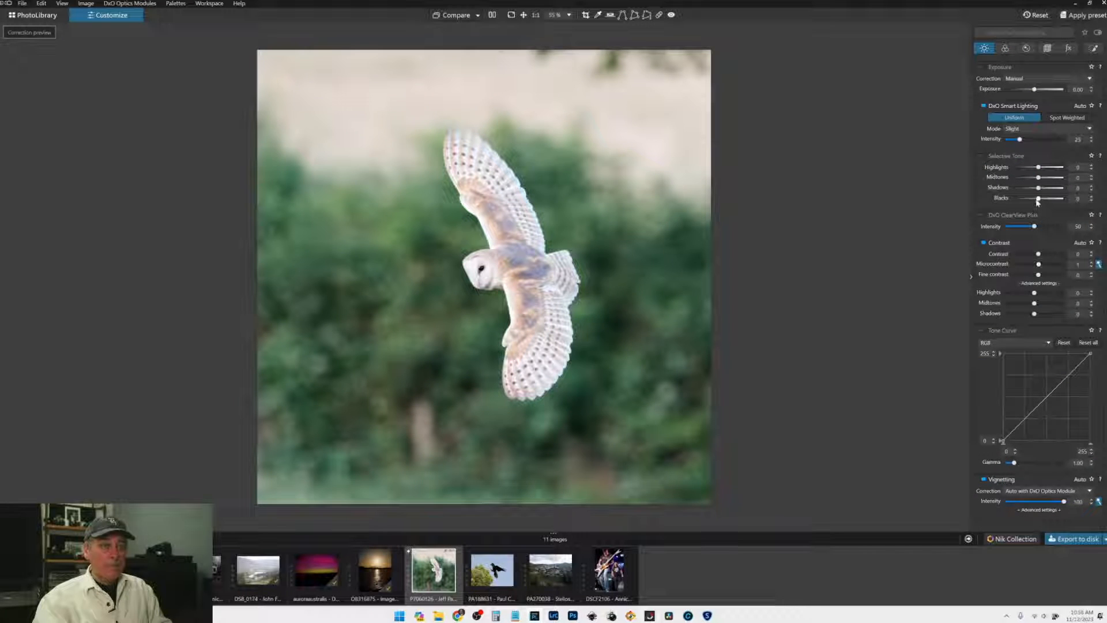
drag(1038, 199, 1031, 199)
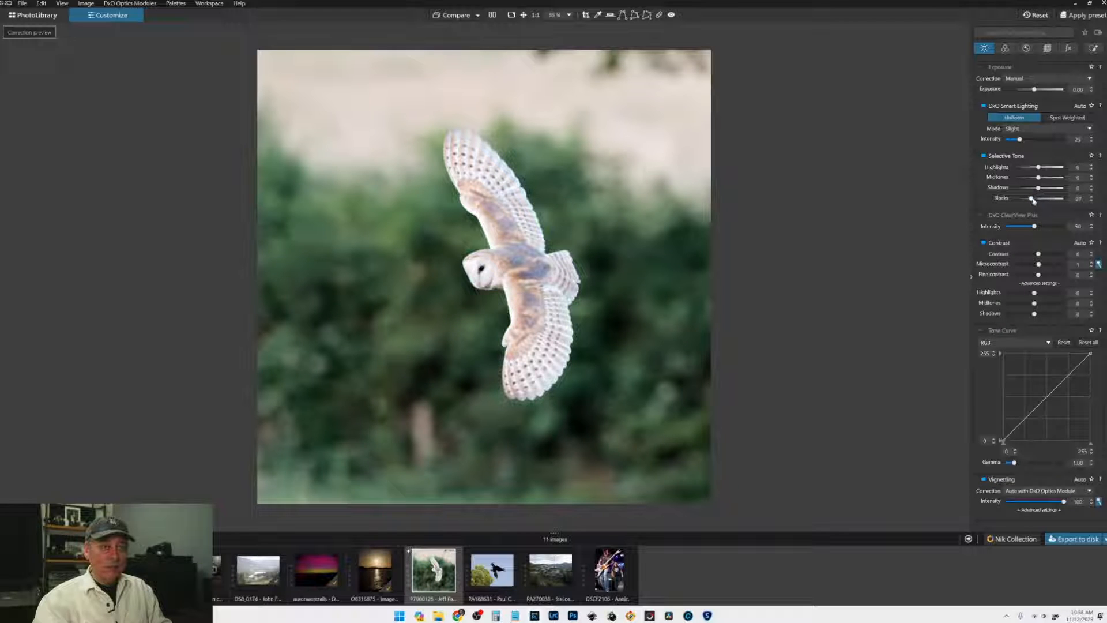
drag(1031, 199, 1028, 199)
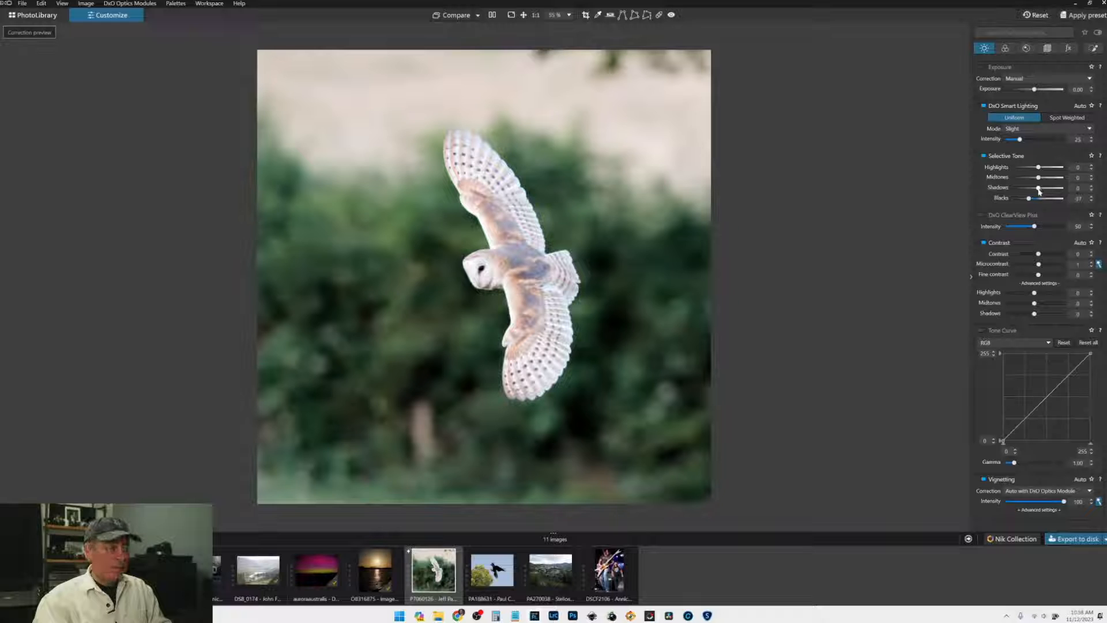
drag(1039, 189, 1033, 168)
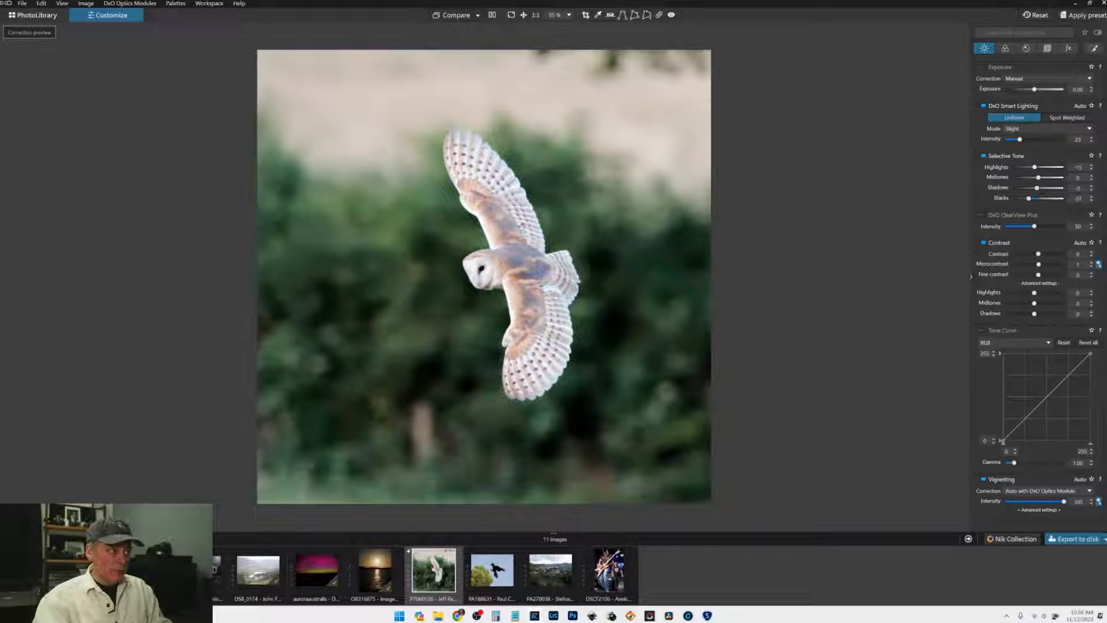
Step: Add a local-adjustment control point on the owl's eye, shrink its radius to the eye area and set ClearView Plus intensity to 61
scroll(483, 272, up, 3)
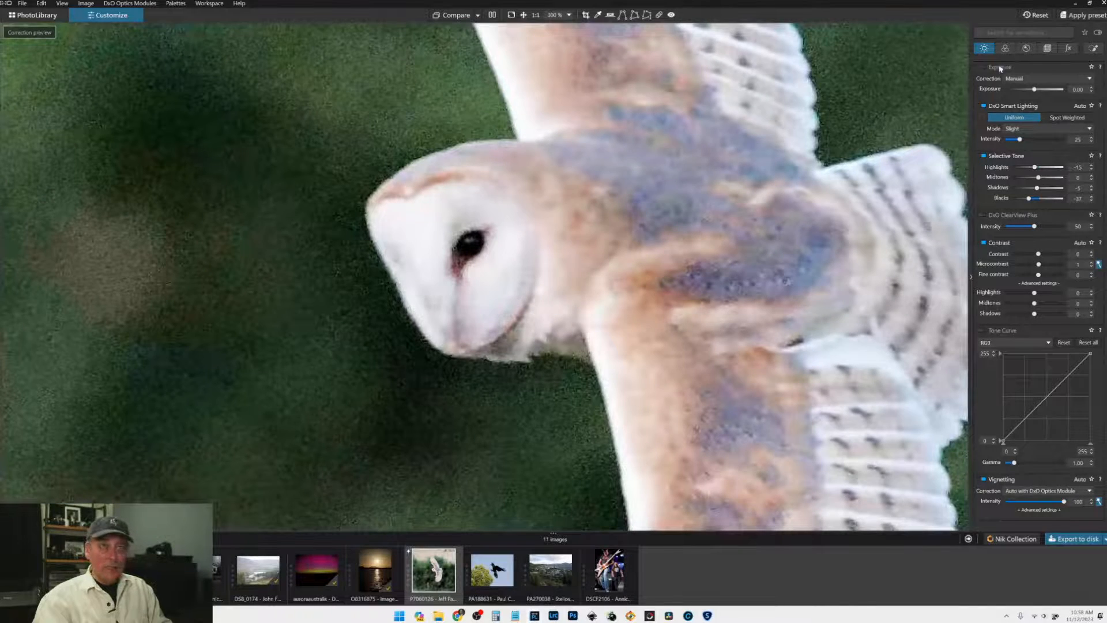
click(1093, 48)
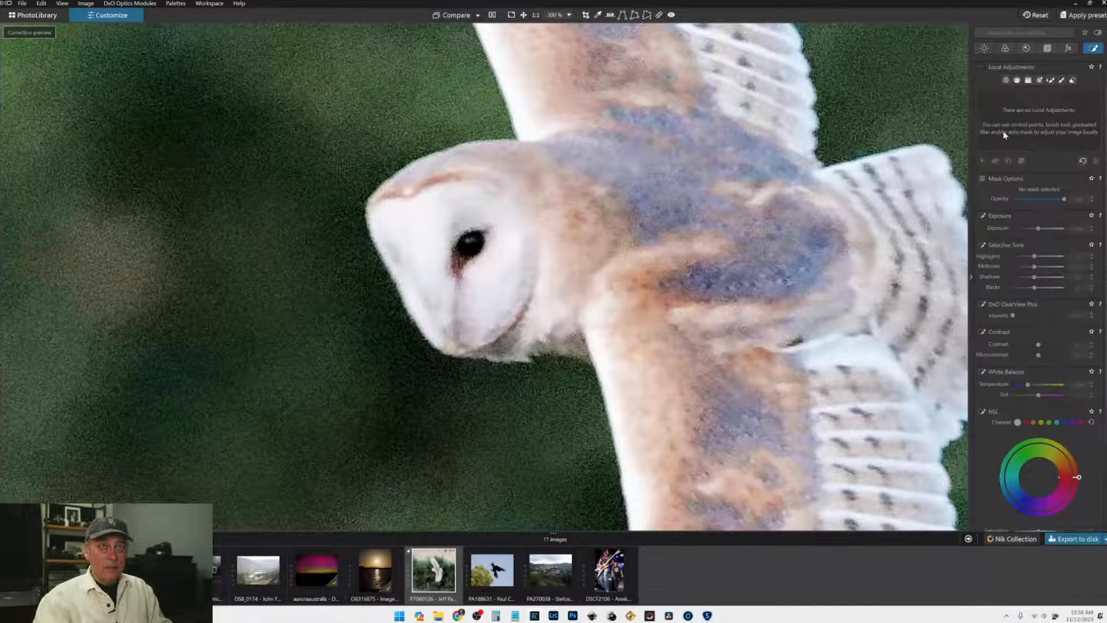
click(1006, 81)
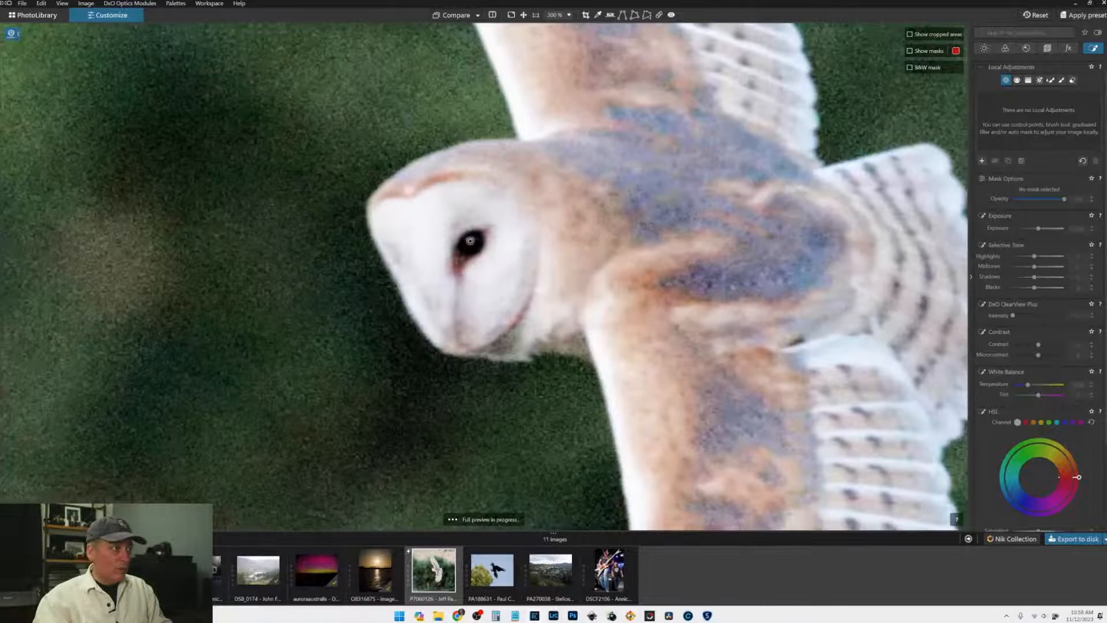
click(471, 241)
drag(573, 54, 487, 213)
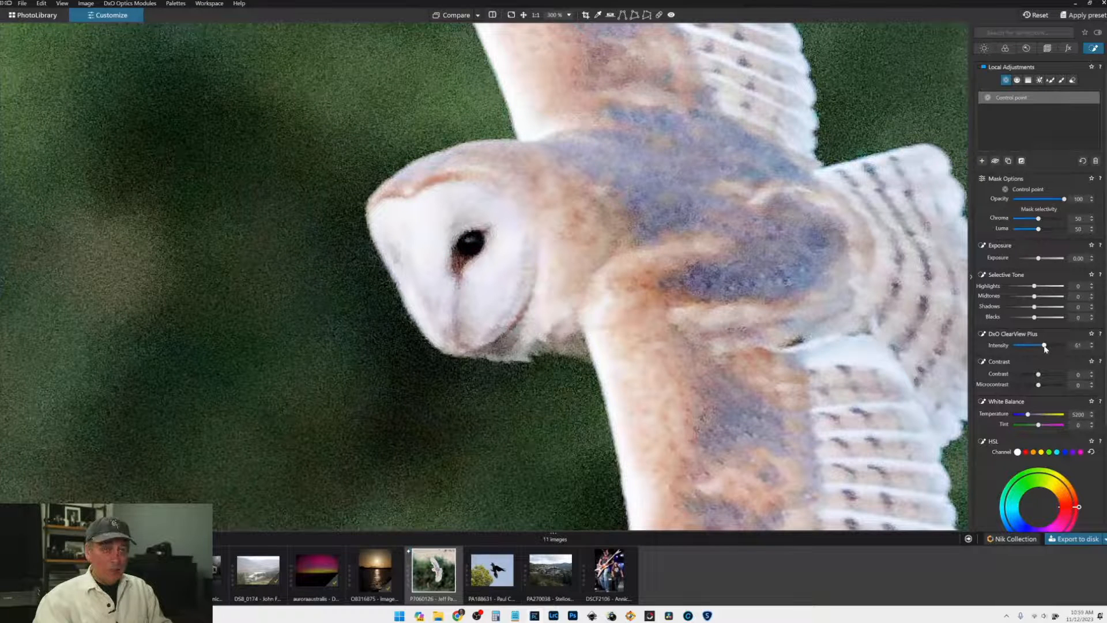
Step: Raise the eye control point's shadows to 96 and highlights to 100
click(1047, 306)
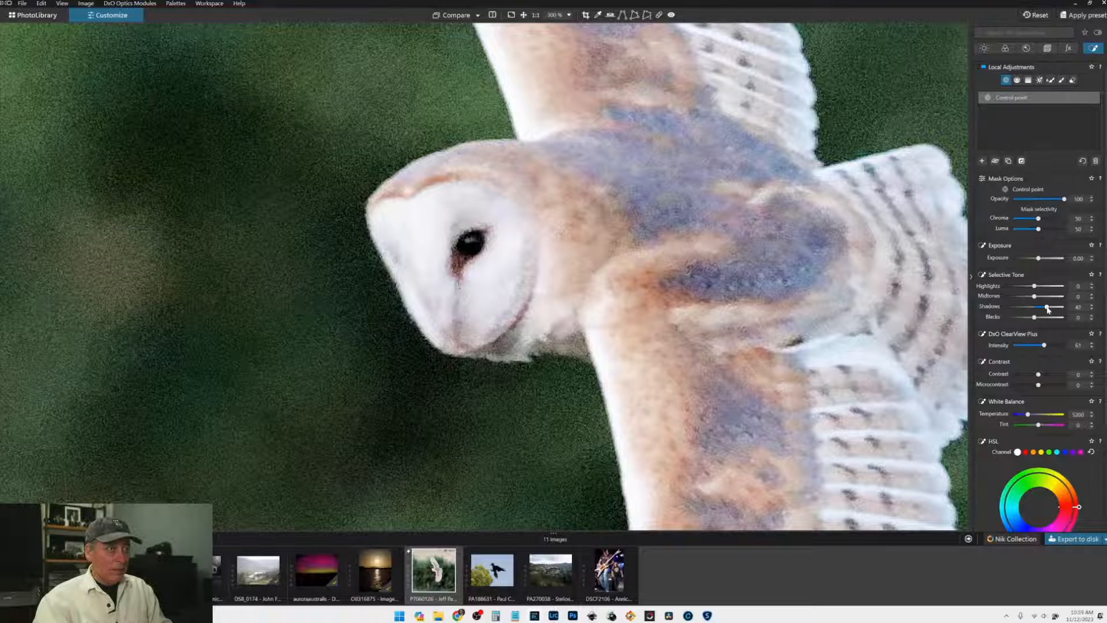
drag(1047, 307, 1063, 307)
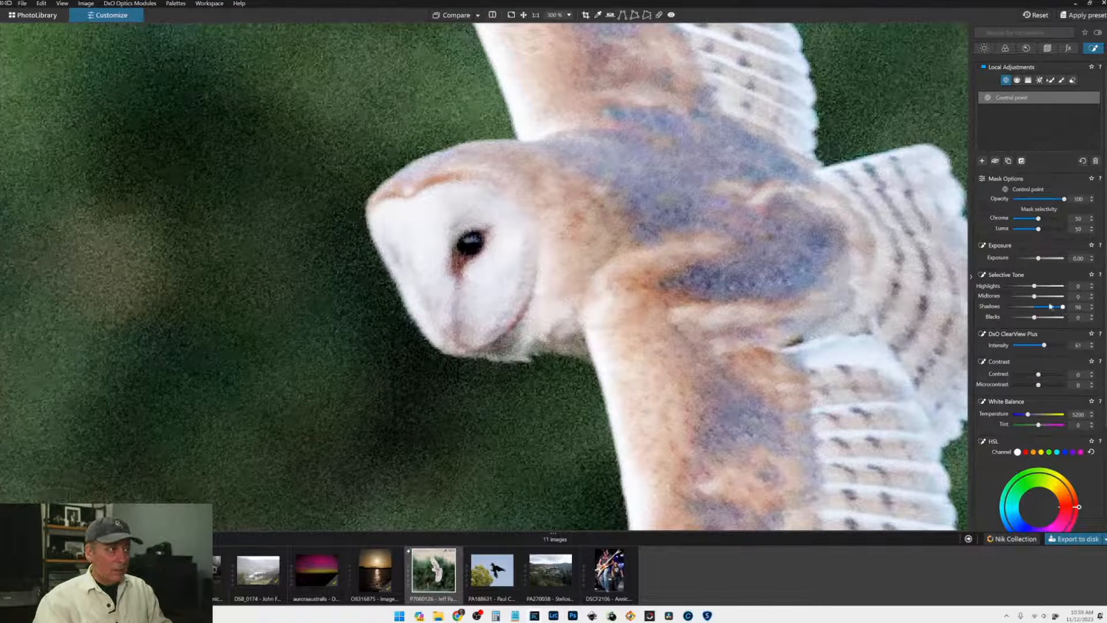
drag(1039, 288, 1074, 291)
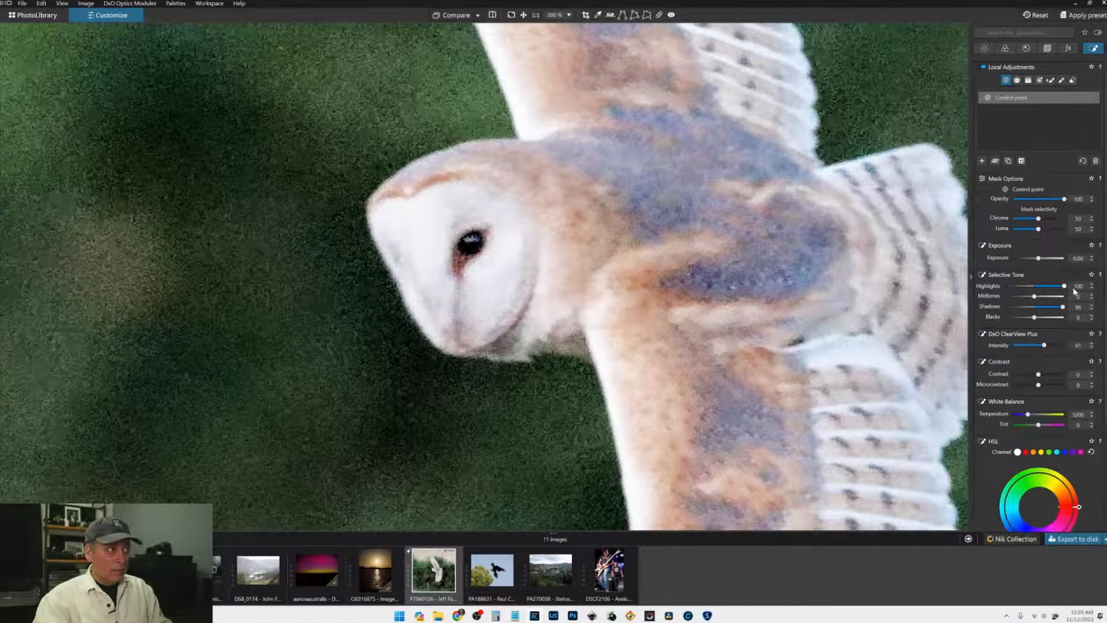
Step: Check the eye correction on the whole owl, and set the control point's midtones to 32 and exposure to 0.30
click(470, 241)
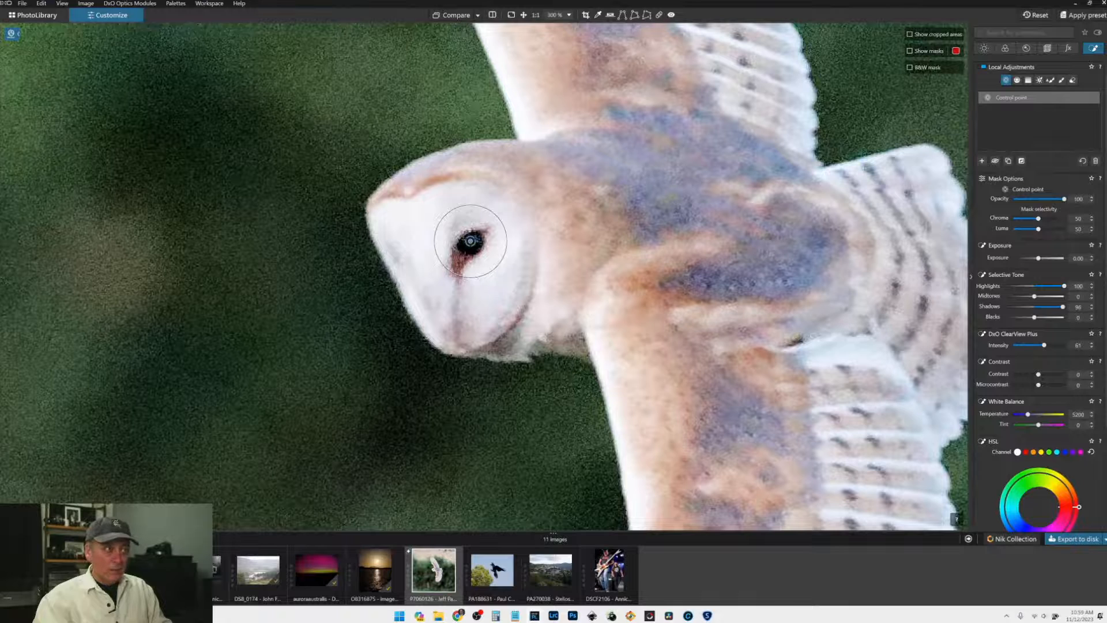
scroll(846, 274, down, 5)
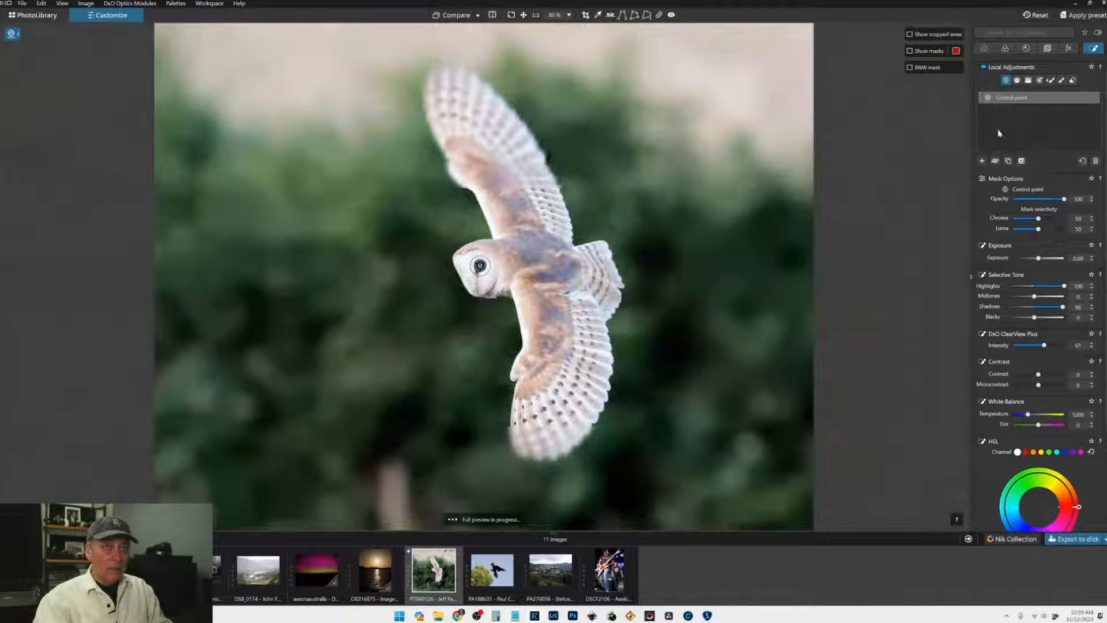
click(1006, 81)
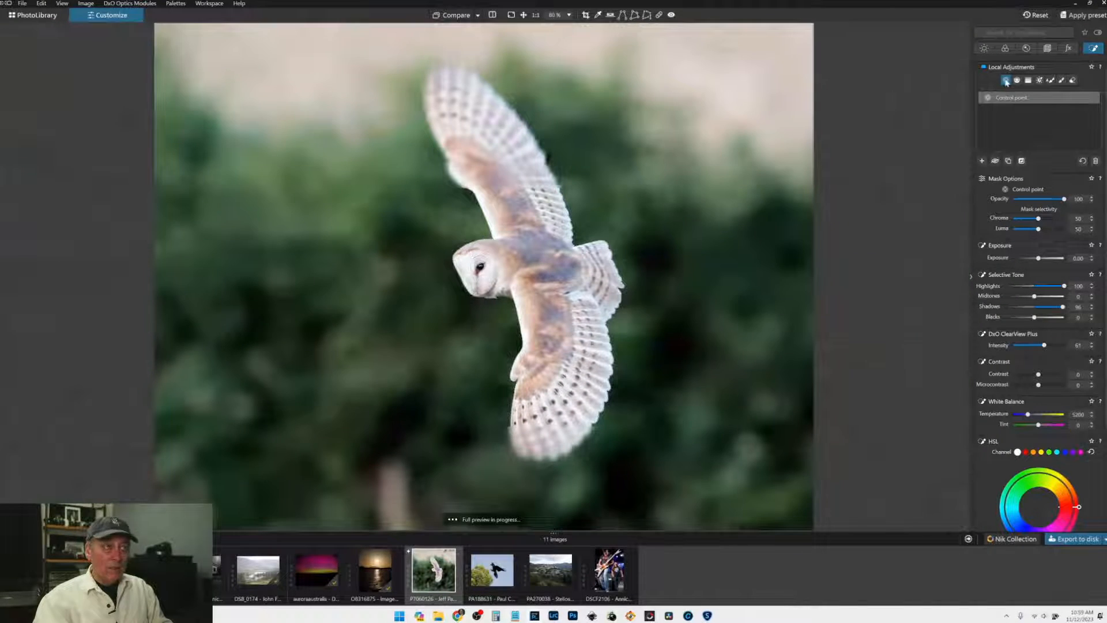
click(479, 266)
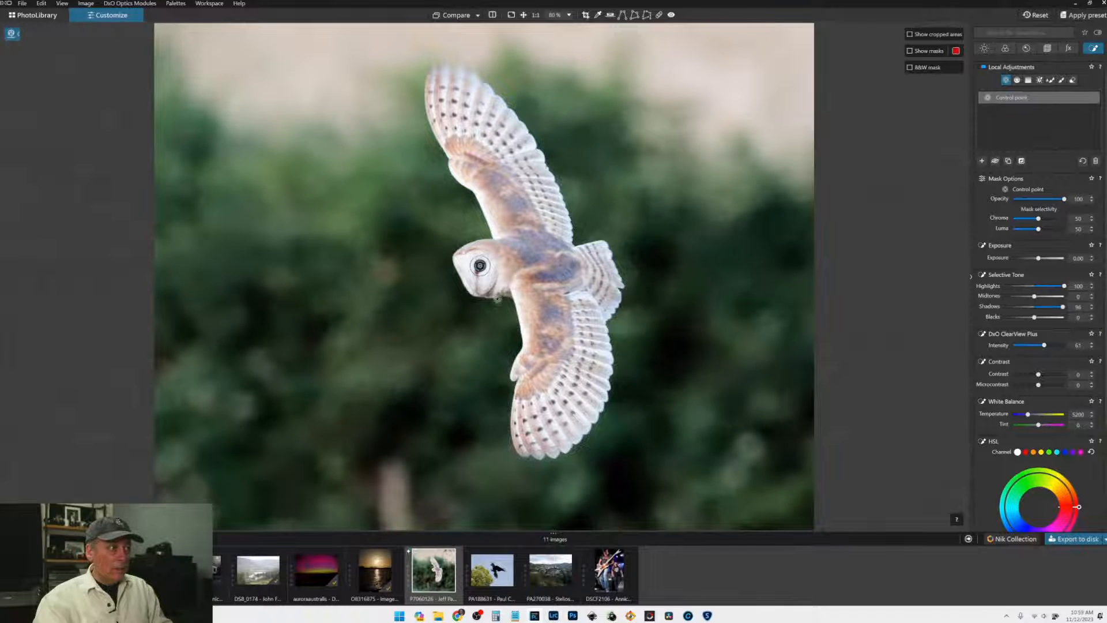
scroll(497, 298, up, 4)
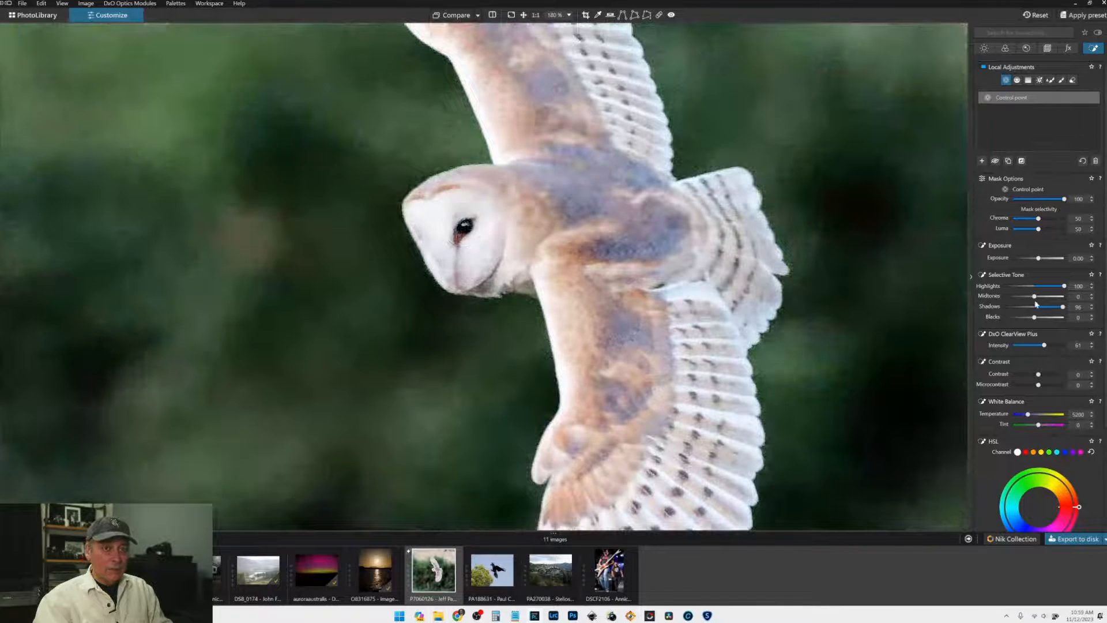
drag(1036, 299, 1045, 299)
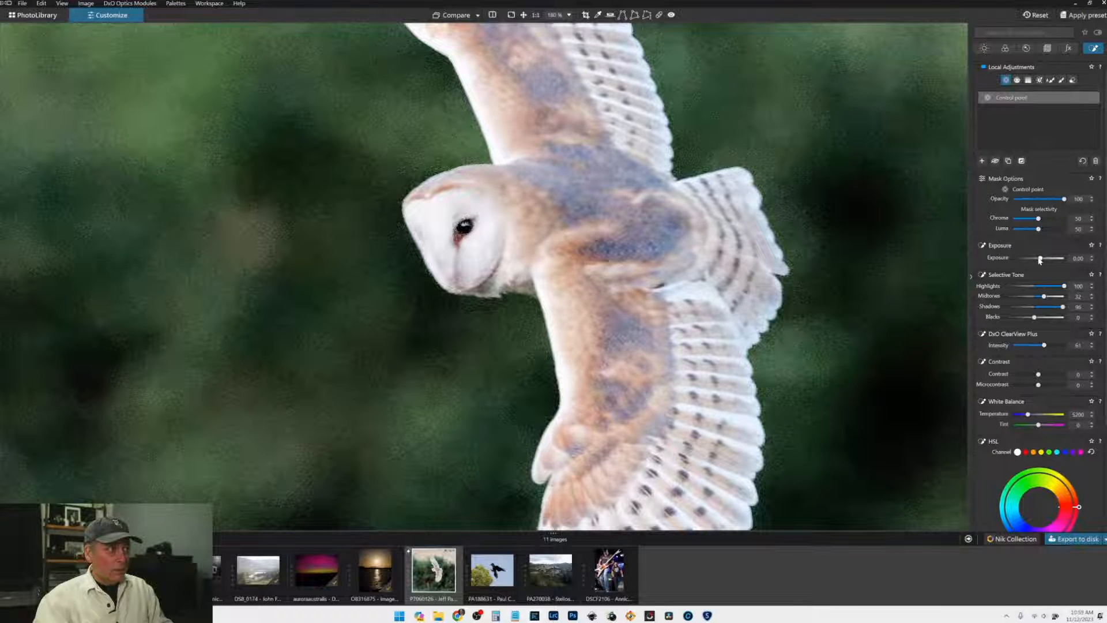
drag(1040, 260, 1041, 260)
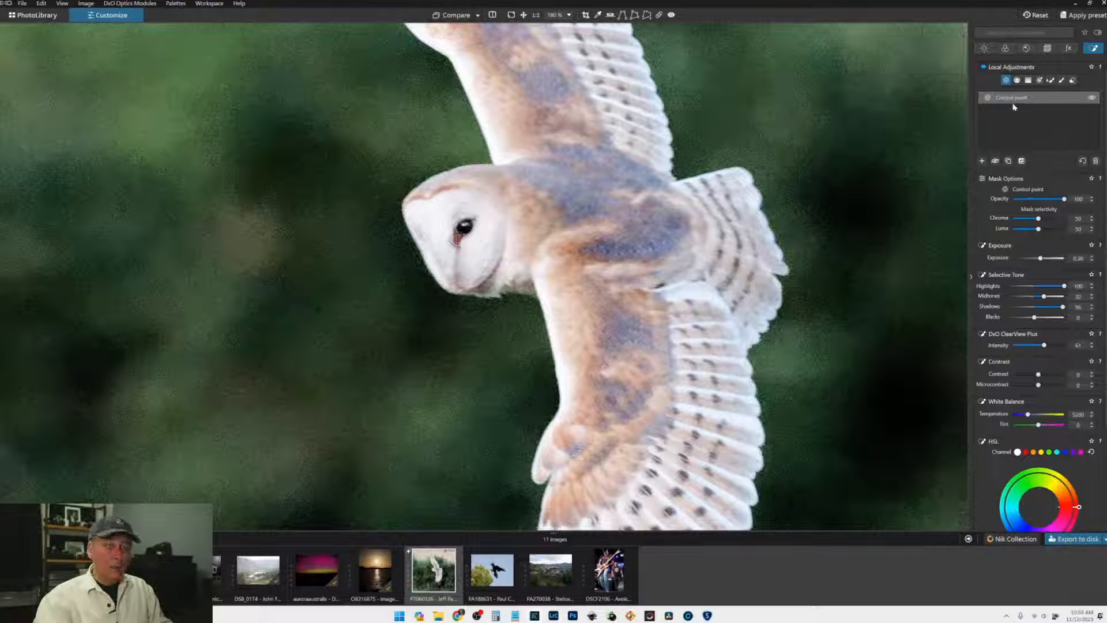
Step: Raise the lens softness correction to Details 100 and Global 3.00
click(1026, 48)
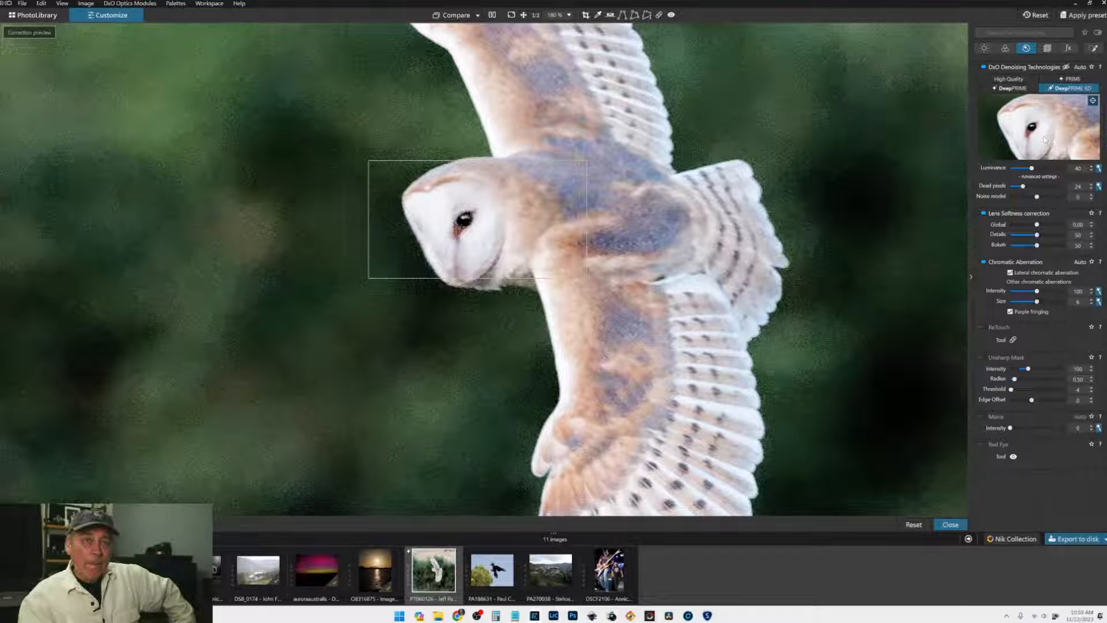
click(1036, 177)
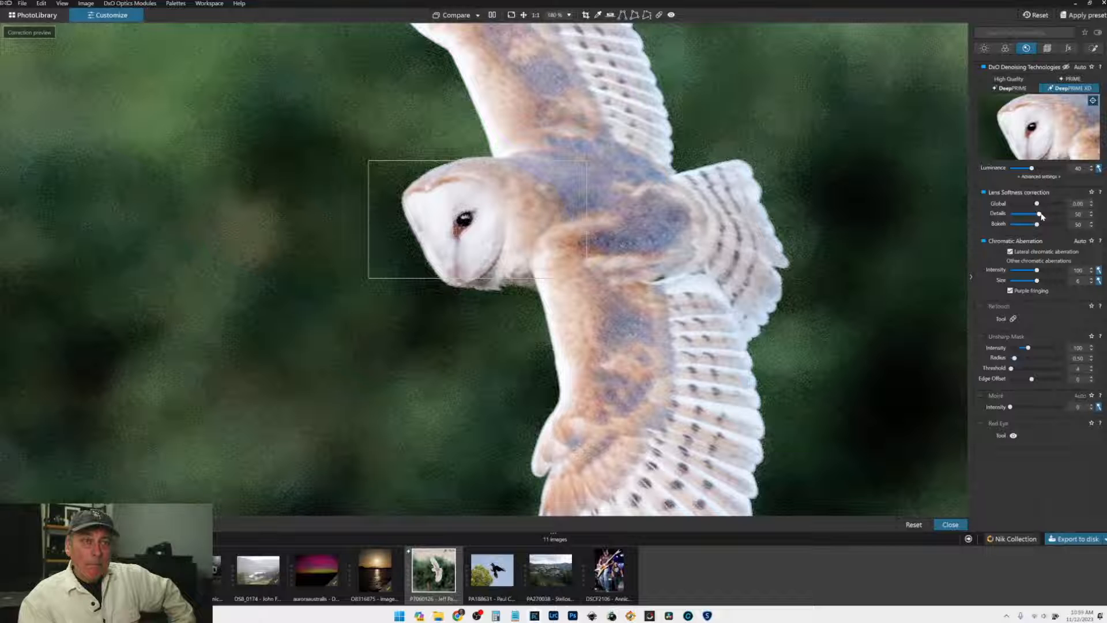
drag(1041, 216, 1070, 218)
drag(1038, 205, 1066, 205)
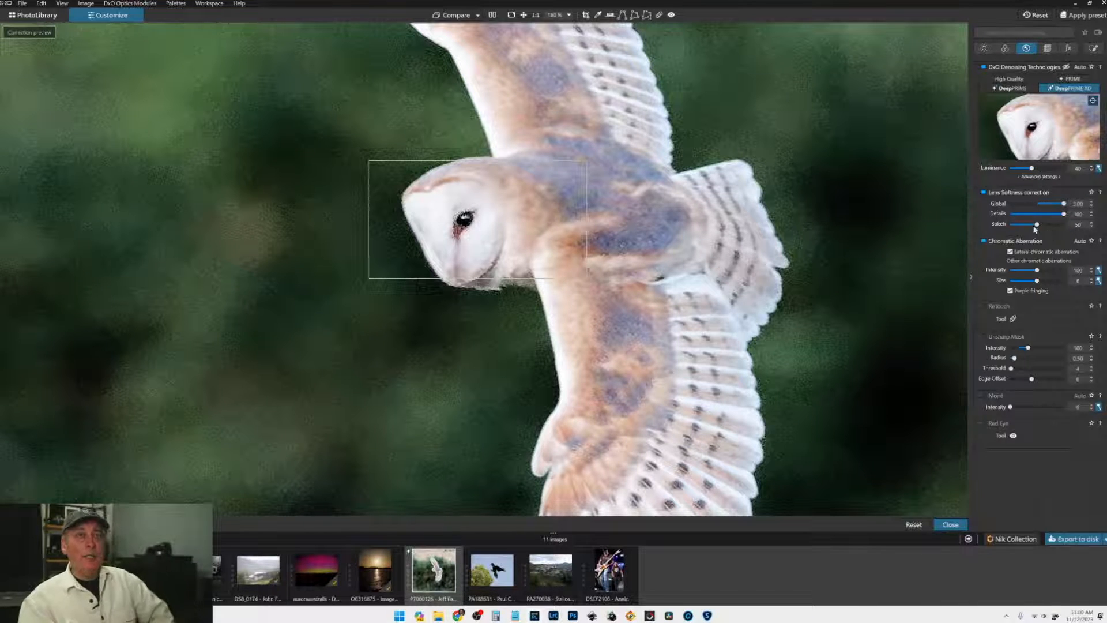
Step: Preview the sharpening on the owl's tail and lower wing, and reduce the lens softness Global value to 1.04
click(670, 214)
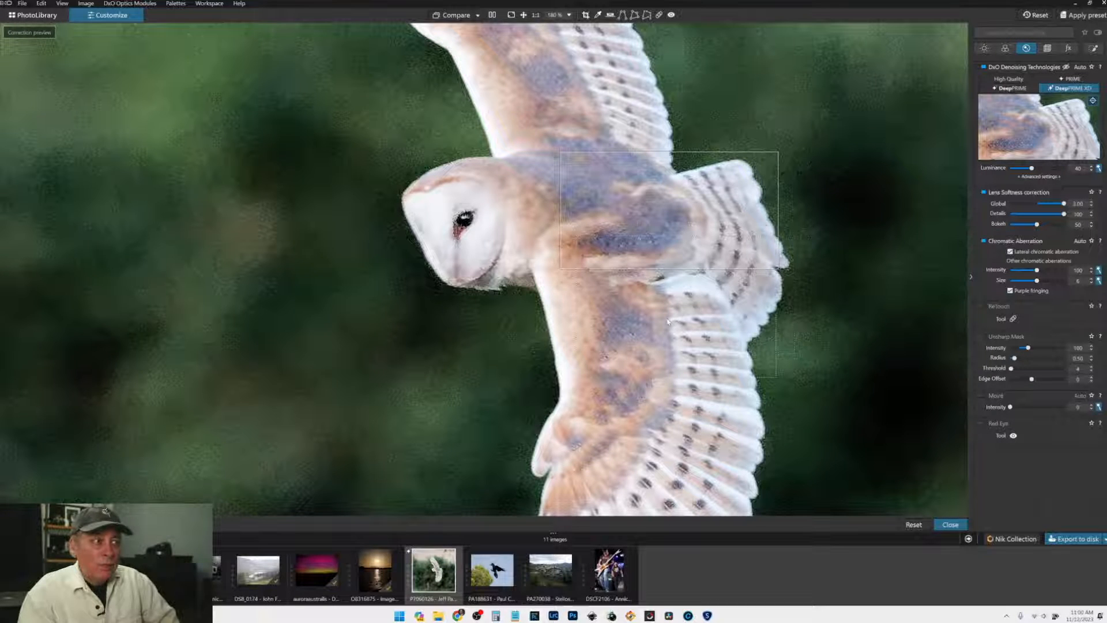
click(655, 353)
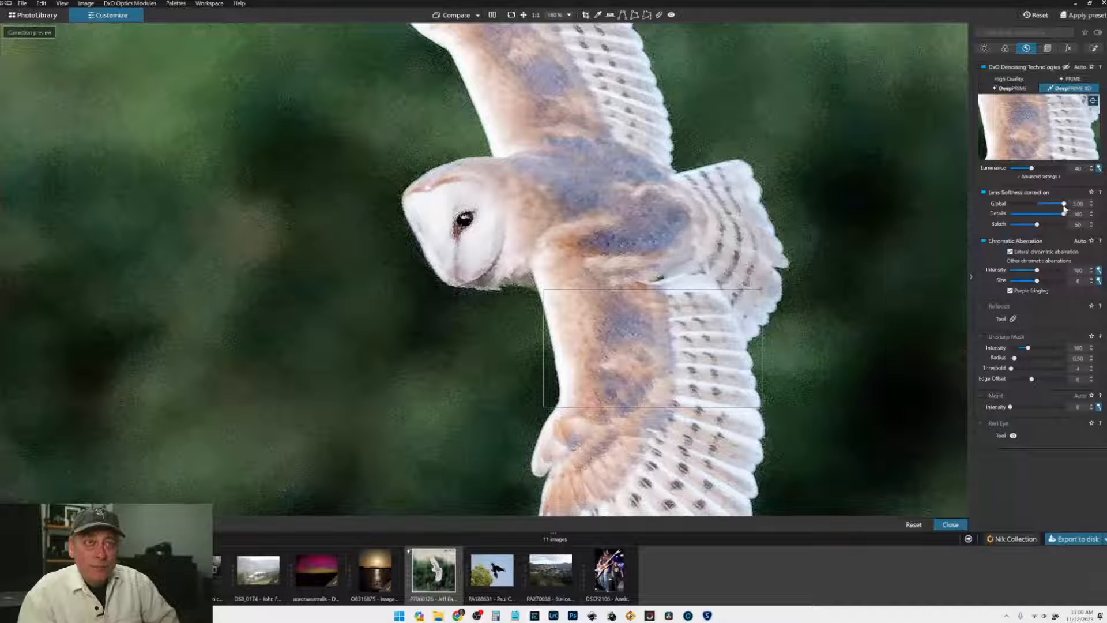
drag(1063, 205, 1045, 205)
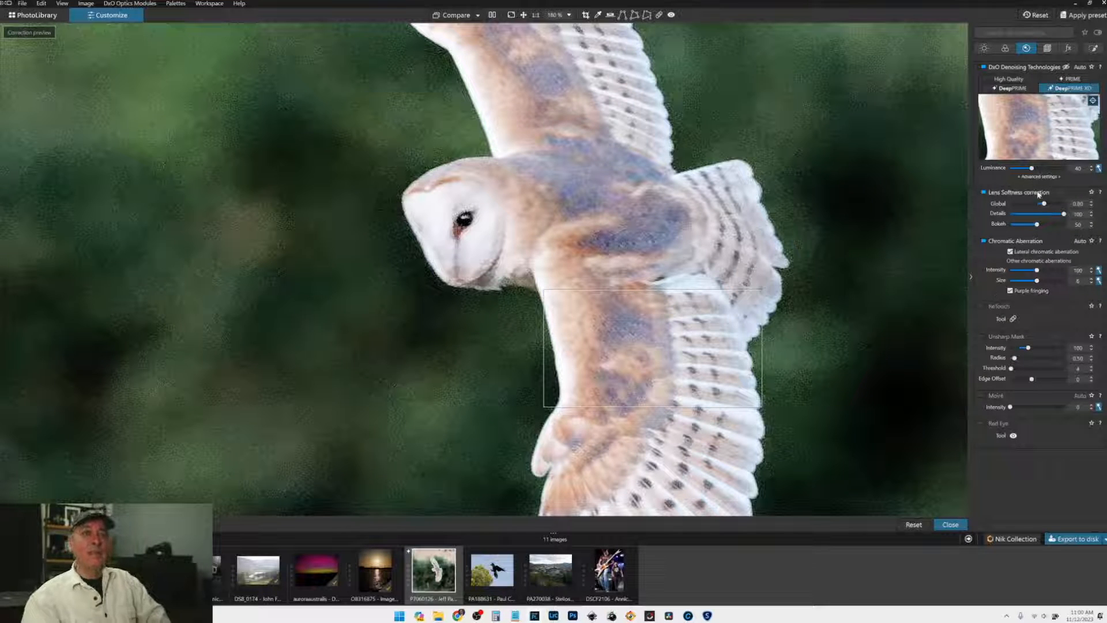
drag(1044, 205, 1046, 205)
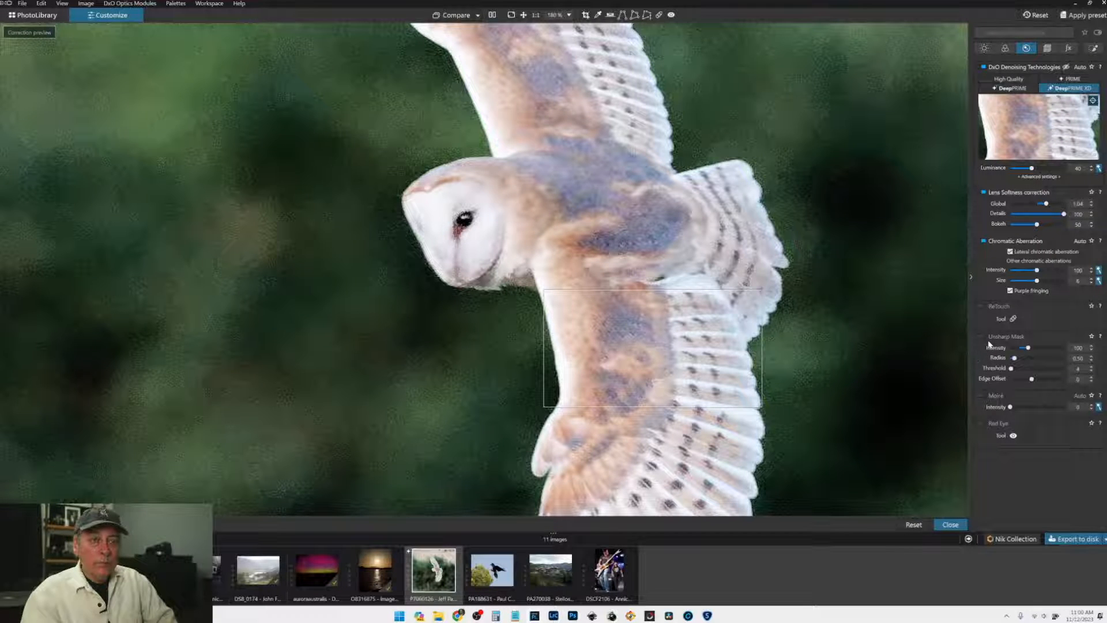
Step: Enable Unsharp Mask, preview it on the owl's head and back, and set intensity 277, radius 1.08 and threshold 8
click(486, 304)
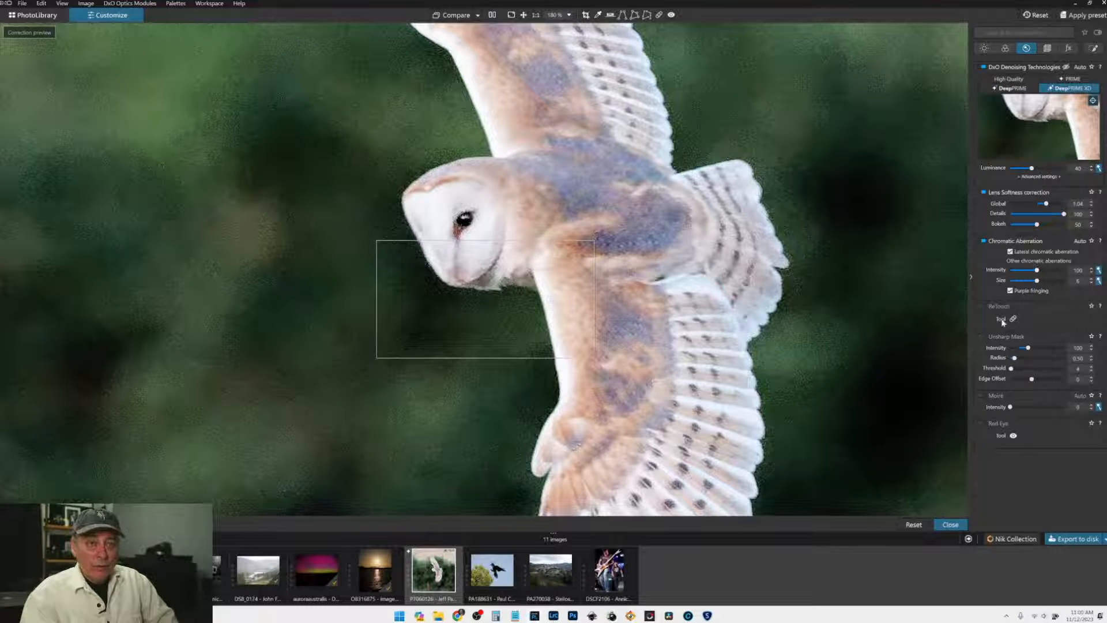
click(983, 336)
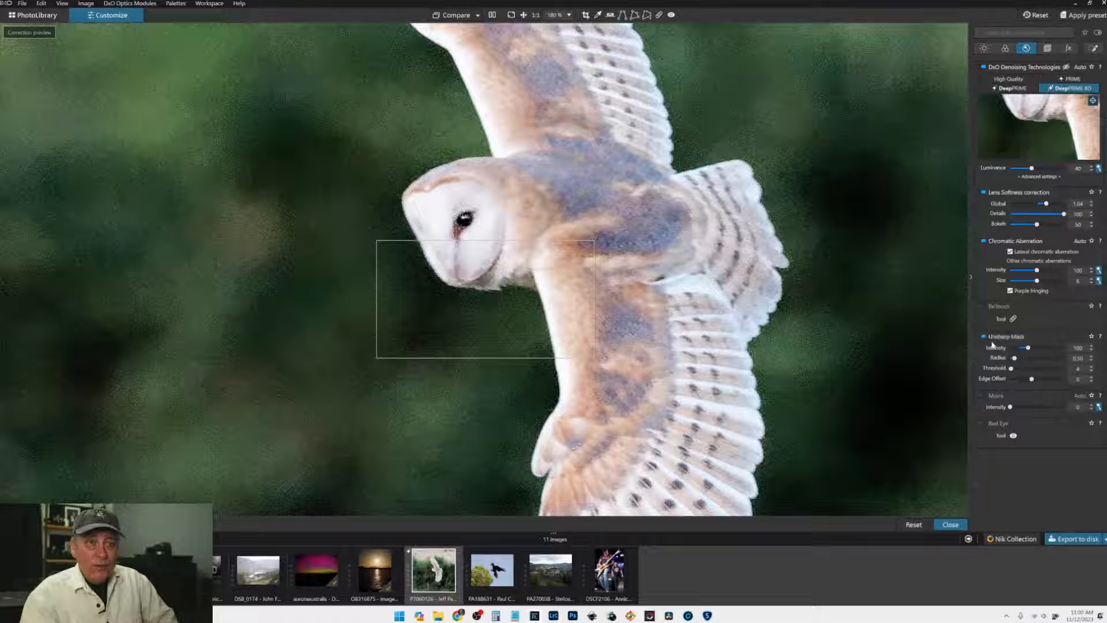
drag(487, 303, 488, 227)
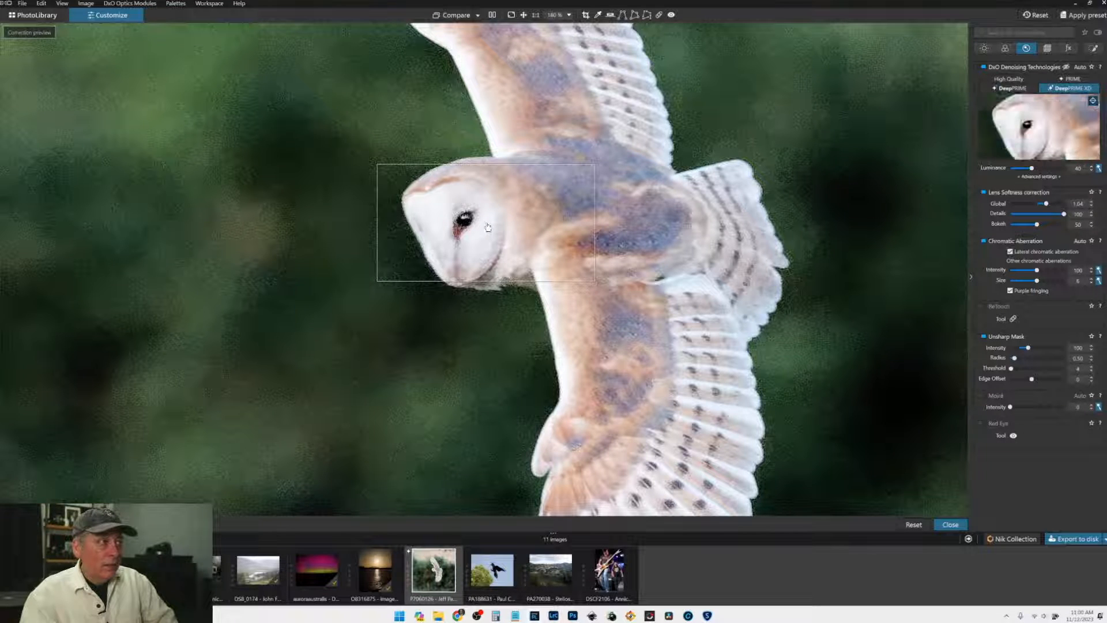
click(596, 169)
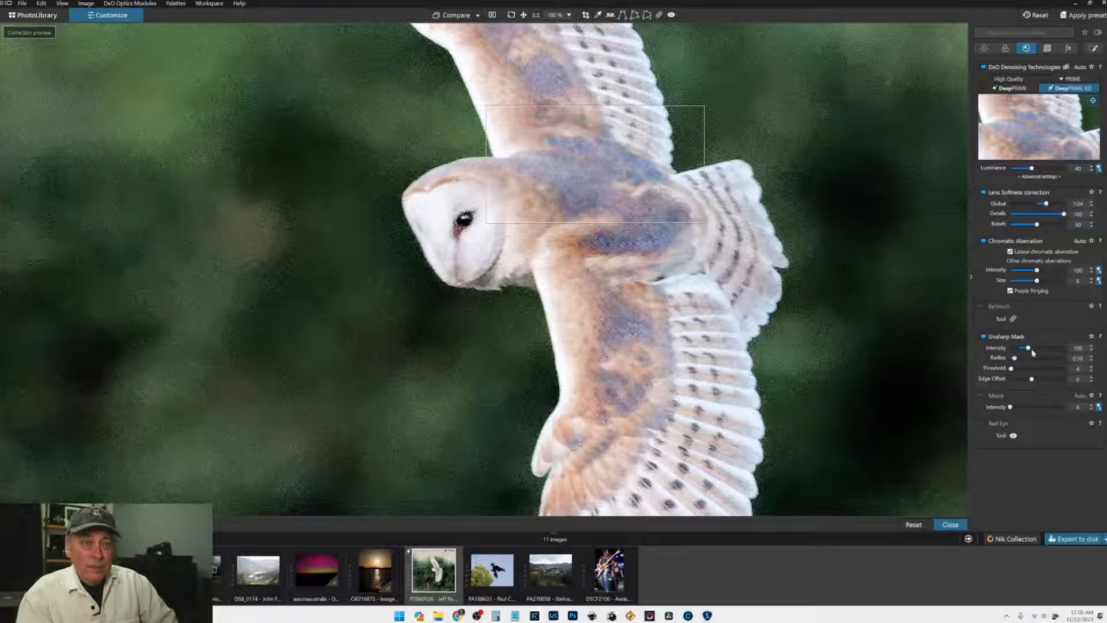
mouse_move(1029, 349)
mouse_down()
mouse_move(1045, 350)
mouse_move(1021, 361)
mouse_up()
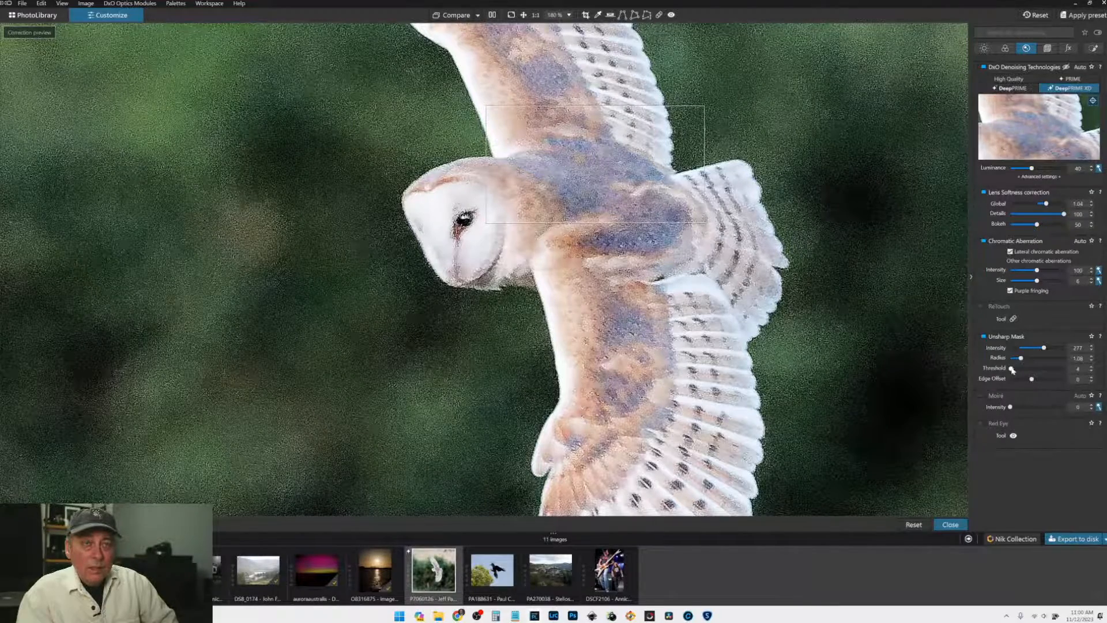
drag(1010, 369, 1013, 369)
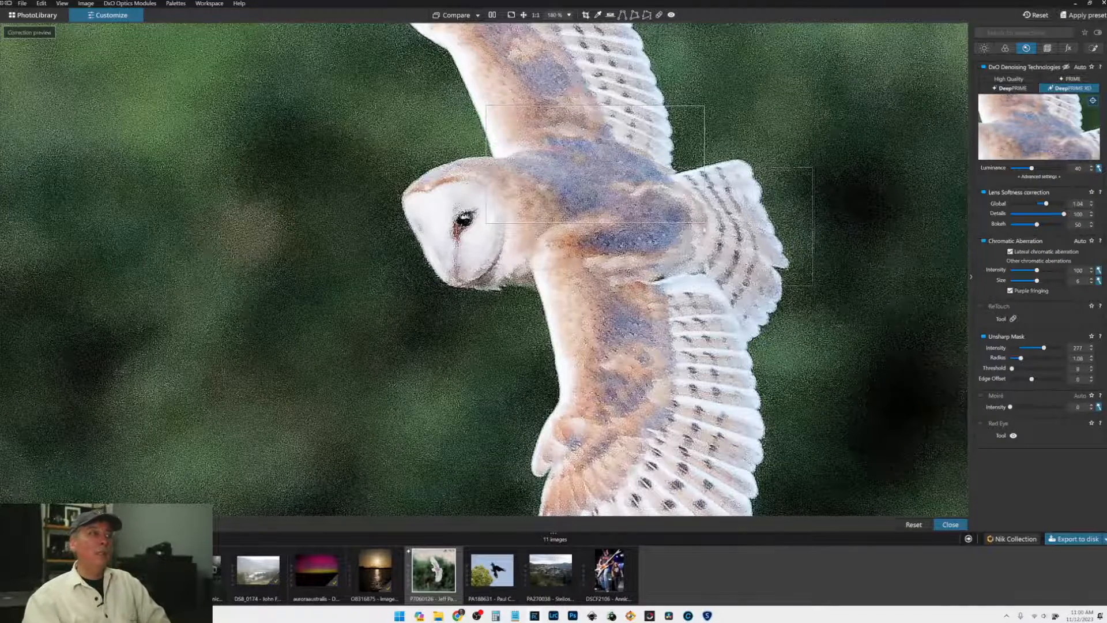
Step: Preview the sharpening on the owl's upper and lower wings, comparing the result with and without Unsharp Mask
click(527, 88)
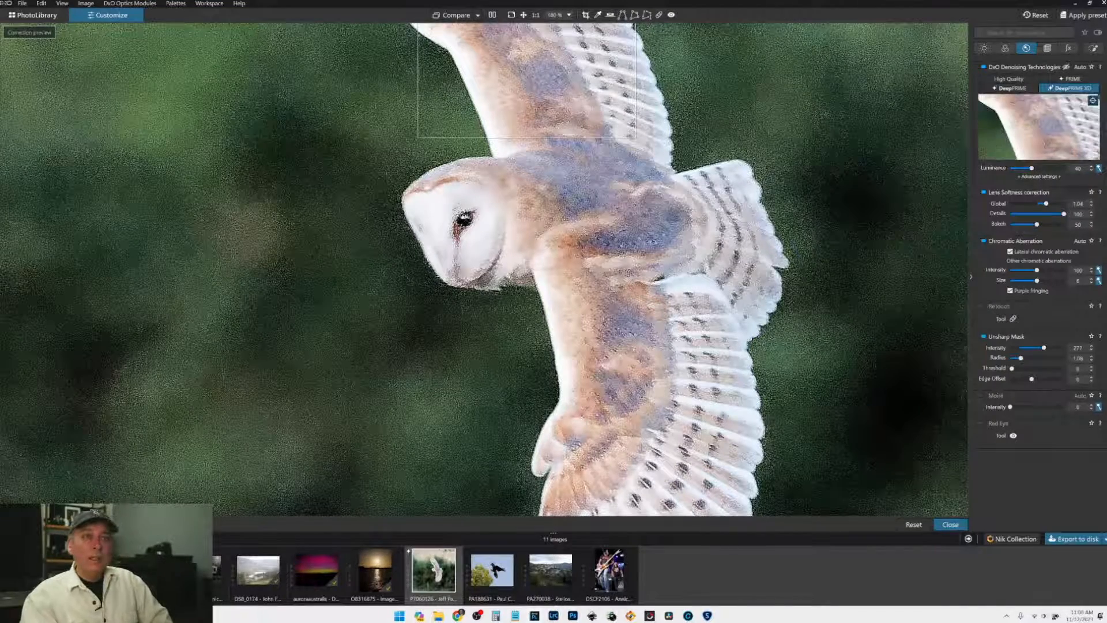
click(622, 421)
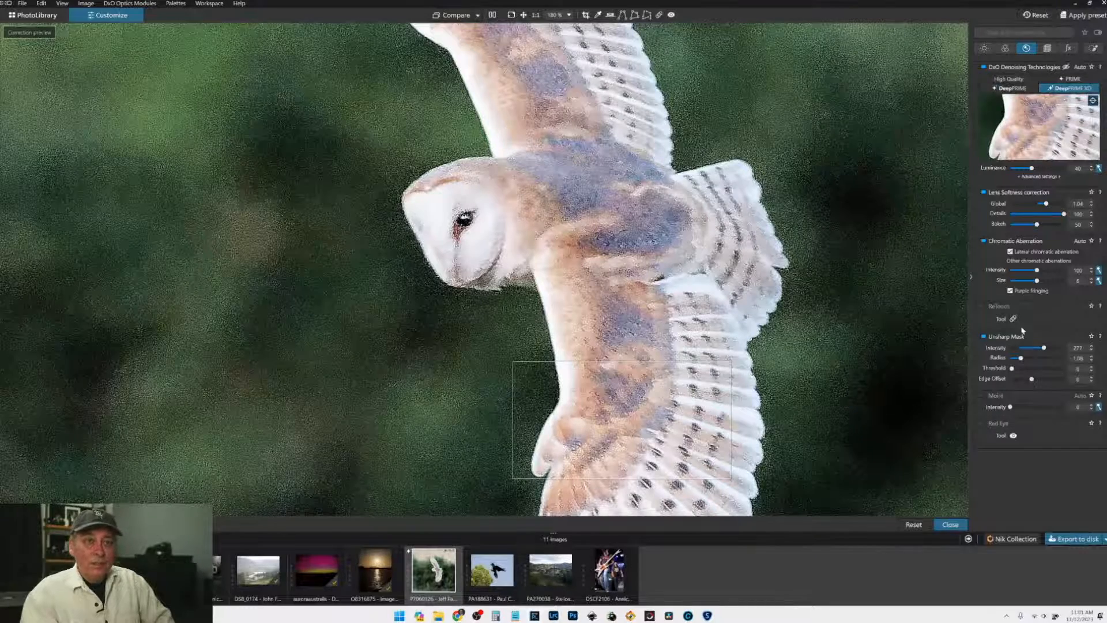
click(982, 337)
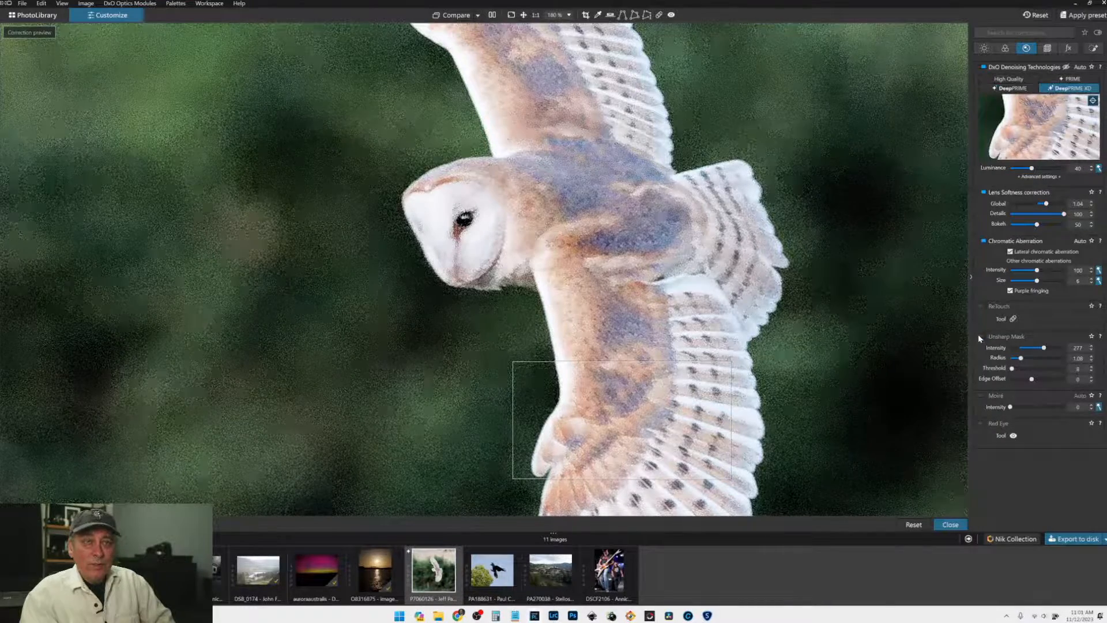
click(973, 331)
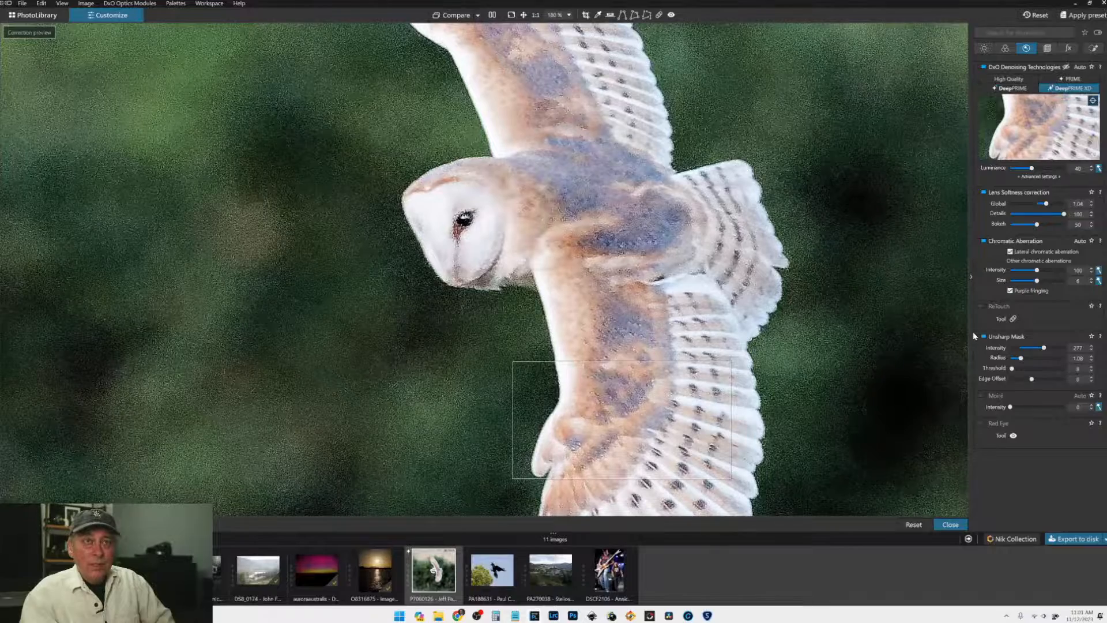
Step: Set the Unsharp Mask intensity to 163, and compare its effect on and off before checking the whole photo
drag(1044, 348, 1034, 348)
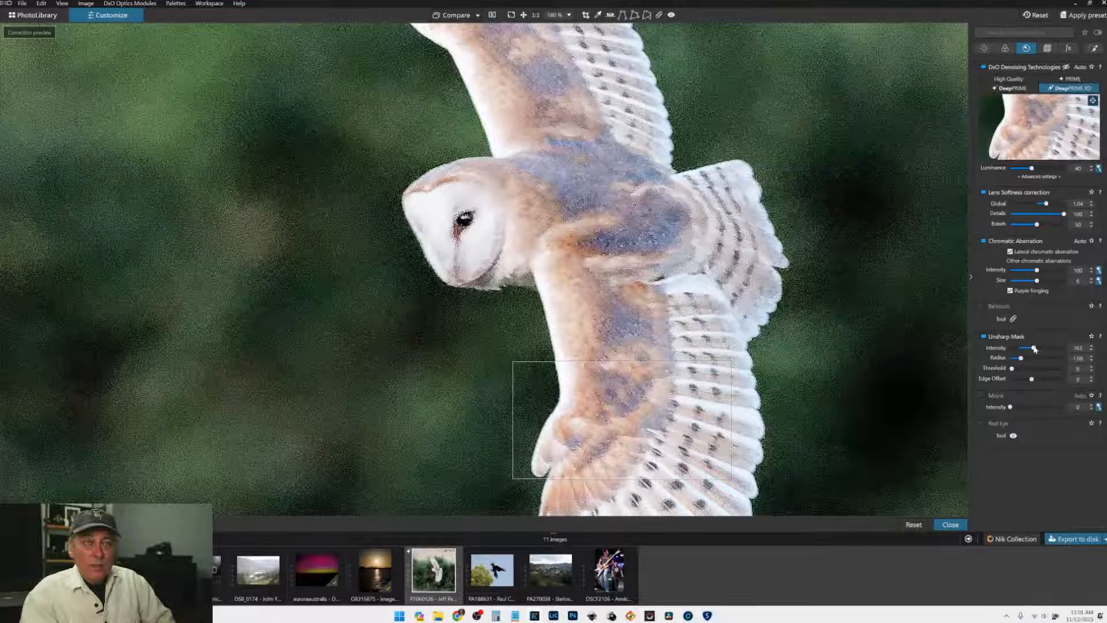
click(988, 339)
click(987, 337)
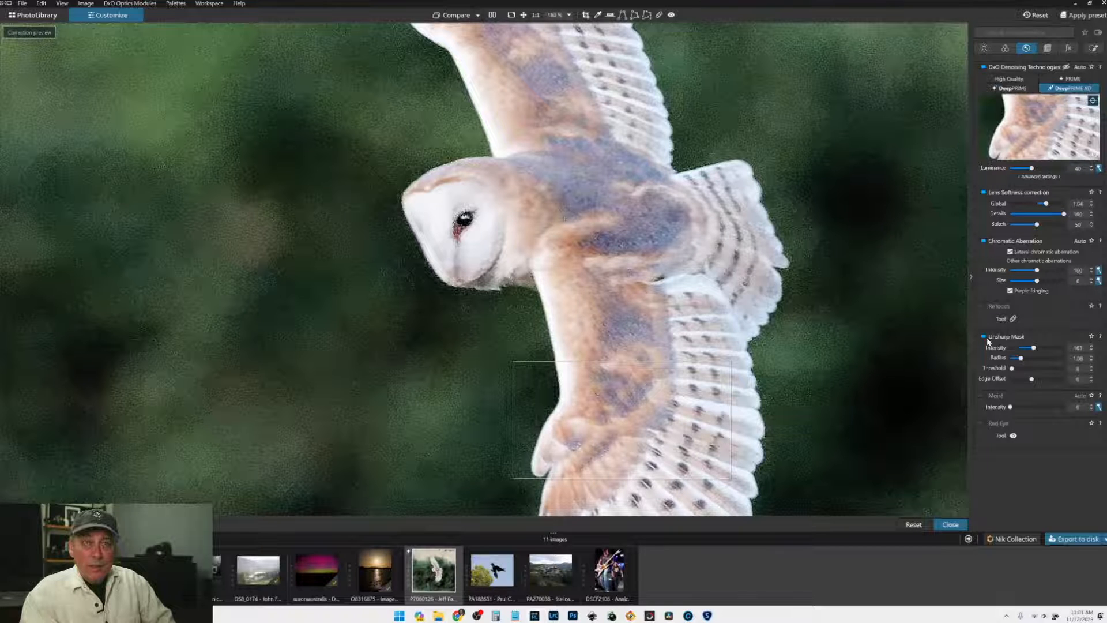
click(984, 337)
click(984, 337)
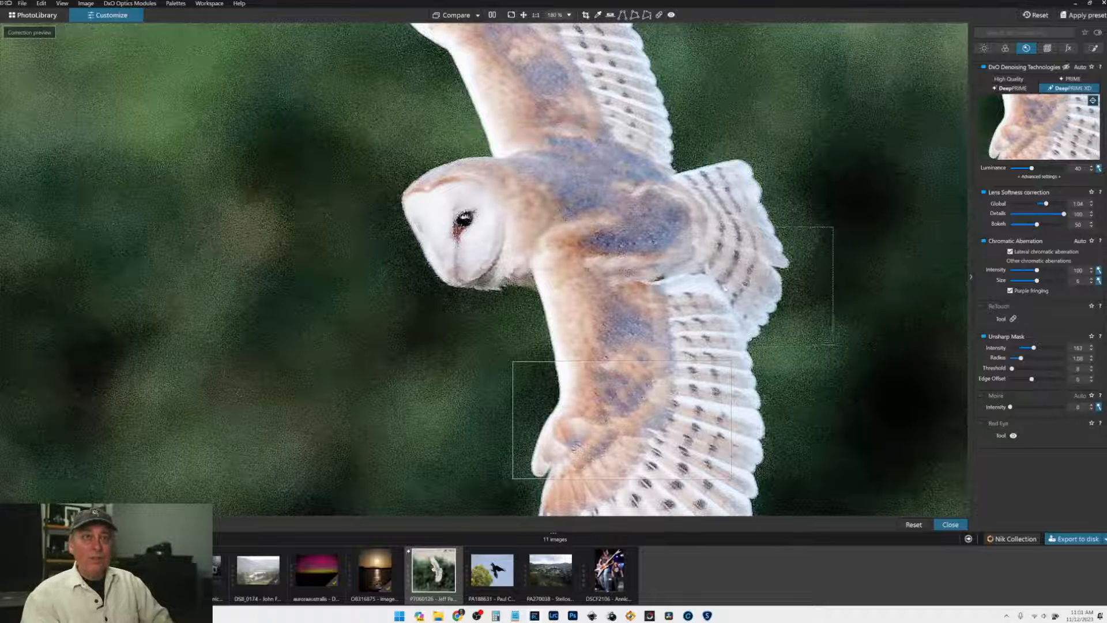
scroll(655, 290, down, 1)
scroll(655, 290, down, 1)
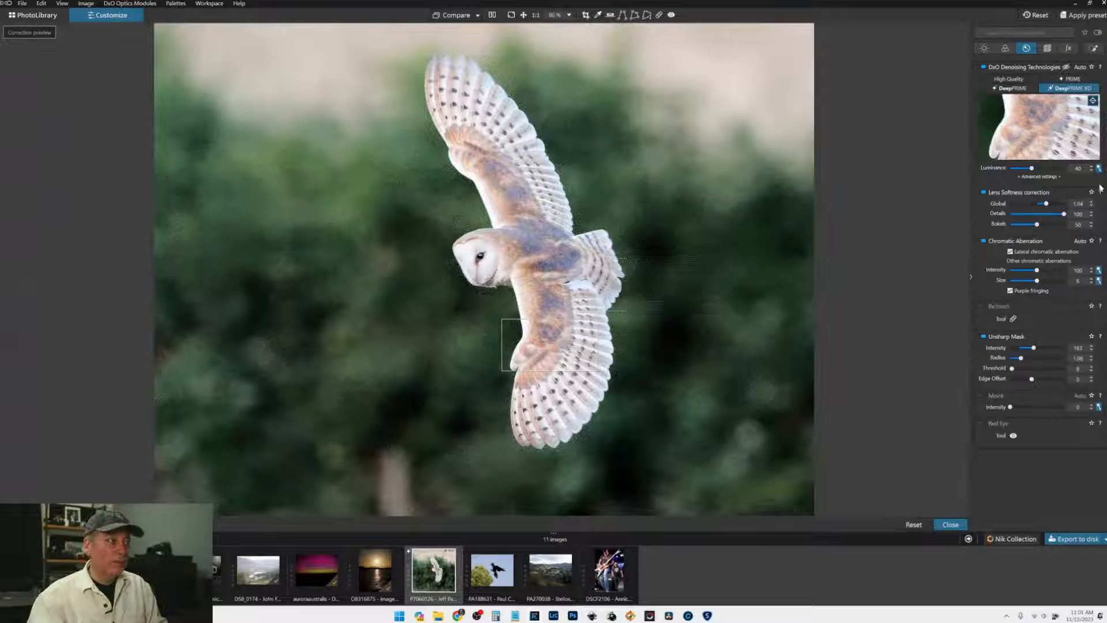
scroll(895, 257, down, 2)
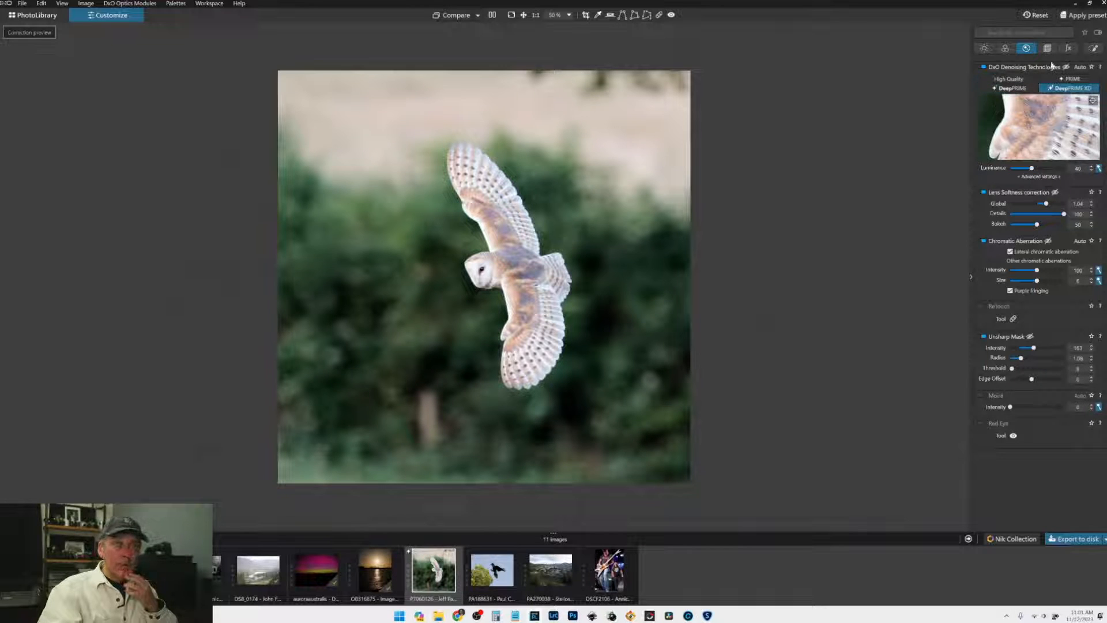
click(1068, 48)
scroll(1033, 449, down, 3)
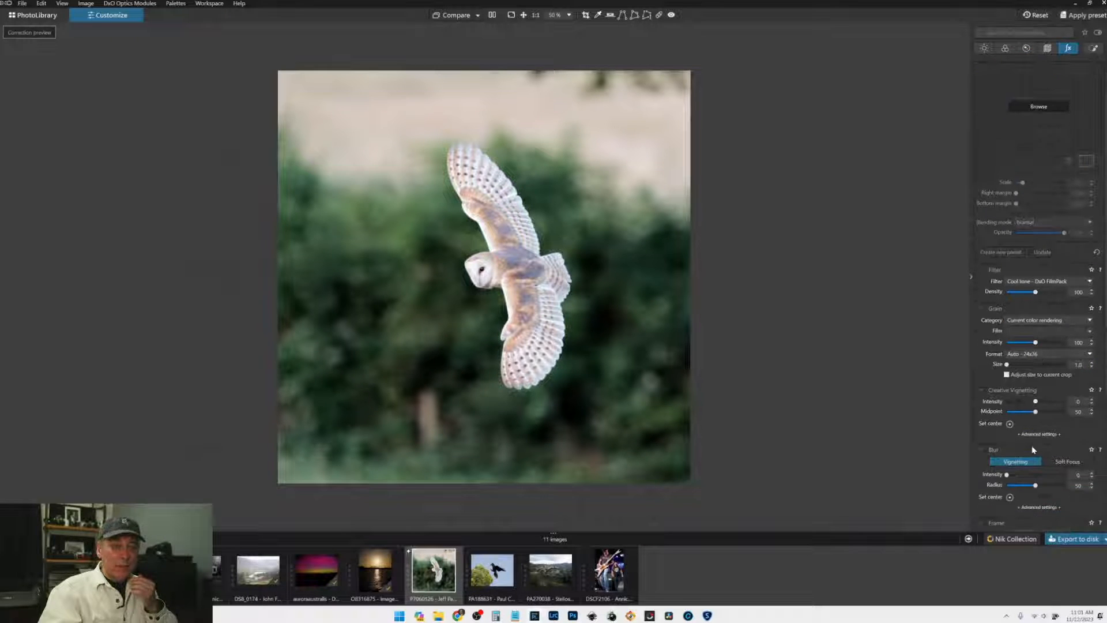
scroll(1033, 449, up, 3)
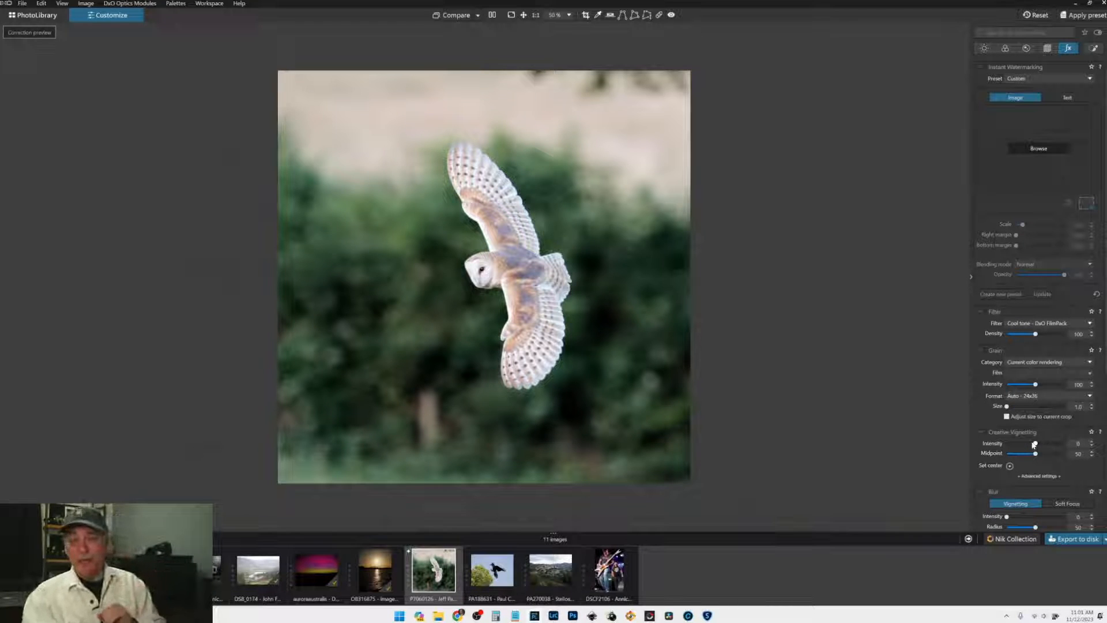
Step: Add a second local adjustment control point just above the owl's head and enlarge its radius to cover nearly the whole photo
click(1095, 48)
click(1006, 81)
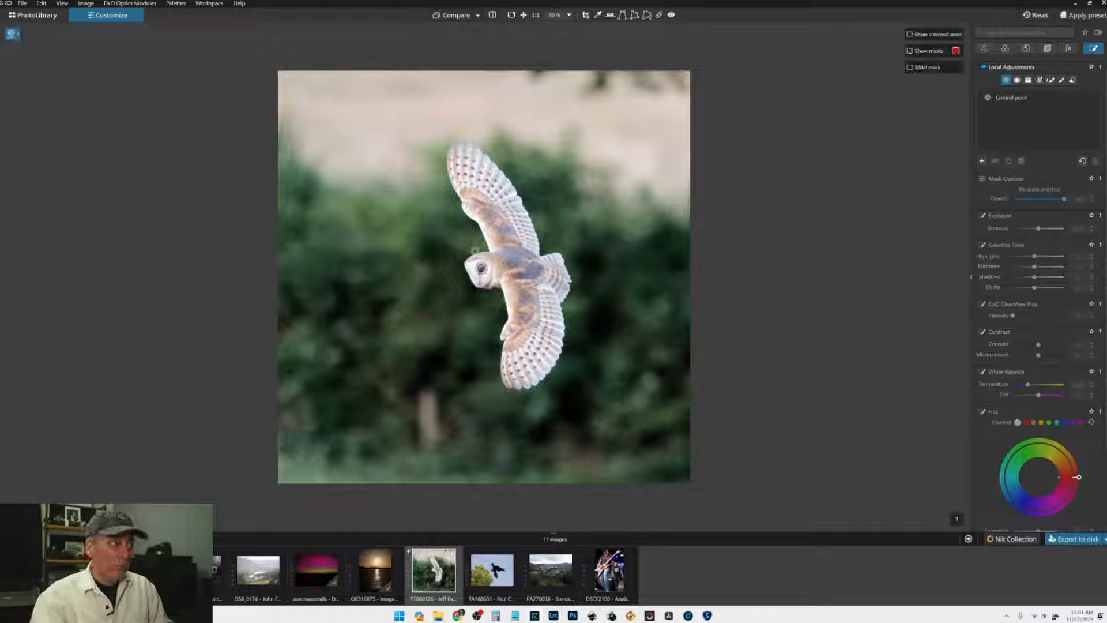
click(476, 249)
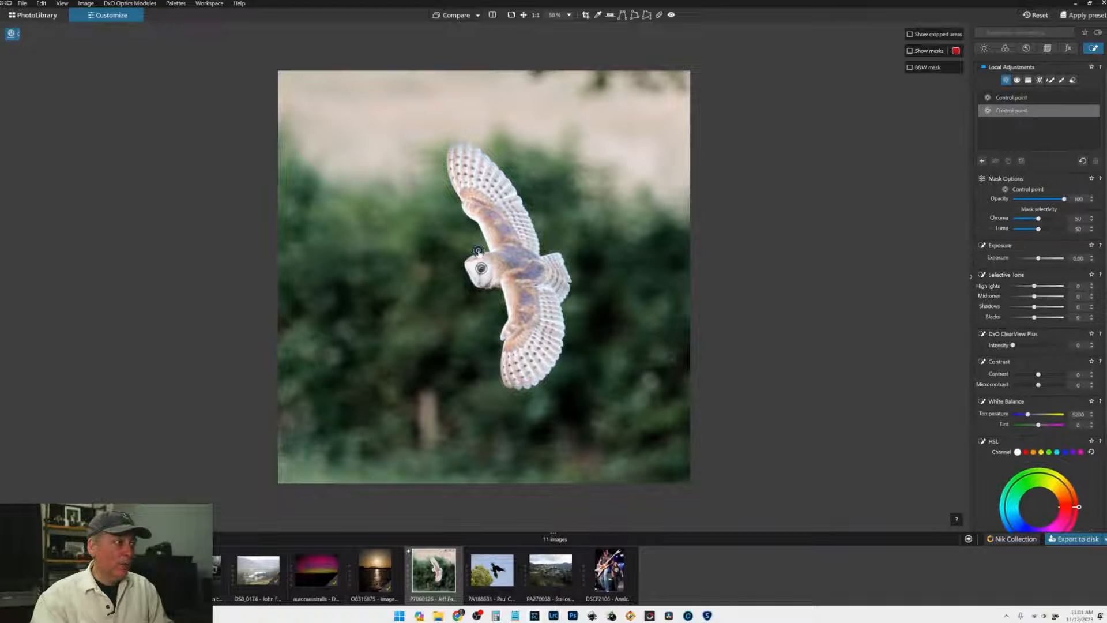
drag(478, 249, 697, 150)
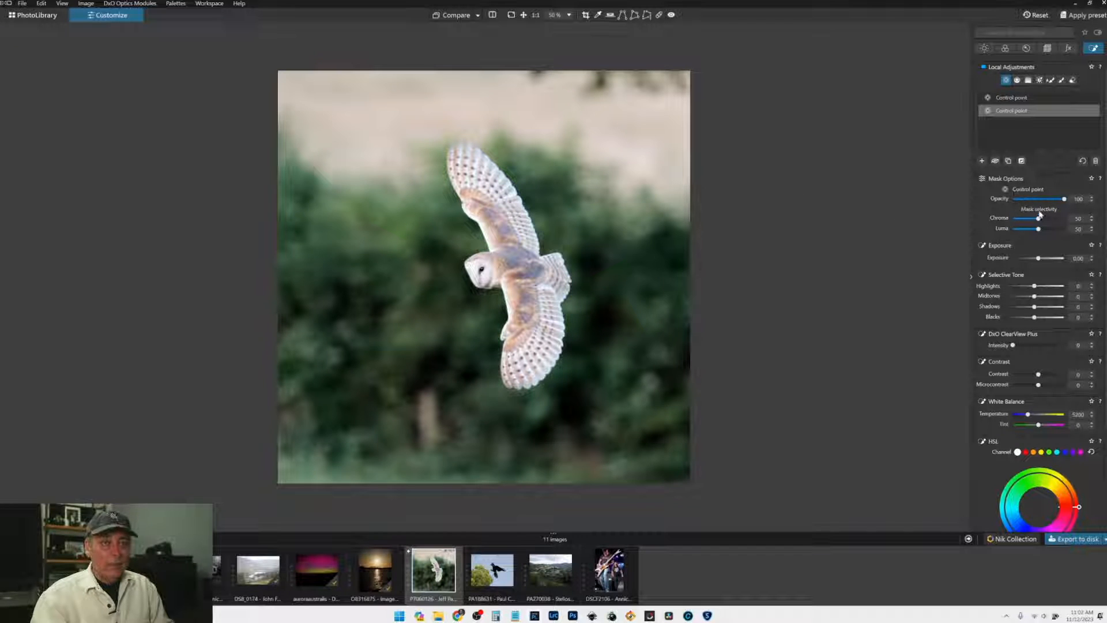
Step: Set the new control point's chroma and luma selectivity to 0 and exposure to -1.51, and shift the point slightly down
drag(1039, 218, 1013, 229)
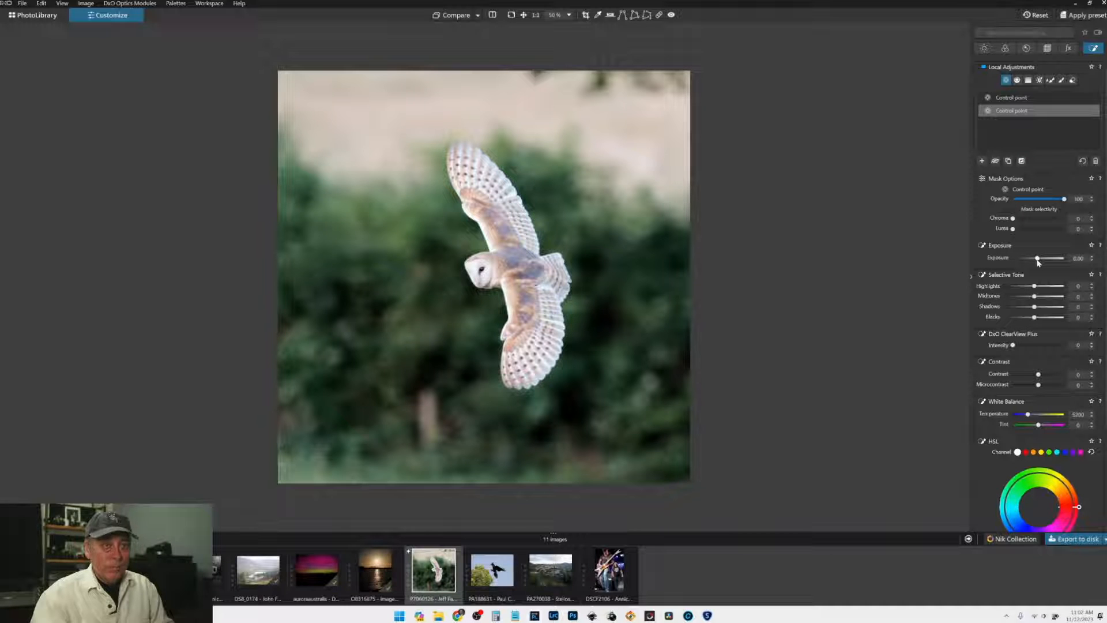
drag(1037, 259, 1030, 263)
mouse_move(478, 250)
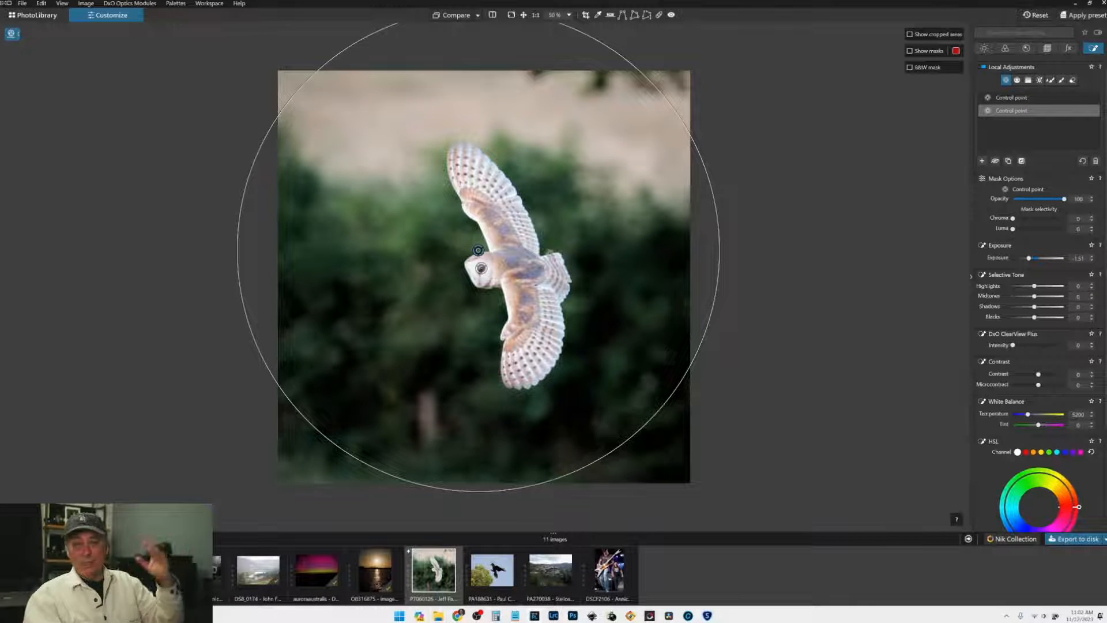
drag(478, 251, 474, 279)
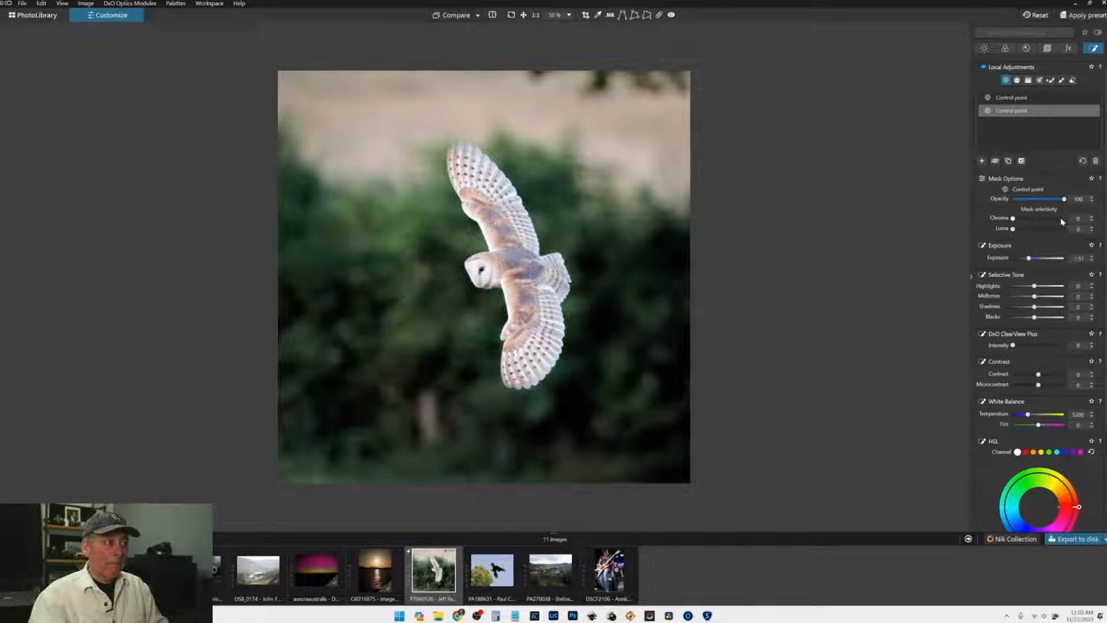
Step: Tighten the 1:1 crop slightly by raising its lower edge, and apply it
click(1047, 48)
click(1013, 143)
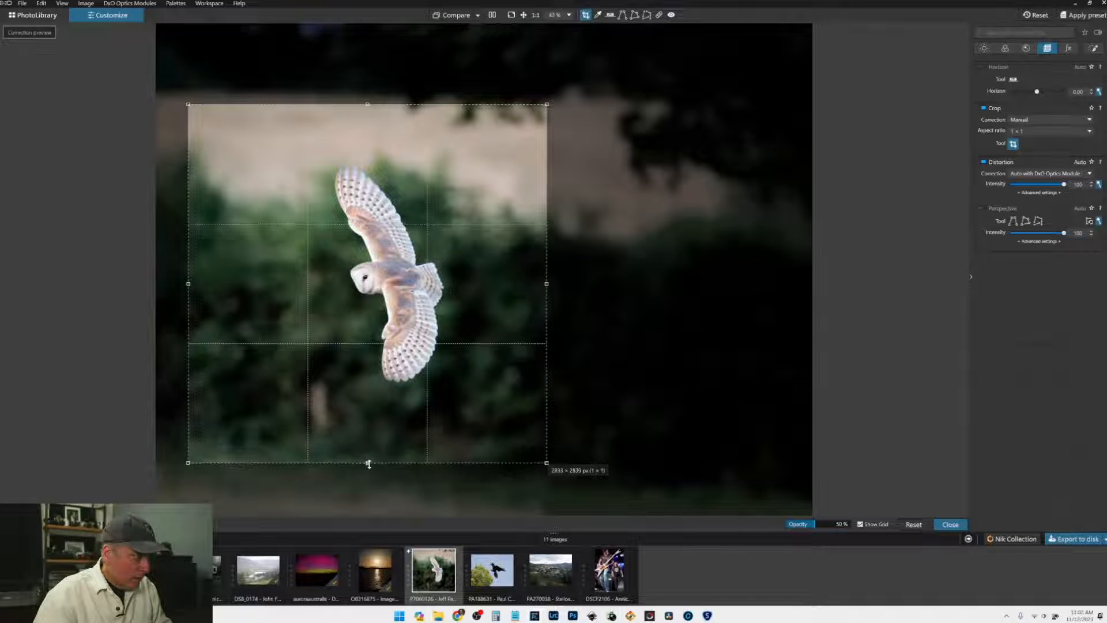
drag(369, 463, 366, 457)
double_click(438, 400)
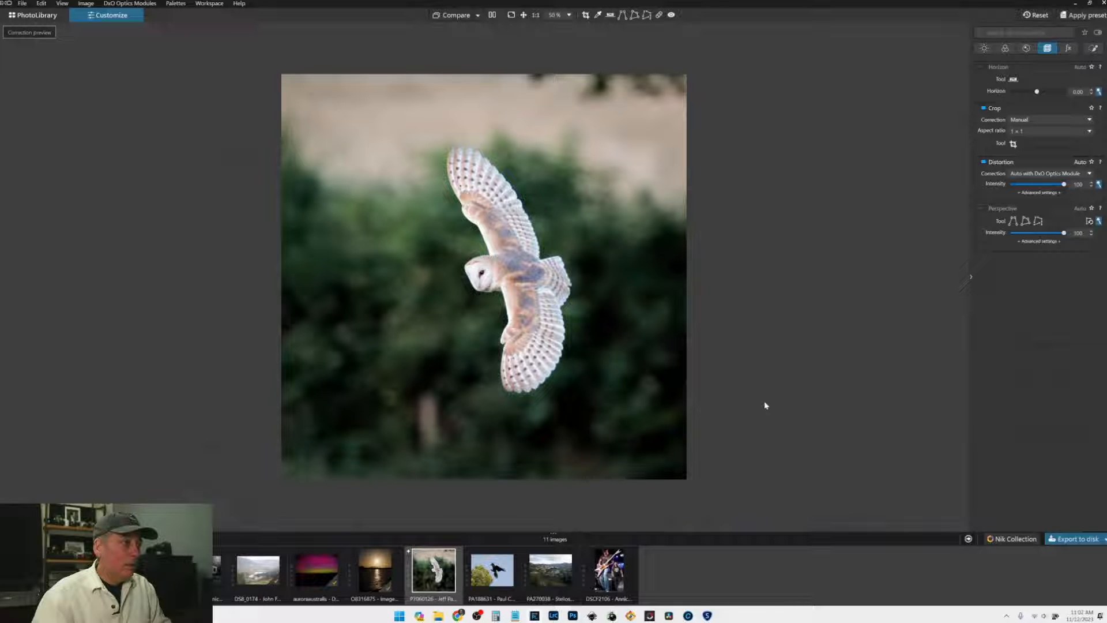
Step: Raise the HSL vibrancy of the whole photo to 48
click(1005, 48)
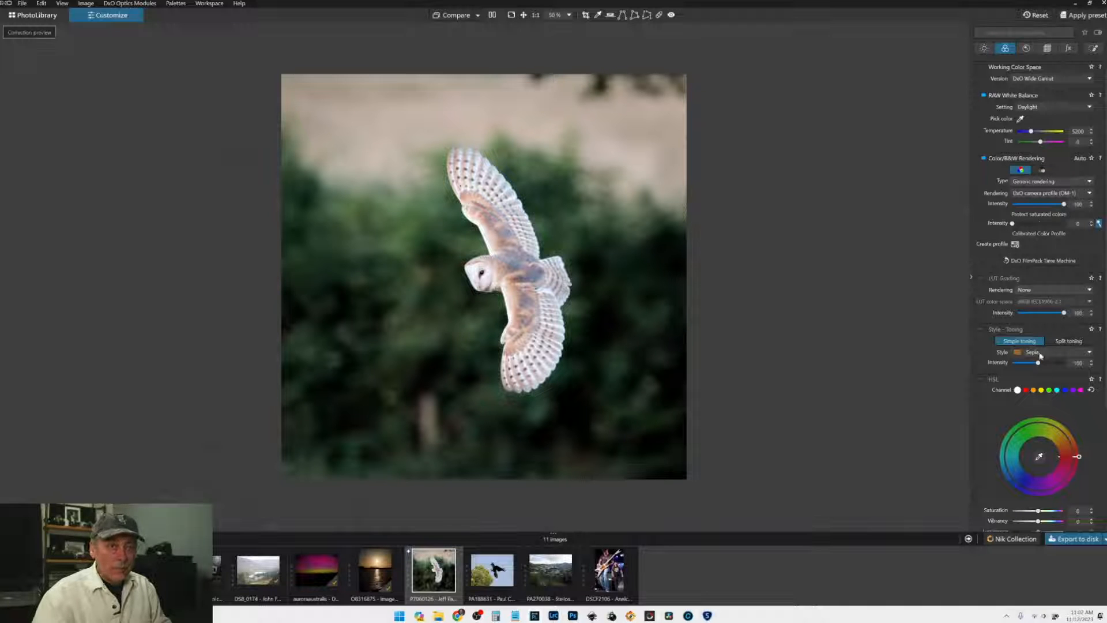
scroll(983, 413, down, 1)
scroll(983, 414, down, 5)
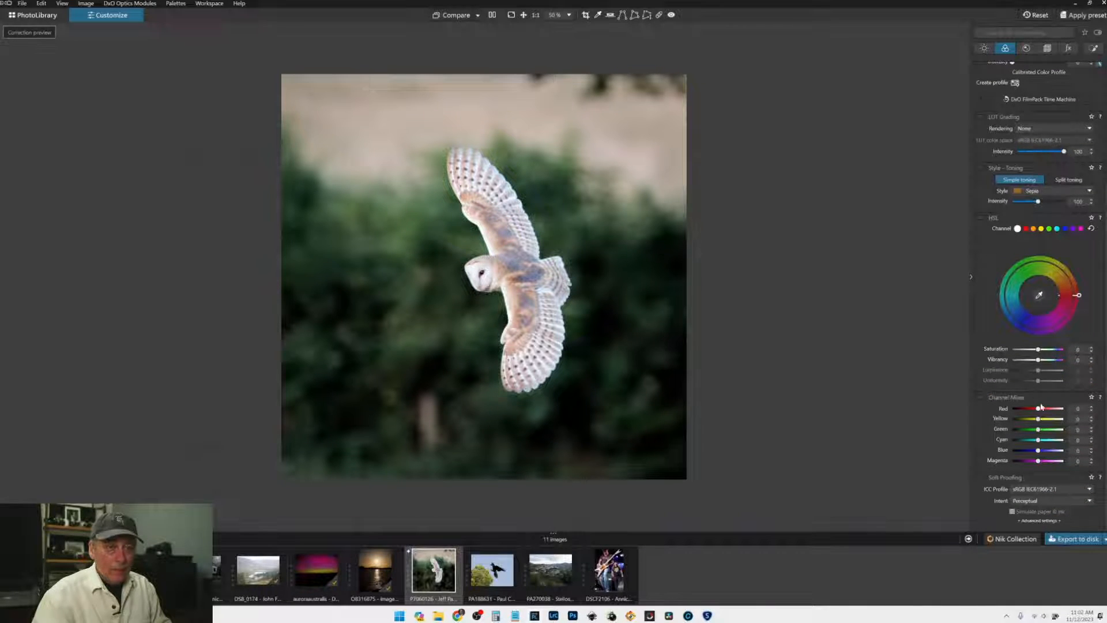
drag(1039, 360, 1050, 360)
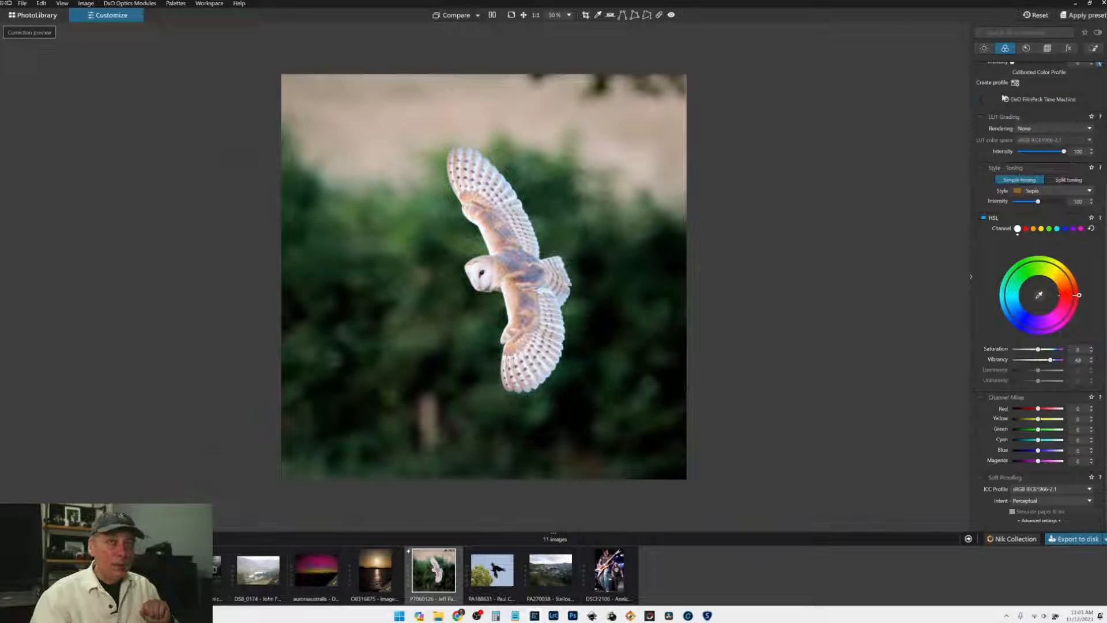
Step: Set the Selective Tone highlights to -18, and export the photo as a full-size standard JPEG with quality 92
click(985, 48)
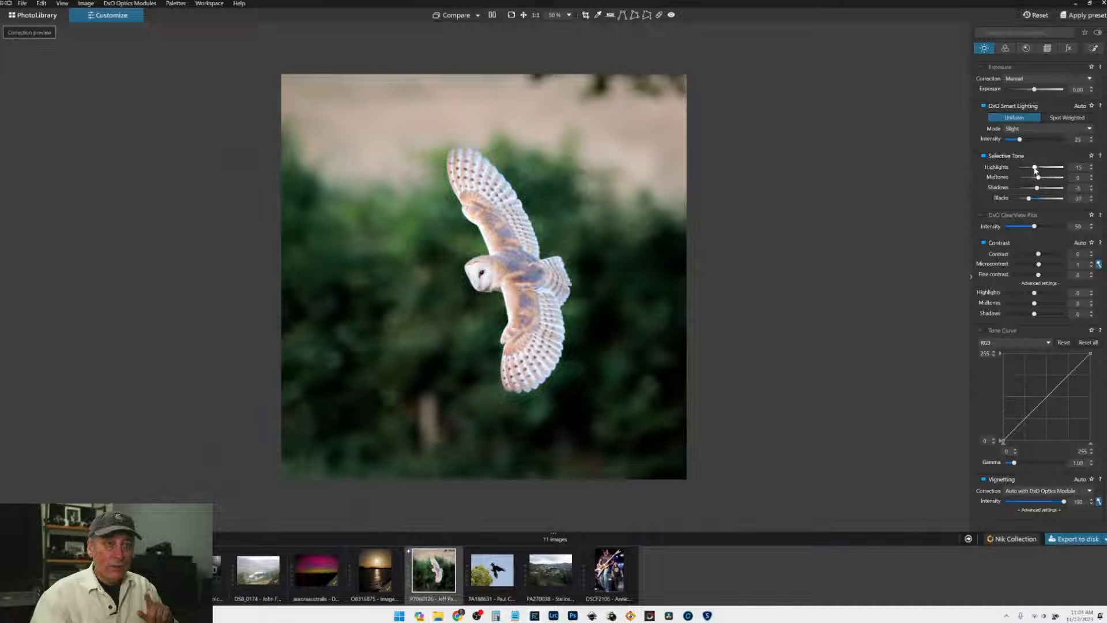
drag(1035, 169, 1034, 169)
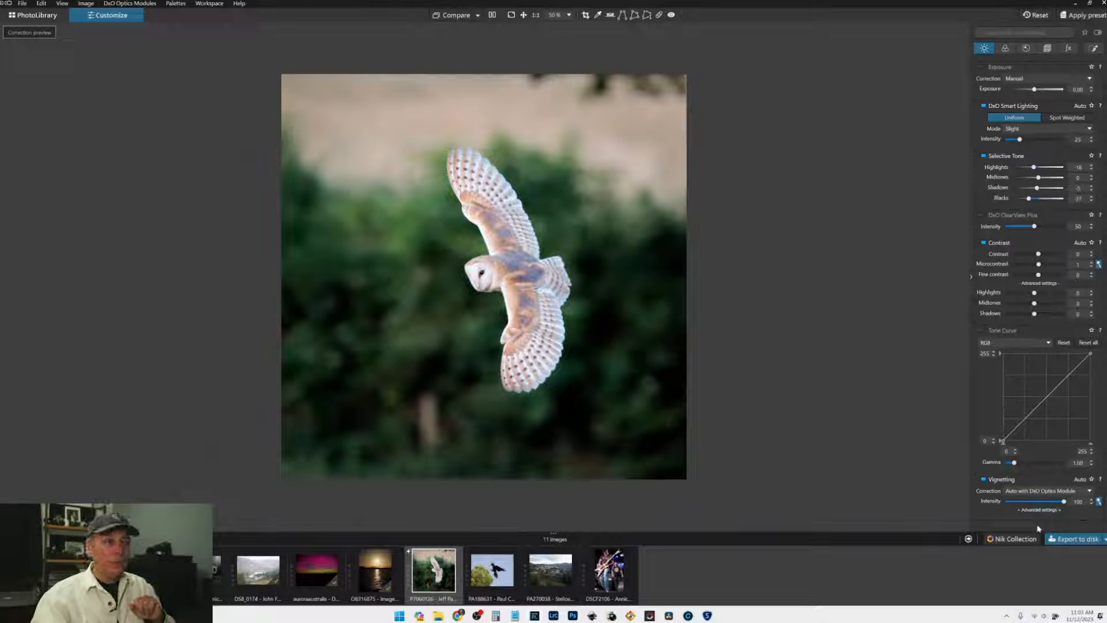
click(1067, 539)
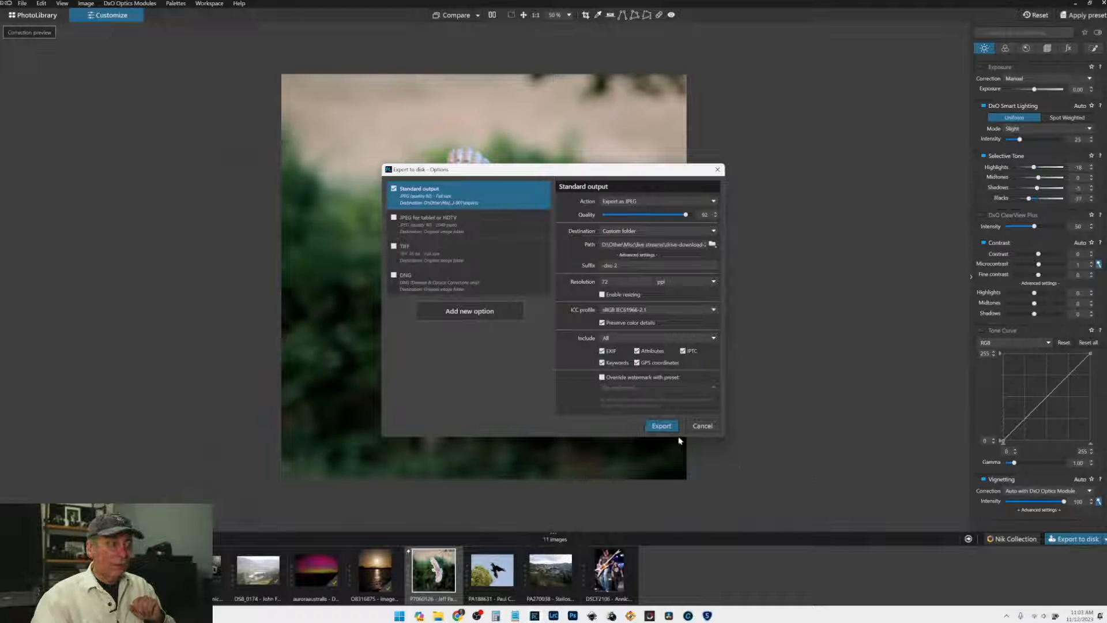
click(667, 430)
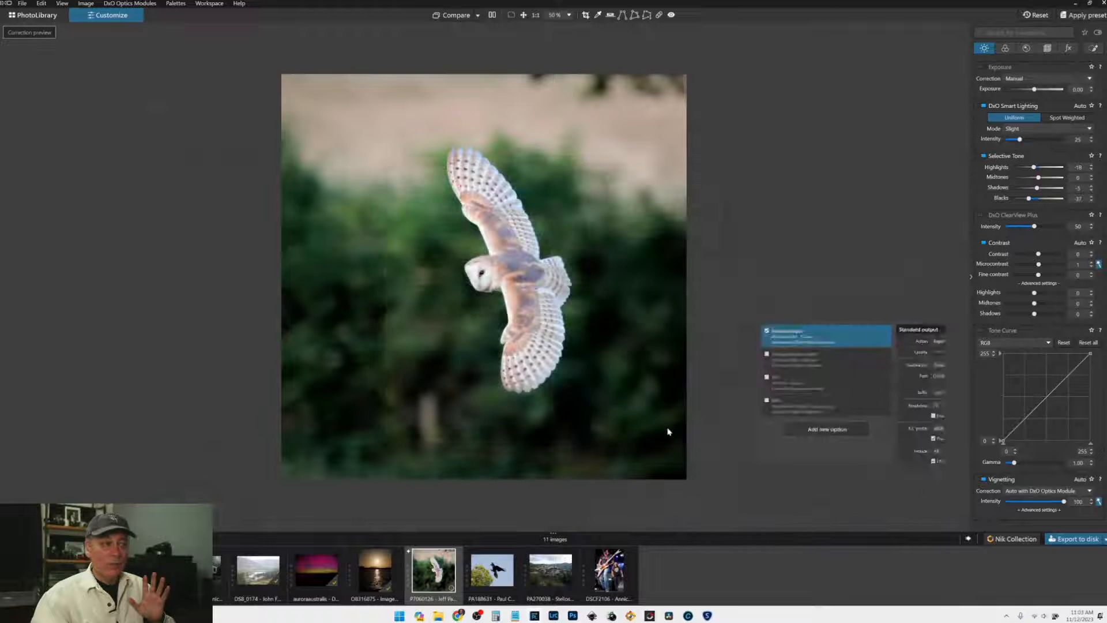
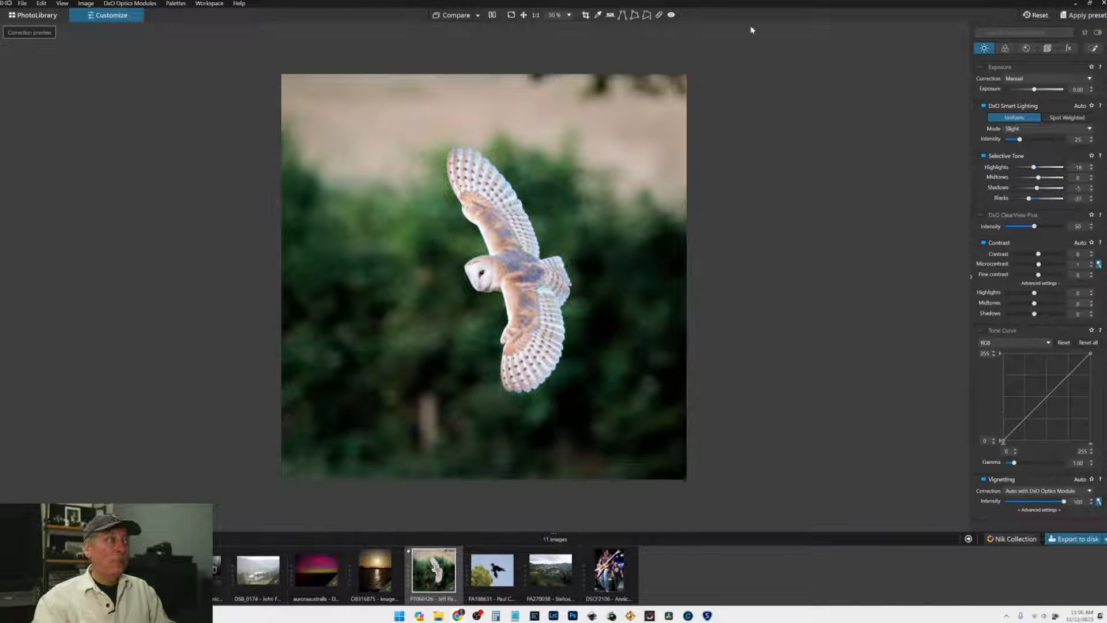
Step: Set up a side-by-side comparison of the exported JPEG against the photo with all corrections reset
click(477, 16)
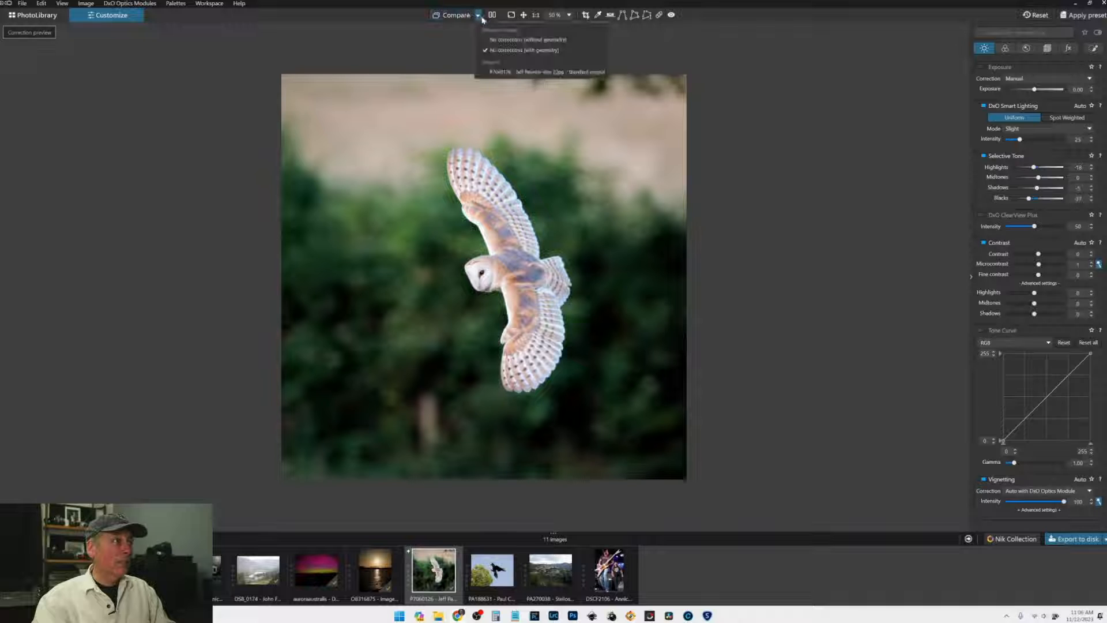
click(493, 73)
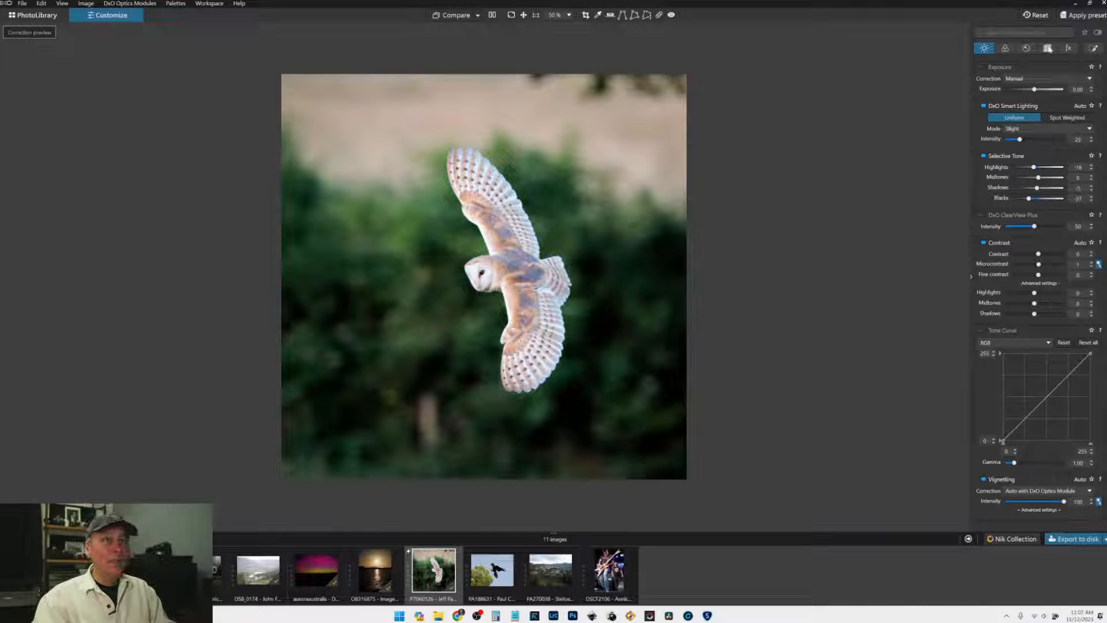
click(1036, 15)
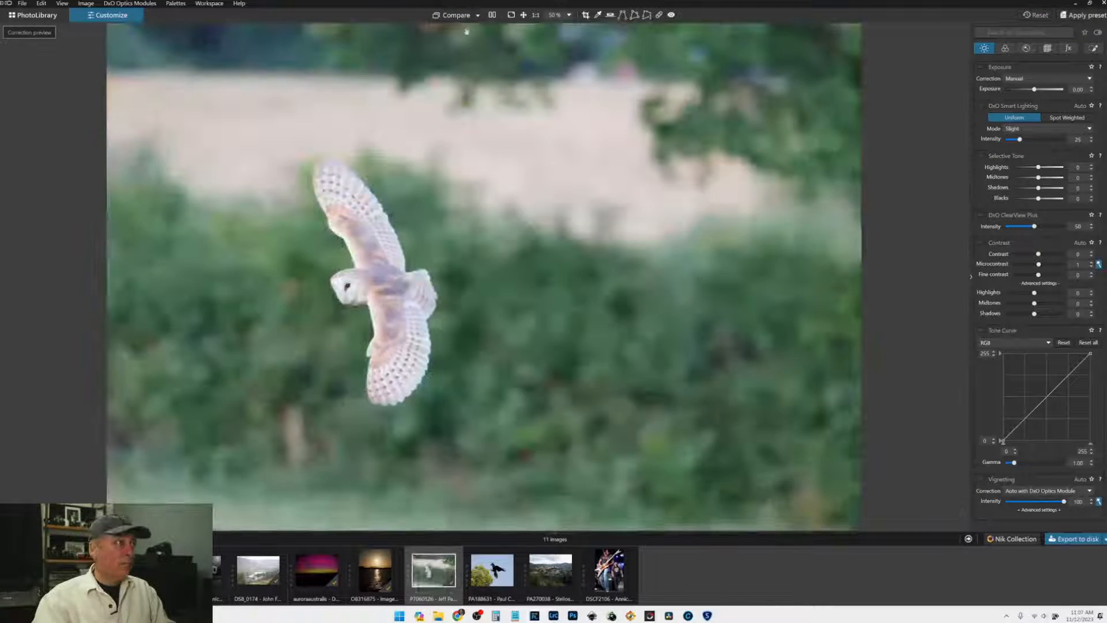
click(492, 15)
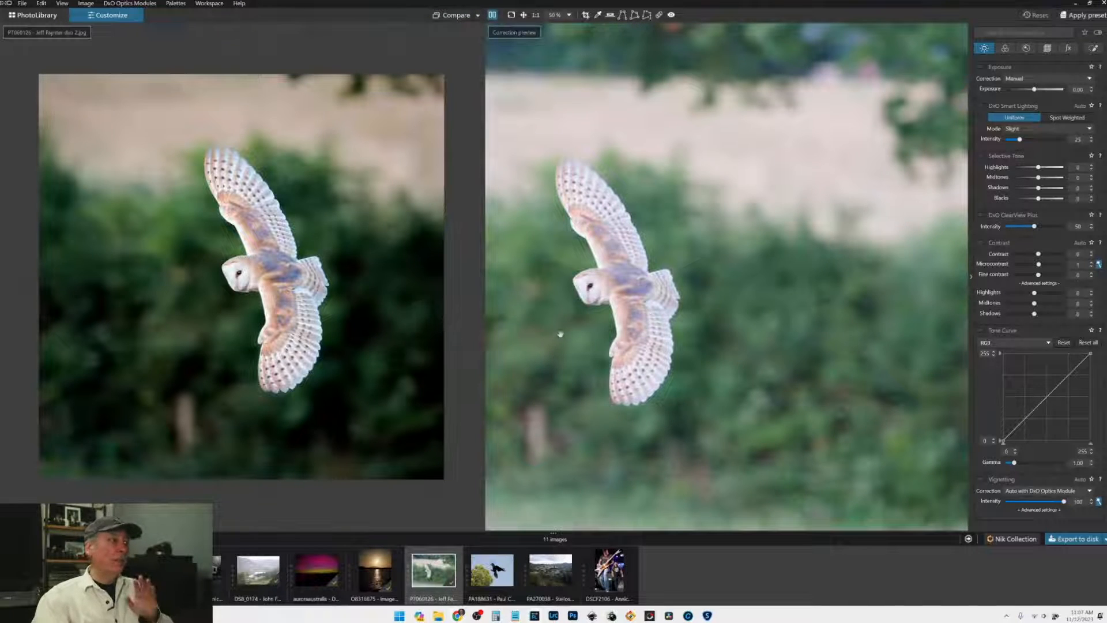
Step: Examine the owl's feather detail and the background noise up close in the exported and uncorrected versions
scroll(560, 330, up, 3)
scroll(559, 331, up, 2)
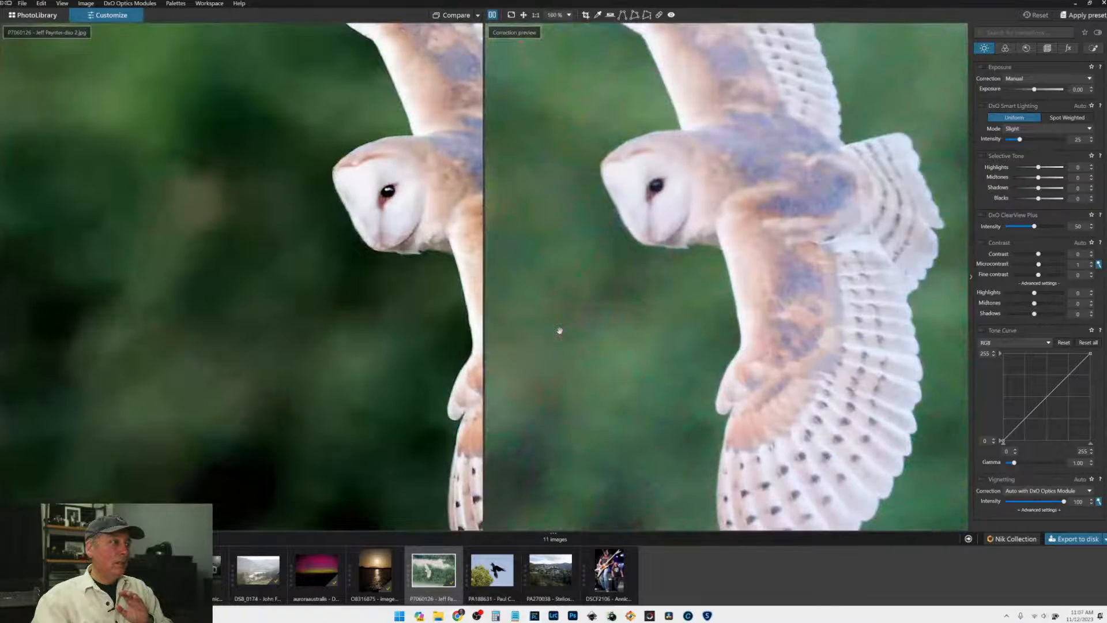
scroll(558, 329, up, 2)
drag(513, 355, 340, 358)
drag(686, 378, 853, 373)
scroll(835, 361, down, 2)
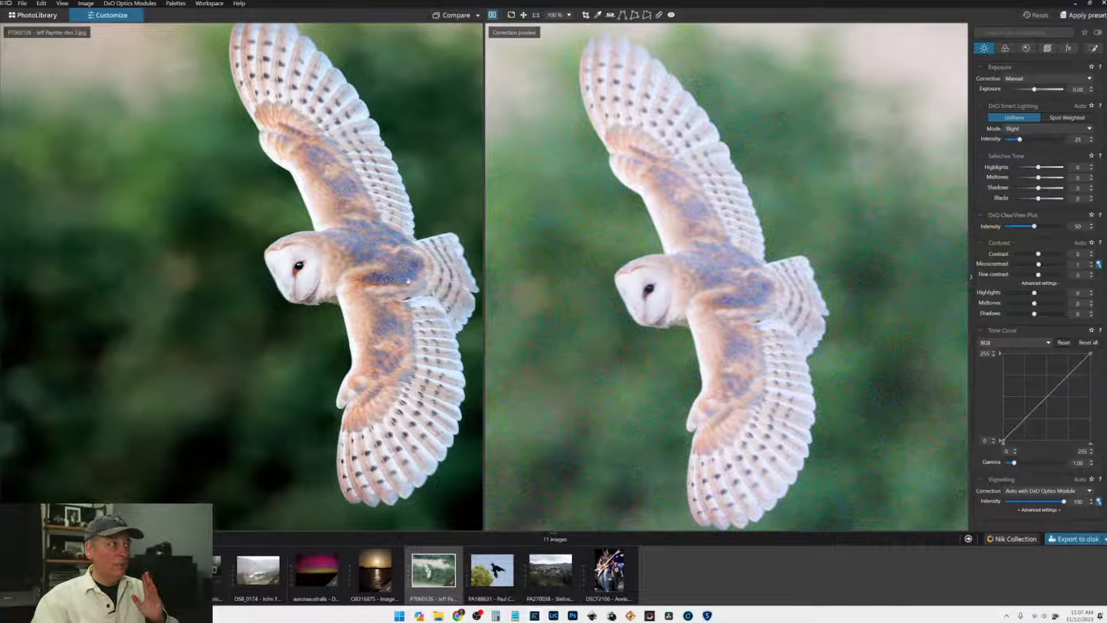
scroll(407, 435, up, 3)
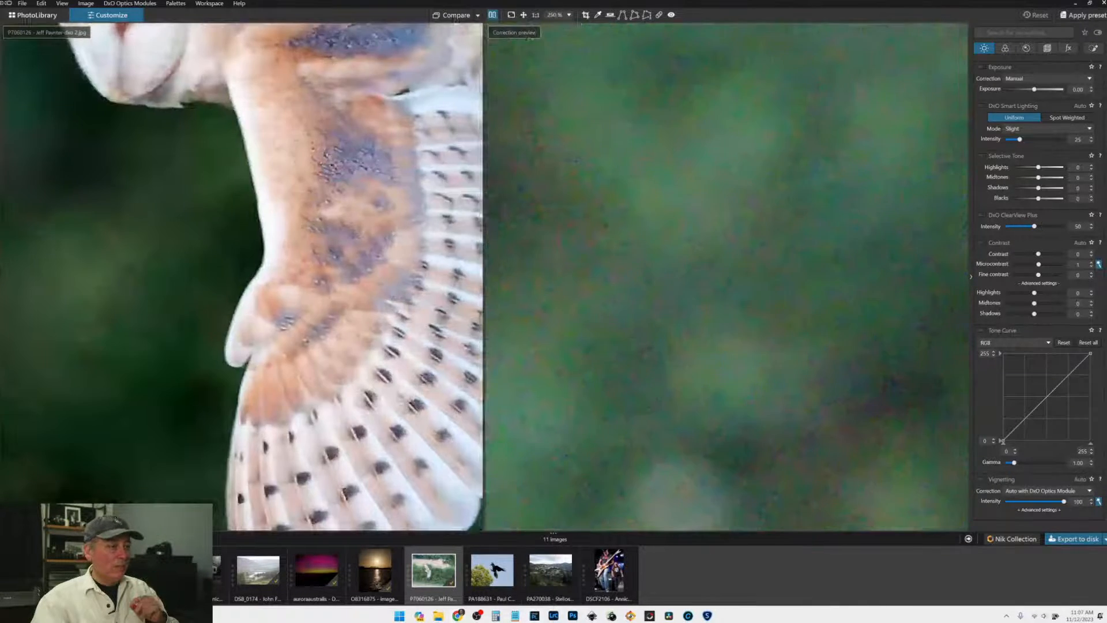
scroll(404, 279, down, 1)
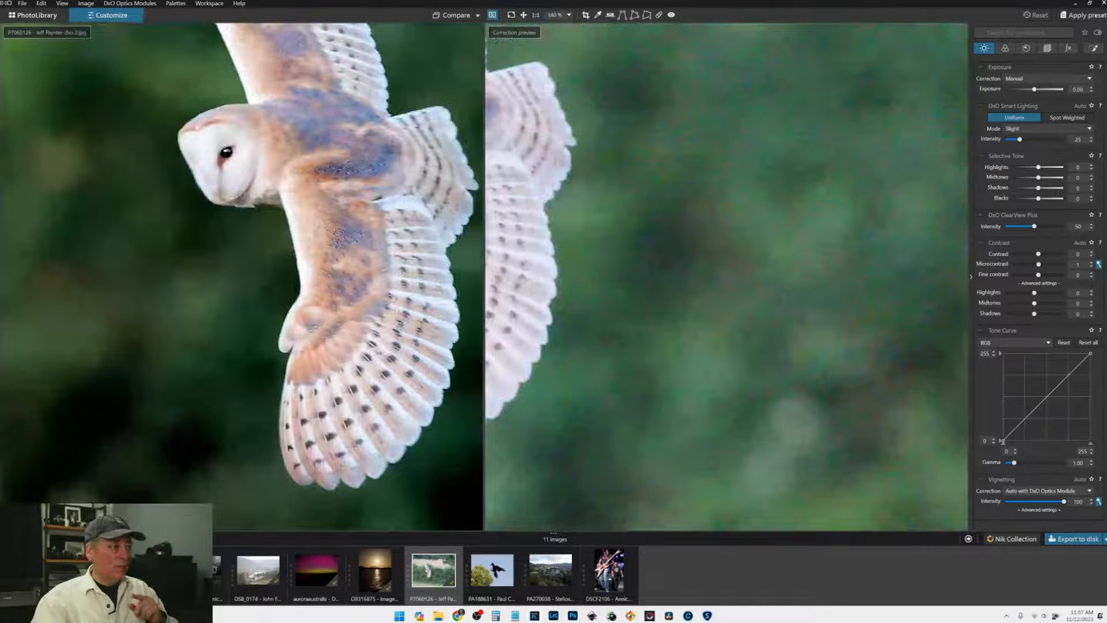
Step: Compare the whole owl and its background in the exported and uncorrected versions side by side at lower magnification
drag(392, 340, 434, 343)
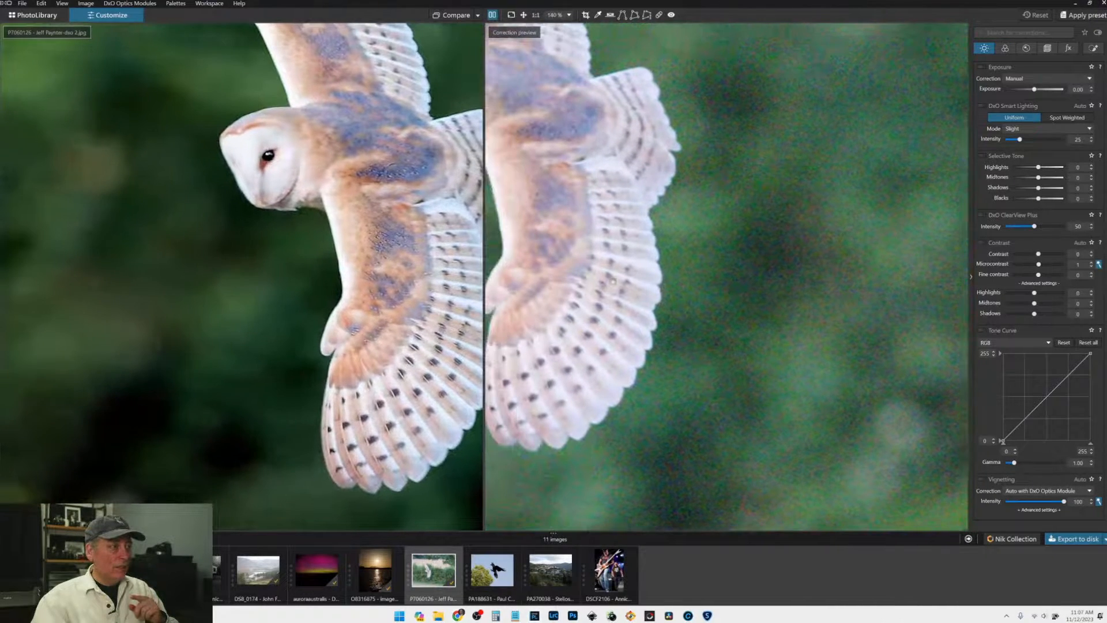
scroll(441, 383, down, 3)
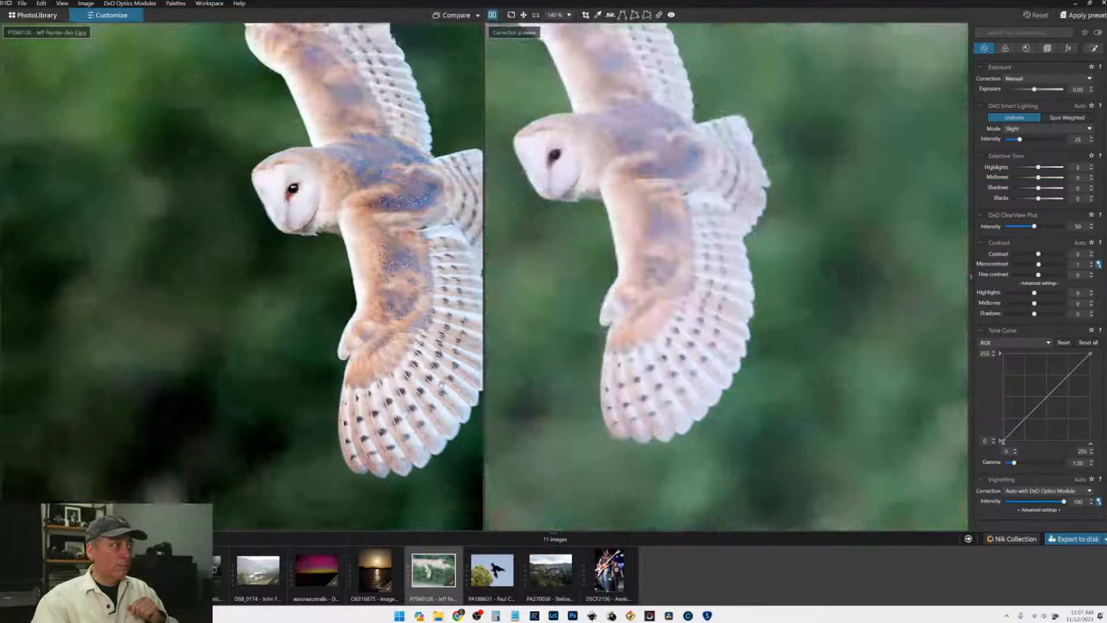
scroll(441, 384, up, 2)
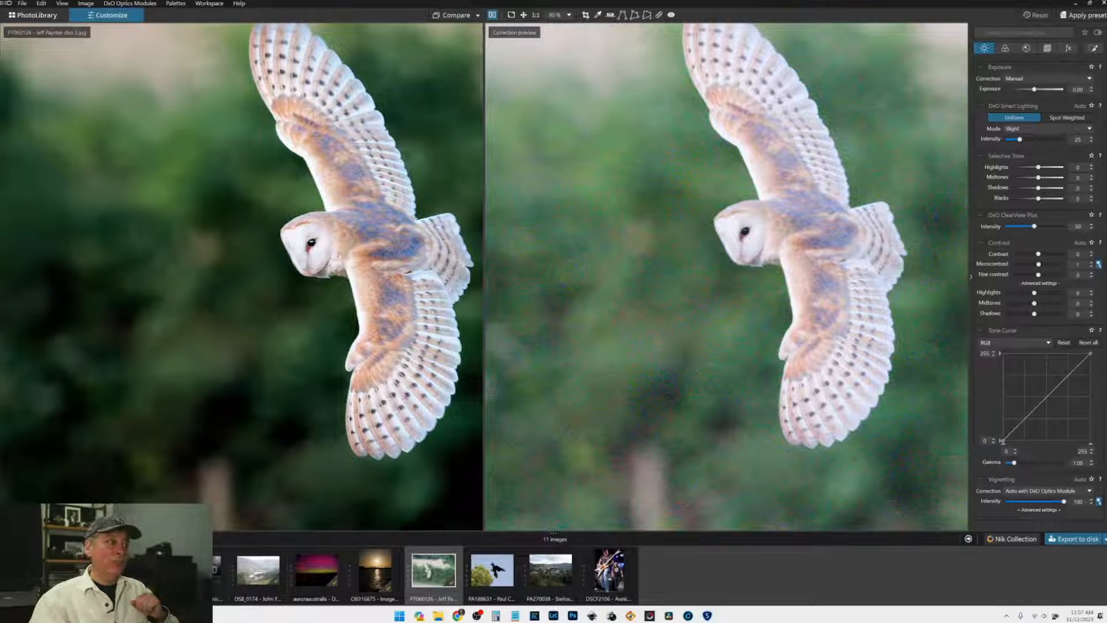
scroll(411, 353, down, 3)
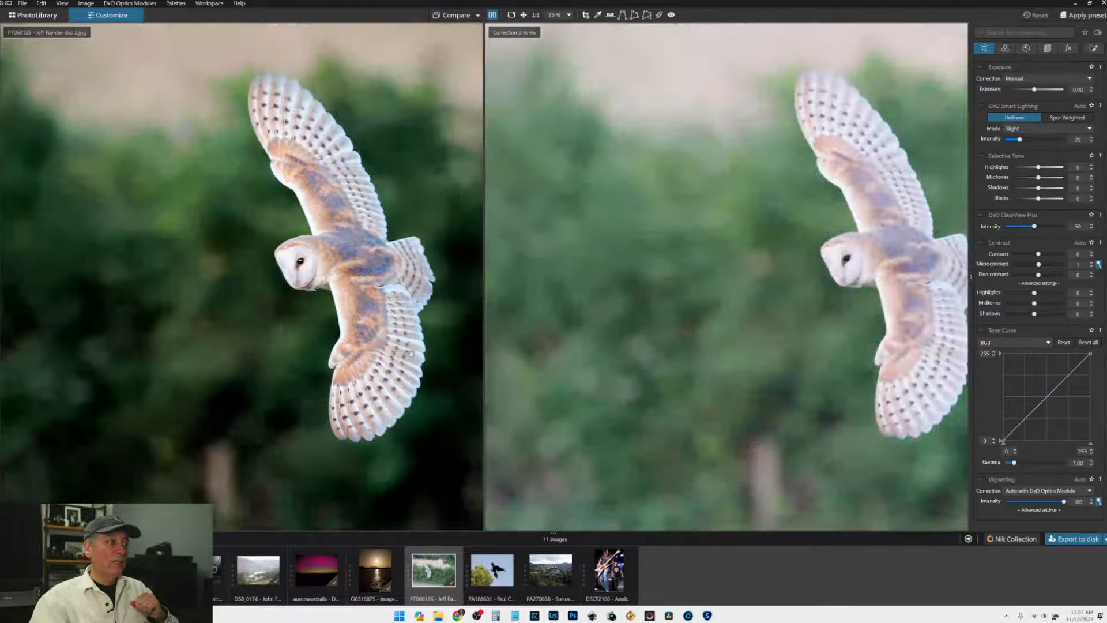
scroll(411, 353, down, 1)
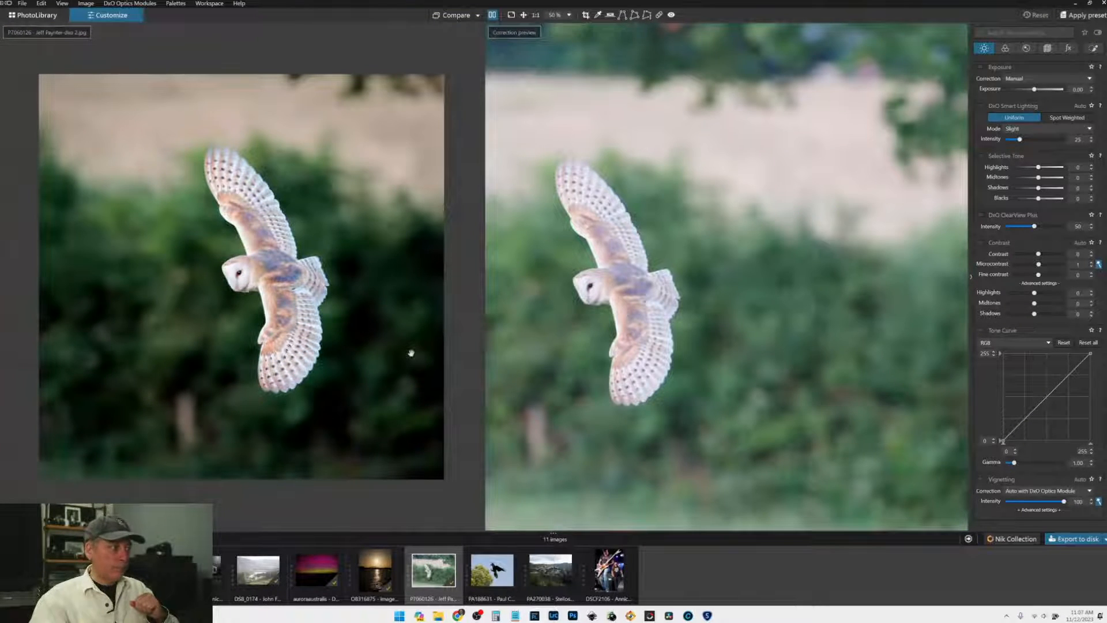
scroll(411, 353, up, 1)
Step: Leave the side-by-side view and switch between the exported JPEG and the uncorrected owl photo in a single full view
click(493, 15)
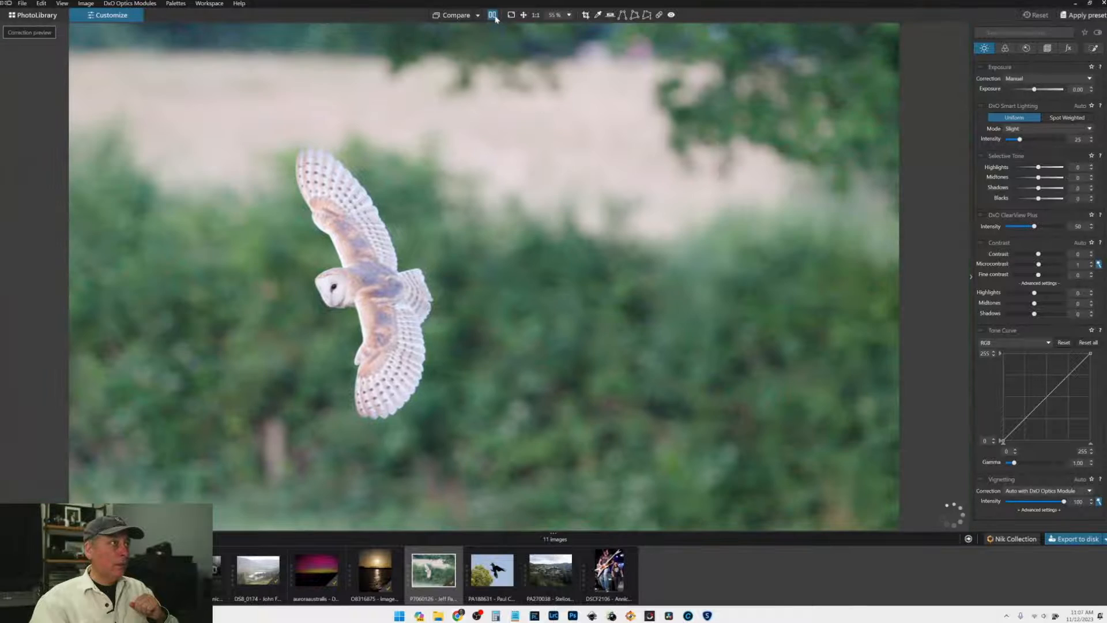
click(465, 17)
scroll(544, 267, up, 2)
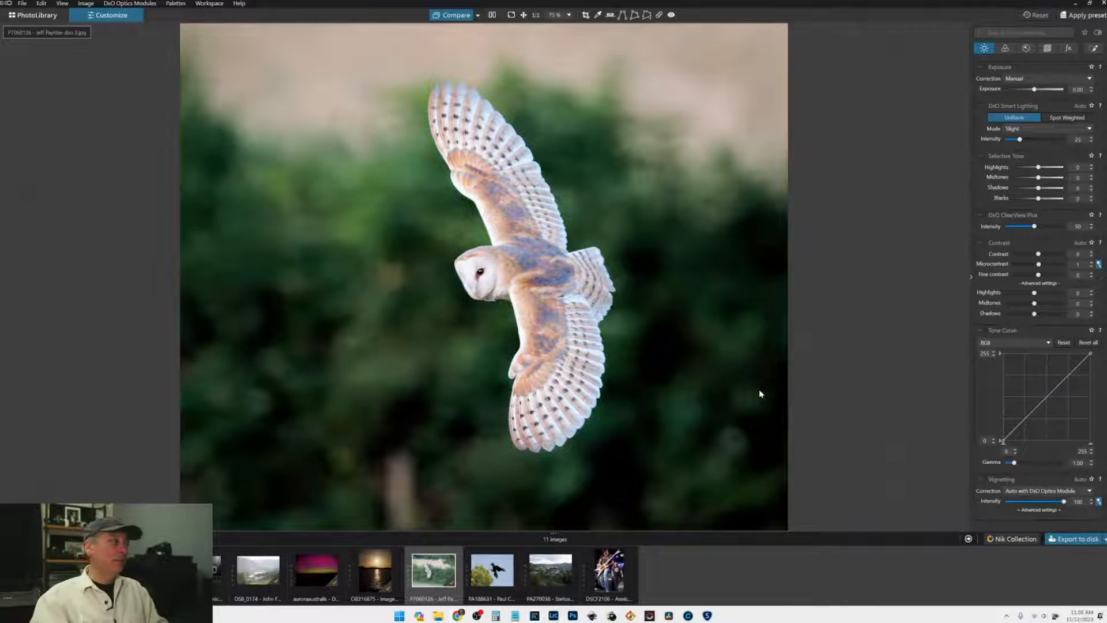
key(d)
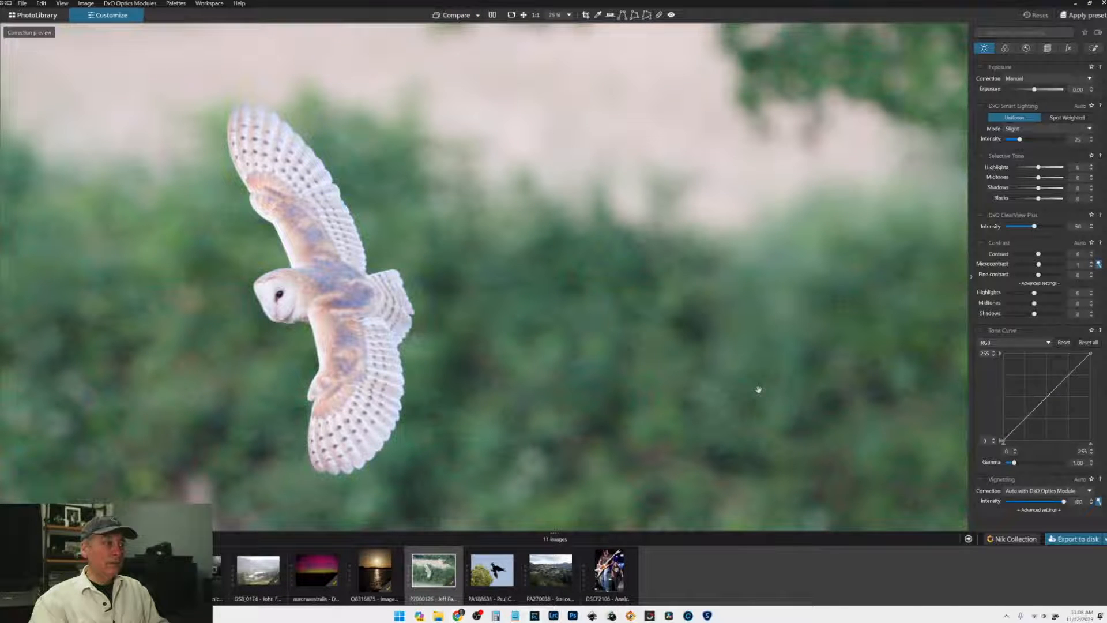
Step: Open the photo of the black crow beside the bush and apply the custom 00 default preset from the general purpose presets
click(492, 569)
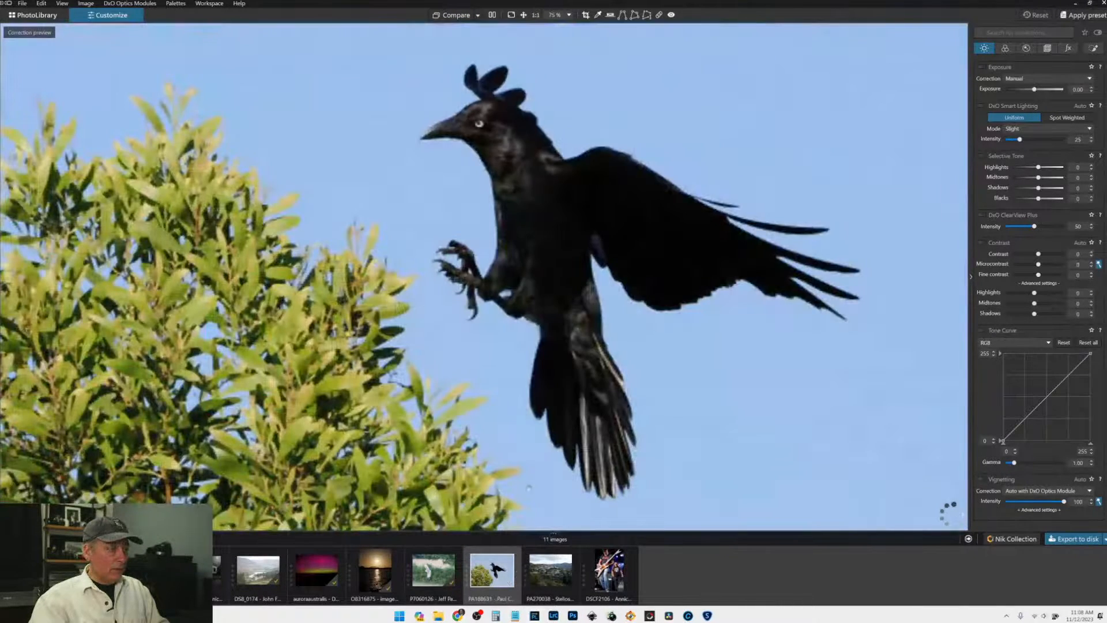
key(ctrl+0)
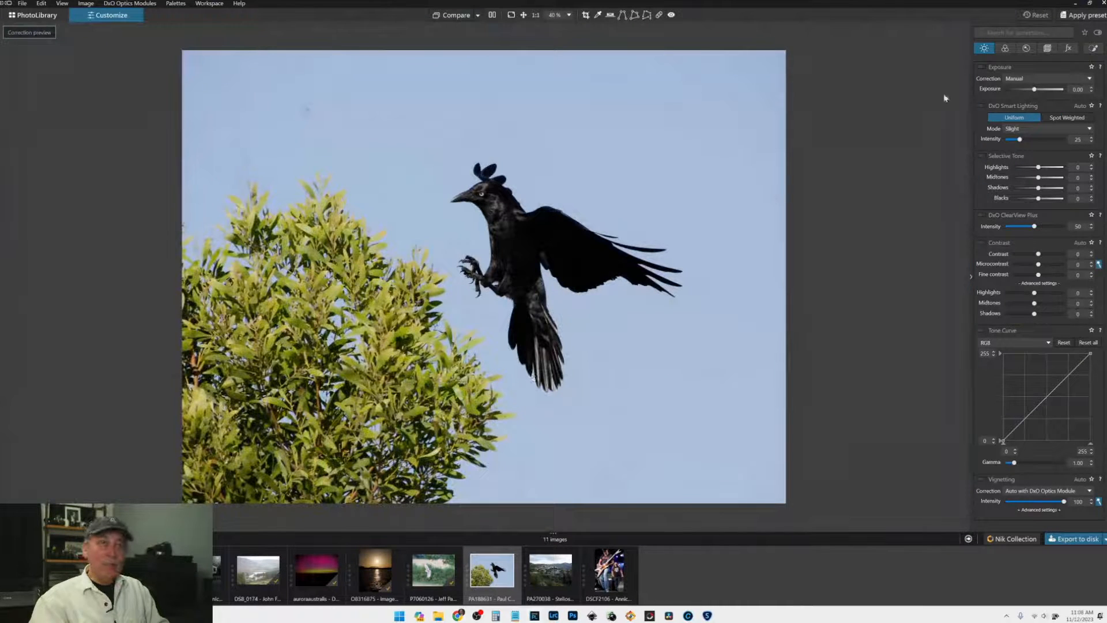
click(1086, 17)
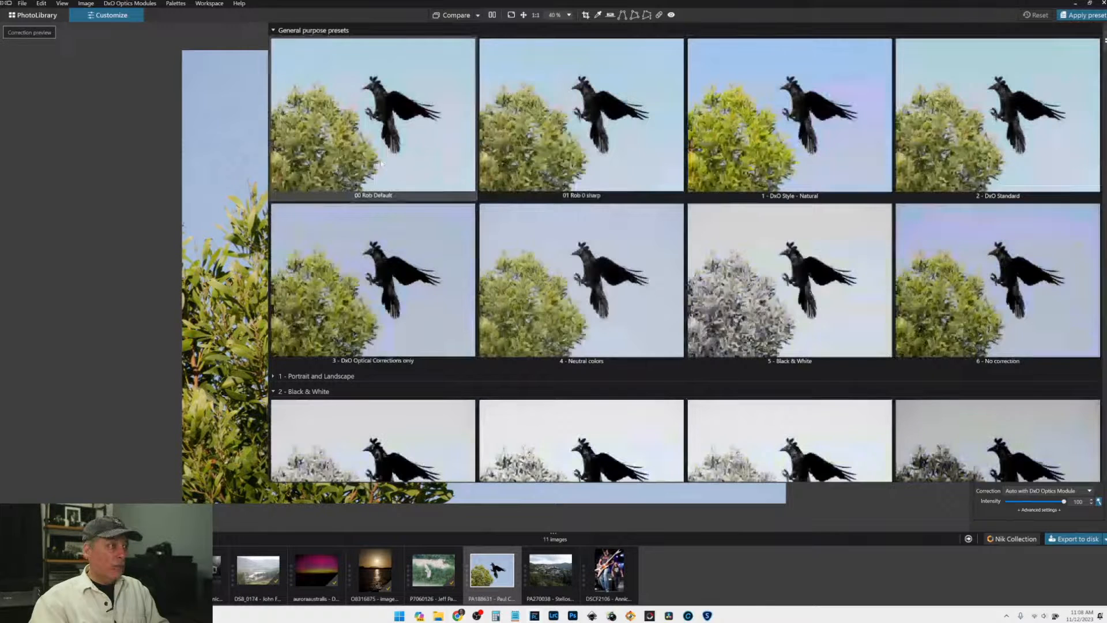
double_click(381, 164)
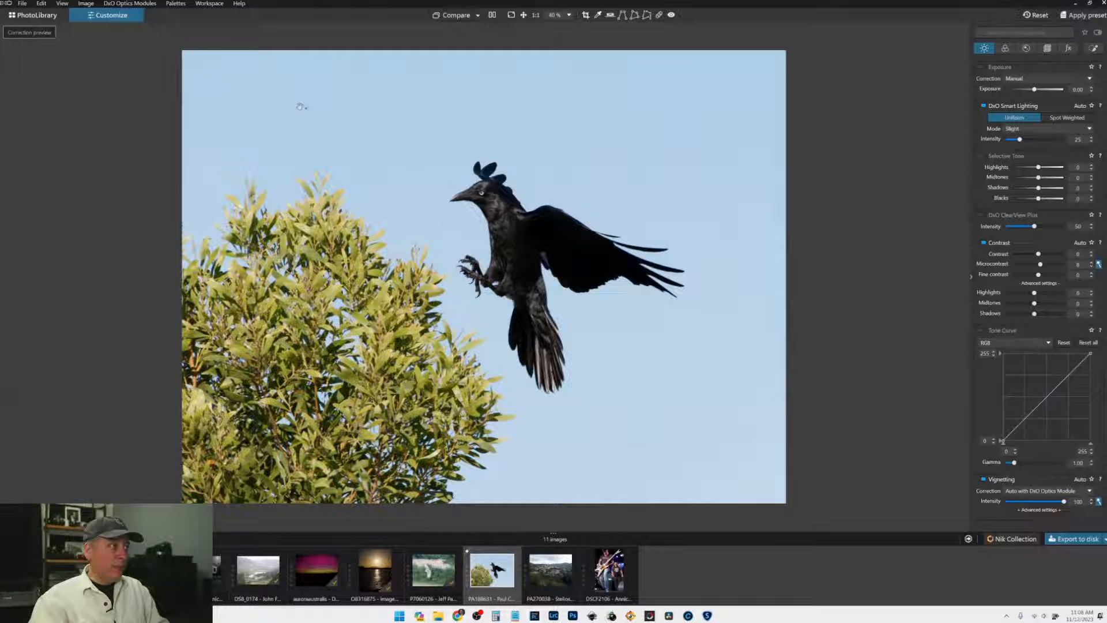
scroll(493, 151, up, 3)
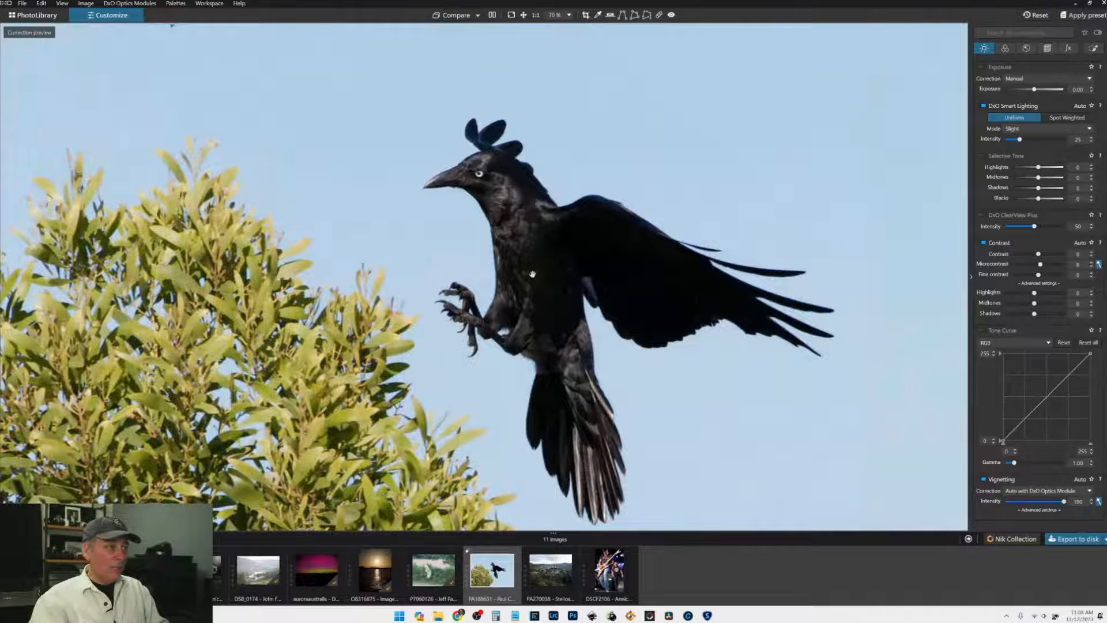
scroll(533, 274, down, 2)
scroll(532, 274, down, 2)
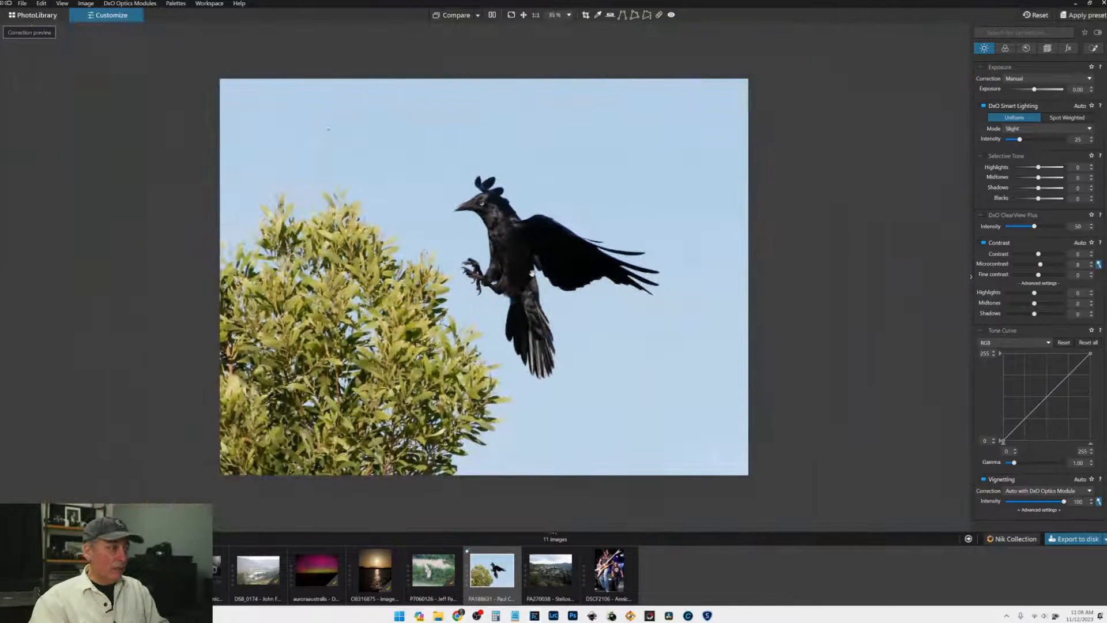
Step: Crop the crow photo to a 1:1 square of 3635 × 3635 px, shifted to cut away part of the bush
click(1047, 49)
click(1035, 131)
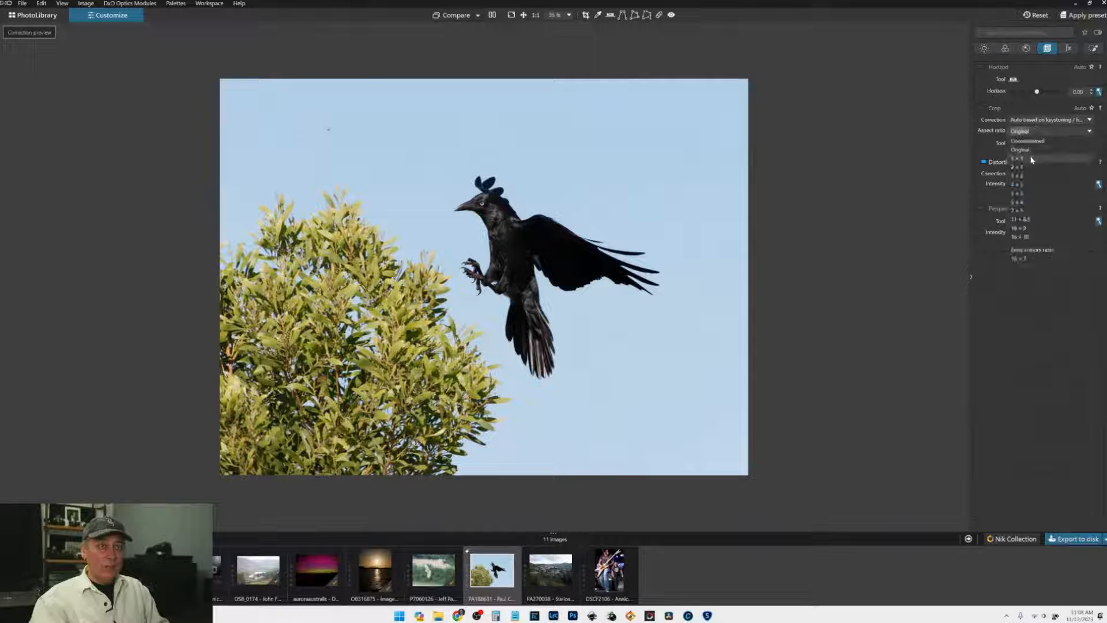
click(1031, 158)
click(1013, 144)
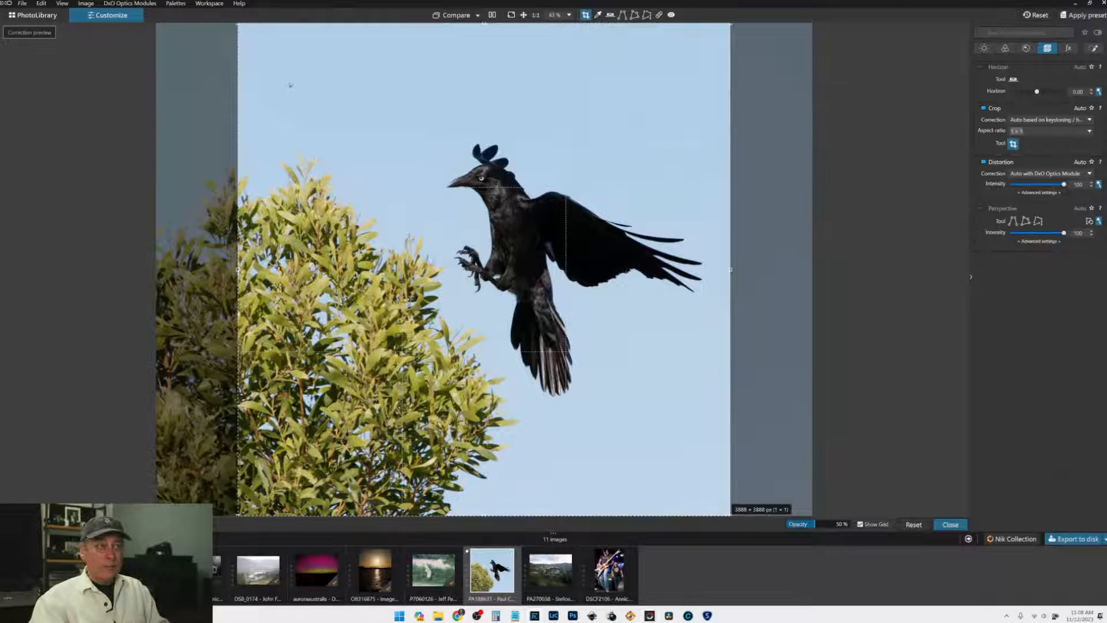
drag(484, 23, 477, 55)
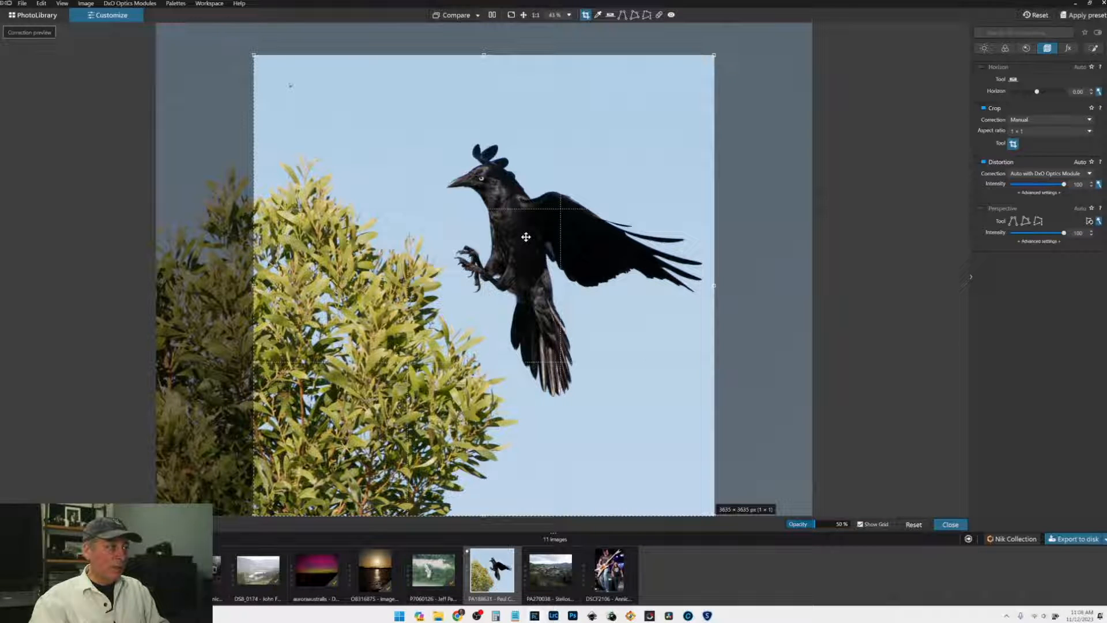
drag(363, 269, 507, 266)
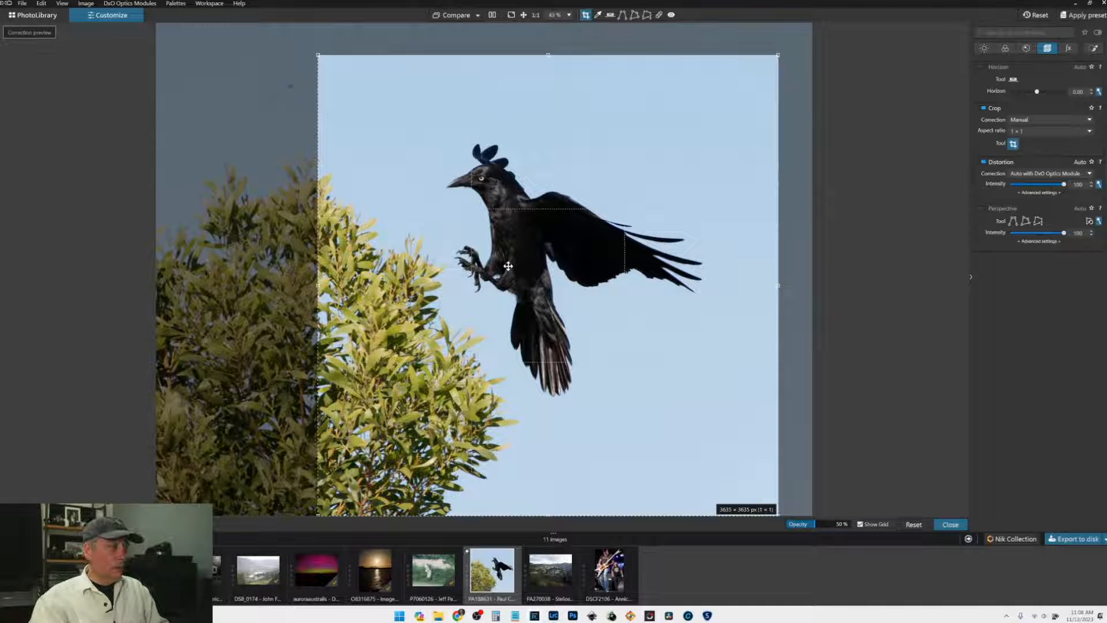
mouse_move(508, 266)
mouse_down()
mouse_move(509, 246)
mouse_move(500, 254)
mouse_up()
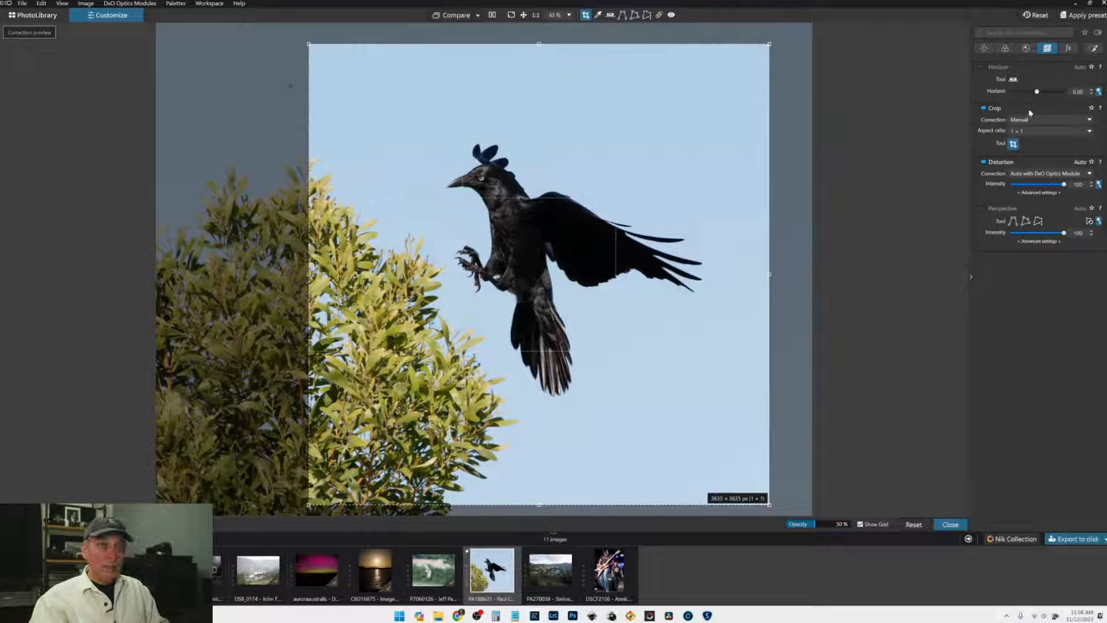
Step: Rotate the crow photo with a horizon value of -4.14 and reduce the square crop to 3615 × 3615 px
drag(1036, 91, 1022, 93)
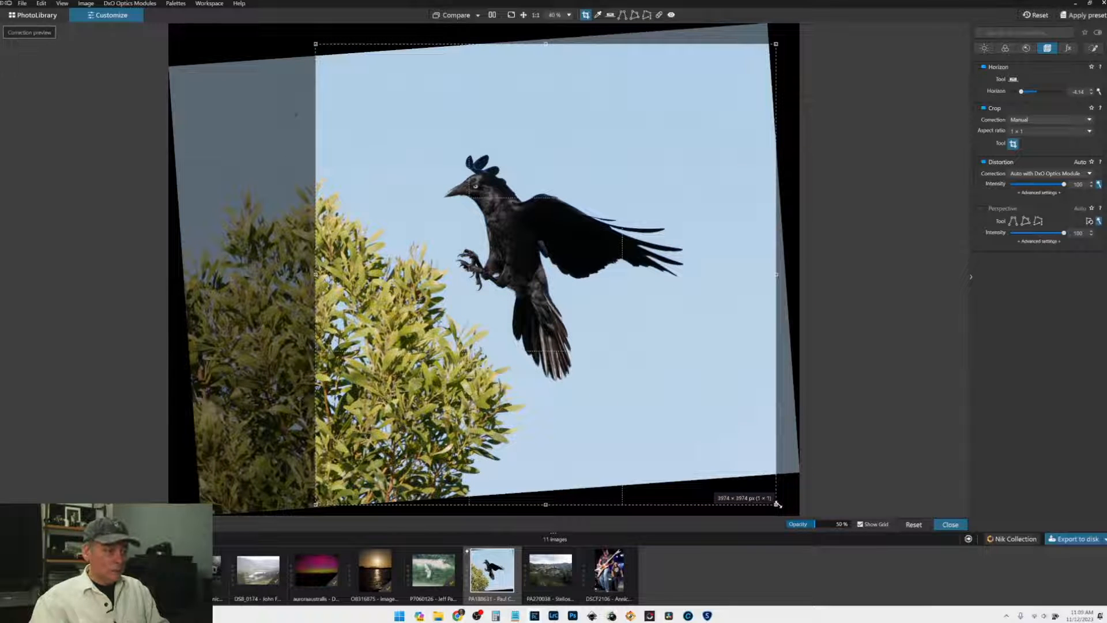
drag(777, 503, 746, 474)
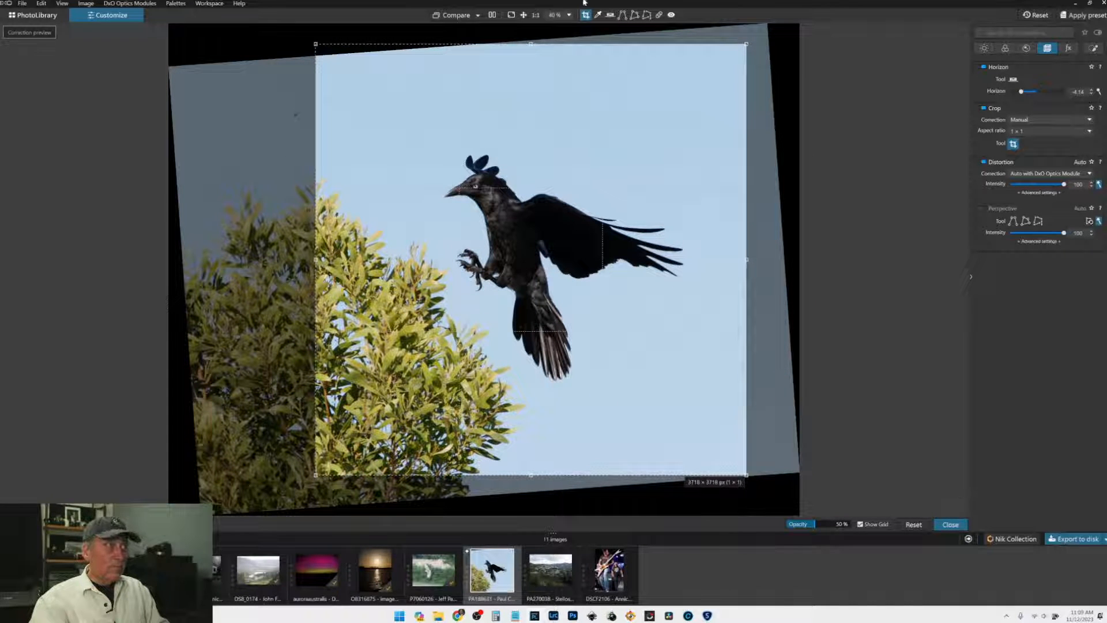
drag(531, 43, 529, 59)
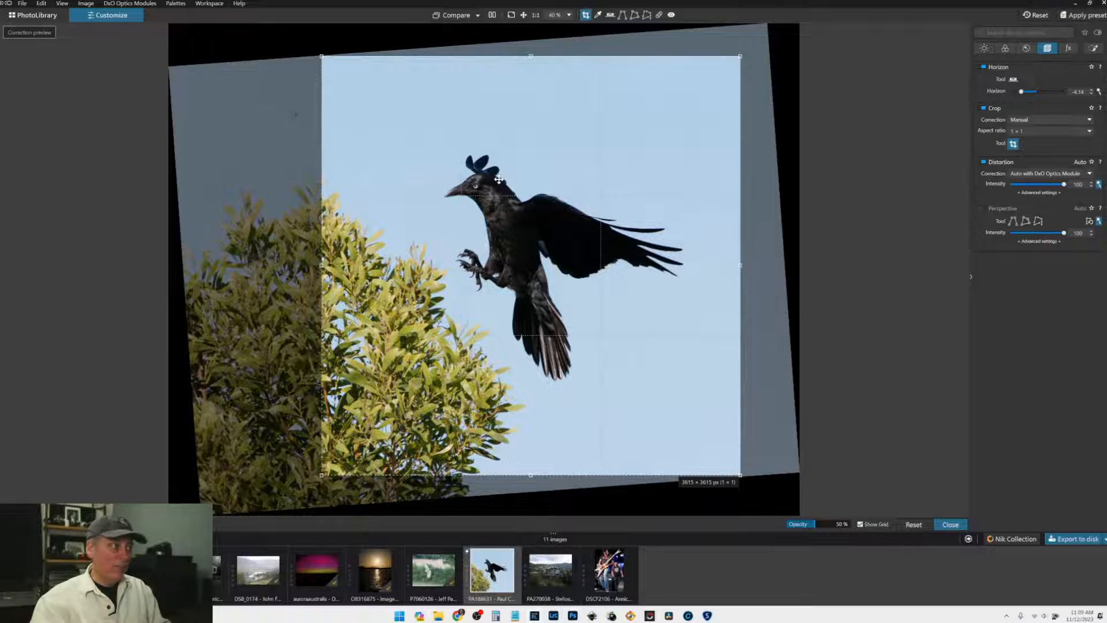
key(Return)
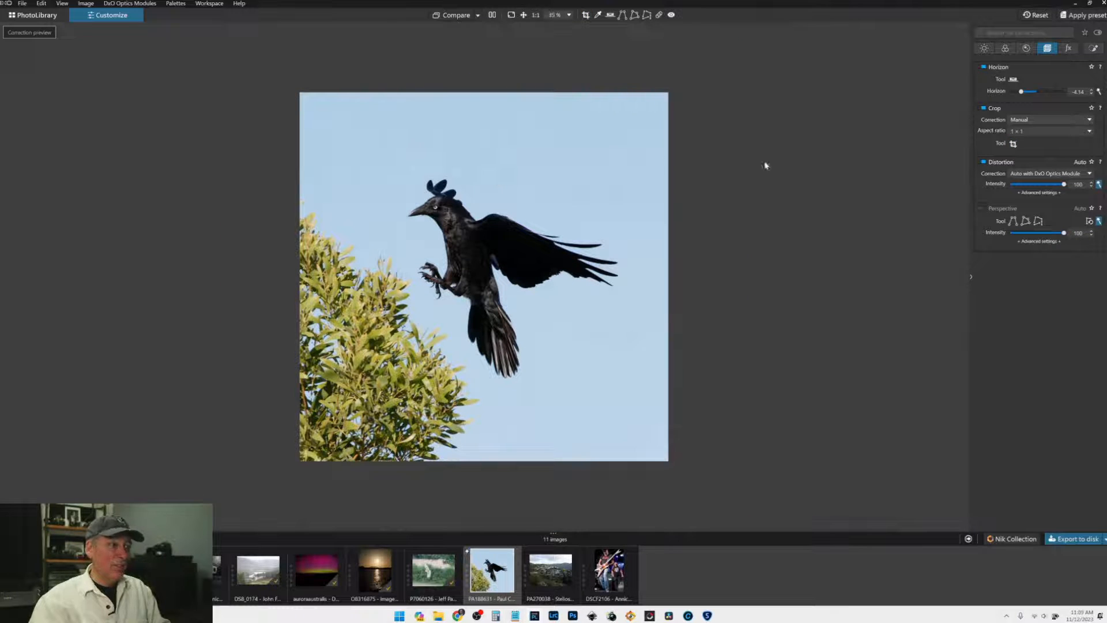
Step: Tighten the square crop around the crow and shift it toward the bush, leaving less sky behind the wing
click(1013, 144)
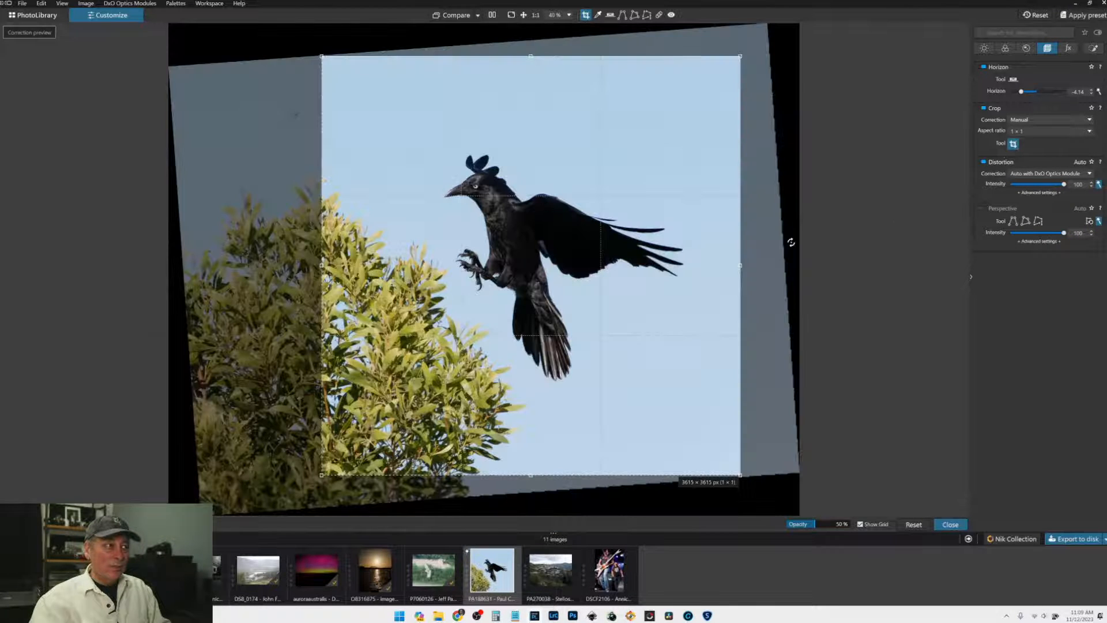
drag(741, 56, 719, 78)
mouse_move(622, 134)
mouse_down()
mouse_move(592, 138)
mouse_move(604, 138)
mouse_up()
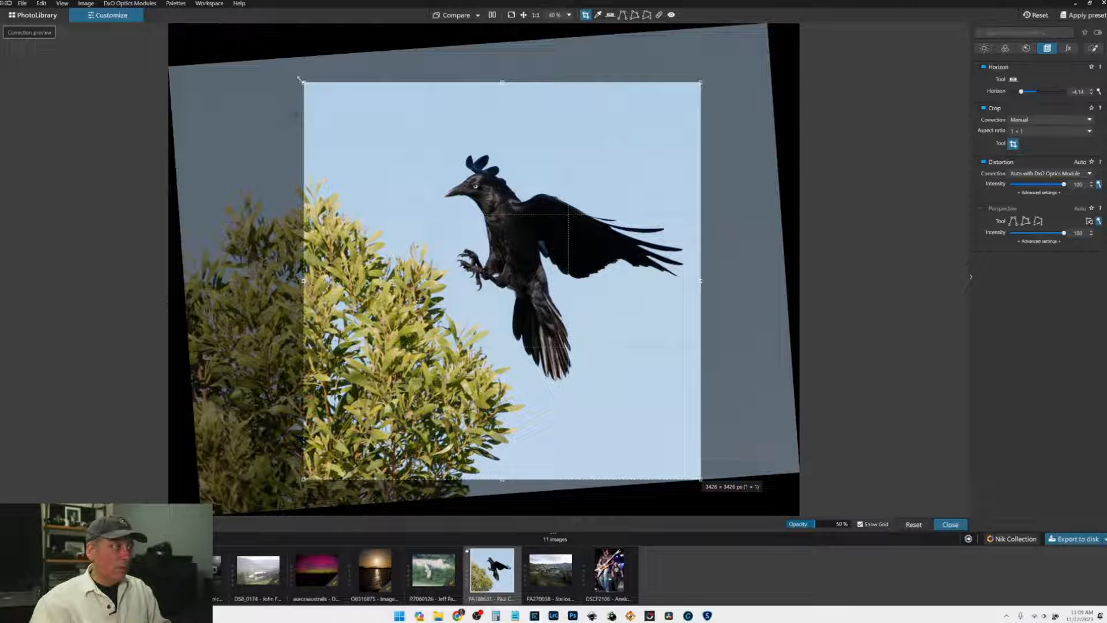
drag(299, 78, 289, 72)
key(Return)
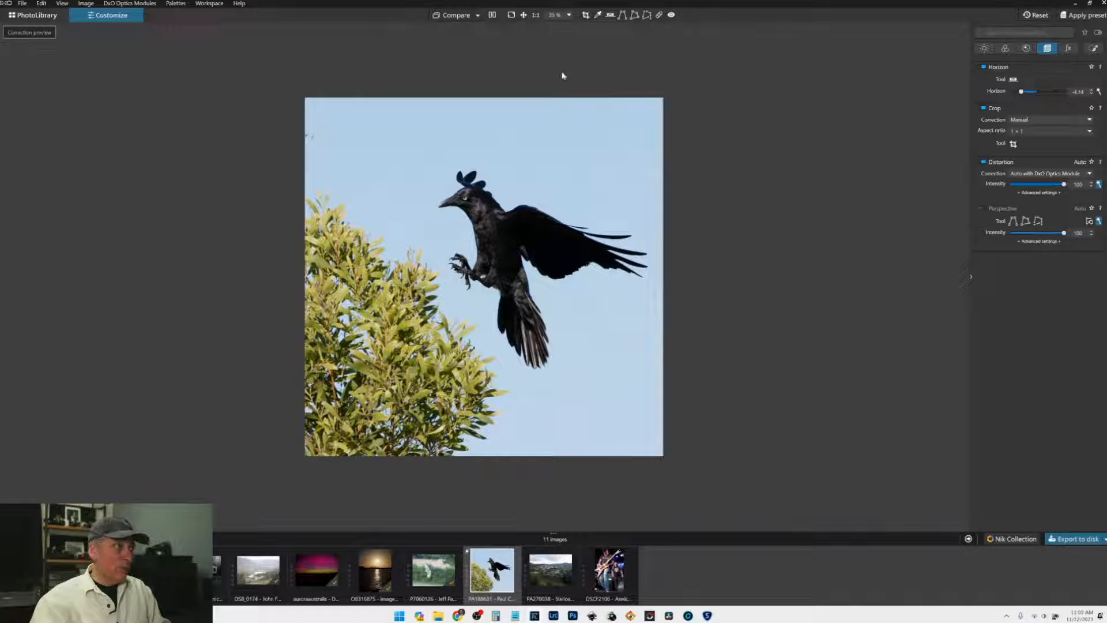
Step: Retouch the small dark spot out of the sky at the crow photo's edge using the Retouch tool in Clone mode
click(659, 14)
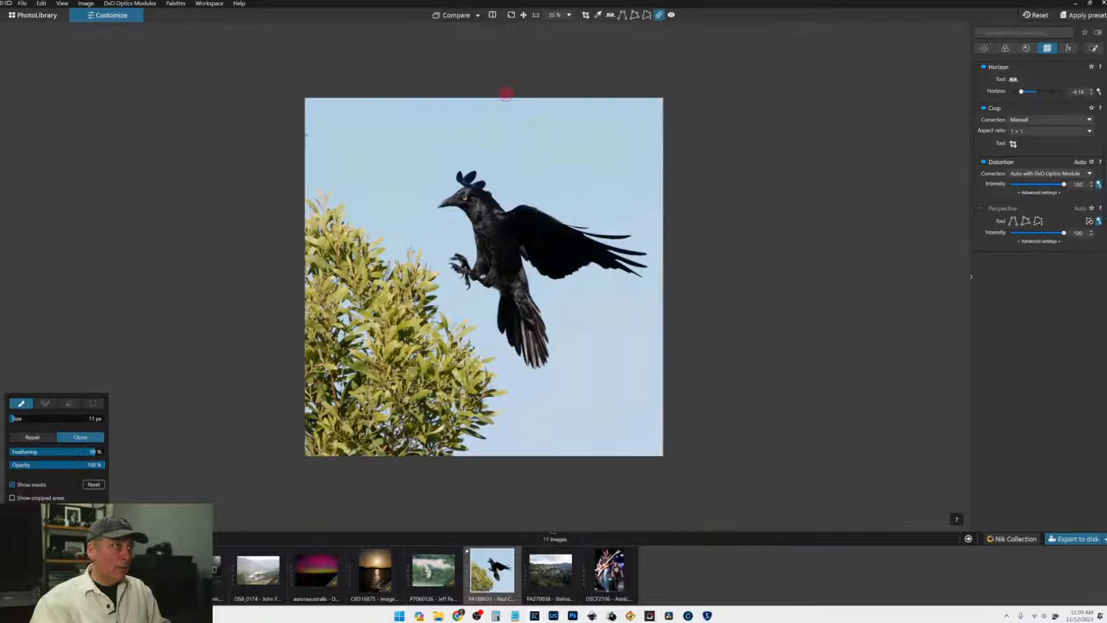
click(309, 135)
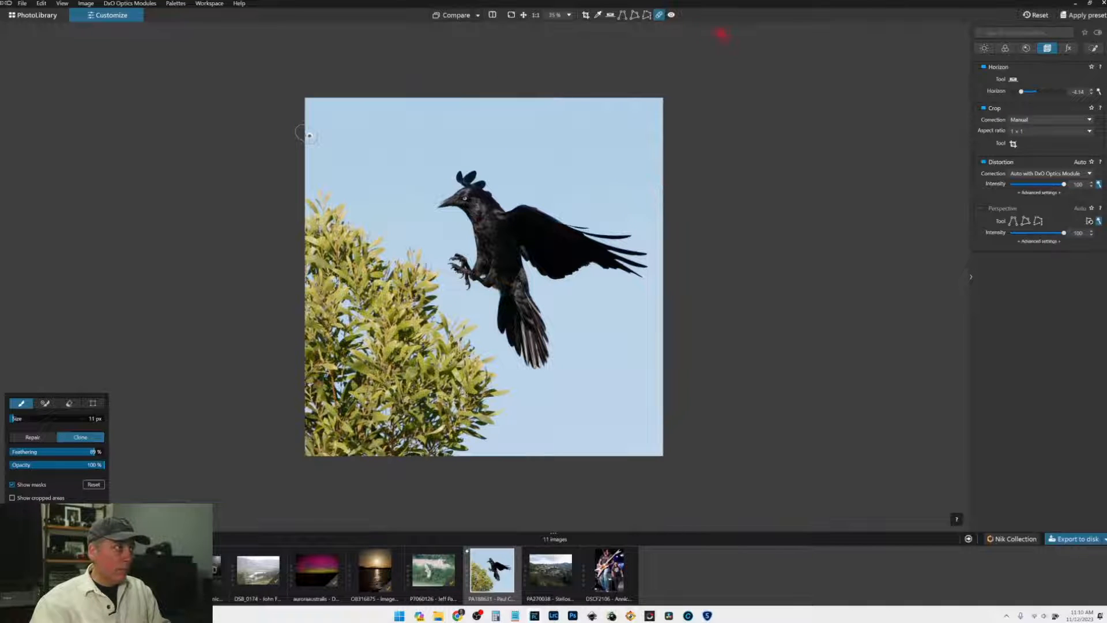
click(659, 14)
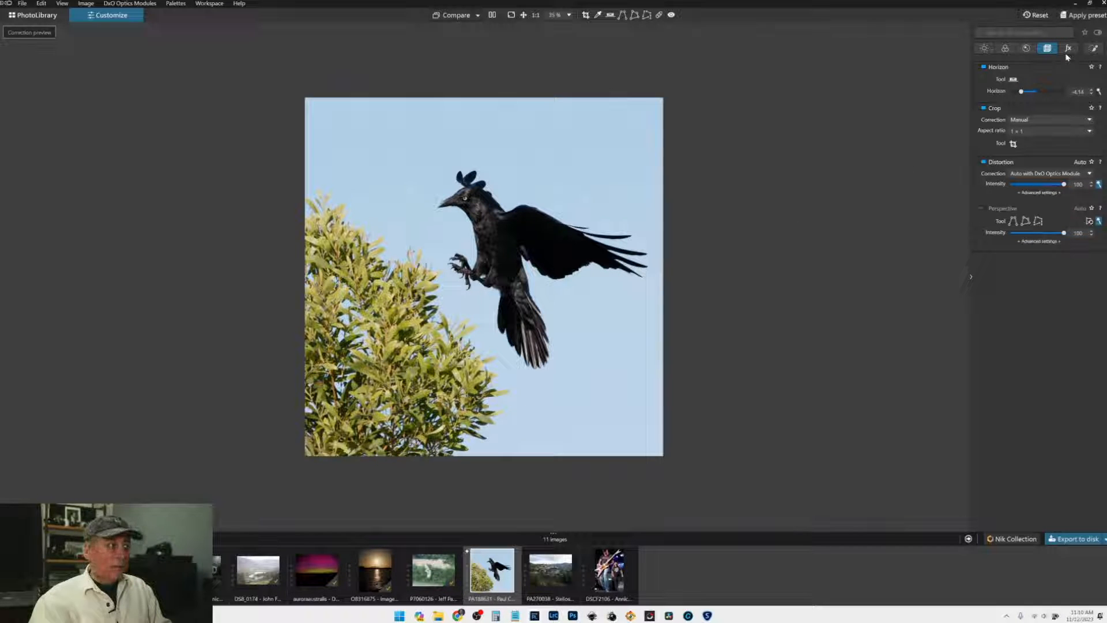
Step: Try the Daylight and Cloudy RAW white balance settings on the crow photo
click(1006, 49)
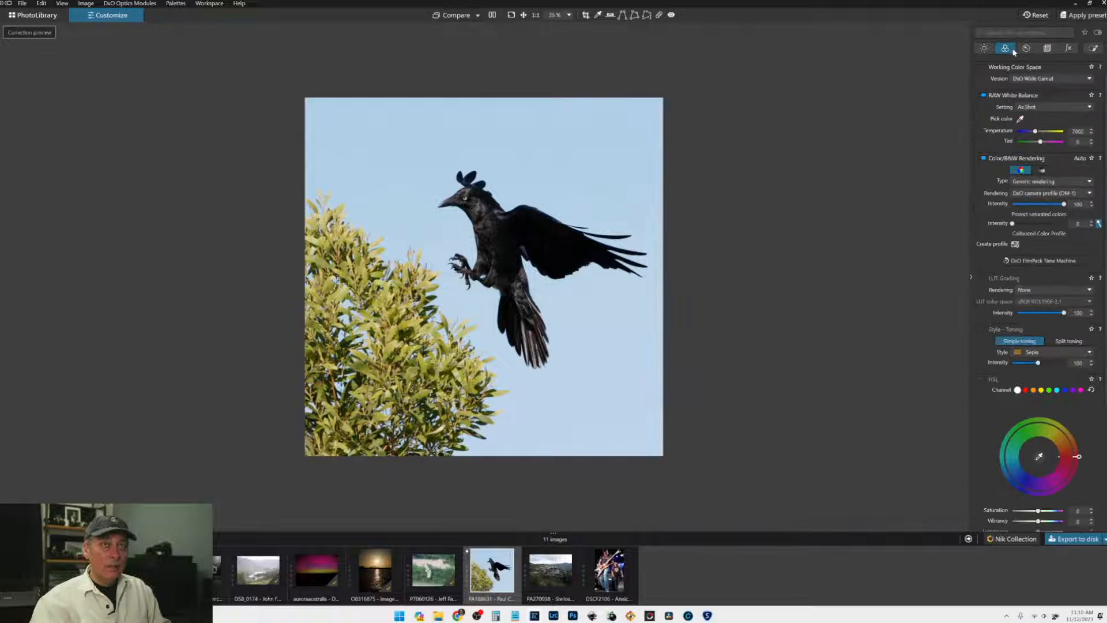
click(1027, 107)
click(1029, 124)
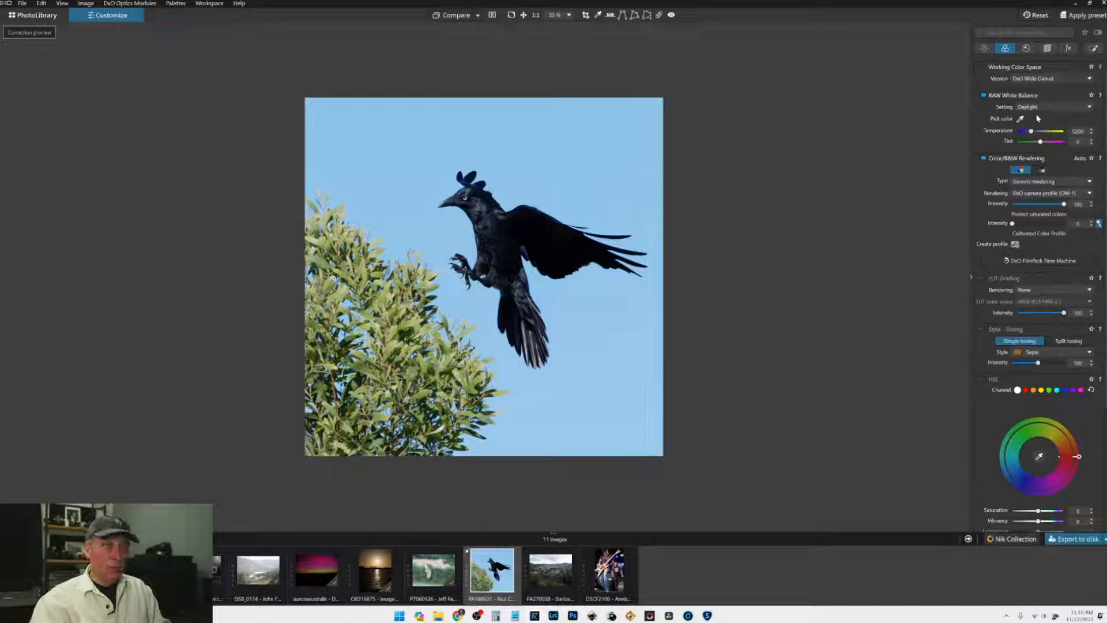
click(1035, 108)
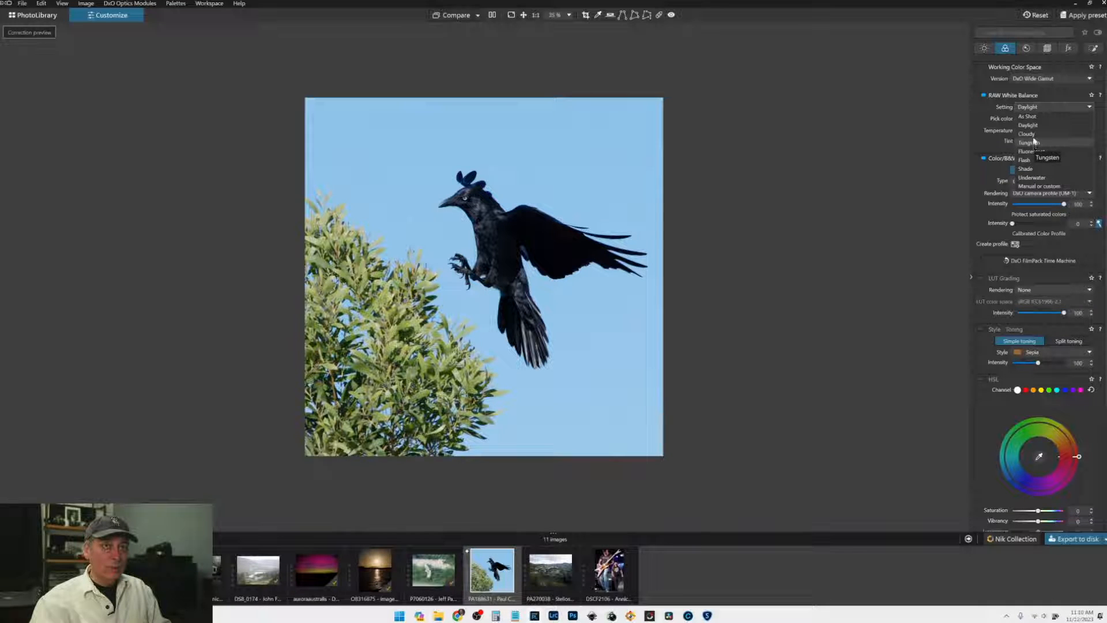
click(1032, 133)
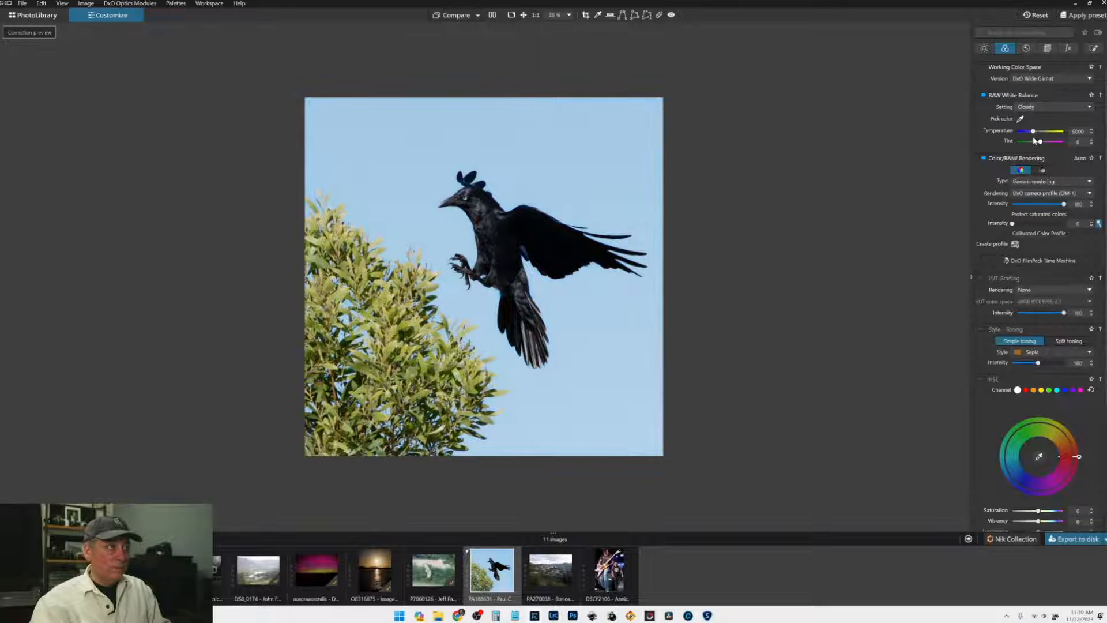
Step: Return the RAW white balance to As Shot and set the tint to 10
click(1024, 108)
click(1029, 113)
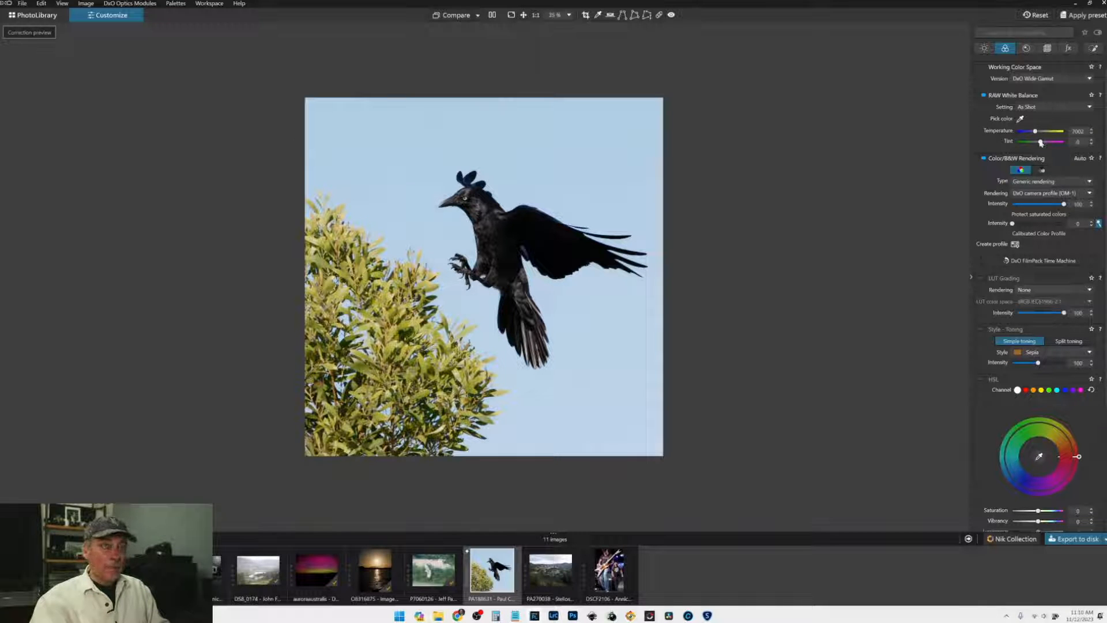
drag(1041, 142, 1041, 143)
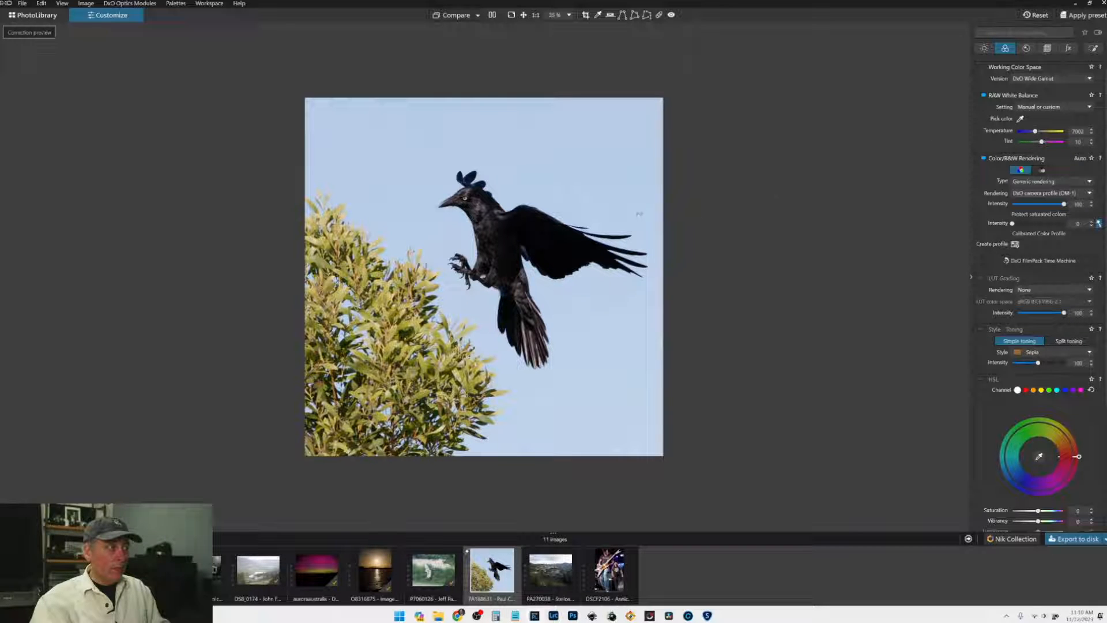
Step: Try a Creative Vignetting intensity of -32 on the crow photo and reset it to 0
click(1094, 48)
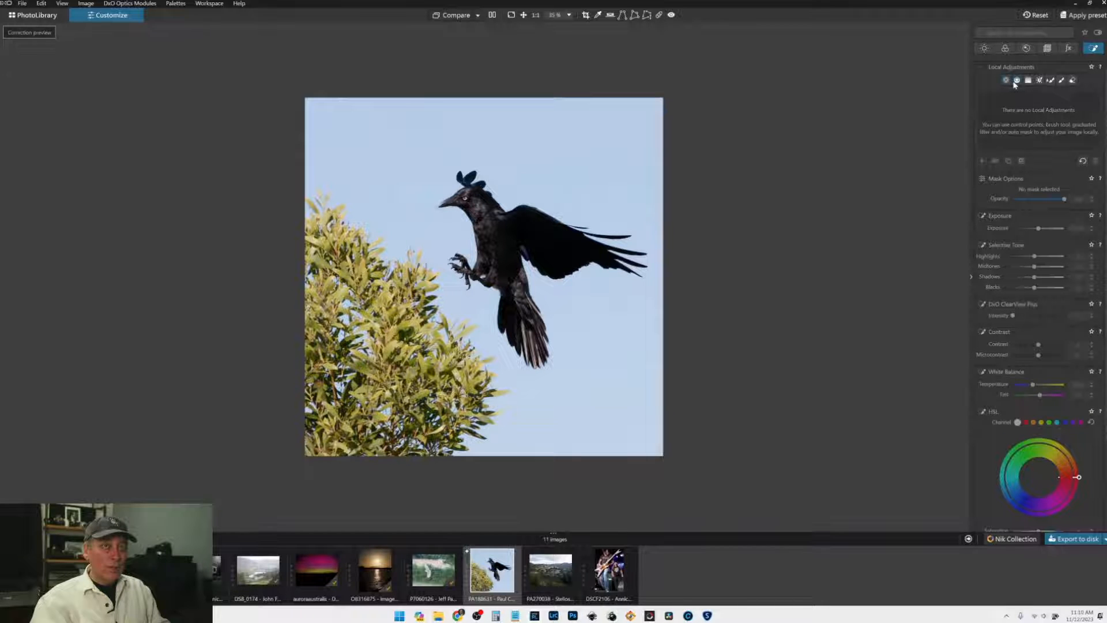
click(1015, 82)
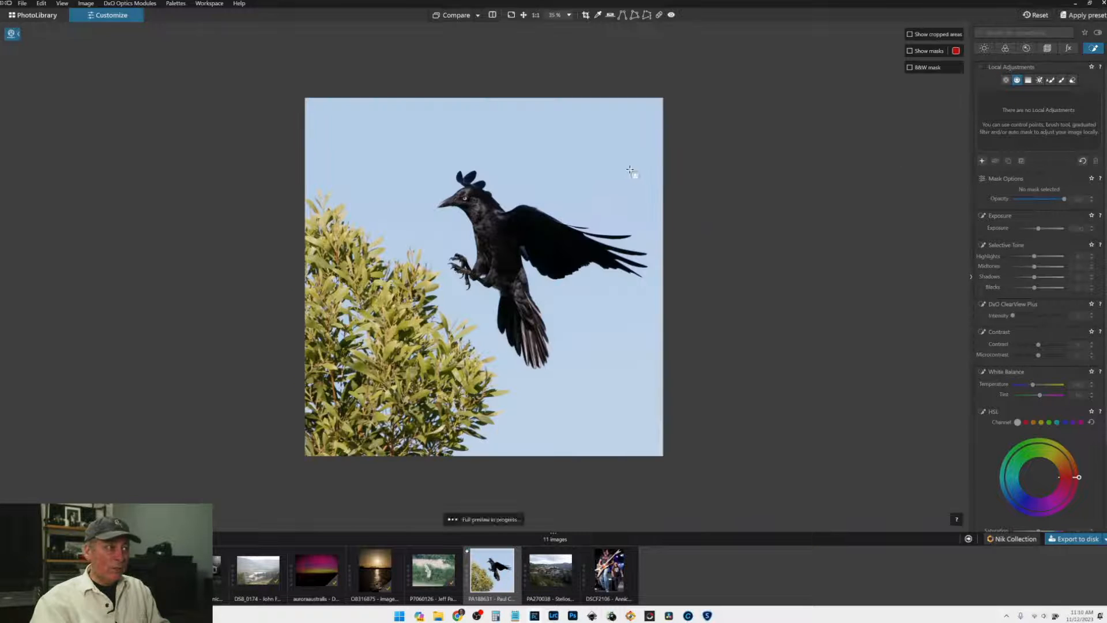
click(1069, 49)
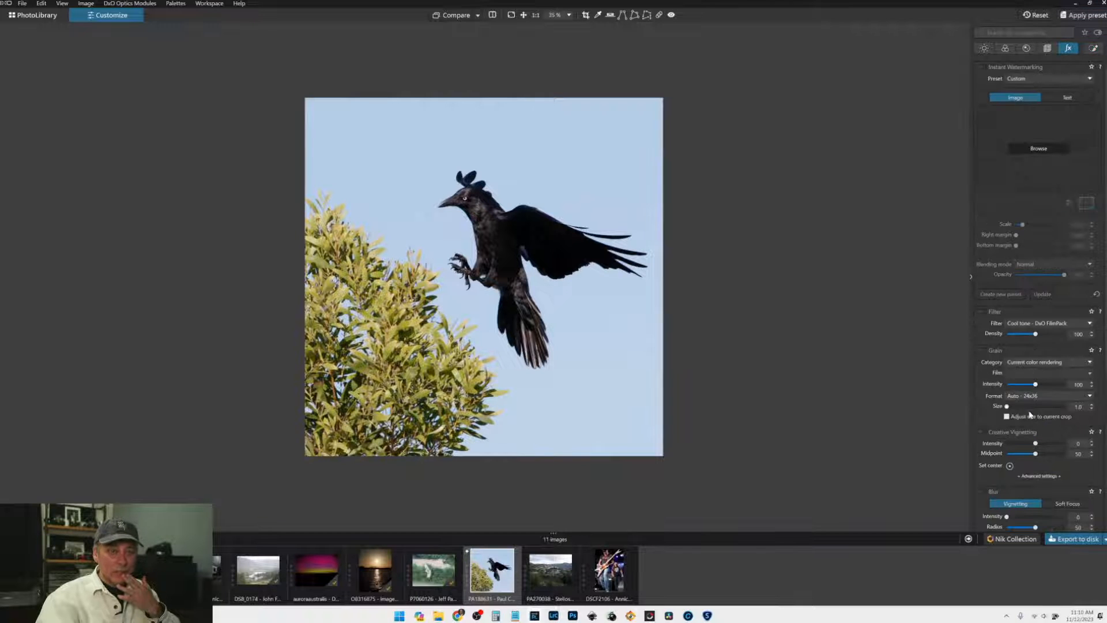
drag(1031, 444, 1031, 443)
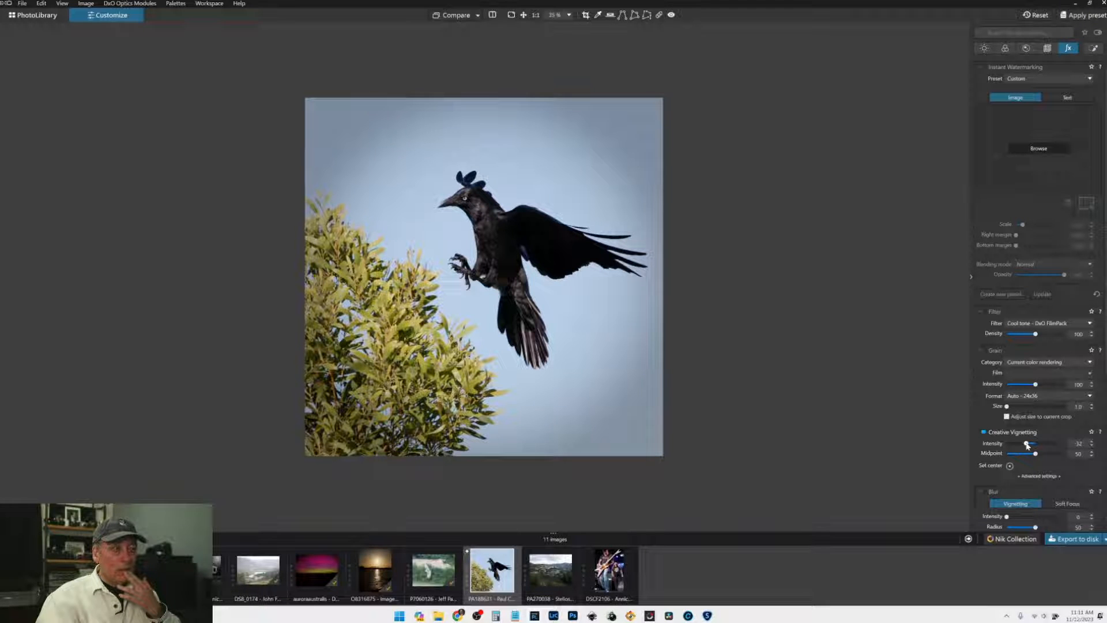
double_click(1026, 444)
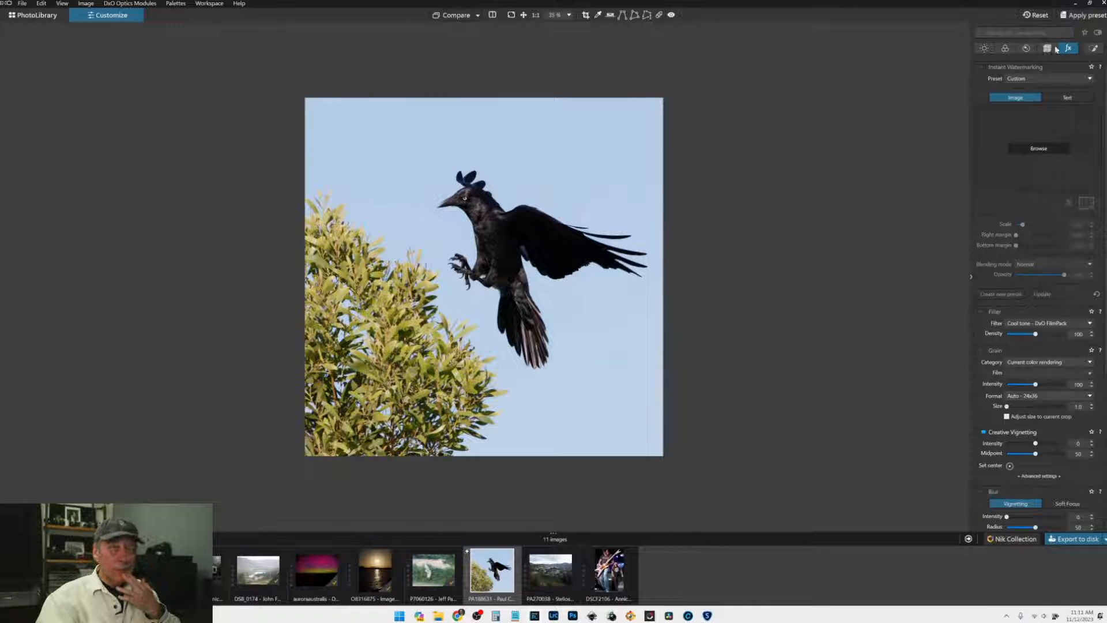
Step: Add a diagonal control line on the sky above the crow's wing with Highlights 66 and white balance temperature 18847
click(1093, 48)
click(1028, 79)
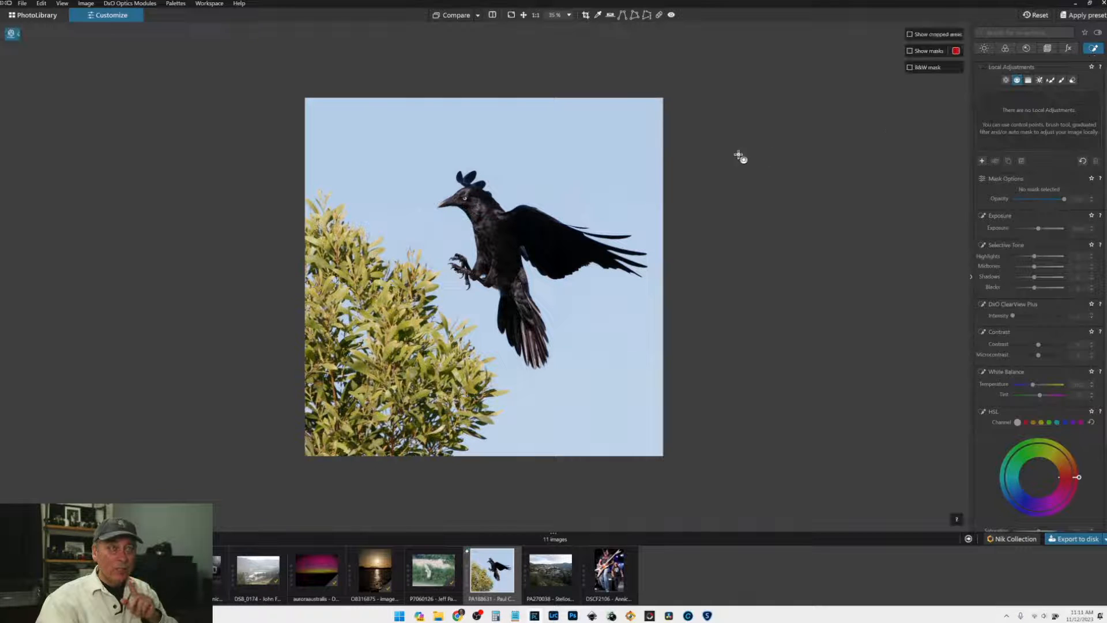
drag(521, 214, 445, 285)
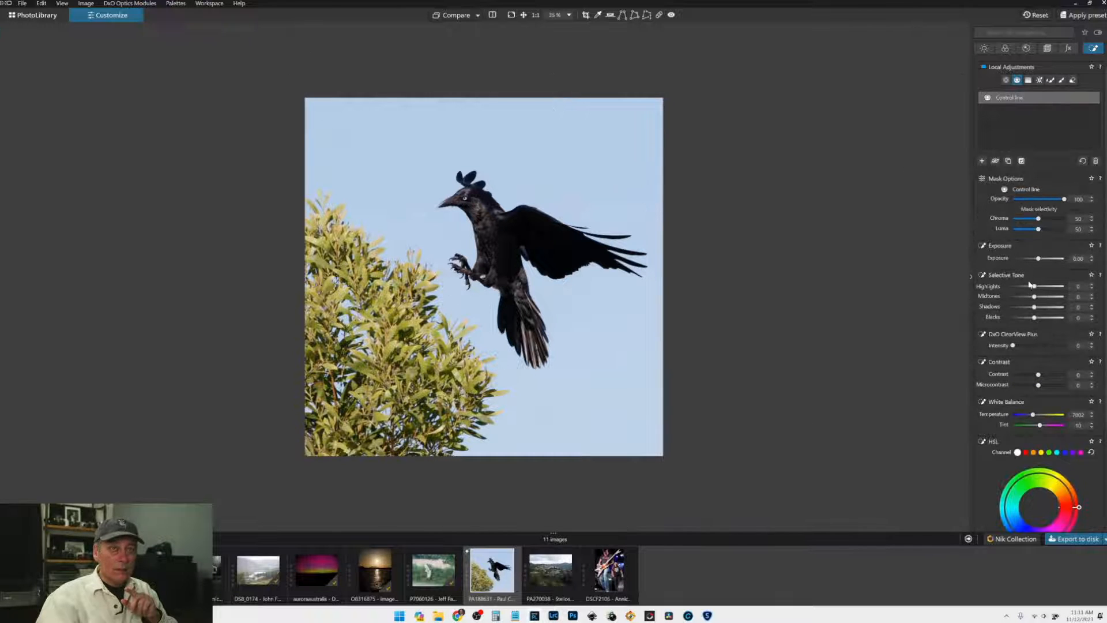
drag(1037, 288, 1053, 287)
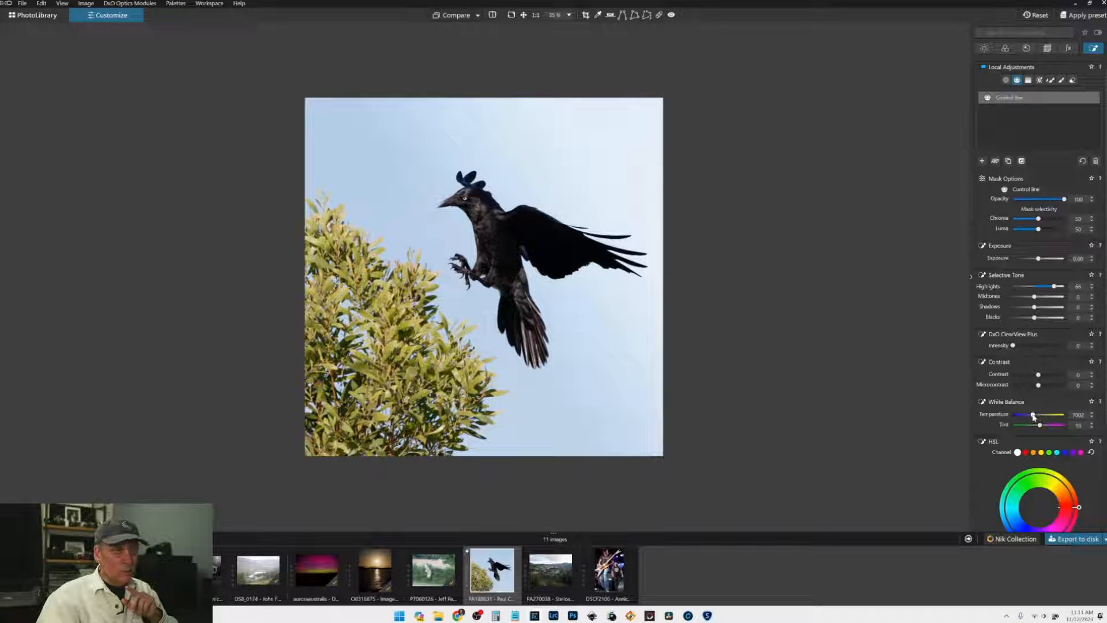
drag(1034, 417, 1052, 418)
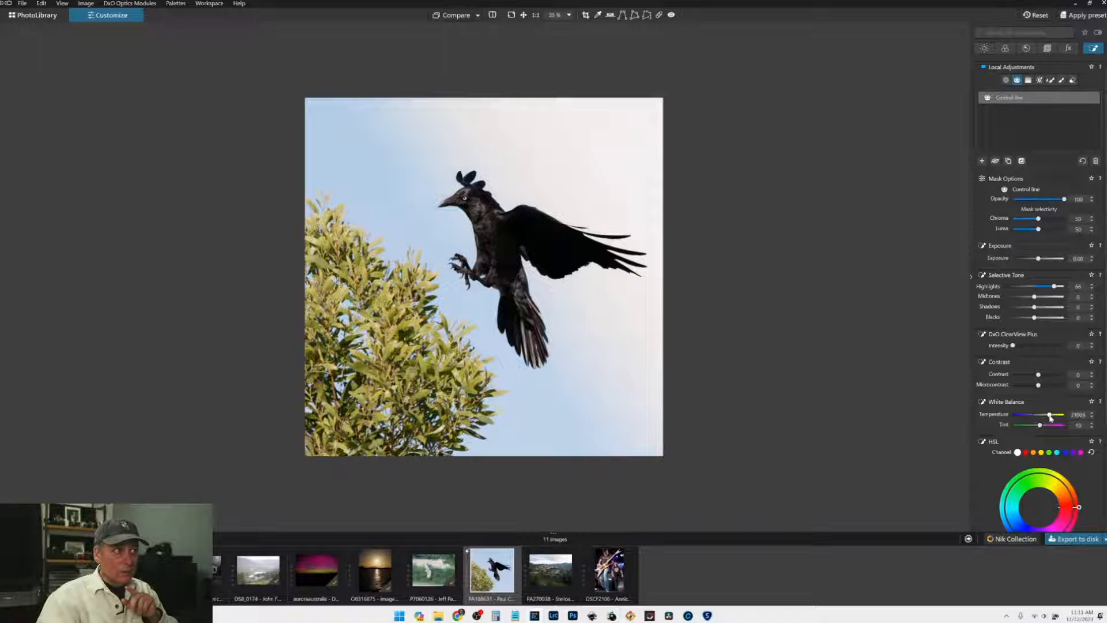
drag(1050, 418, 1048, 416)
mouse_move(605, 168)
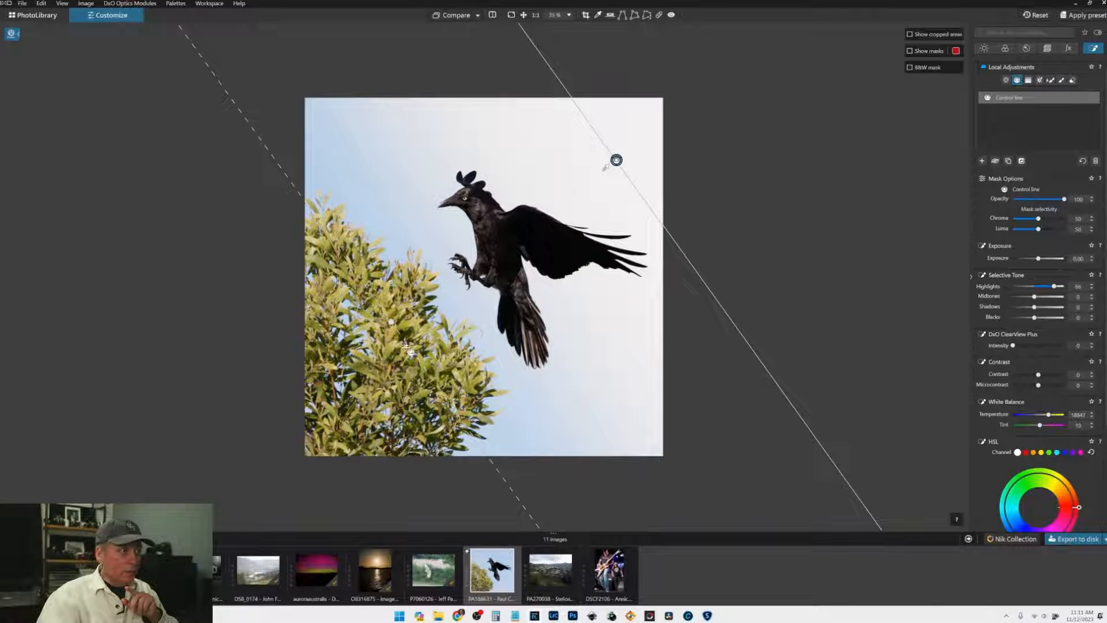
Step: Add a second control line from the bush toward the crow's wing with Shadows -11, Blacks -44 and ClearView Plus 36
click(982, 161)
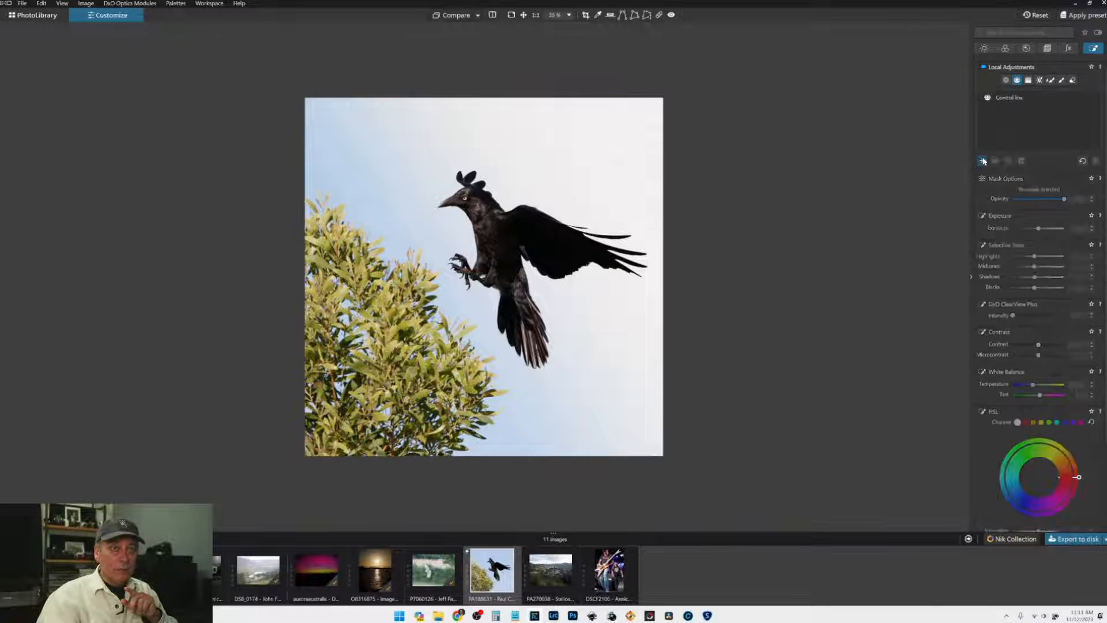
drag(385, 338, 544, 235)
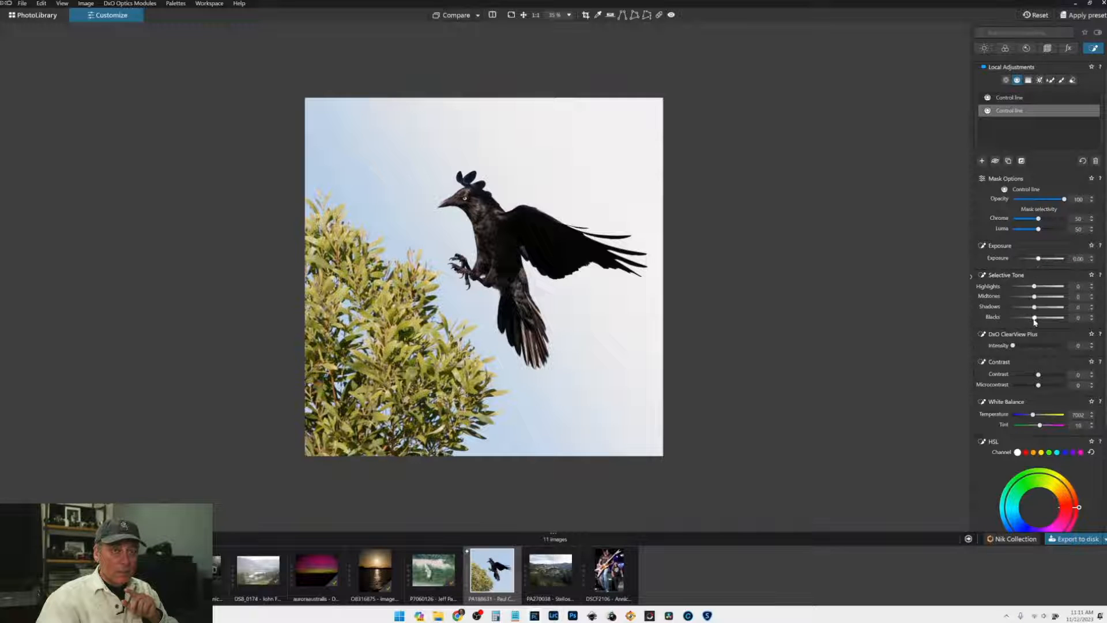
mouse_move(1033, 317)
mouse_down()
mouse_move(1022, 319)
mouse_move(1032, 307)
mouse_up()
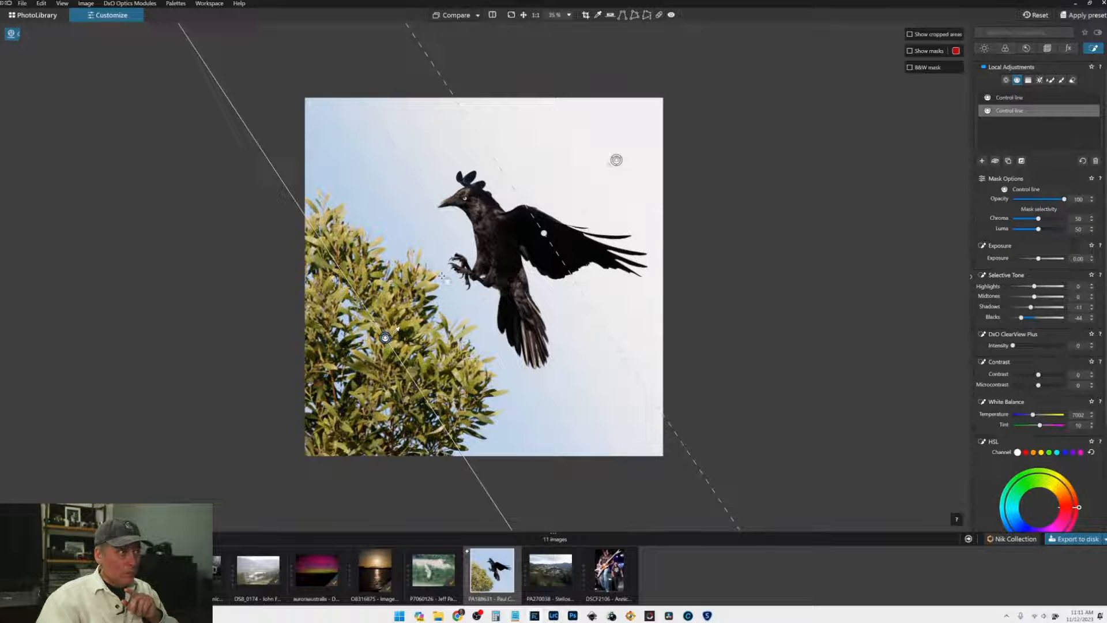
drag(385, 337, 419, 318)
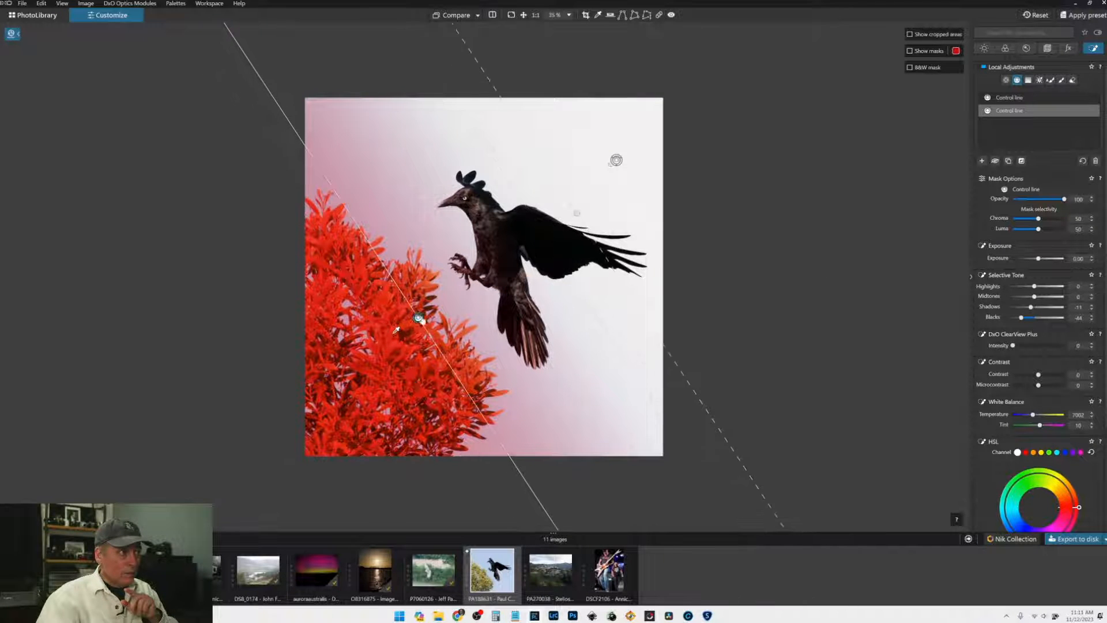
drag(577, 214, 598, 201)
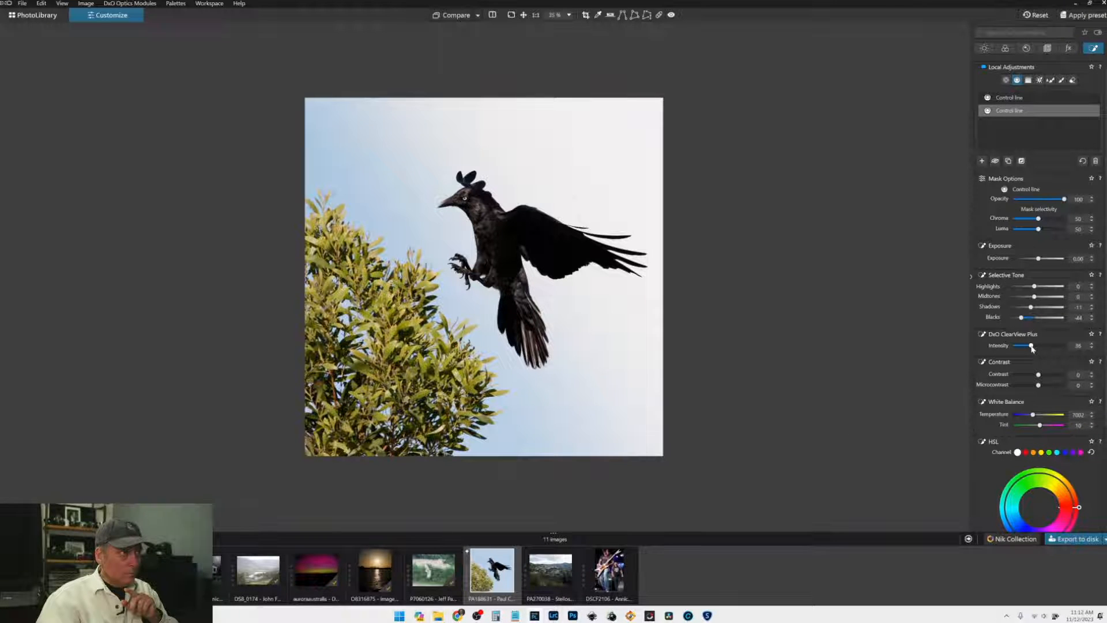
Step: Set the sky control line's ClearView Plus intensity to 48
click(616, 160)
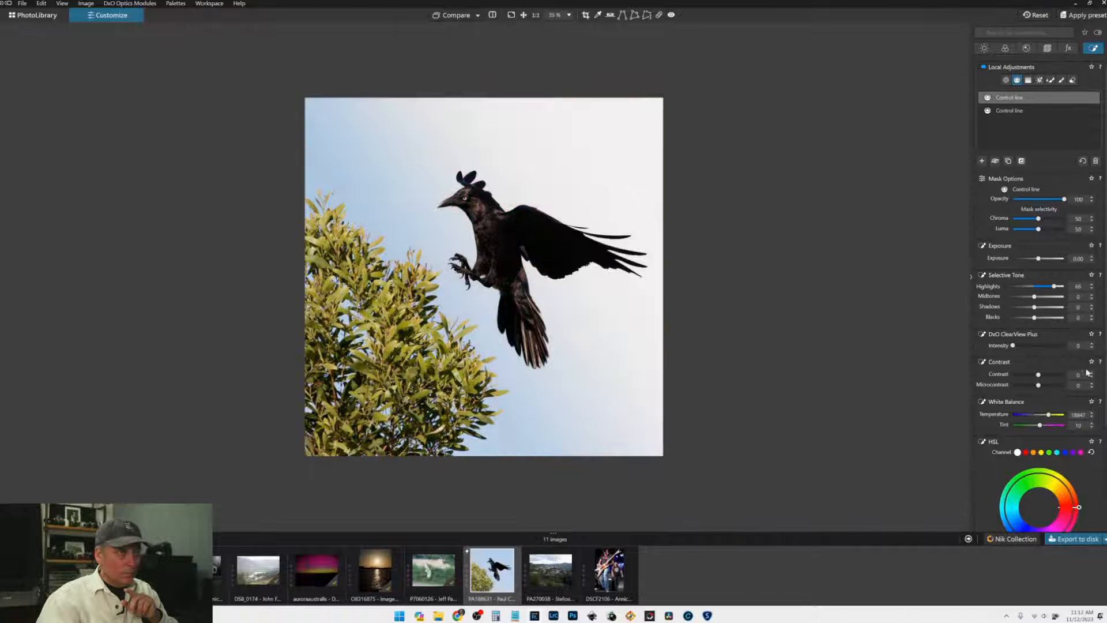
click(1049, 346)
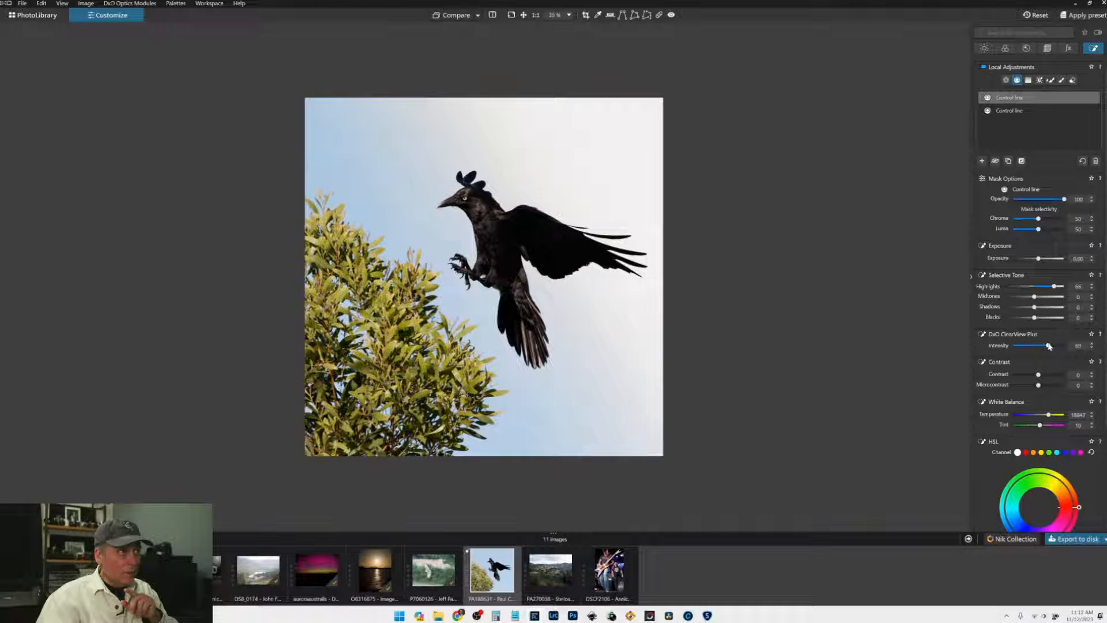
drag(1049, 346, 1037, 346)
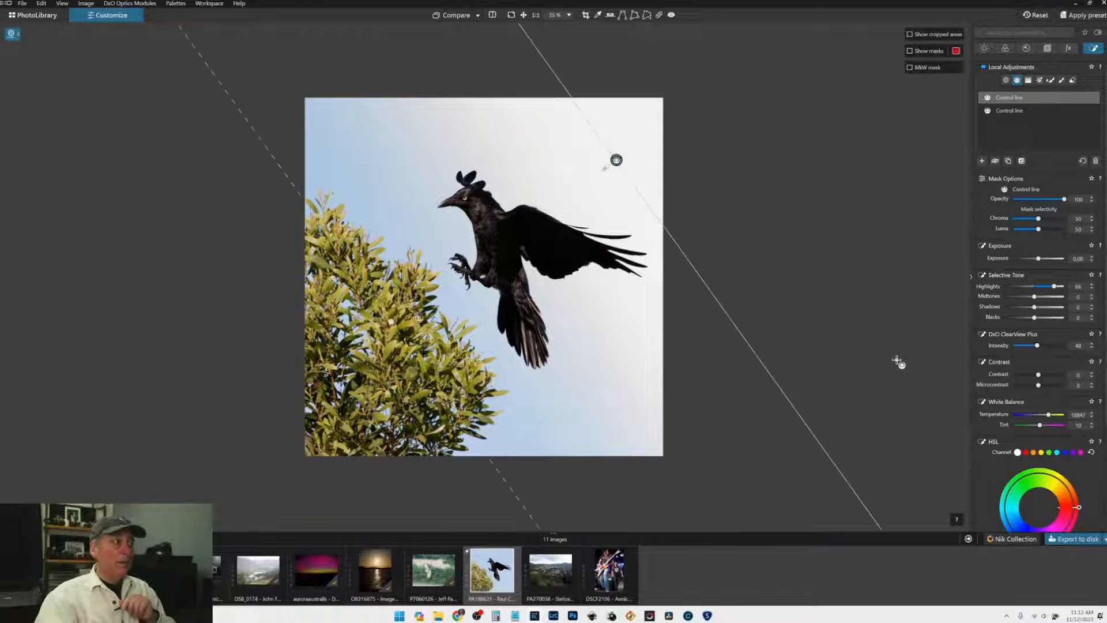
Step: Add a control point to the crow, shrink its radius to a small circle and centre it on the eye
click(1017, 80)
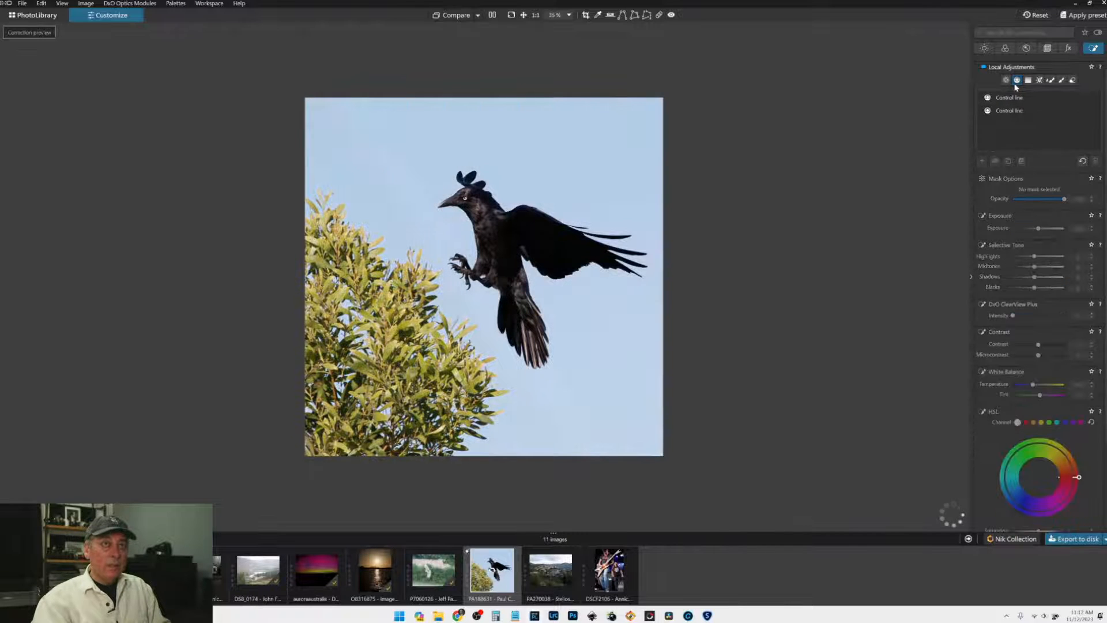
click(1006, 80)
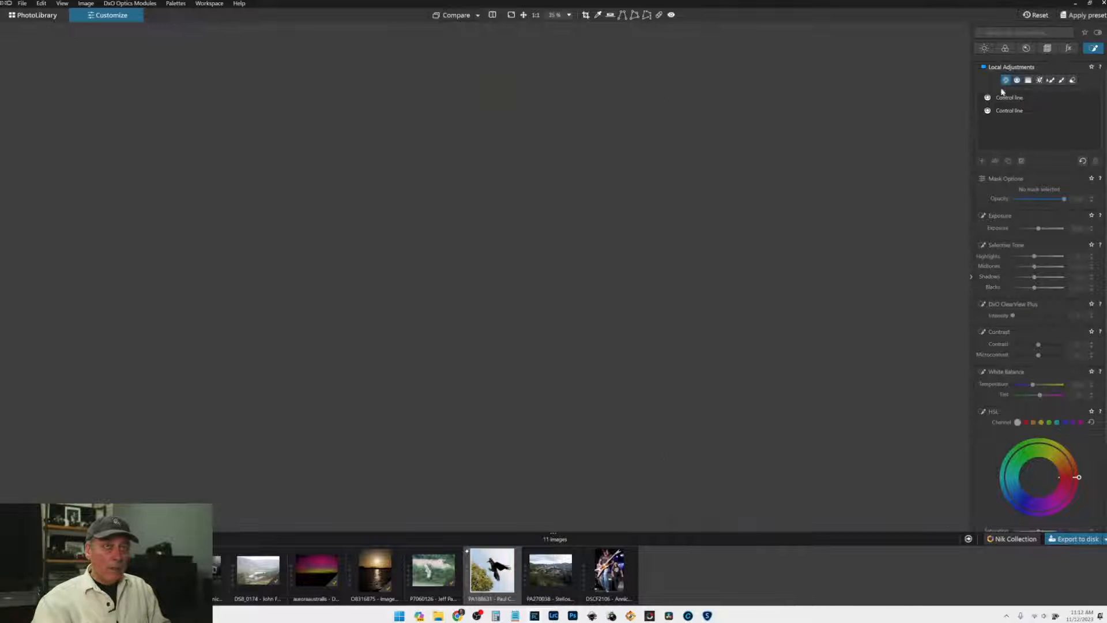
click(980, 161)
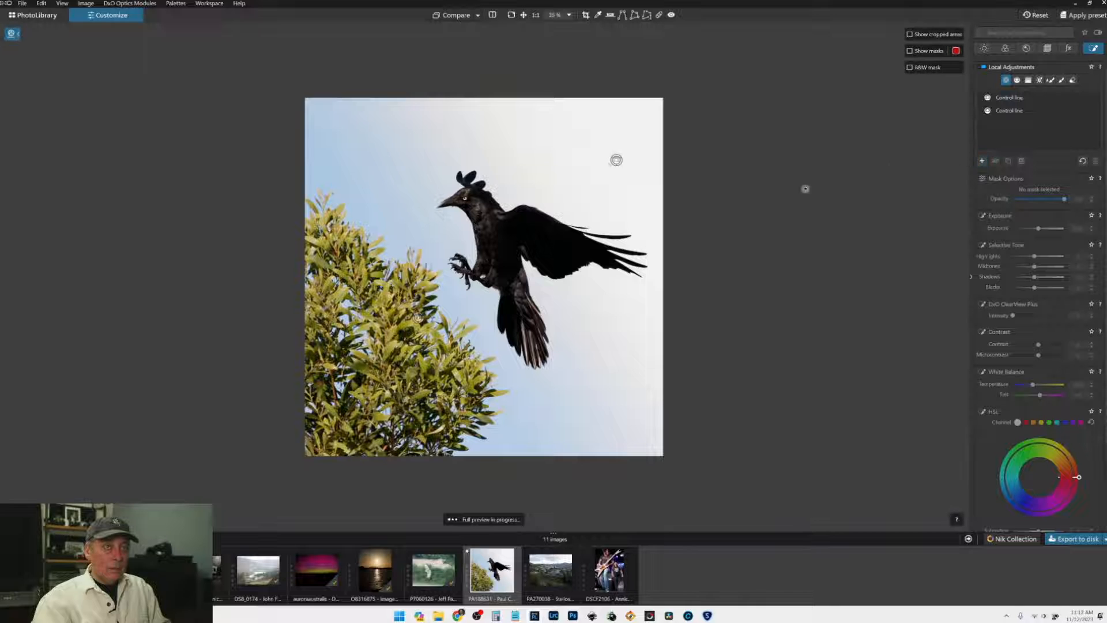
click(506, 233)
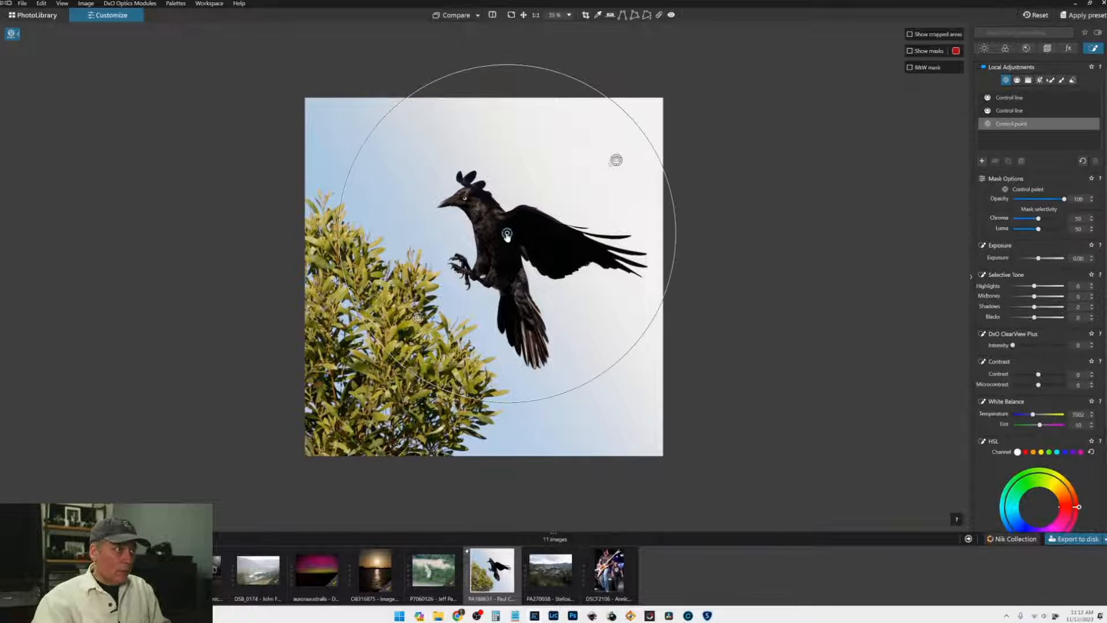
key(ctrl+plus)
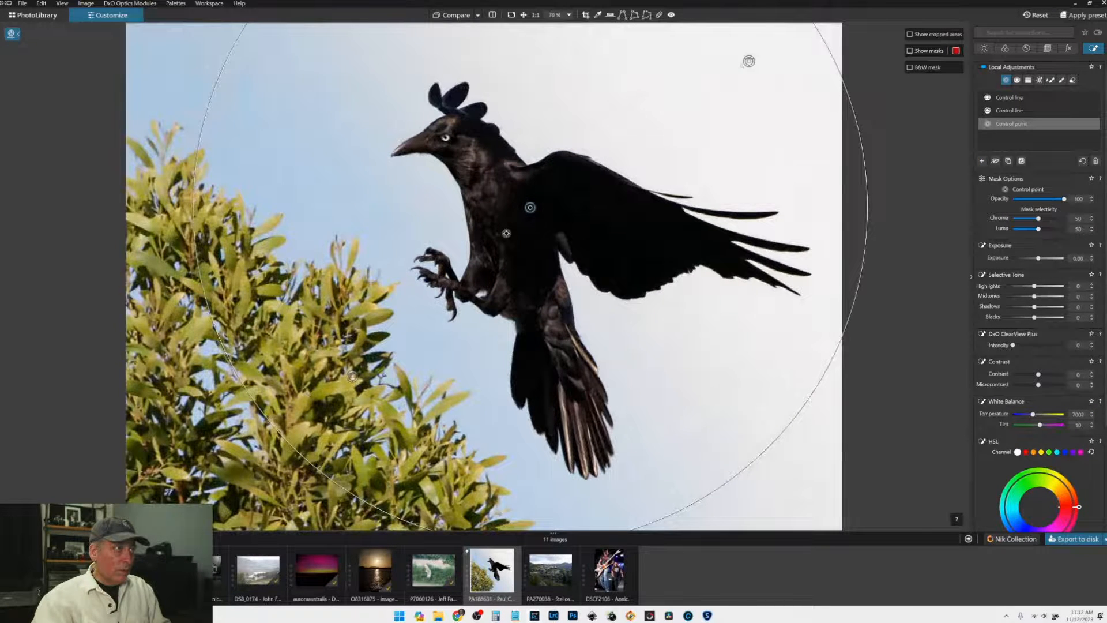
drag(342, 254, 536, 209)
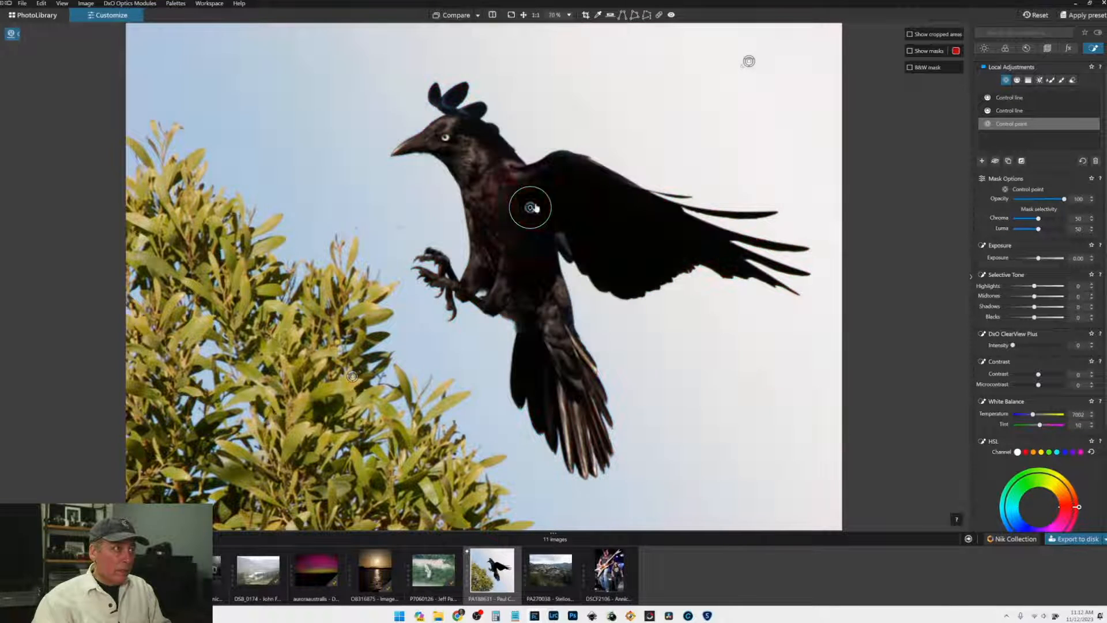
click(443, 137)
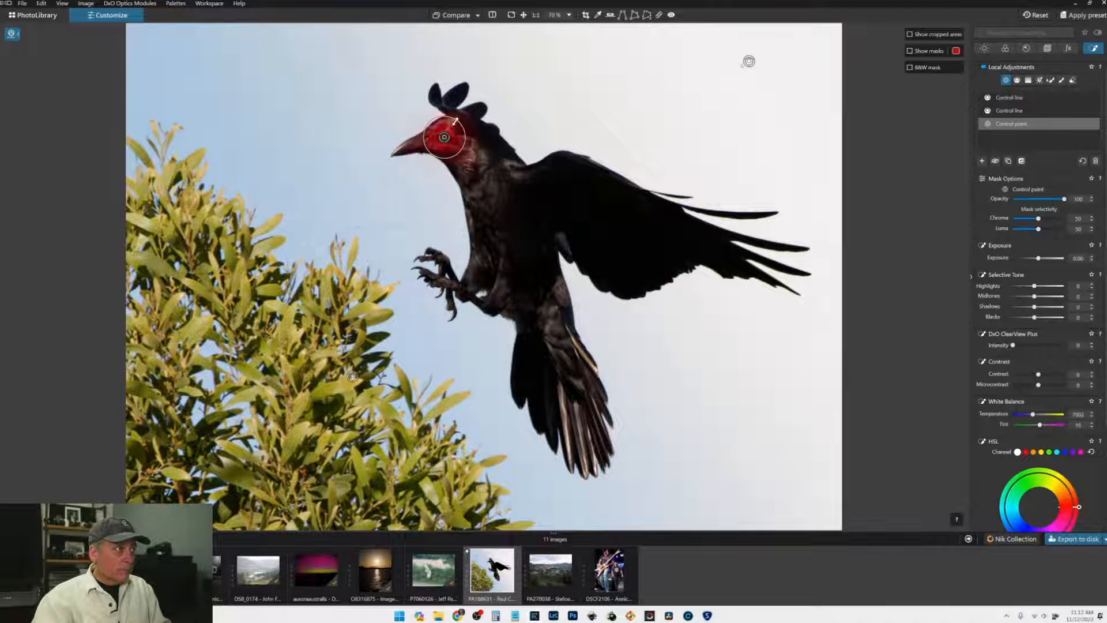
drag(455, 121, 449, 129)
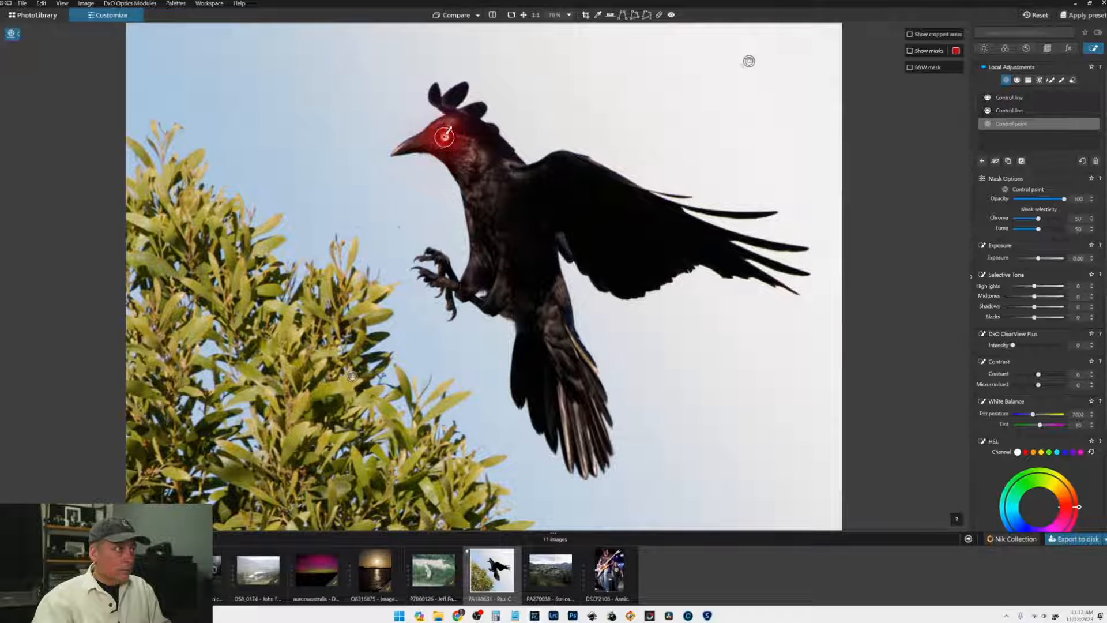
scroll(449, 129, up, 2)
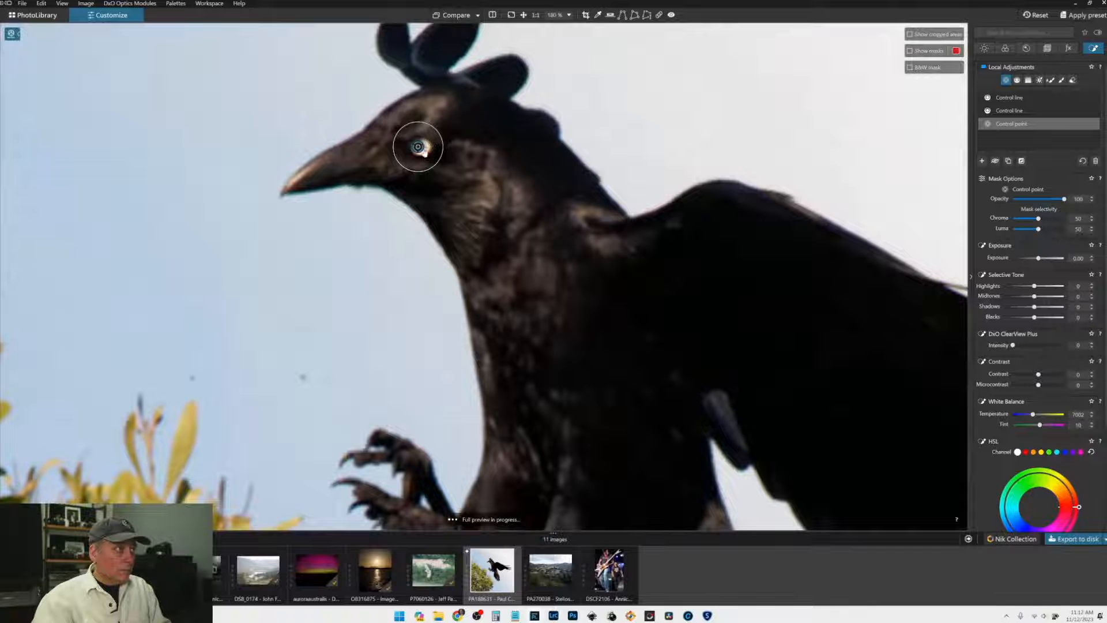
drag(421, 150, 425, 148)
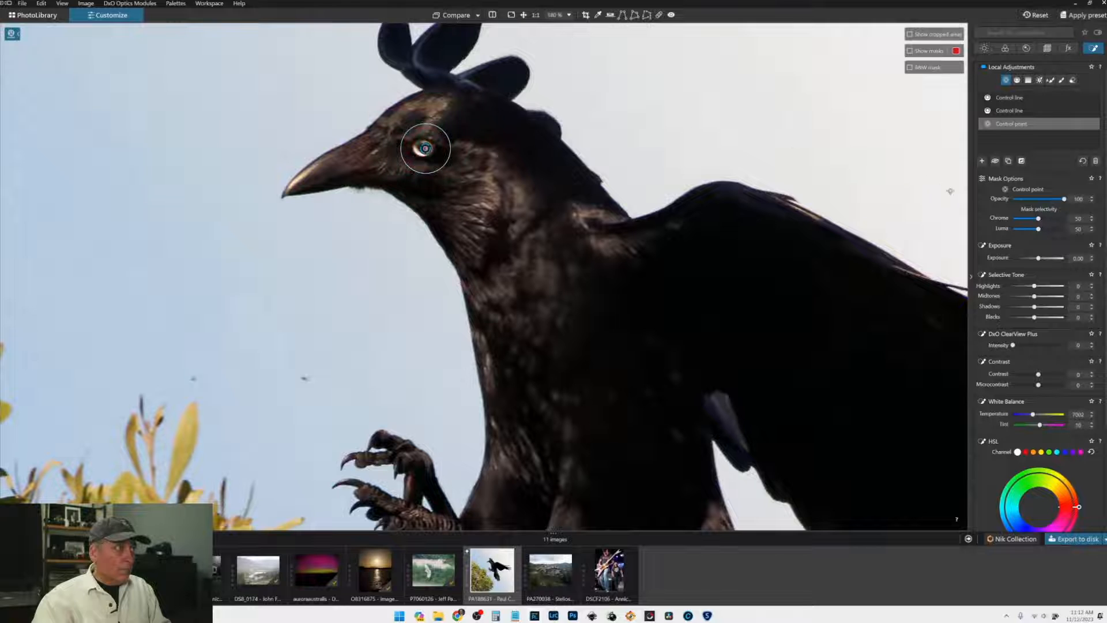
Step: Set the ClearView Plus intensity of the eye's control point to 100
click(1042, 345)
drag(1042, 344, 1065, 344)
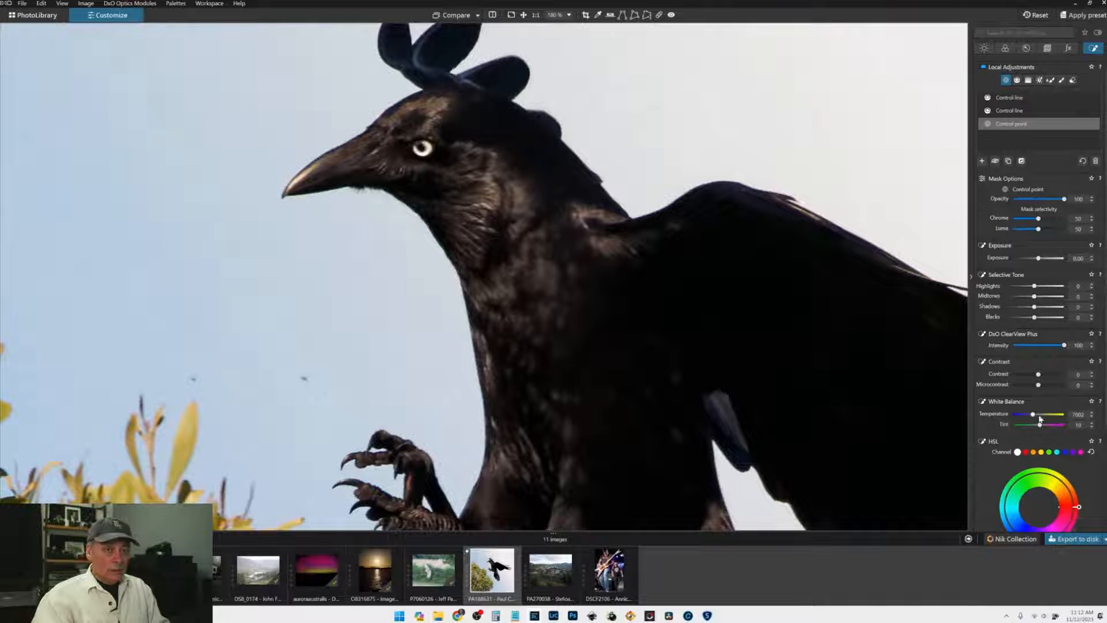
scroll(1021, 430, down, 3)
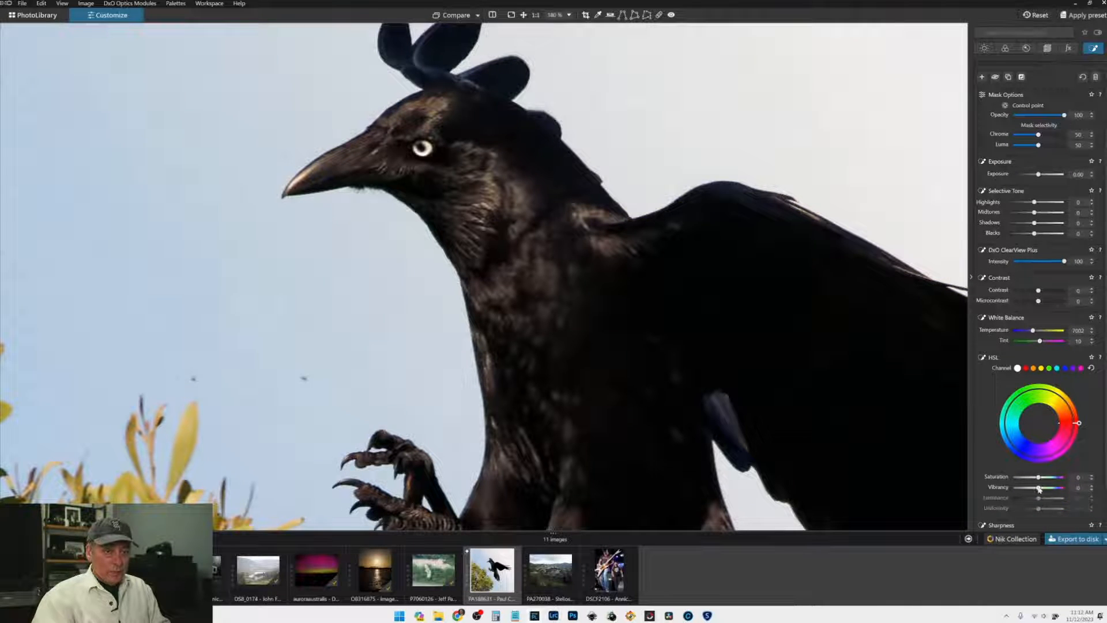
Step: Set the crow's eye control point to vibrancy 100 and white balance temperature 15142
drag(1039, 487, 1066, 488)
drag(1033, 332, 1041, 333)
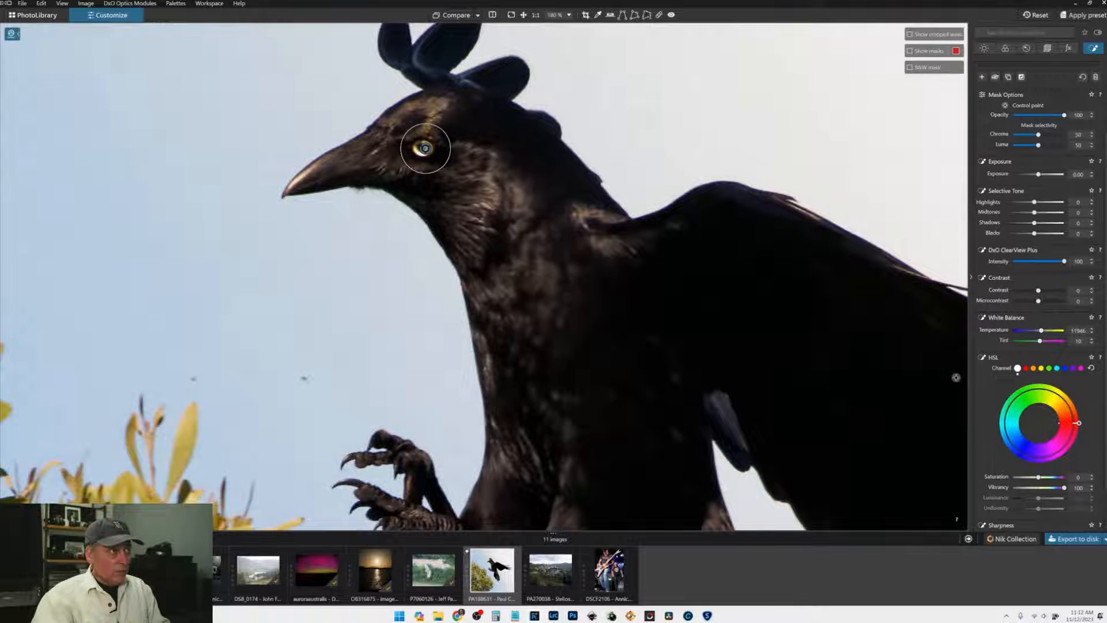
drag(1042, 334, 1047, 333)
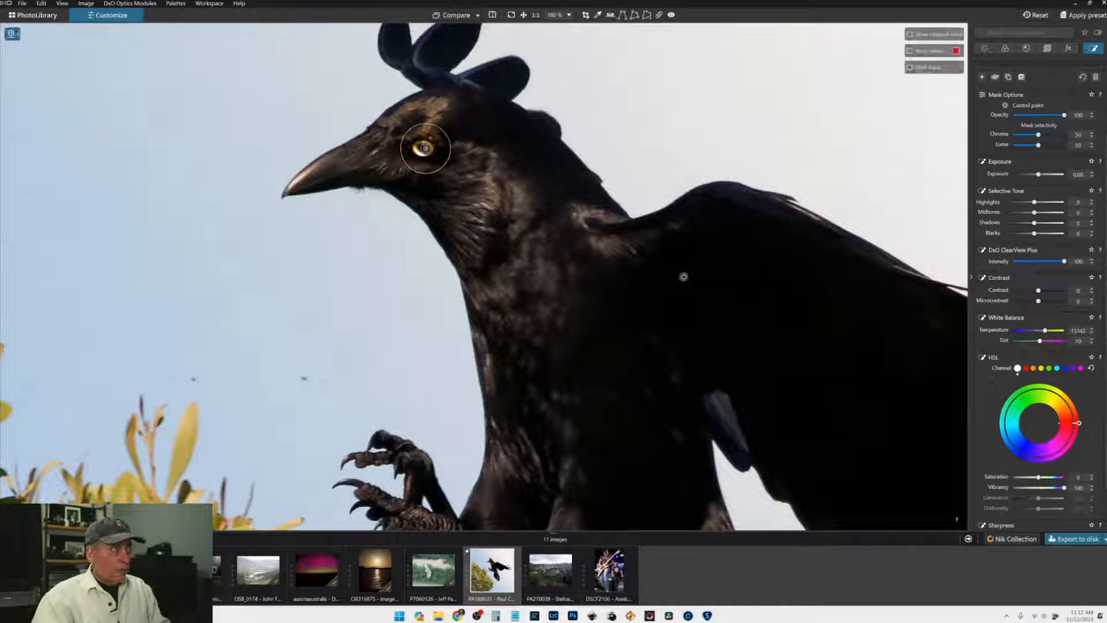
Step: Place a new control point where the crow's wing meets its body, with shadows at 56 and exposure at 0.58
key(ctrl+0)
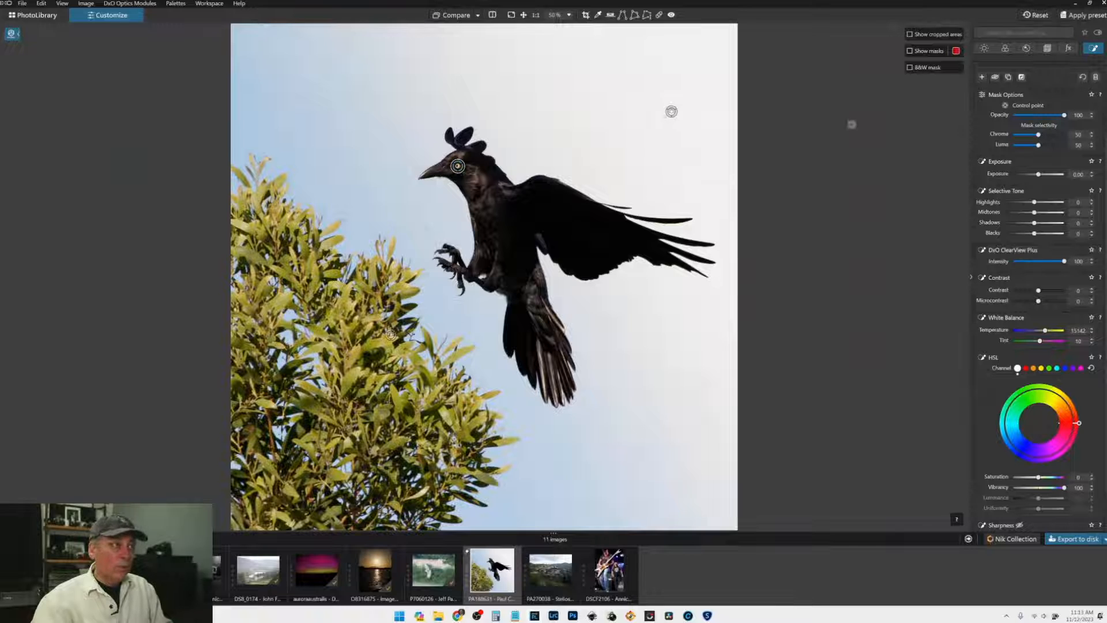
mouse_move(1000, 125)
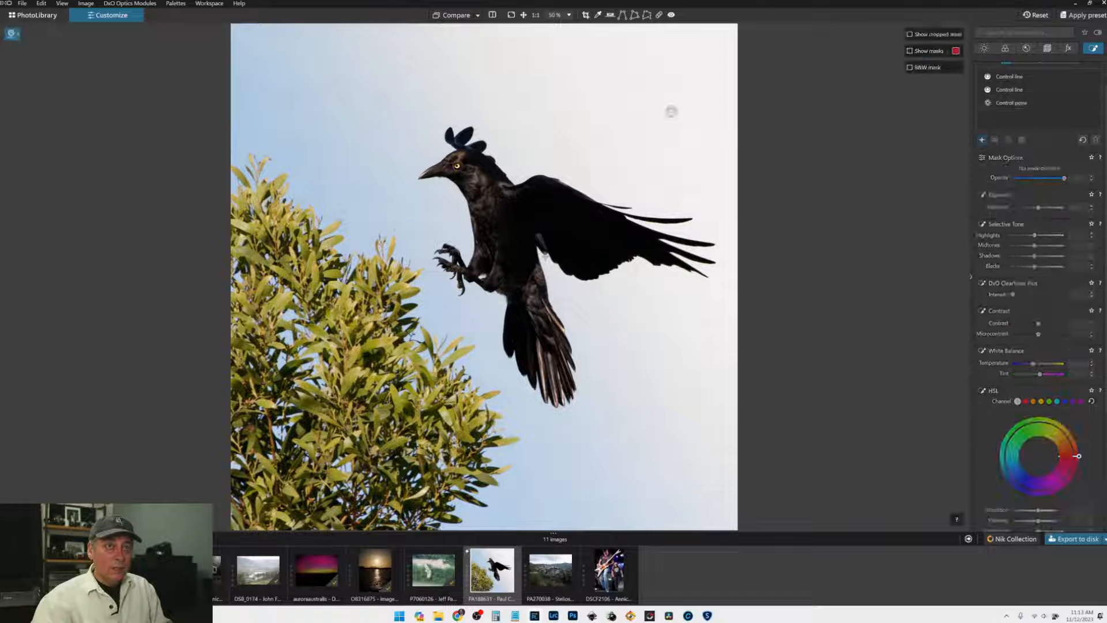
click(535, 212)
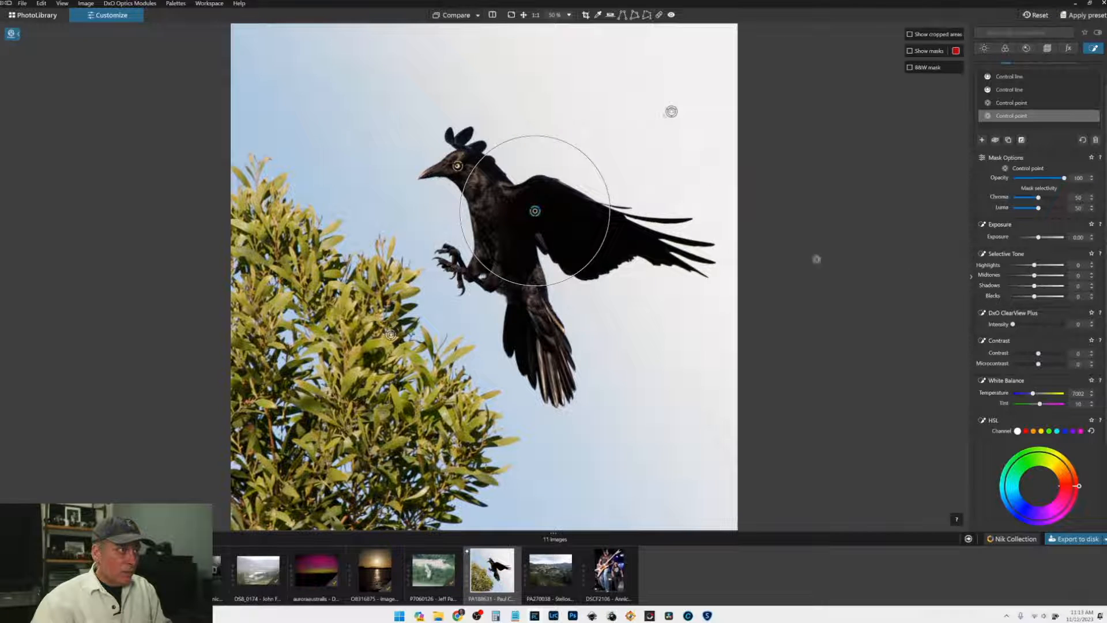
drag(1048, 292, 1051, 291)
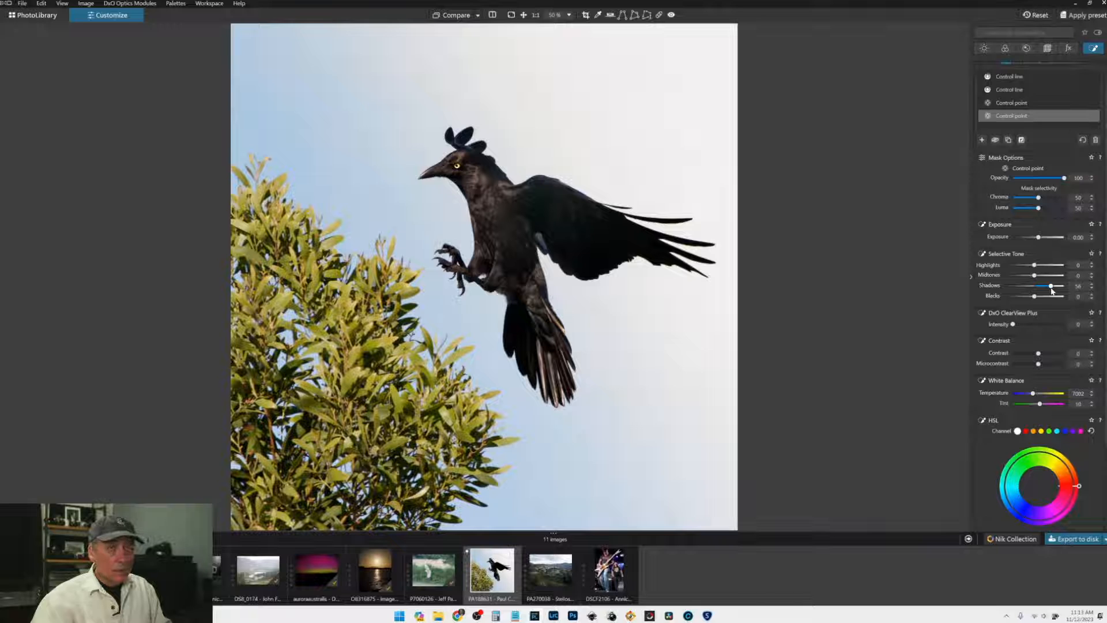
drag(1038, 237, 1043, 241)
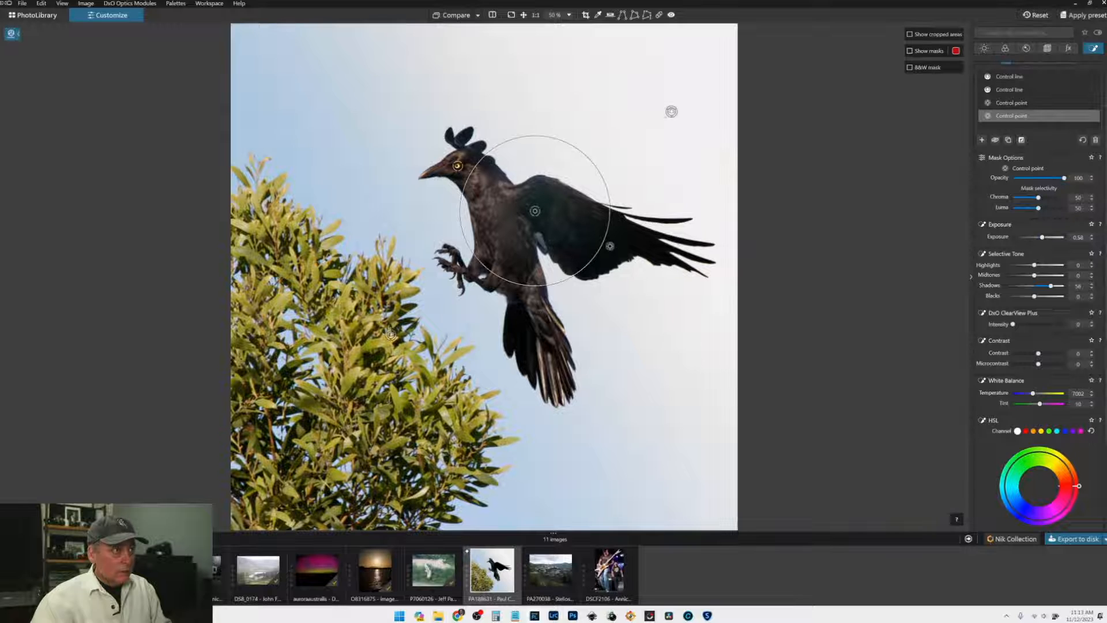
Step: Refine the body control point with ClearView Plus 41, midtones 100, shadows 36, highlights -5 and exposure 0.78
click(1036, 324)
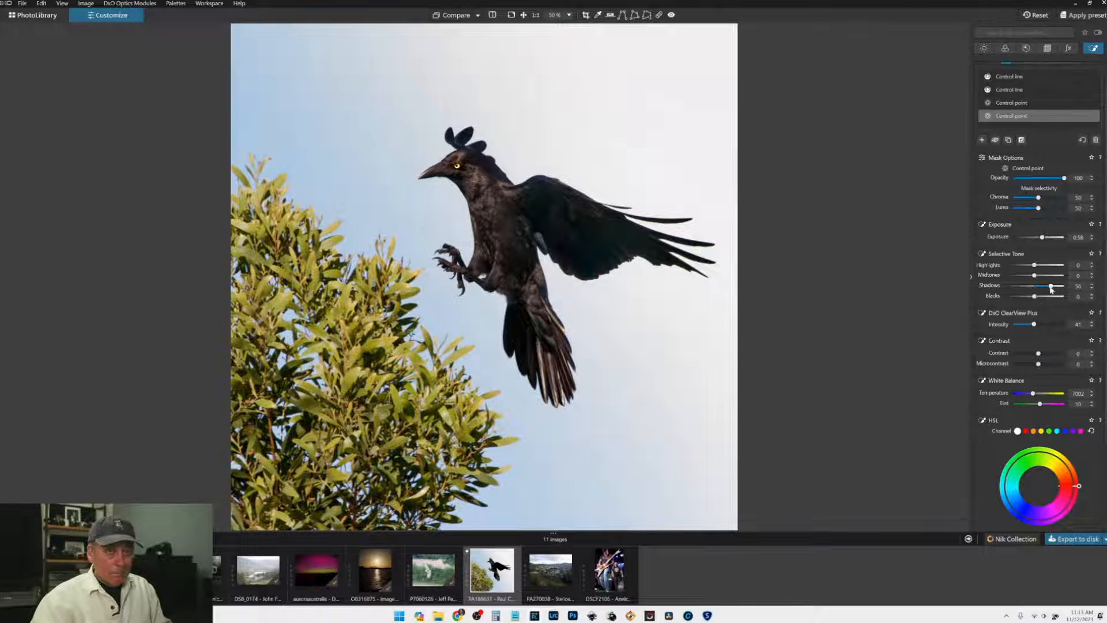
drag(1050, 288, 1066, 276)
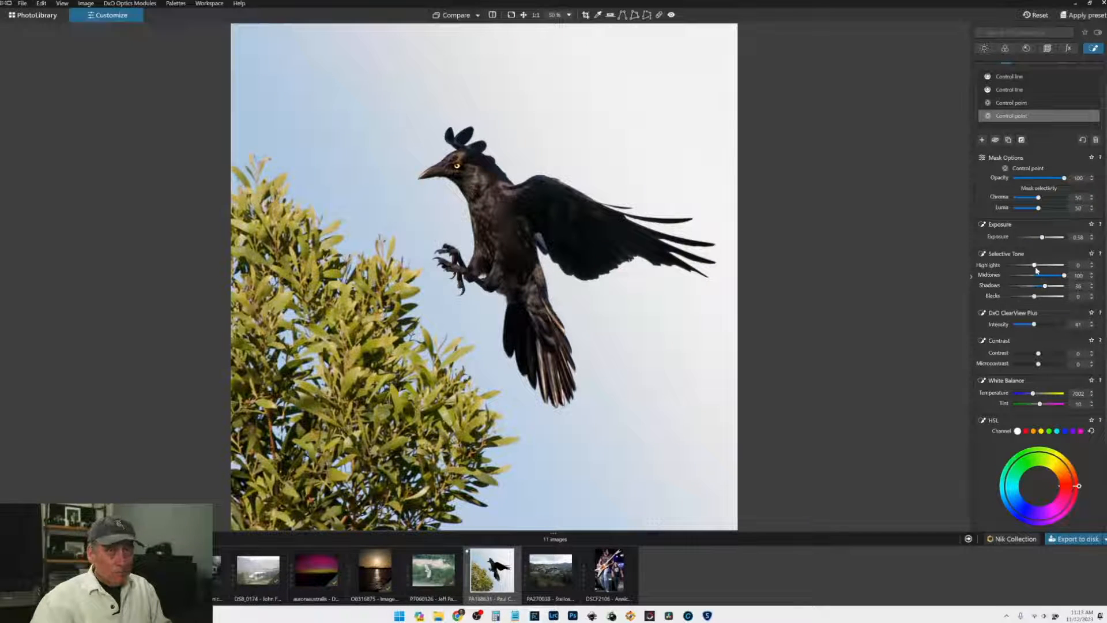
mouse_move(1035, 267)
mouse_down()
mouse_move(1065, 268)
mouse_move(1032, 269)
mouse_up()
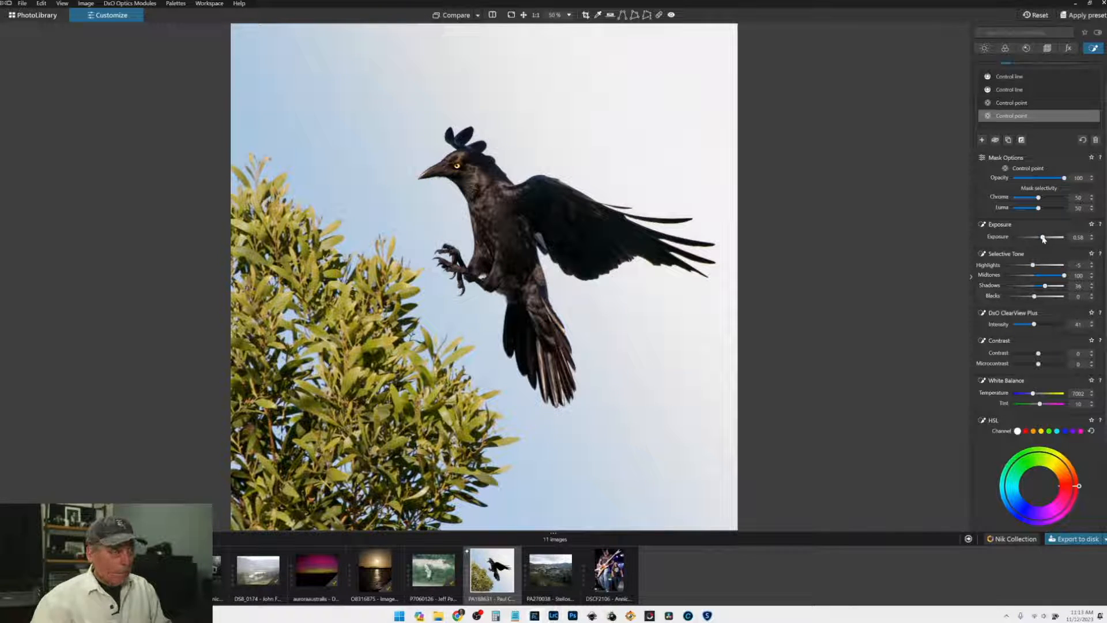
drag(1042, 237, 1043, 237)
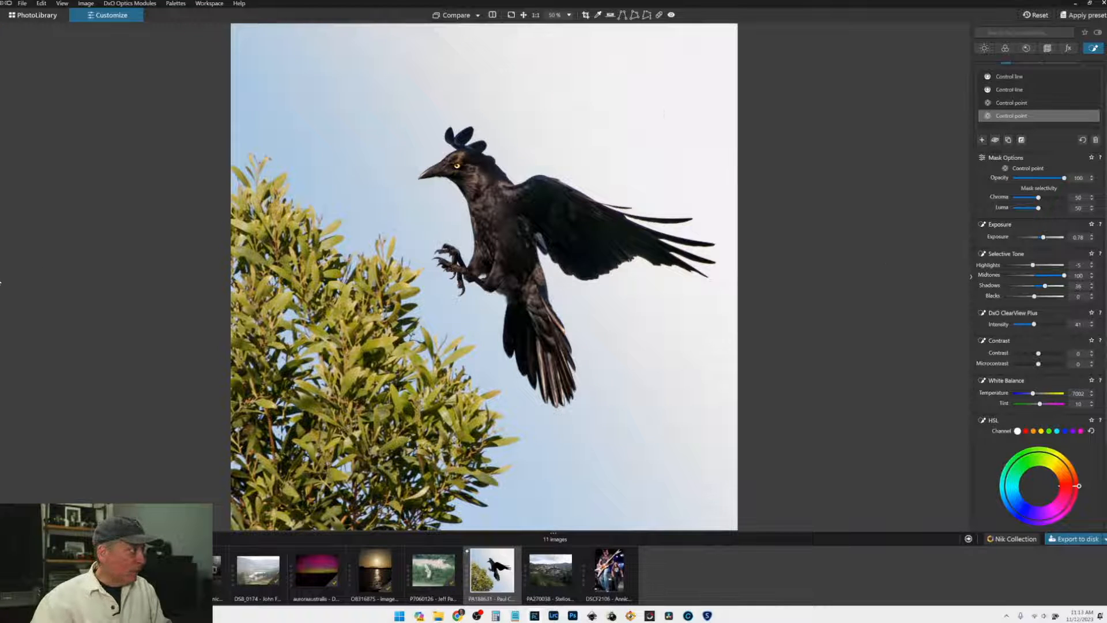
click(18, 275)
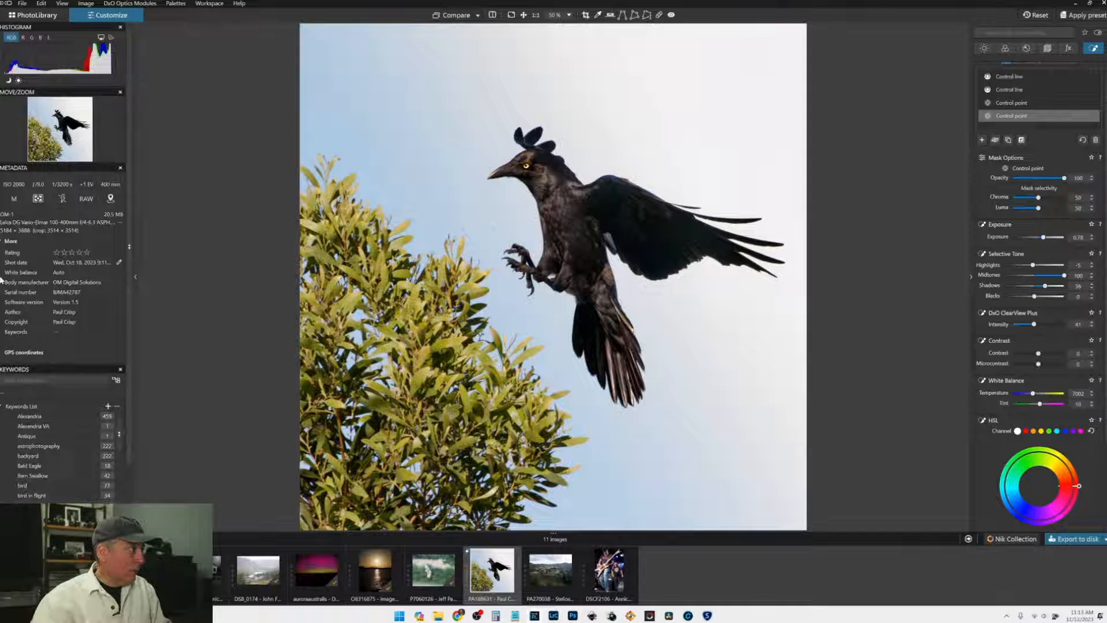
click(133, 279)
Step: Extend the body mask over the crow's outer wing, set its exposure to 1.08 and its ClearView Plus intensity to 0
scroll(709, 86, up, 5)
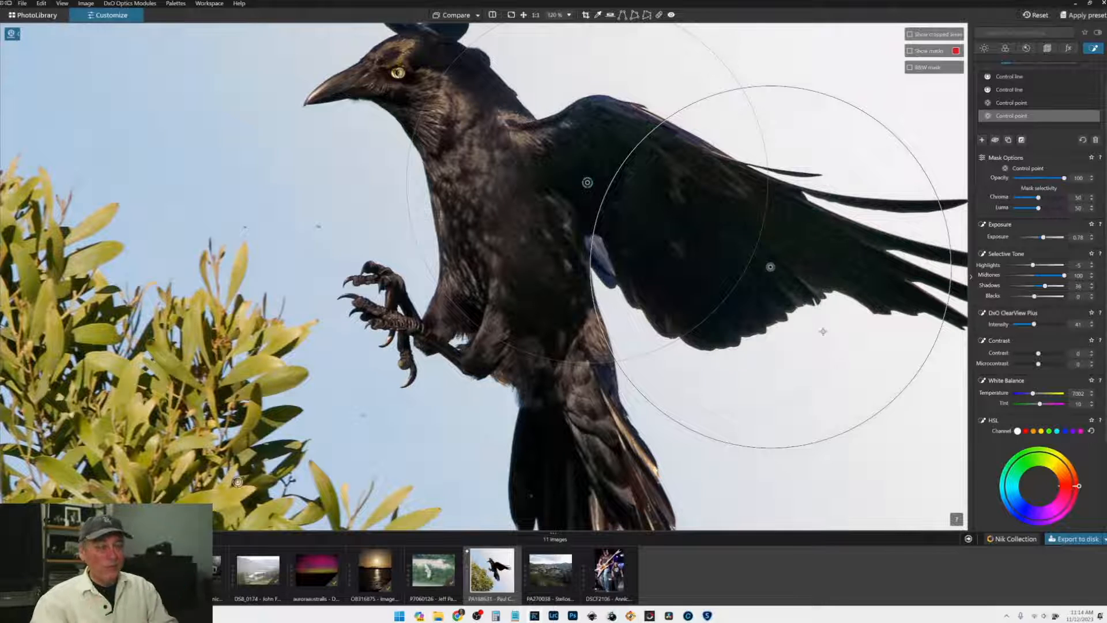
click(1045, 239)
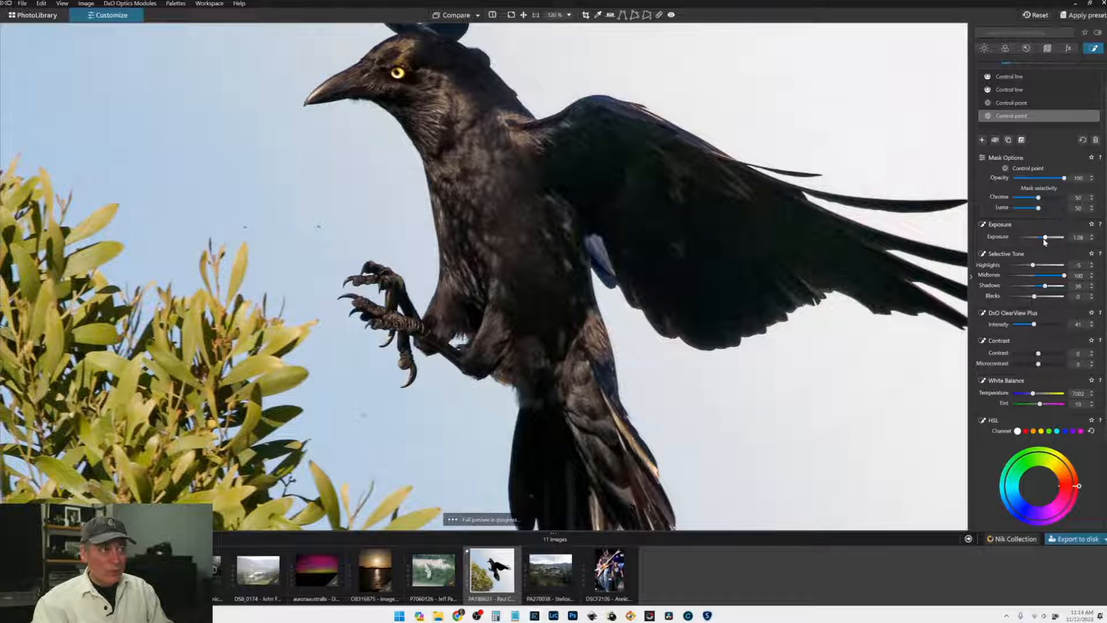
scroll(1045, 241, up, 1)
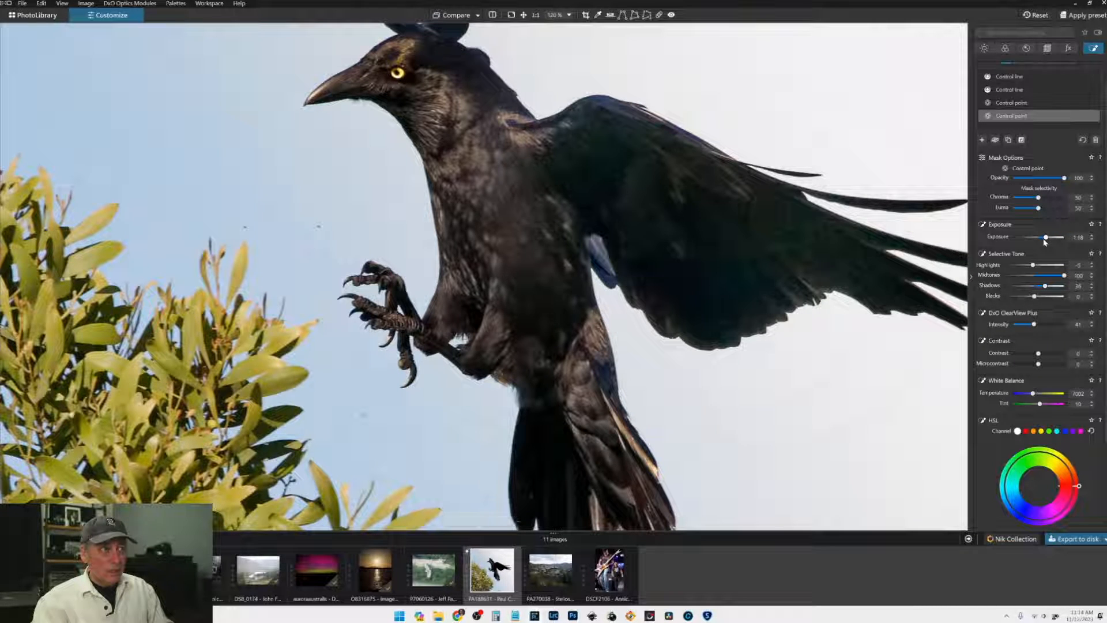
scroll(1045, 241, down, 1)
drag(1035, 325, 1043, 327)
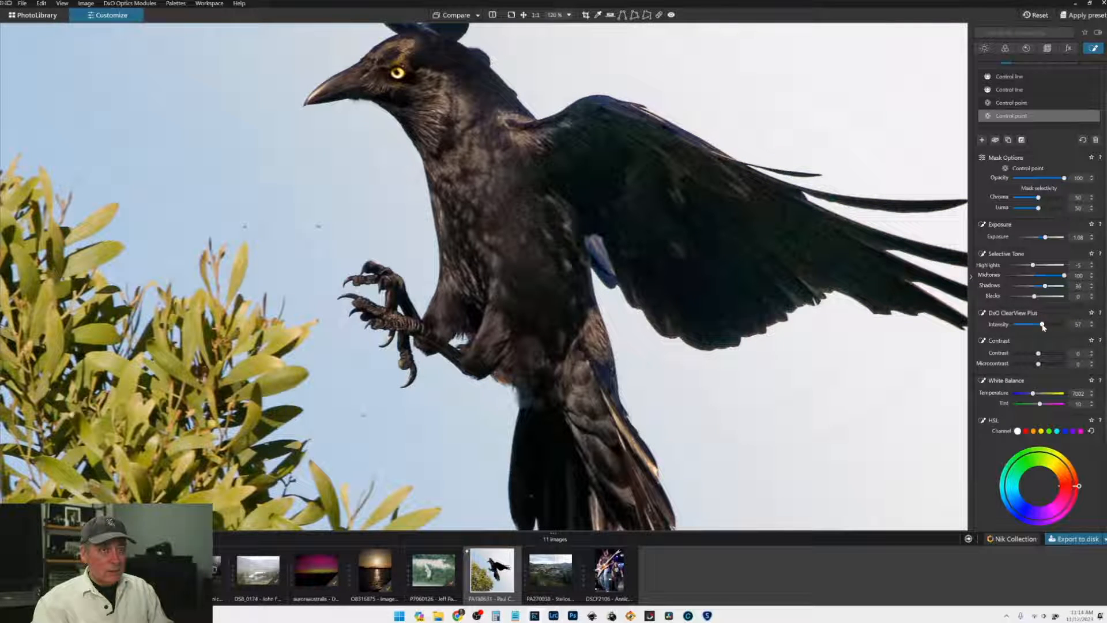
Step: Add another control point over the crow's tail to the same mask and shrink its area of effect
key(ctrl+0)
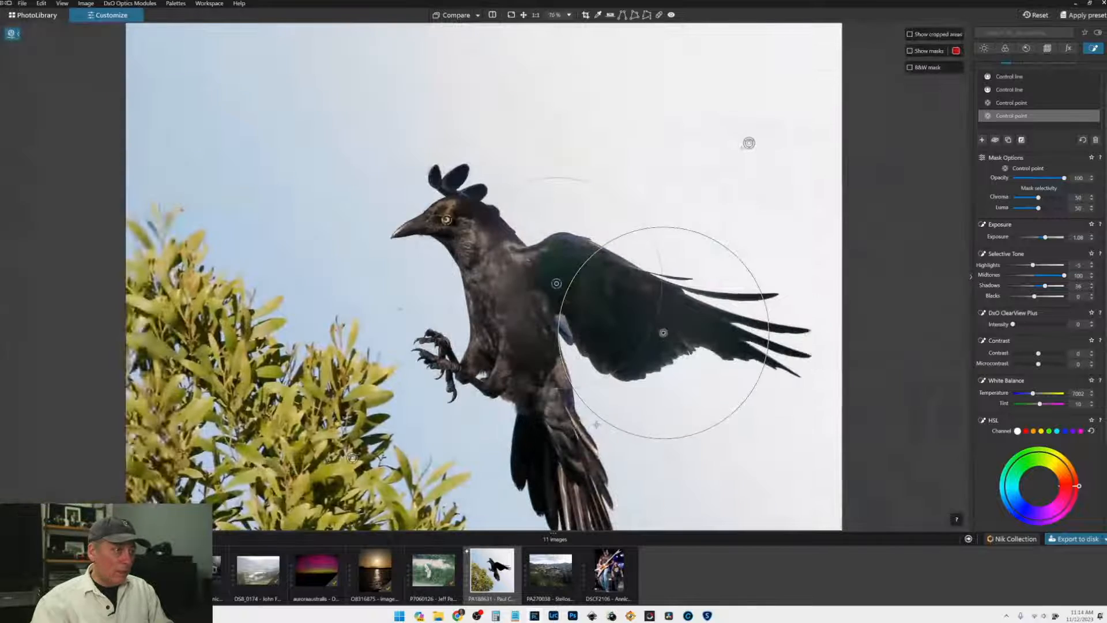
click(521, 329)
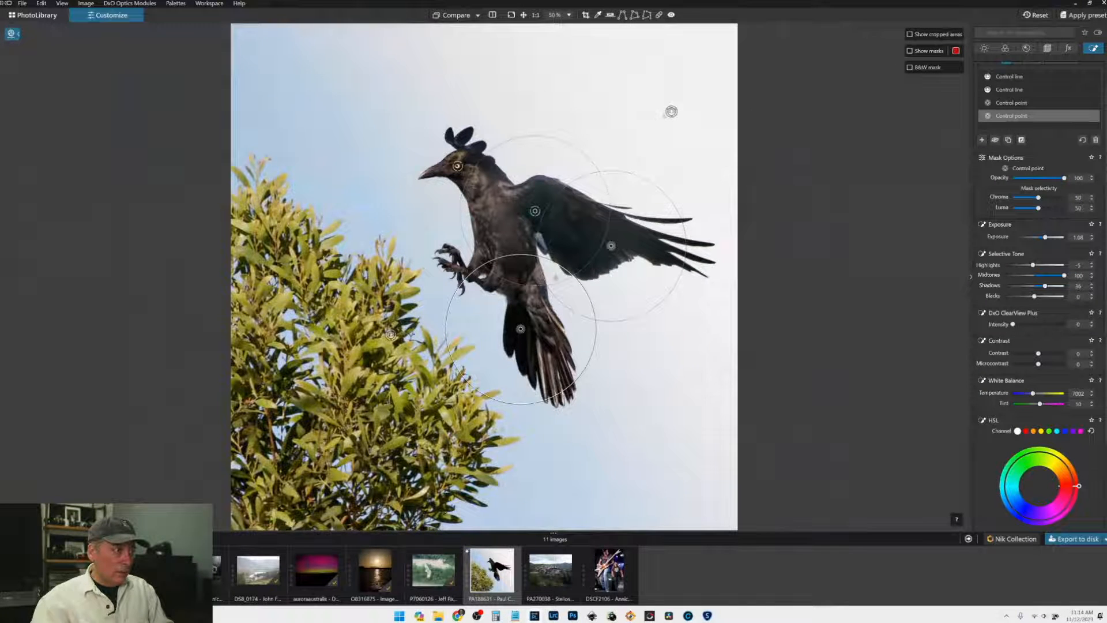
drag(563, 267, 537, 303)
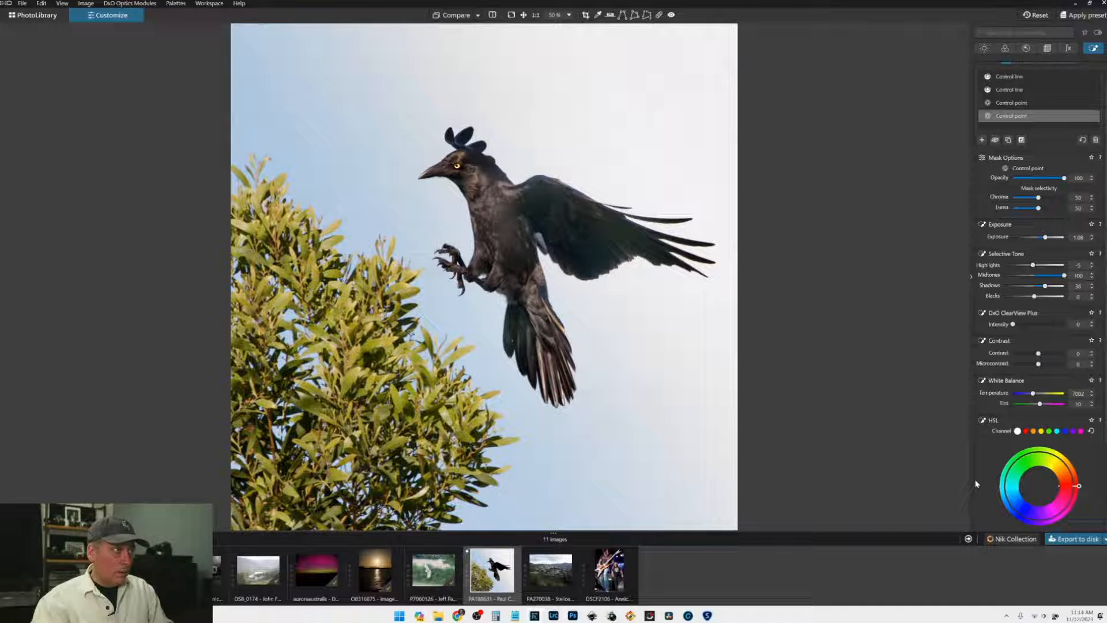
Step: Centre the denoising preview on the crow's head and set the lens softness Details to 85
click(1047, 49)
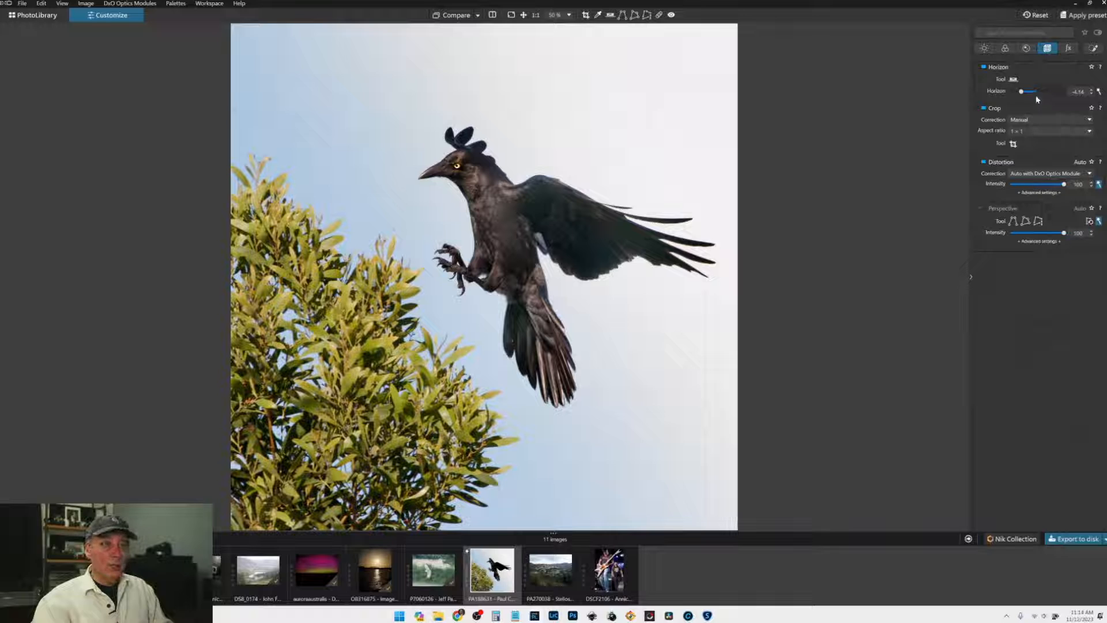
click(1026, 48)
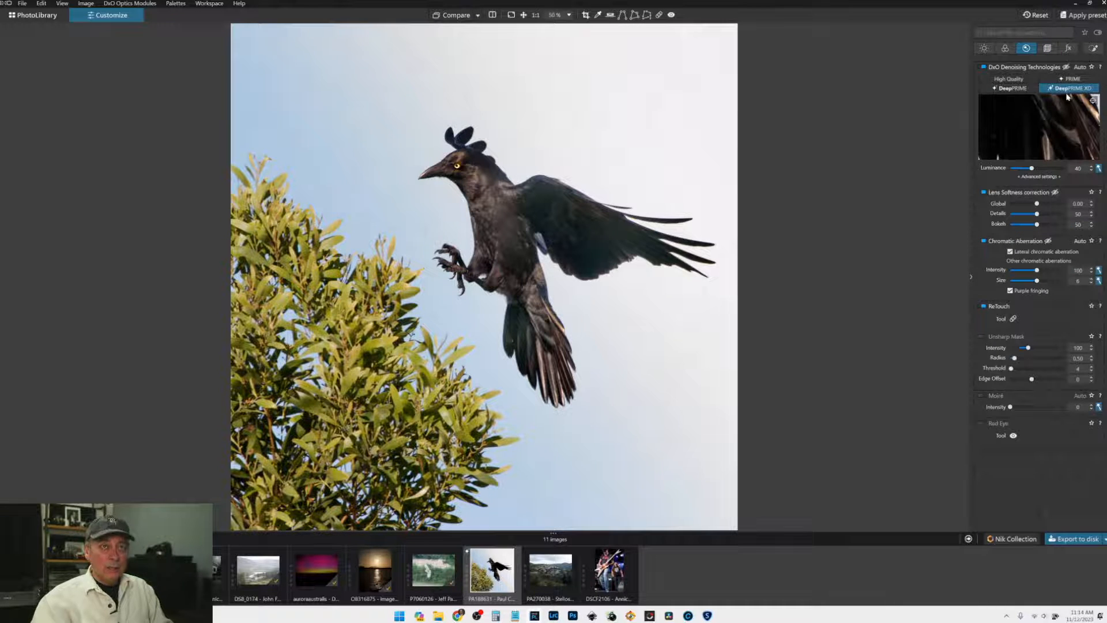
click(1093, 100)
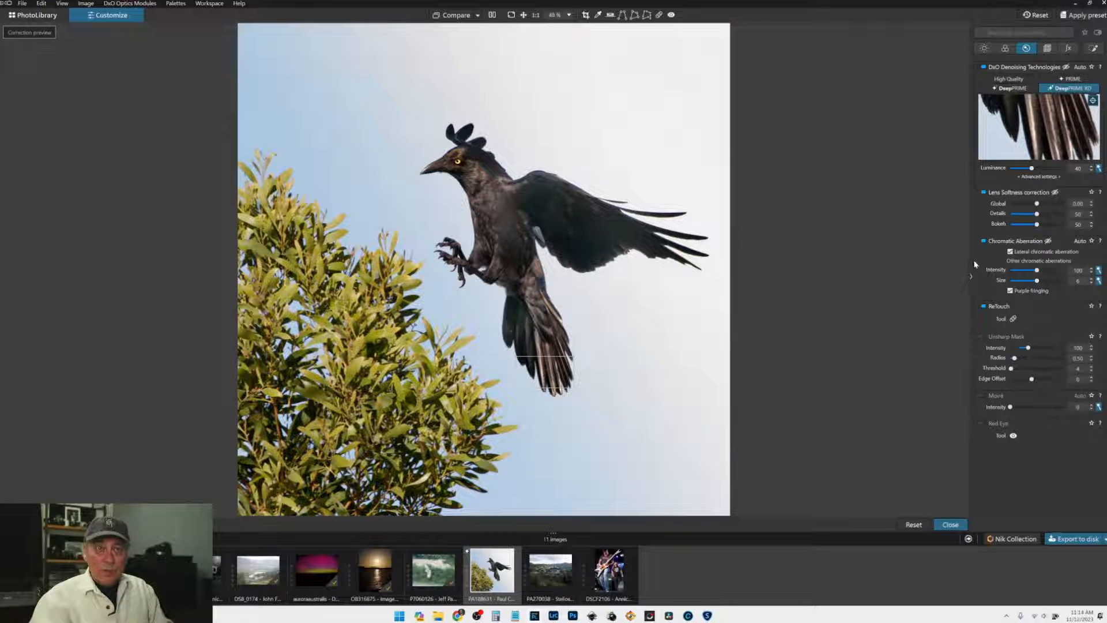
click(453, 163)
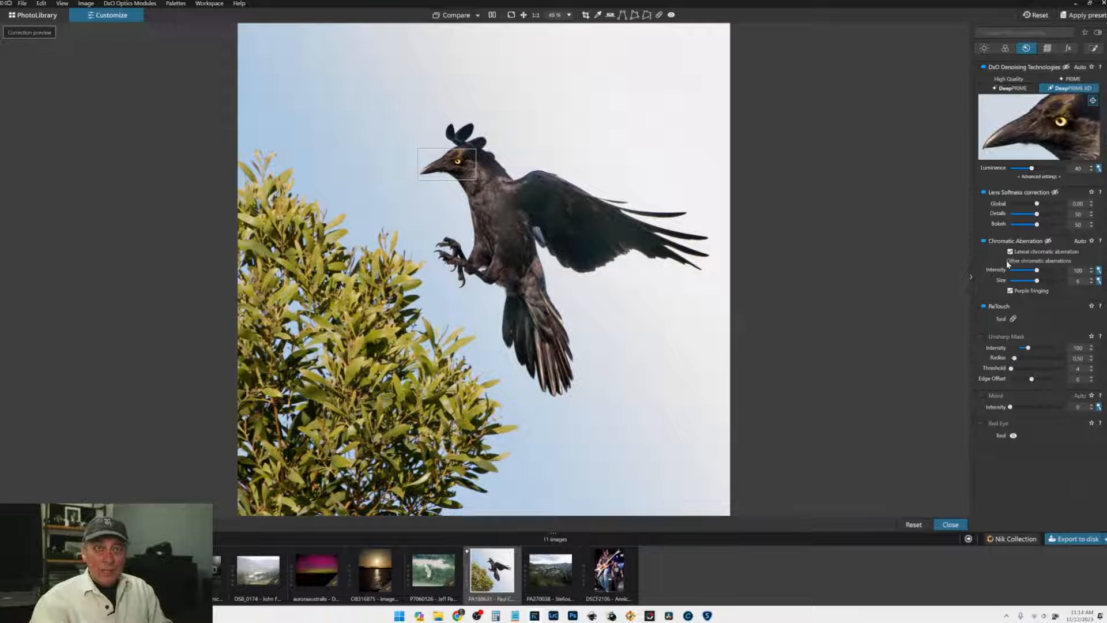
drag(1037, 214, 1053, 219)
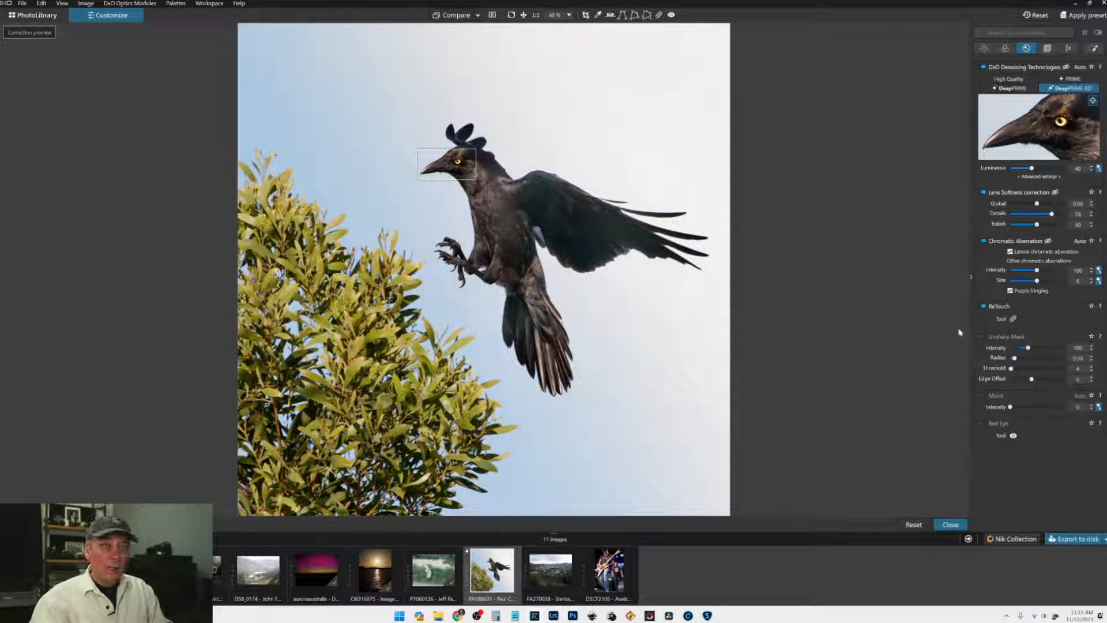
drag(1055, 217, 1056, 218)
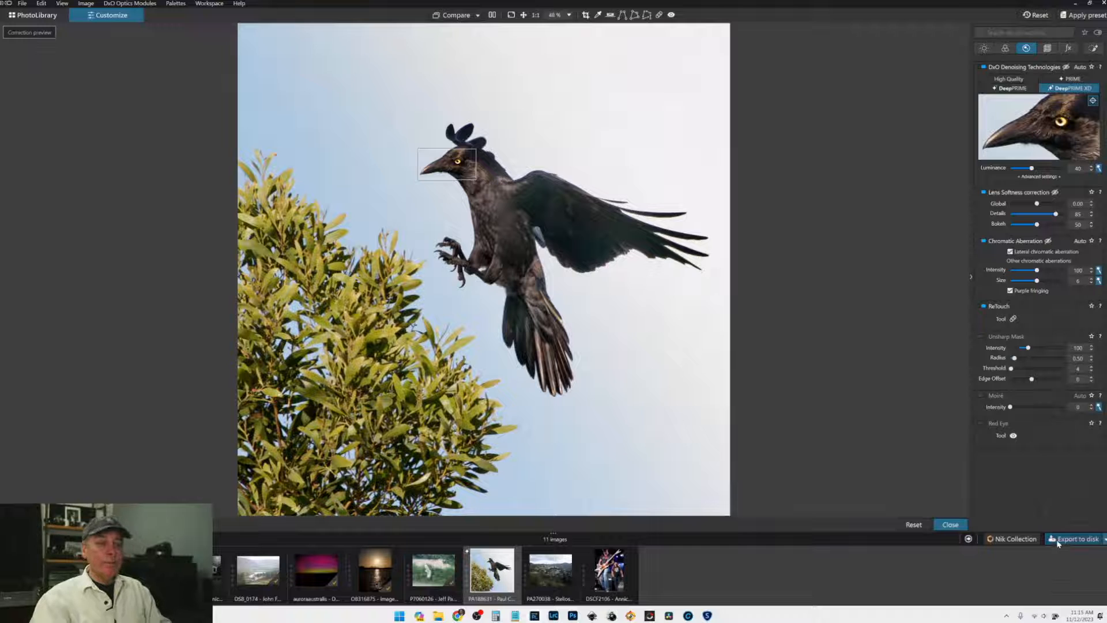
Step: Export the edited crow photo to disk as a JPEG
click(1072, 539)
click(662, 426)
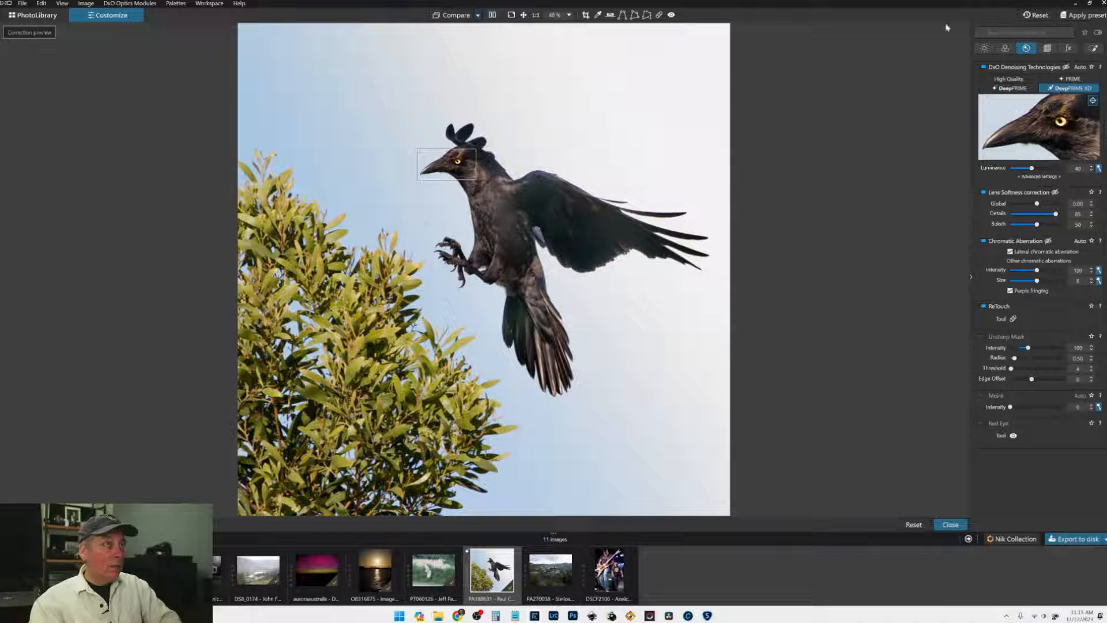
Step: Reset all corrections on the crow photo and show it side by side with the exported JPEG as the reference image
click(1023, 14)
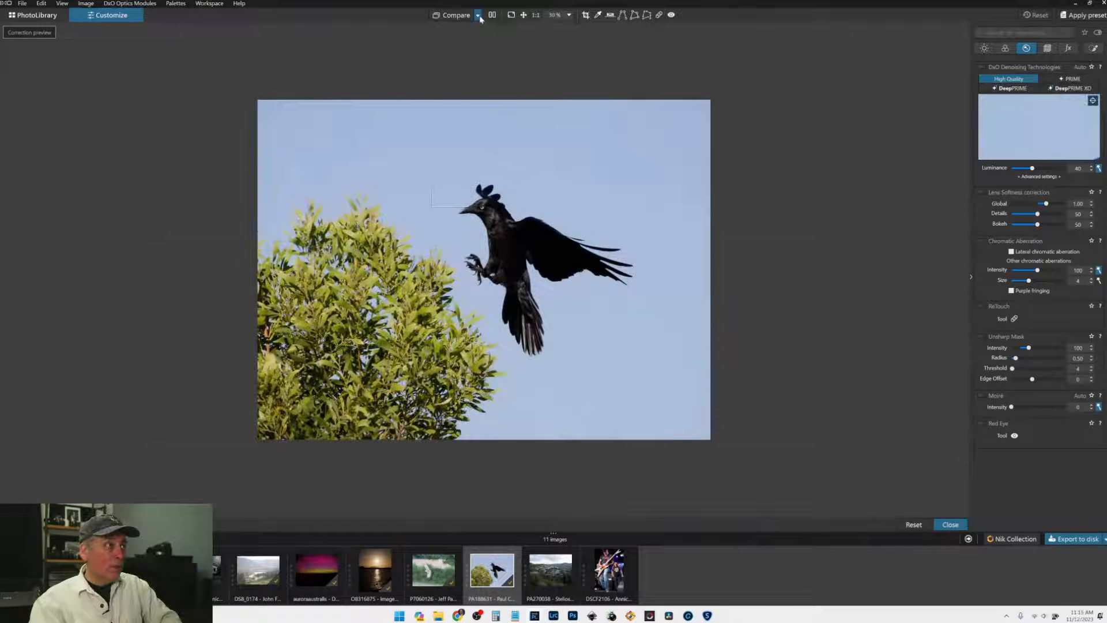
click(478, 16)
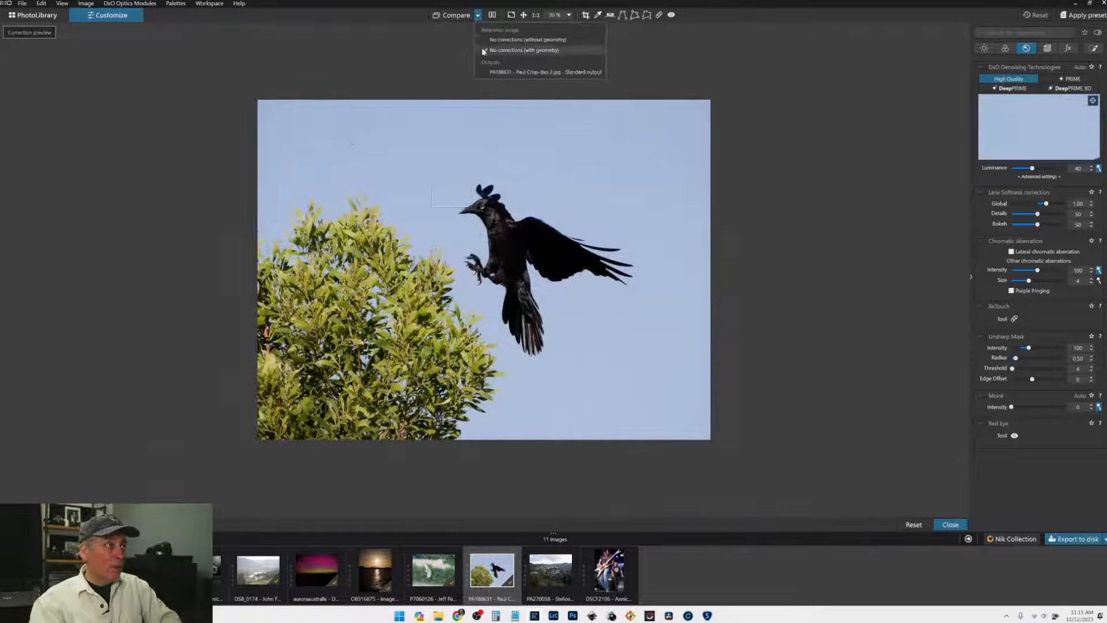
click(490, 71)
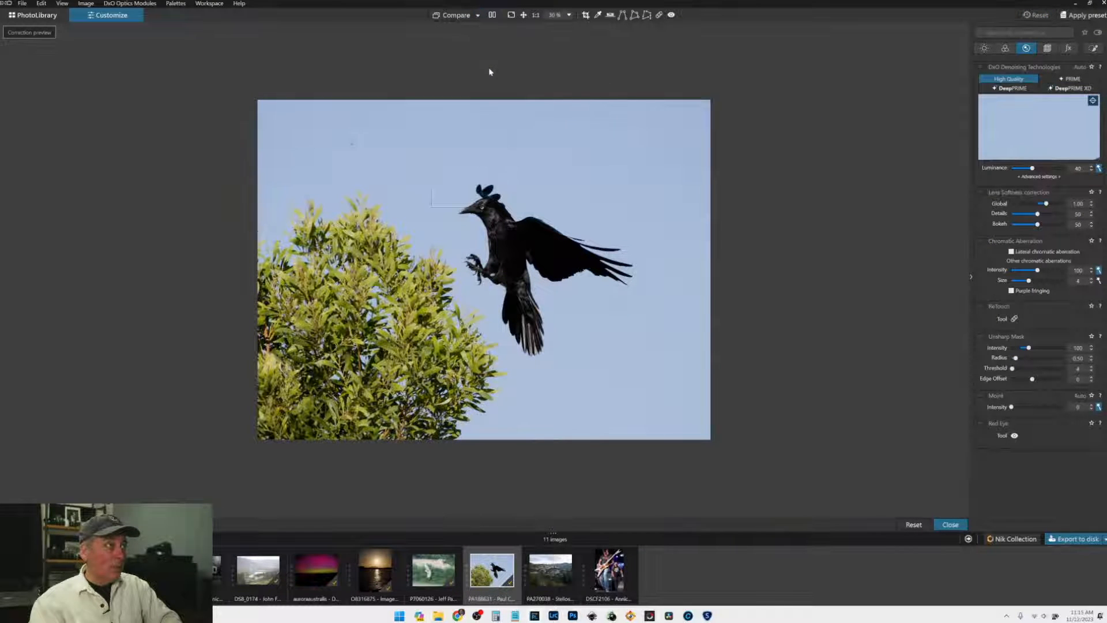
click(493, 15)
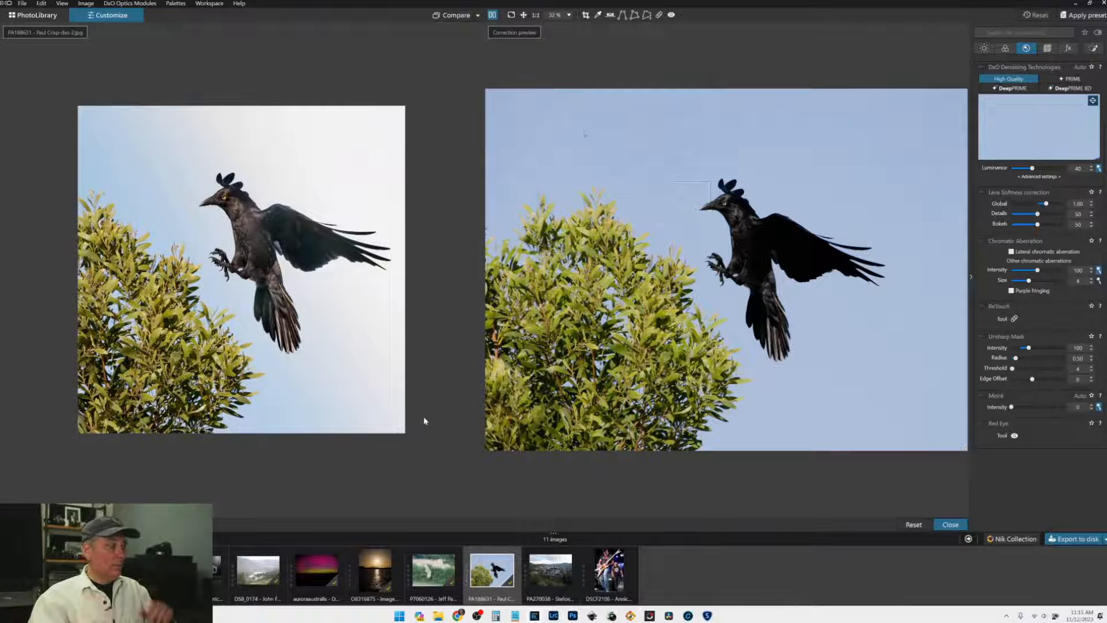
Step: Examine the crow's eye, head and feather detail in both versions at high magnification, and leave the side-by-side comparison
click(971, 277)
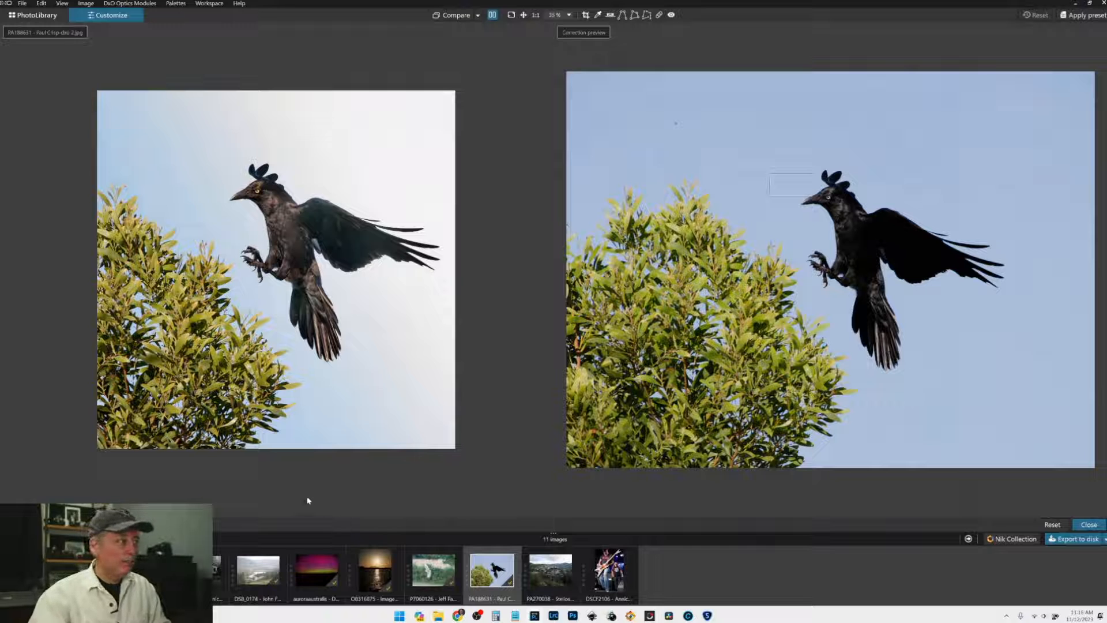
scroll(258, 237, up, 5)
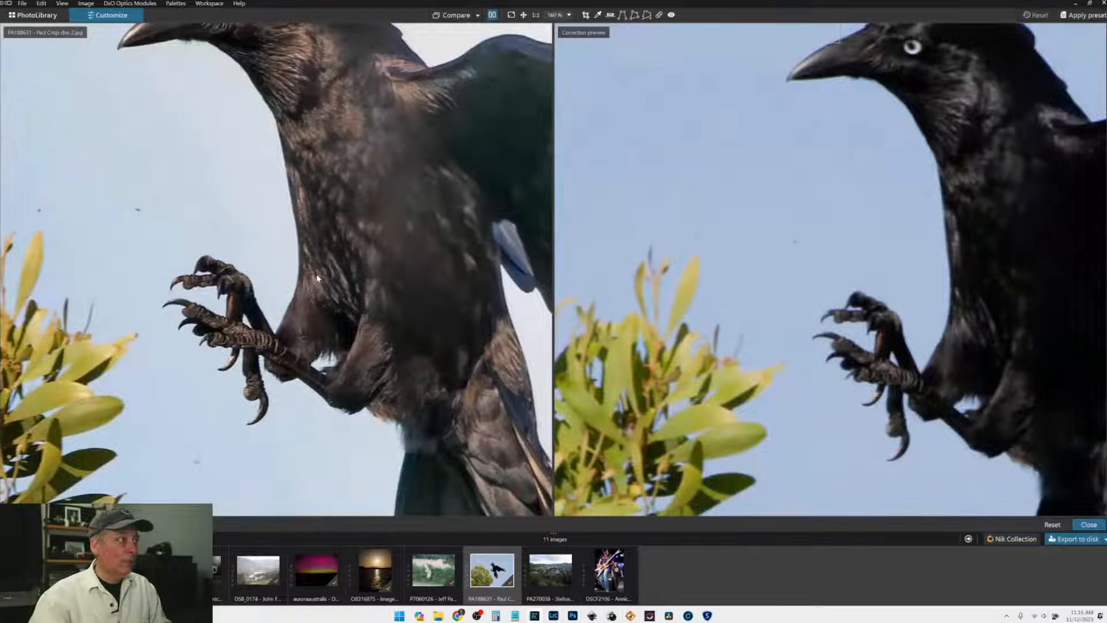
scroll(365, 232, down, 2)
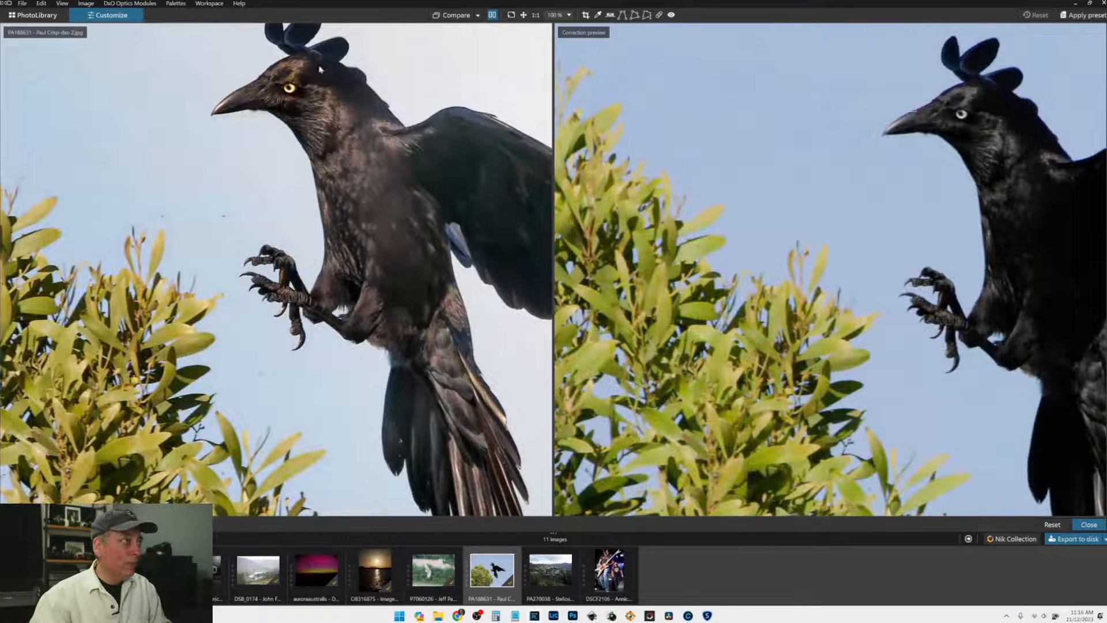
scroll(329, 102, up, 1)
scroll(330, 103, up, 1)
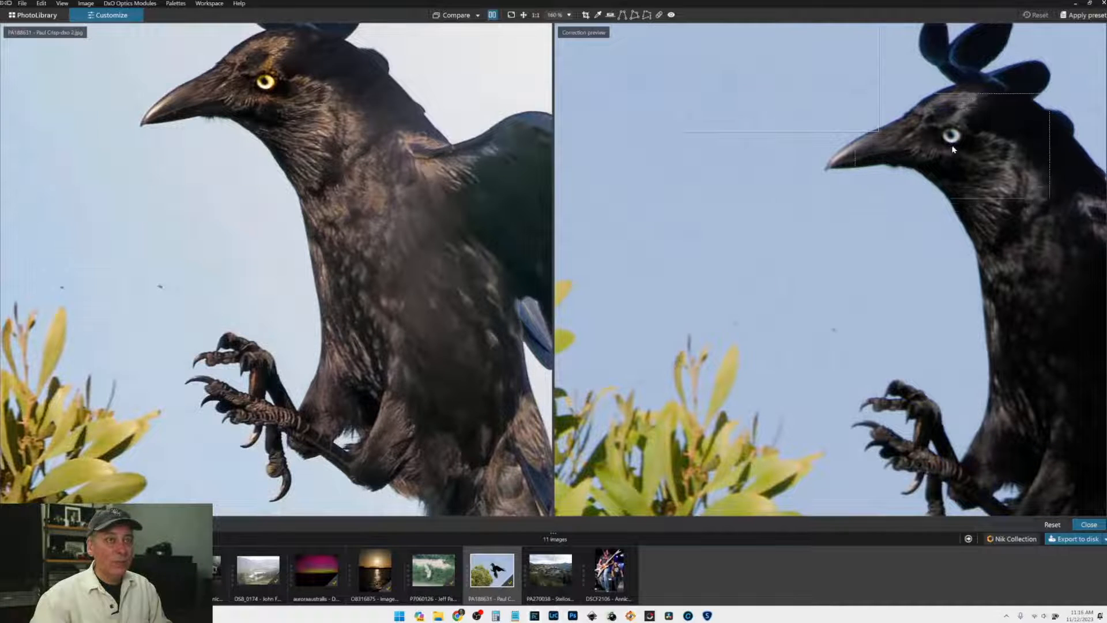
key(Escape)
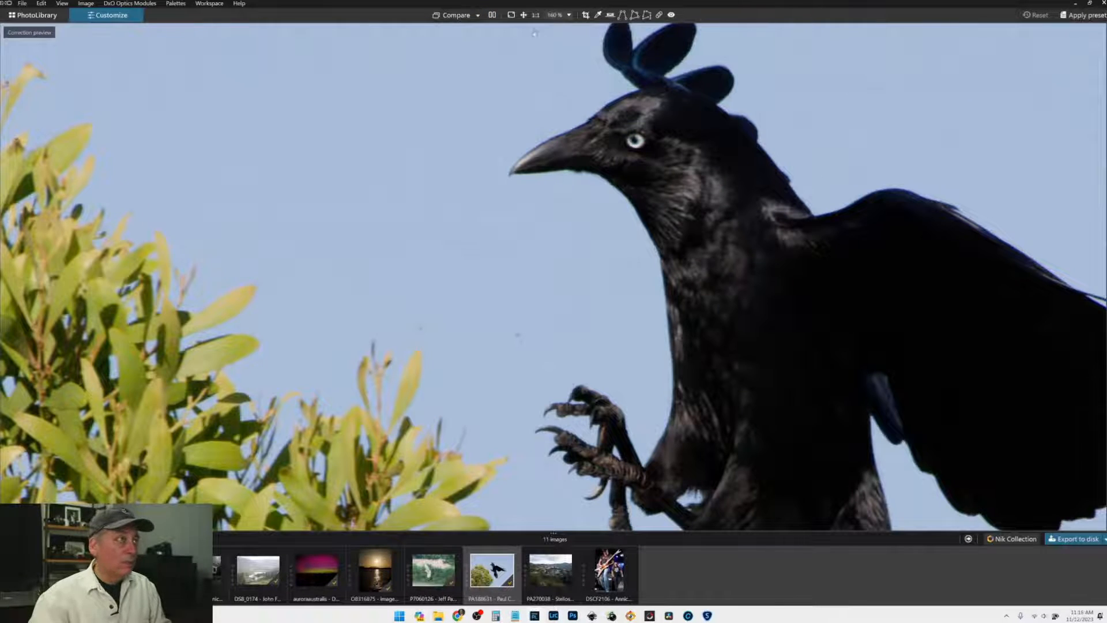
Step: Show the exported crow JPEG and the uncorrected photo side by side and examine the head, claws, tail feathers and full frame
click(492, 15)
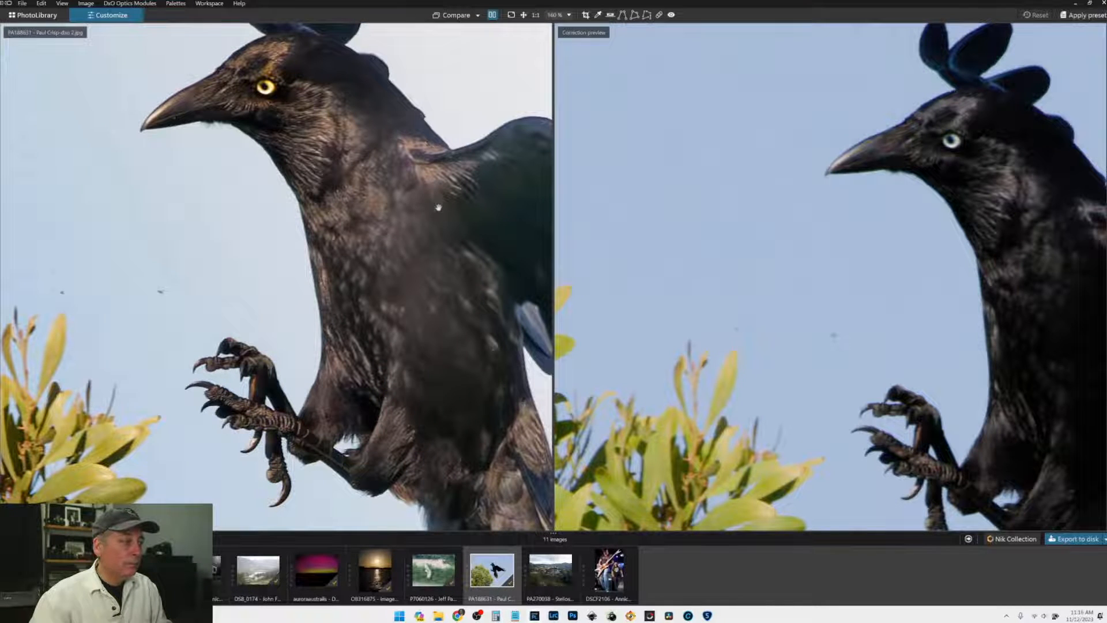
drag(413, 164, 407, 258)
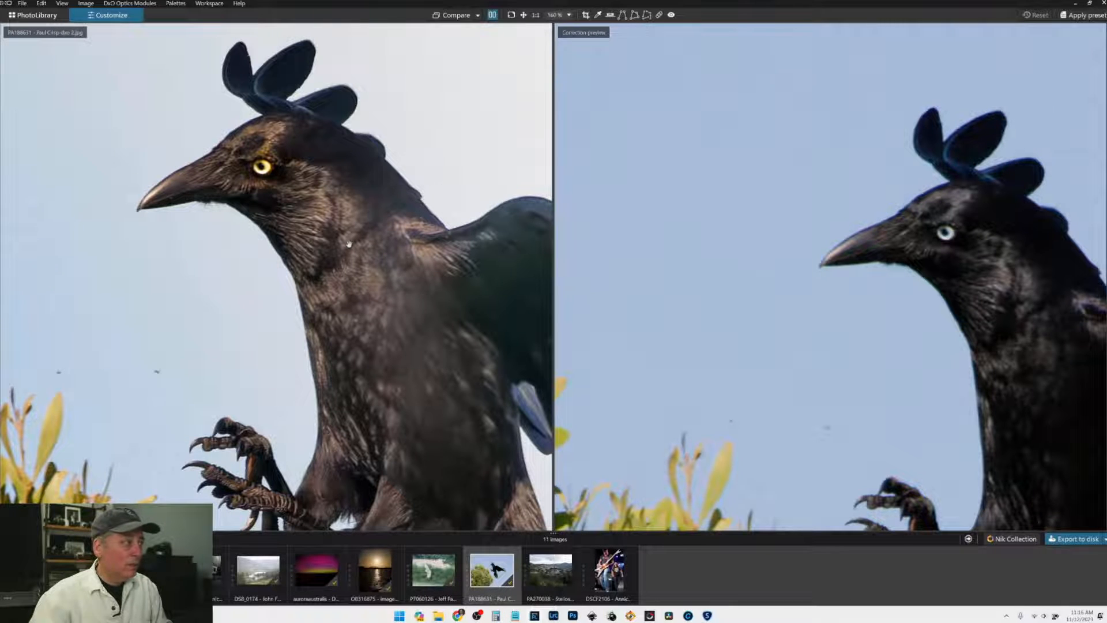
scroll(349, 244, down, 4)
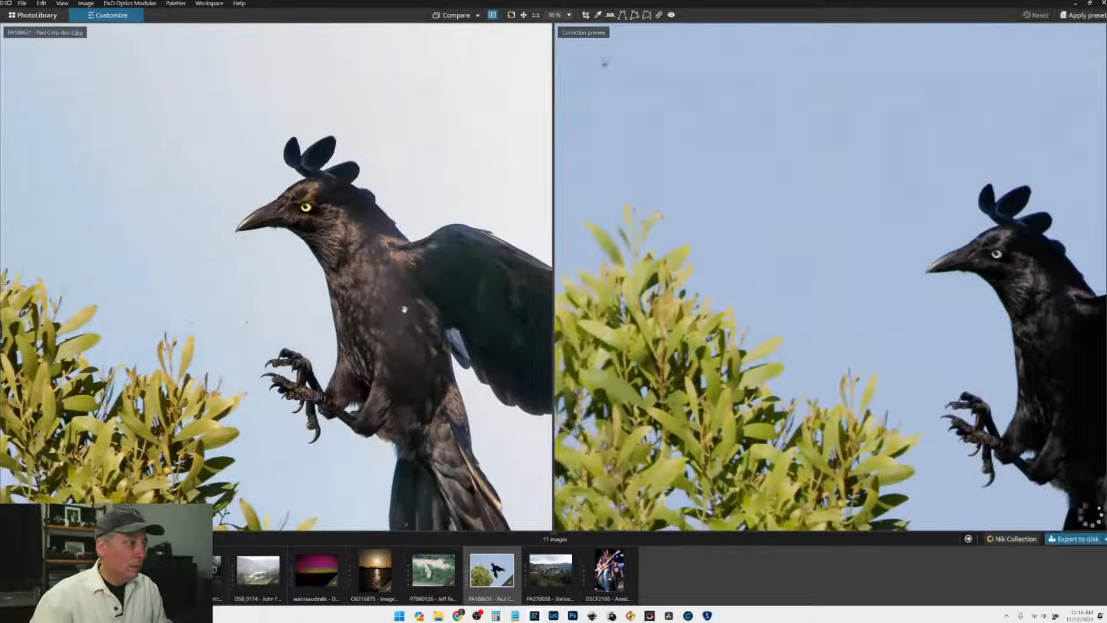
scroll(405, 336, down, 1)
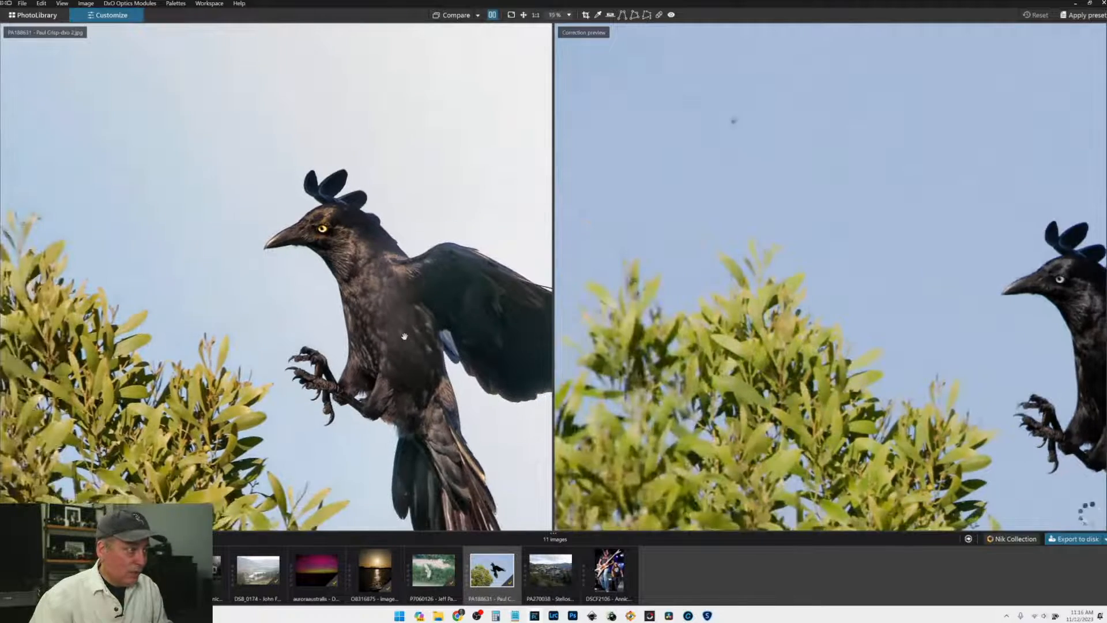
scroll(404, 336, down, 2)
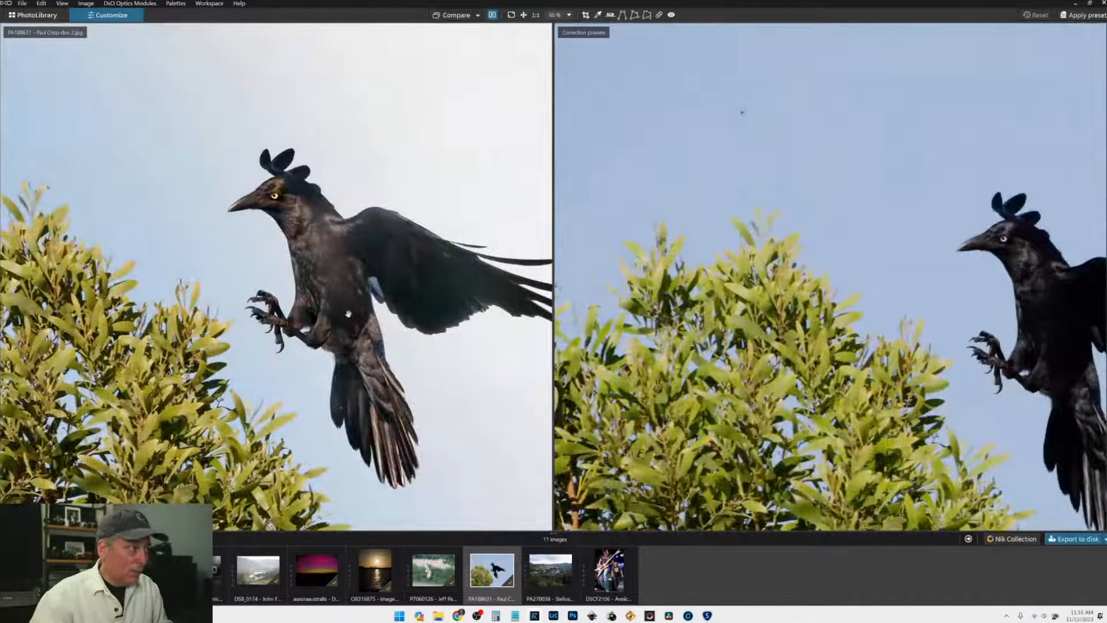
scroll(348, 313, up, 2)
scroll(383, 387, up, 2)
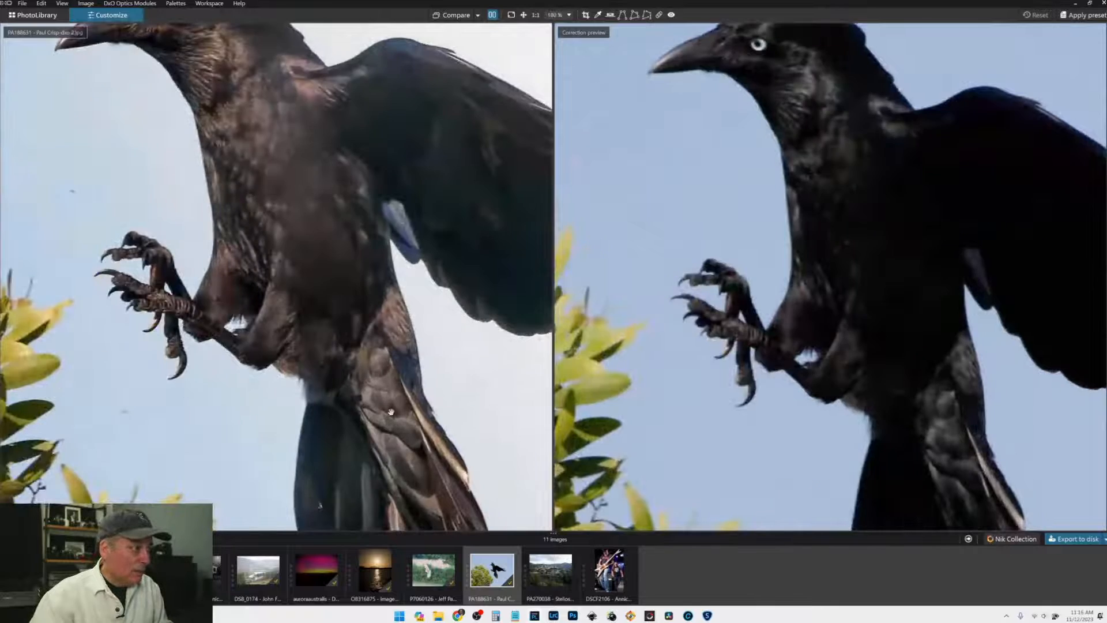
scroll(391, 411, up, 1)
drag(391, 412, 372, 364)
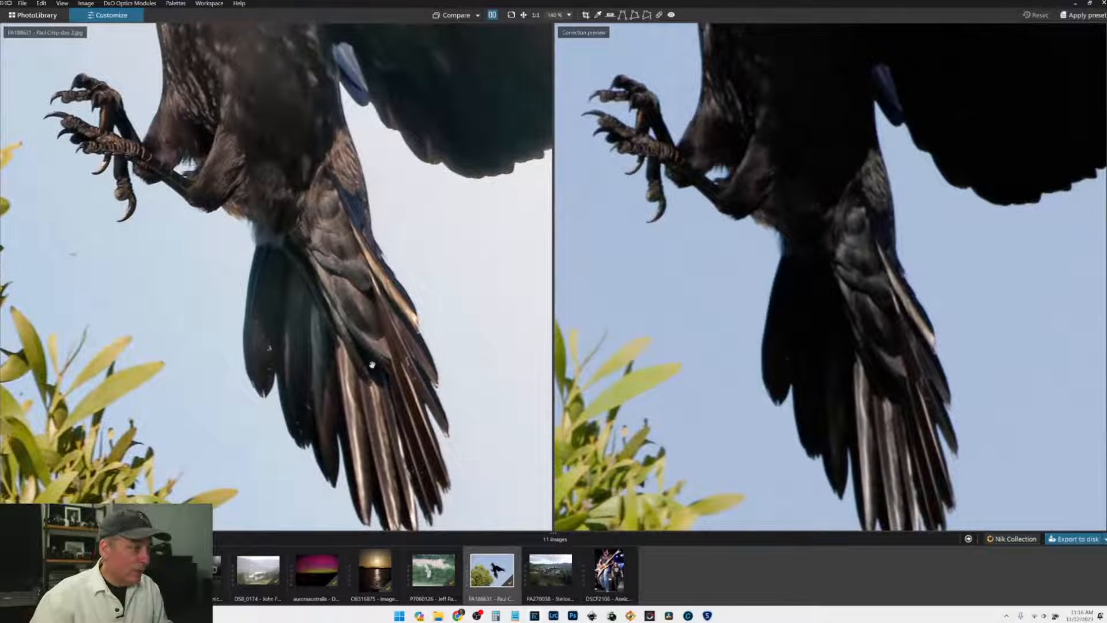
scroll(372, 364, down, 2)
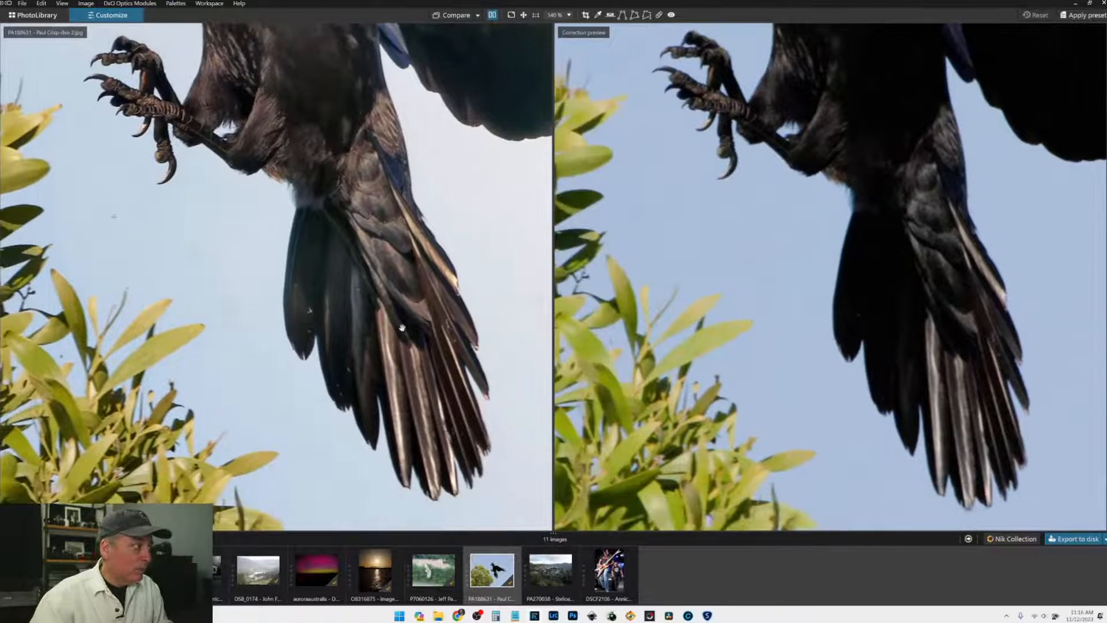
scroll(402, 327, down, 1)
scroll(401, 327, down, 3)
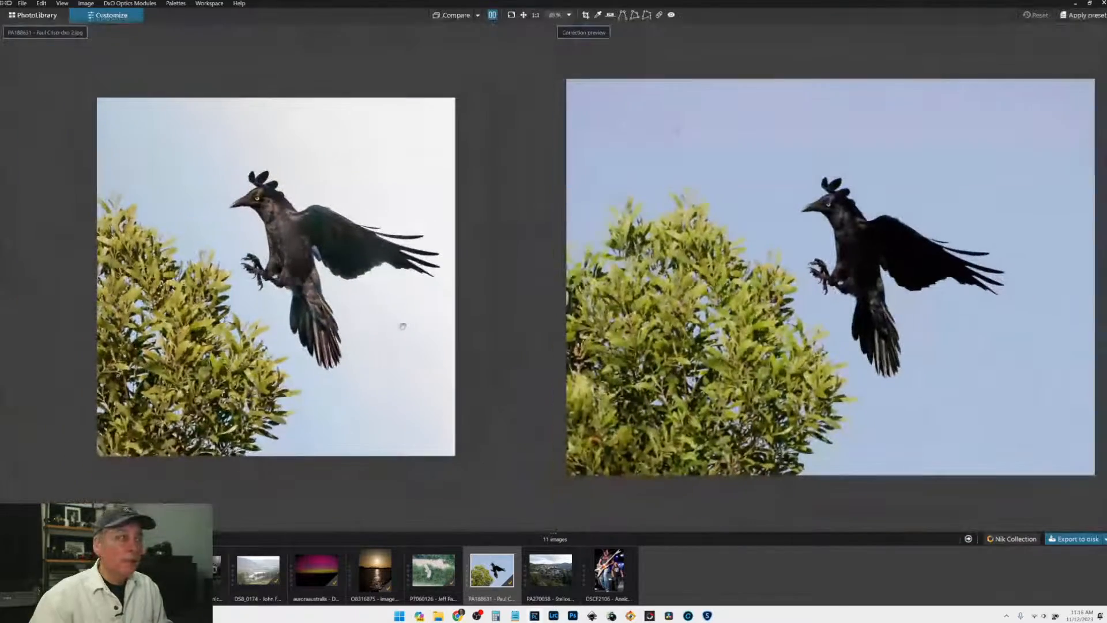
scroll(403, 325, up, 1)
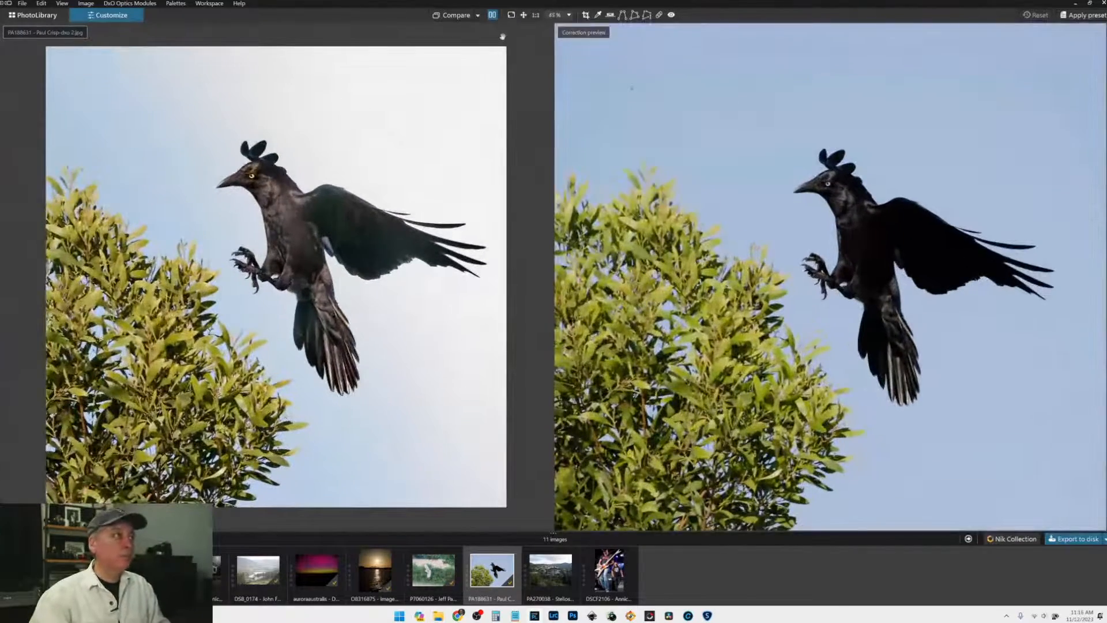
Step: Leave the side-by-side view and compare the exported crow image with the uncorrected photo in the single-image view
click(492, 14)
click(463, 17)
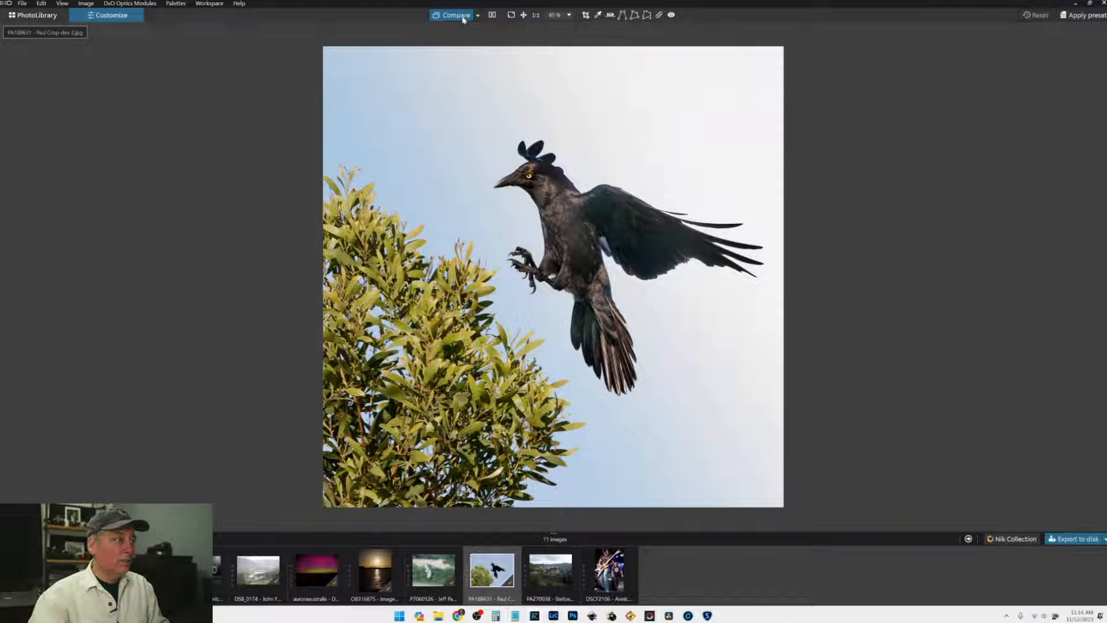
click(463, 15)
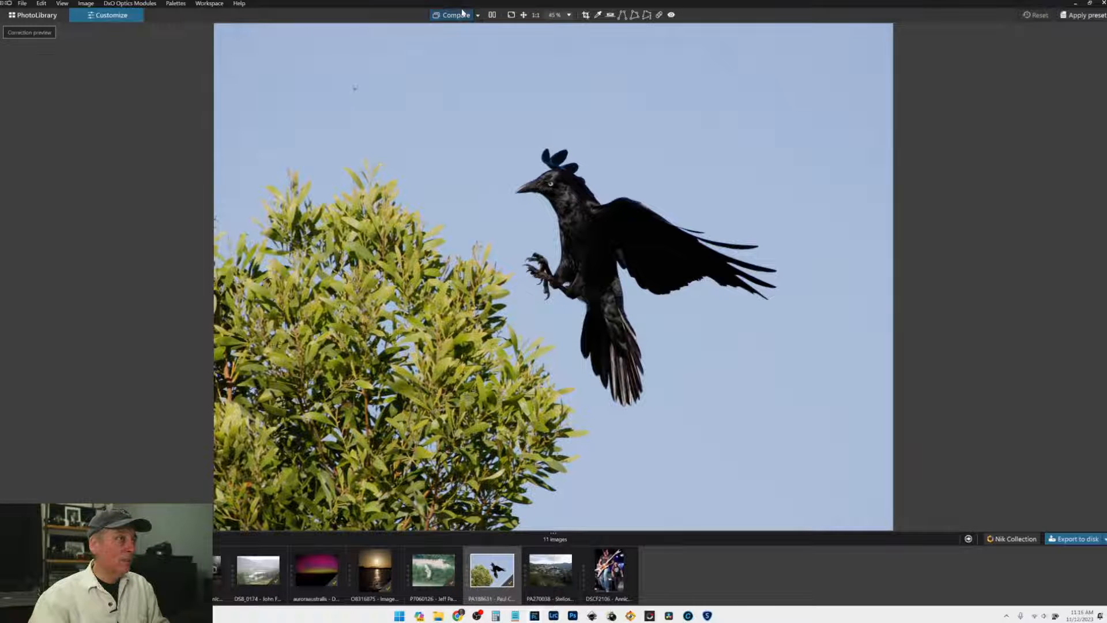
Step: Open the hillside village photo with the correction controls shown and apply a preset that uses DeepPRIME XD denoising and lens corrections
click(568, 579)
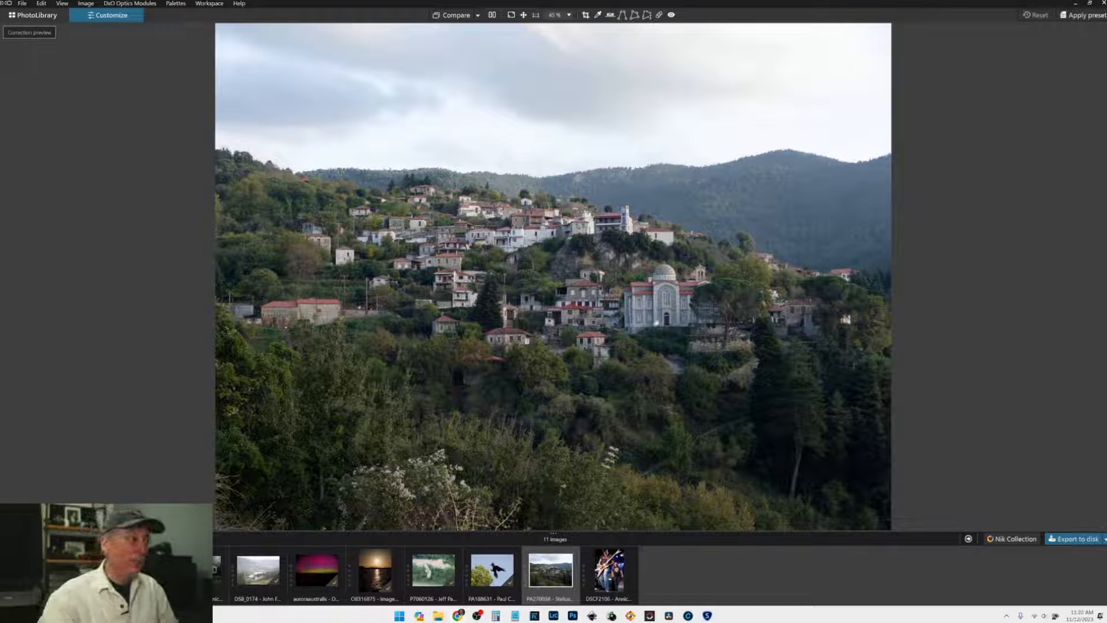
key(ctrl+minus)
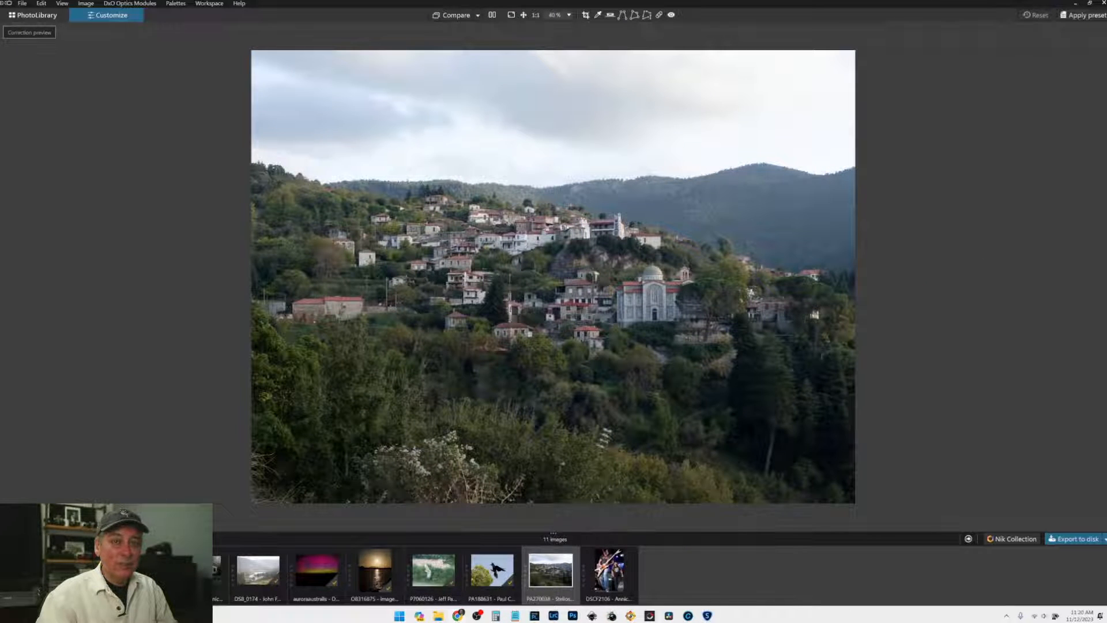
click(1103, 276)
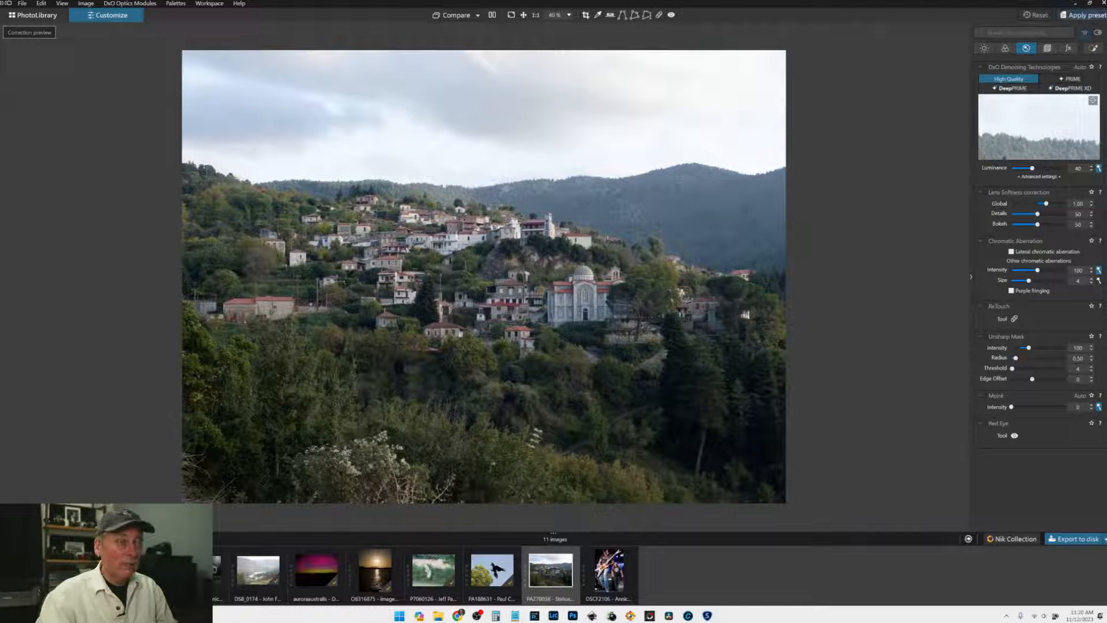
click(1081, 15)
click(405, 138)
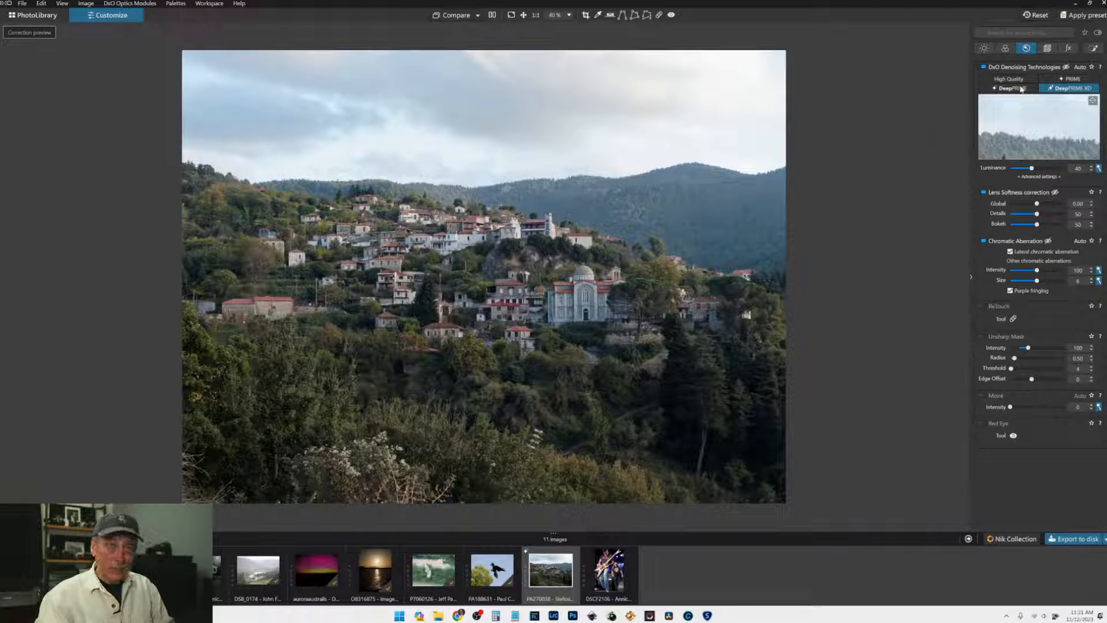
Step: Crop the village photo to 16:9, moving the crop frame up to keep more sky and less foreground
click(1047, 49)
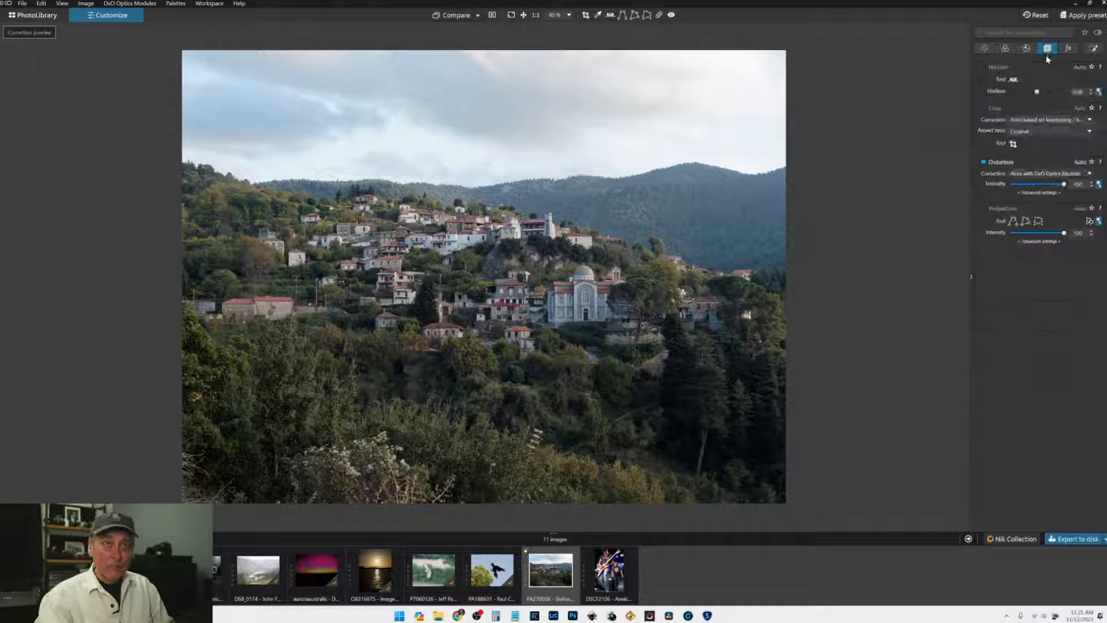
click(1036, 131)
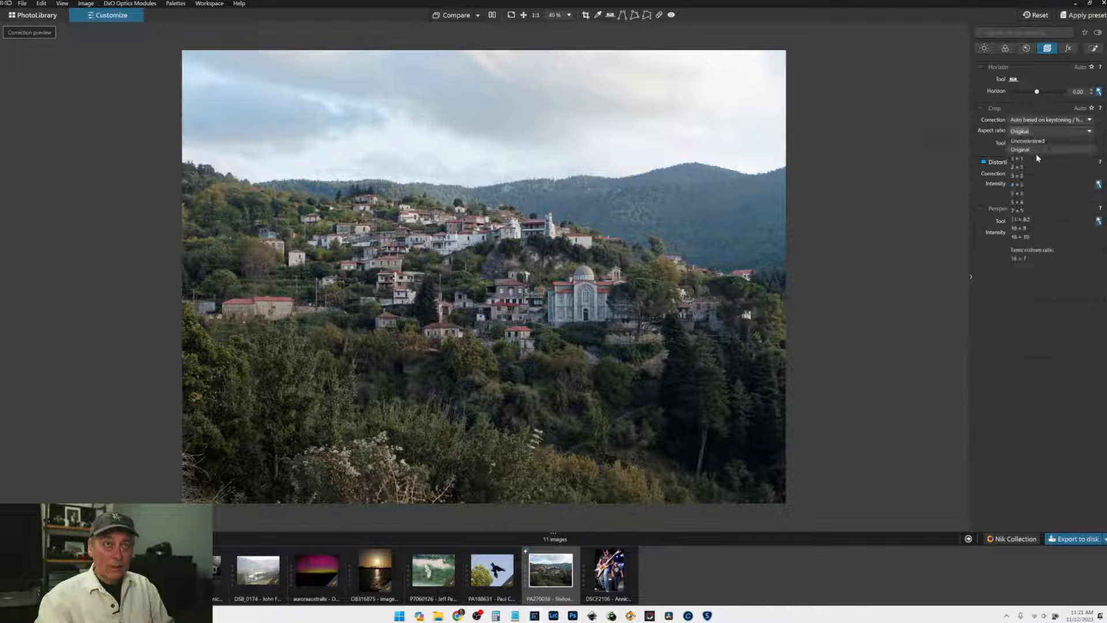
click(1040, 228)
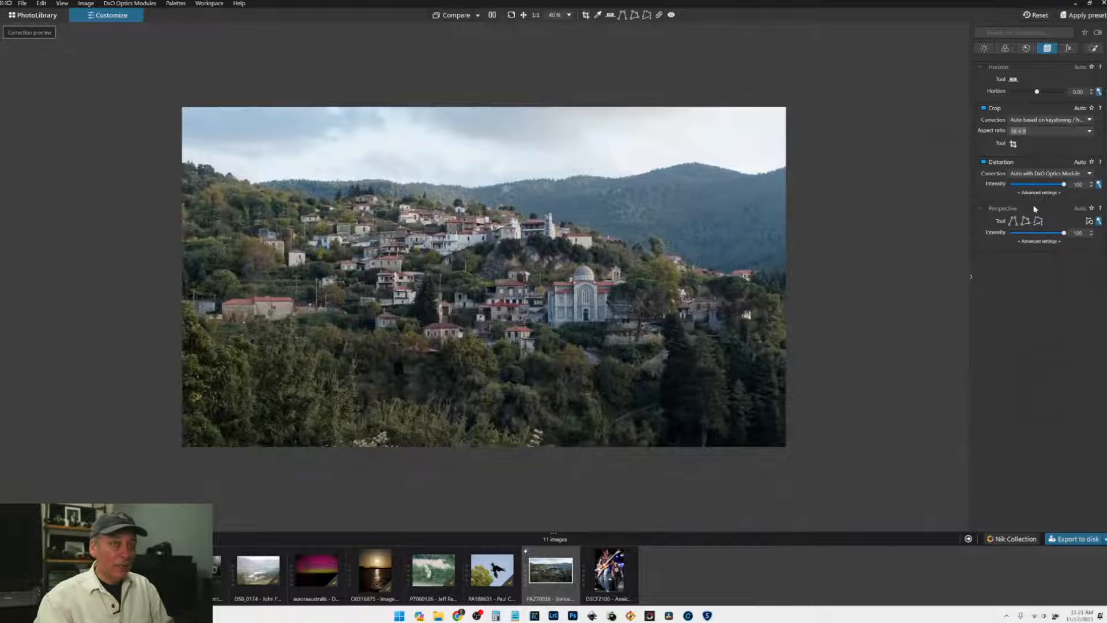
click(1012, 144)
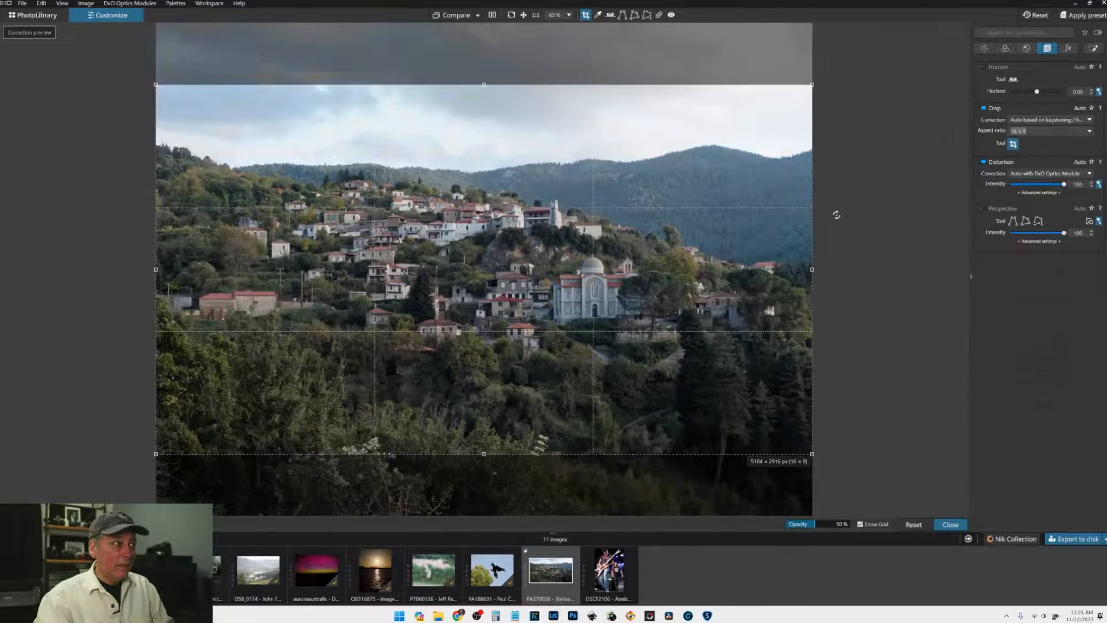
drag(614, 303, 614, 258)
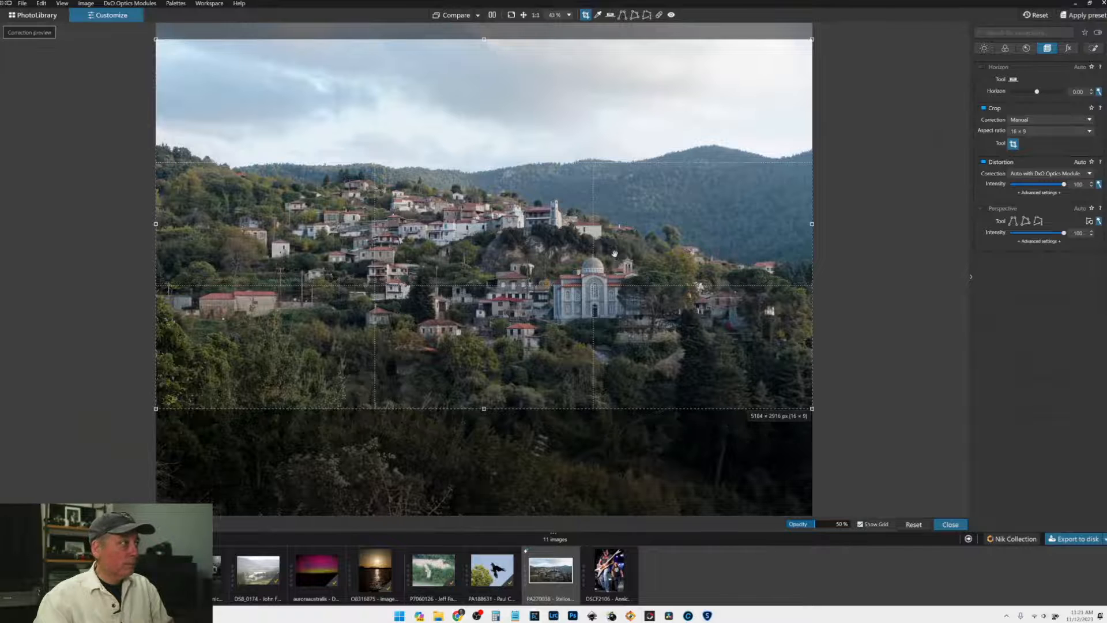
key(Return)
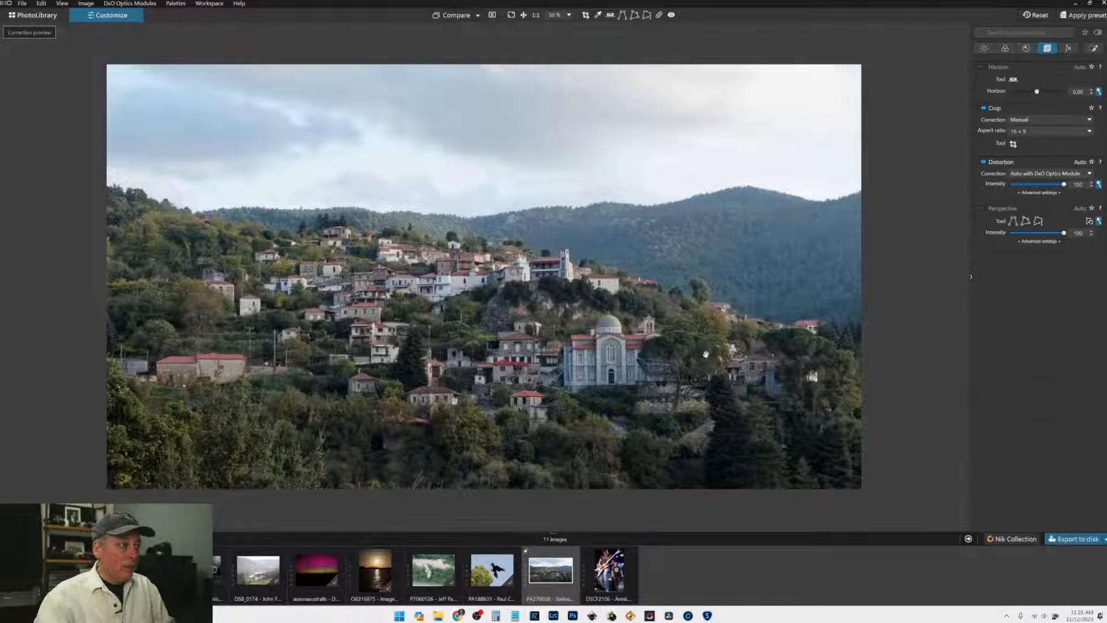
Step: Inspect the church and houses in the cropped village photo and try the automatic perspective correction
scroll(626, 348, up, 6)
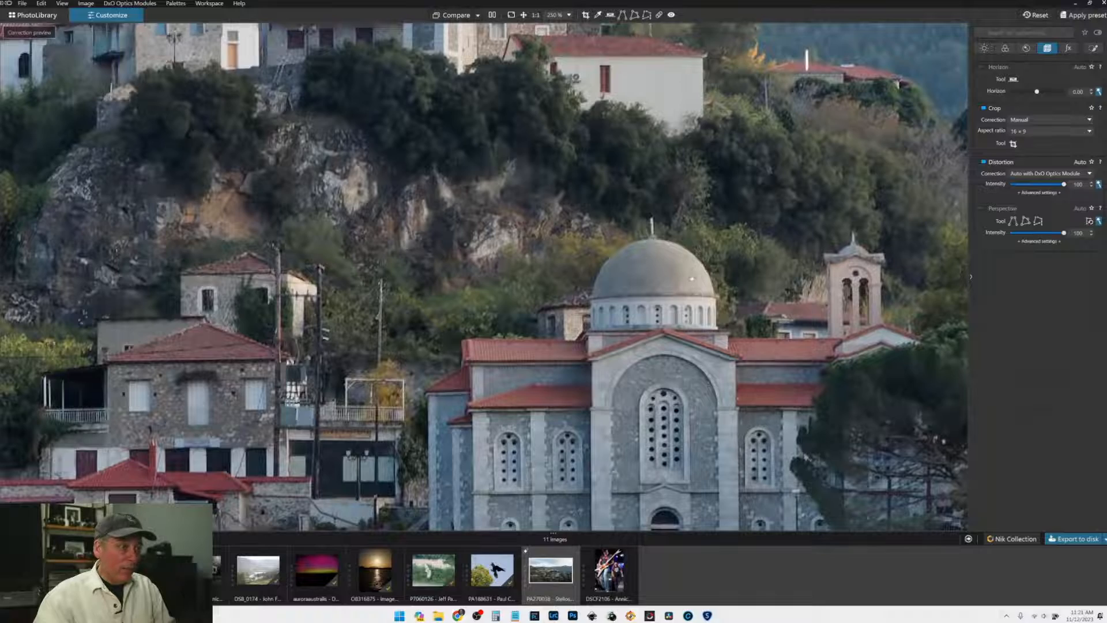
scroll(697, 330, down, 5)
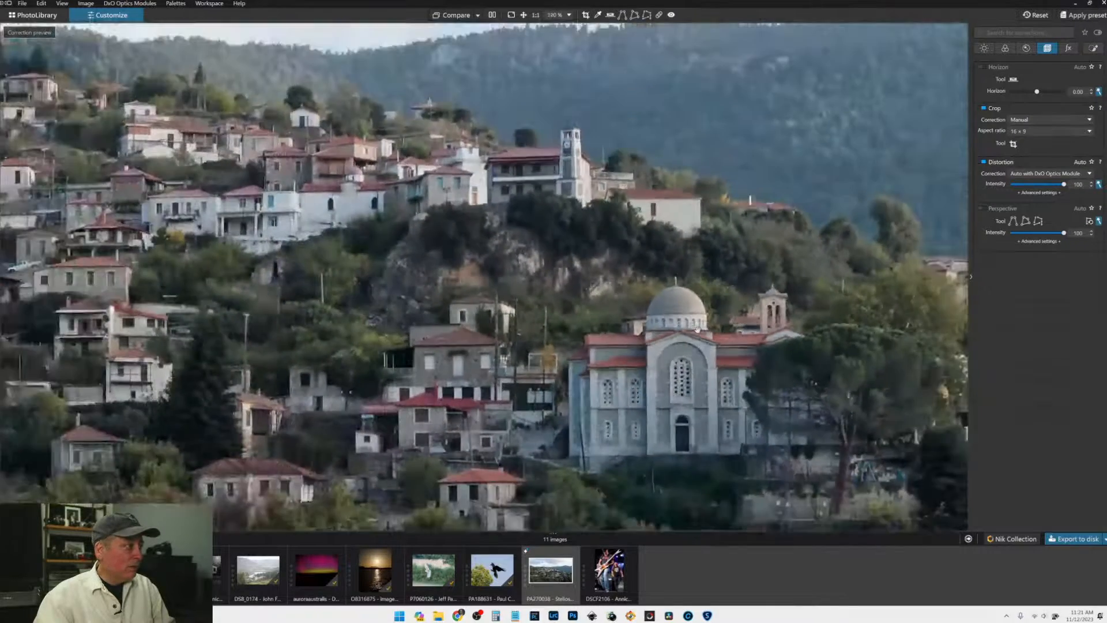
scroll(697, 329, down, 1)
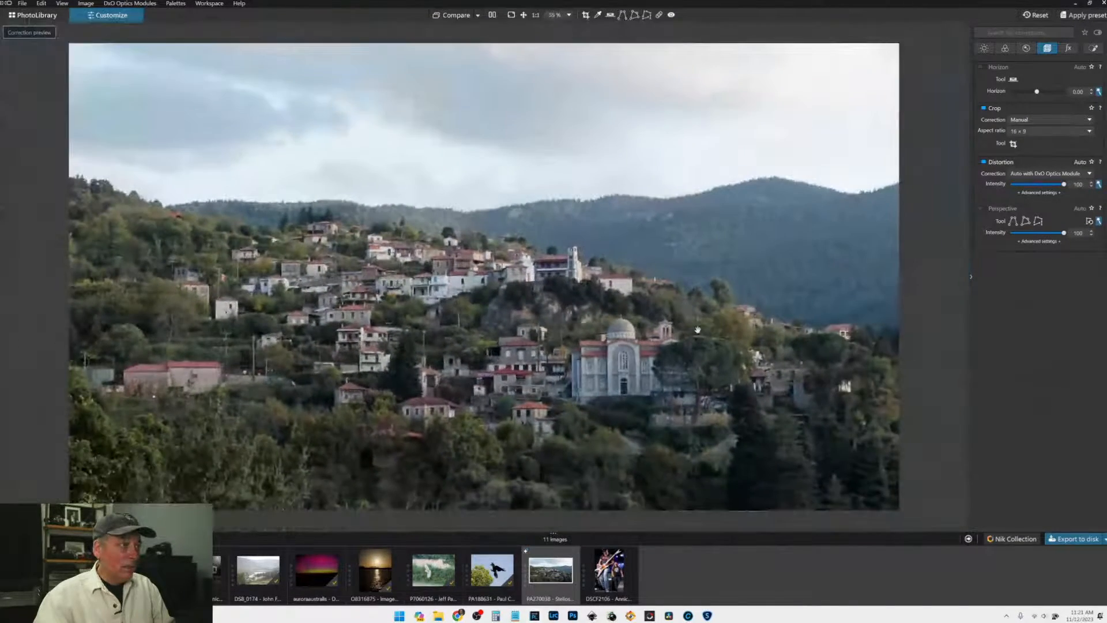
scroll(697, 329, down, 1)
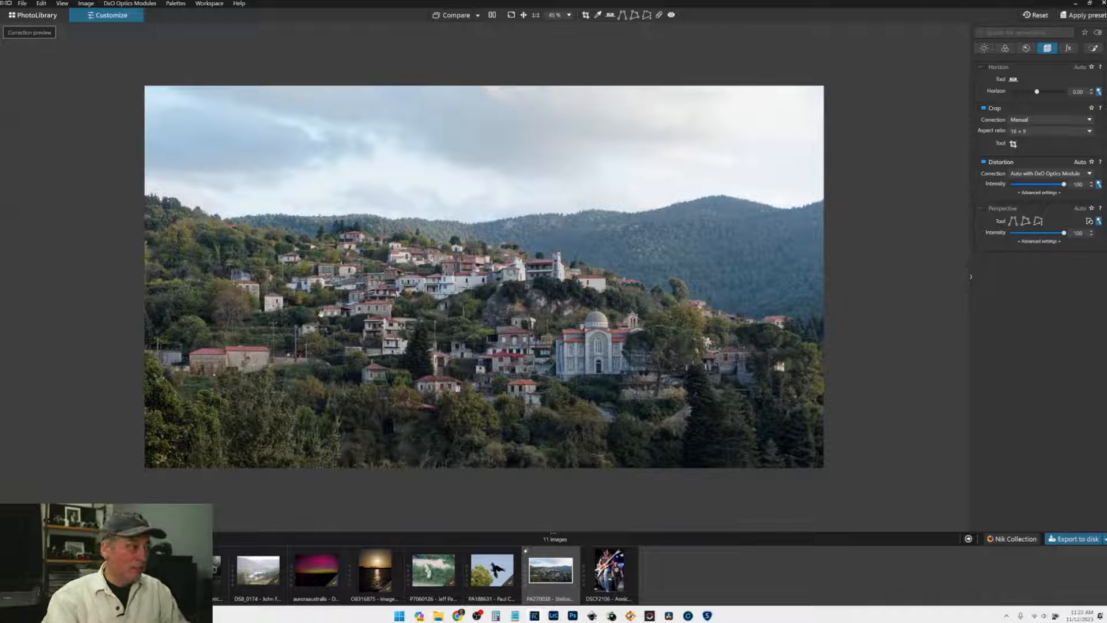
scroll(322, 313, up, 2)
scroll(322, 313, down, 1)
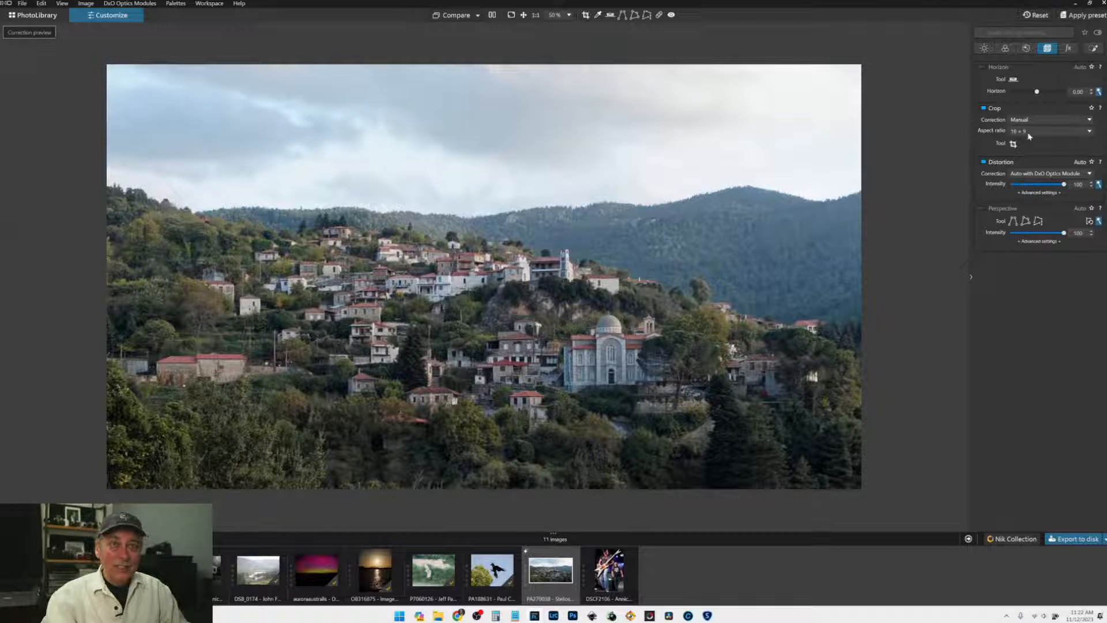
click(982, 210)
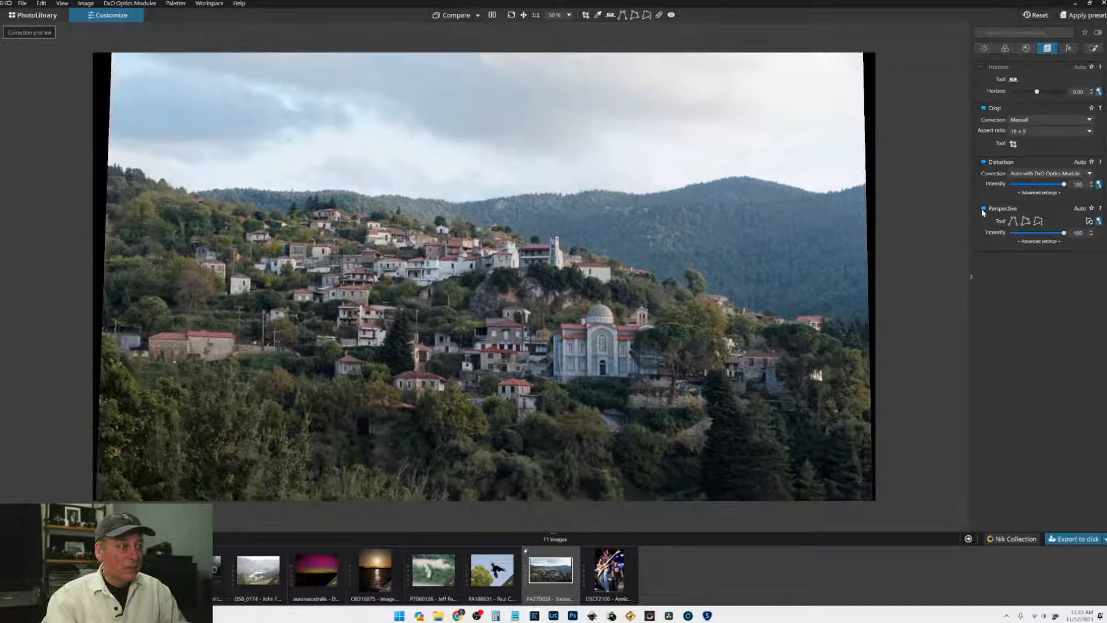
click(982, 210)
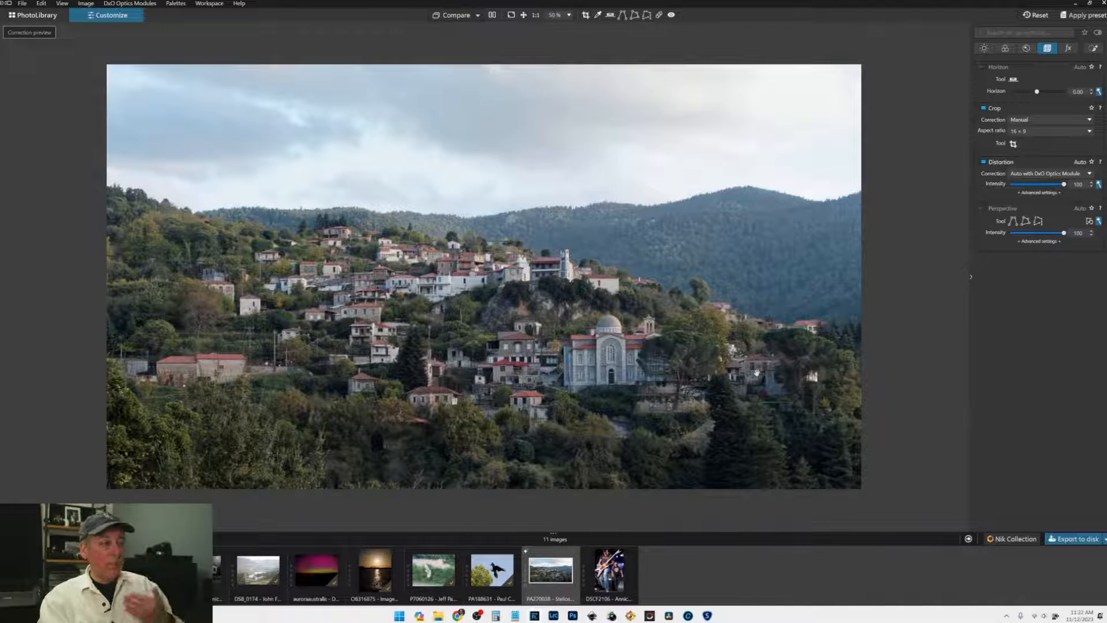
Step: Try the Cloudy RAW white balance on the village photo, and set it to Shade instead
click(1006, 49)
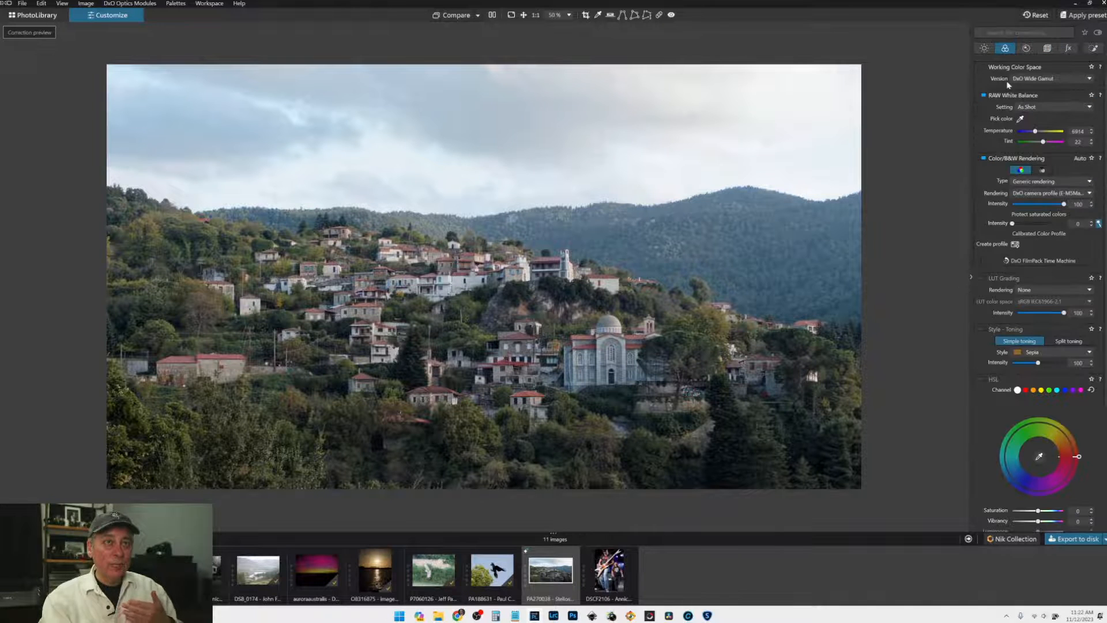
click(1057, 107)
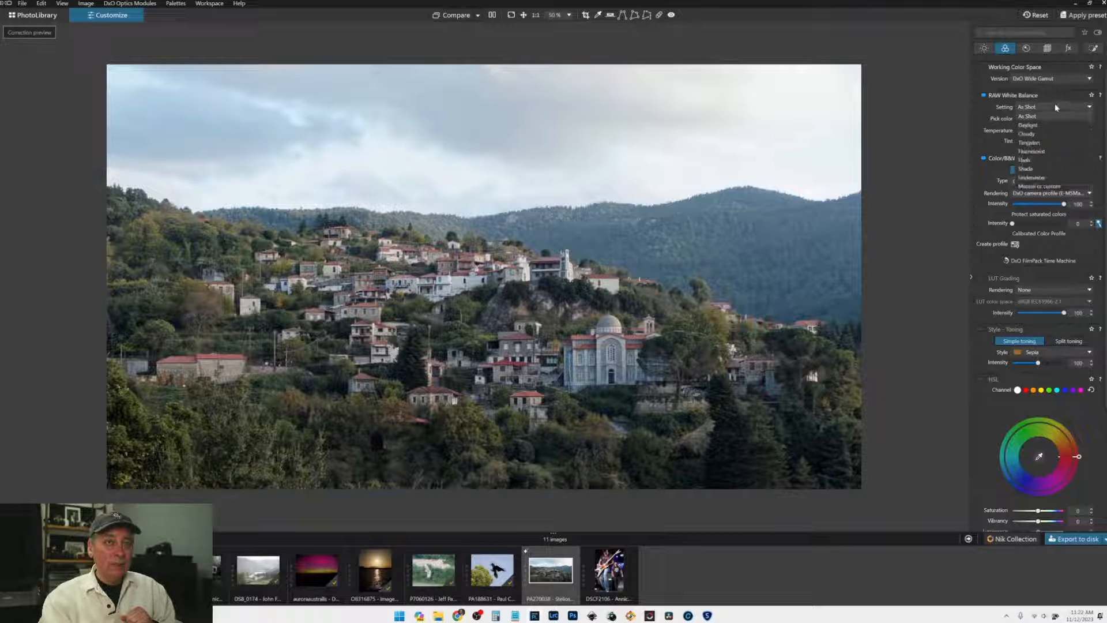
click(1050, 137)
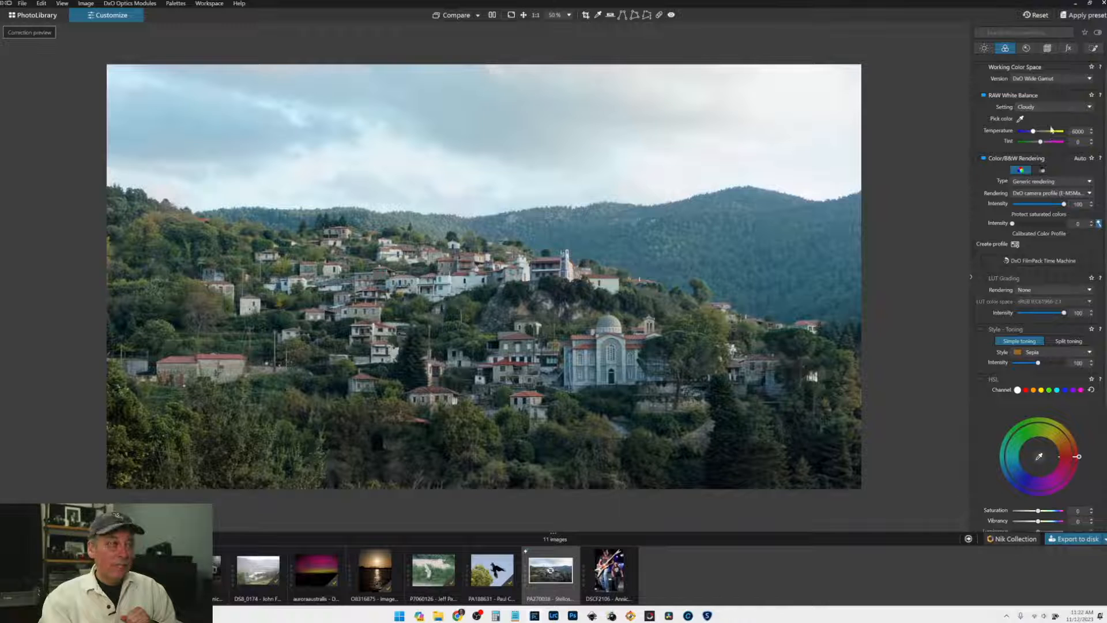
click(1050, 109)
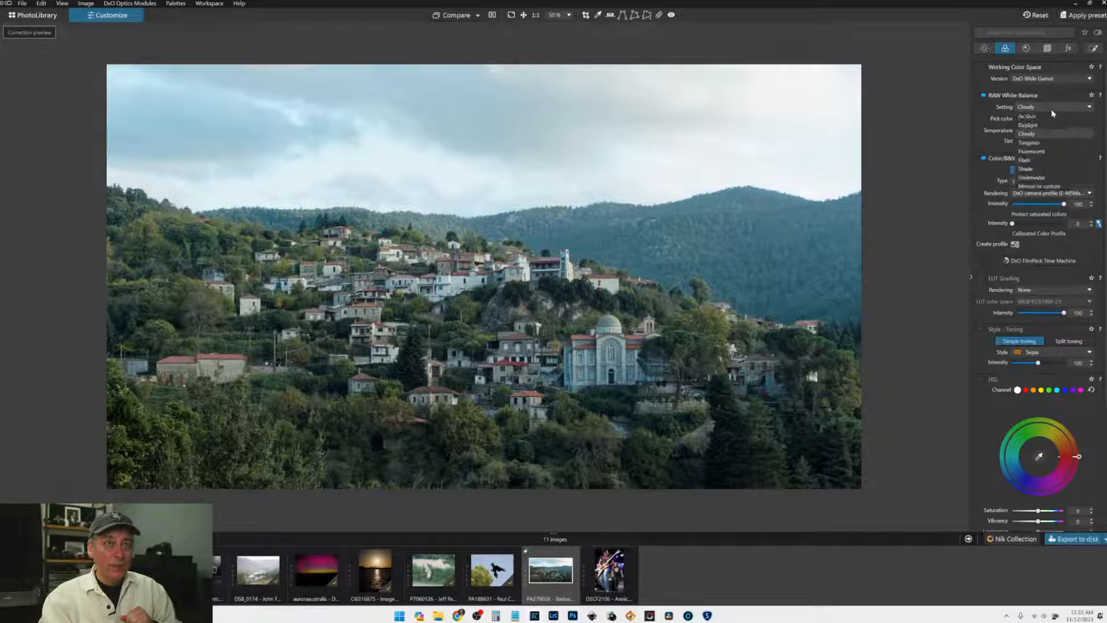
click(1041, 169)
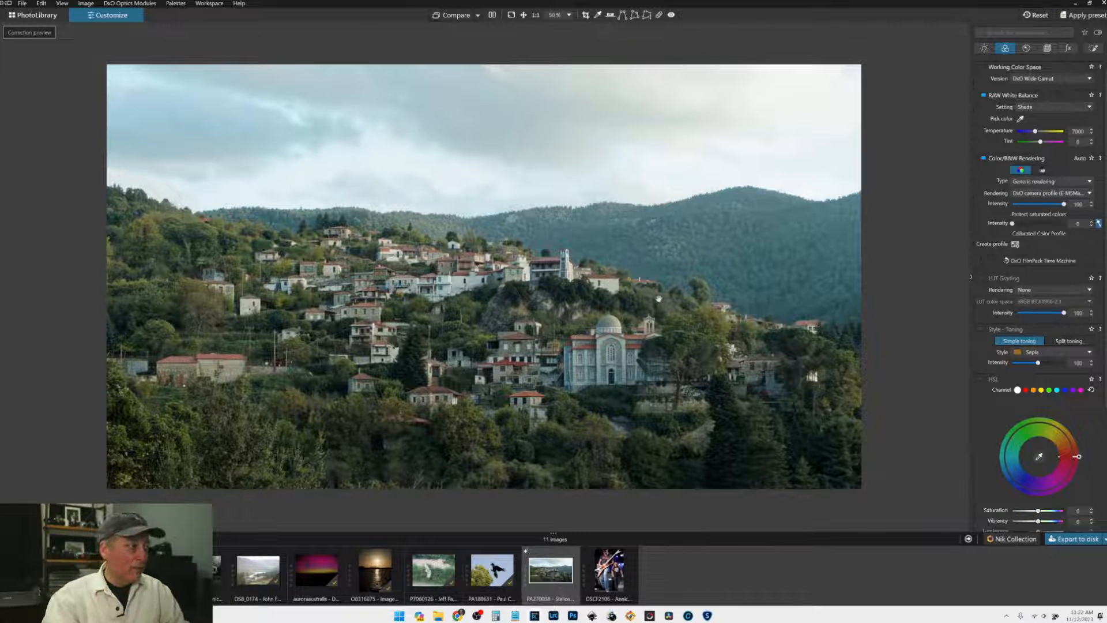
Step: Set the village photo's Selective Tone values: highlights 71, midtones 19 and blacks -18
click(984, 48)
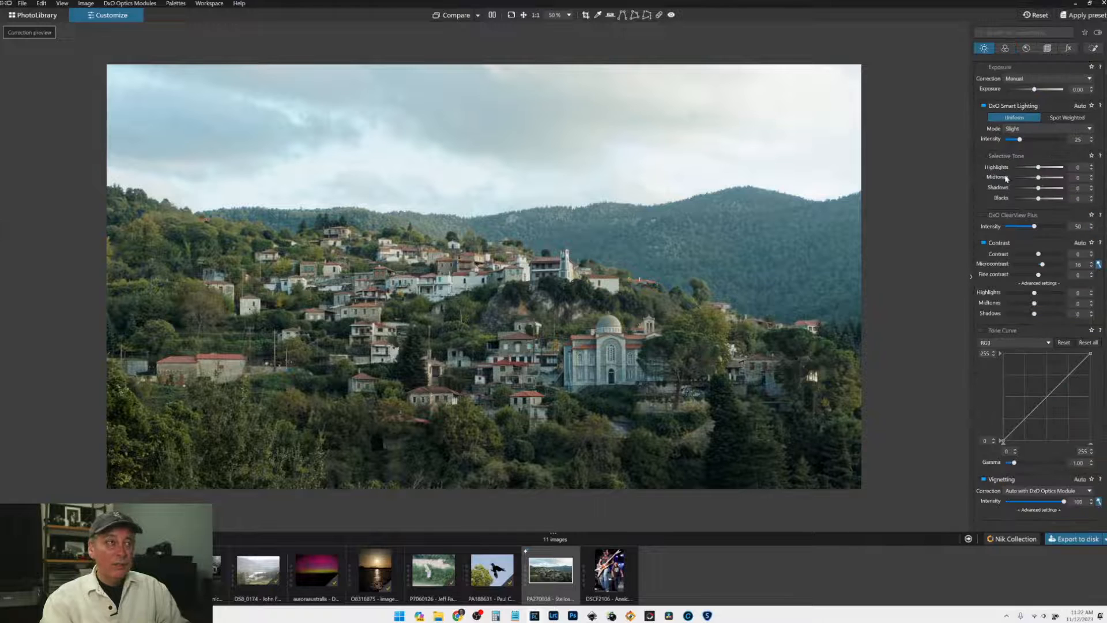
drag(1037, 169, 1063, 169)
click(1042, 178)
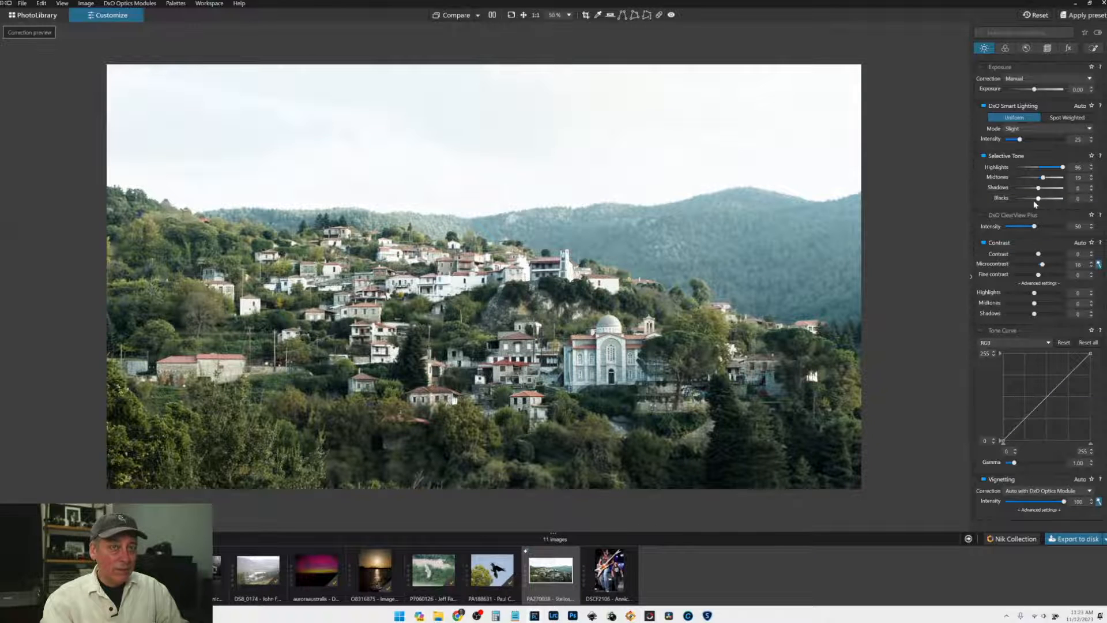
drag(1038, 199, 1034, 200)
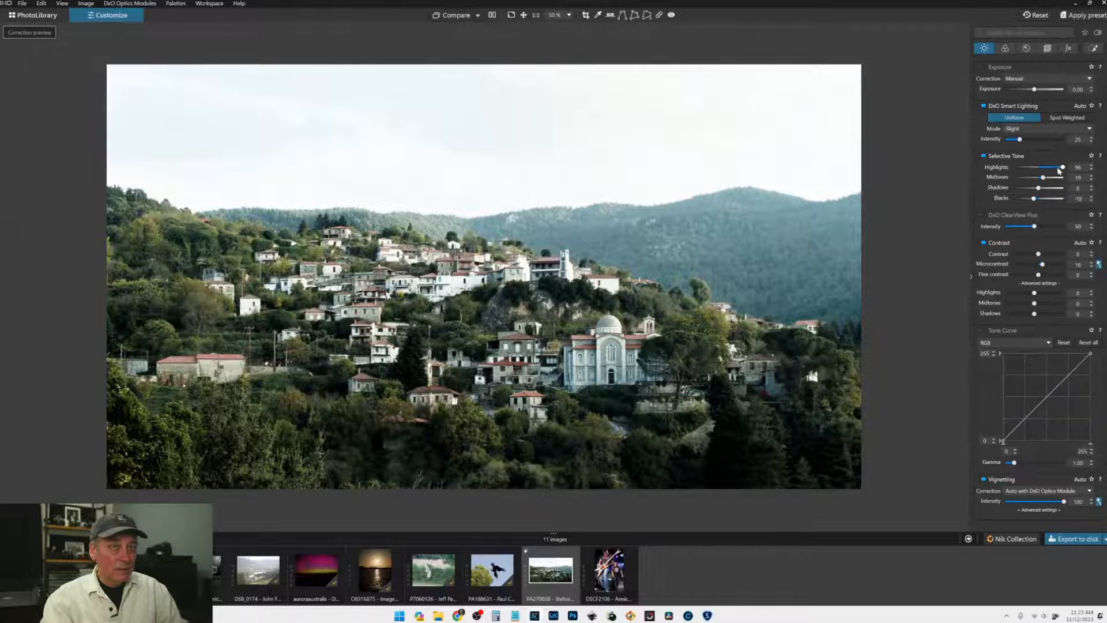
drag(1063, 167, 1056, 168)
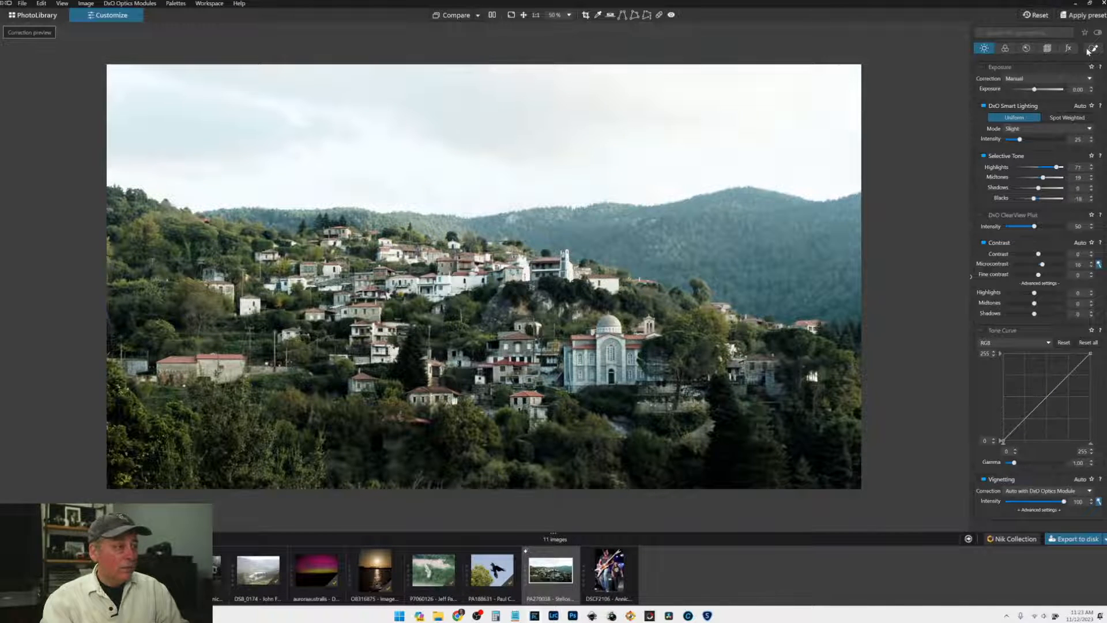
Step: Try warming the RAW white balance temperature of the village photo to 8500
click(1005, 47)
drag(1035, 132, 1036, 133)
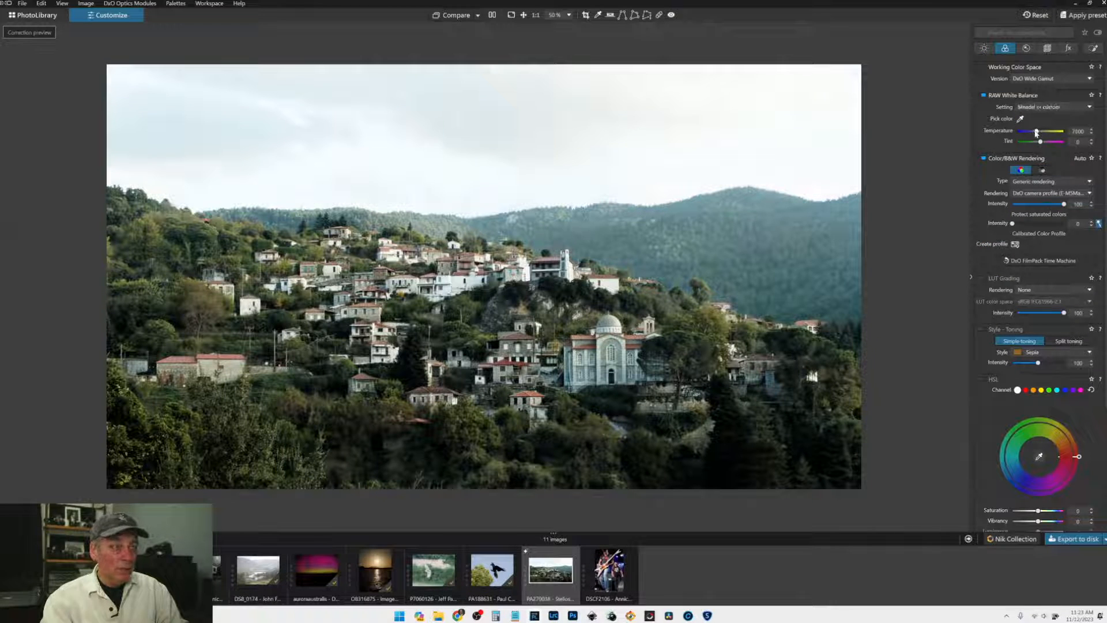
drag(1036, 134, 1038, 132)
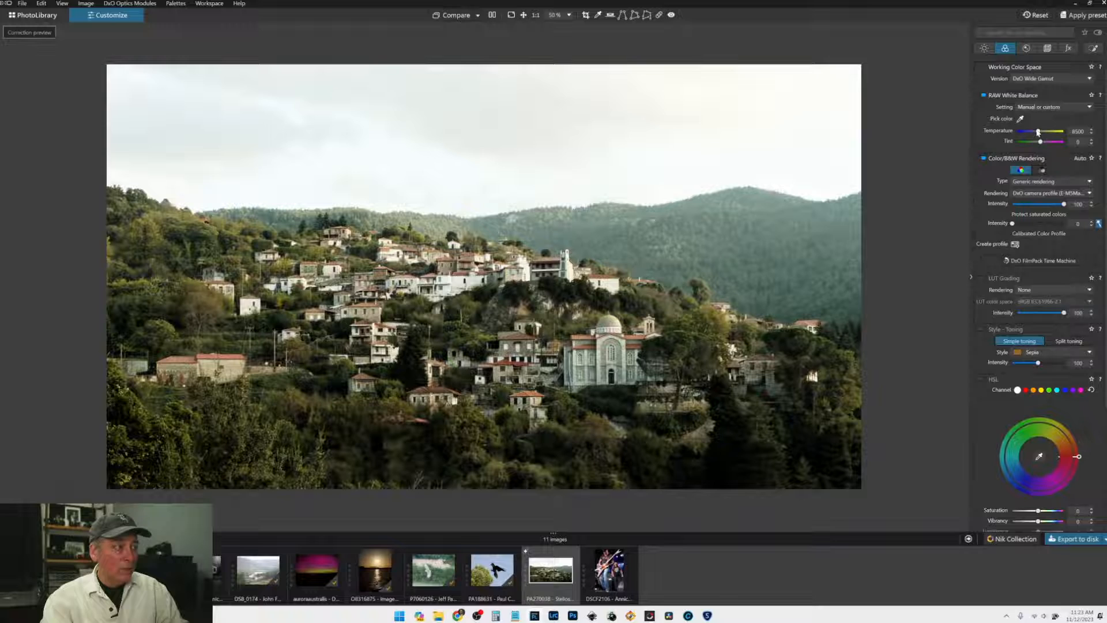
Step: Set the RAW white balance by sampling the church's pale stonework just below the dome
click(1020, 119)
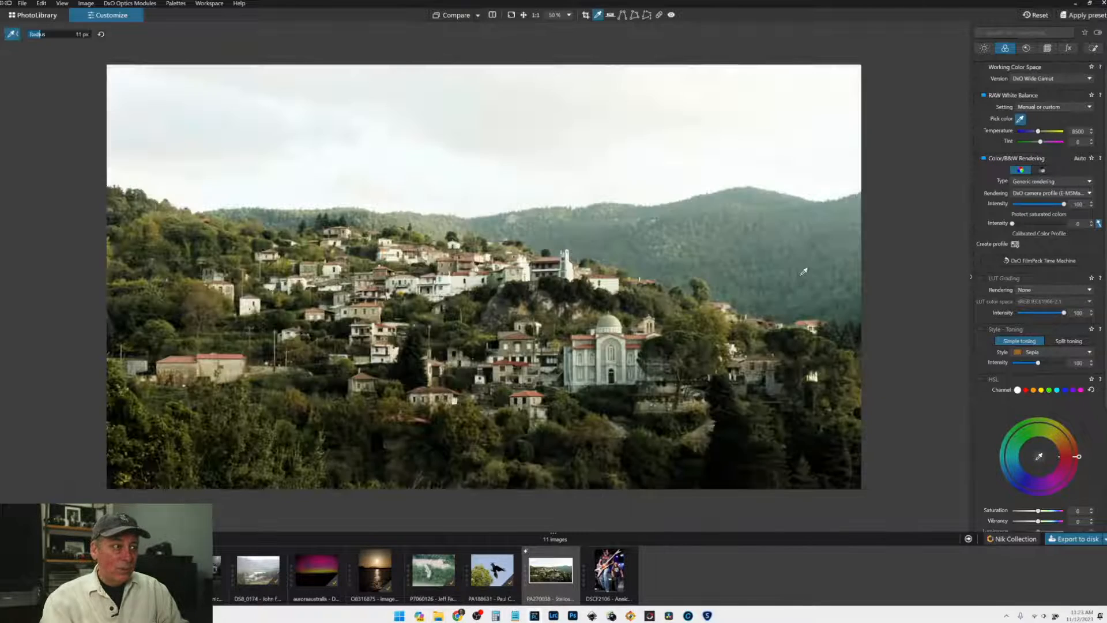
scroll(578, 336, up, 4)
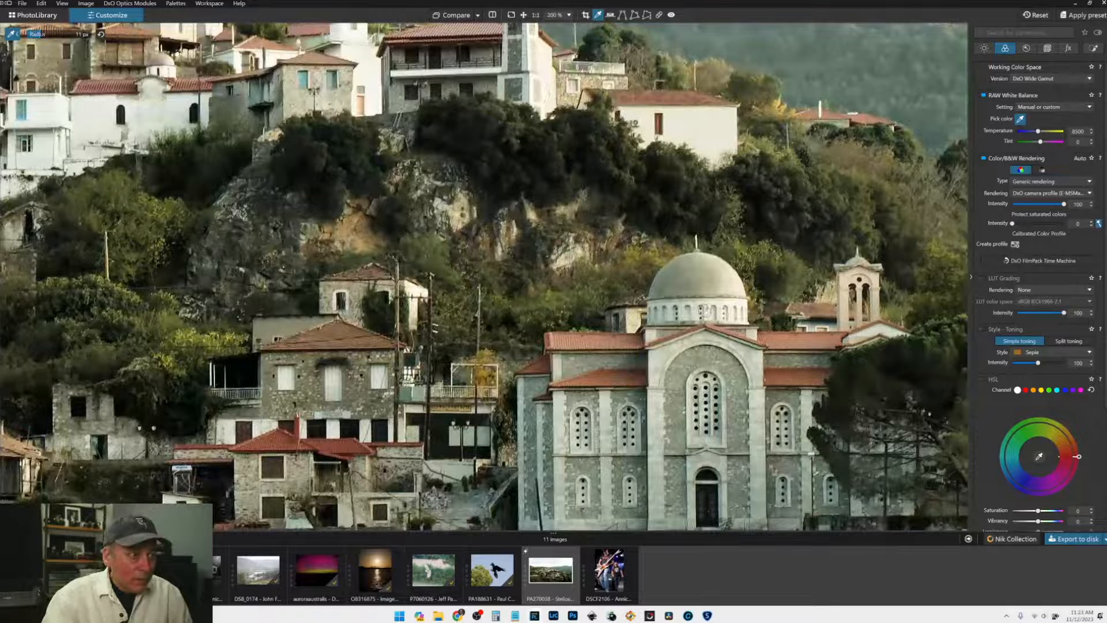
click(693, 307)
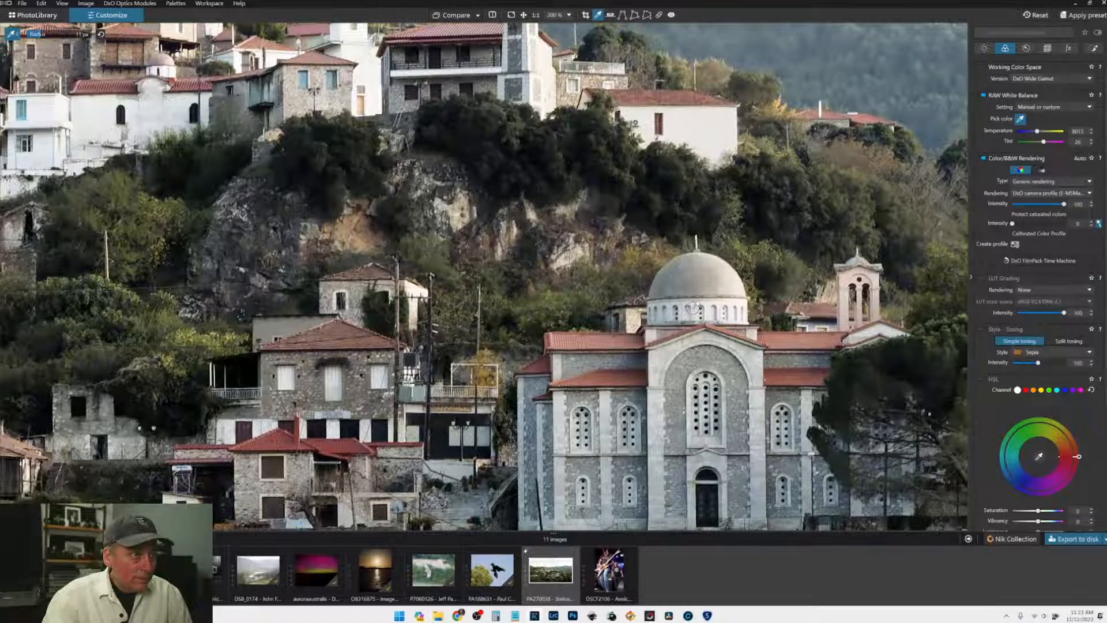
scroll(692, 308, down, 5)
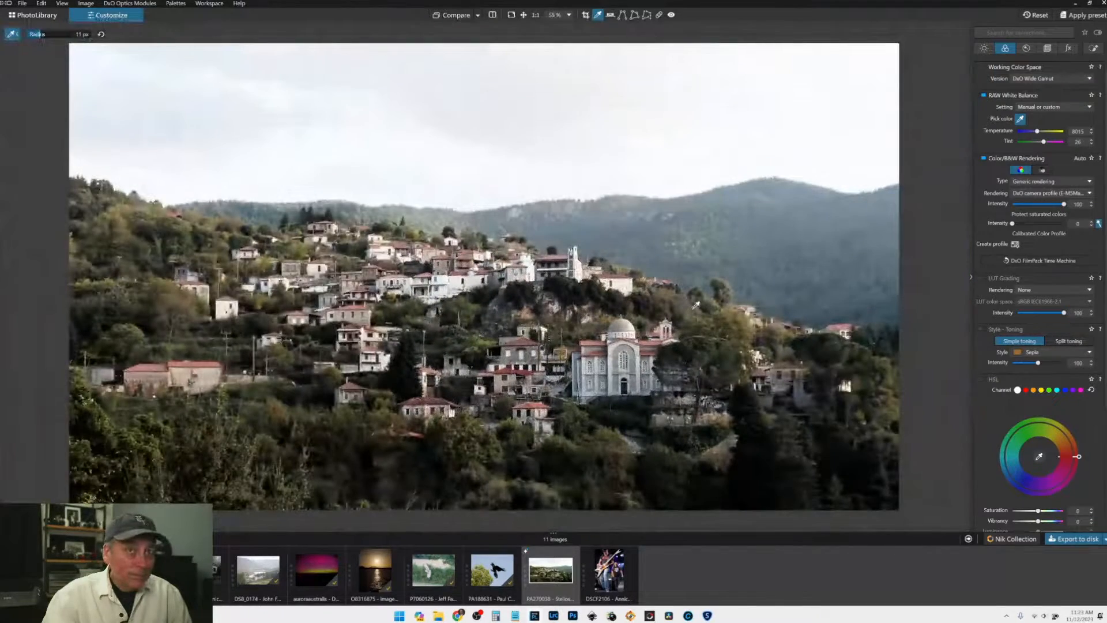
scroll(696, 305, down, 1)
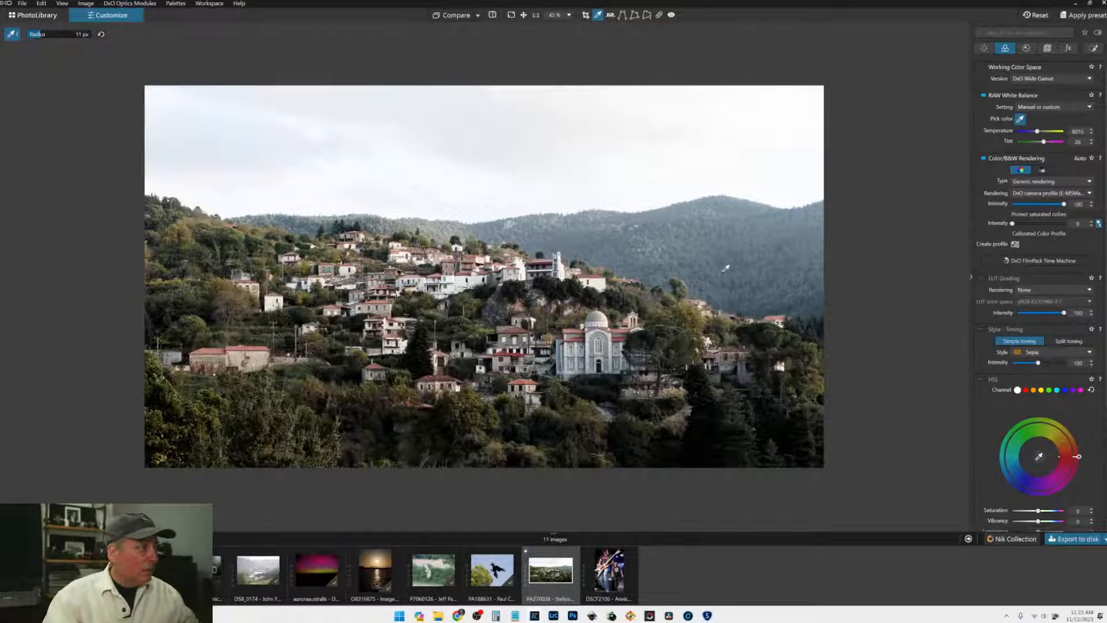
scroll(789, 243, up, 2)
scroll(788, 243, down, 1)
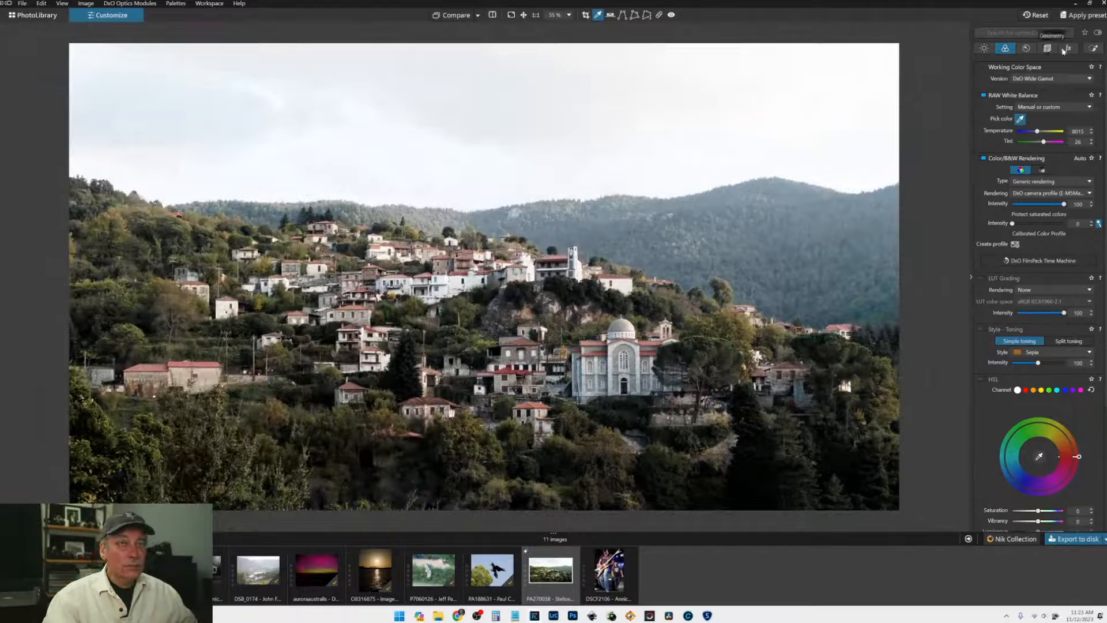
Step: Add a local adjustment control line for the sky, placing it just above the mountain ridge
click(1093, 48)
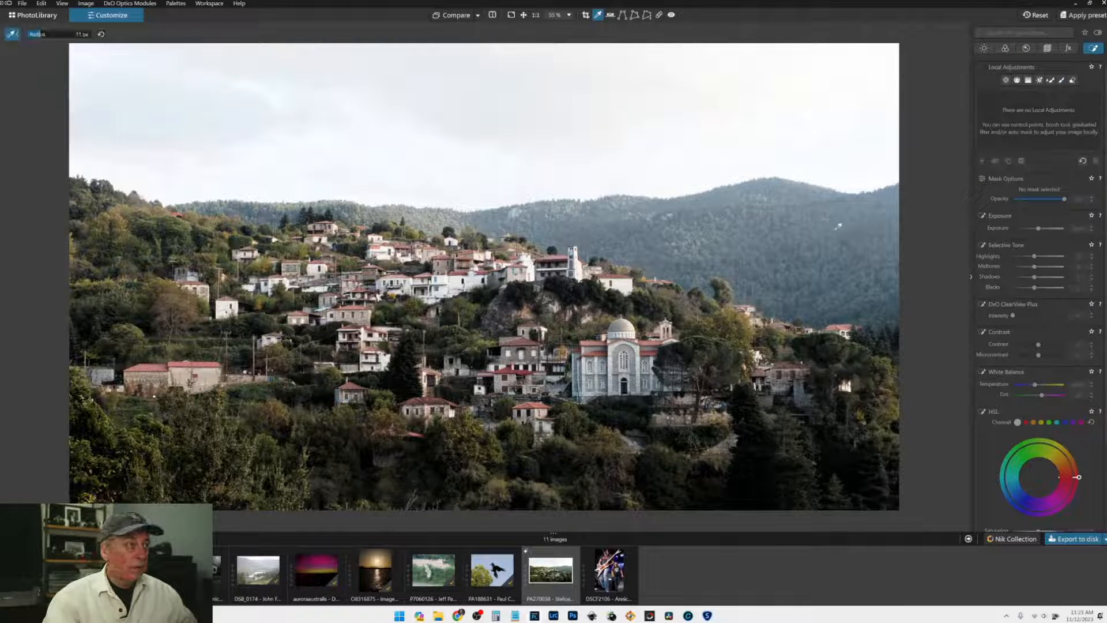
key(ctrl+minus)
click(1016, 80)
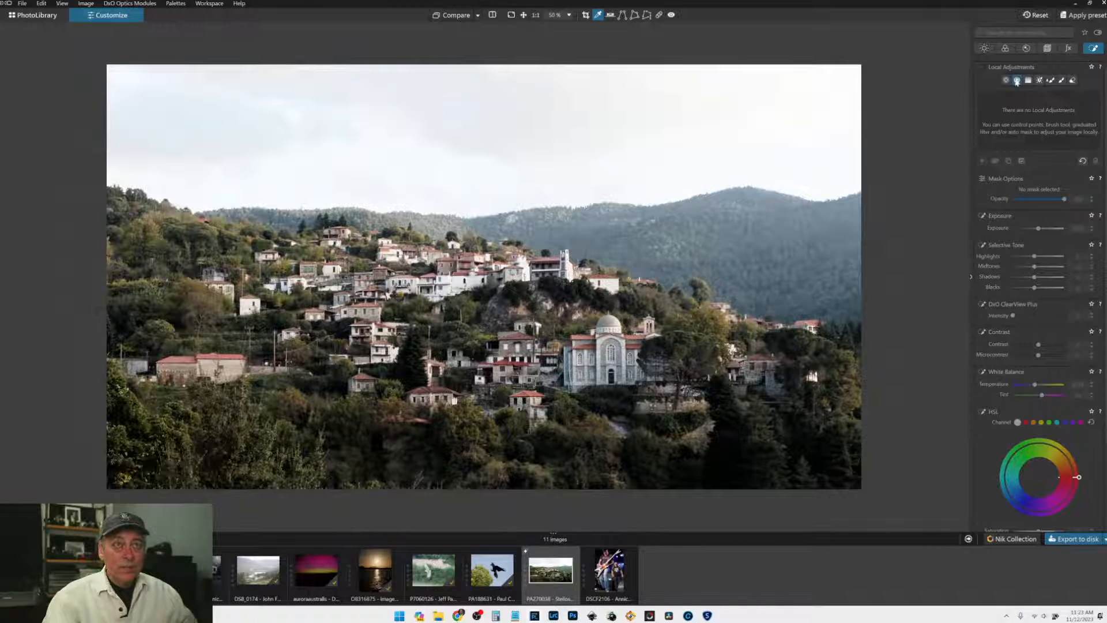
drag(543, 197, 542, 244)
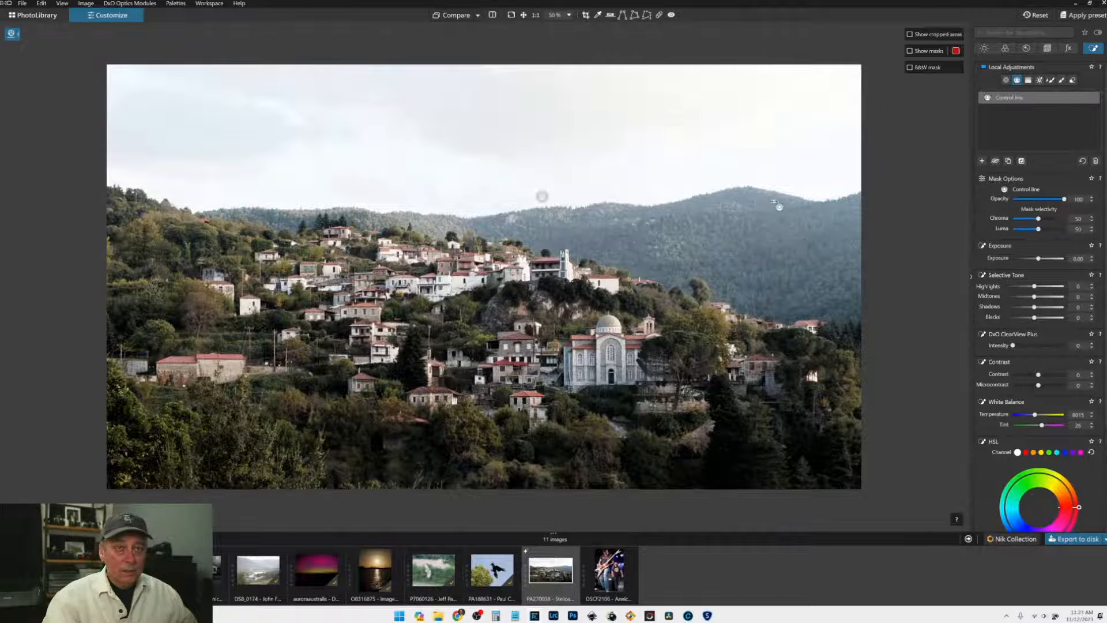
Step: Set the sky control line's ClearView Plus intensity to 52 and its highlights to -80
mouse_move(544, 213)
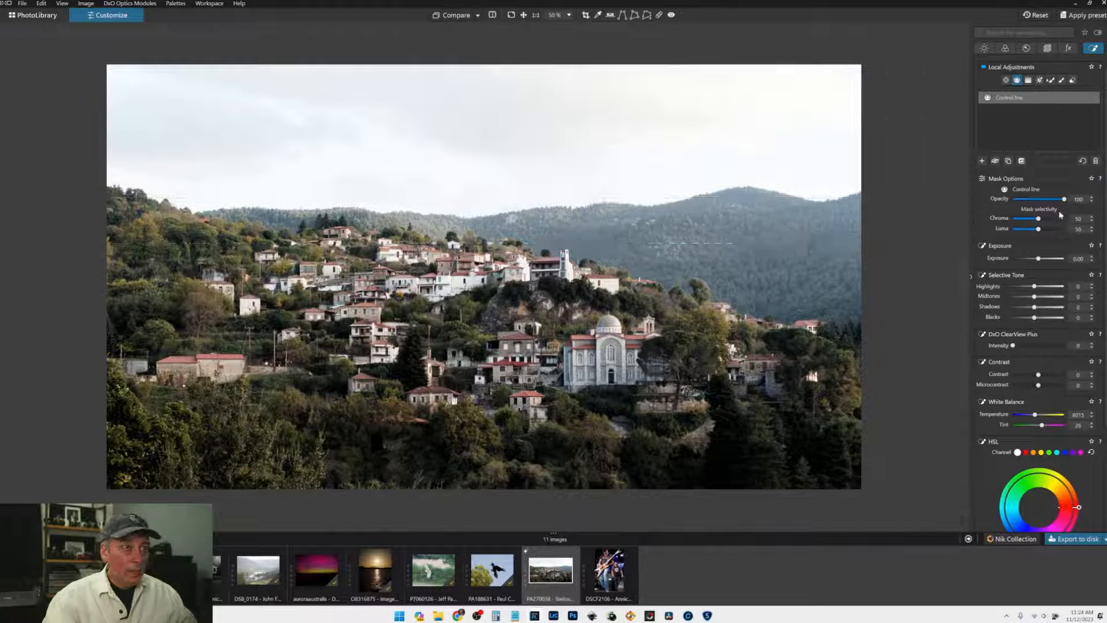
click(1041, 346)
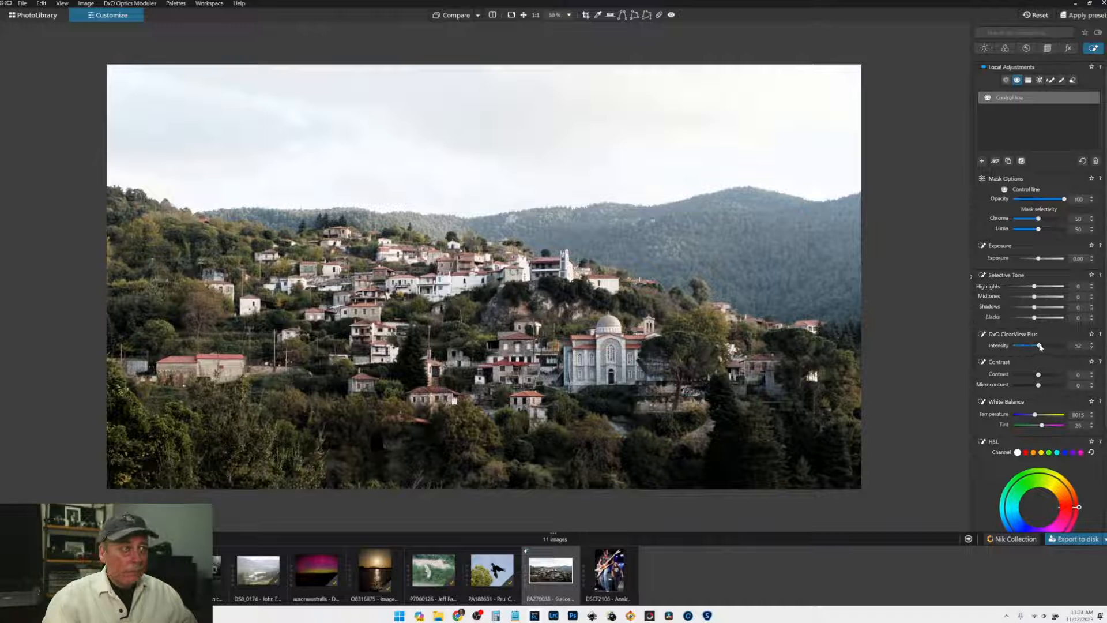
click(1021, 287)
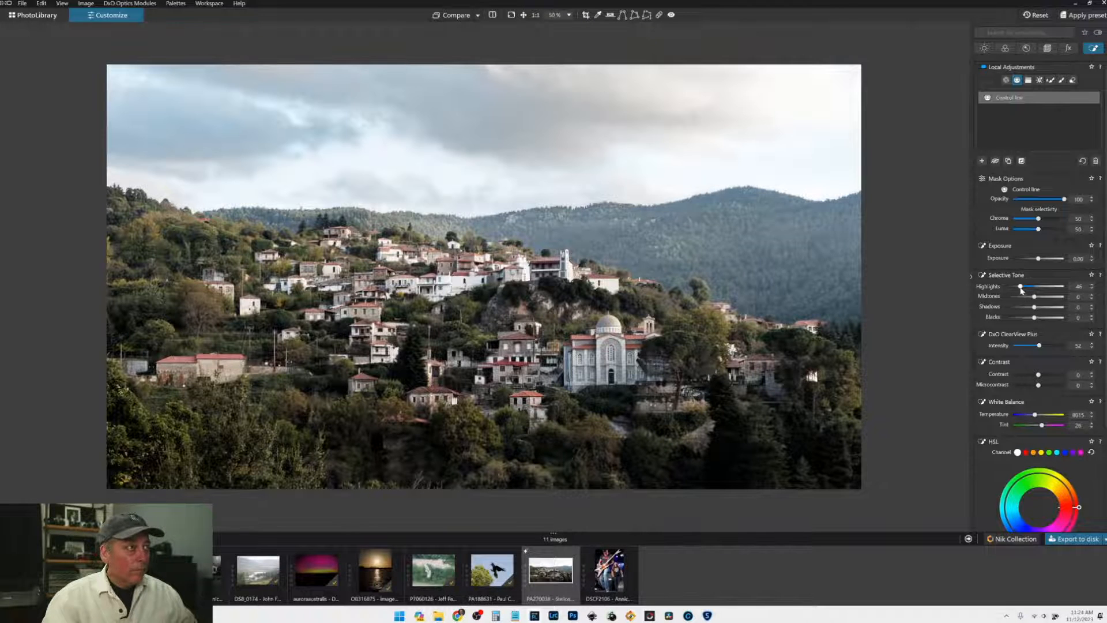
drag(1021, 287, 1009, 290)
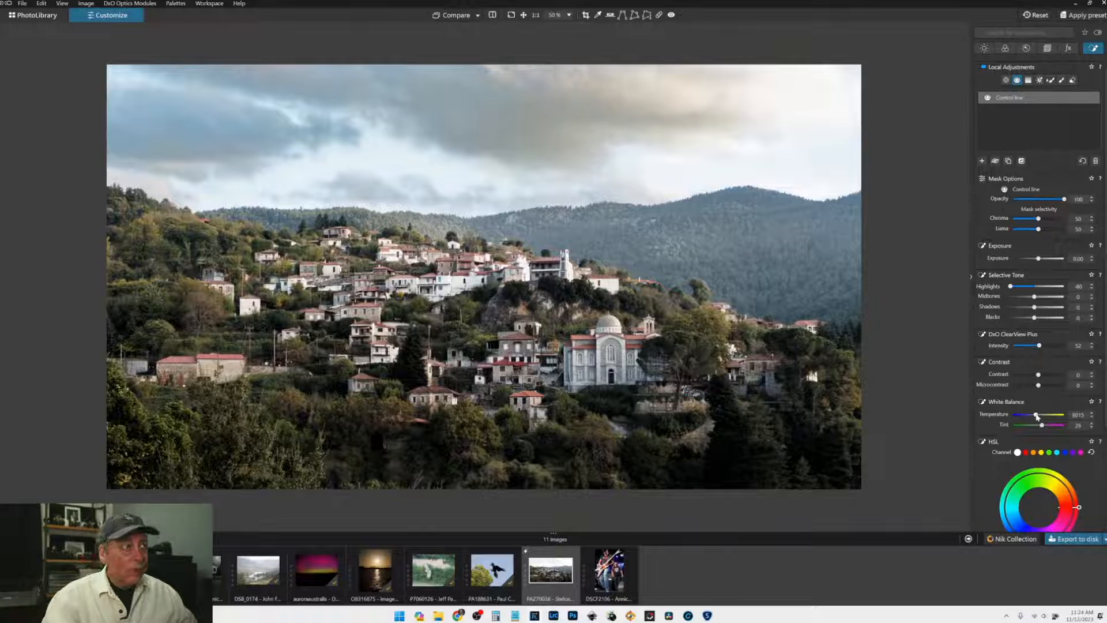
Step: Warm the sky control line by setting its white balance temperature to 8415
drag(1036, 416, 1037, 416)
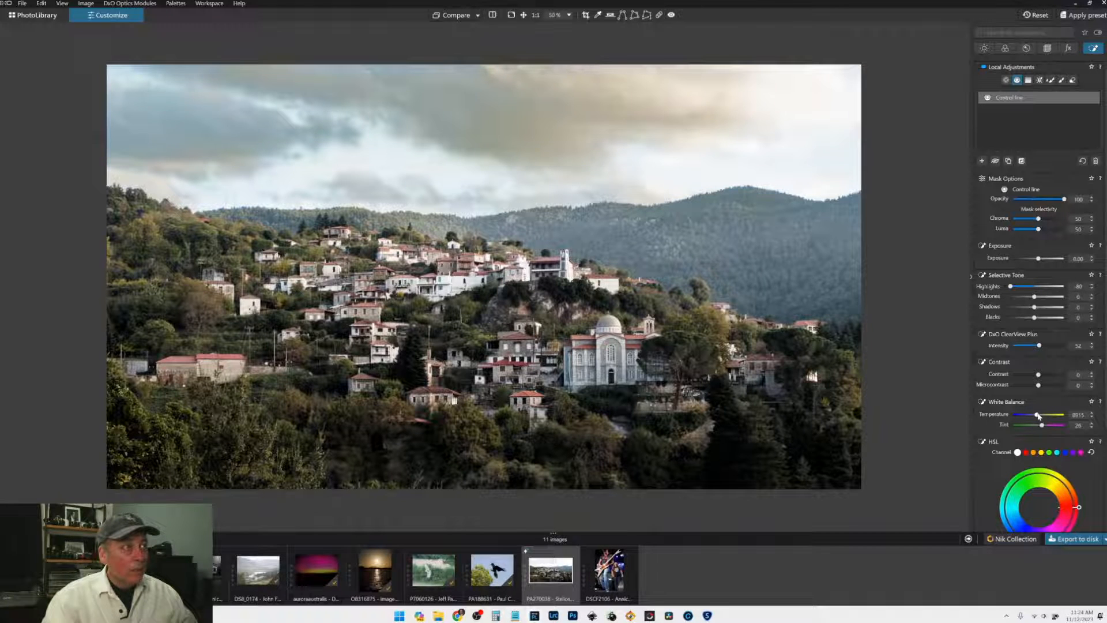
click(1024, 416)
mouse_move(778, 333)
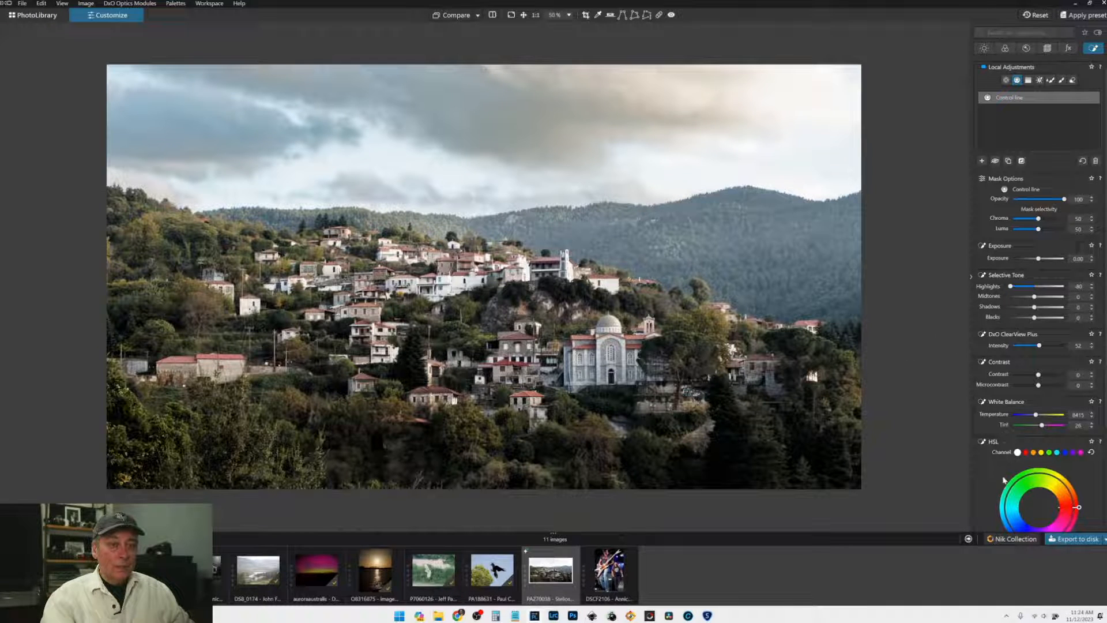
Step: Darken the blues in the sky control line by setting the blue HSL channel's luminance to -66
scroll(1003, 480, down, 2)
click(1064, 391)
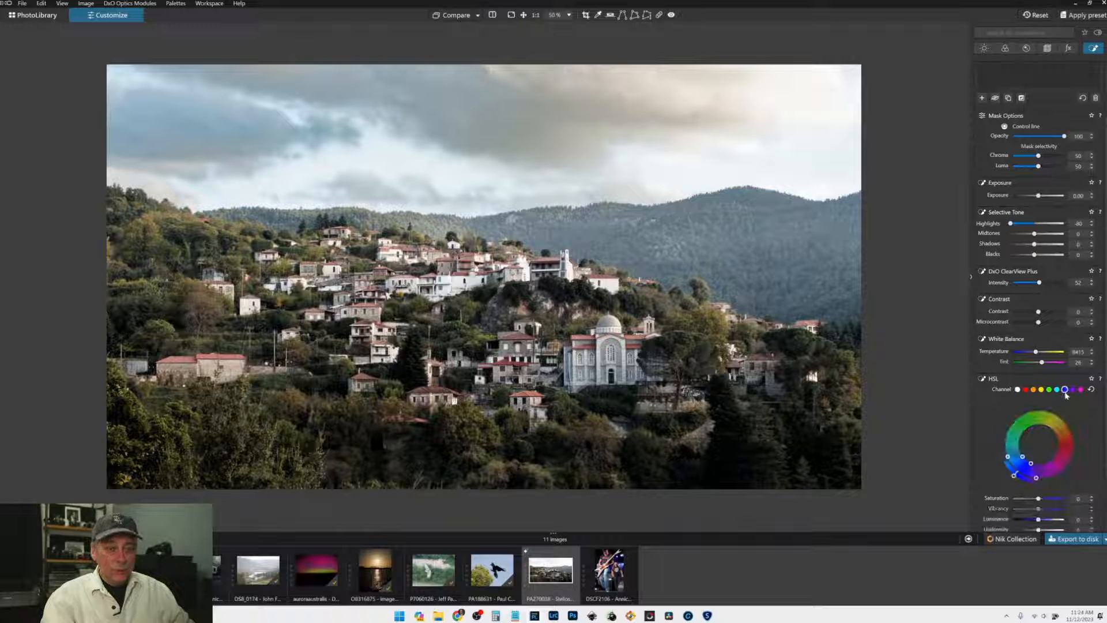
scroll(1002, 441, down, 2)
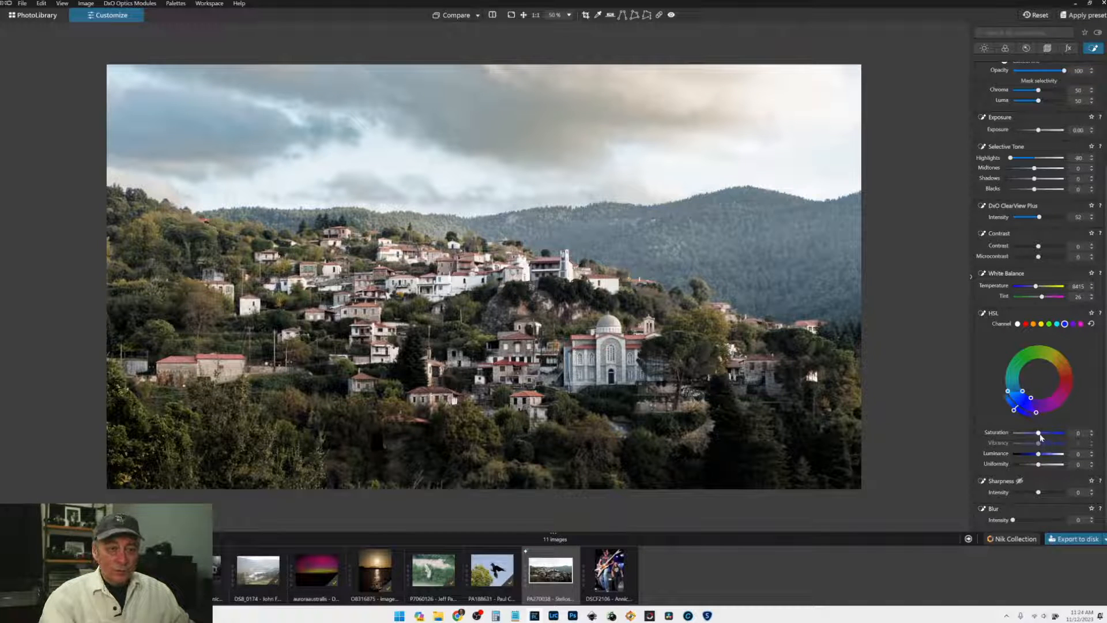
mouse_move(1040, 435)
mouse_down()
mouse_move(1060, 435)
mouse_move(1044, 435)
mouse_up()
drag(1038, 454, 1022, 456)
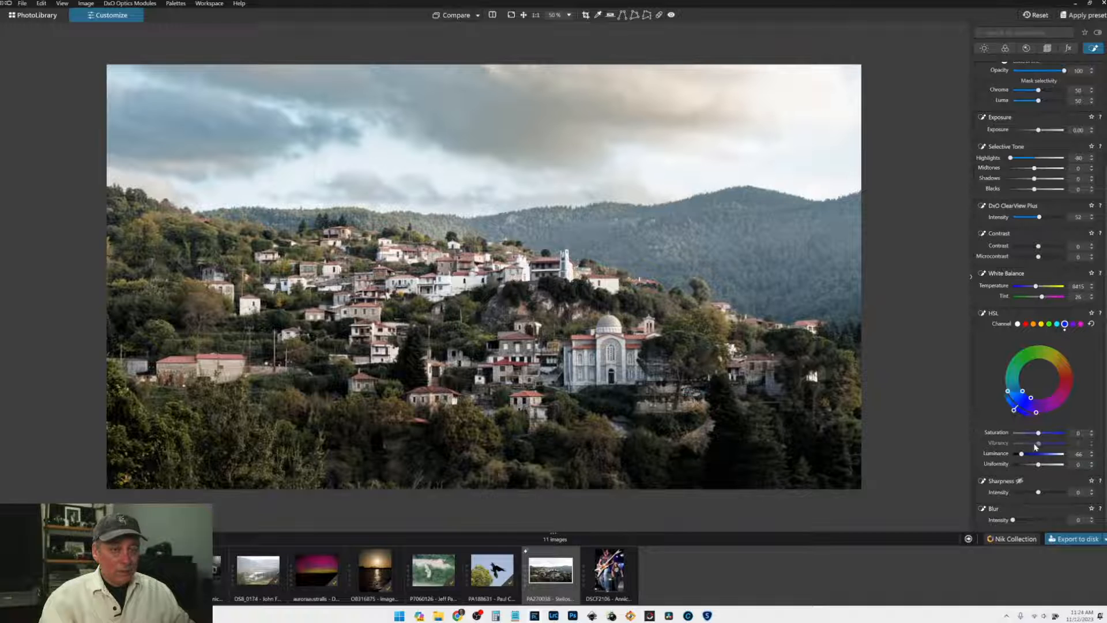
Step: Set the sky mask's cyan saturation to 19 and luminance to -20, and reset the blue channel's saturation to 0
mouse_move(1038, 433)
mouse_down()
mouse_move(1049, 434)
mouse_move(1034, 454)
mouse_up()
click(1056, 324)
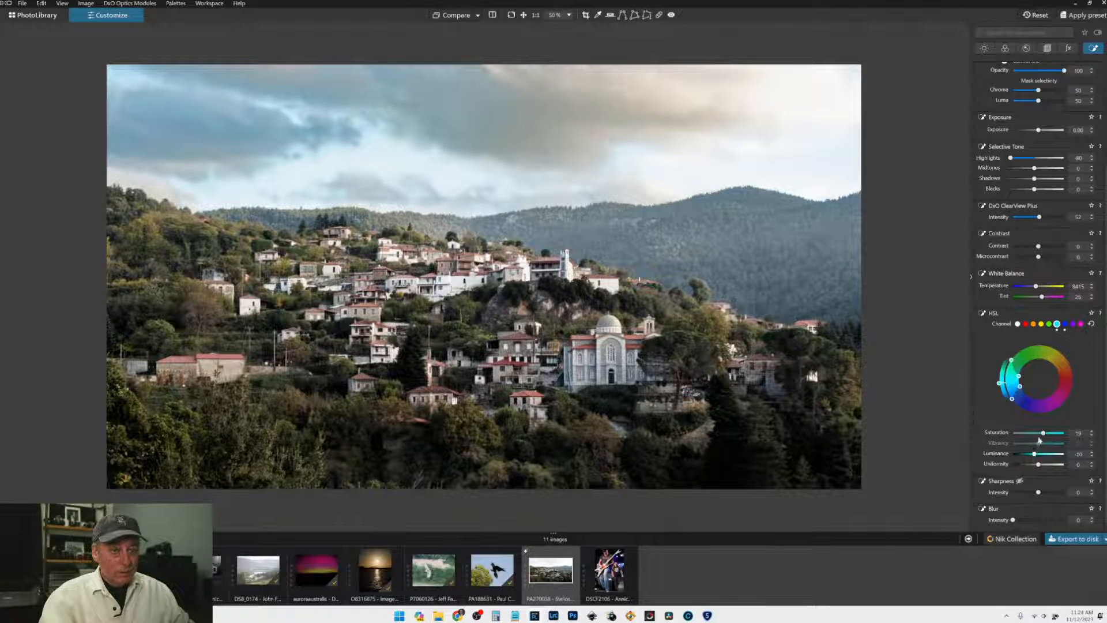
click(1065, 324)
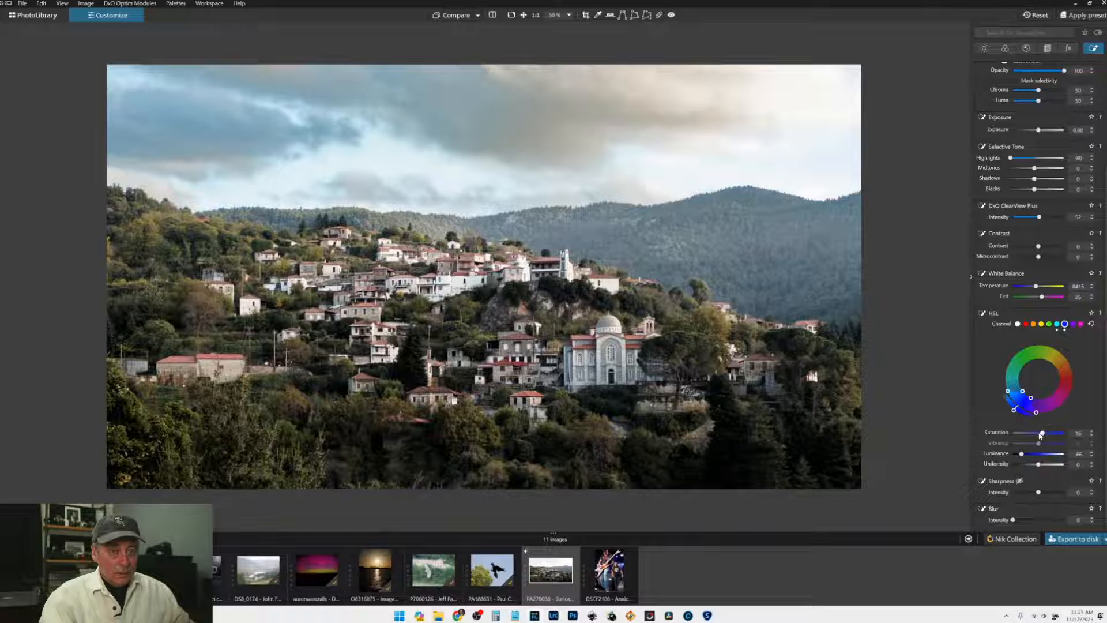
double_click(1042, 436)
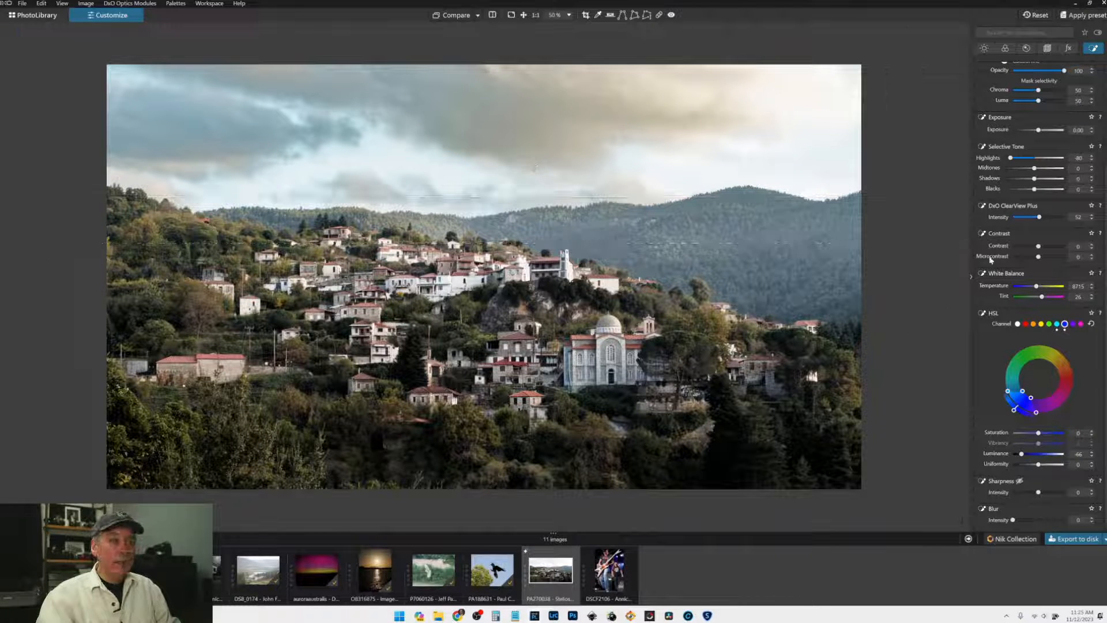
Step: Increase the sky control line's ClearView Plus intensity to 83 and set its microcontrast to 12
drag(1040, 218, 1041, 260)
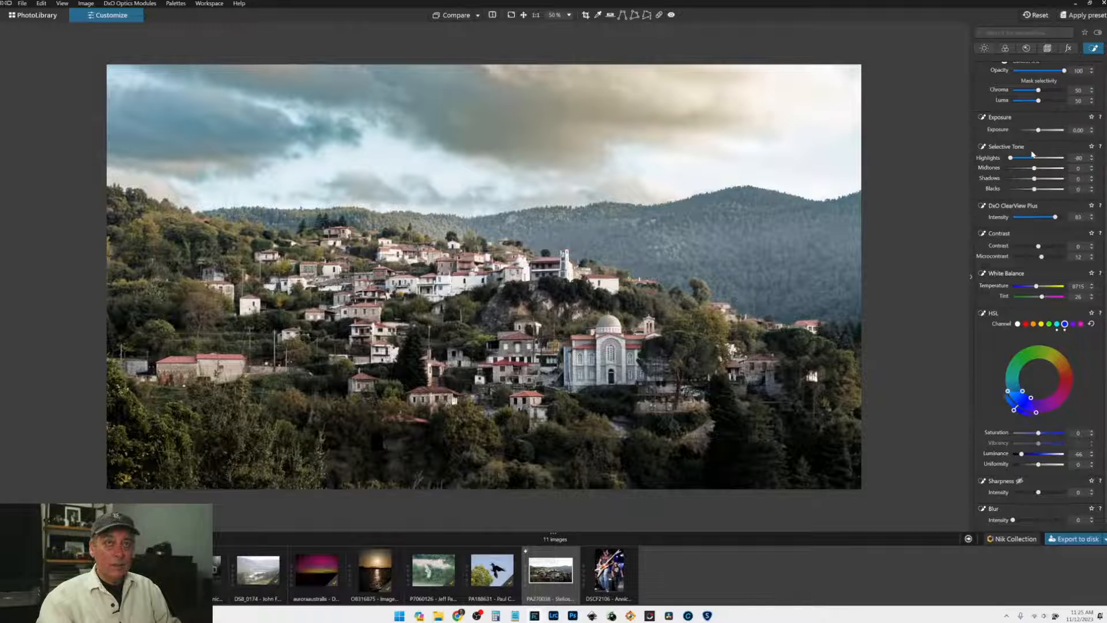
scroll(1032, 156, up, 3)
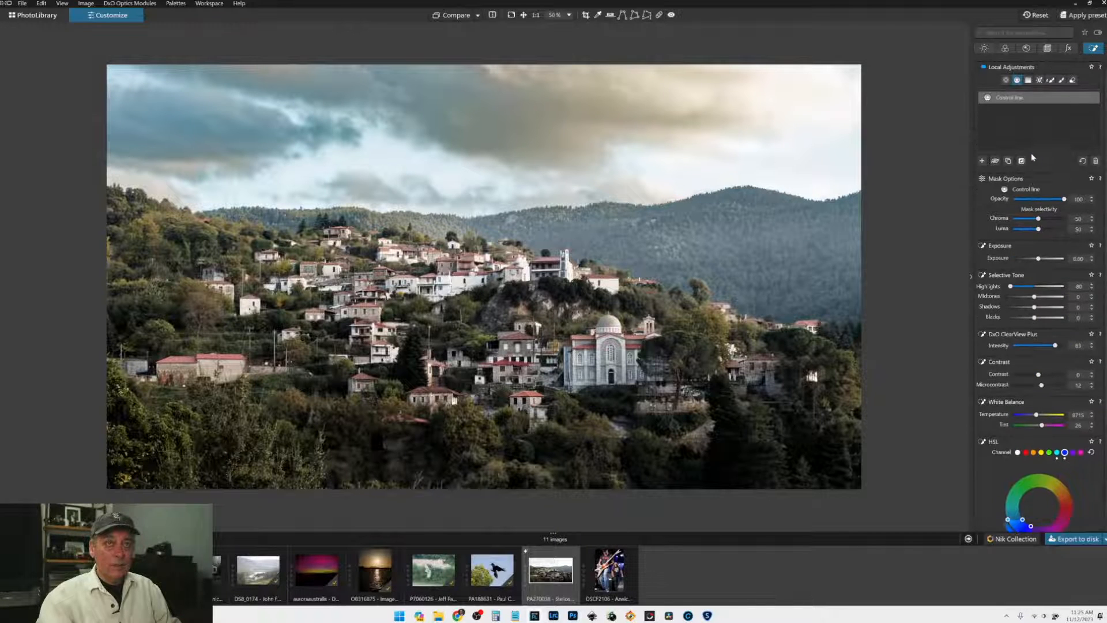
Step: Add a second control line over the foreground trees, sampling the foliage and extending its transition up to the upper houses
click(982, 161)
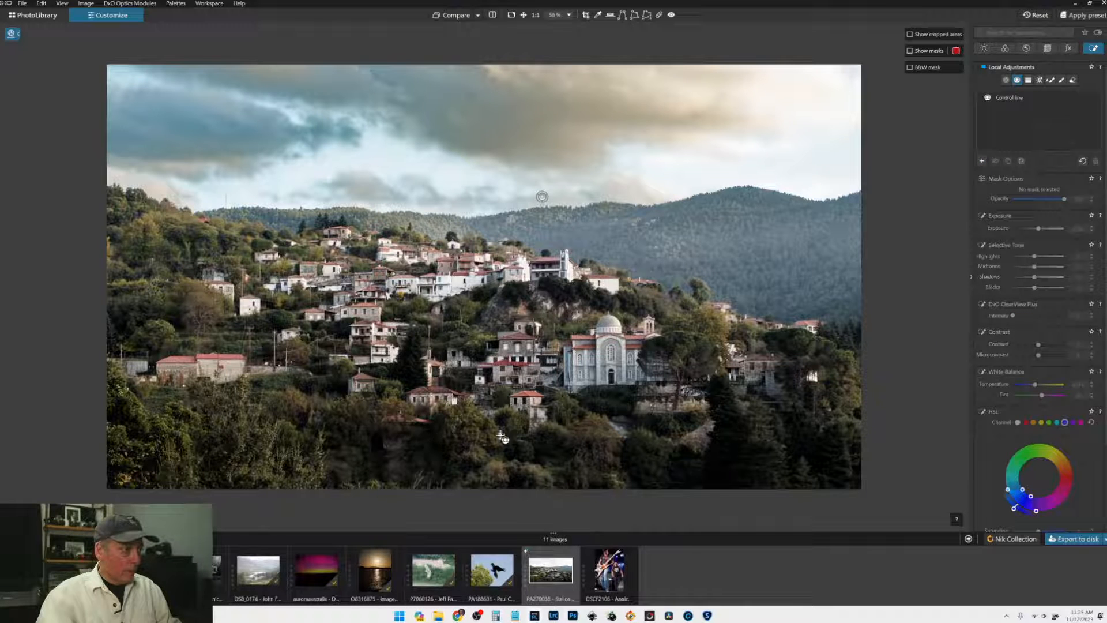
drag(379, 425, 381, 411)
drag(422, 282, 386, 240)
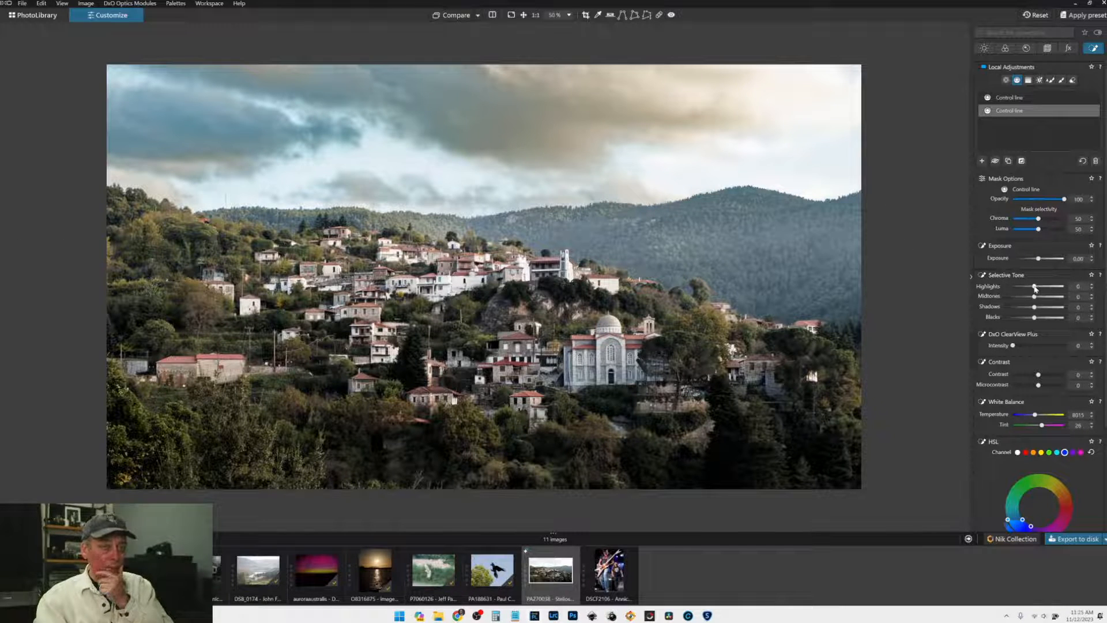
Step: Set the foreground control line's highlights to -25, midtones to 61 and blacks to -7
drag(1034, 286, 1025, 319)
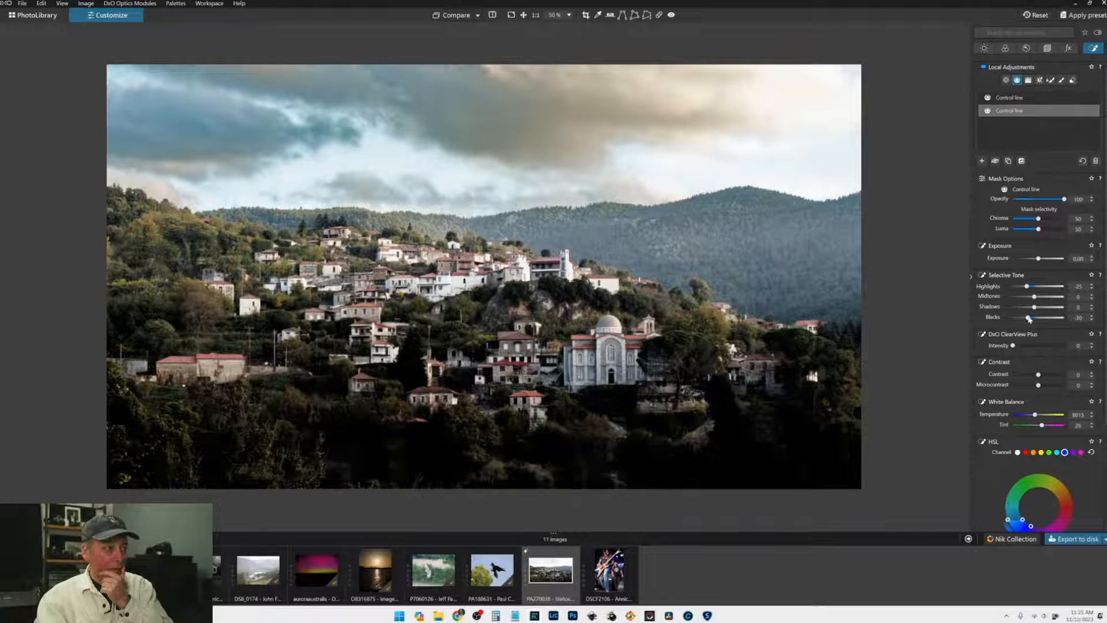
drag(1029, 318, 1053, 298)
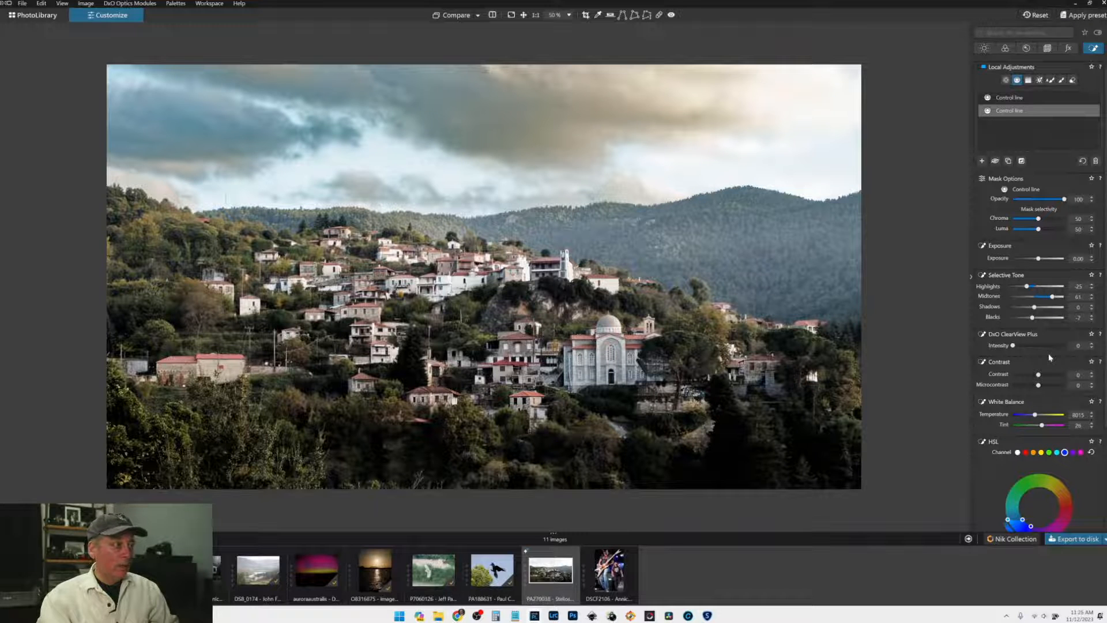
Step: Create a new control point mask on the yellow foreground tree below the village and warm its white balance temperature
click(1015, 113)
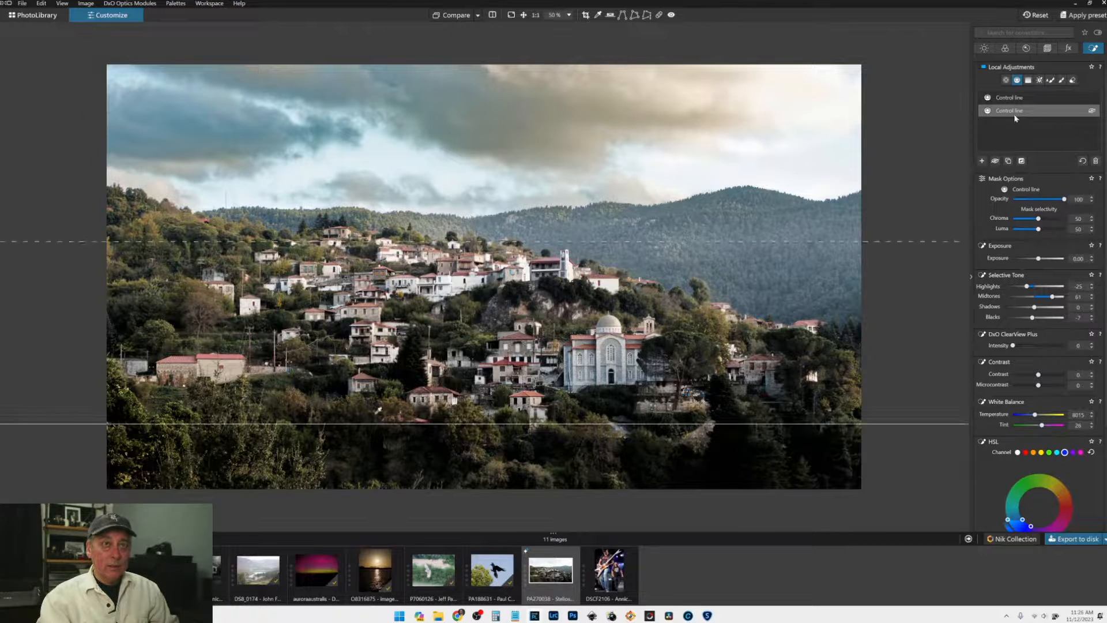
click(983, 162)
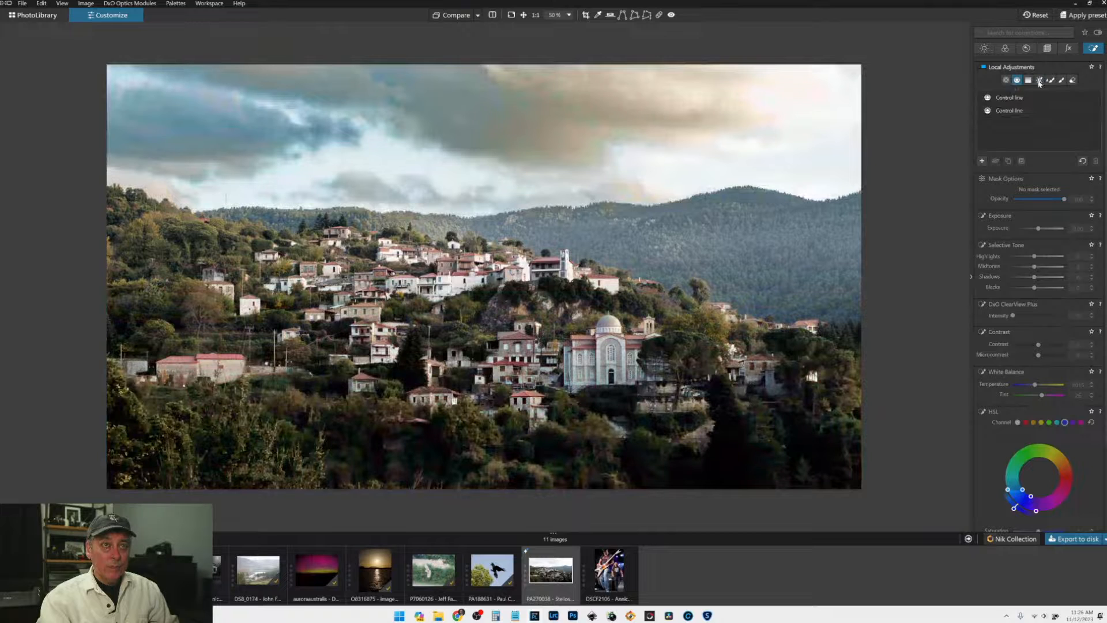
click(1006, 80)
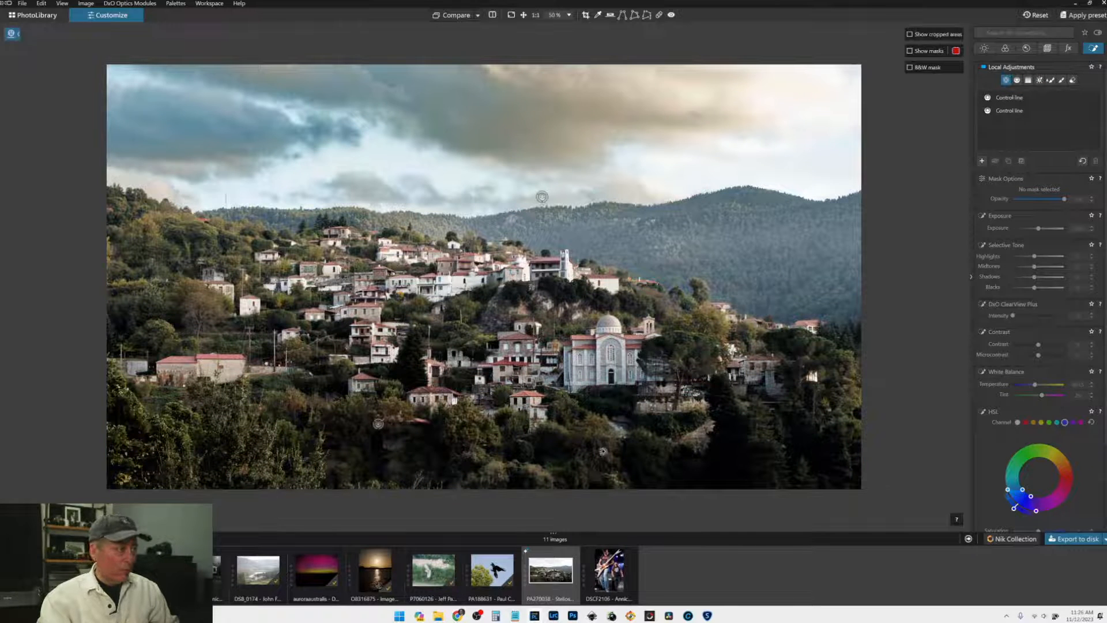
click(479, 427)
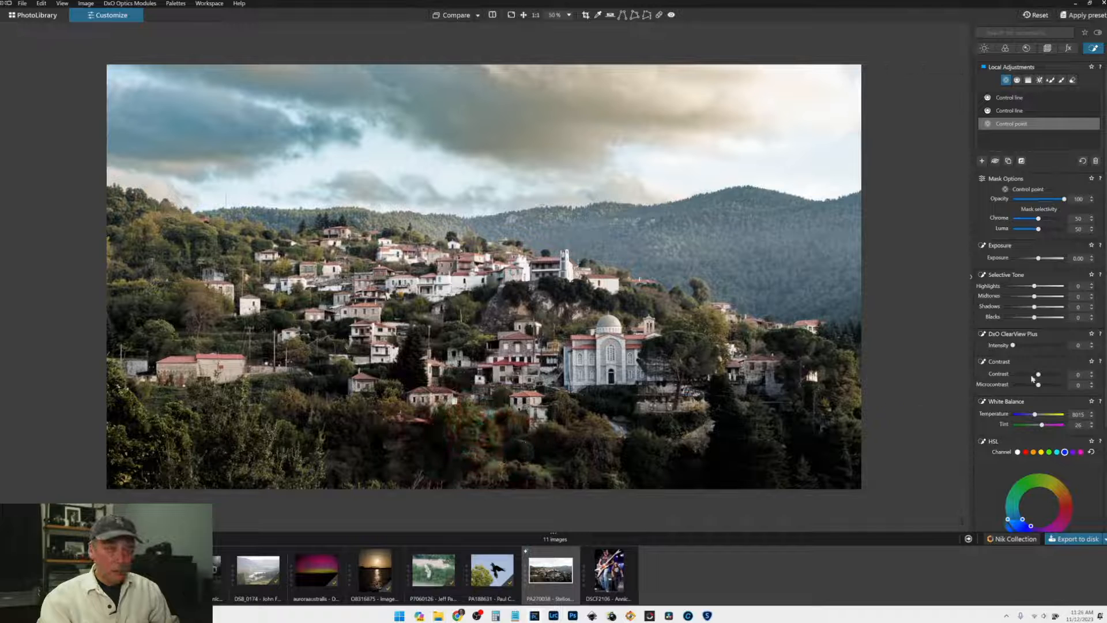
drag(1035, 414, 1042, 425)
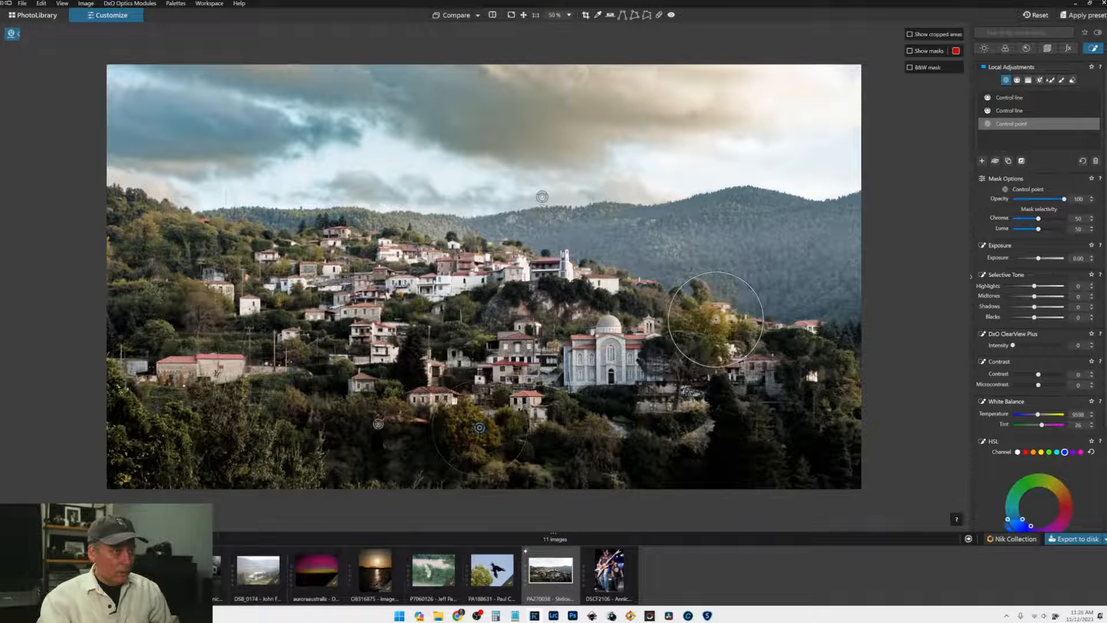
Step: Extend the control point mask with more points on the autumn trees across the foreground and hillside, and finish the masking
click(851, 395)
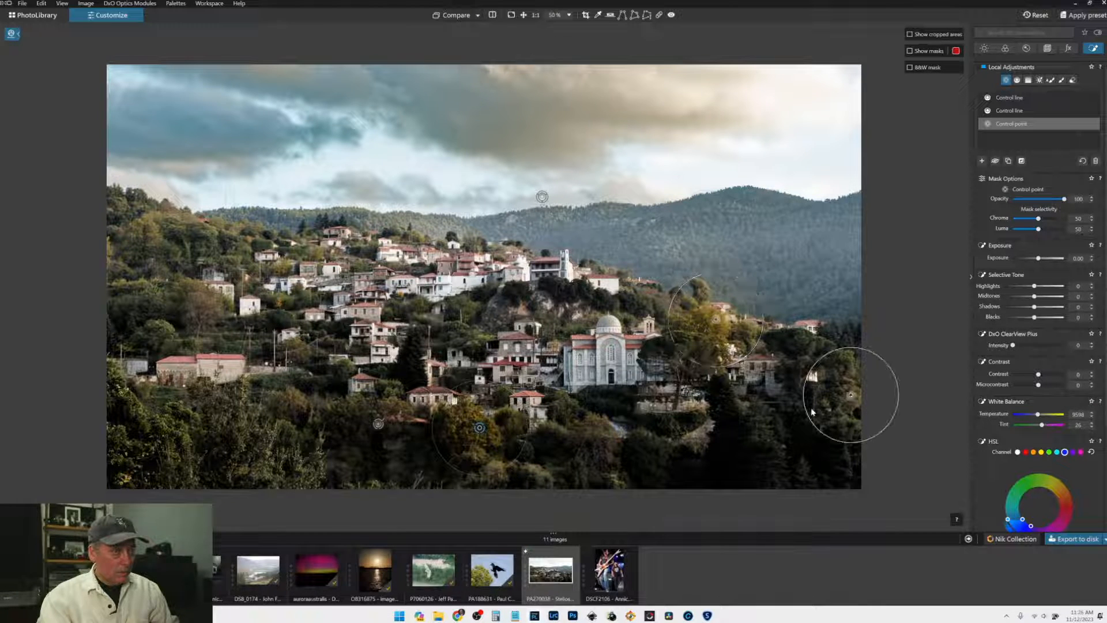
click(524, 476)
click(249, 459)
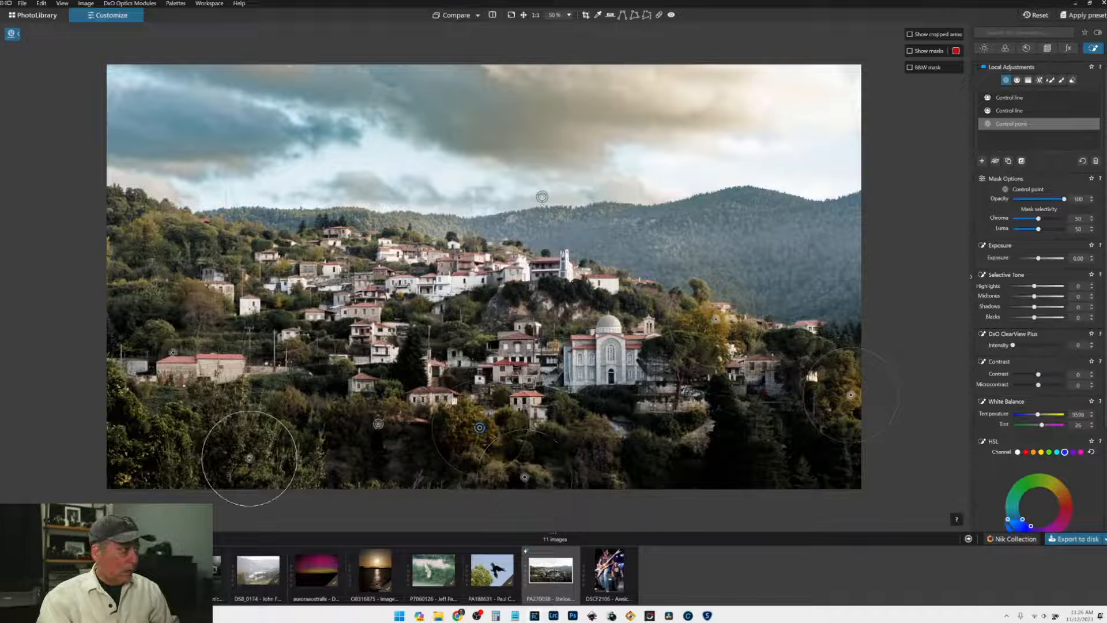
click(147, 229)
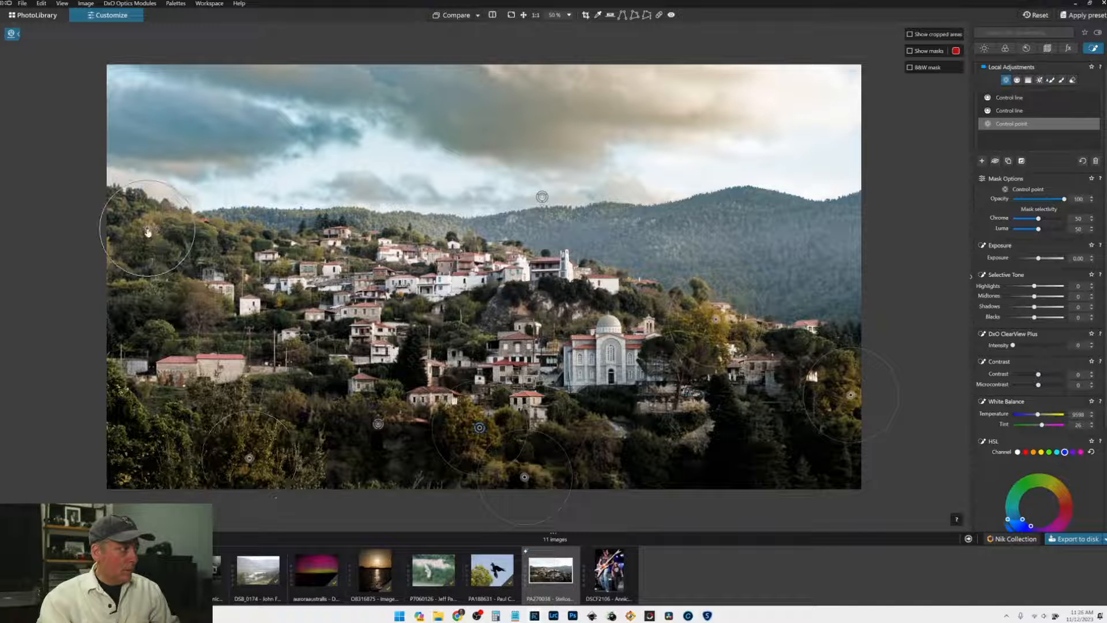
click(230, 232)
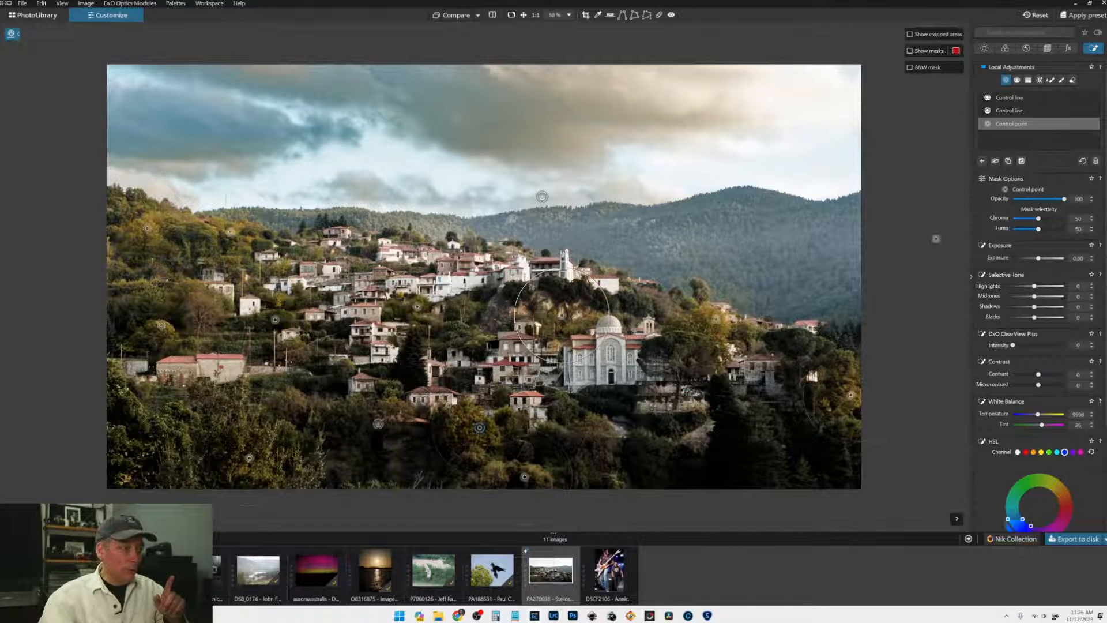
click(1005, 80)
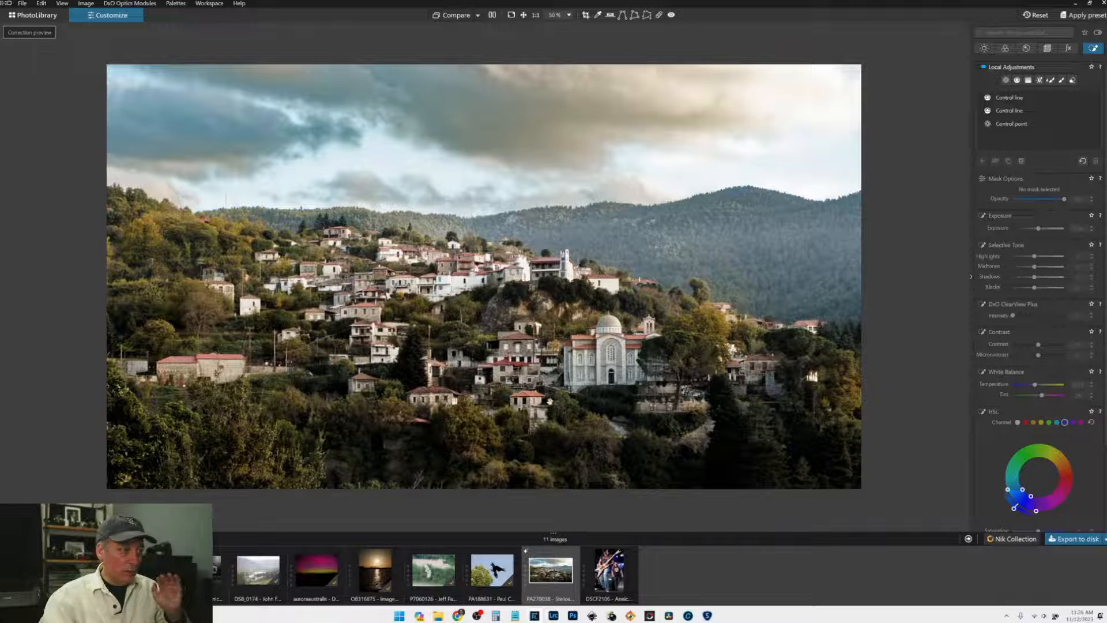
Step: Sample the red roofs for the global HSL adjustment and extend the red channel's hue range toward orange
click(985, 49)
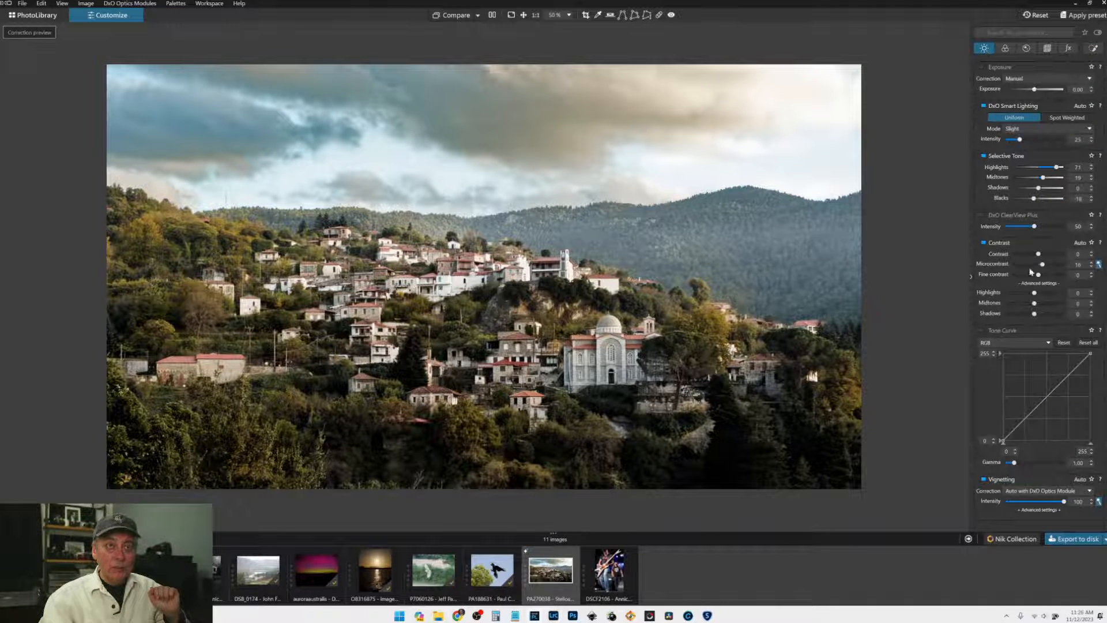
click(1005, 49)
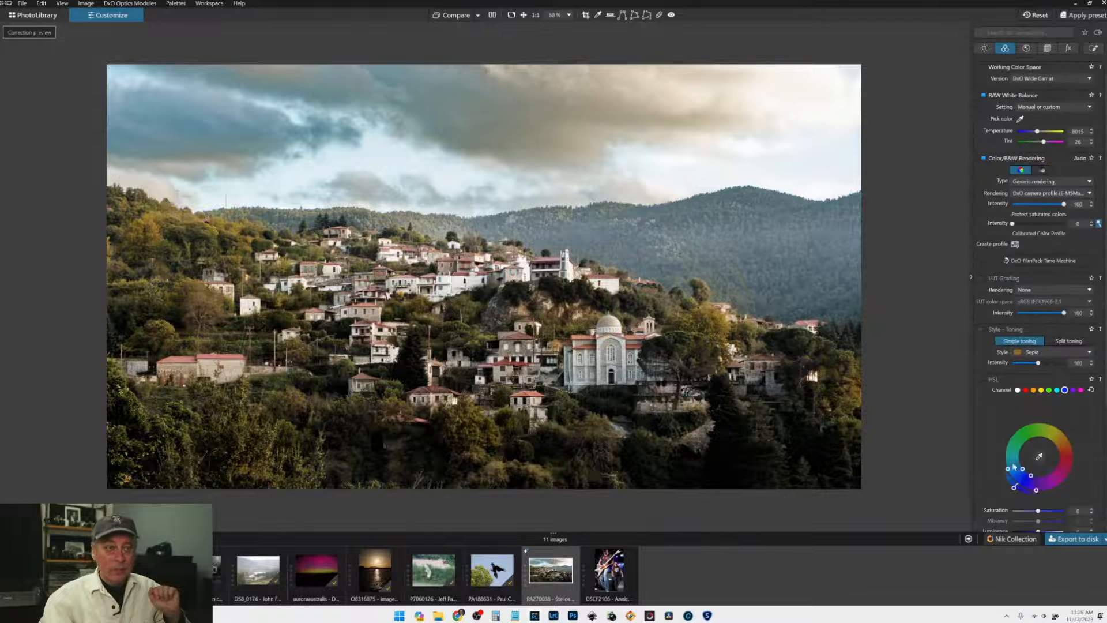
click(1039, 458)
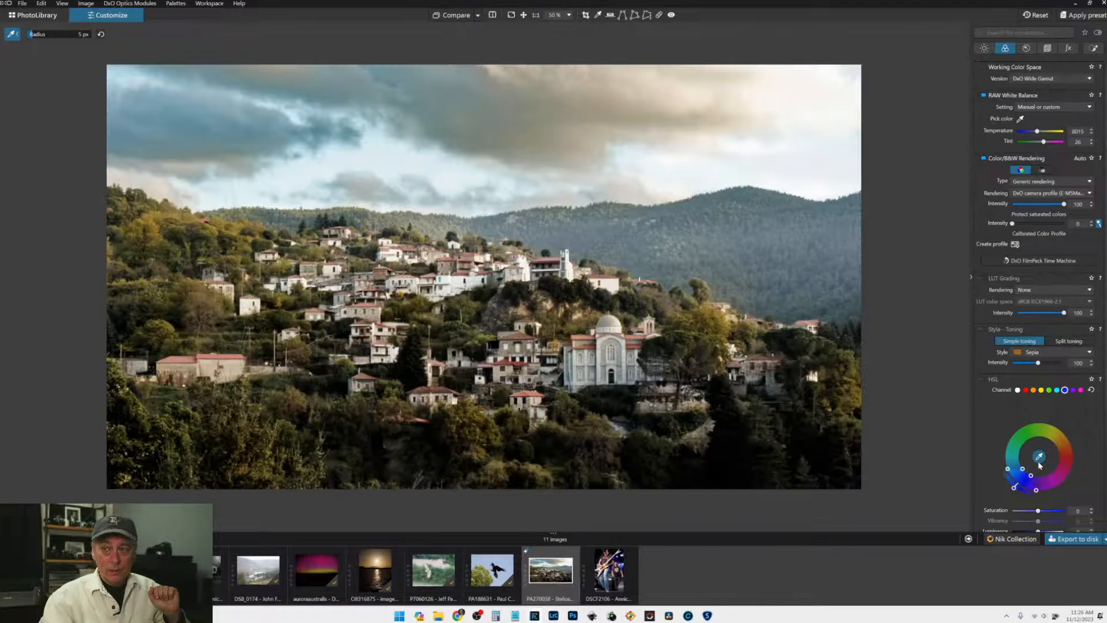
click(582, 334)
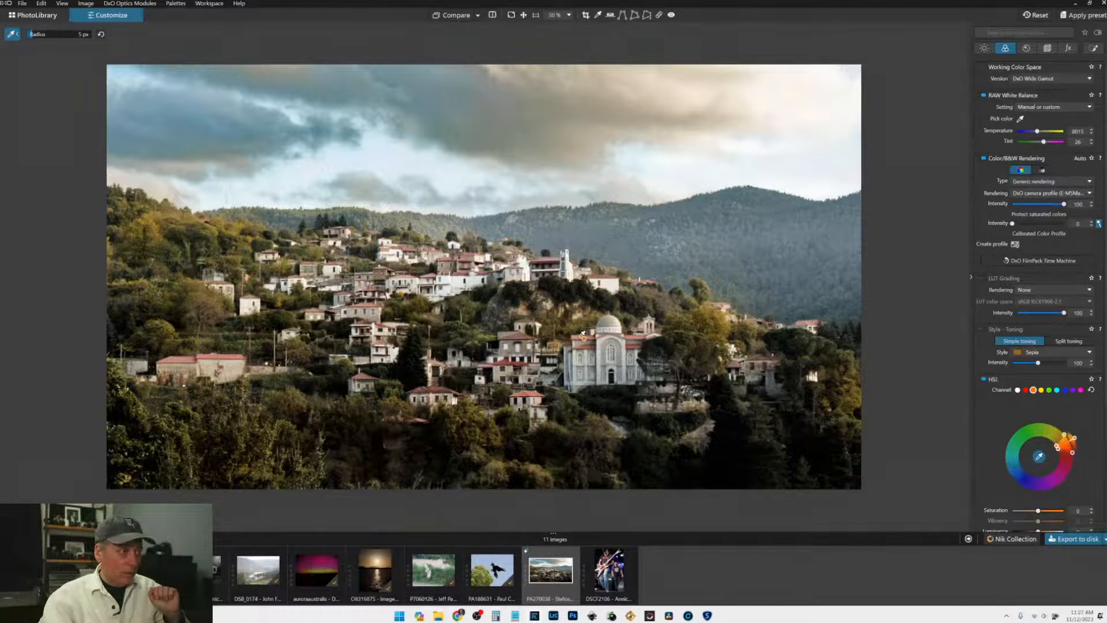
click(588, 344)
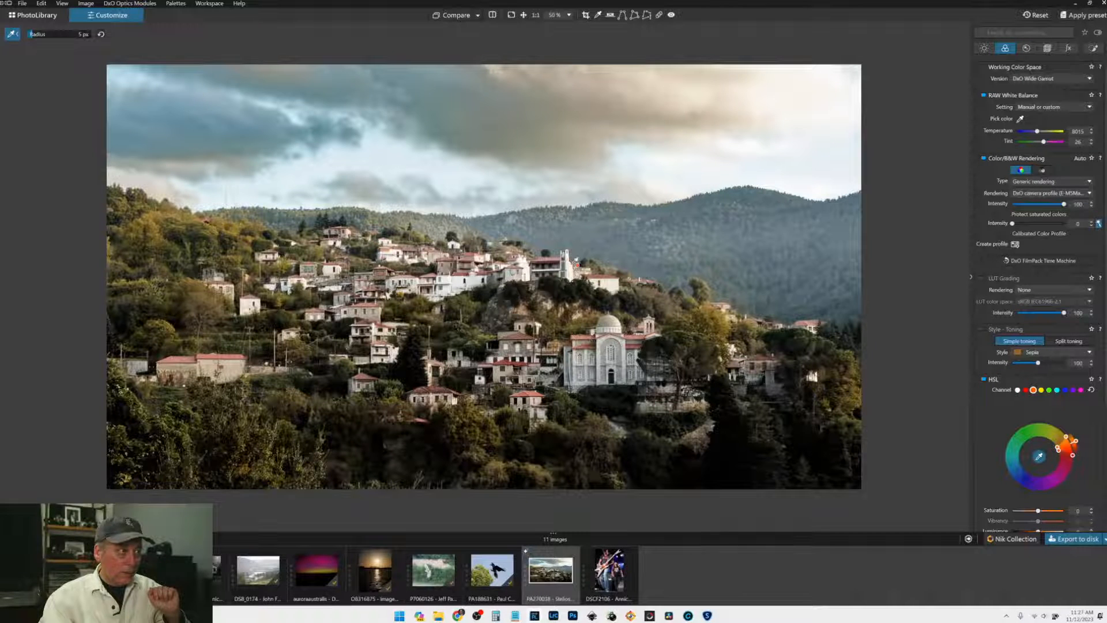
click(550, 260)
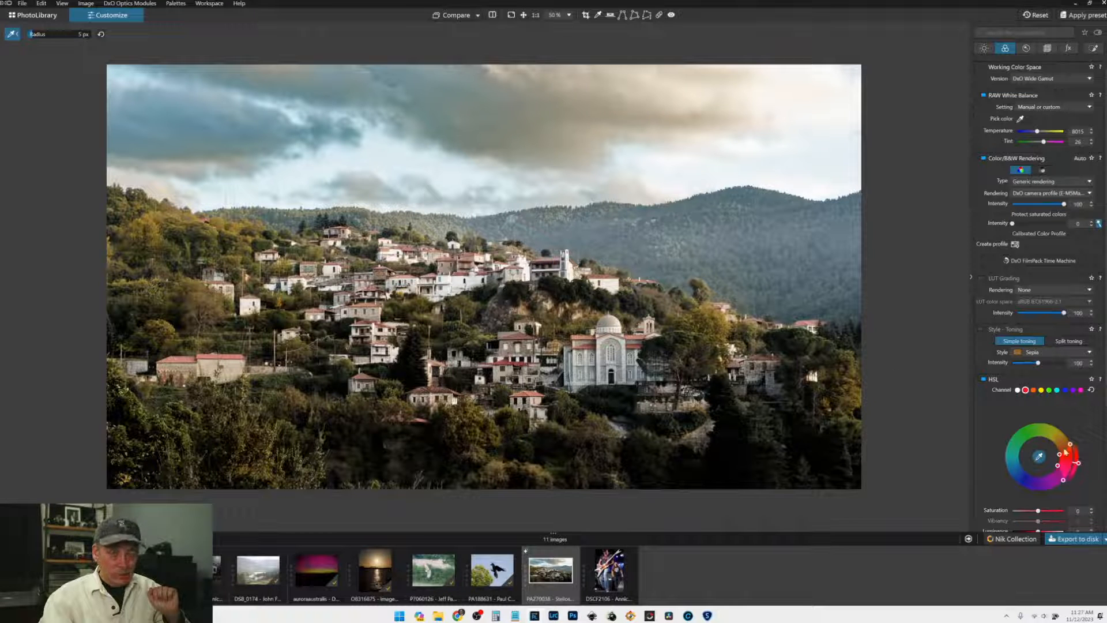
drag(1059, 456, 1056, 446)
scroll(961, 471, down, 1)
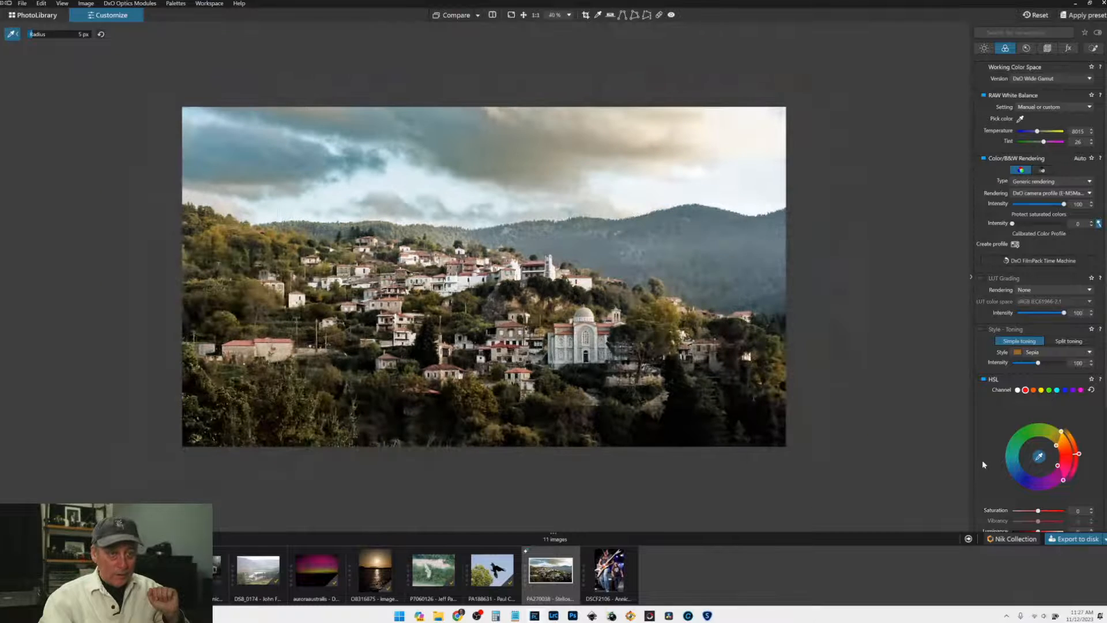
scroll(934, 458, up, 1)
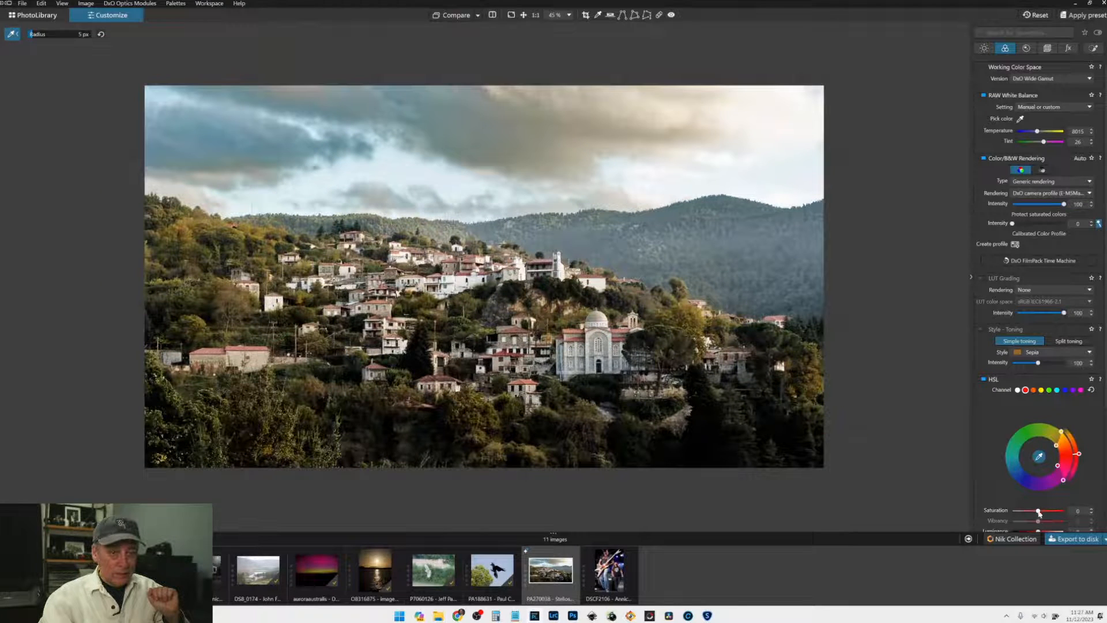
Step: Set the red channel's saturation to 50 and its luminance to 14
drag(1041, 513, 1049, 514)
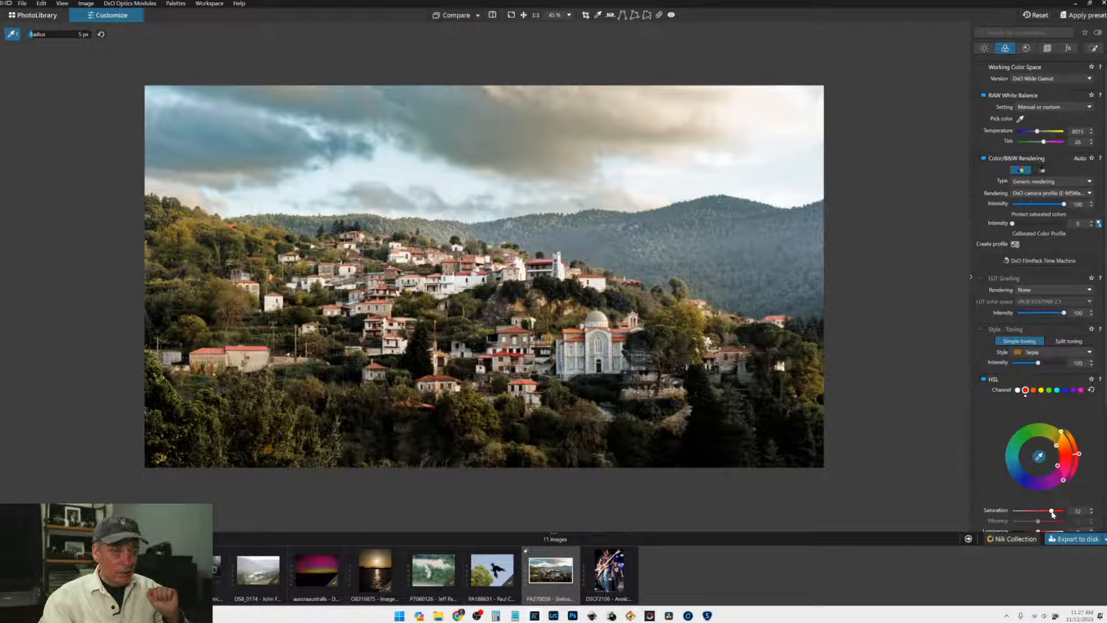
scroll(982, 484, down, 1)
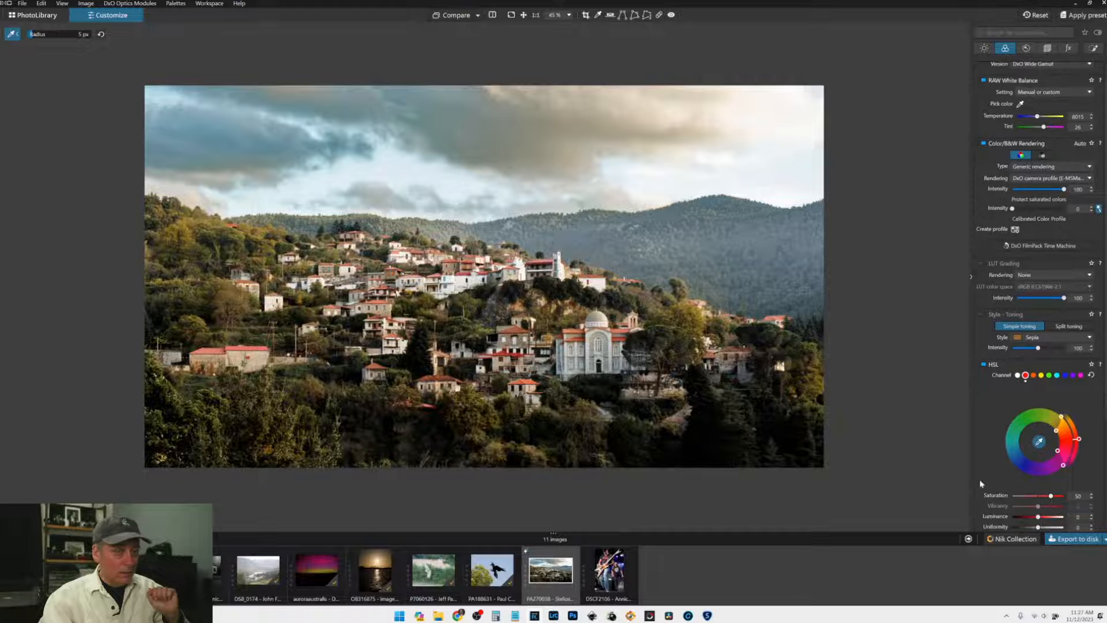
scroll(977, 475, down, 1)
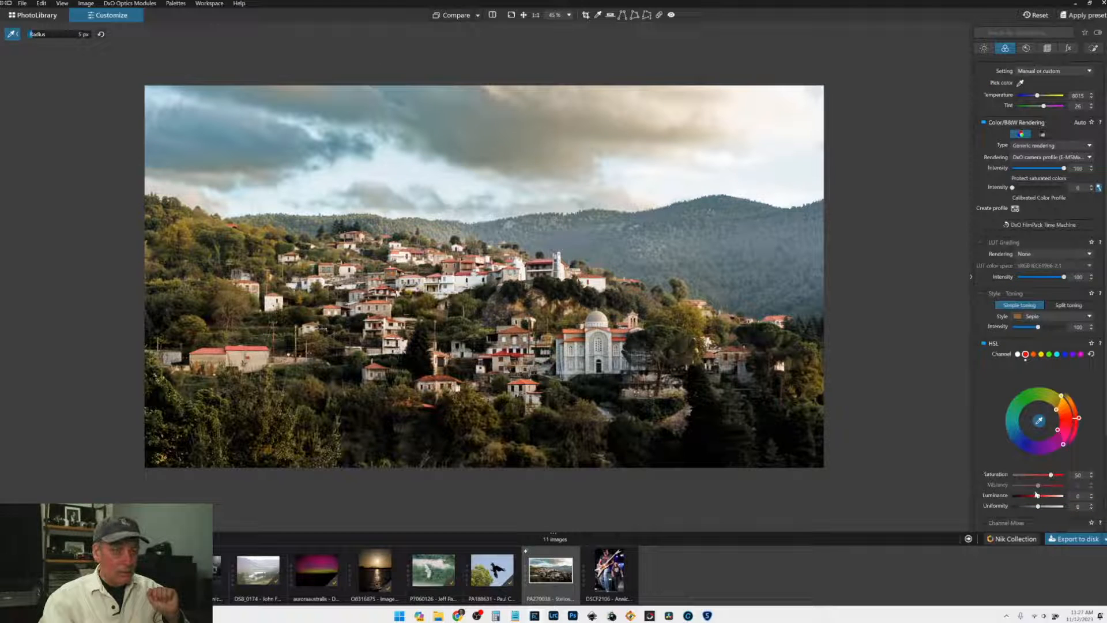
mouse_move(1038, 497)
mouse_down()
mouse_move(1052, 500)
mouse_move(1022, 499)
mouse_up()
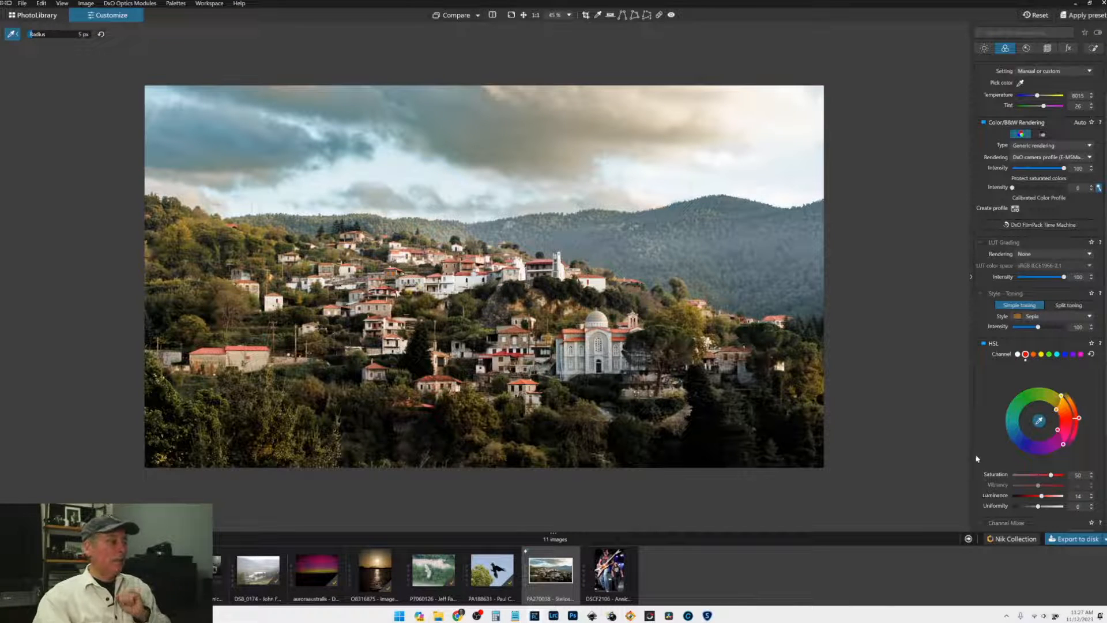
Step: Review the foreground control line and control point masks in the local adjustments, checking which trees the control points cover
click(1093, 48)
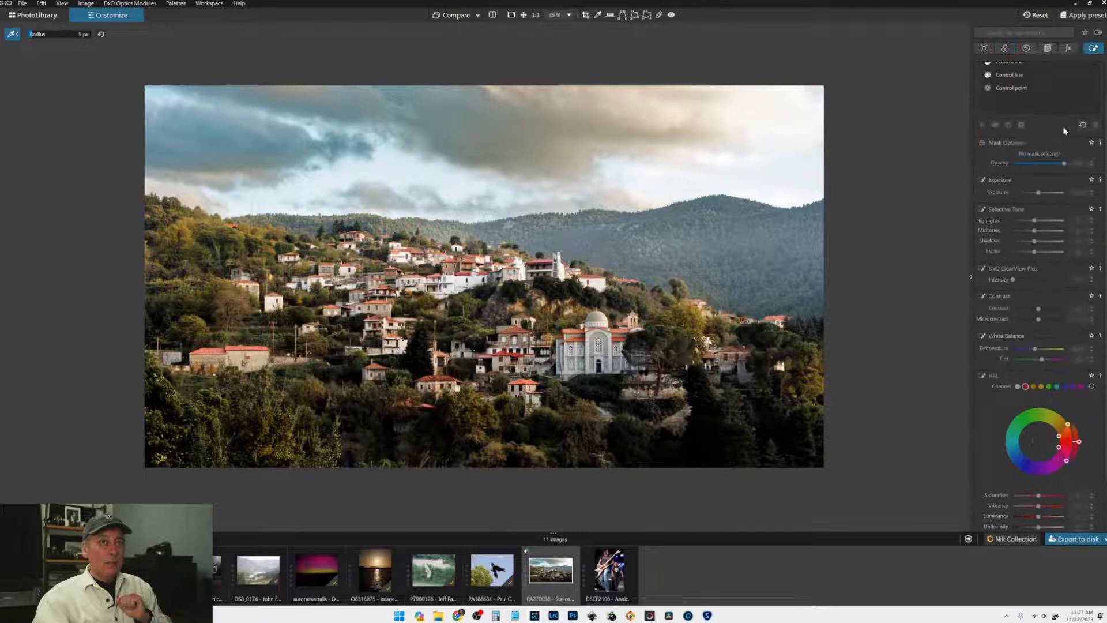
click(1021, 98)
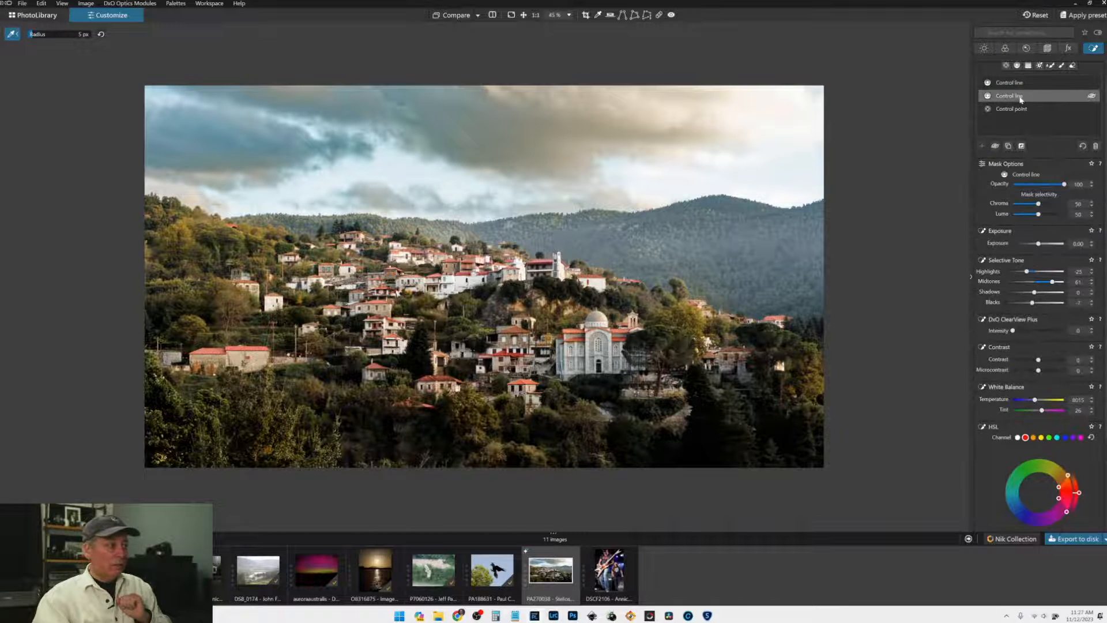
click(1006, 68)
click(389, 408)
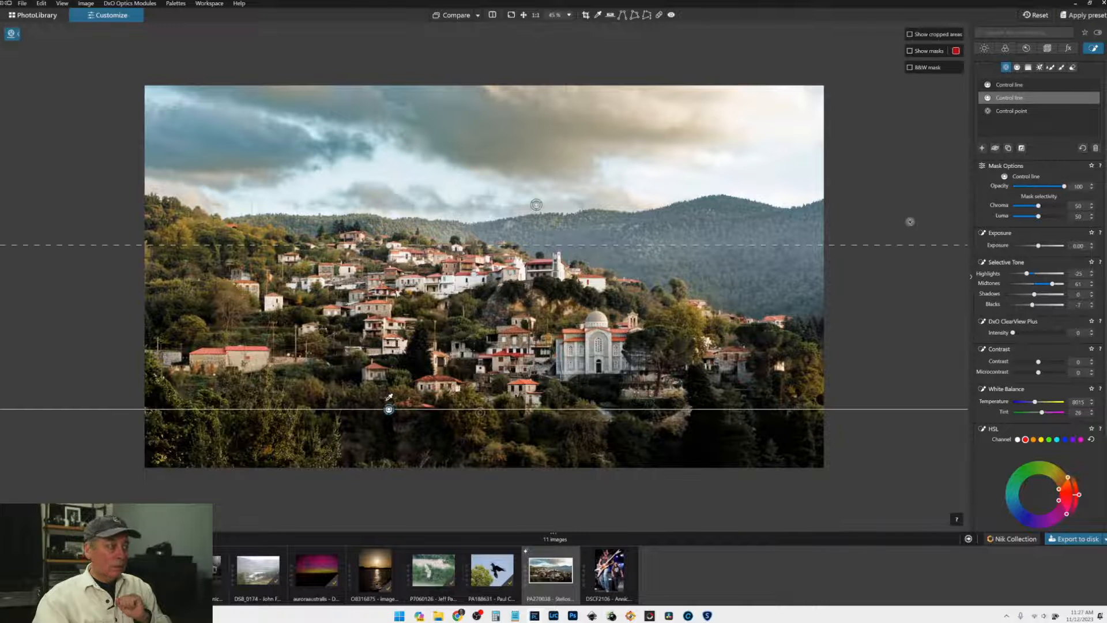
click(992, 111)
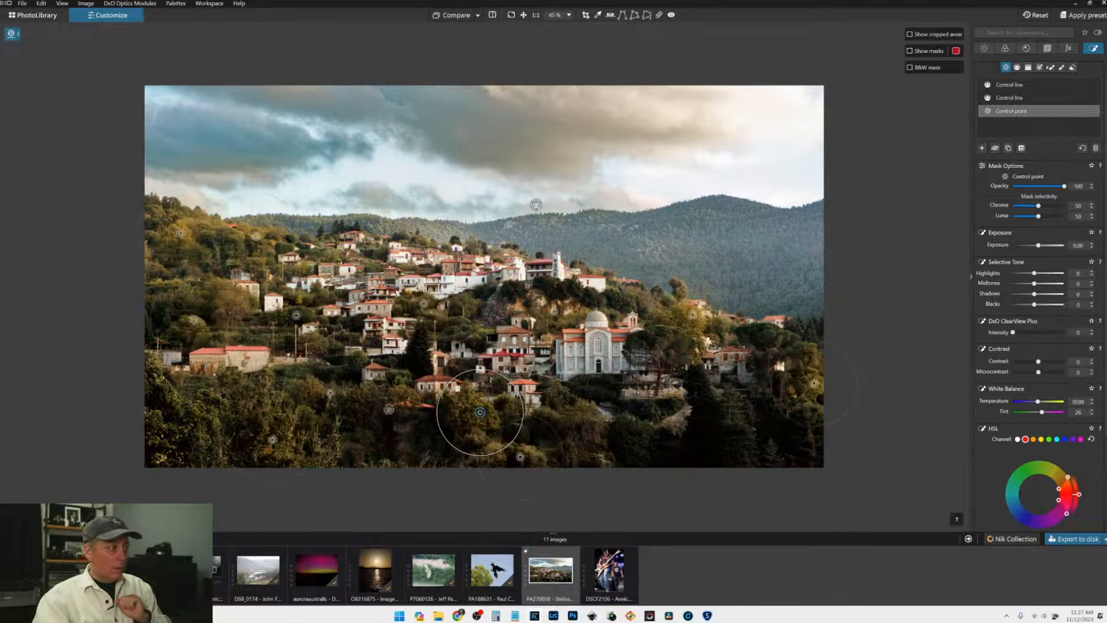
click(273, 441)
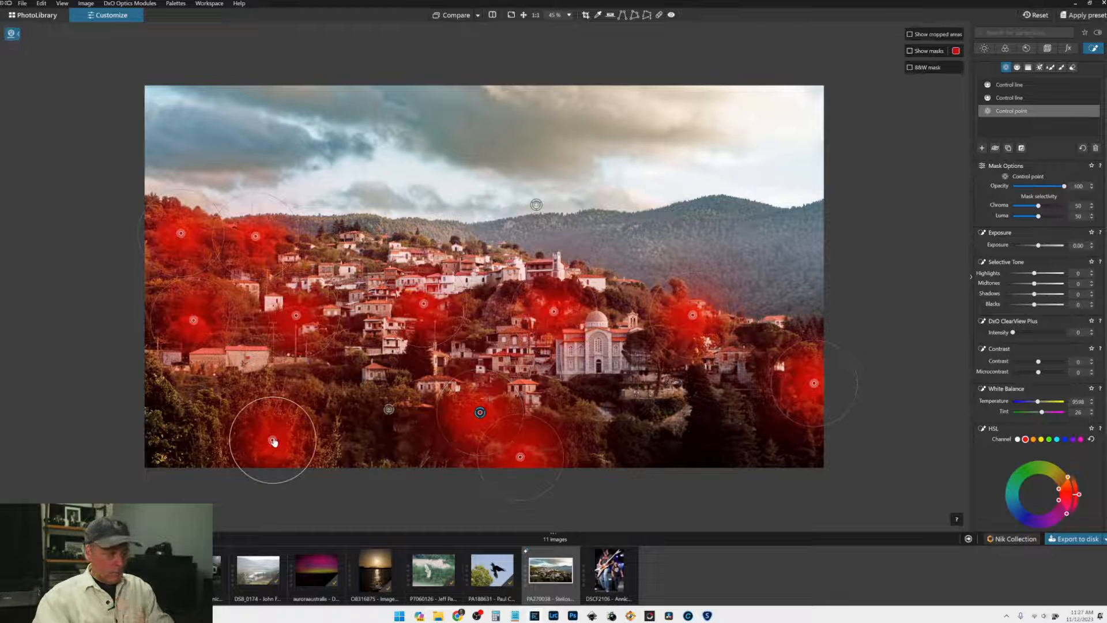
click(520, 457)
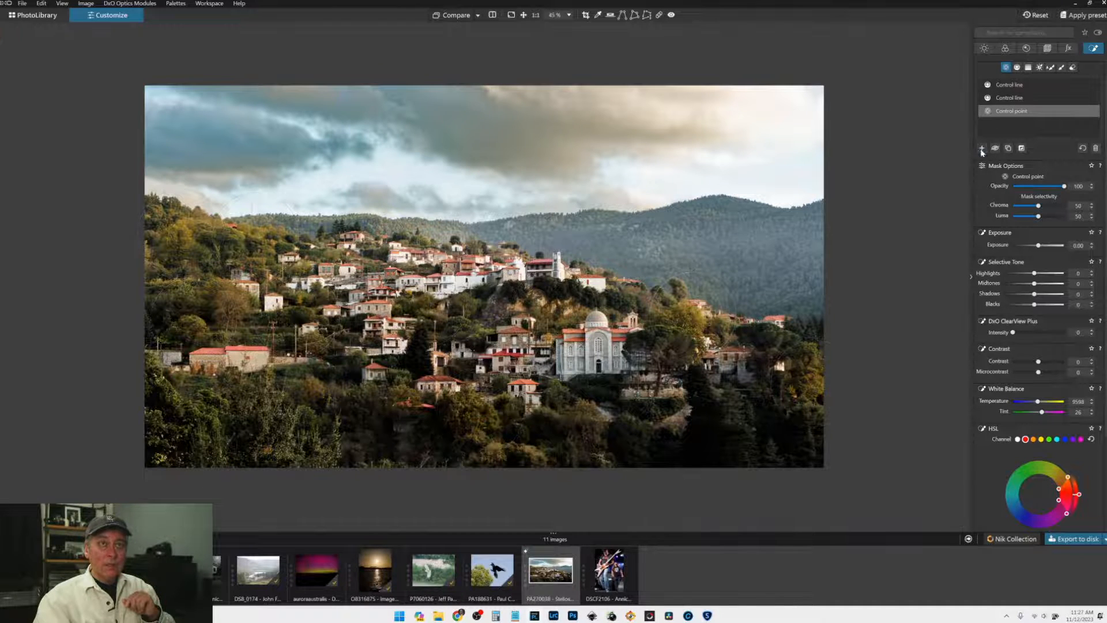
Step: Create another control point mask over the lower-left foreground trees, setting contrast to -99 and microcontrast to -90
click(982, 148)
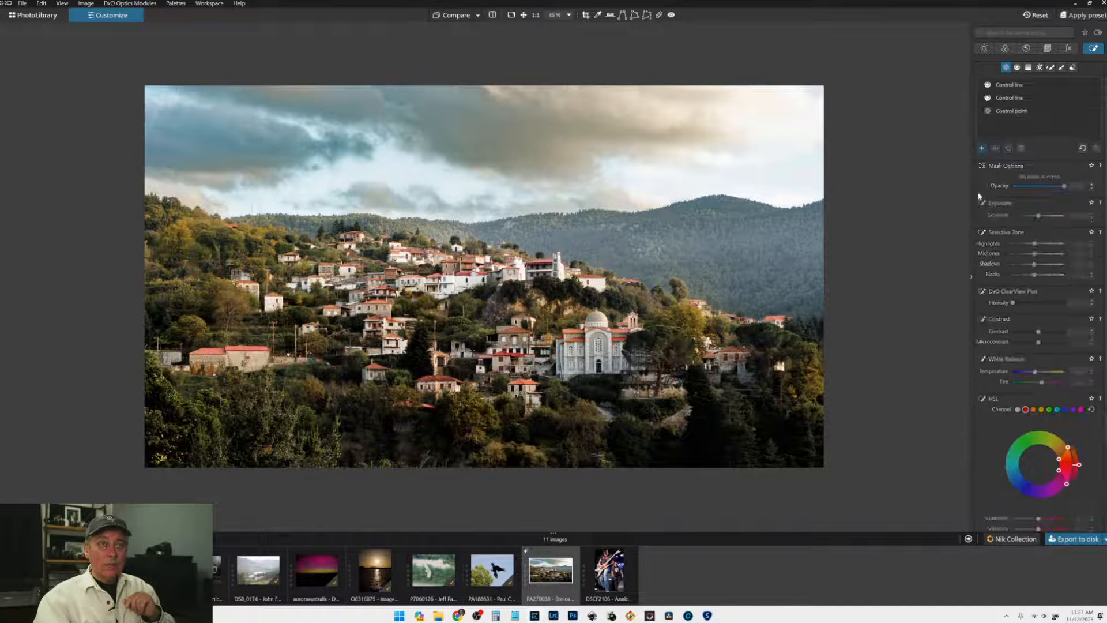
click(216, 429)
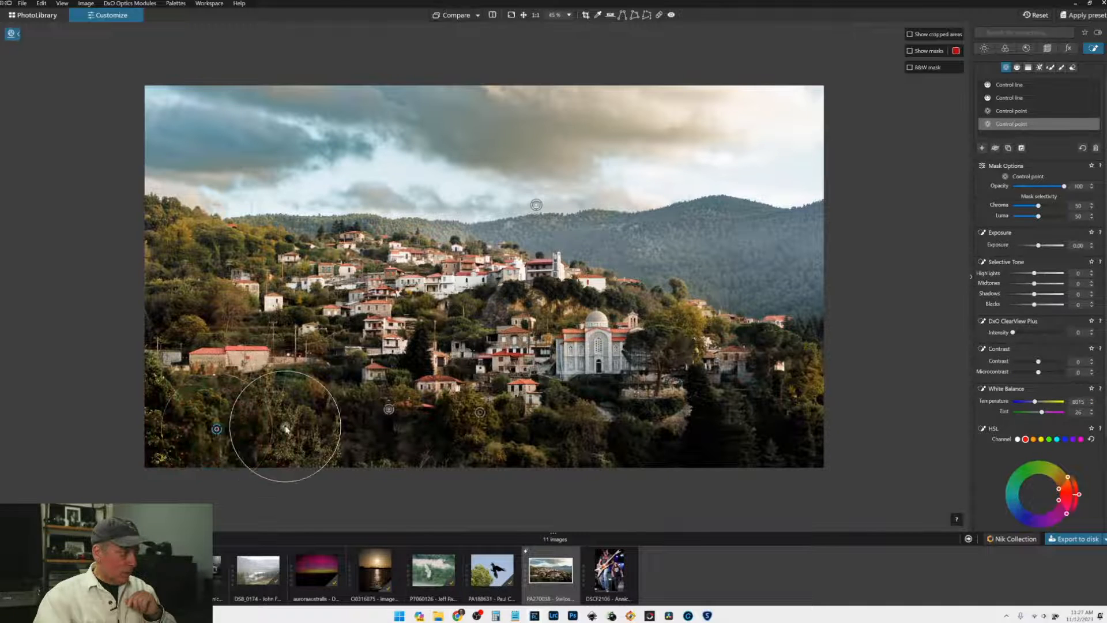
click(1013, 361)
click(1015, 371)
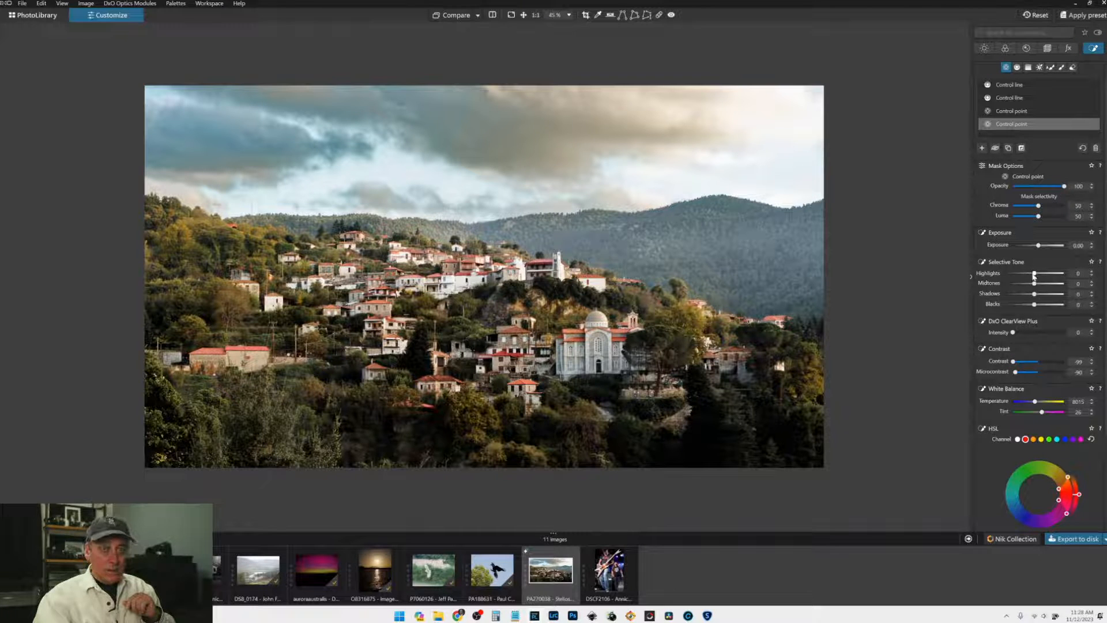
Step: Set the new foreground mask's blacks to -35, midtones to 27, microcontrast to -100 and contrast to -25
drag(1036, 308, 1021, 307)
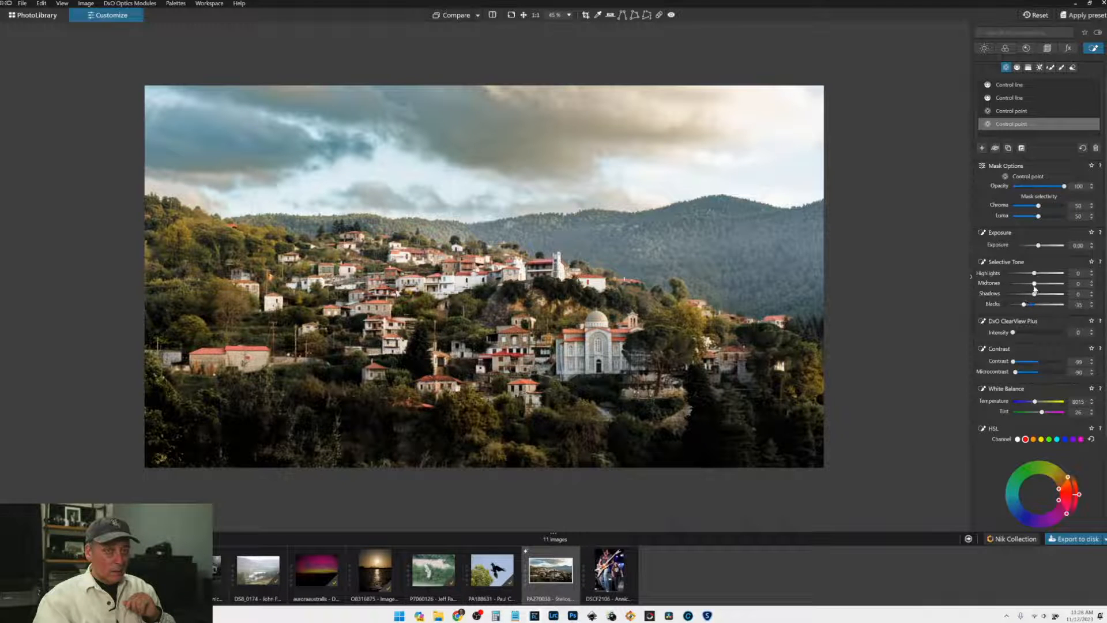
drag(1035, 287, 1042, 285)
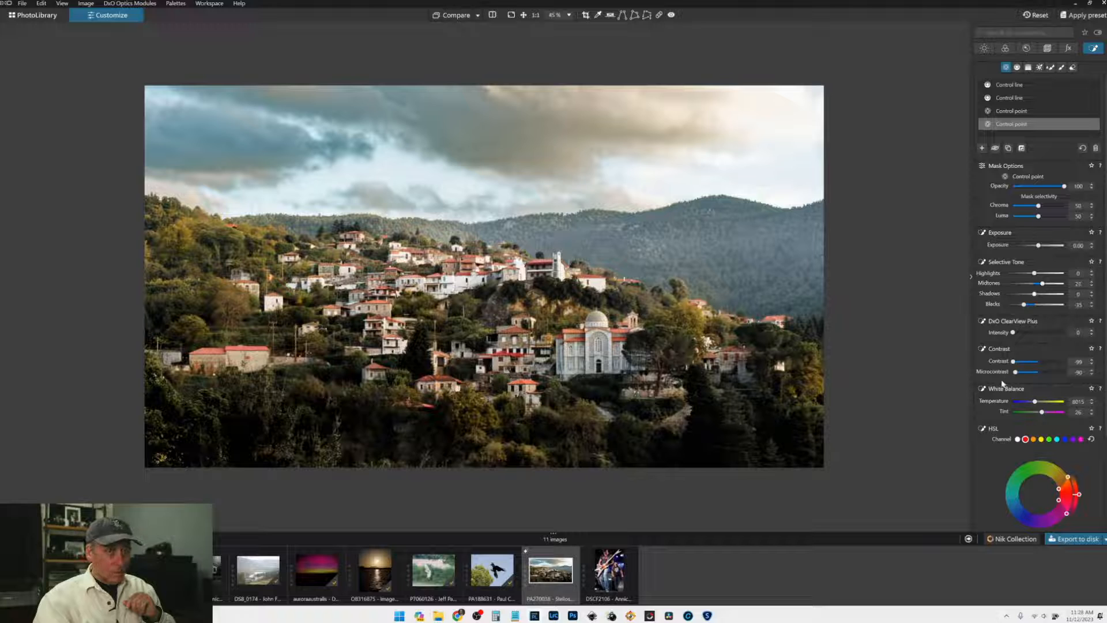
double_click(1016, 372)
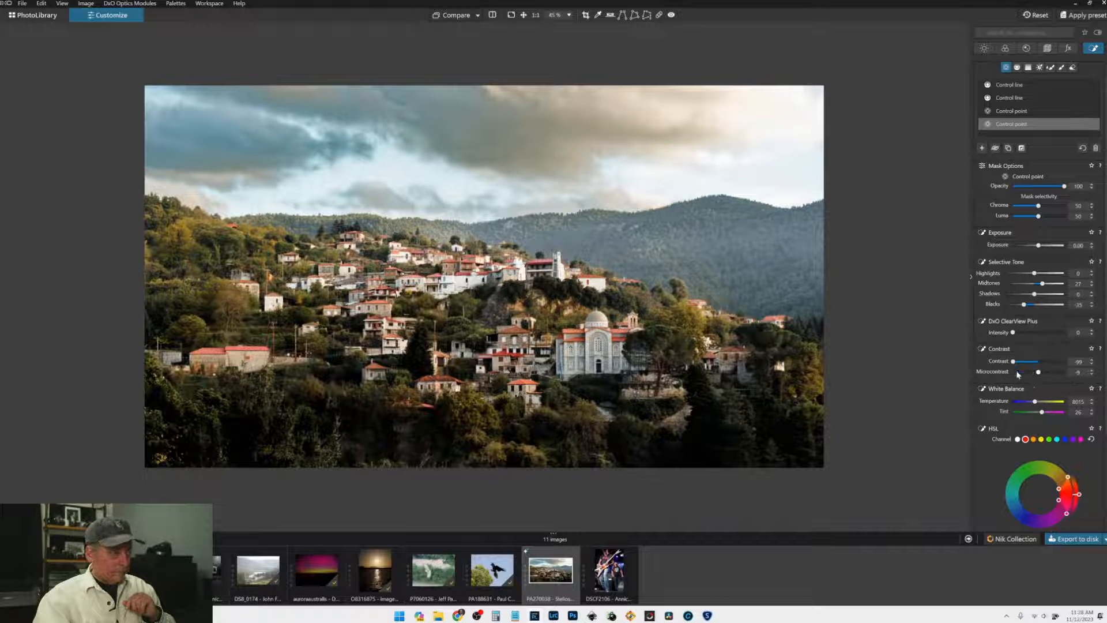
click(1017, 373)
drag(1017, 373, 1030, 365)
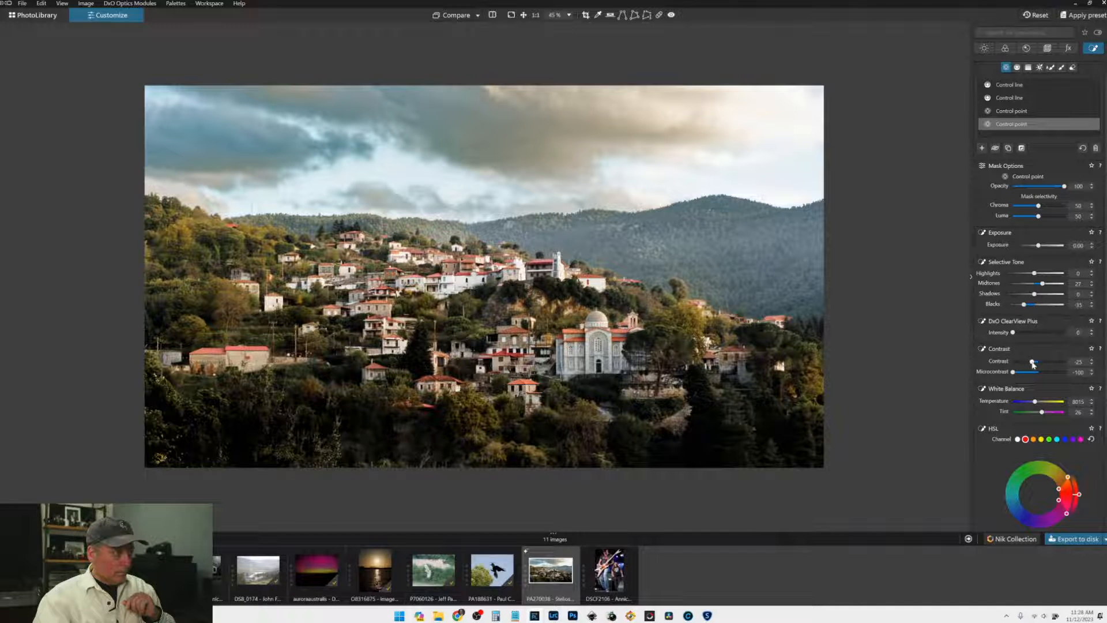
Step: Set the lower-left foreground mask's contrast to -46 and shadows to 19, and leave the local adjustments
drag(1034, 364, 1027, 364)
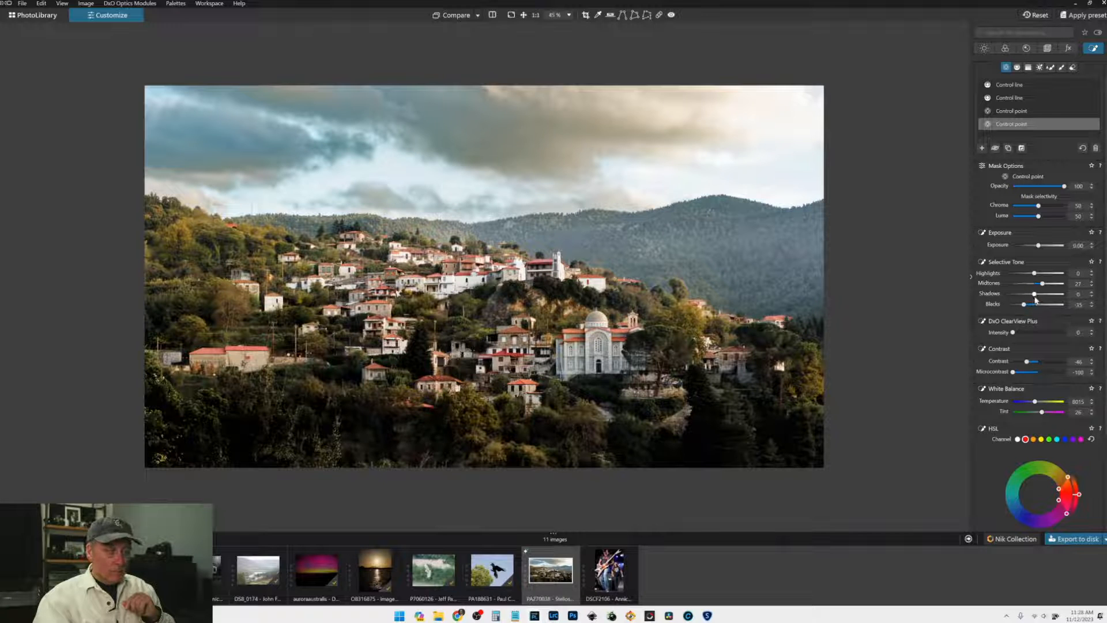
drag(1034, 294, 1041, 295)
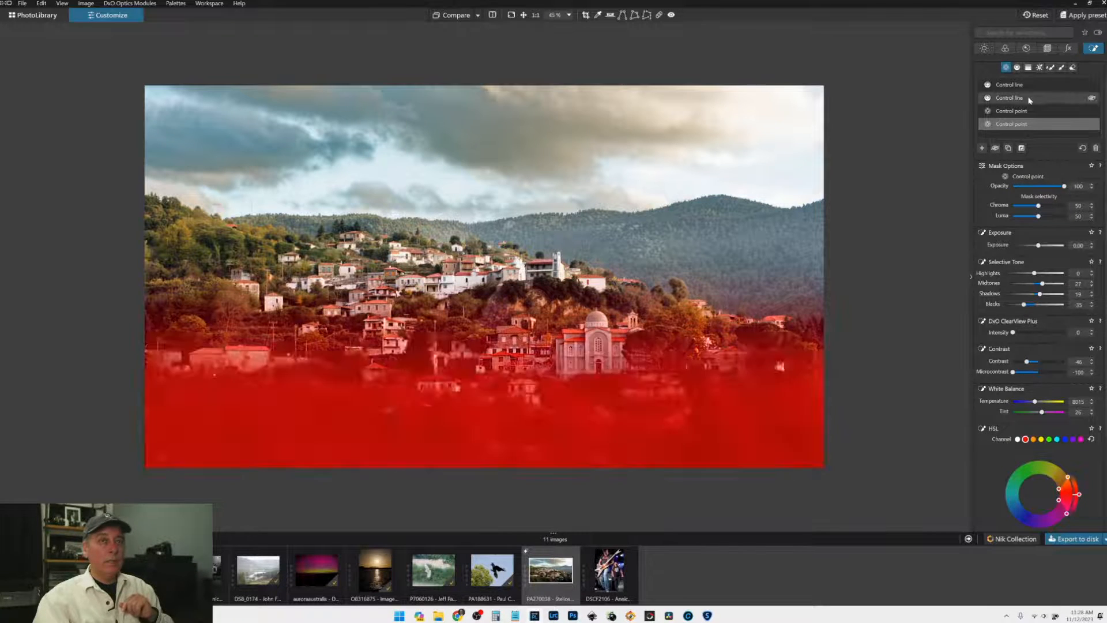
click(1087, 50)
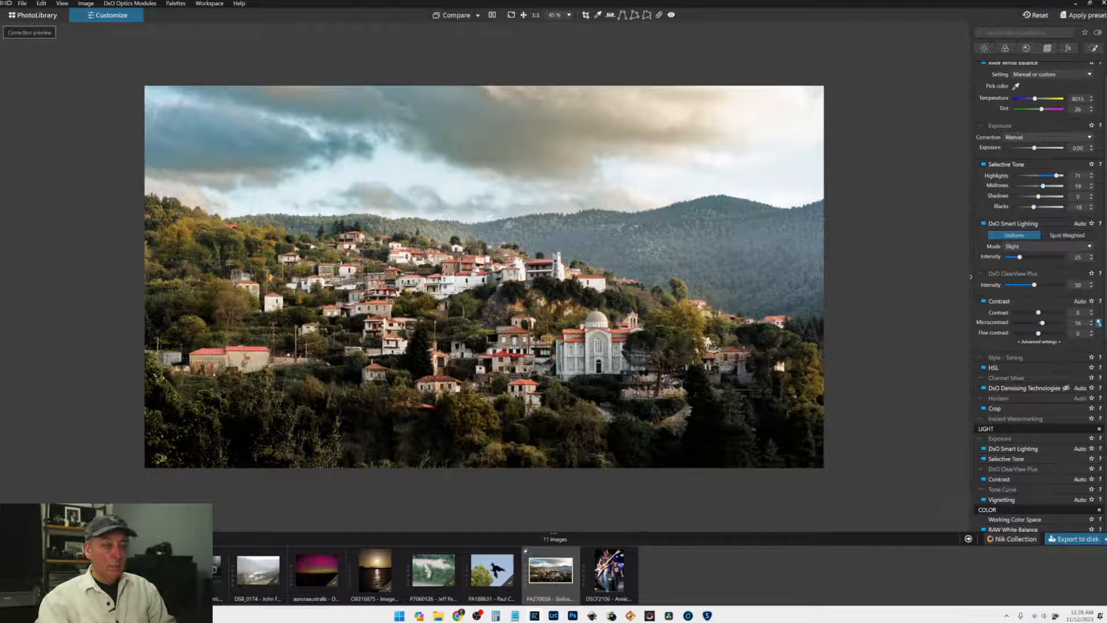
Step: Export the edited village photo to disk as a JPEG using the Standard output option
click(1078, 539)
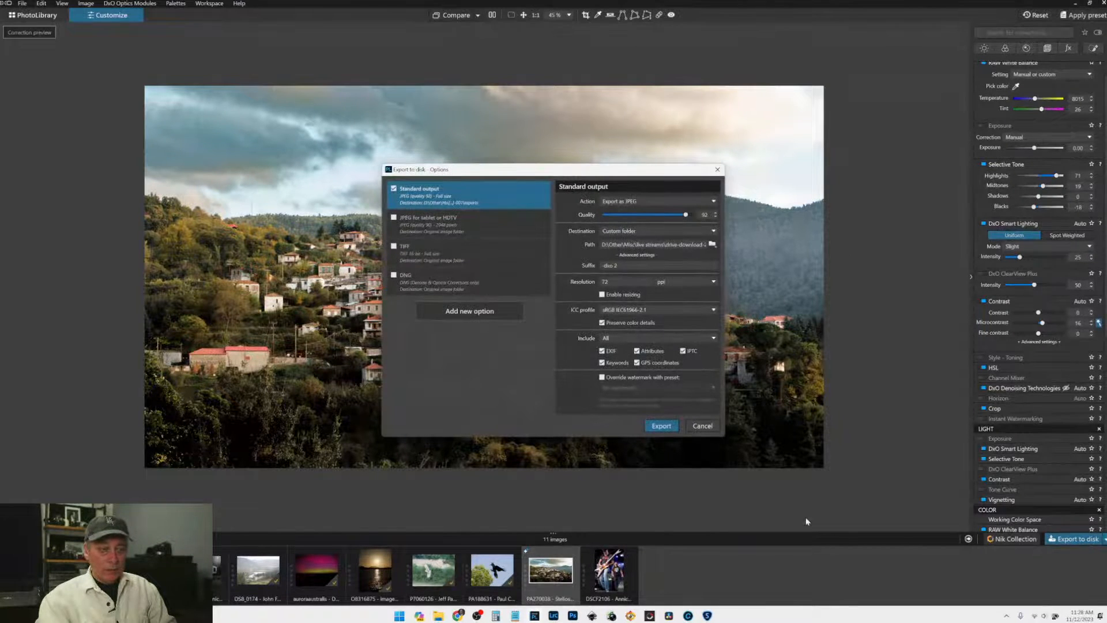
click(662, 431)
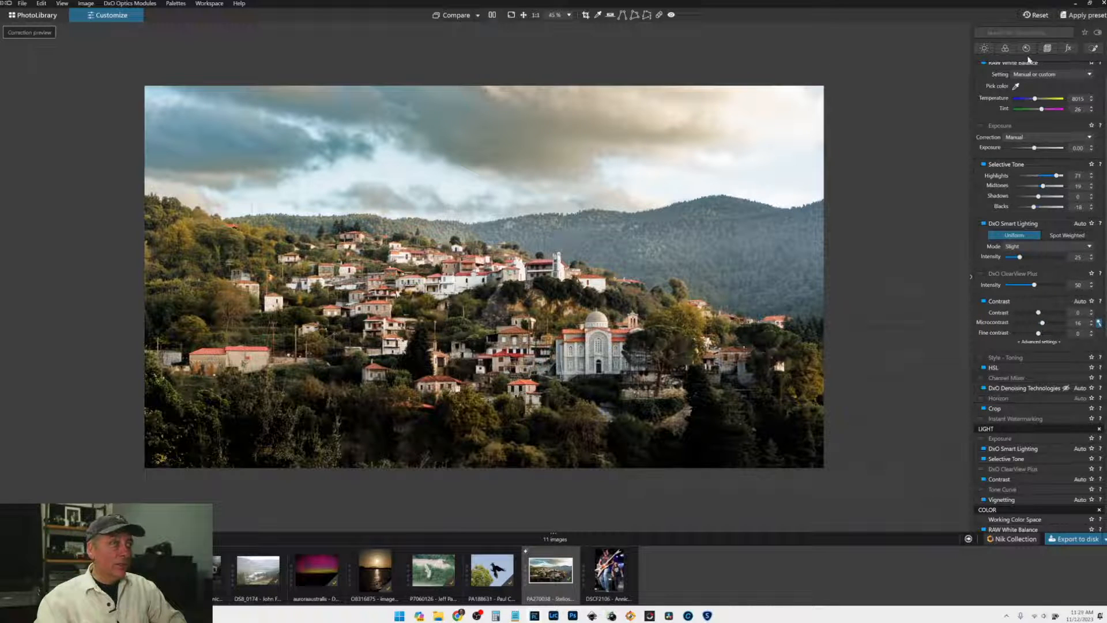
Step: Reset all corrections on the village photo and show it side by side with the exported JPEG as reference image
click(1035, 15)
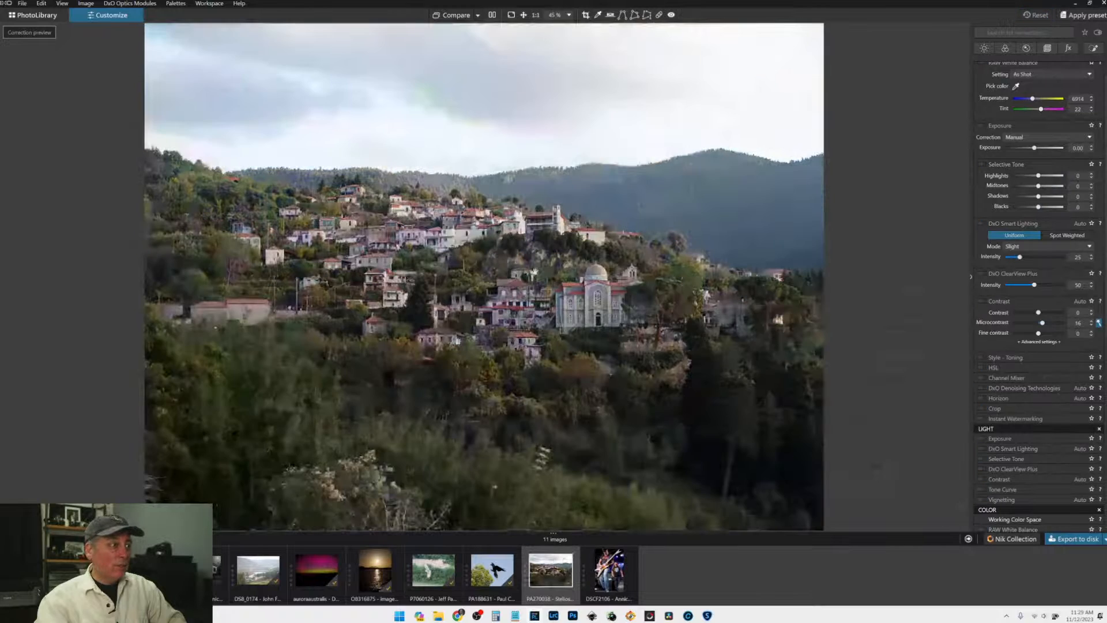
scroll(535, 271, down, 2)
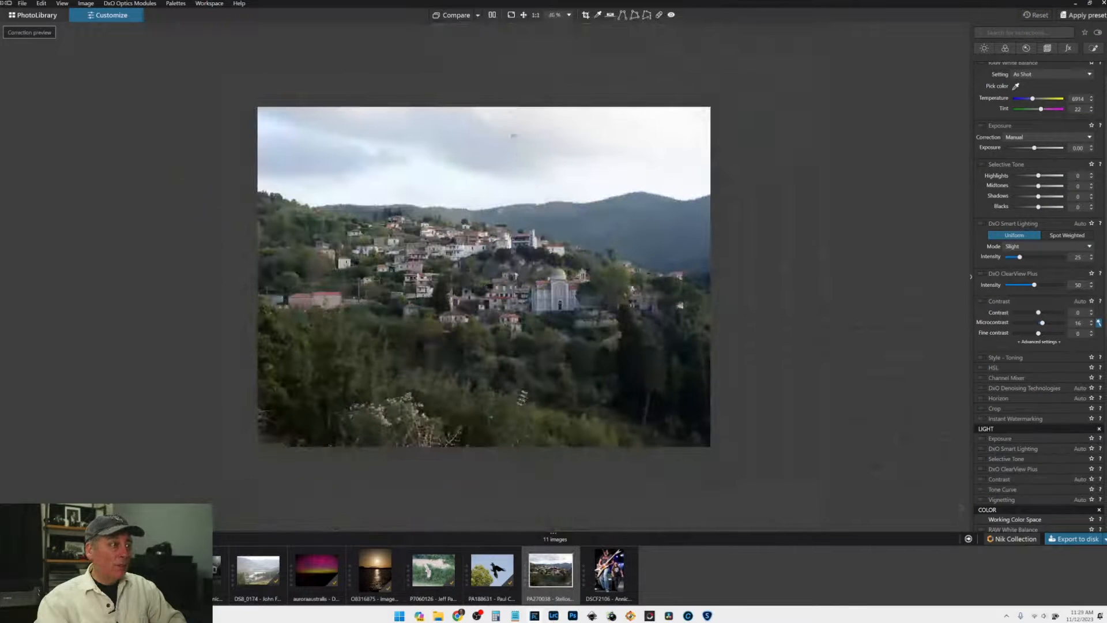
click(493, 15)
click(477, 16)
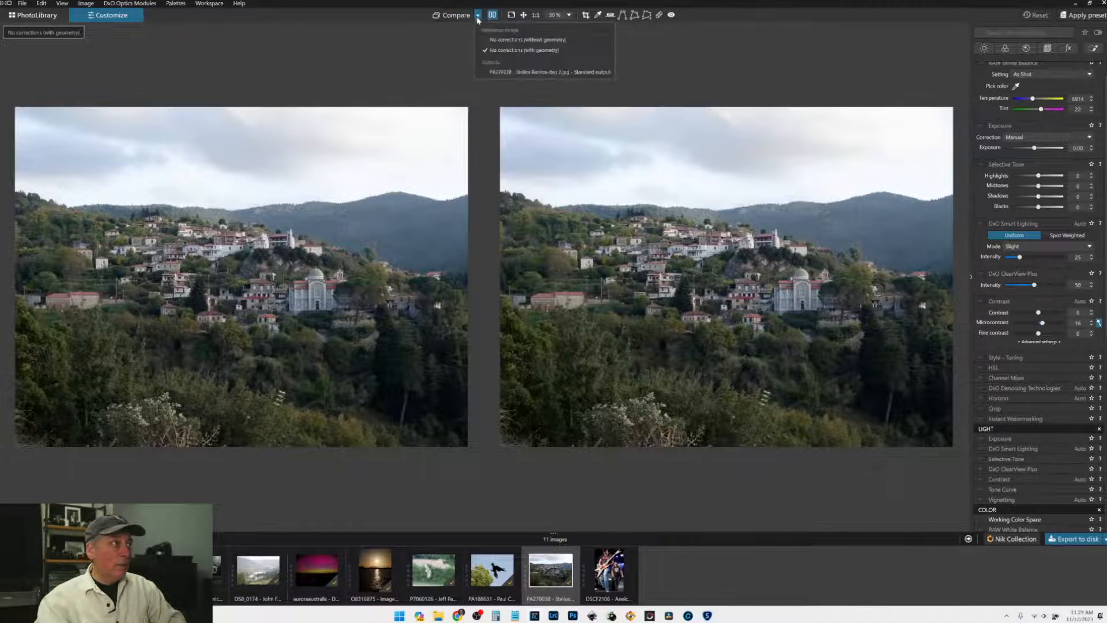
click(486, 71)
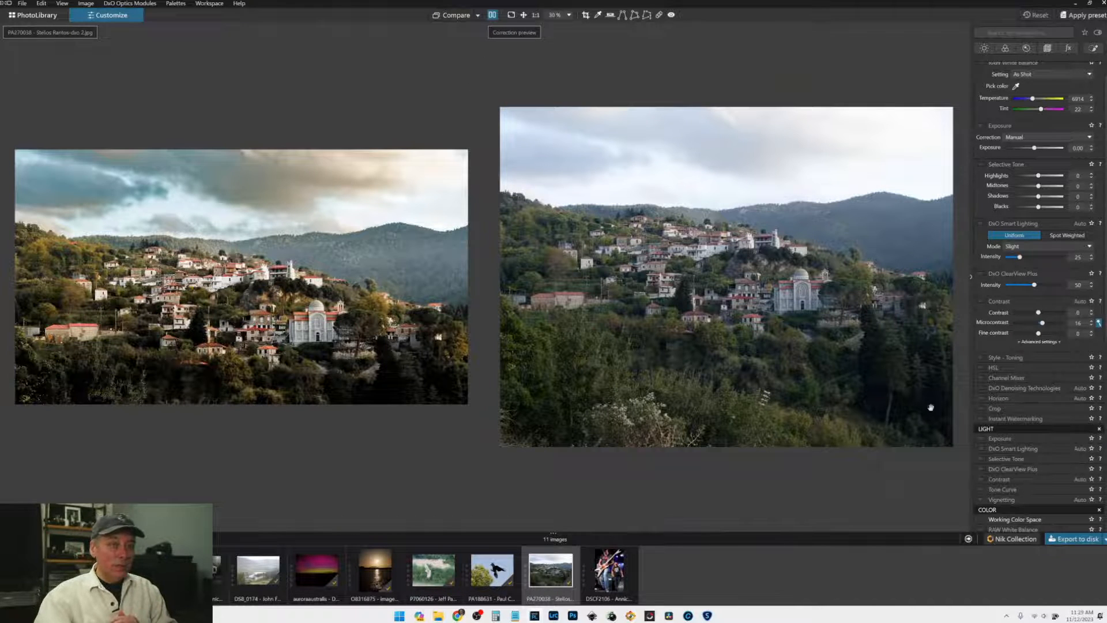
click(973, 280)
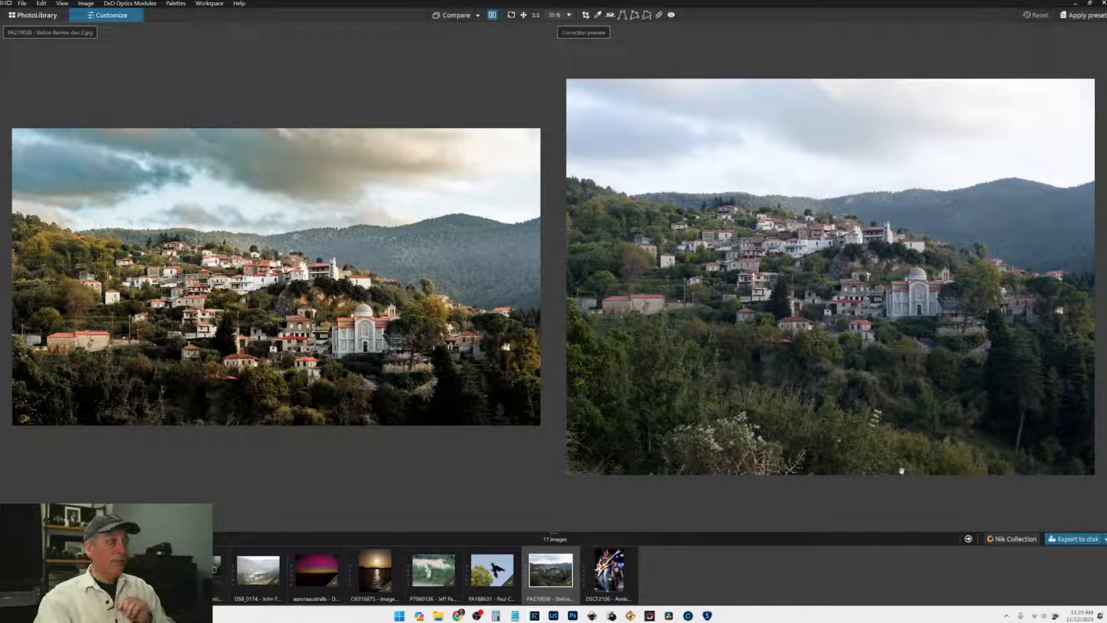
Step: Switch to the single-image view and compare the uncorrected village photo with the exported JPEG by toggling between them
click(493, 15)
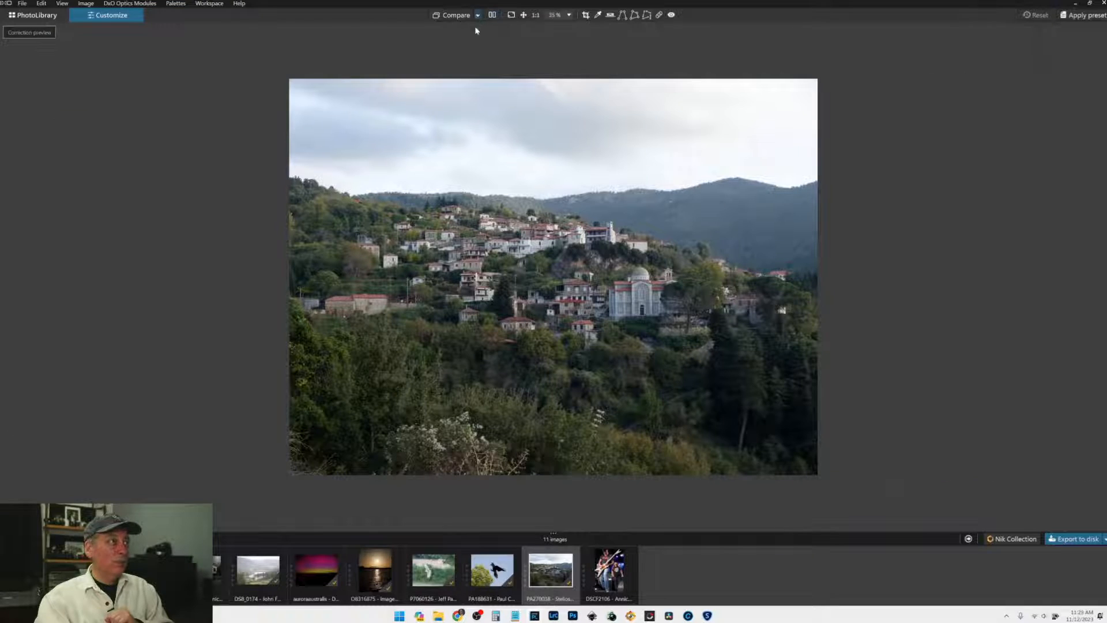
click(459, 15)
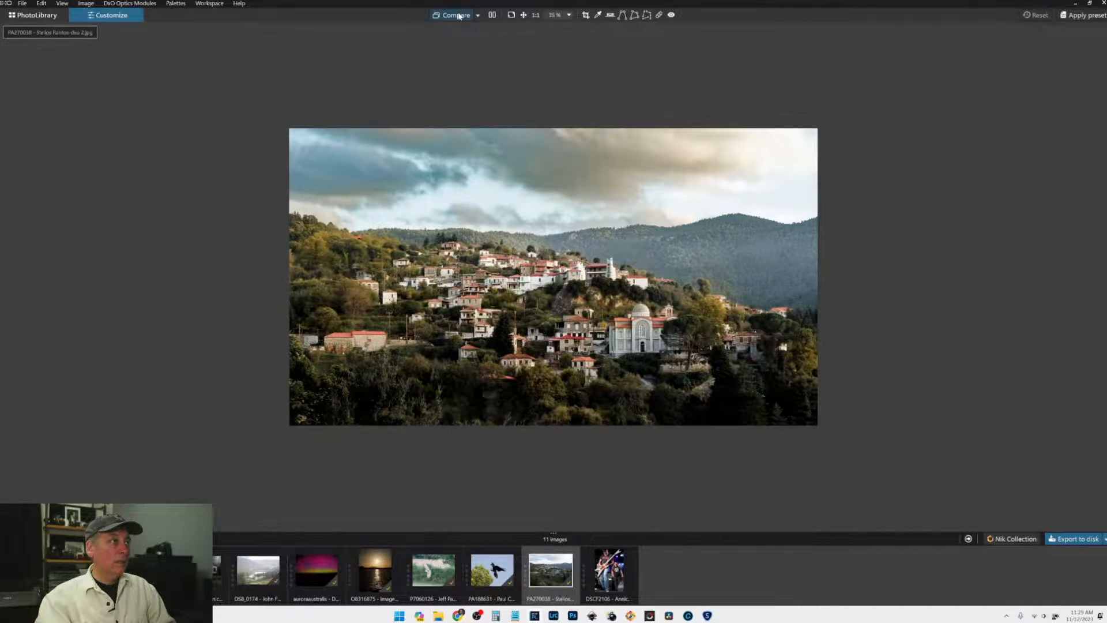
key(ctrl+0)
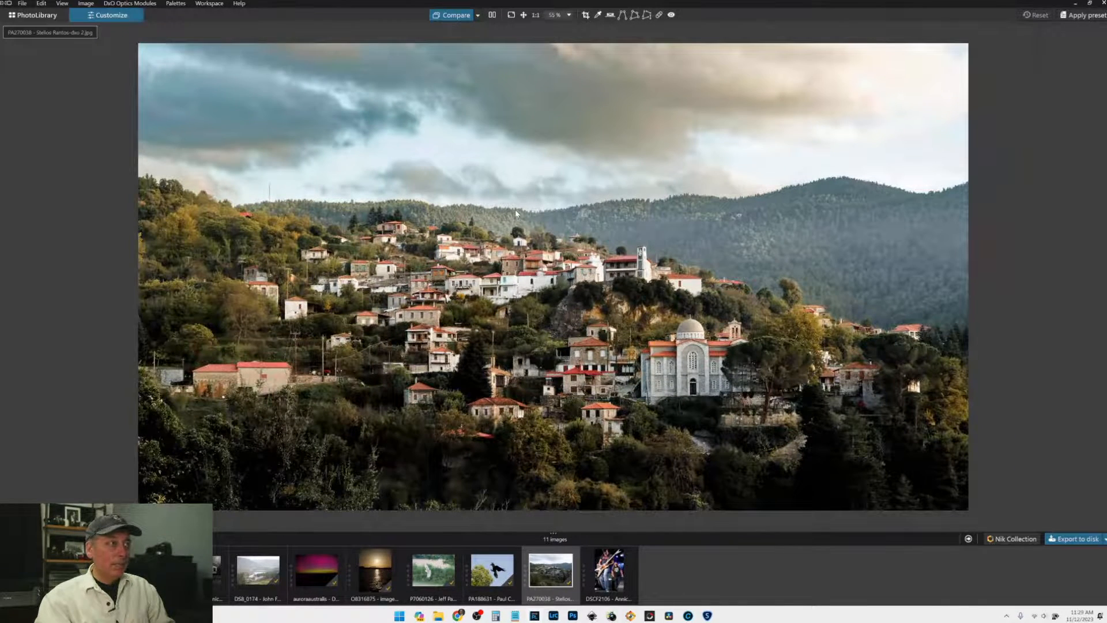
key(d)
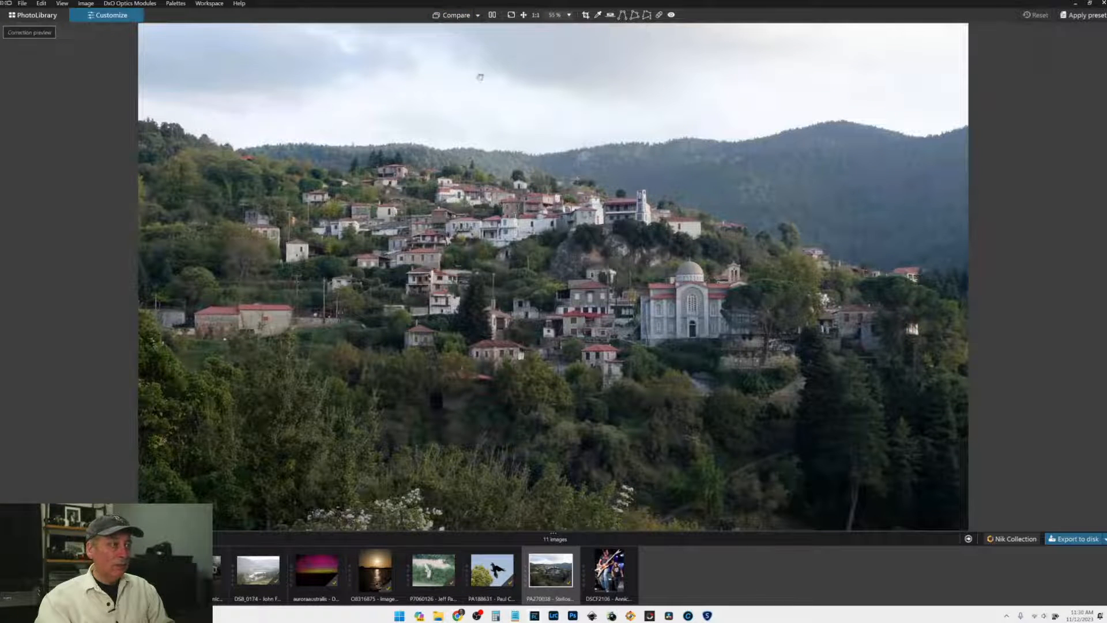
click(456, 18)
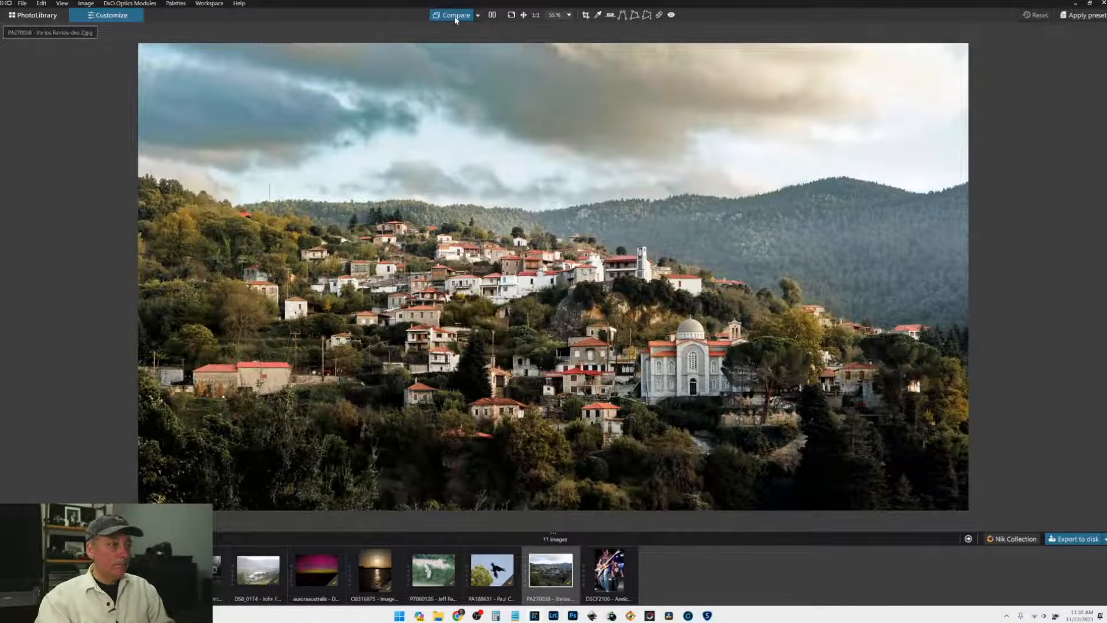
click(456, 18)
scroll(651, 302, down, 2)
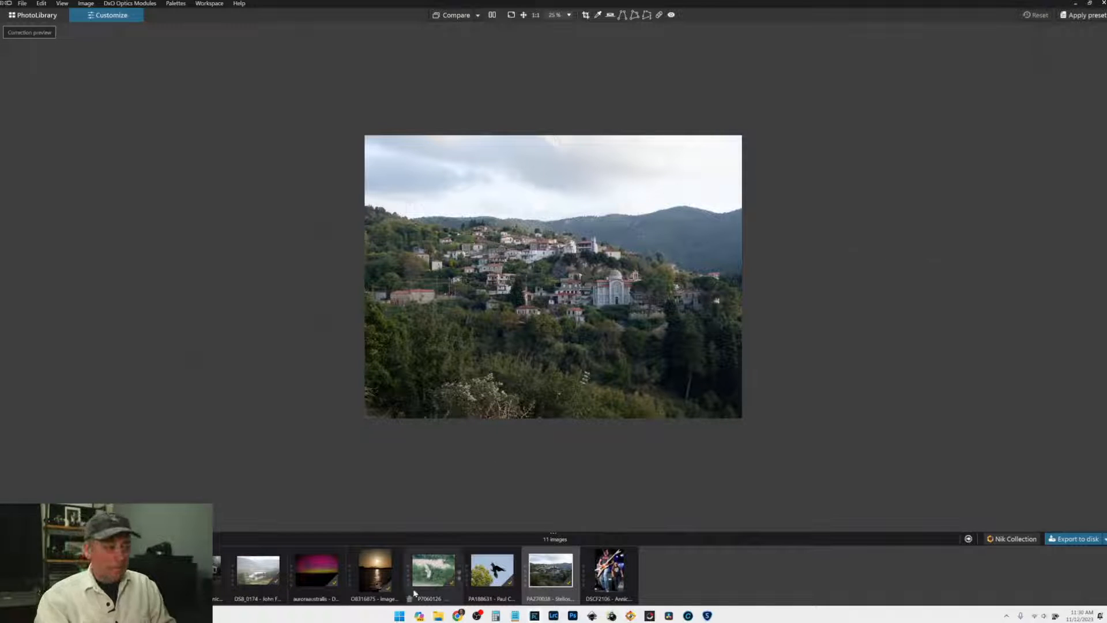
Step: Open the concert guitarist photo and apply a preset that enables DxO Smart Lighting, microcontrast and DxO denoising
click(609, 570)
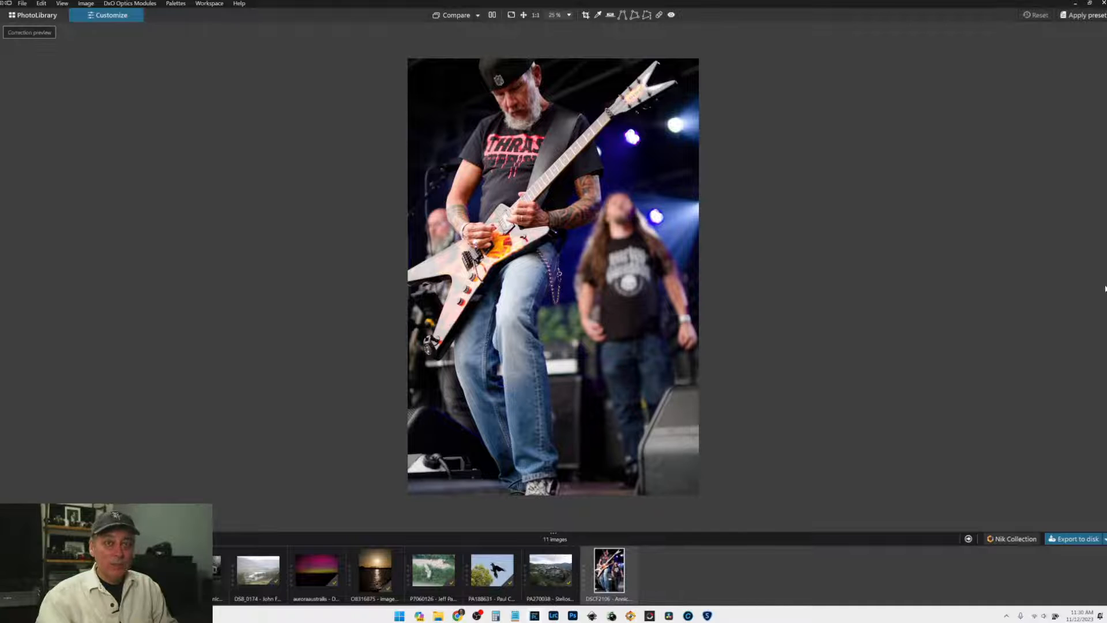
key(F9)
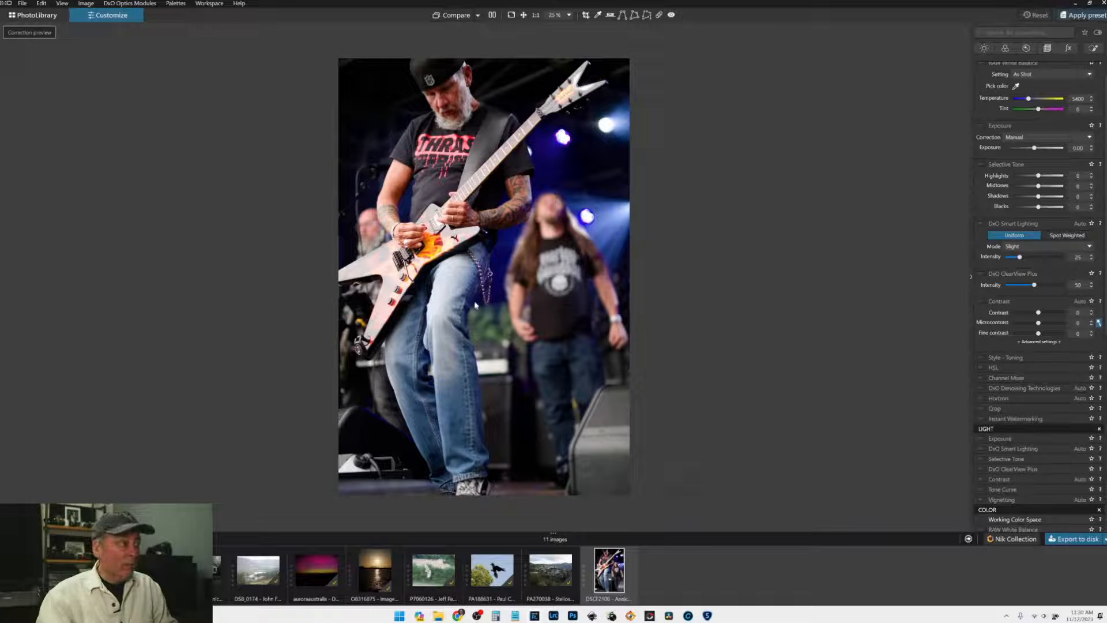
key(ctrl+shift+p)
double_click(383, 139)
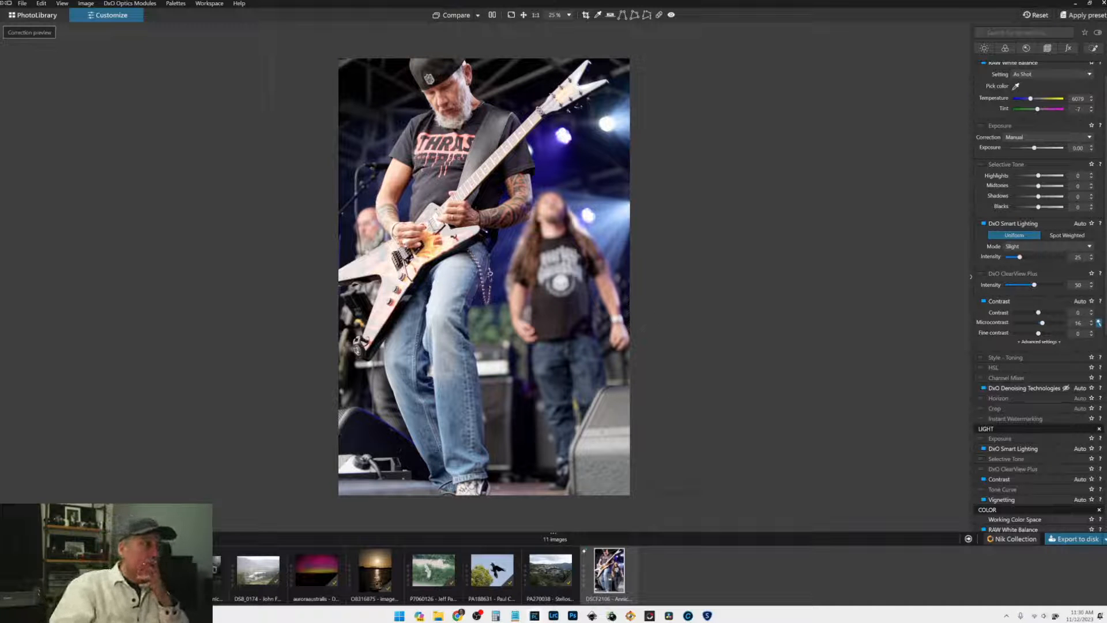
Step: Examine the guitarist photo up close around the guitar, hands and background musician, and check its local adjustments
scroll(395, 286, up, 5)
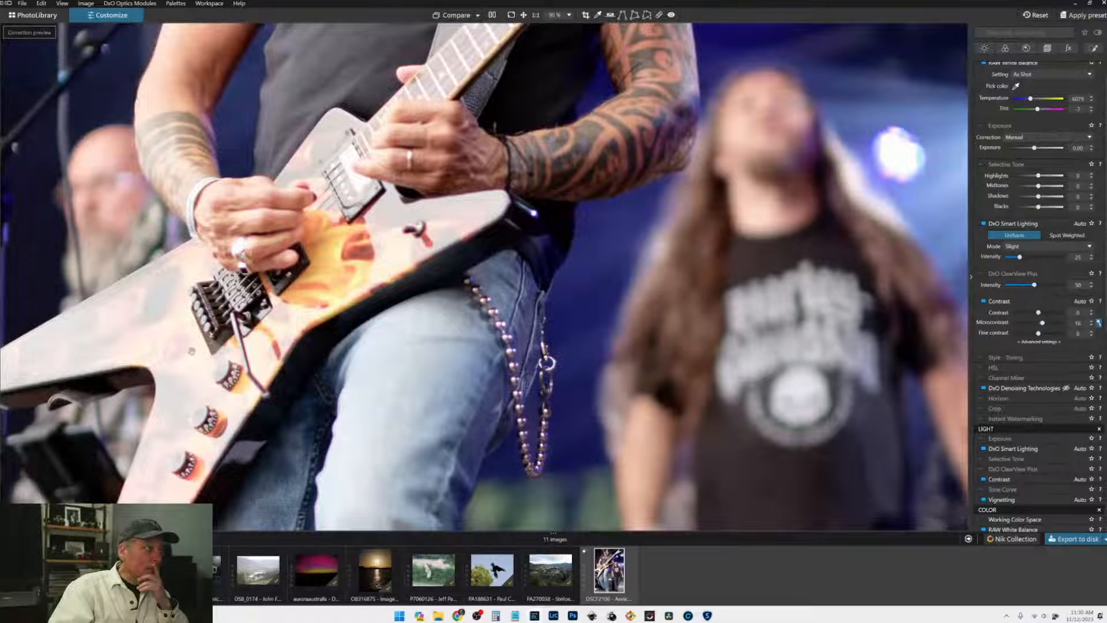
scroll(304, 278, down, 4)
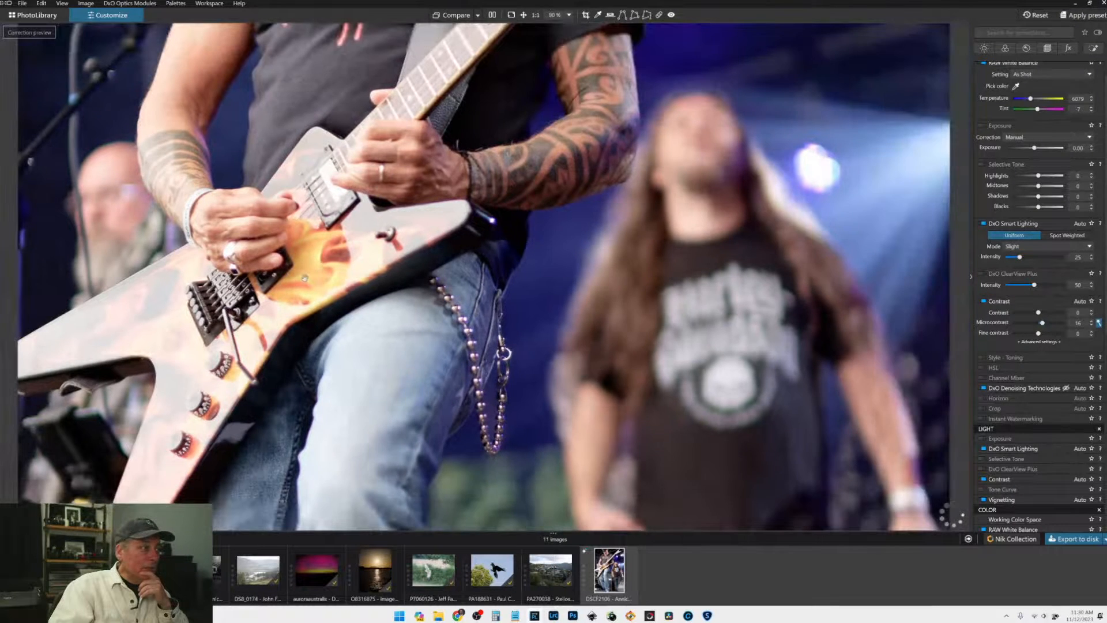
scroll(304, 278, down, 1)
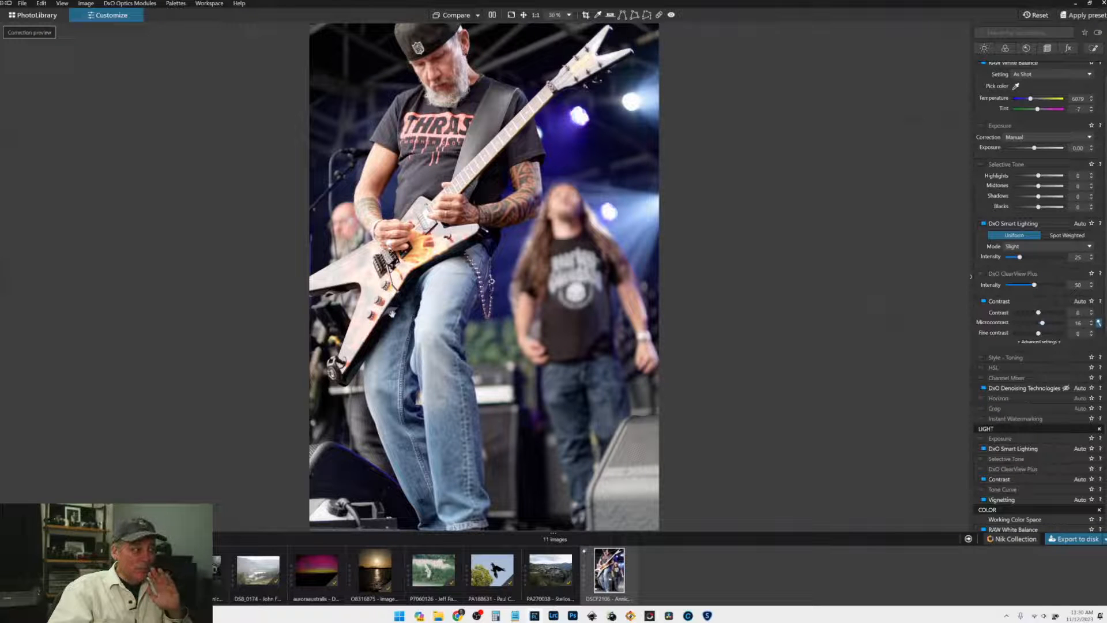
scroll(392, 315, down, 1)
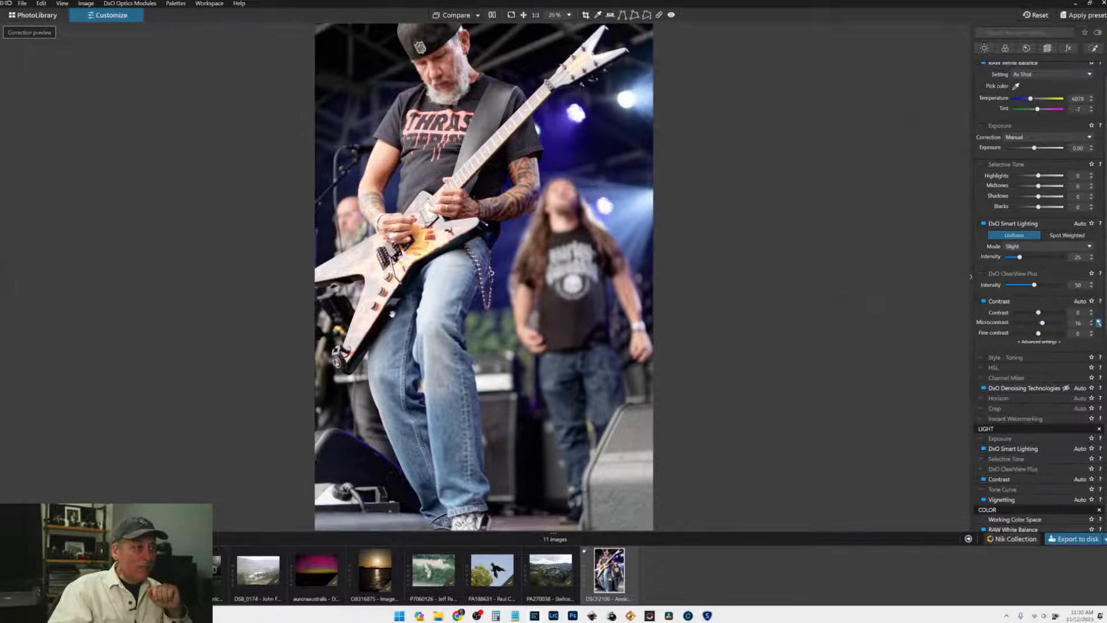
scroll(392, 314, down, 1)
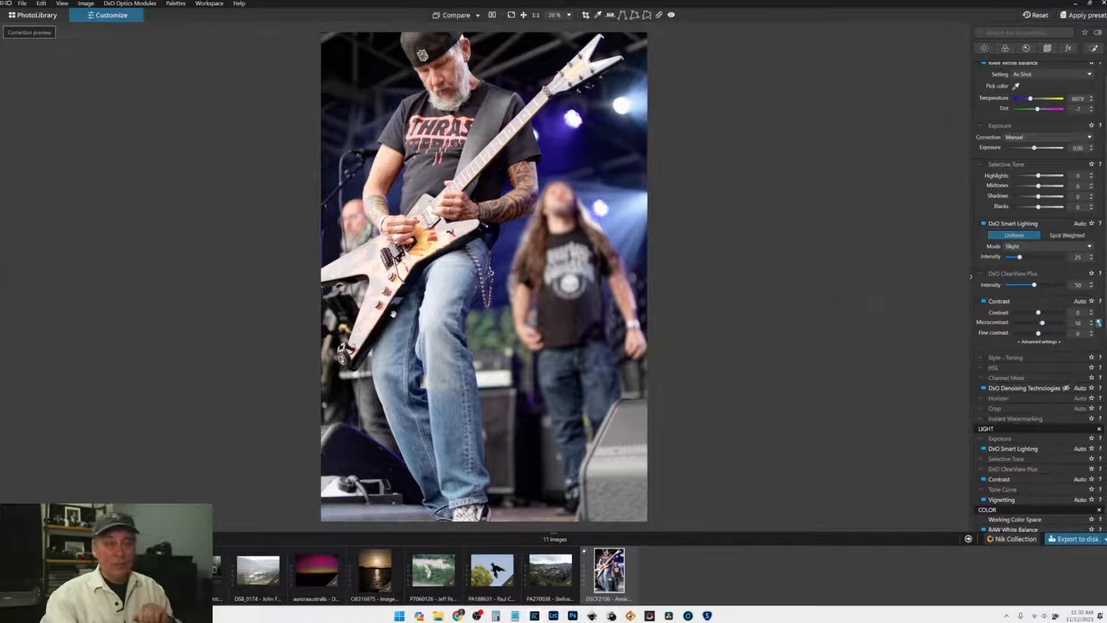
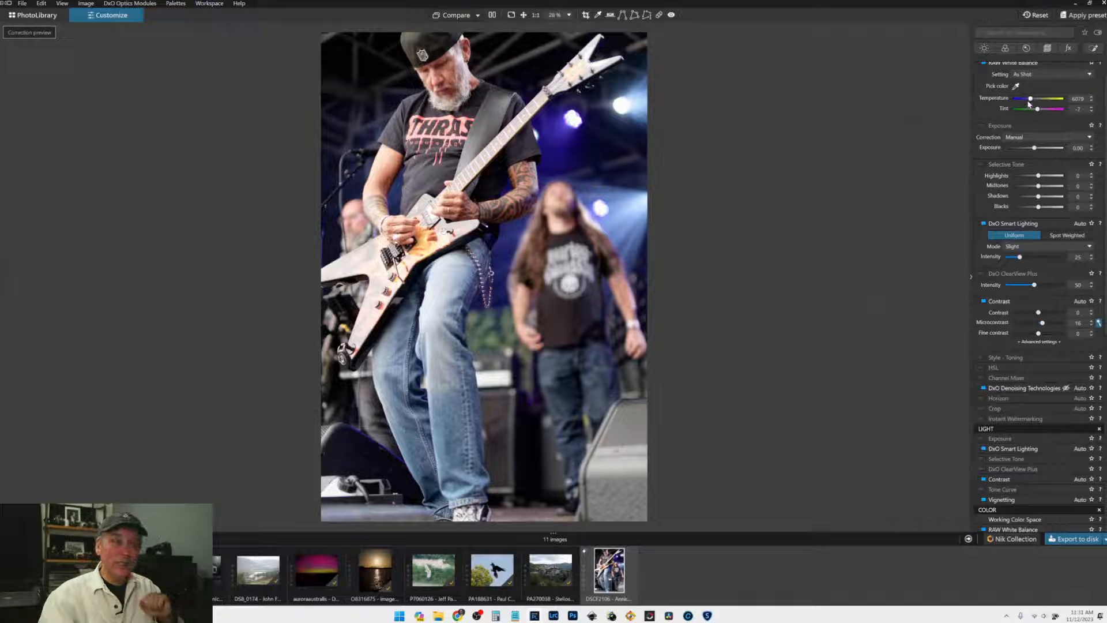
click(1092, 49)
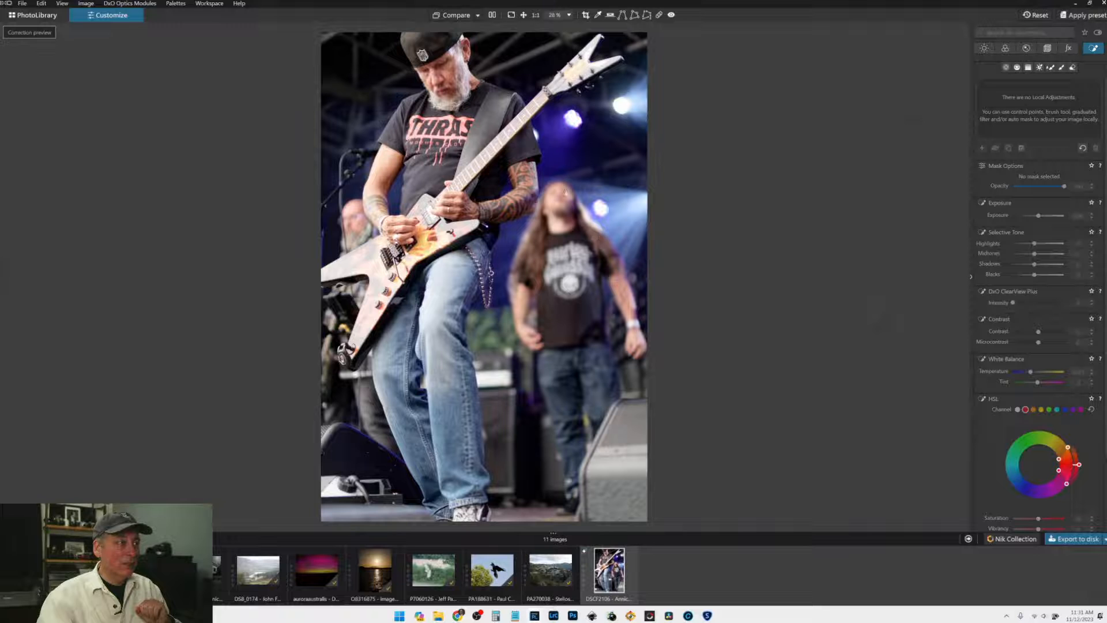
Step: Crop the guitarist photo at the 4:3 aspect ratio to about 3450 × 4600 px in portrait, trimming its lower and right areas
click(1046, 49)
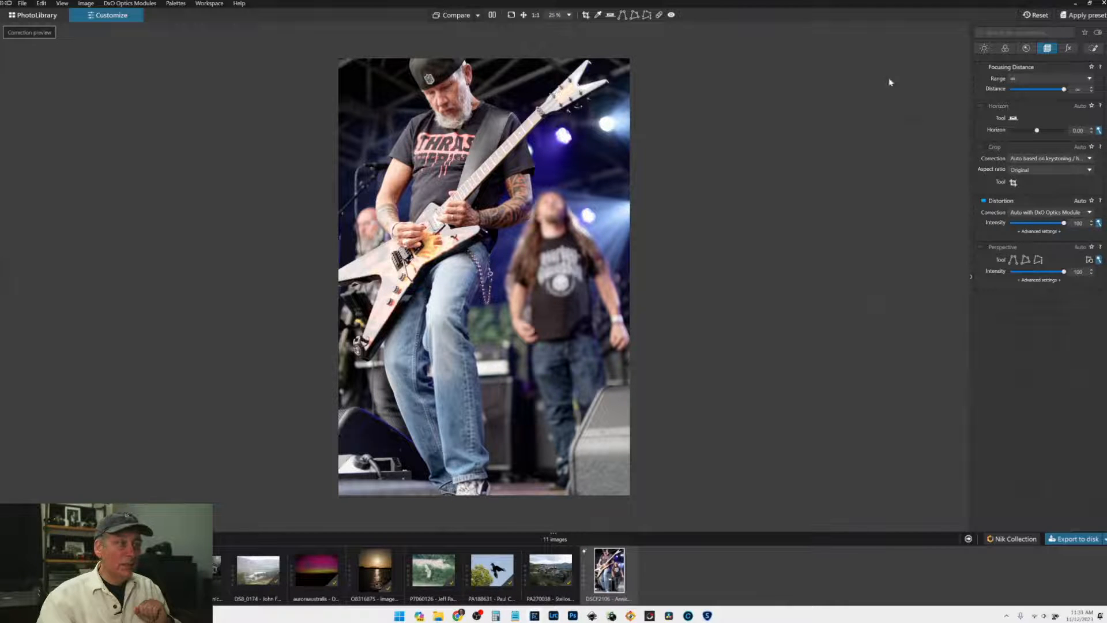
click(1013, 182)
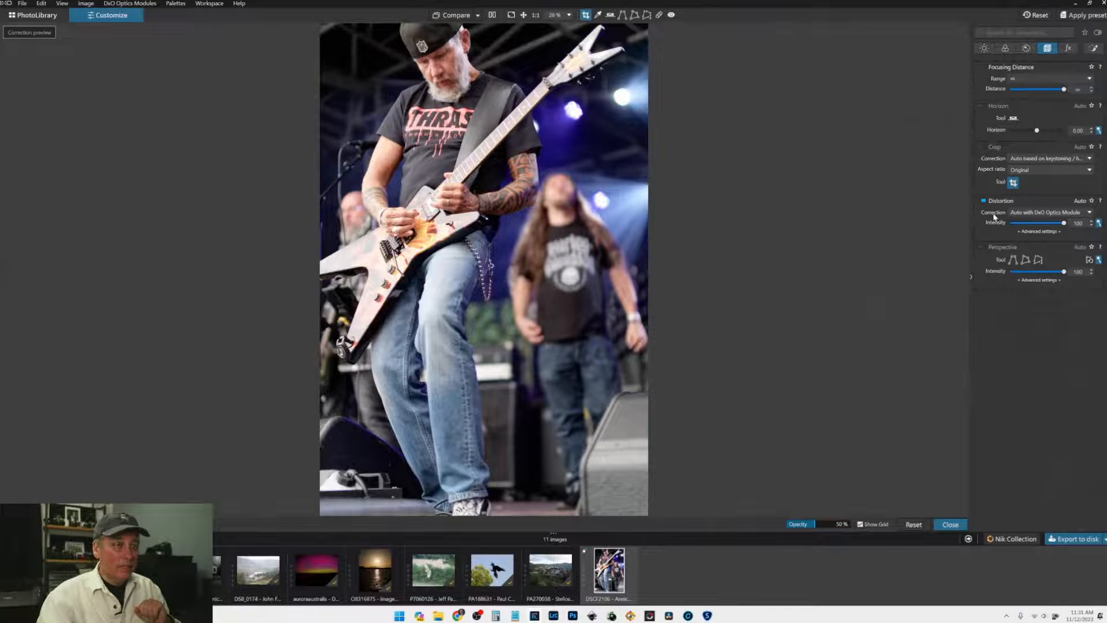
click(1019, 170)
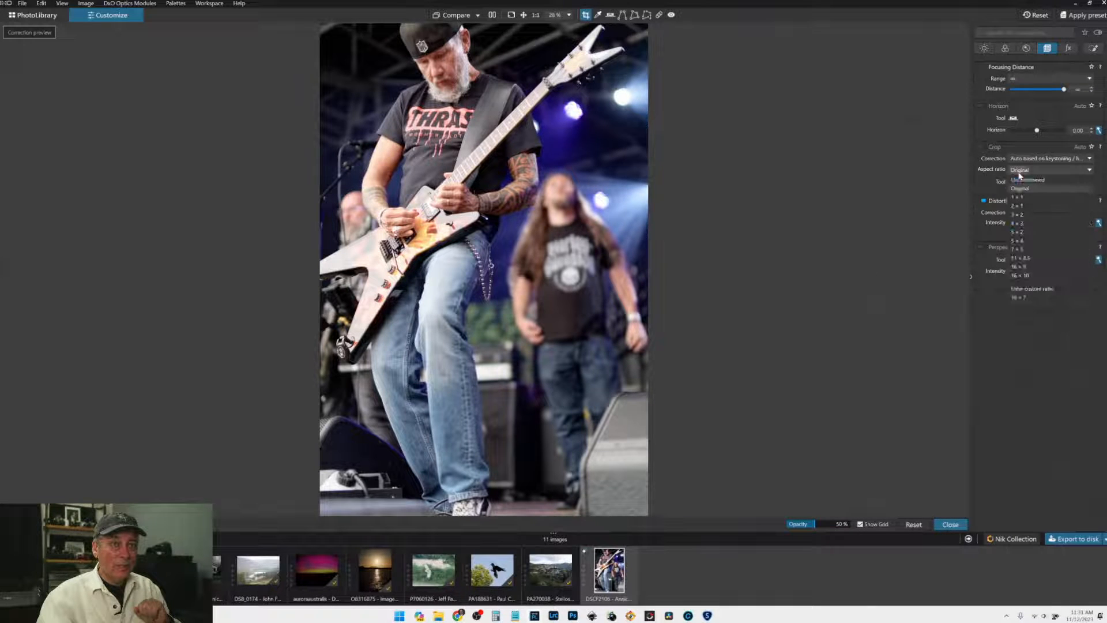
click(1017, 223)
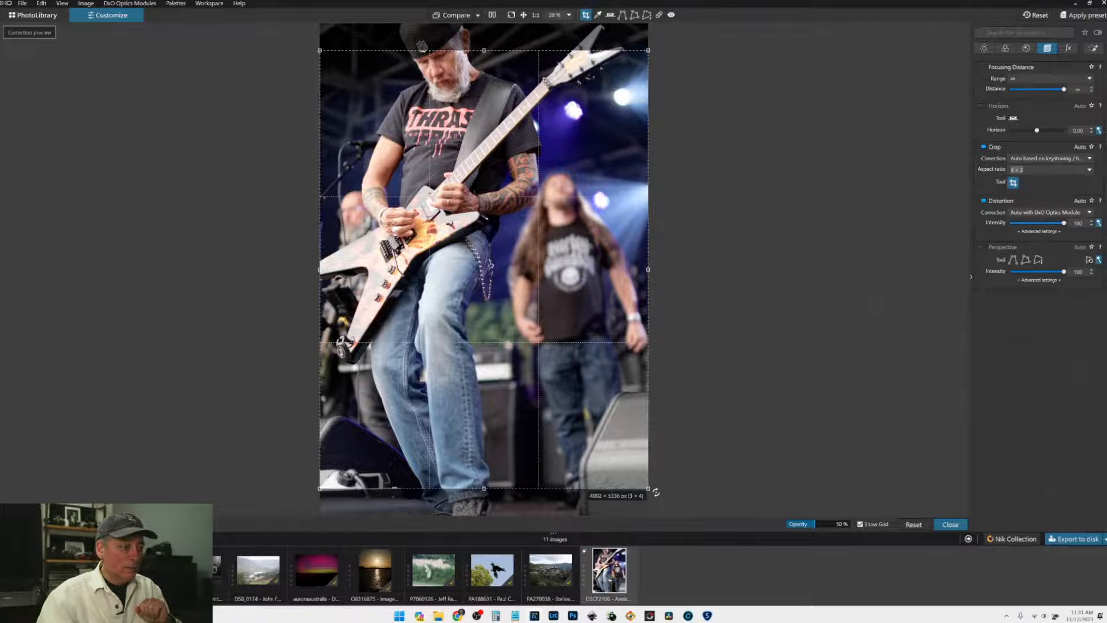
drag(648, 488, 513, 375)
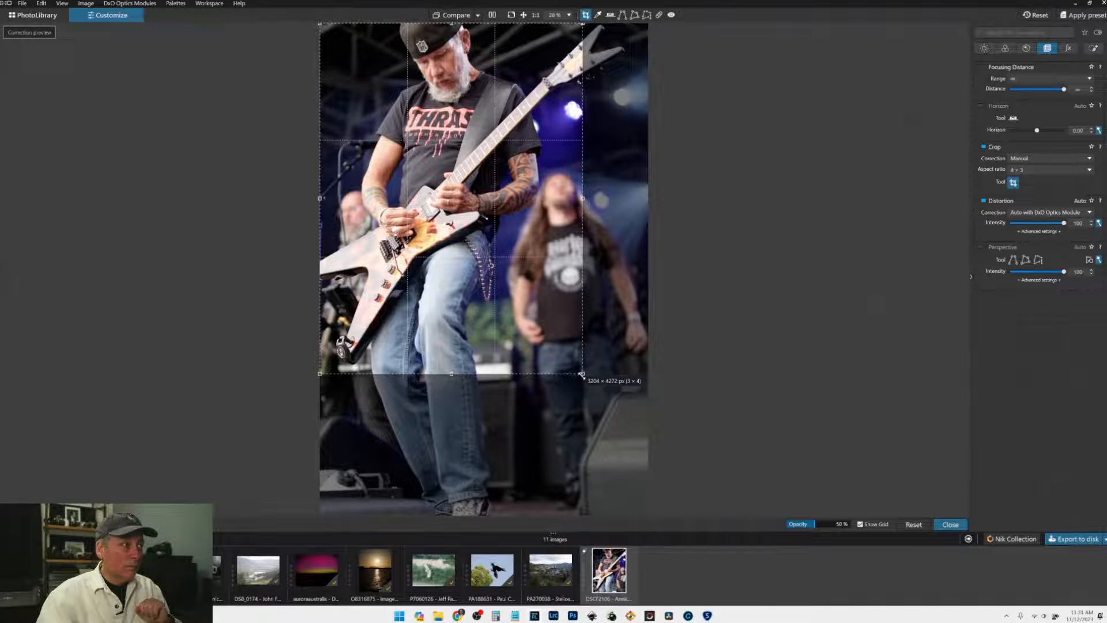
drag(582, 374, 605, 402)
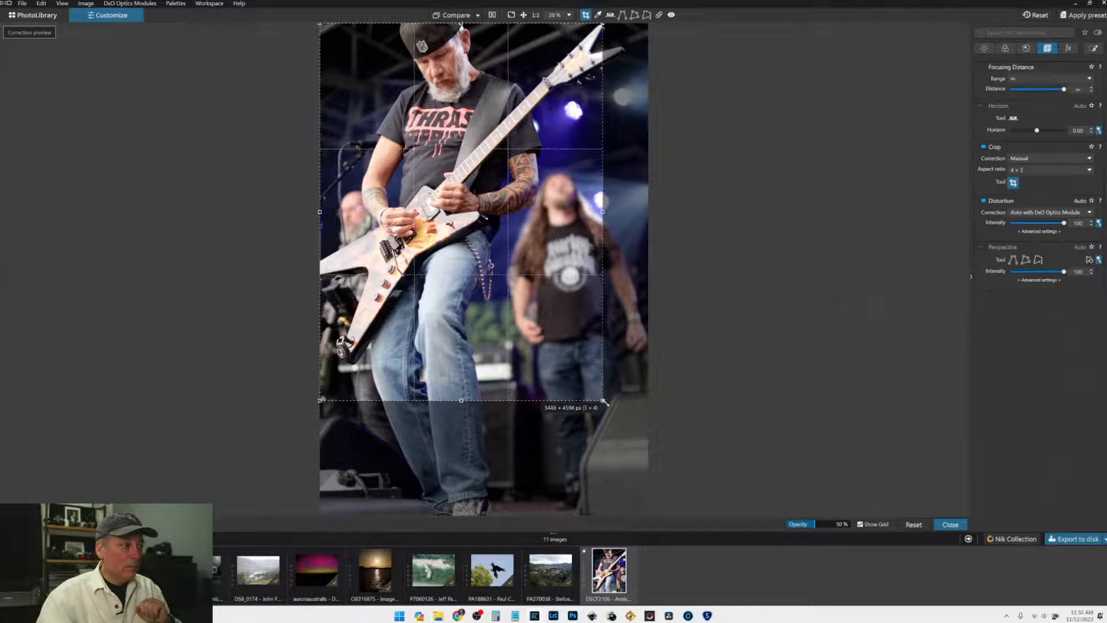
key(Return)
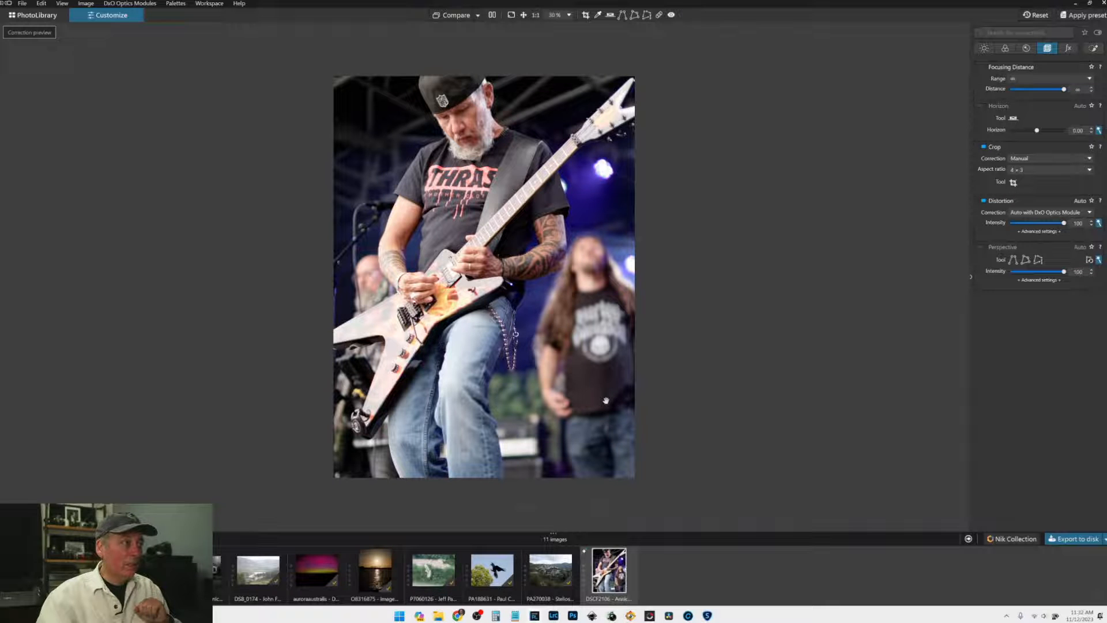
Step: Try lowering the guitarist photo's overall contrast to about -67 and reset it
click(984, 48)
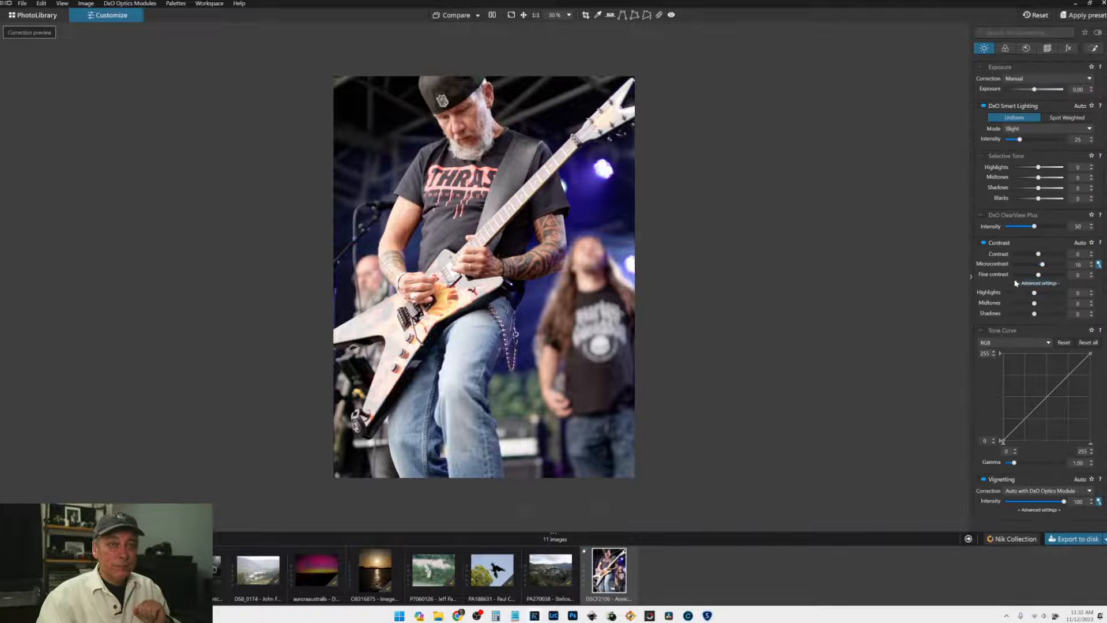
click(1031, 254)
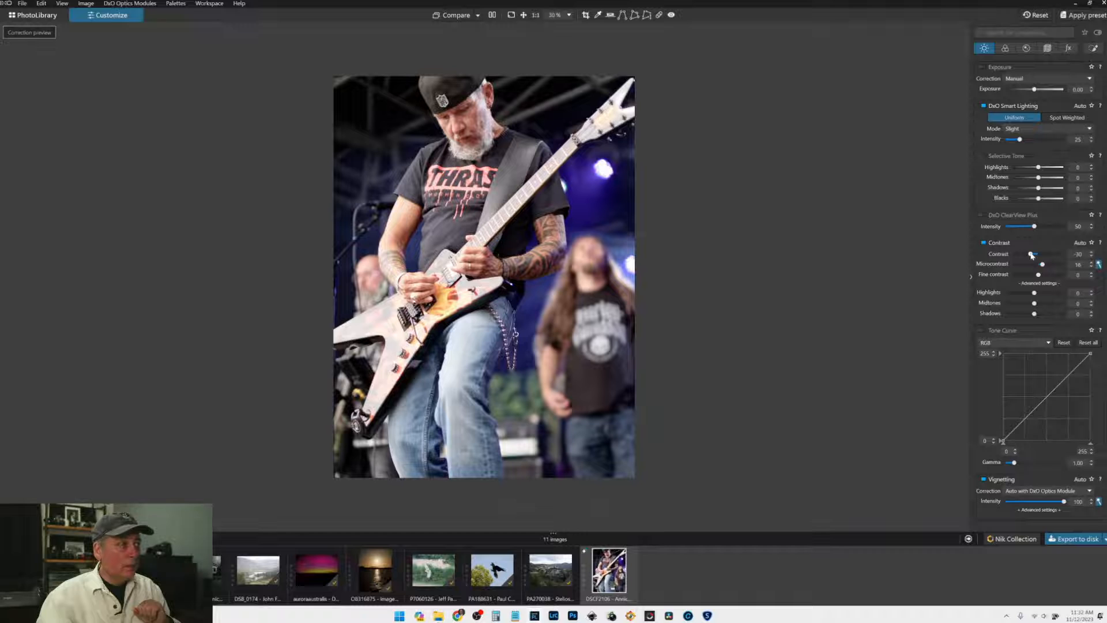
drag(1031, 256, 1022, 255)
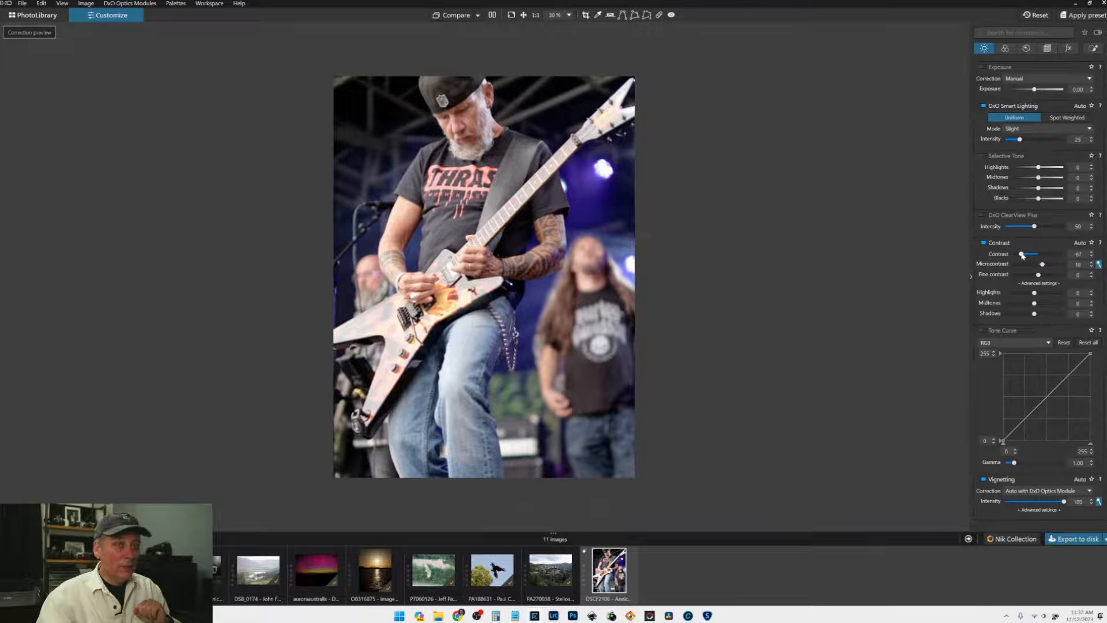
double_click(1021, 255)
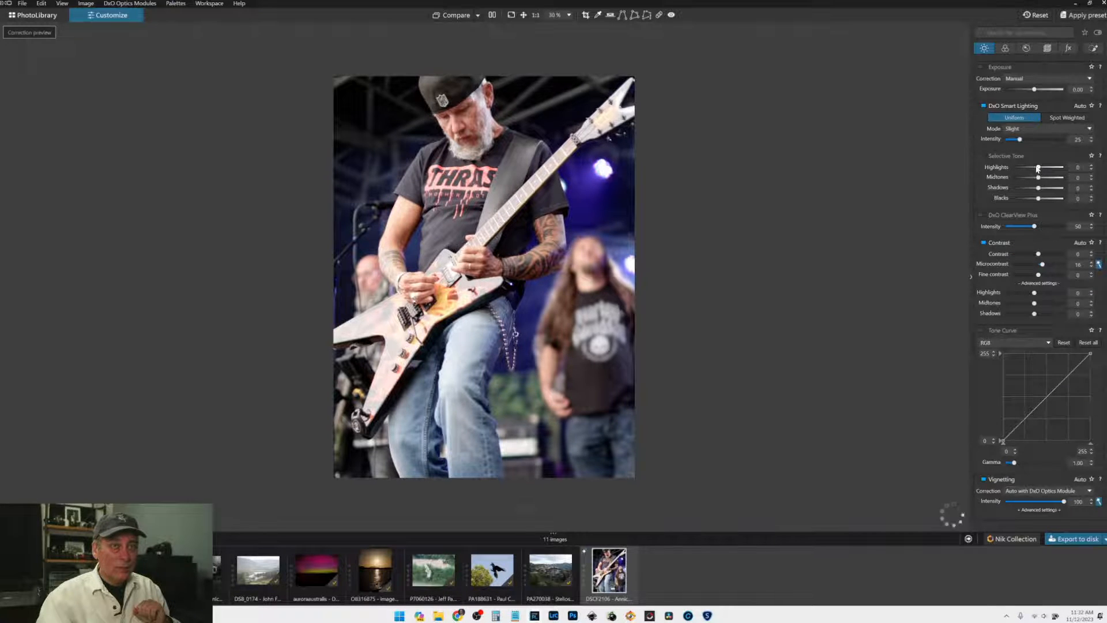
Step: Adjust the whole photo's selective tone with highlights at about -43, midtones at 24 and blacks at -23
mouse_move(1038, 168)
mouse_down()
mouse_move(1027, 168)
mouse_move(1044, 177)
mouse_up()
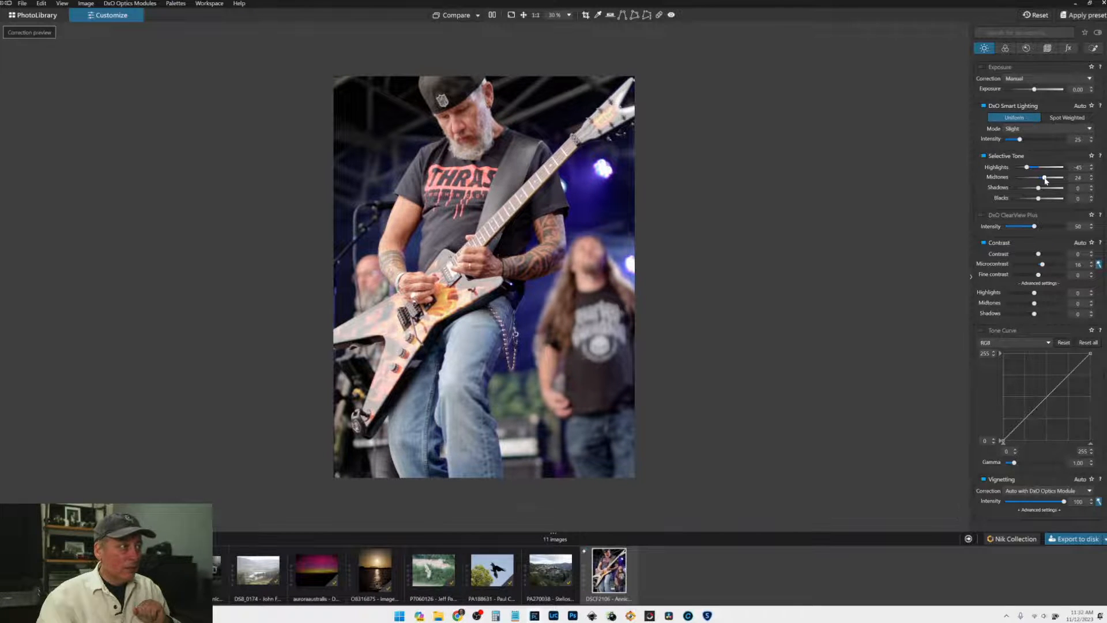
drag(1038, 199, 1032, 199)
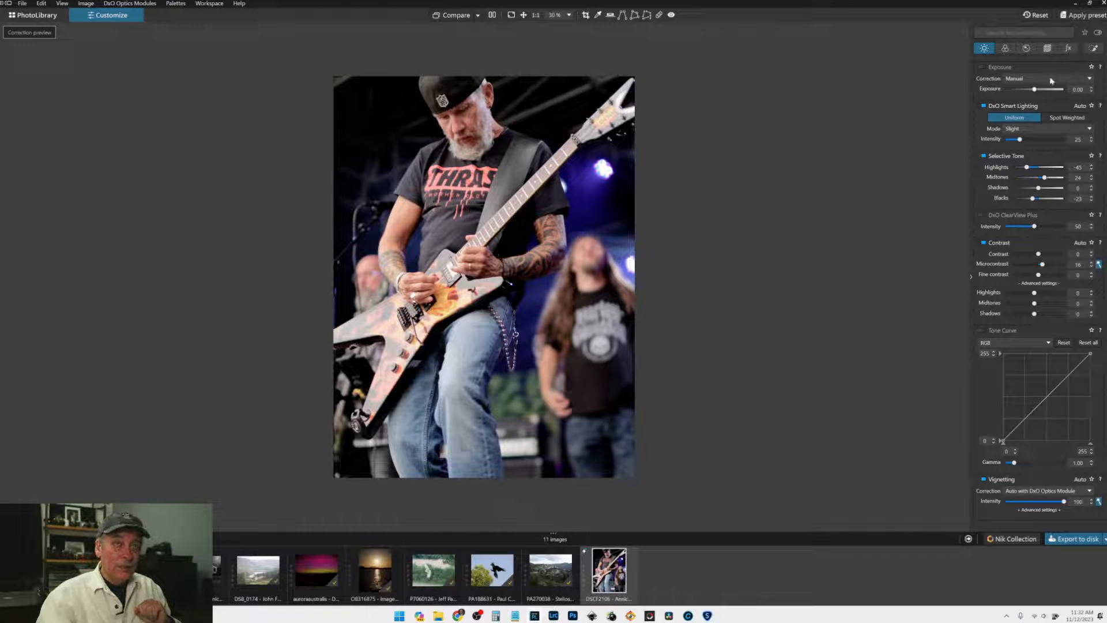
Step: Place a local adjustment control point on the guitarist's face and enlarge its circle to reach the hat and upper shirt
click(1093, 48)
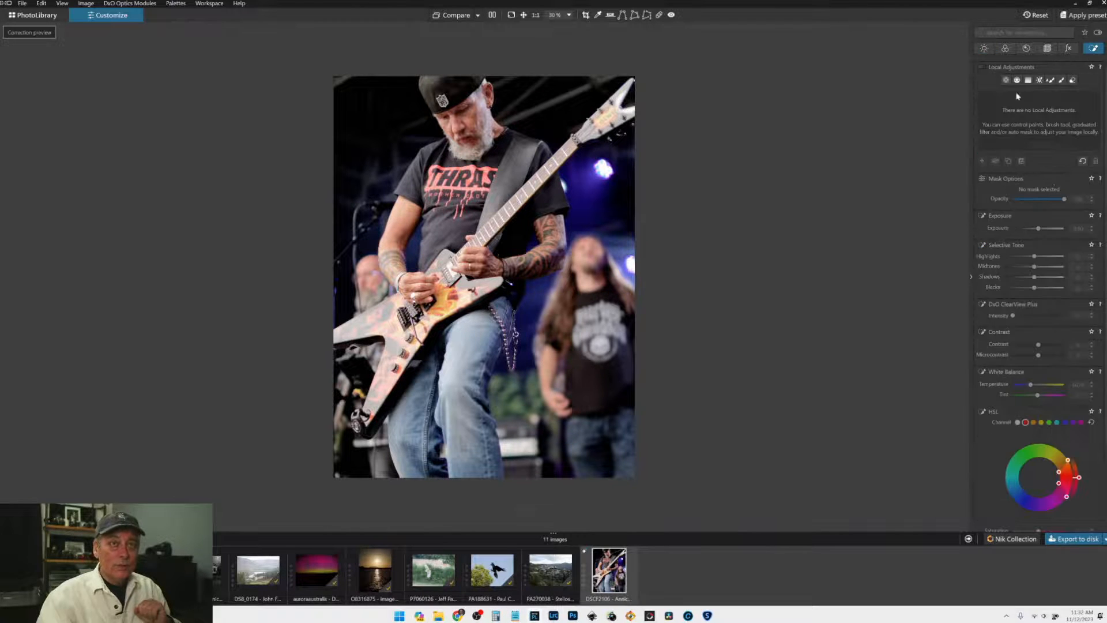
click(467, 124)
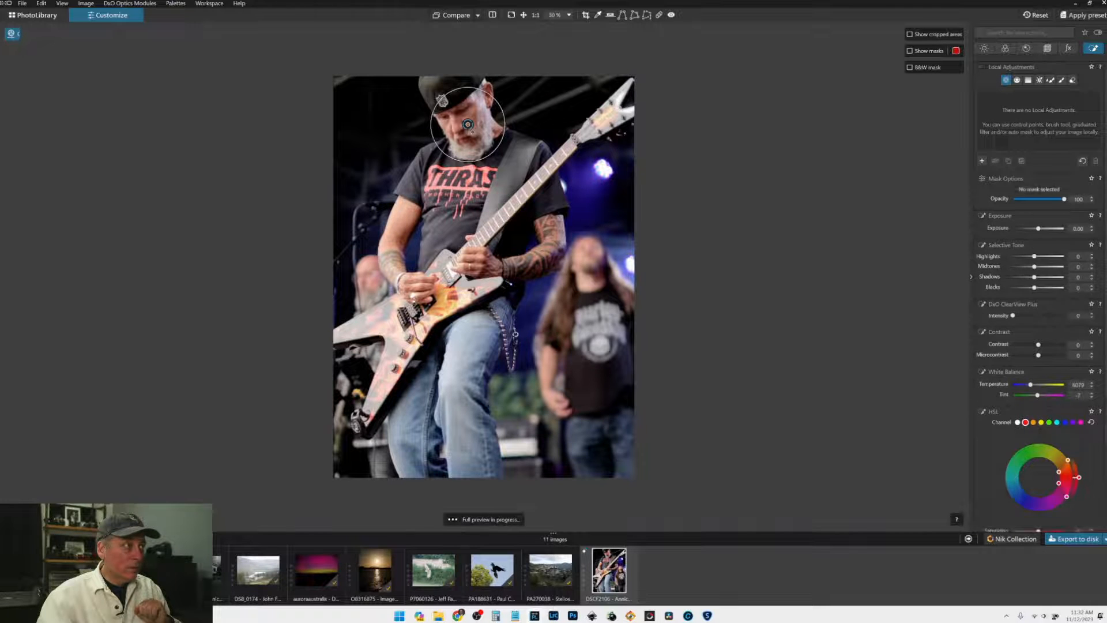
drag(502, 130, 522, 145)
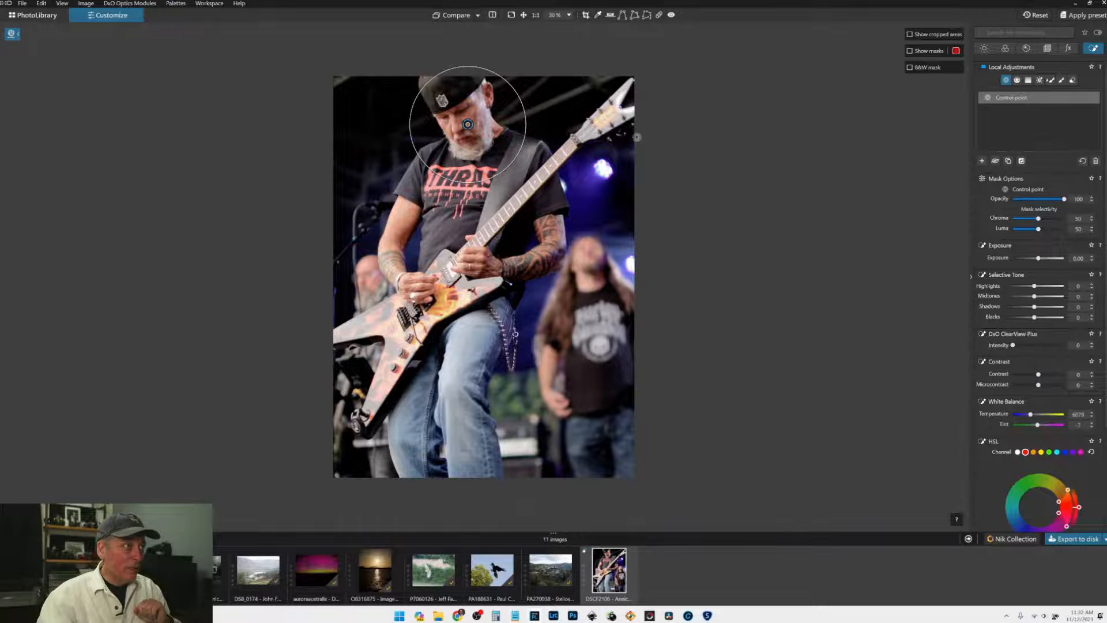
scroll(467, 86, up, 3)
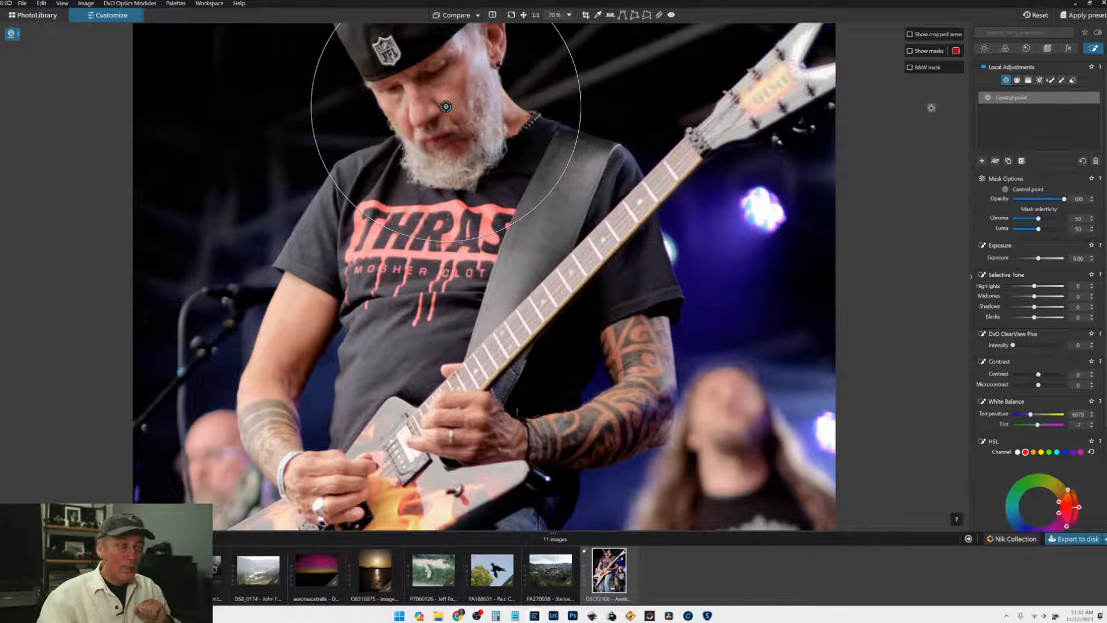
Step: Brighten the face's control point area by setting midtones to 55 and shadows to 16
drag(1035, 297, 1046, 299)
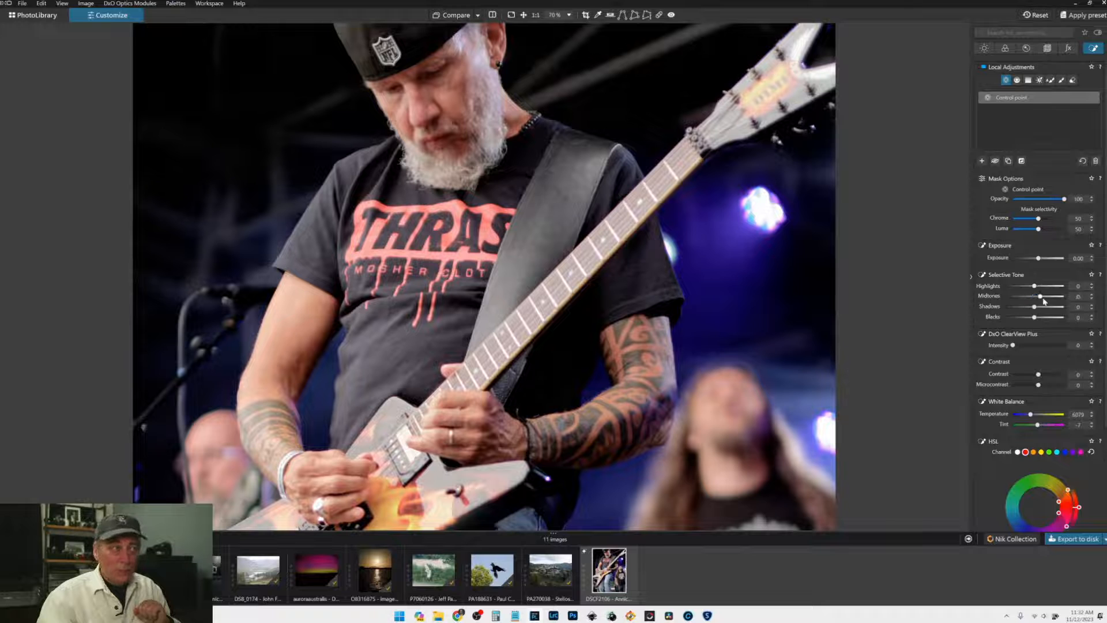
scroll(465, 99, down, 3)
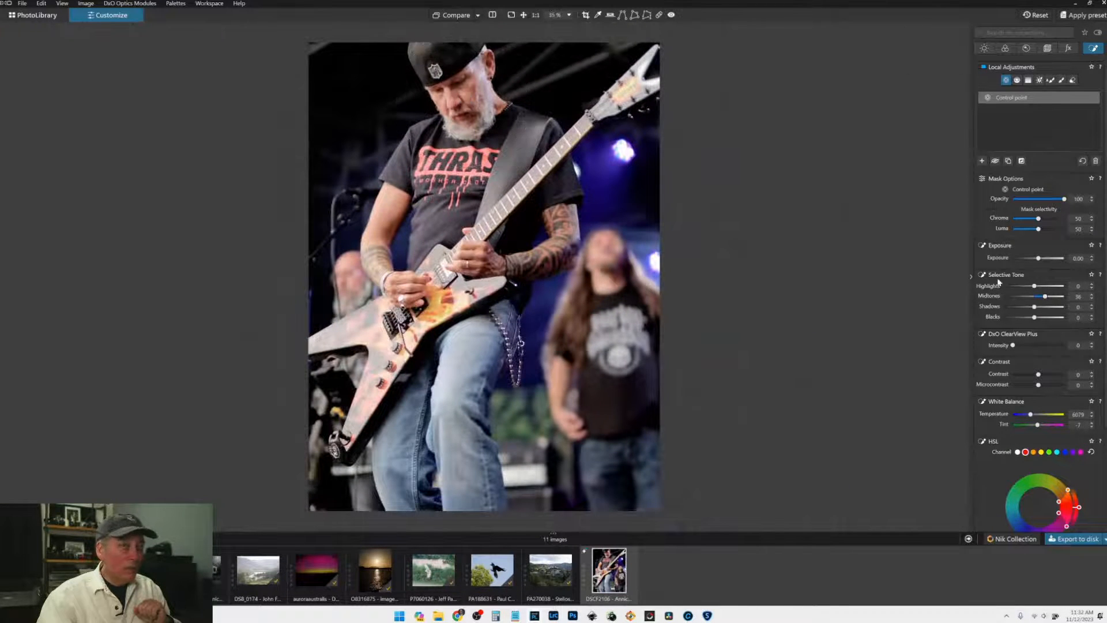
drag(1034, 307, 1038, 312)
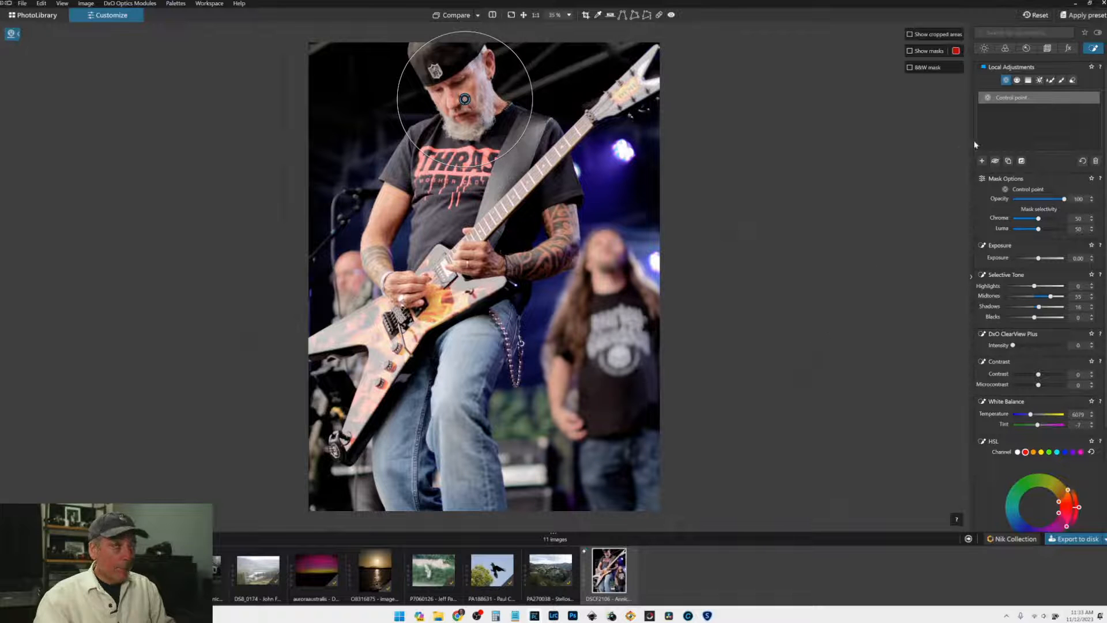
Step: Add a separate control point mask on the guitar body with ClearView Plus intensity 71 and highlights -56
click(981, 162)
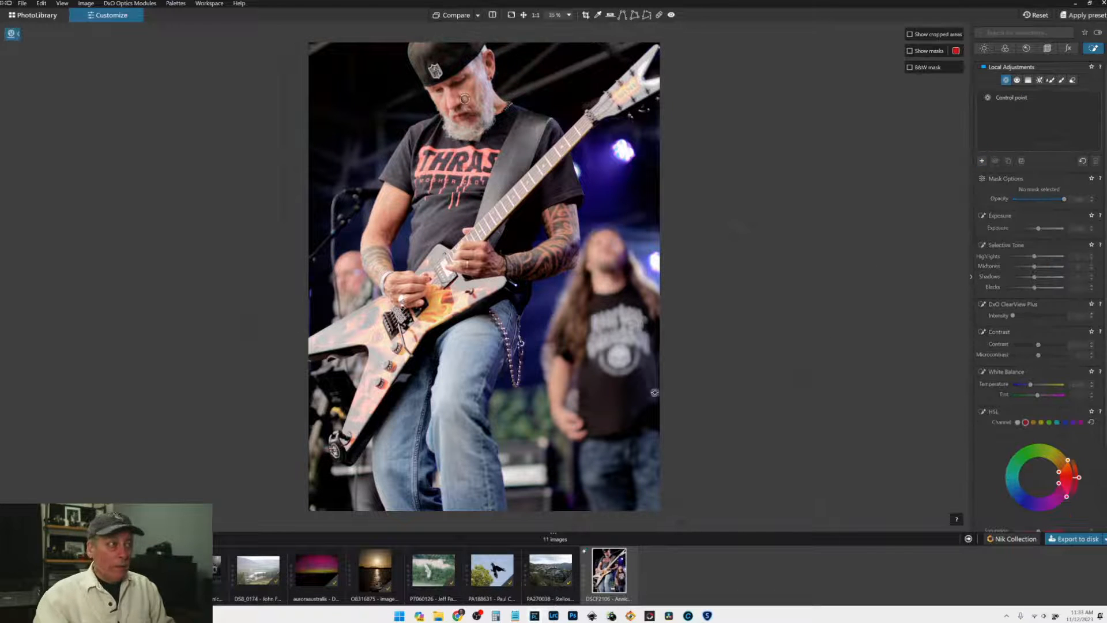
click(372, 330)
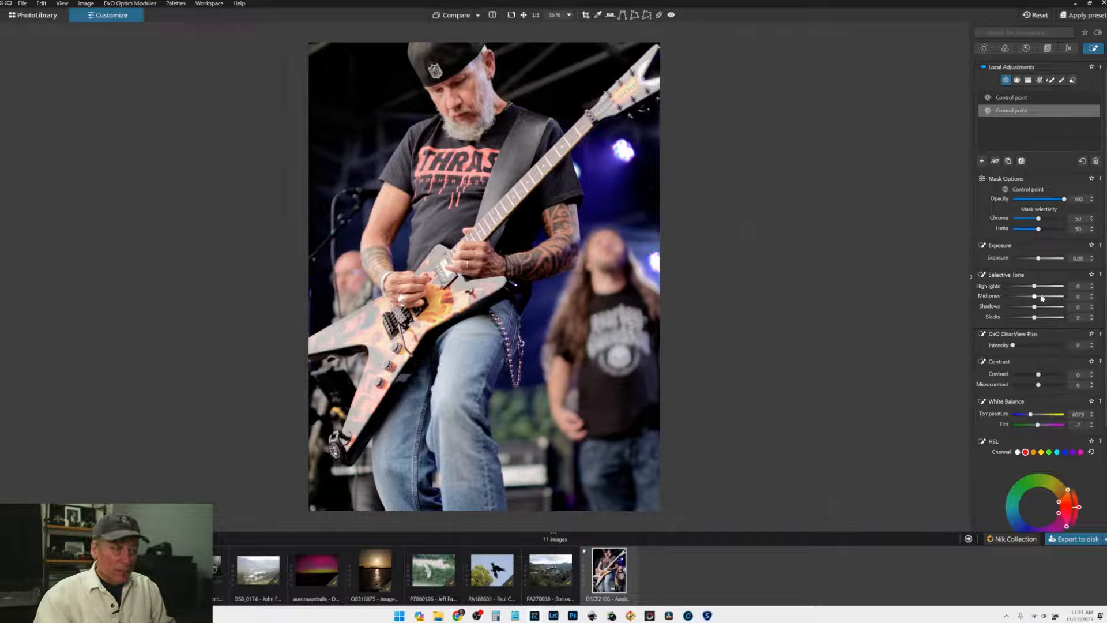
mouse_move(1031, 347)
mouse_down()
mouse_move(1063, 352)
mouse_move(1049, 348)
mouse_up()
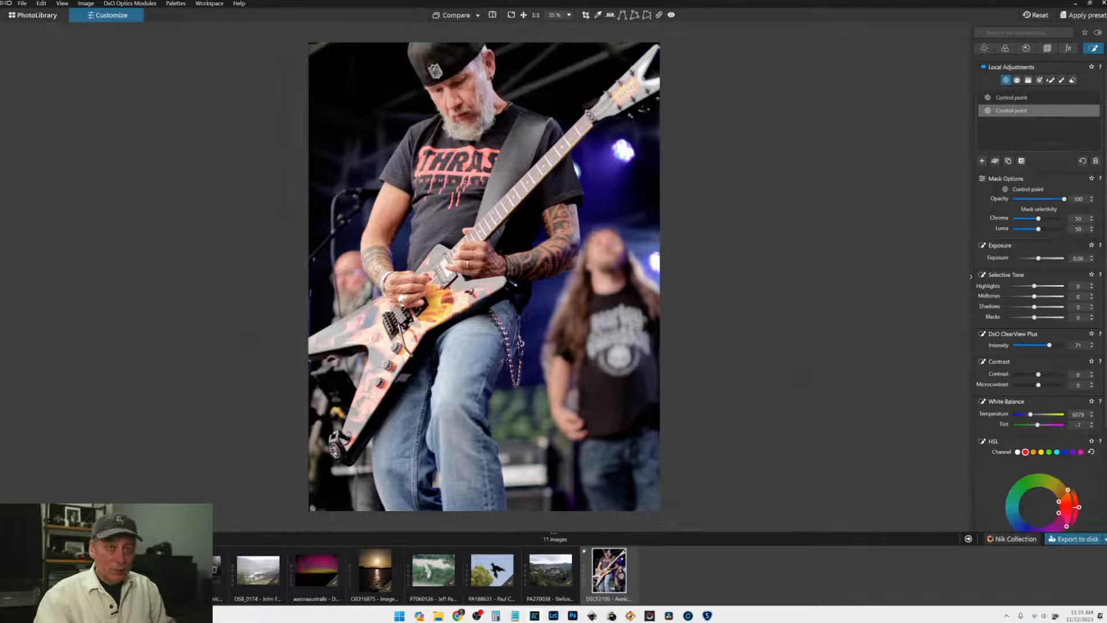
drag(1034, 286, 1010, 289)
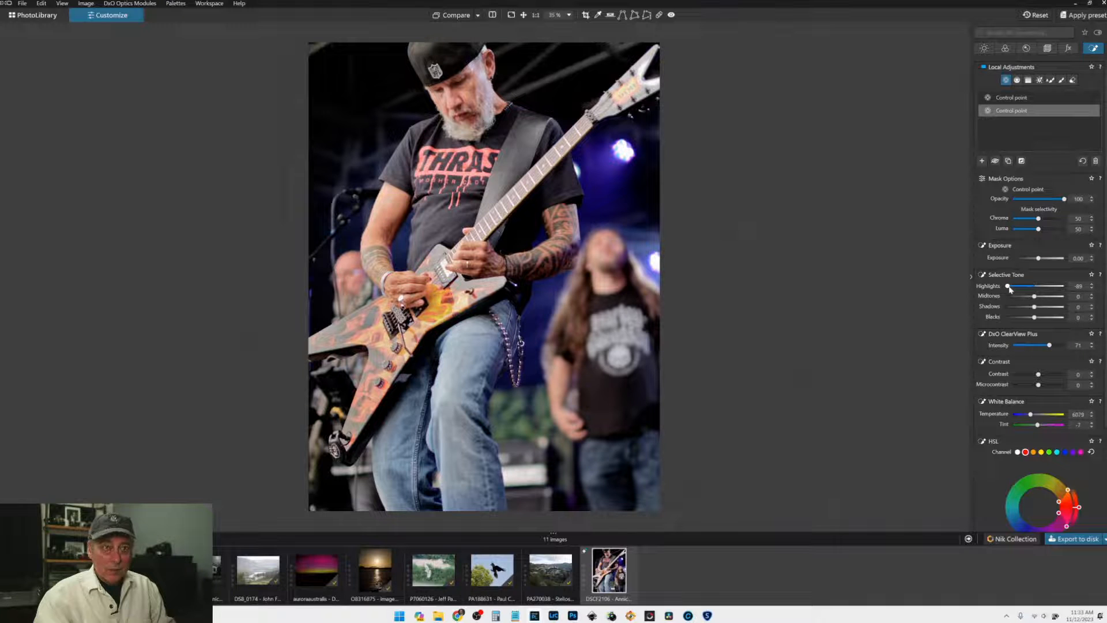
drag(1010, 289, 1018, 289)
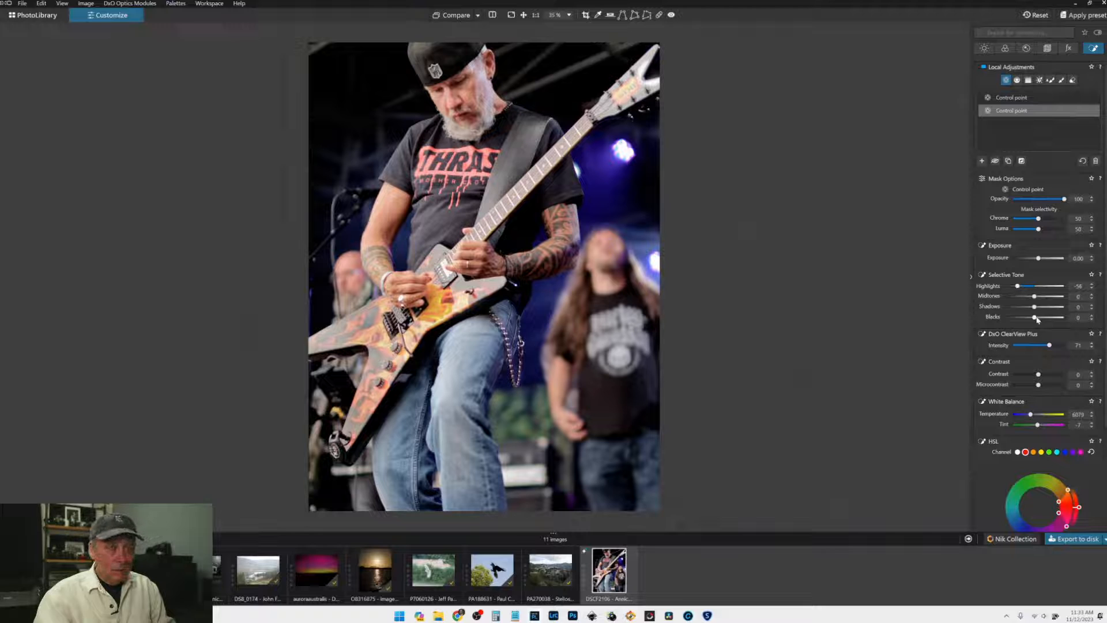
Step: Widen the guitar mask's orange HSL range toward red, set its saturation to 42, and extend the mask along the neck and headstock
scroll(991, 458, down, 4)
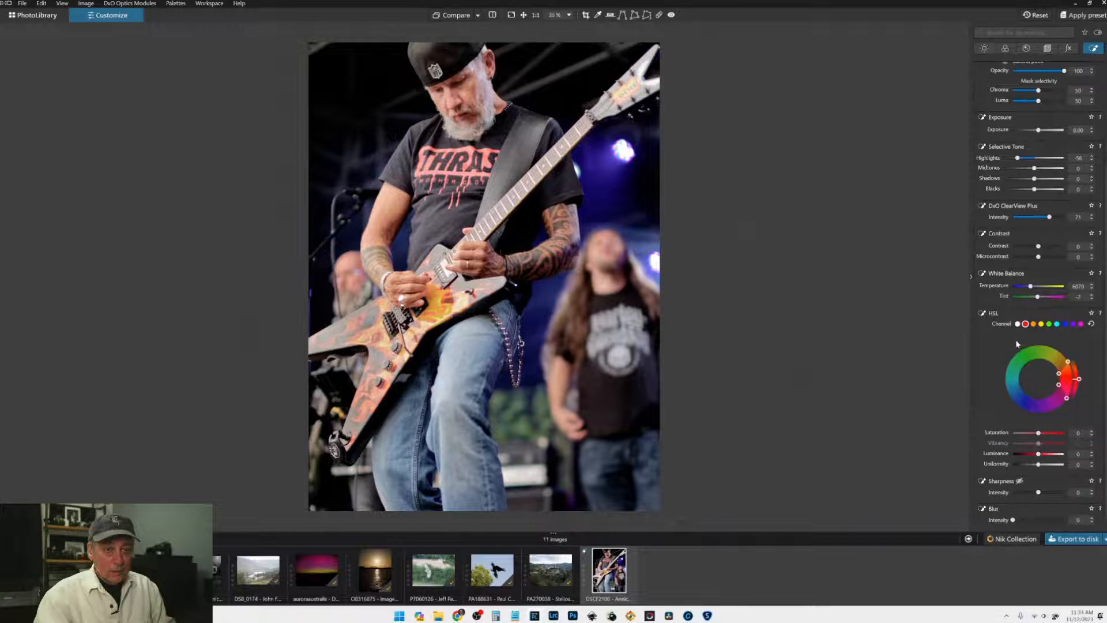
click(1017, 324)
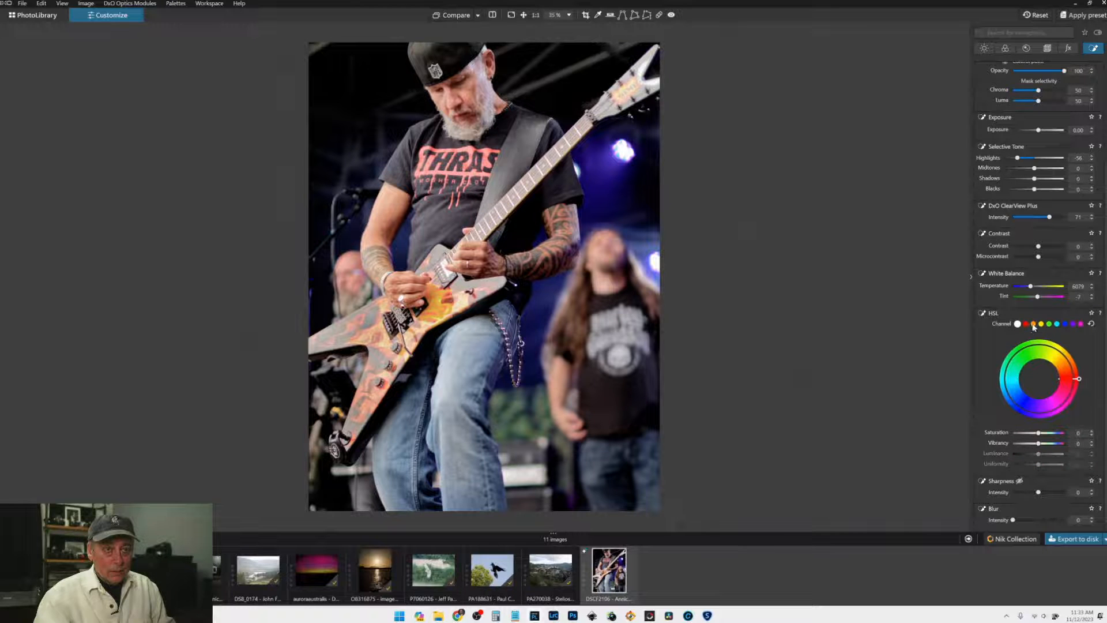
click(1033, 324)
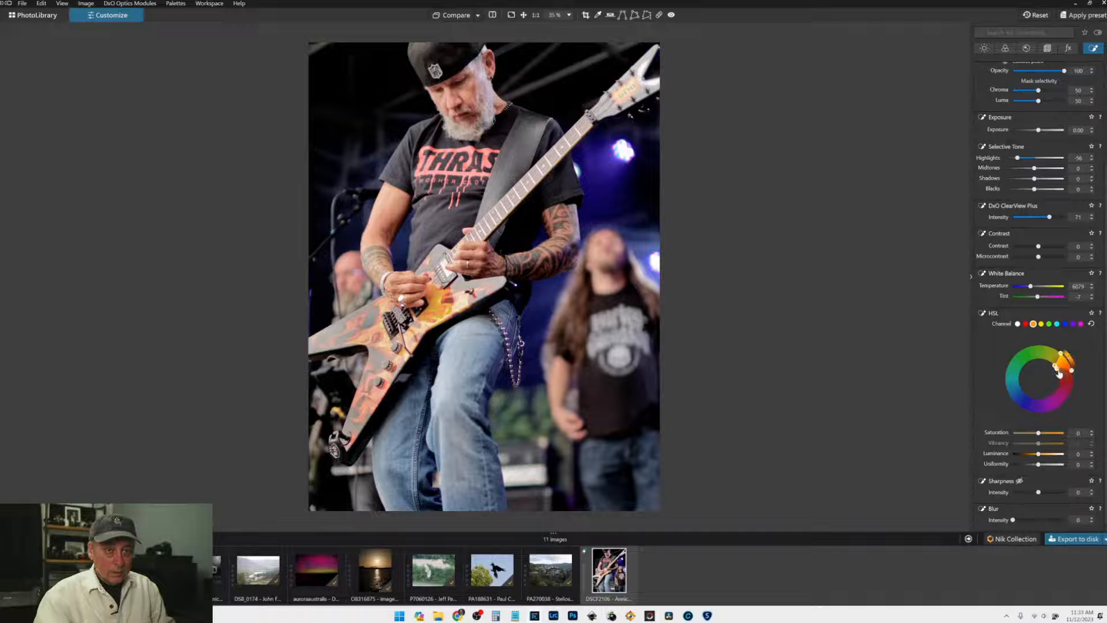
drag(1059, 374, 1072, 377)
drag(1039, 434, 1051, 433)
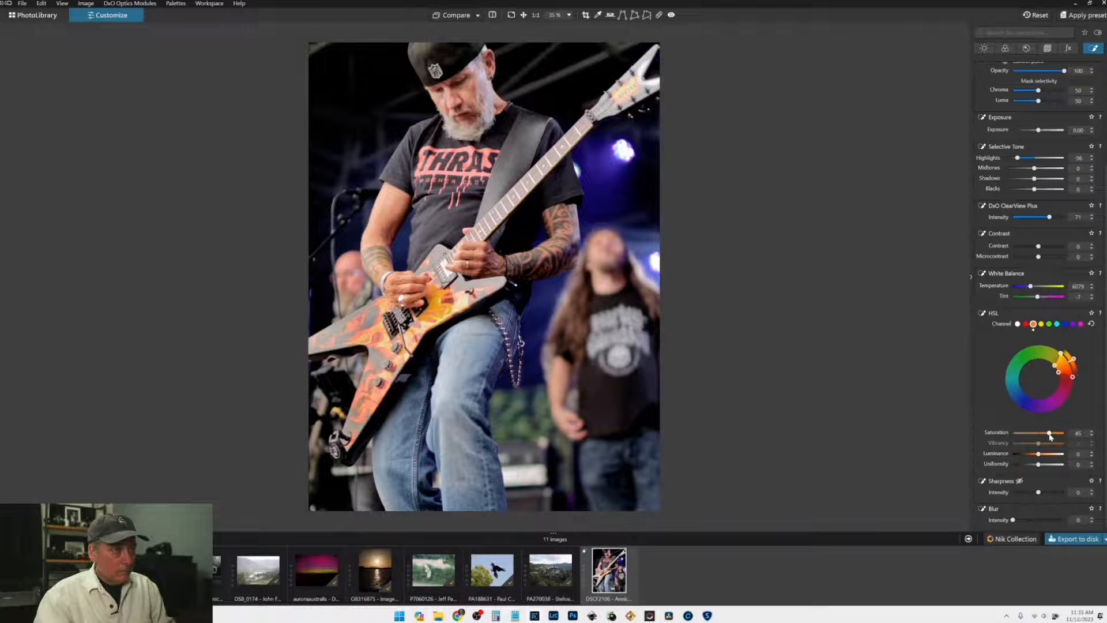
drag(1038, 454, 1031, 454)
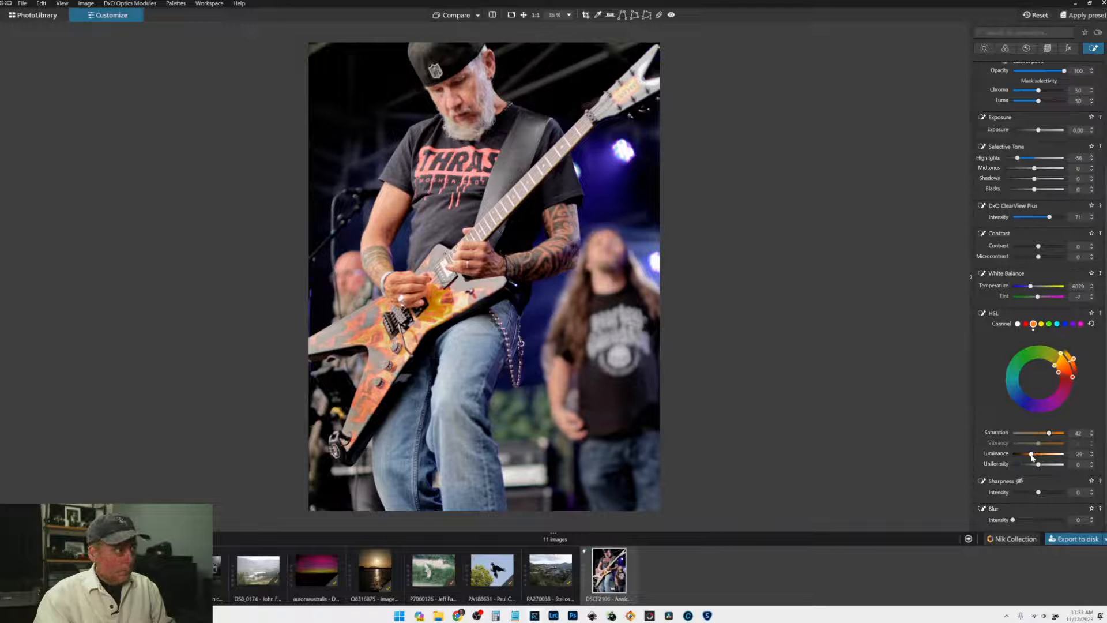
double_click(1032, 454)
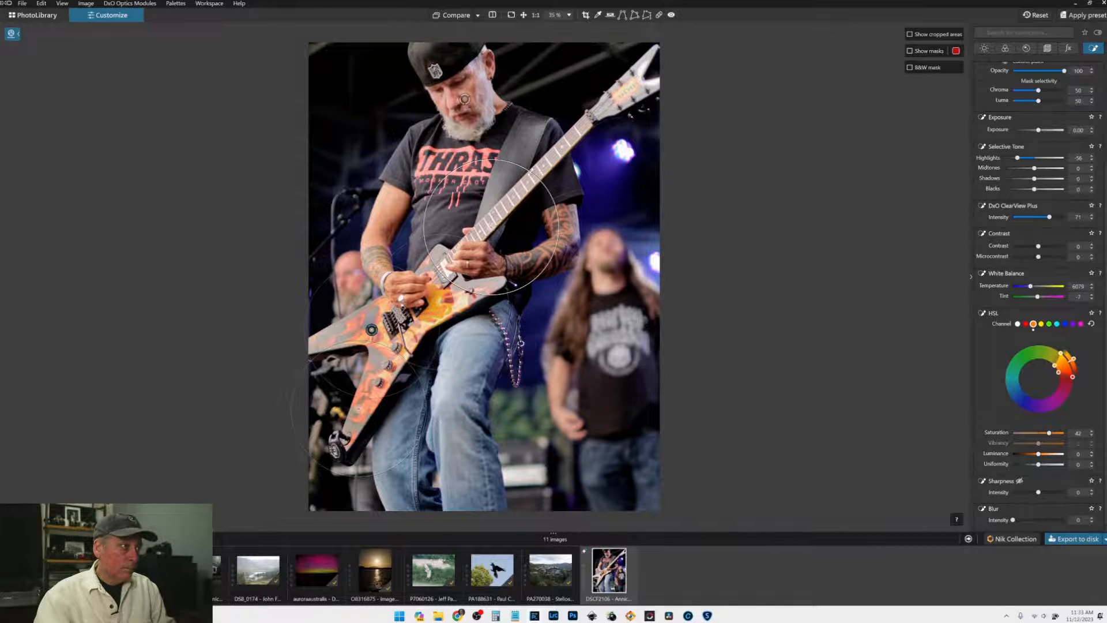
drag(530, 170, 510, 203)
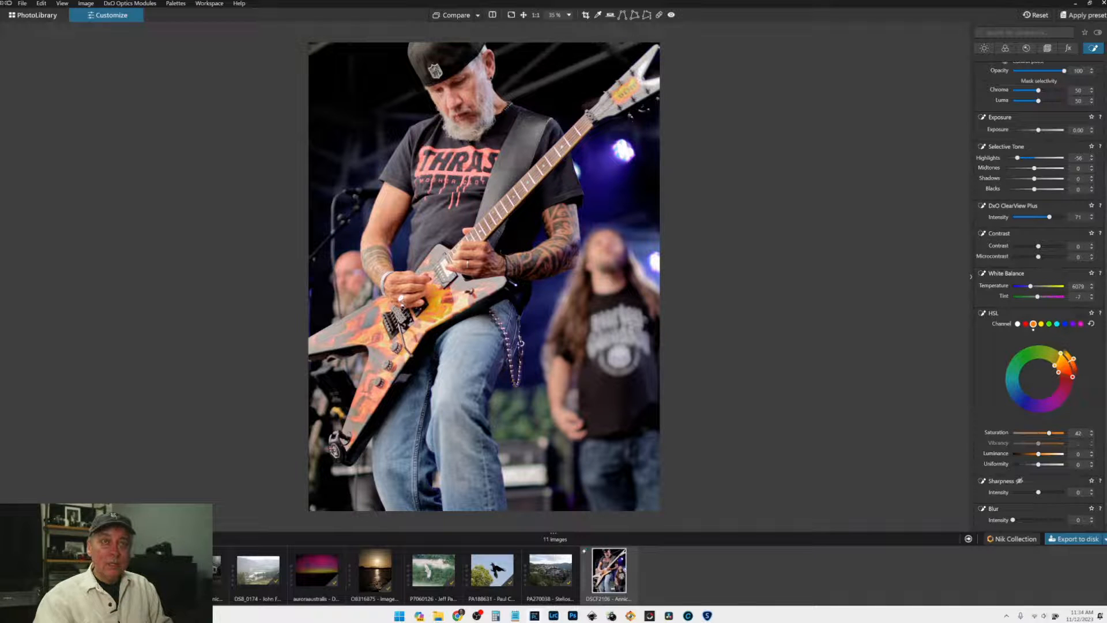
Step: Create a new brush mask with an enlarged brush and paint it over the background musician and the dark stage areas around the guitarist
scroll(1012, 152, up, 3)
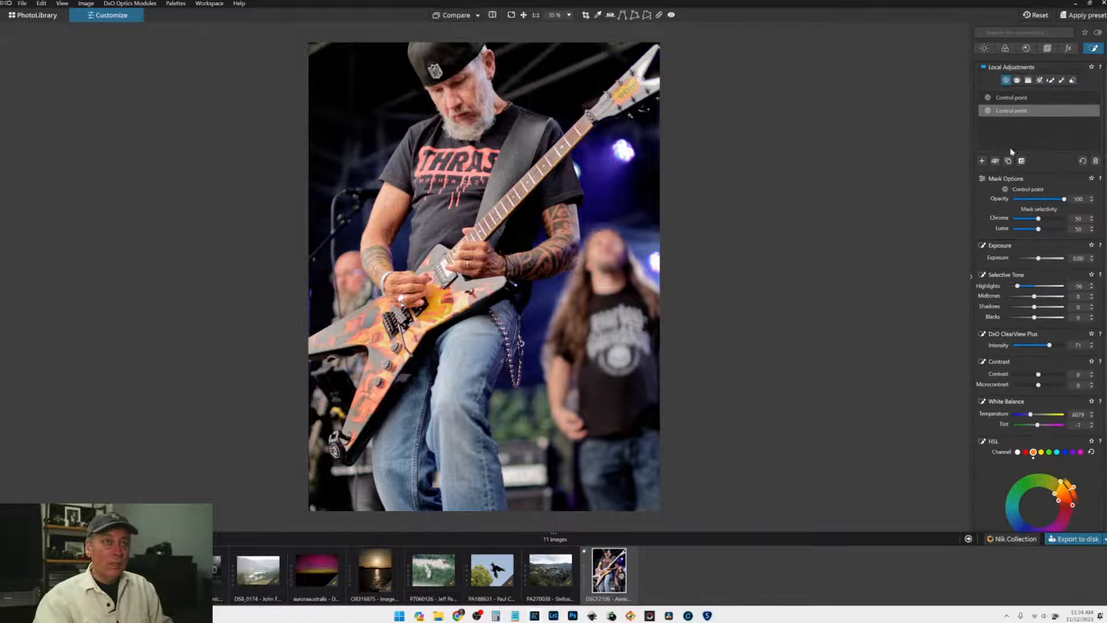
click(982, 161)
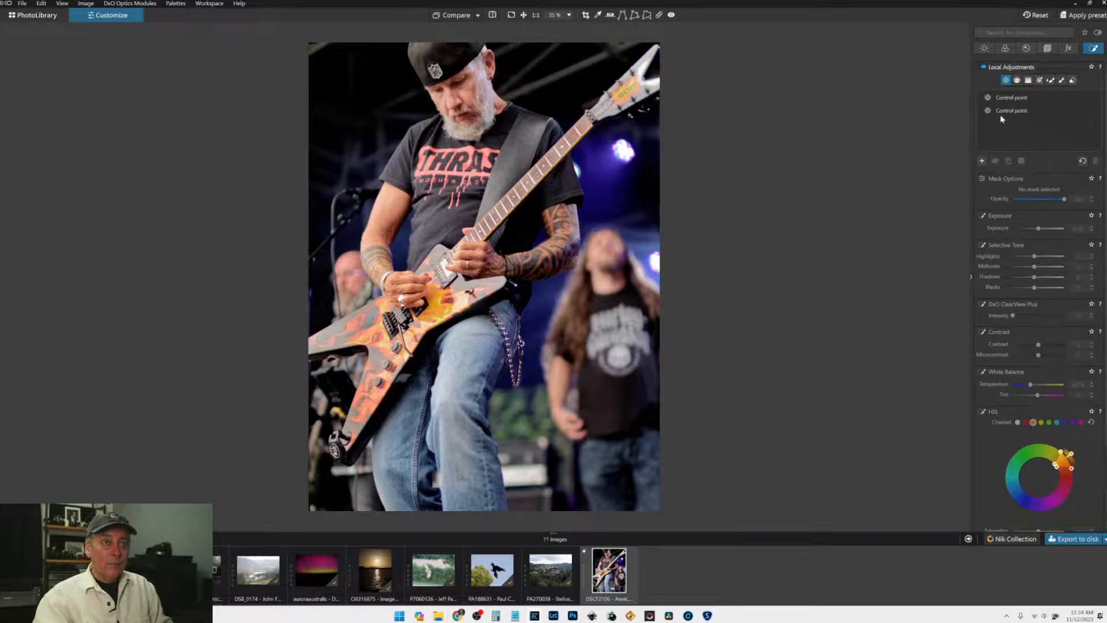
click(1061, 81)
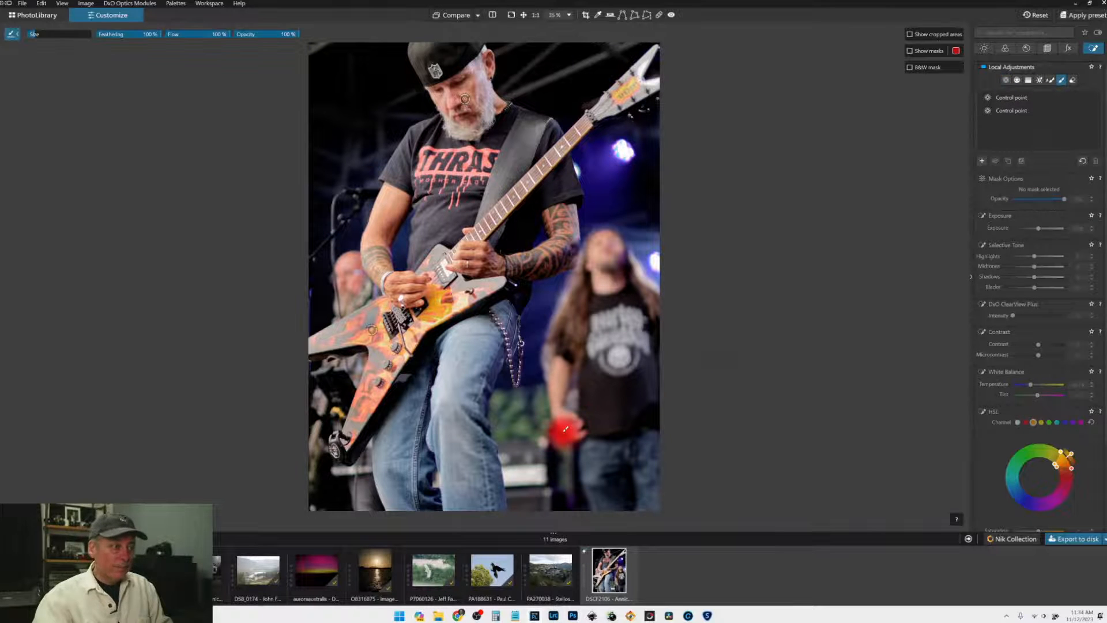
scroll(573, 428, down, 1)
scroll(581, 428, up, 6)
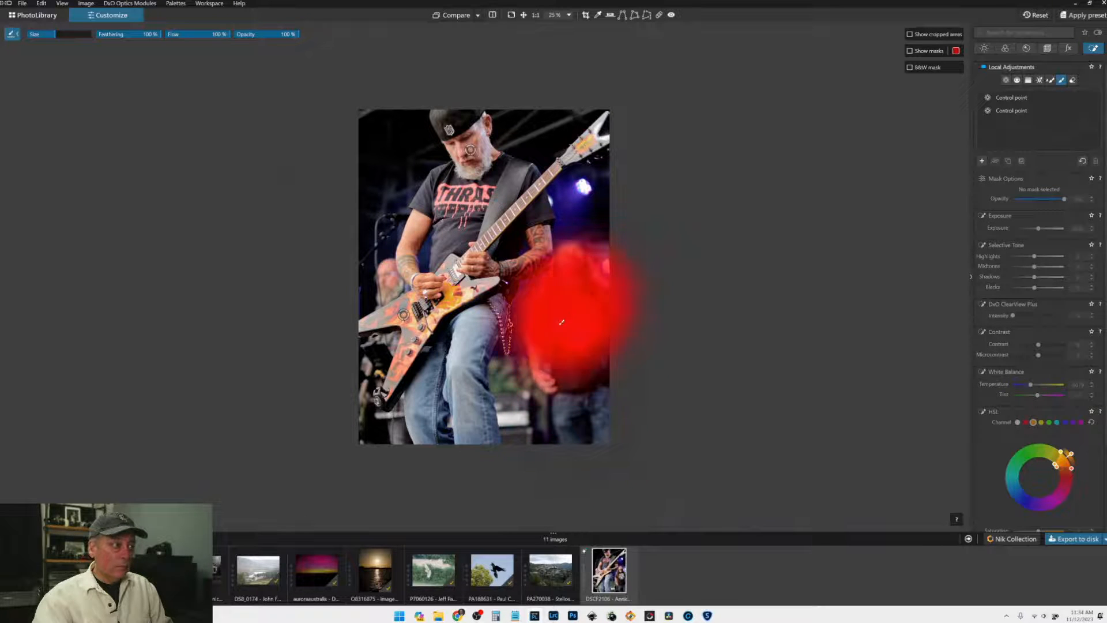
mouse_move(562, 322)
mouse_down()
mouse_move(555, 407)
mouse_move(594, 299)
mouse_move(582, 185)
mouse_move(564, 162)
mouse_up()
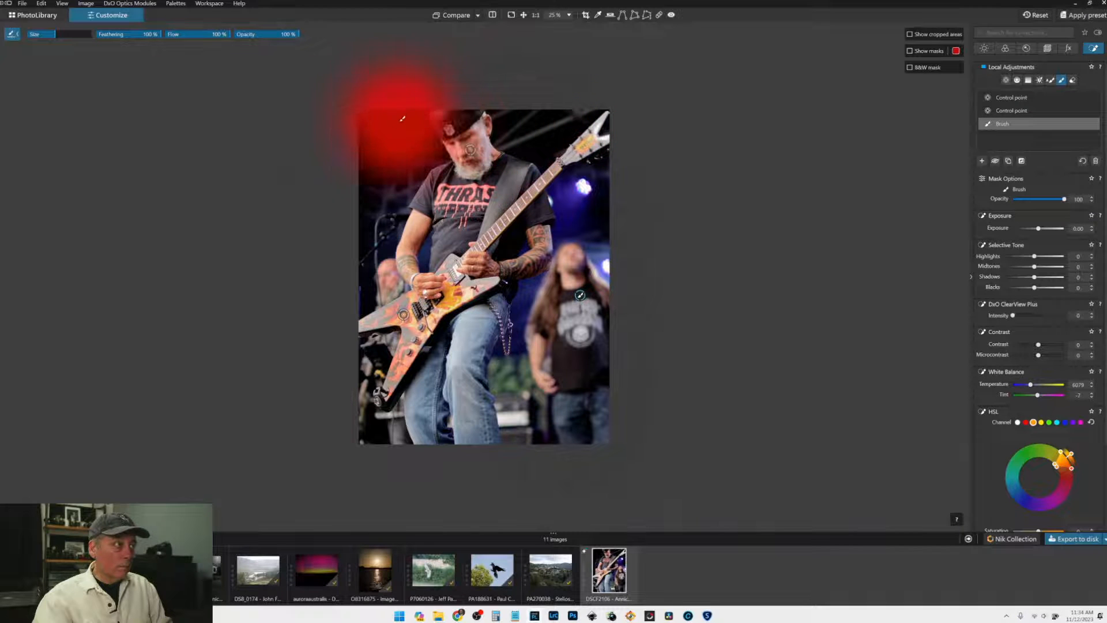
mouse_move(403, 118)
mouse_down()
mouse_move(314, 271)
mouse_move(317, 312)
mouse_up()
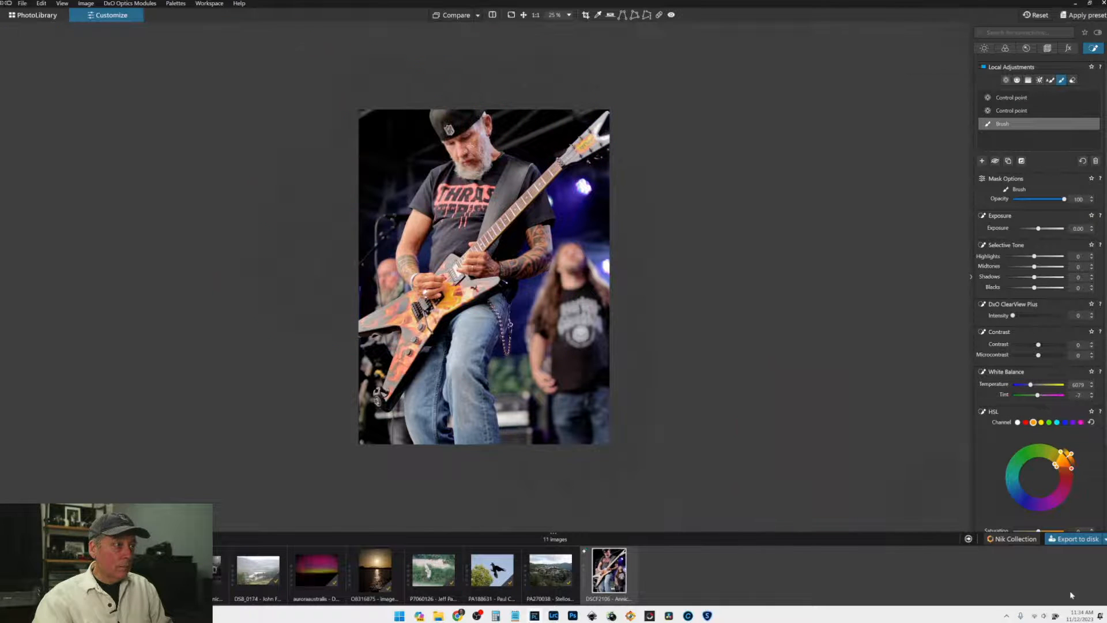
Step: Darken and cool the brushed background with shadows at -29, blacks at -52 and a white balance temperature of about 3718
click(1026, 277)
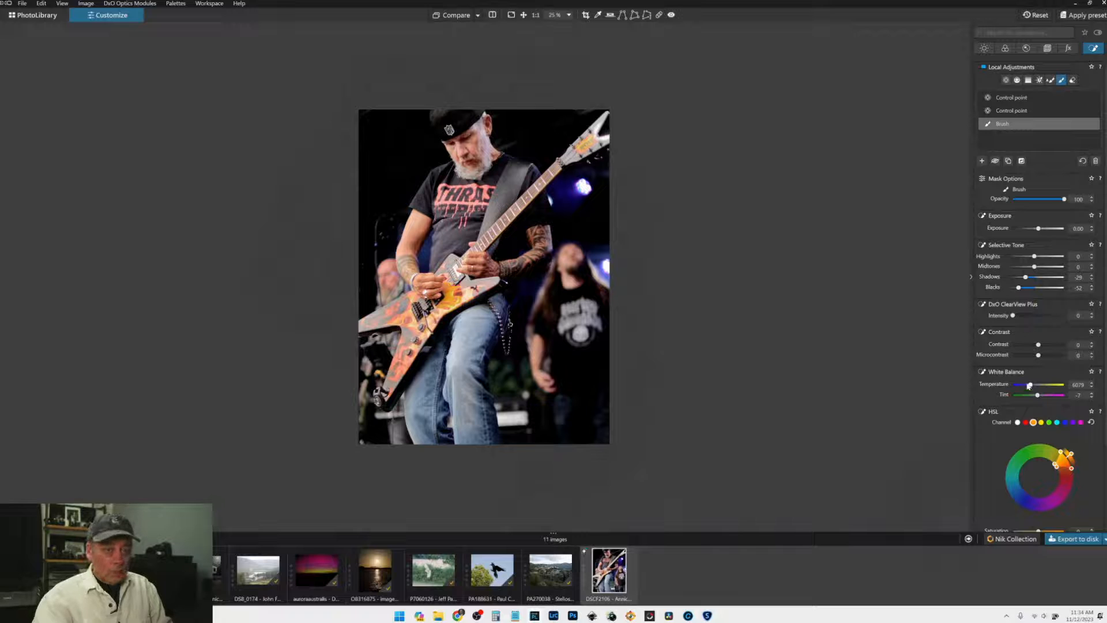
drag(1029, 385, 1024, 386)
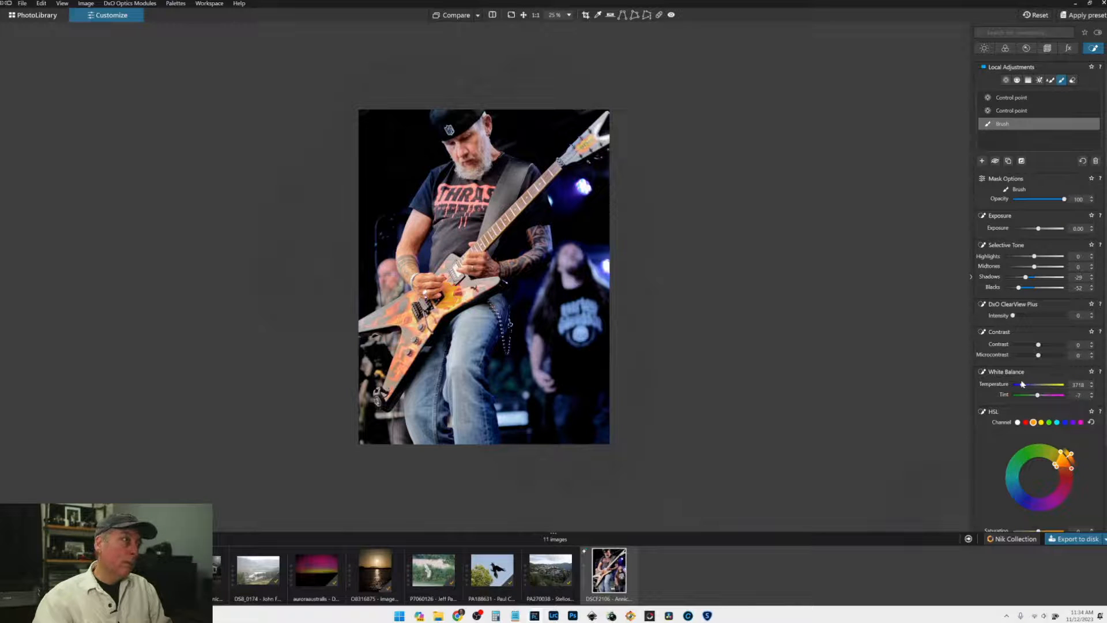
Step: Rotate the guitarist photo slightly by setting the horizon correction to about 0.80
click(1045, 51)
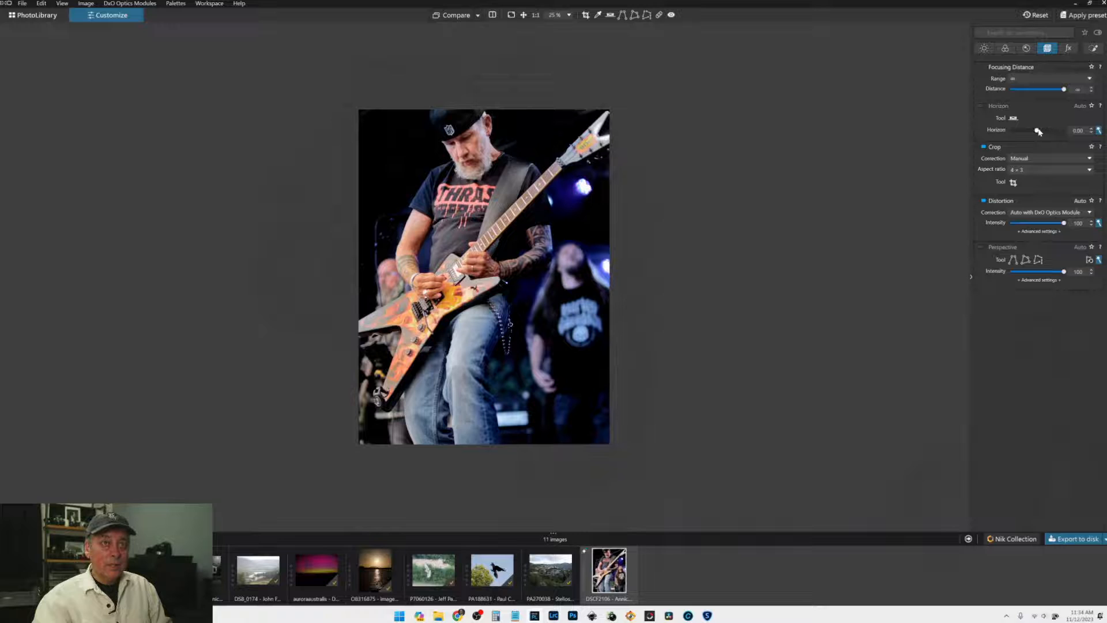
drag(1038, 131, 1039, 132)
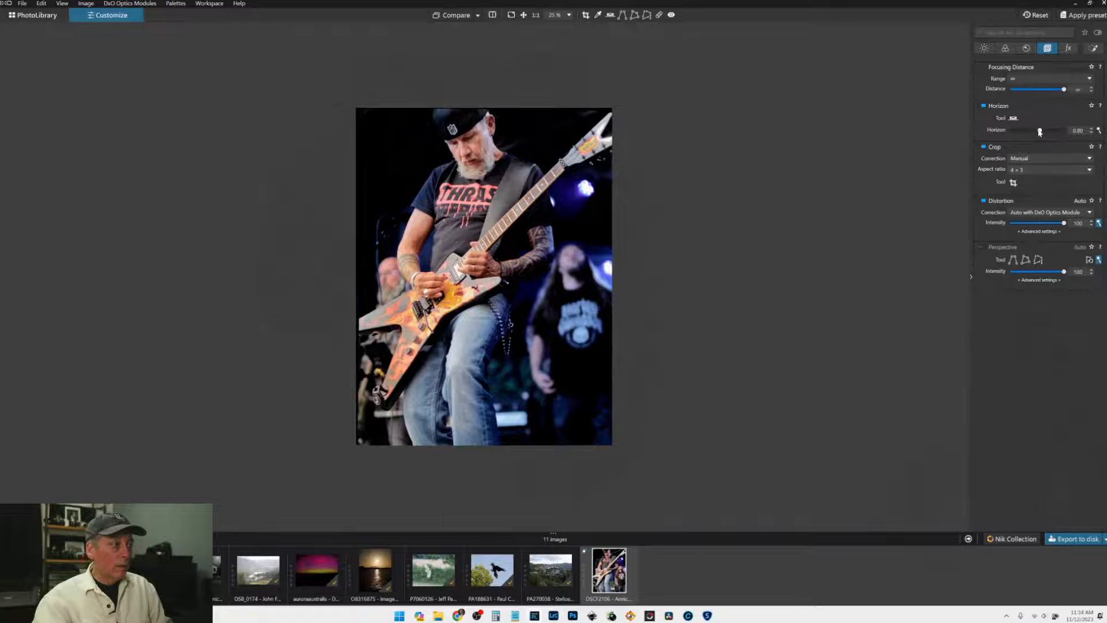
Step: Reposition the 4:3 crop slightly on the guitarist photo and apply it
click(1012, 182)
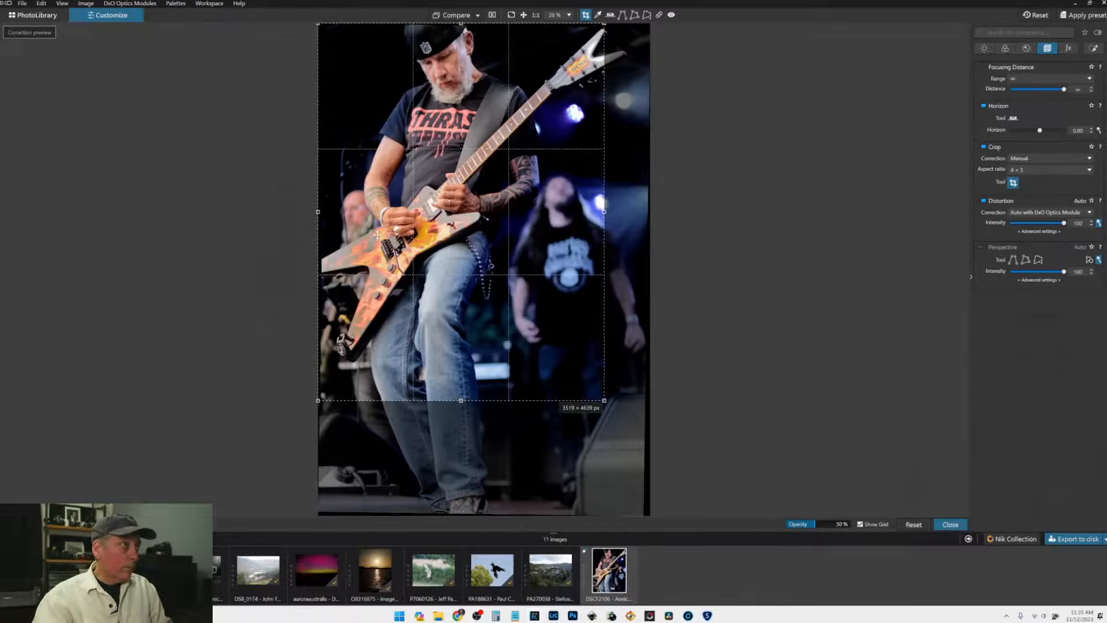
drag(390, 221, 394, 226)
key(Return)
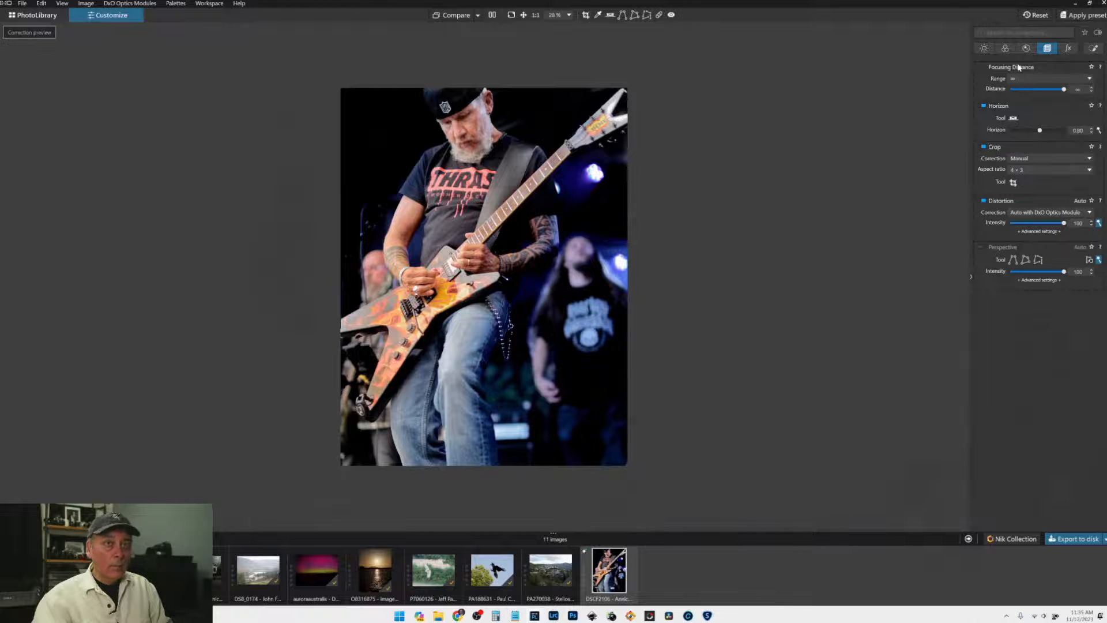
Step: Reopen the background brush mask and extend it over the stage area in the photo's lower-left corner behind the guitar
click(1094, 48)
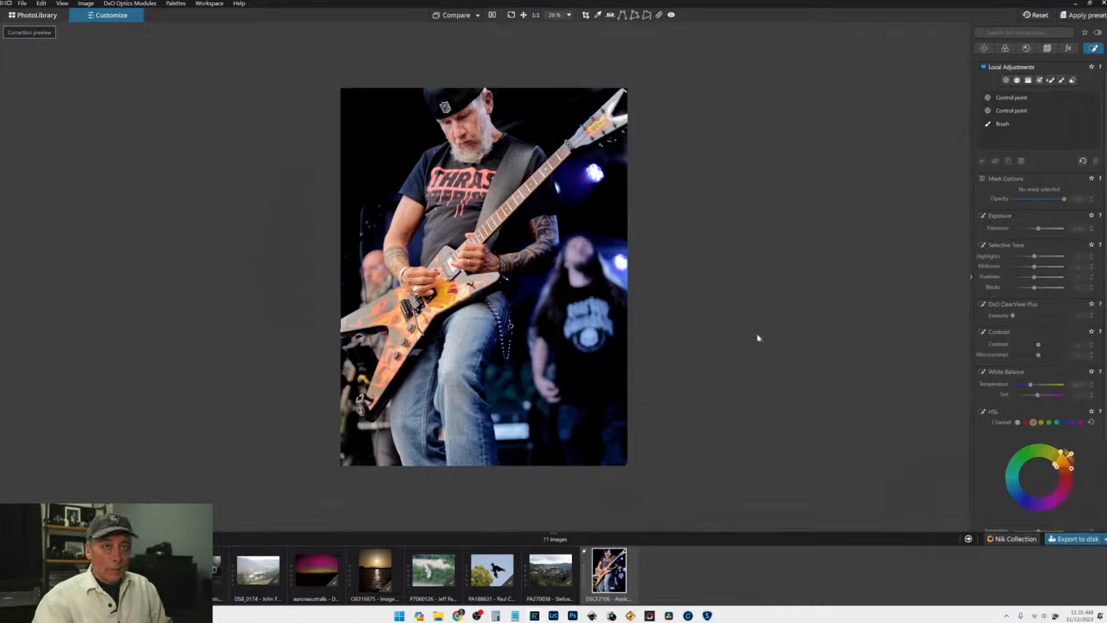
click(1006, 123)
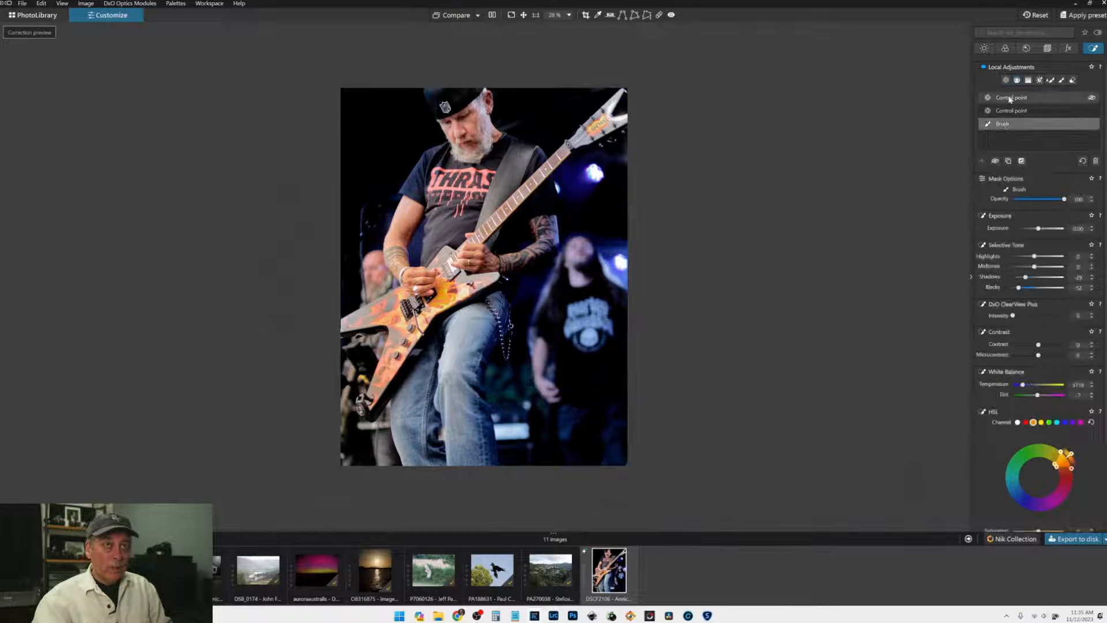
click(1061, 79)
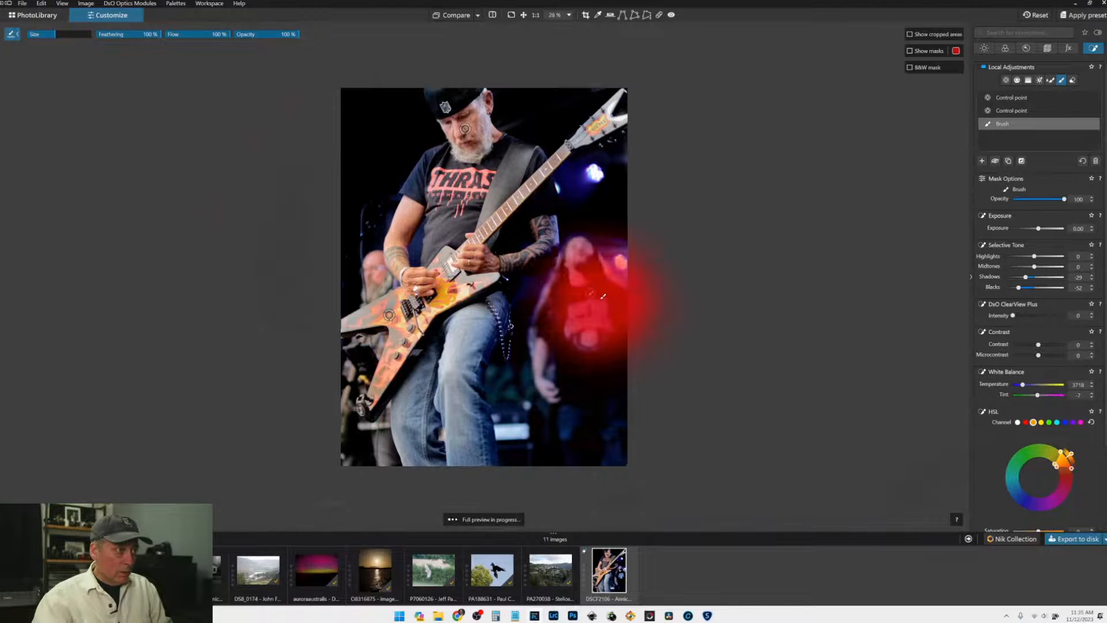
click(351, 444)
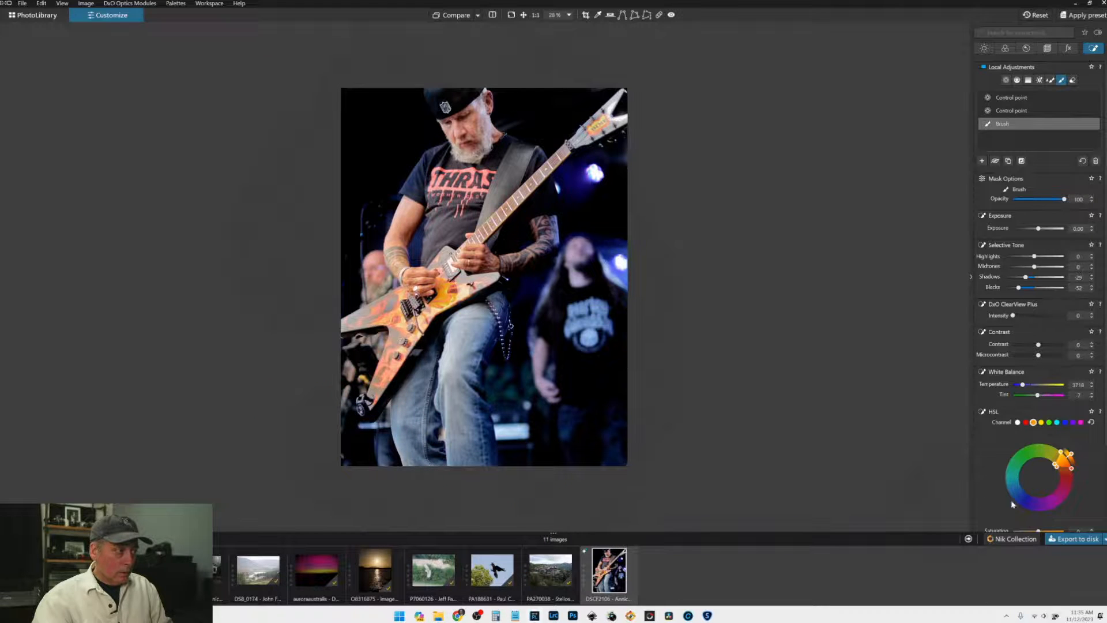
Step: Refine the background mask around the guitarist with a smaller brush and eraser, lowering the brush flow to 23%
scroll(356, 360, down, 5)
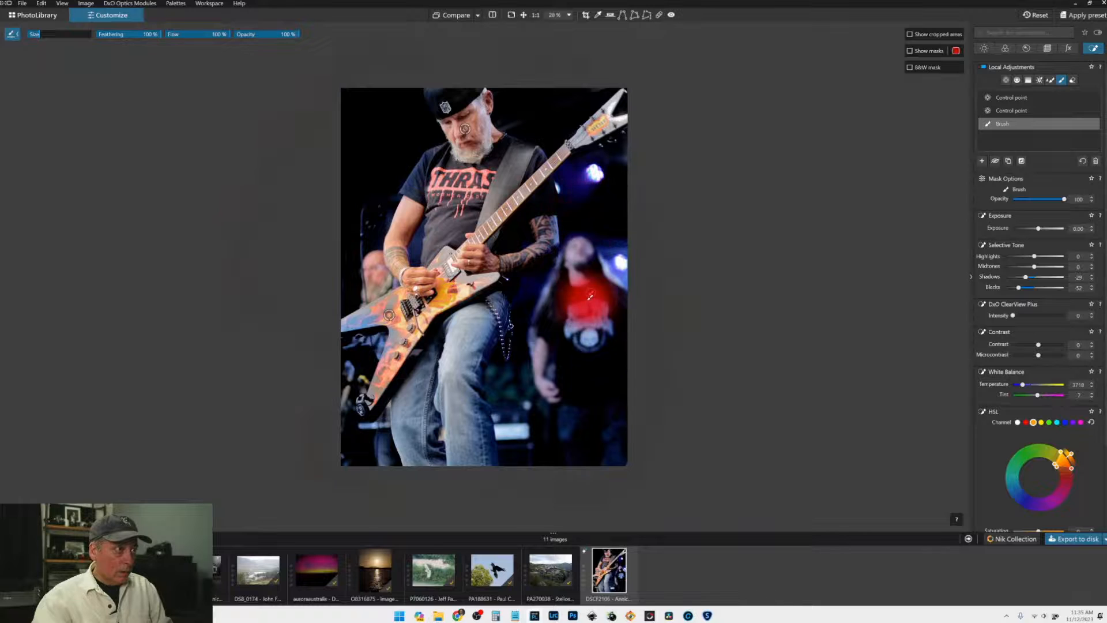
mouse_move(589, 297)
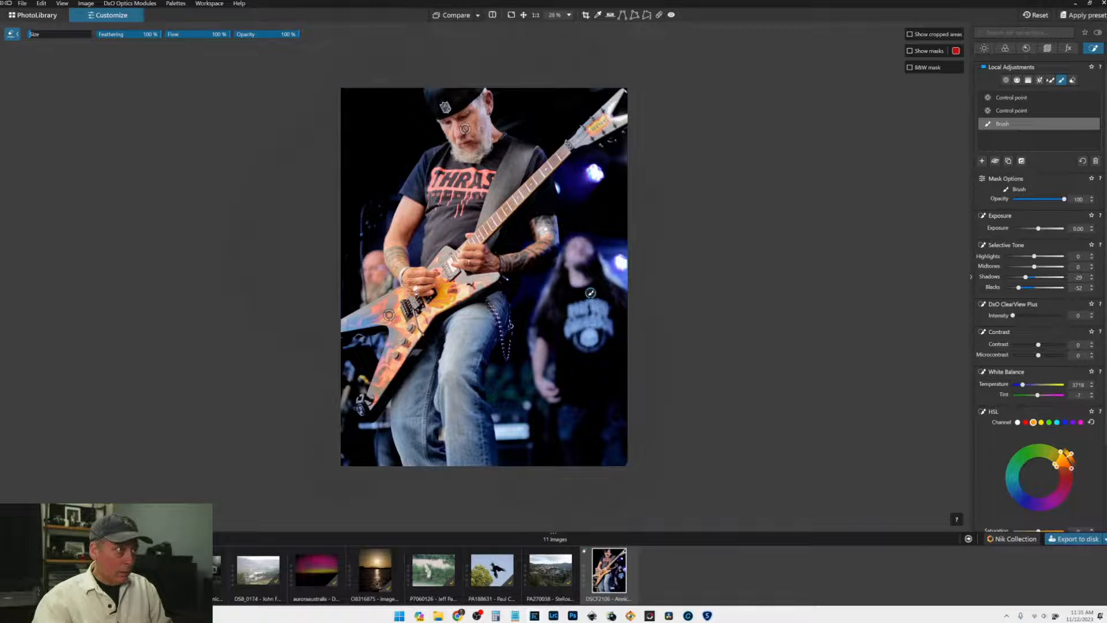
click(845, 430)
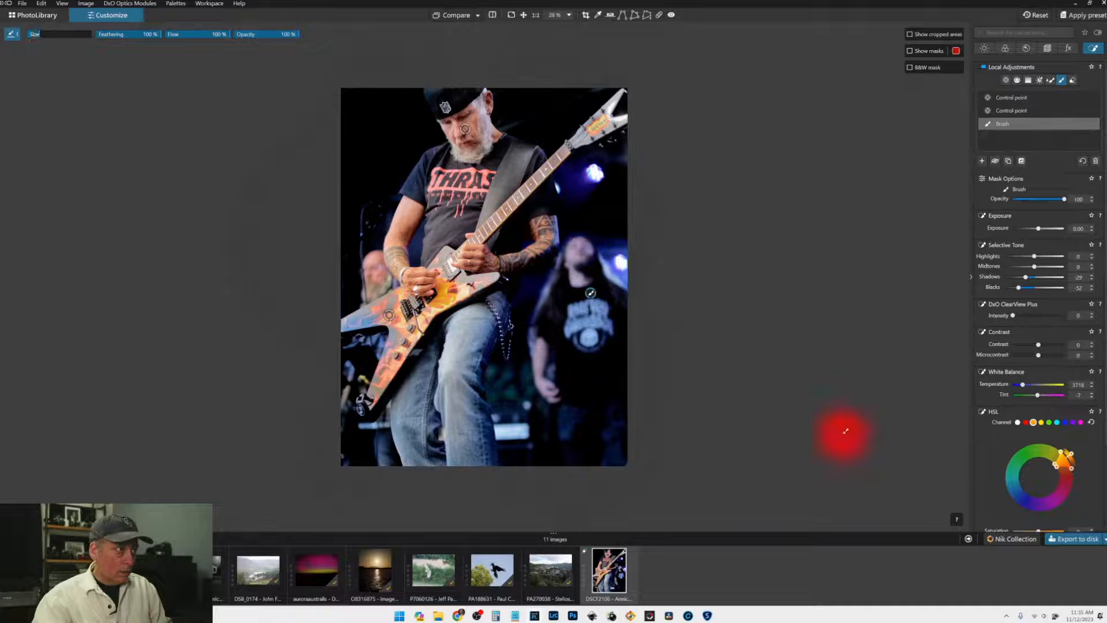
mouse_move(845, 430)
mouse_down()
mouse_move(884, 442)
mouse_move(863, 442)
mouse_move(892, 408)
mouse_move(922, 334)
mouse_move(816, 326)
mouse_move(628, 279)
mouse_up()
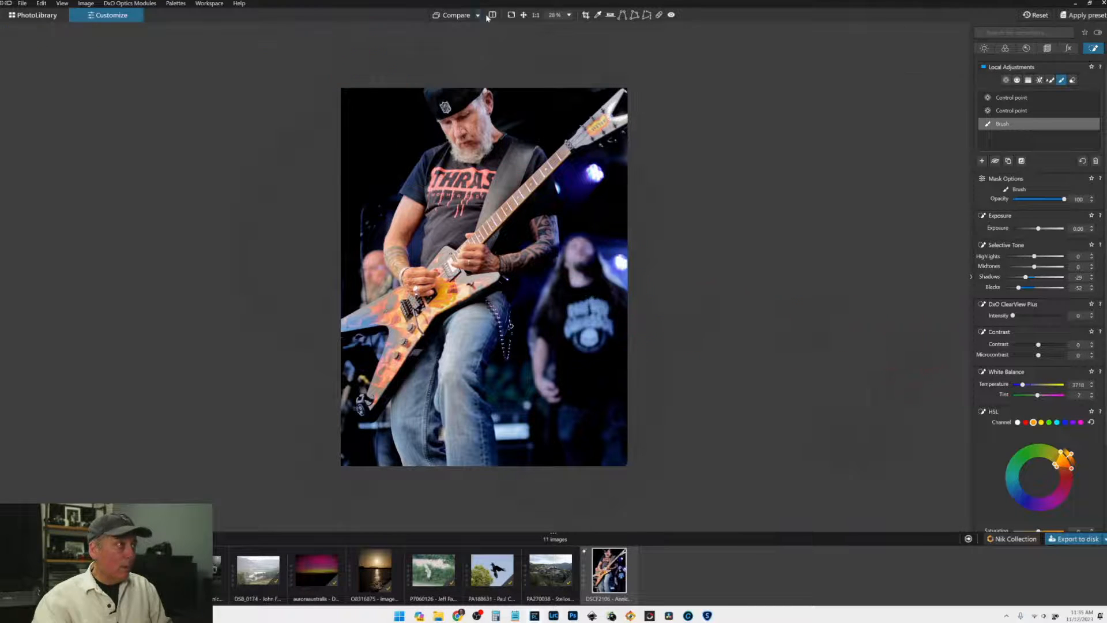
click(173, 36)
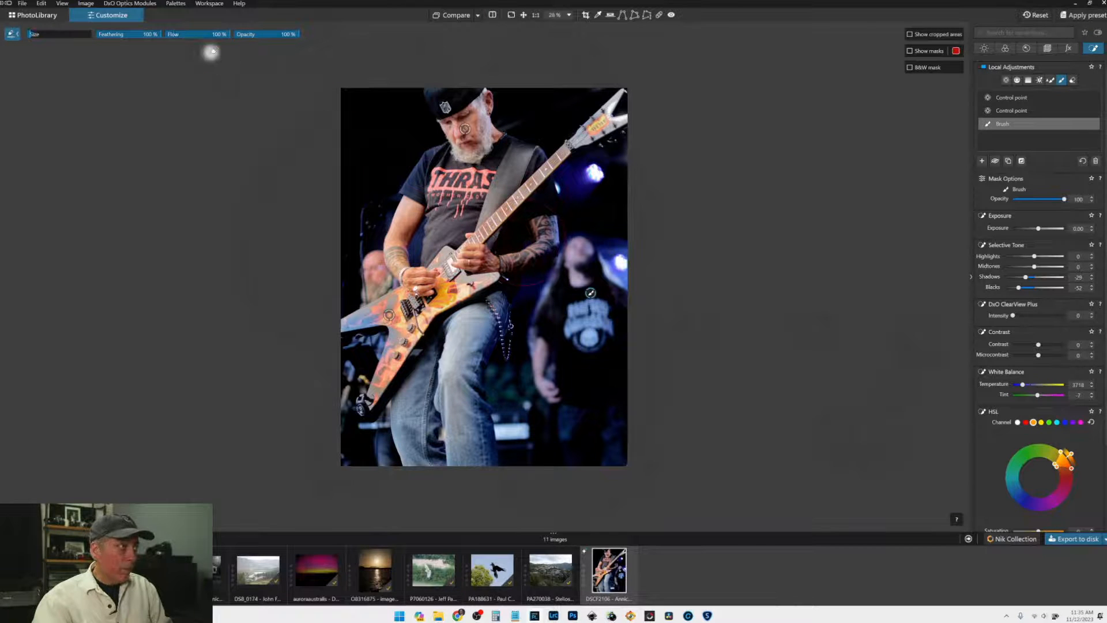
click(187, 35)
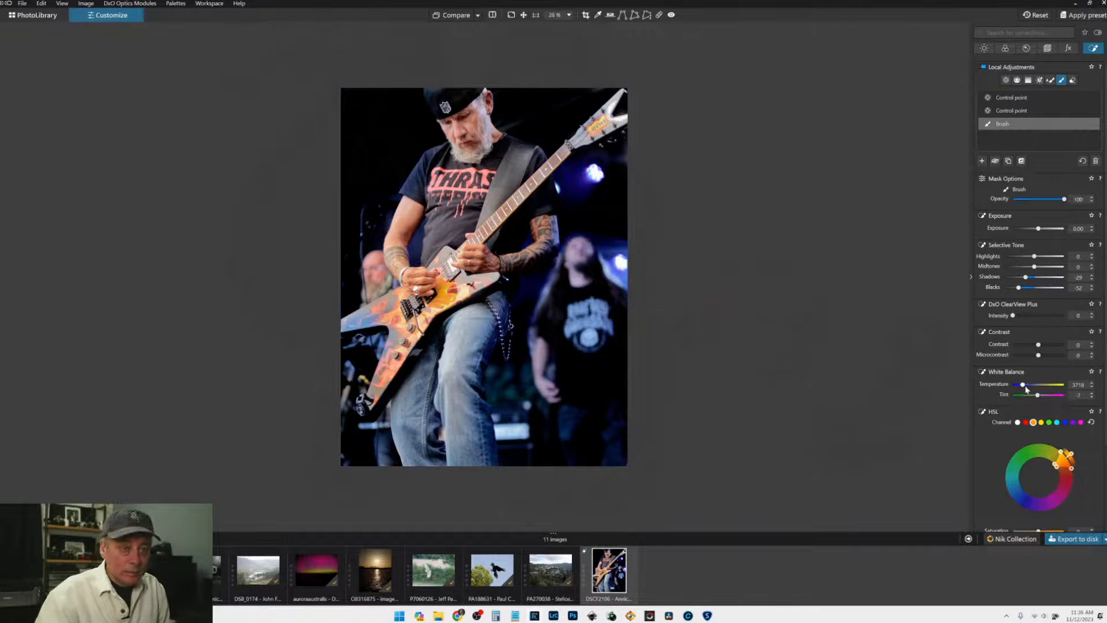
Step: Set the background brush mask's temperature to 3520, tint to 33 and exposure to -0.37
drag(1023, 388, 1042, 395)
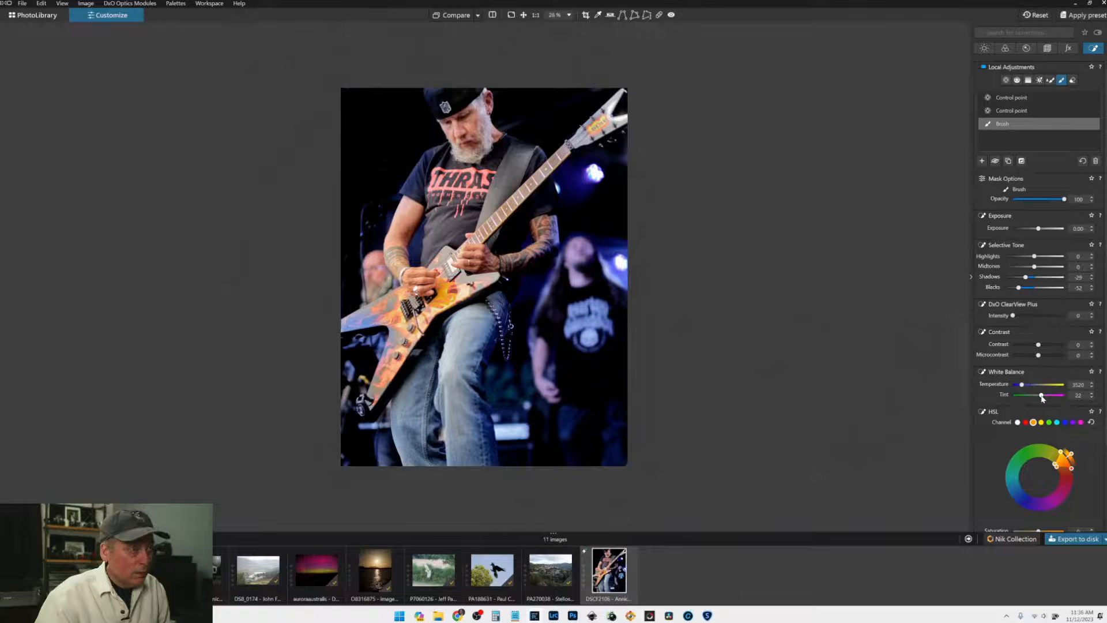
drag(1041, 396, 1043, 397)
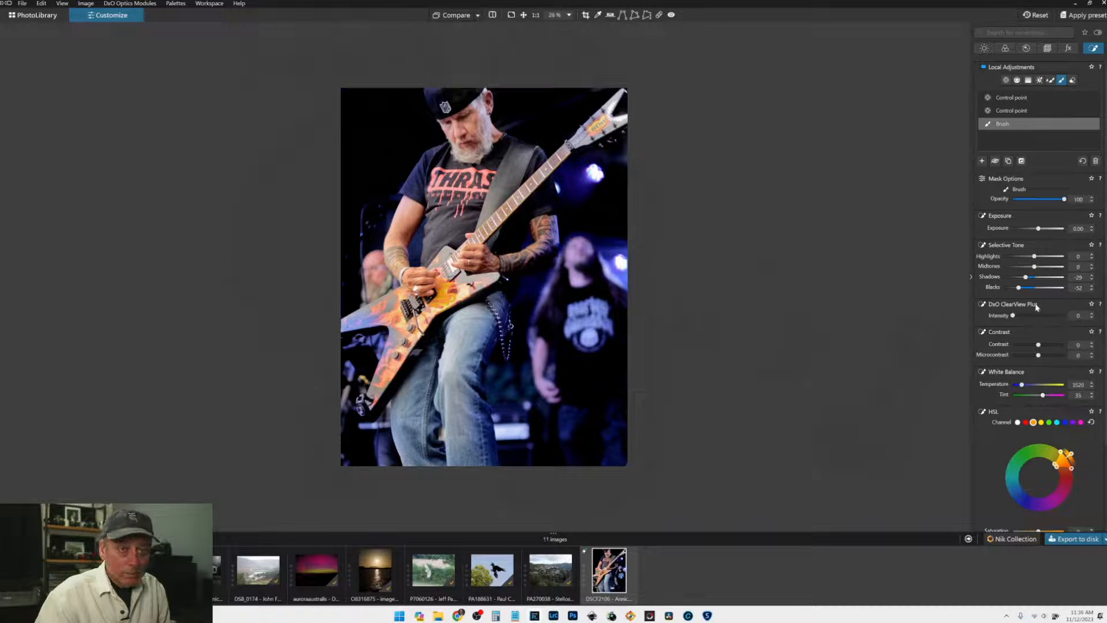
drag(1038, 228, 1037, 230)
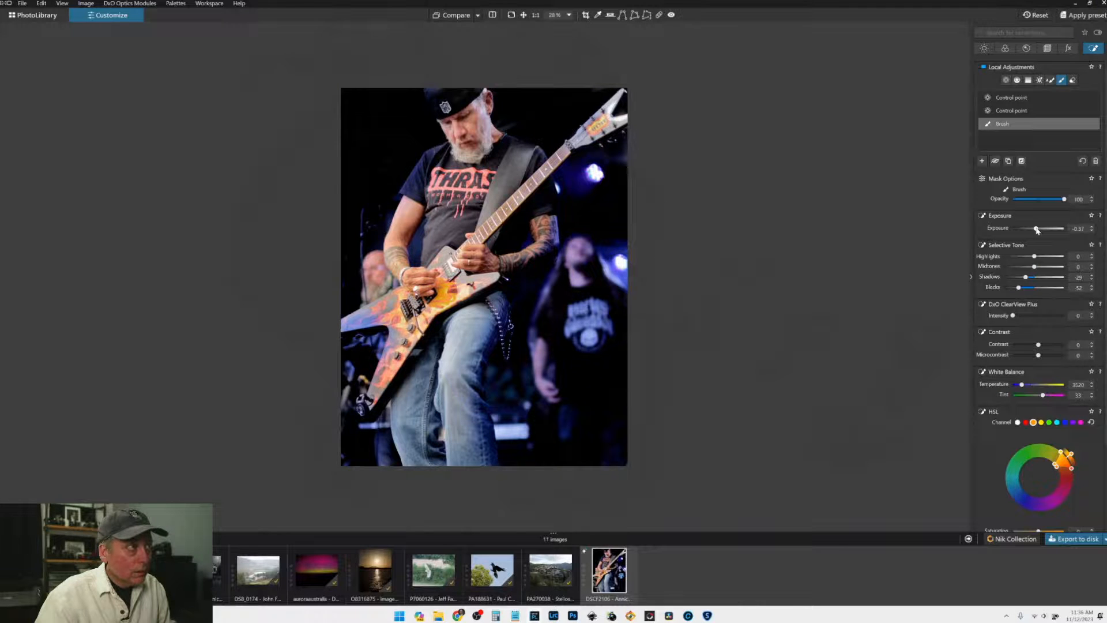
Step: Adjust the face control point to chroma 22 and luma 14 selectivity, with highlights at 25 and shadows at 29
click(465, 129)
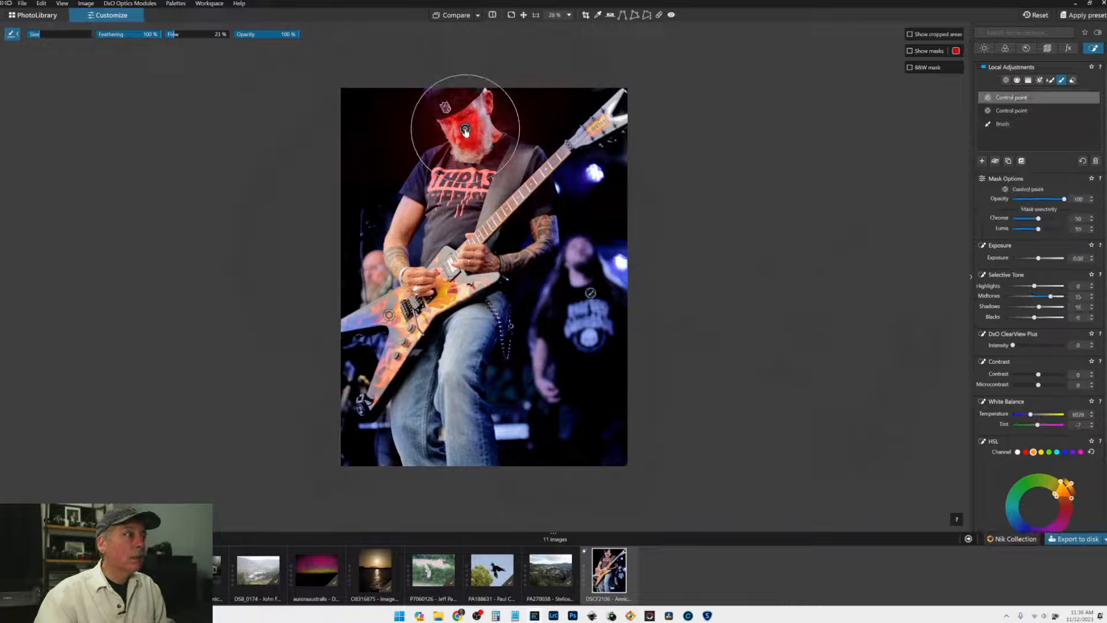
click(1024, 219)
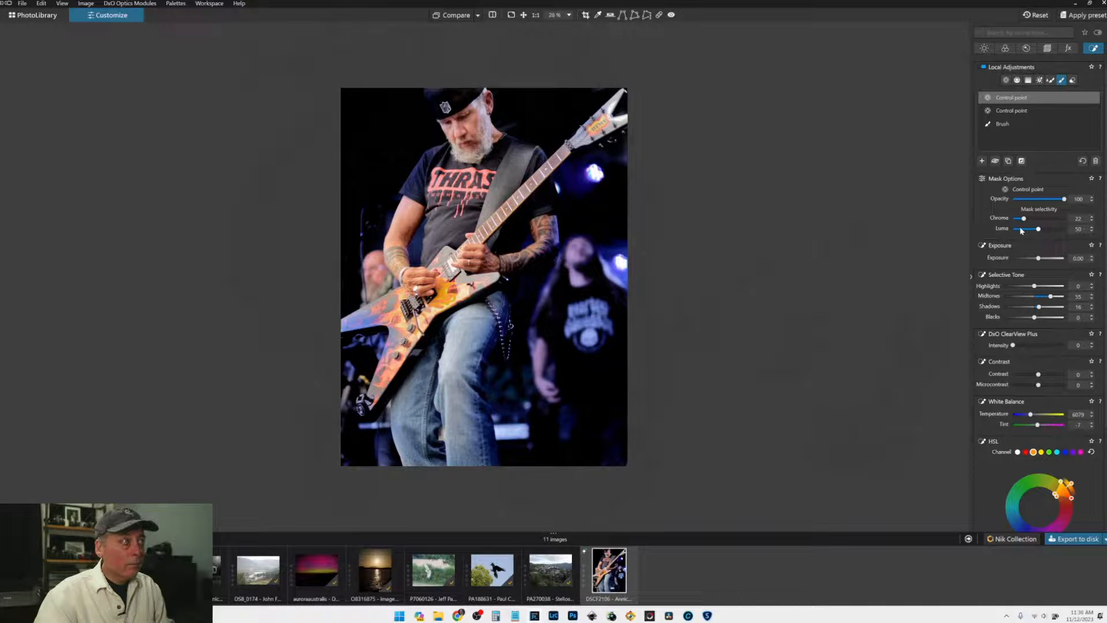
click(1021, 229)
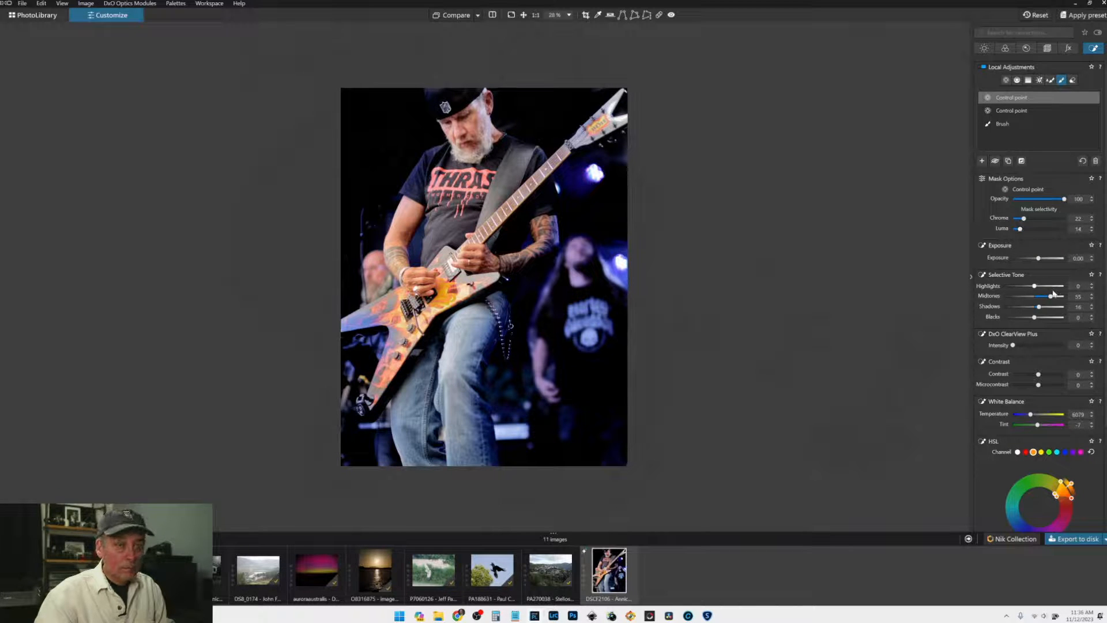
click(1044, 307)
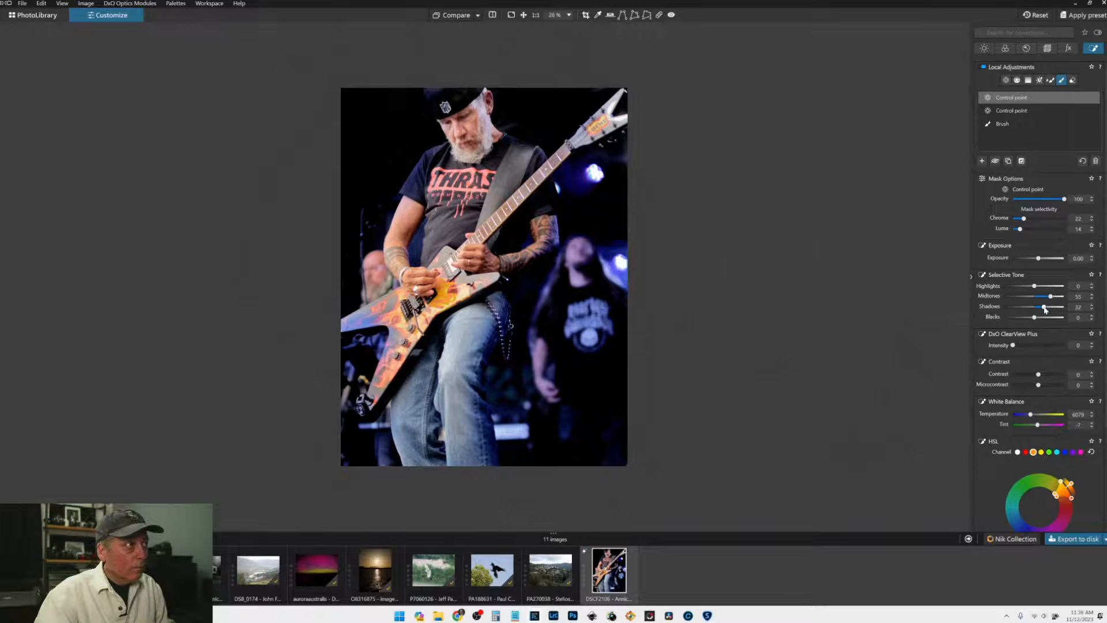
drag(1044, 308, 1046, 287)
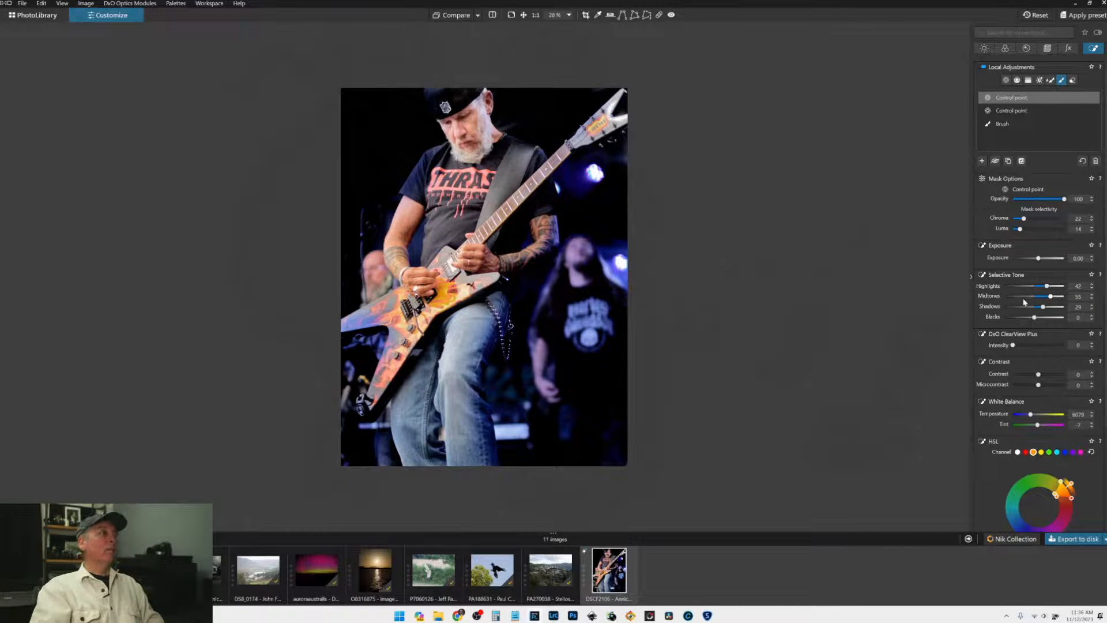
drag(1044, 288, 1038, 288)
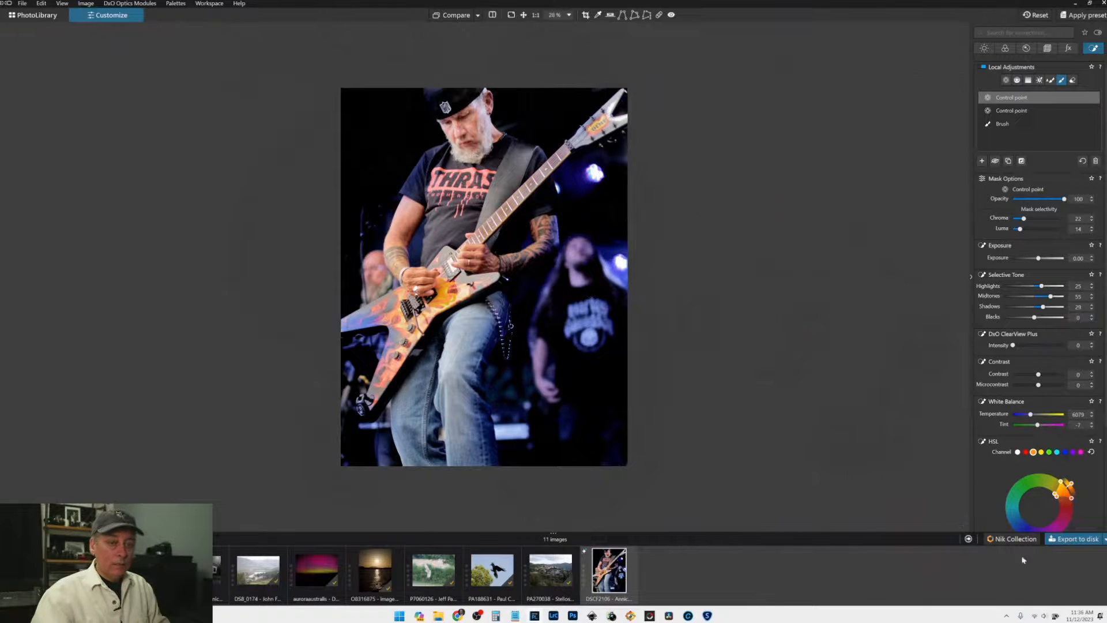
Step: Export the edited photo to disk with the Standard output option as a JPEG at quality 92
click(1051, 541)
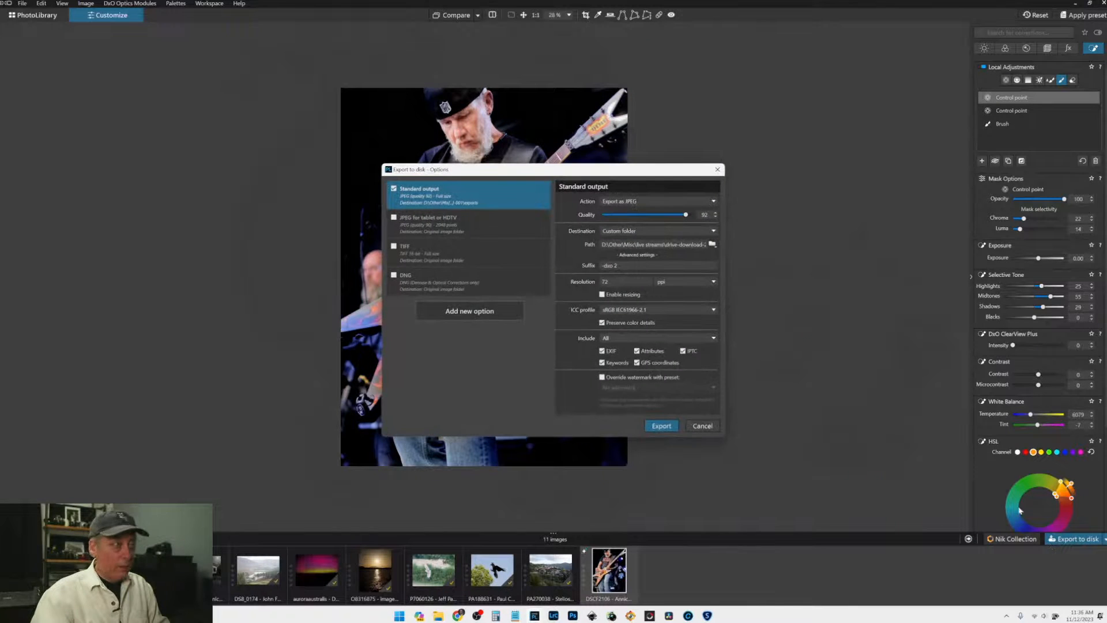
click(662, 425)
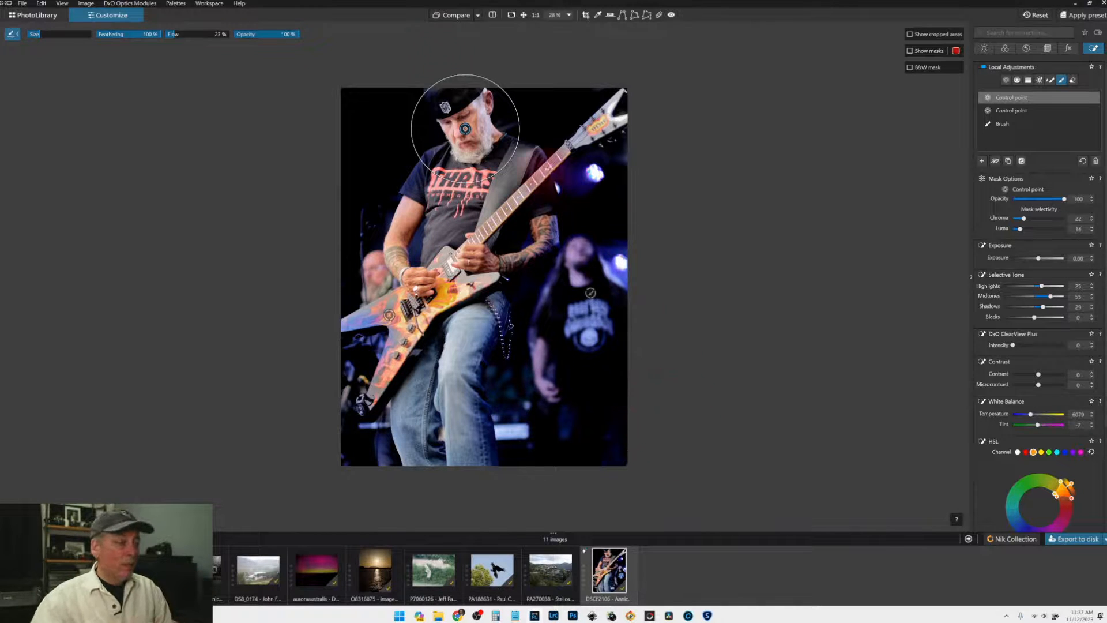
Step: Reset all corrections and show the unedited photo side by side with the exported JPEG as the reference image
click(1035, 15)
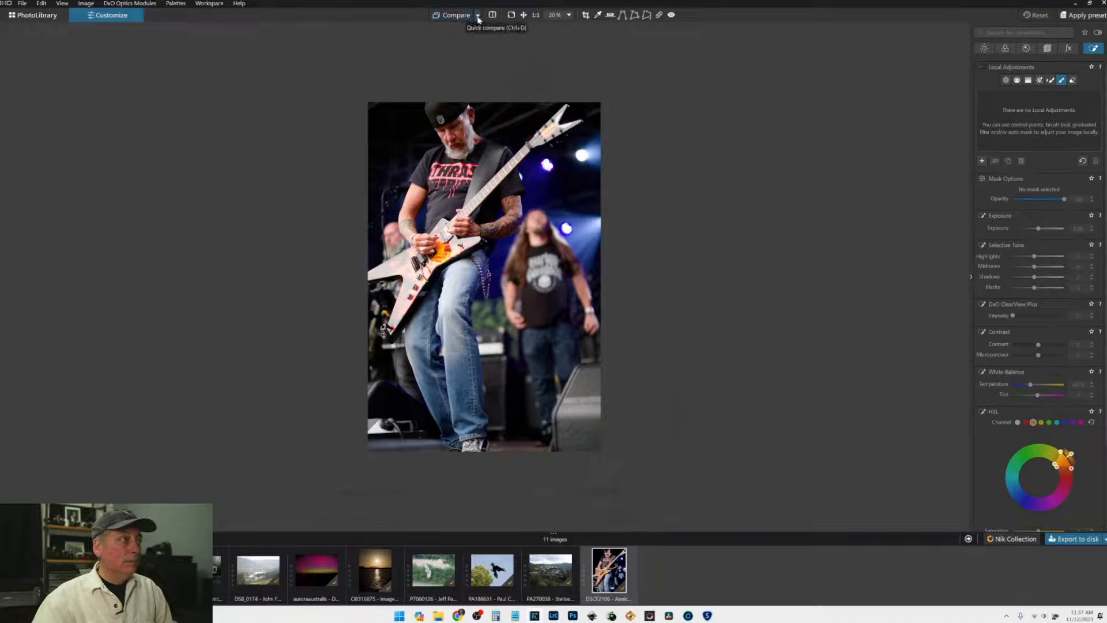
click(478, 16)
click(502, 93)
click(478, 15)
click(495, 84)
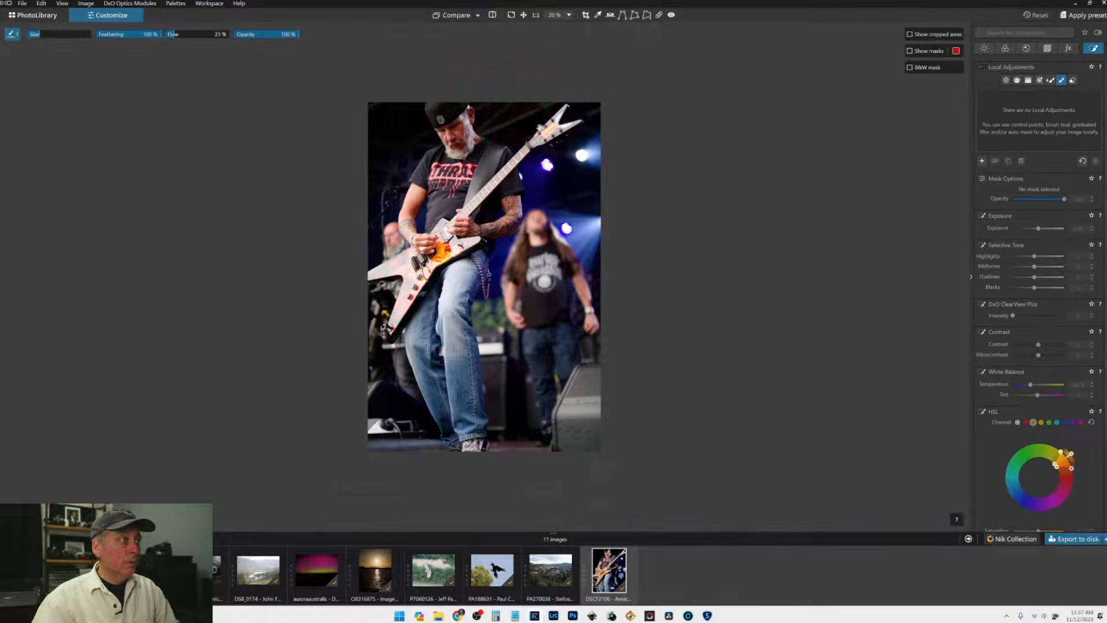
click(477, 15)
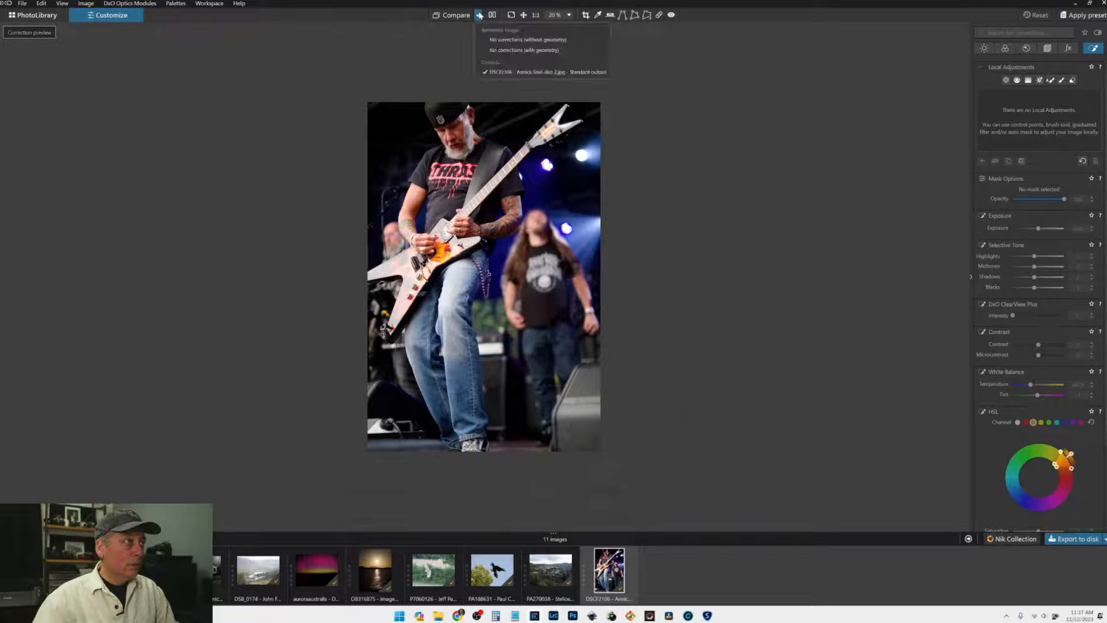
click(477, 15)
click(492, 15)
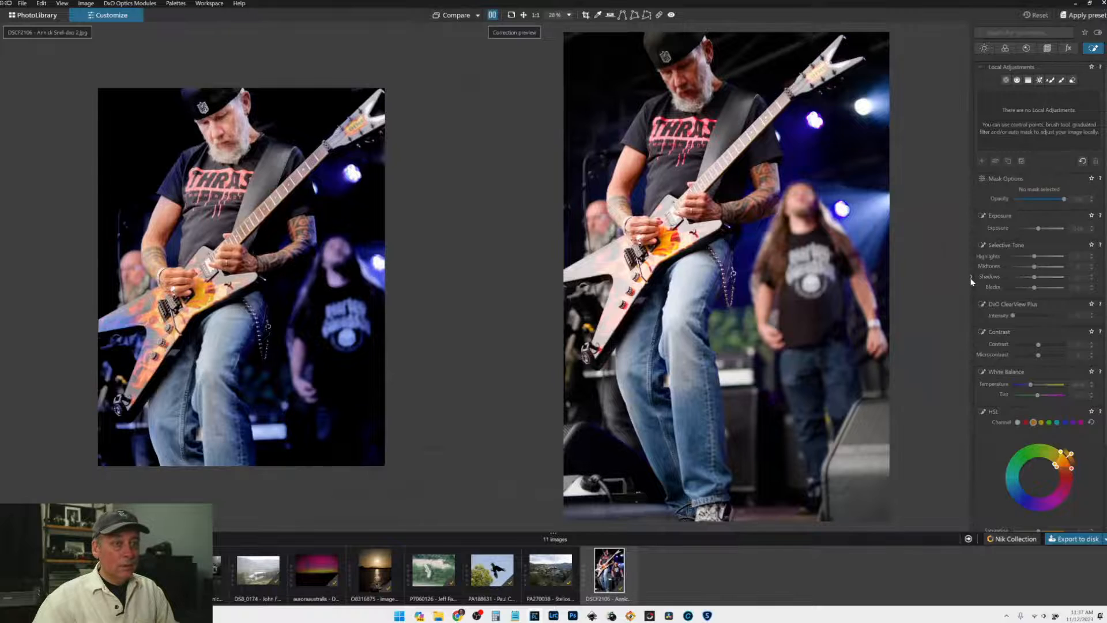
Step: Examine both versions in a wider view, close the comparison and restore the edited photo's corrections
click(971, 279)
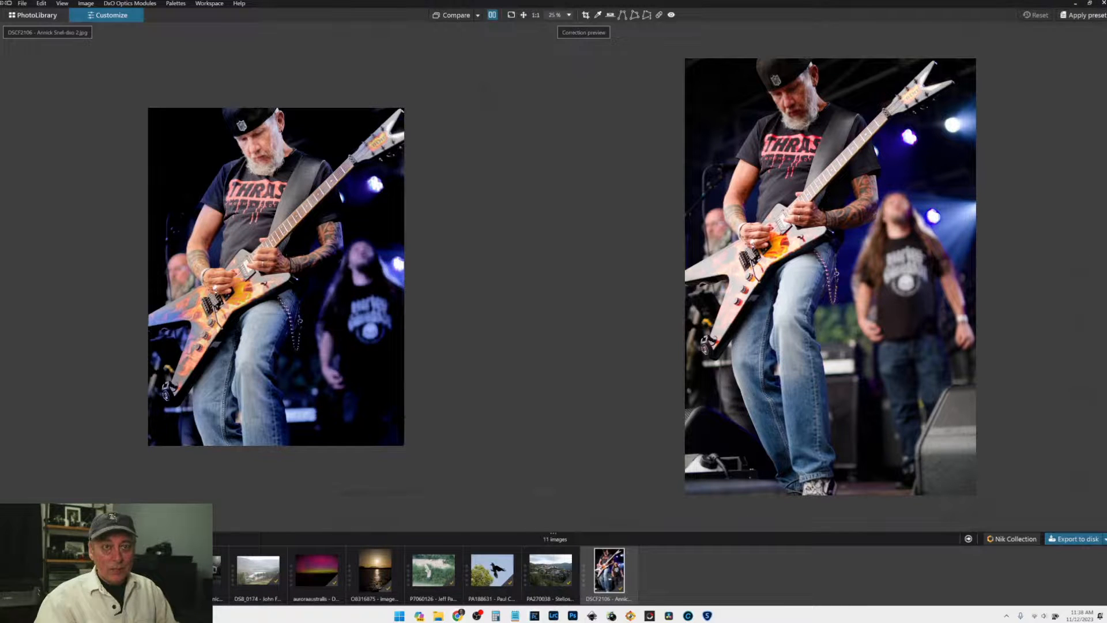
click(972, 262)
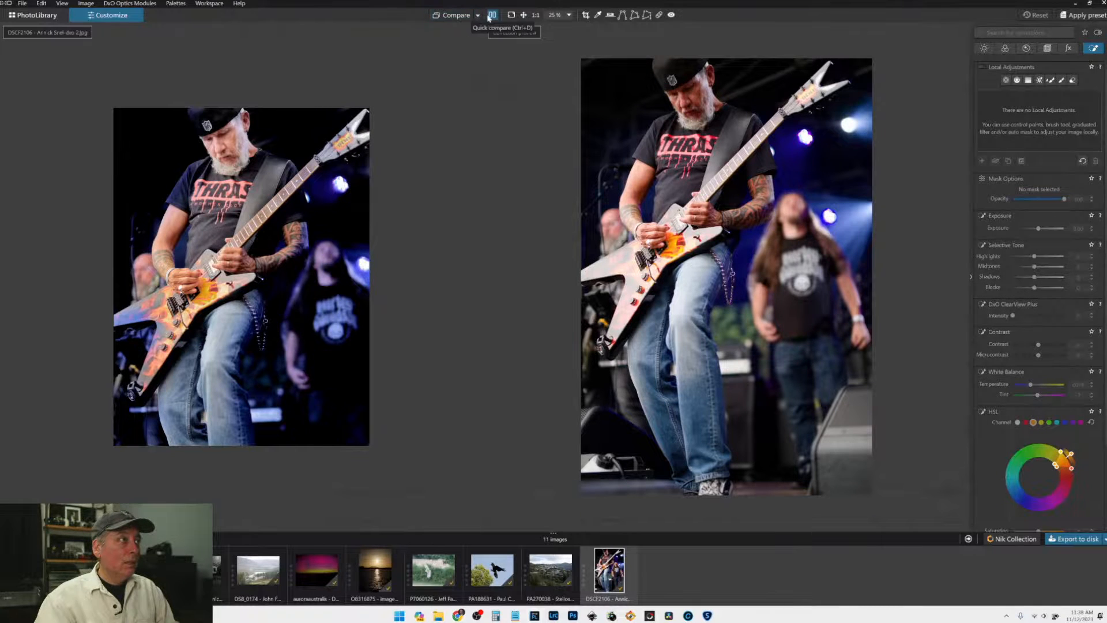
click(492, 14)
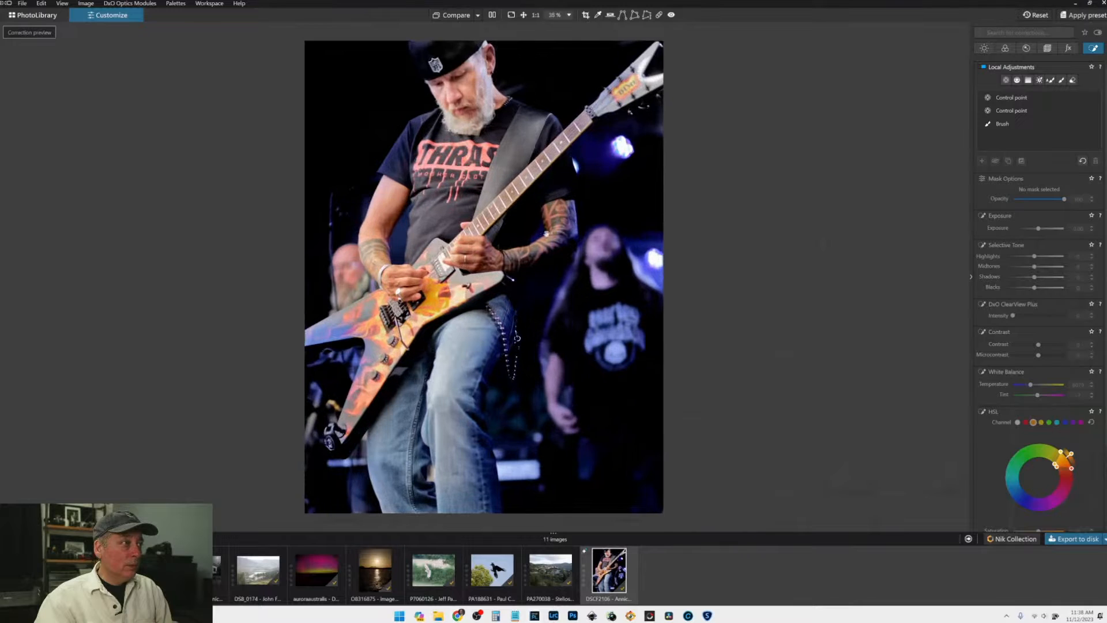
Step: Warm the whole photo by raising the RAW white balance temperature to about 7200
click(984, 48)
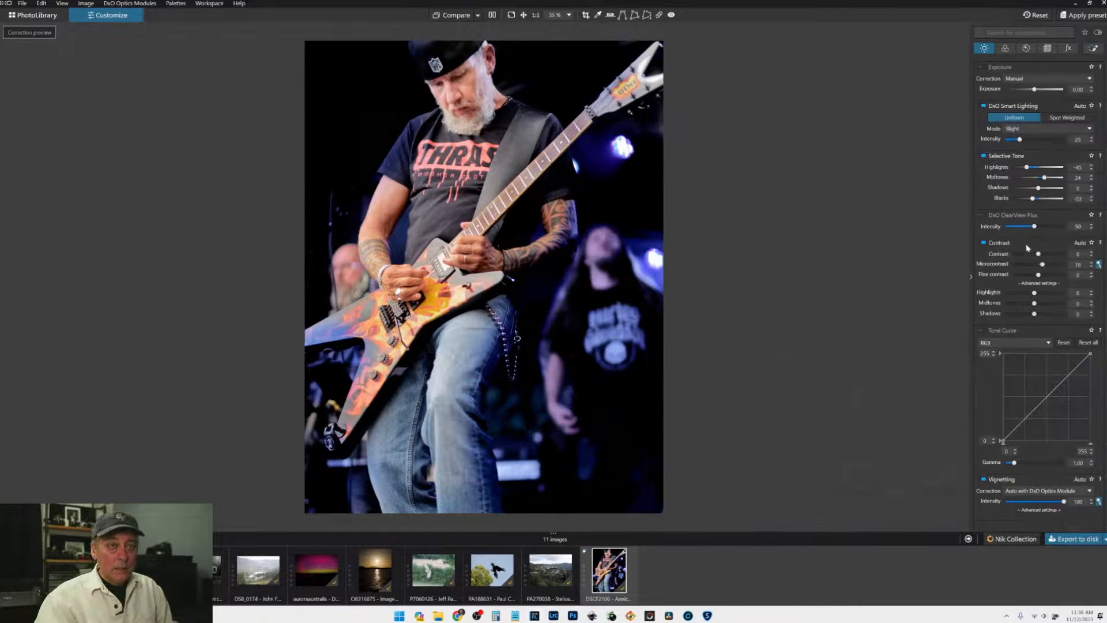
click(1005, 48)
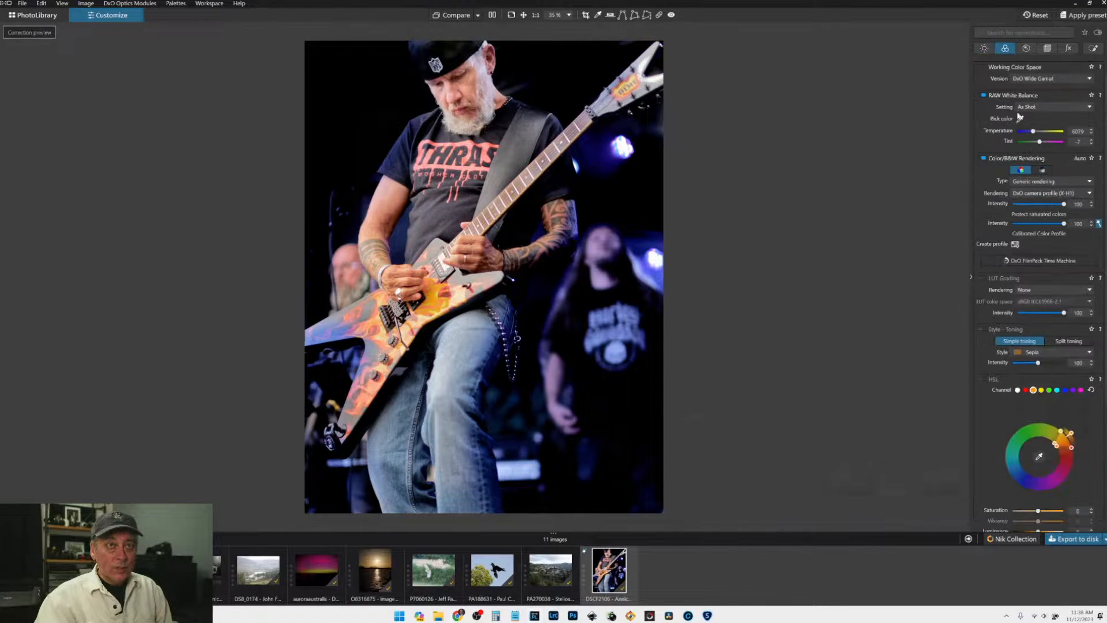
drag(1034, 132, 1036, 132)
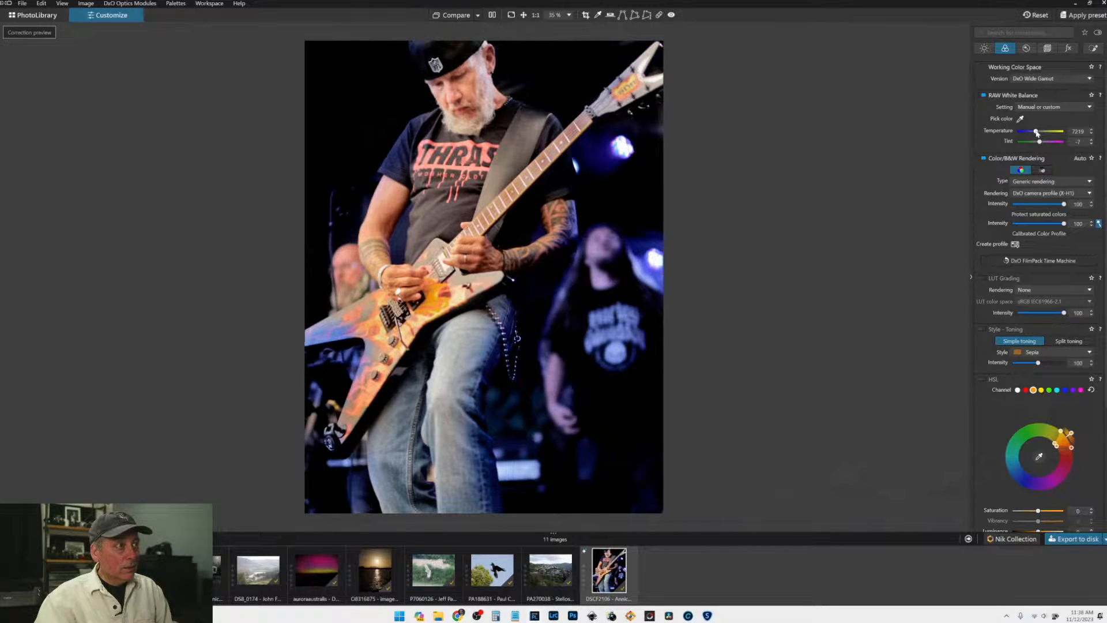
drag(1036, 132, 1036, 132)
Step: Select the background brush mask, adjust the brush settings and remove its blue cast from the guitar's rear wing
click(1093, 48)
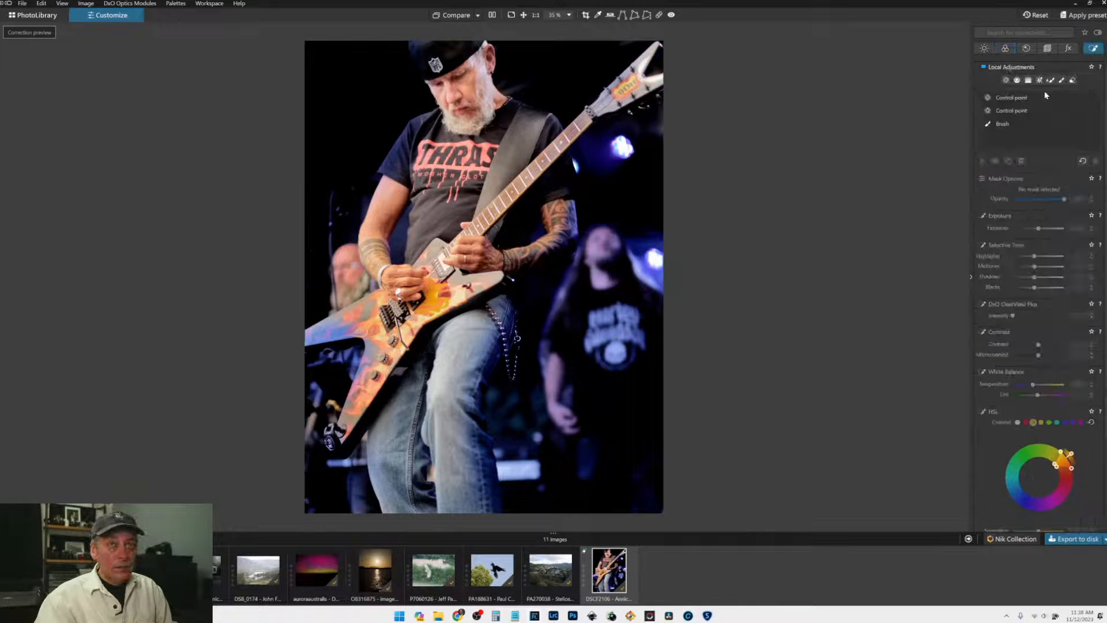
click(1003, 124)
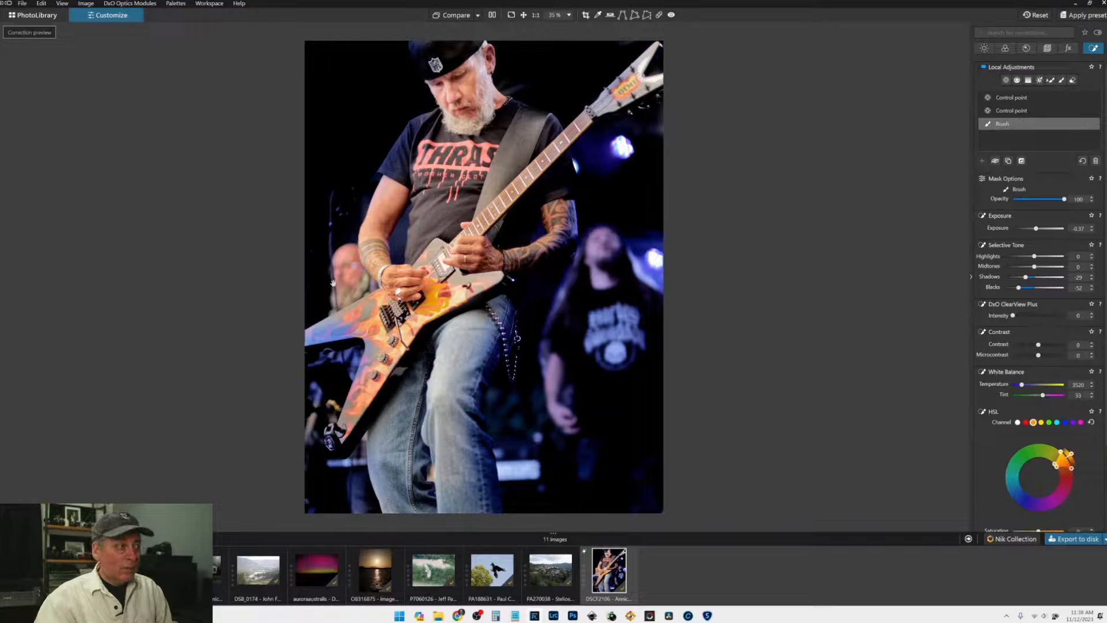
click(1061, 79)
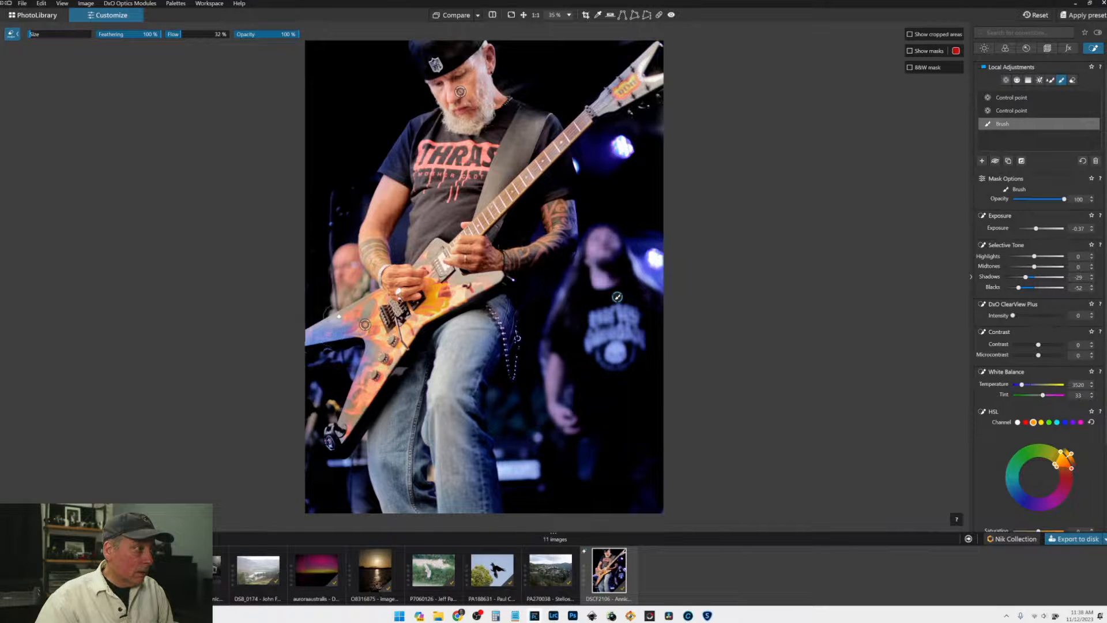
drag(191, 36, 235, 35)
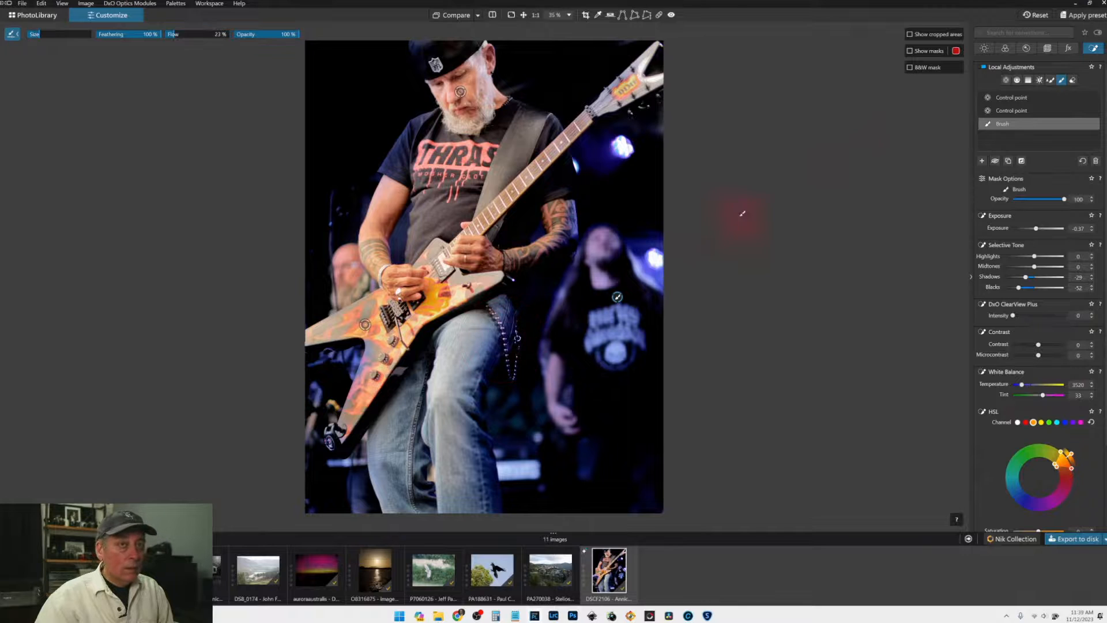
click(1016, 80)
click(992, 141)
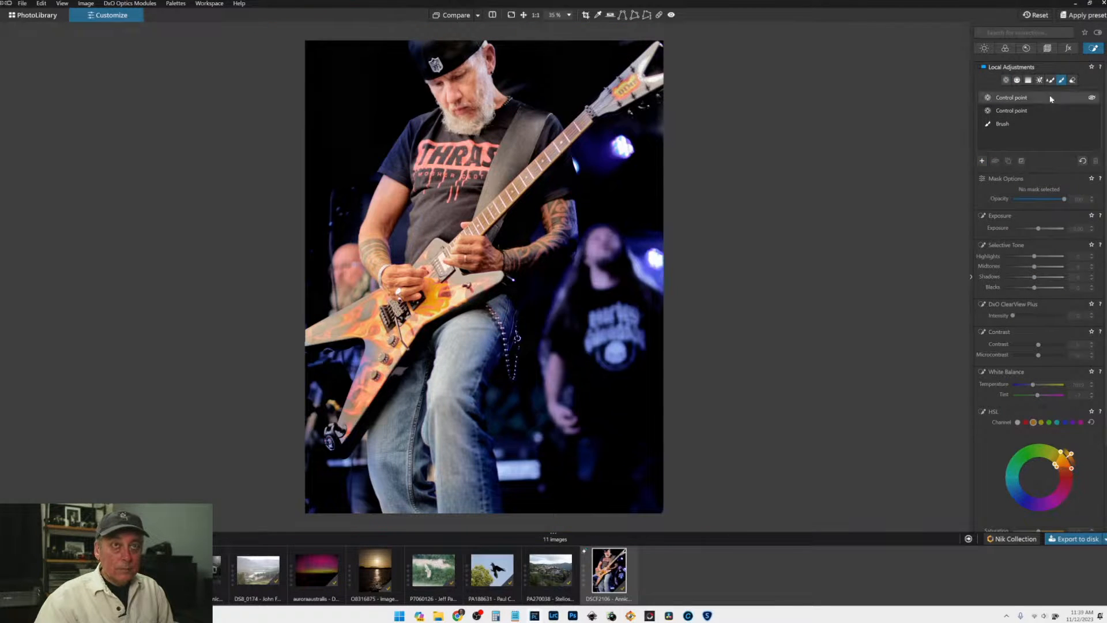
click(1061, 80)
scroll(353, 328, up, 2)
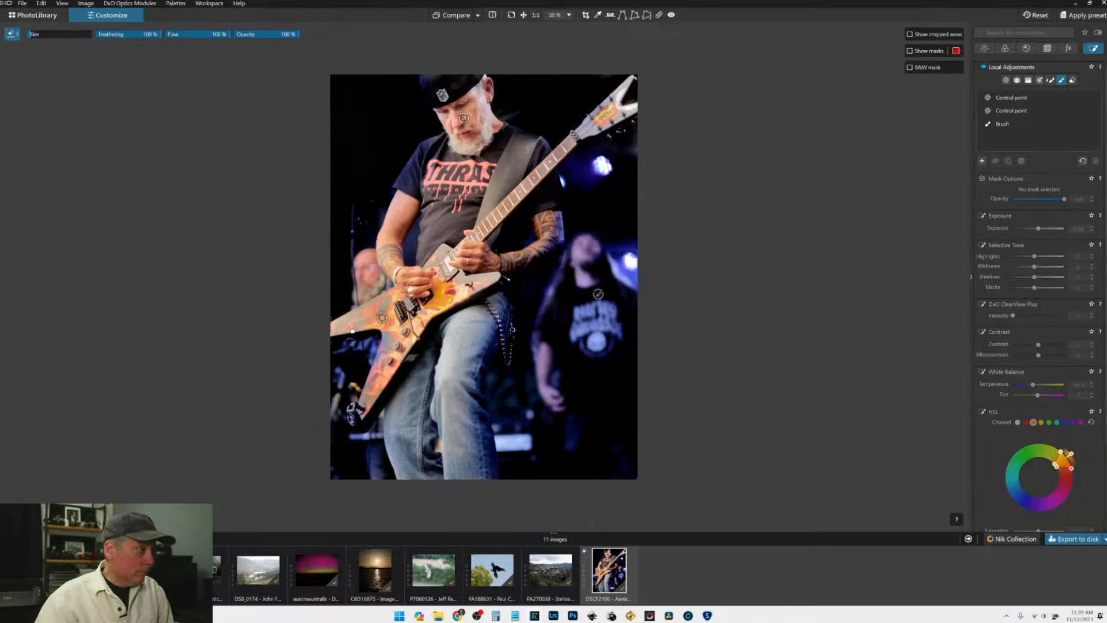
scroll(347, 327, down, 3)
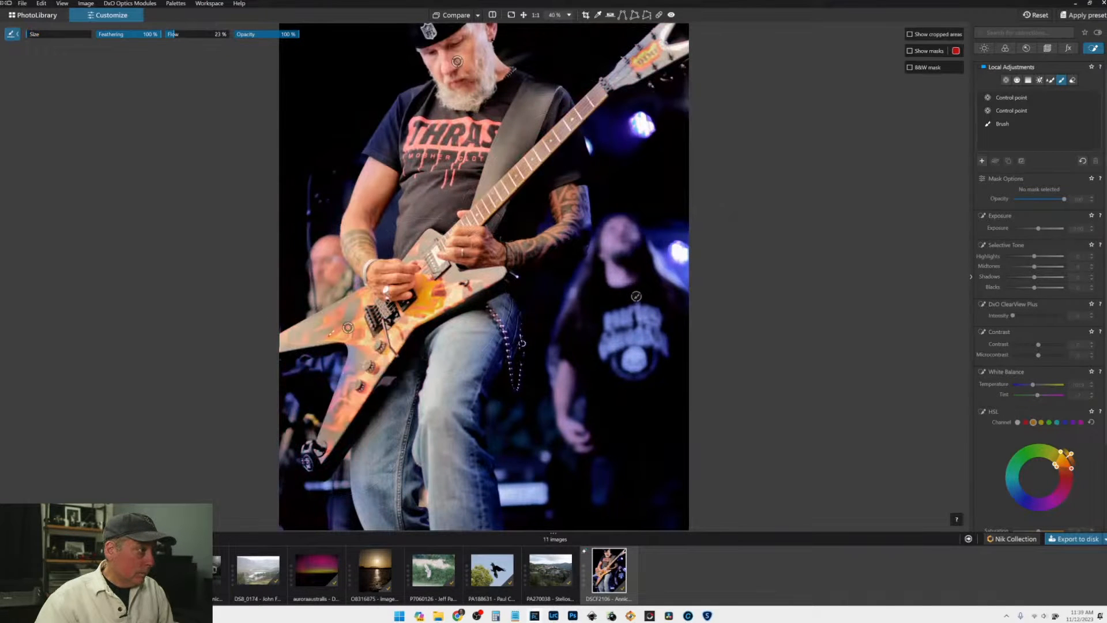
scroll(484, 277, up, 1)
key(Escape)
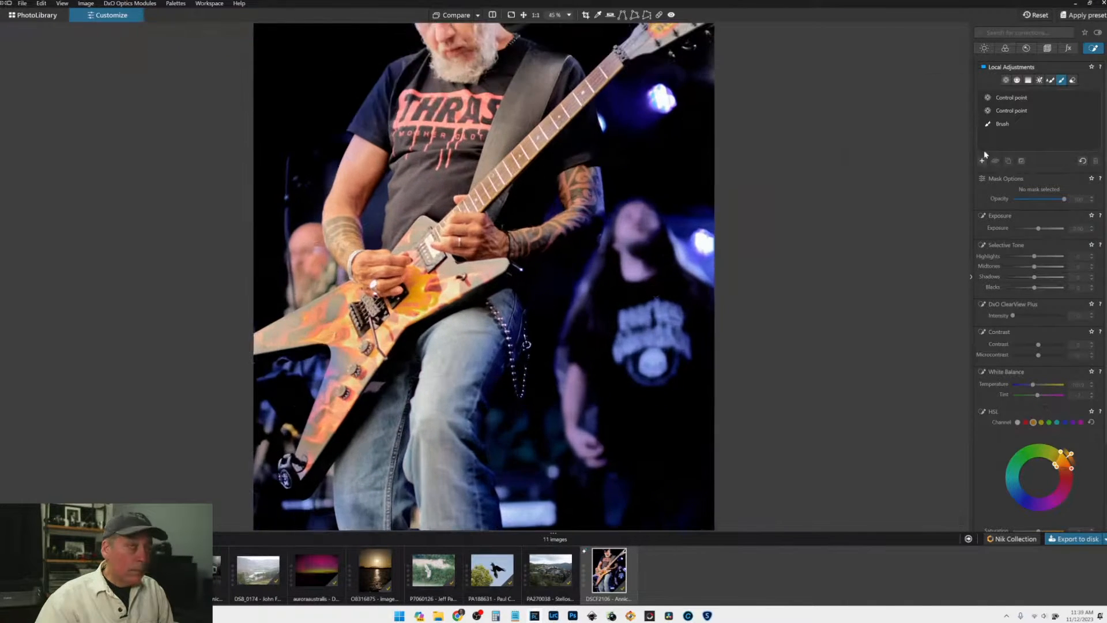
Step: Add a control point on the guitar's rear wing with ClearView Plus 100, blacks -100, shadows -60 and highlights -24
click(1006, 81)
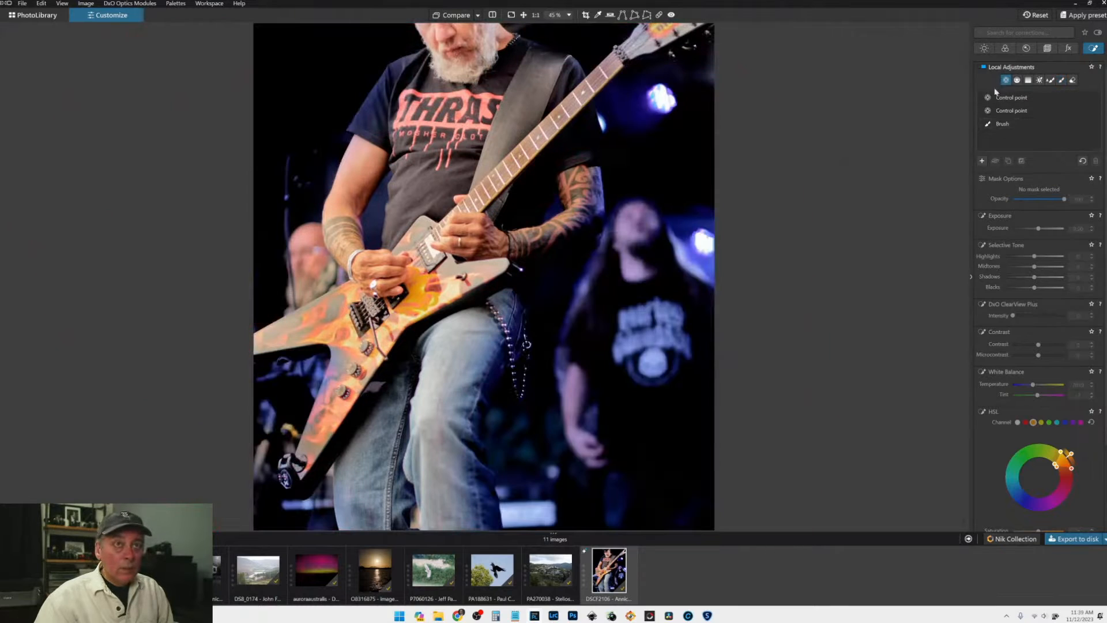
click(290, 335)
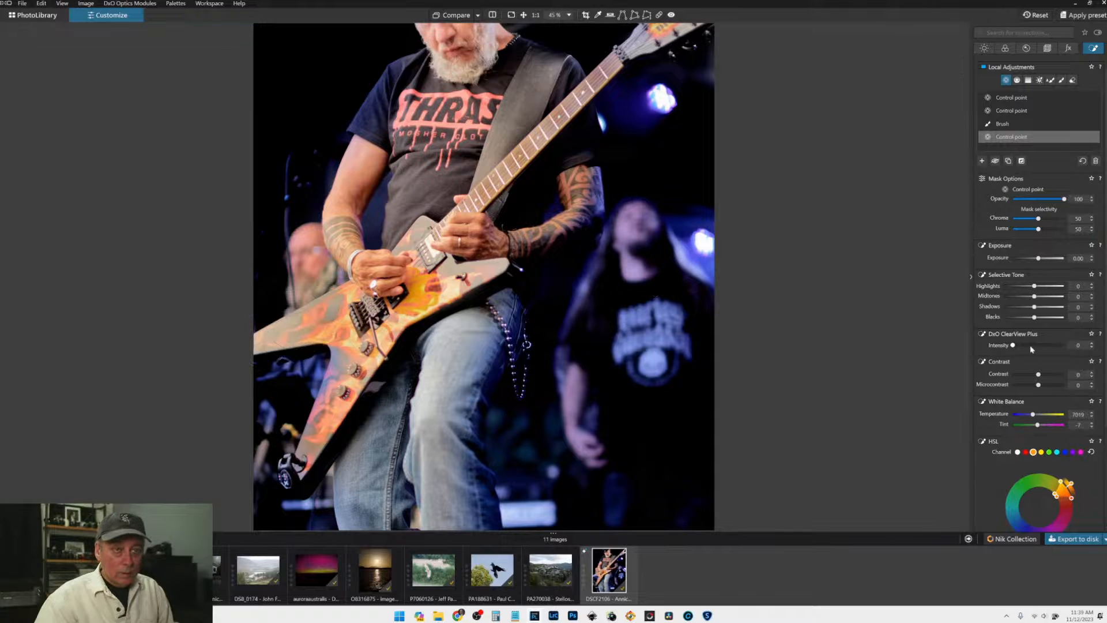
drag(1048, 346, 1005, 318)
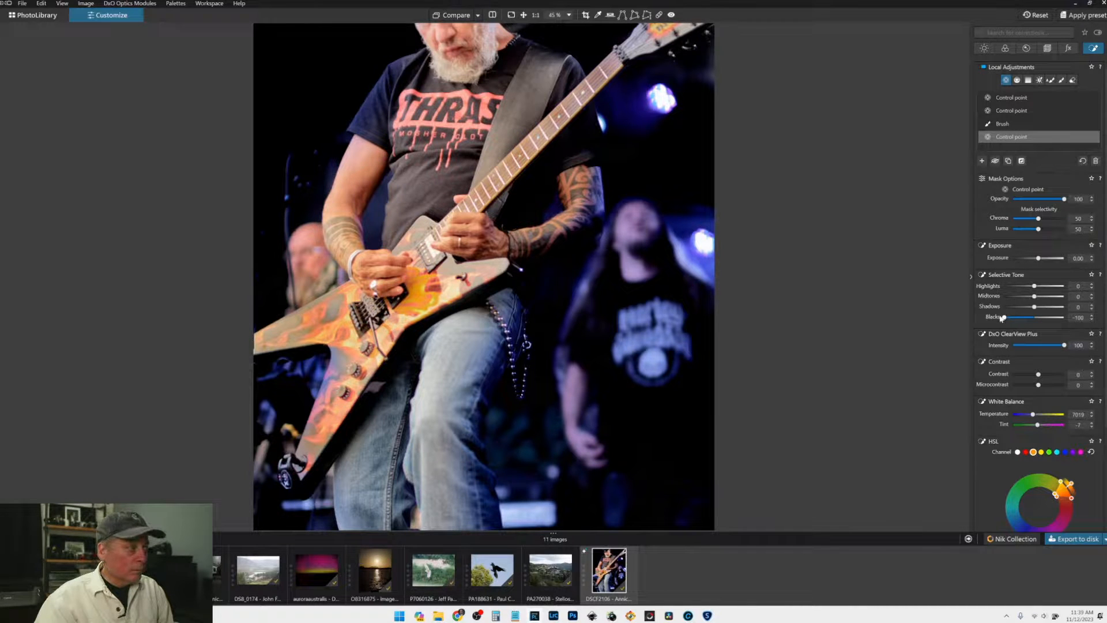
drag(1034, 306, 1017, 309)
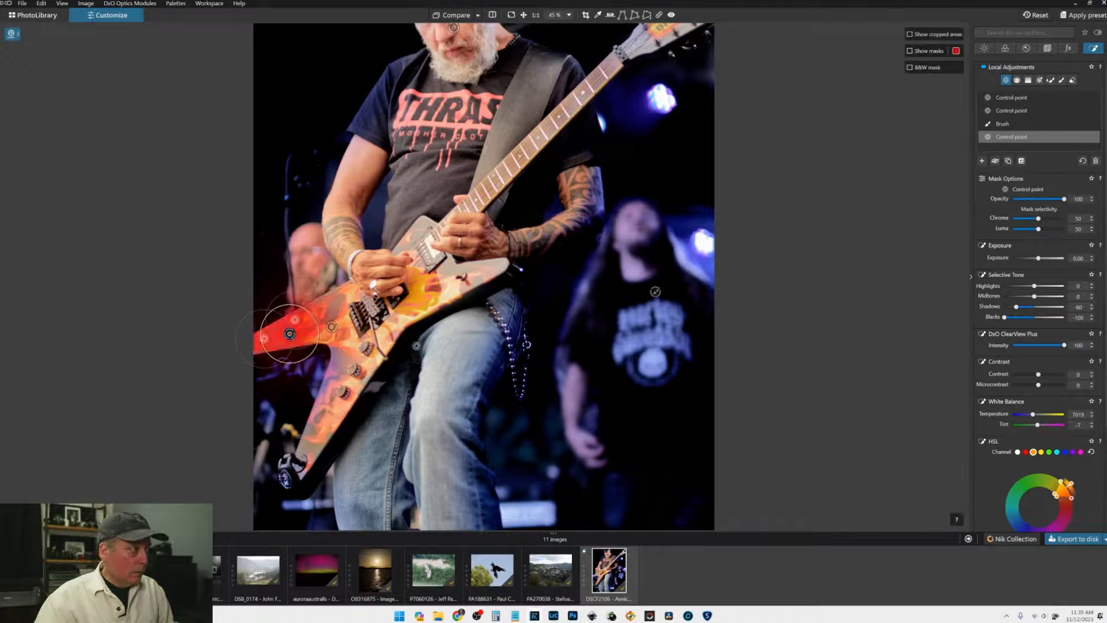
drag(1035, 286, 1041, 261)
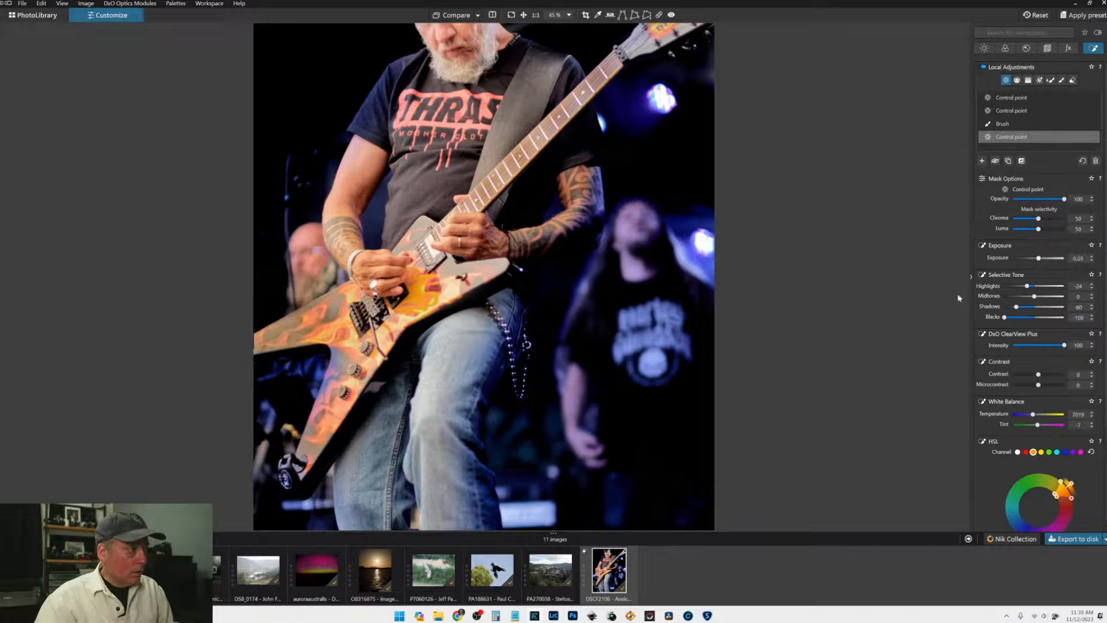
click(813, 385)
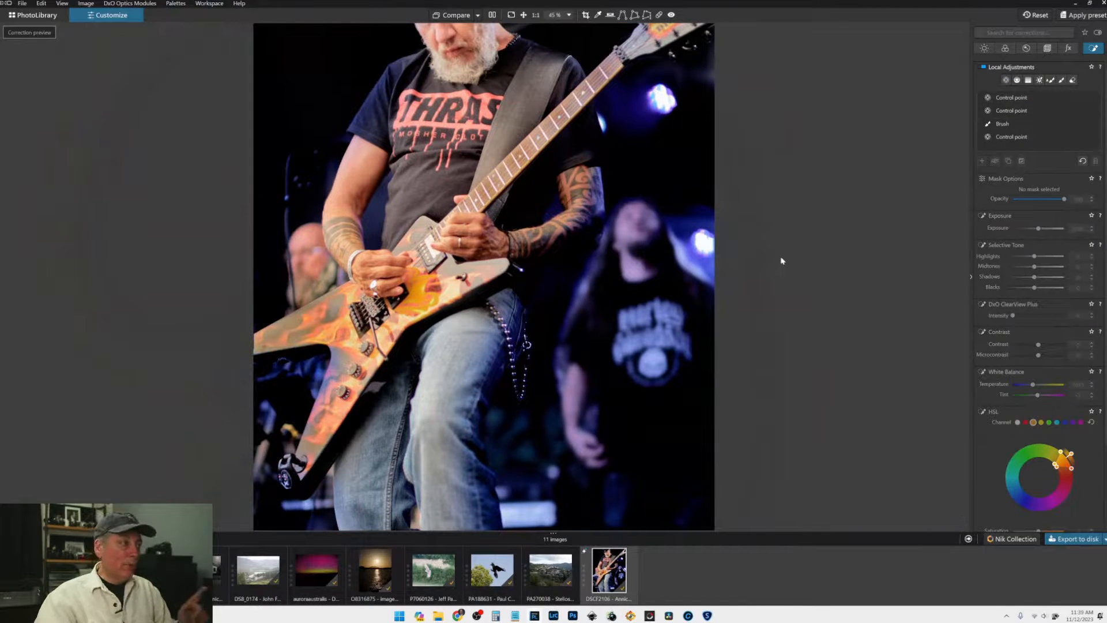
Step: Export the re-edited photo to disk with Standard output as a JPEG at quality 92, overwriting the existing file
key(ctrl+0)
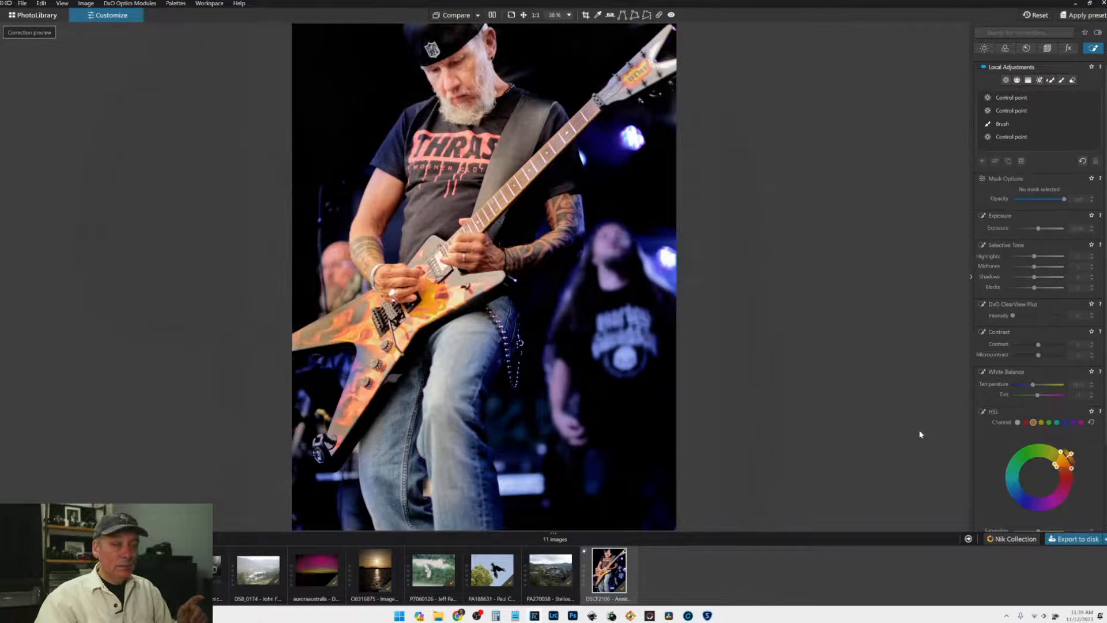
click(1070, 538)
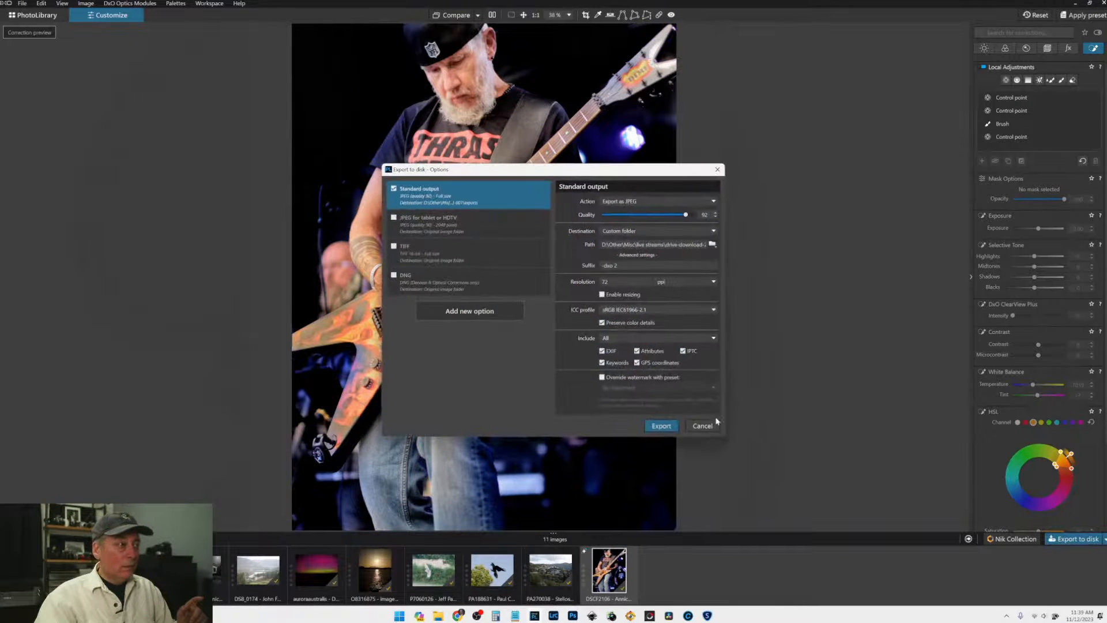
click(661, 426)
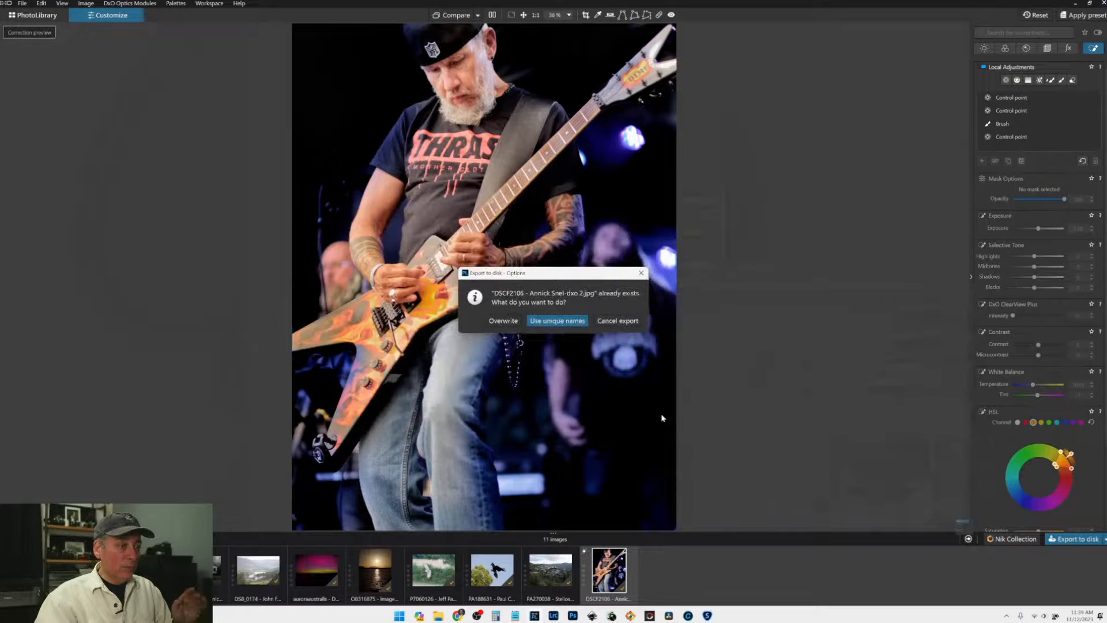
click(504, 323)
Step: Set the newly exported JPEG as the reference image and show it side by side with the edited photo
scroll(699, 361, down, 1)
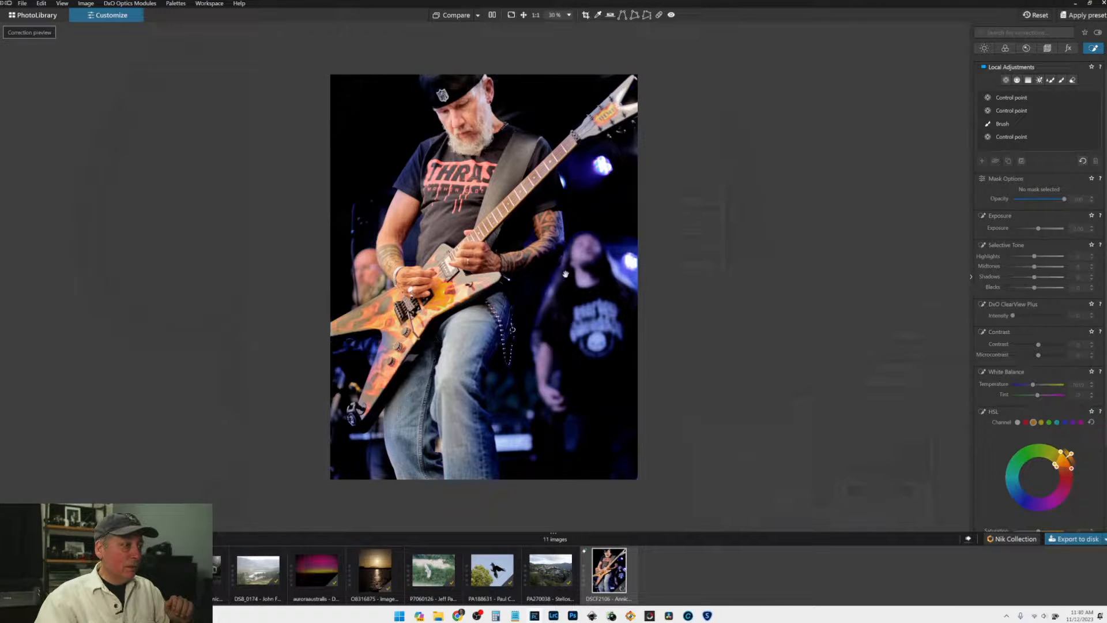
click(478, 16)
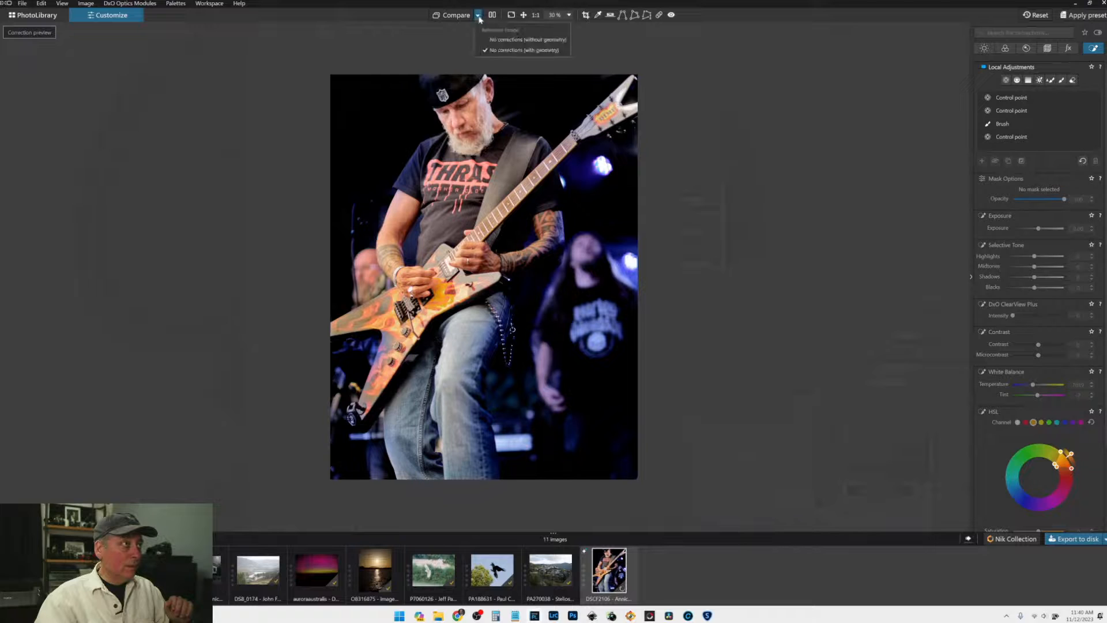
click(478, 17)
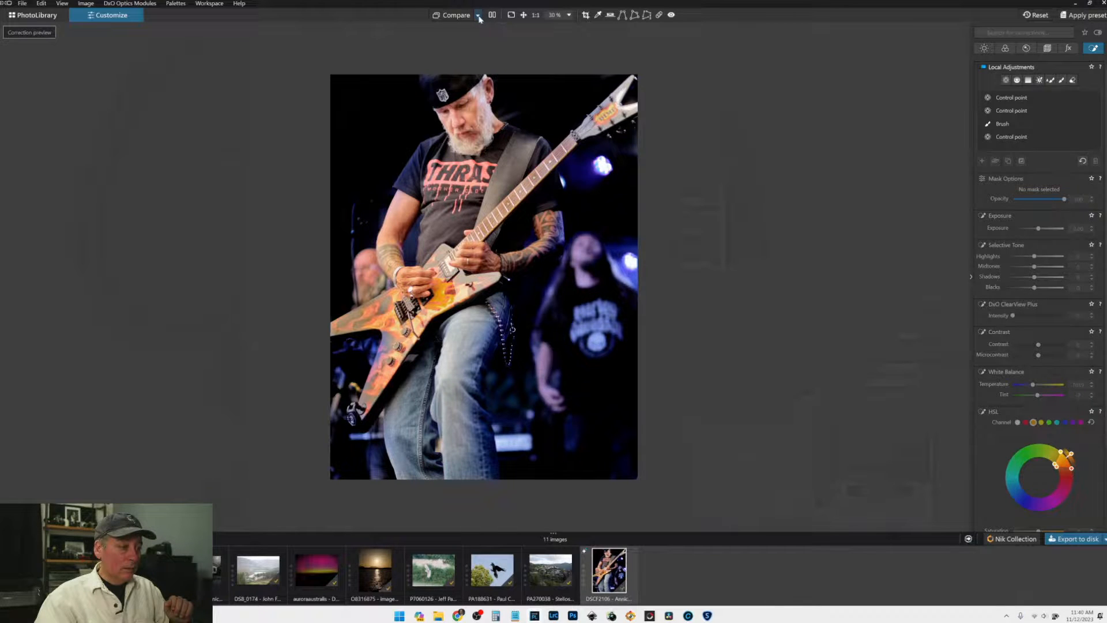
click(478, 17)
click(488, 71)
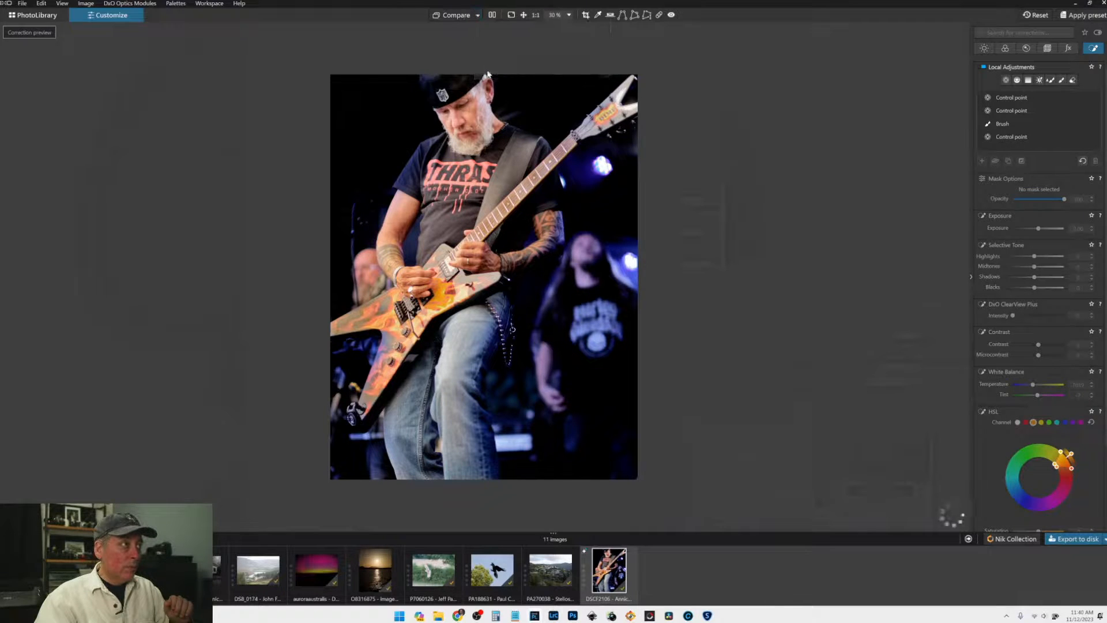
click(492, 16)
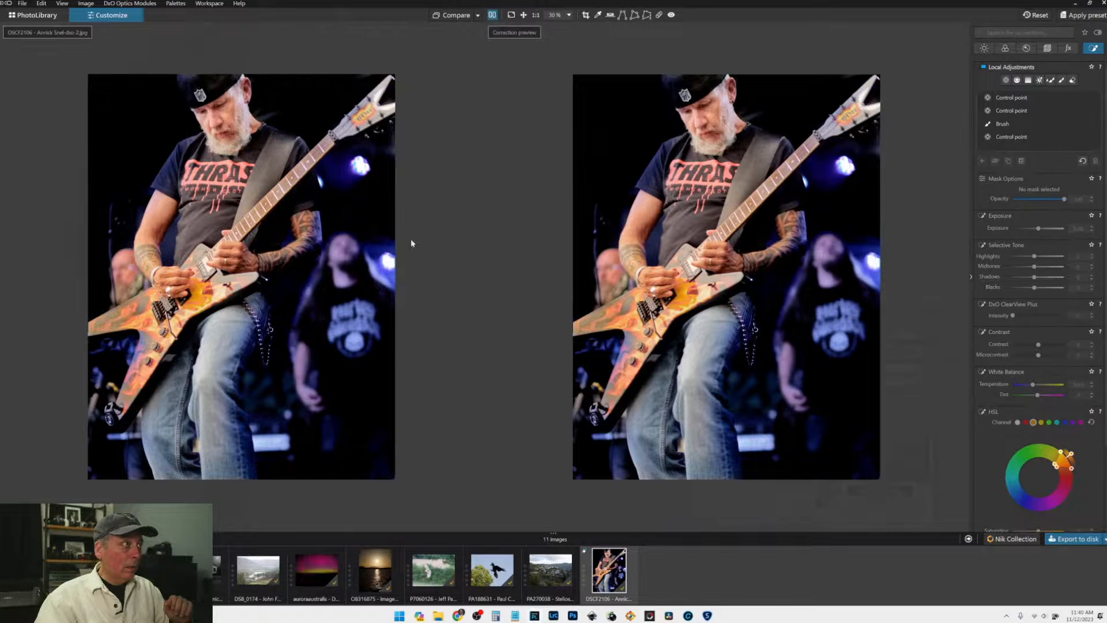
Step: Reset all corrections, close the side-by-side view and switch between the exported JPEG and the unedited photo in single view
click(1036, 15)
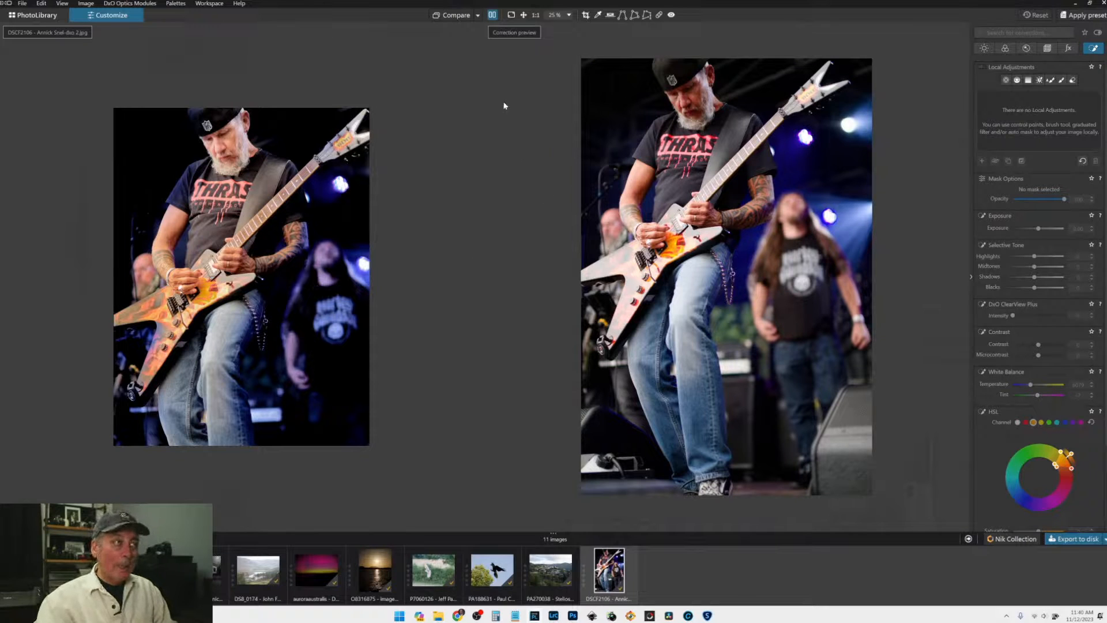
click(493, 15)
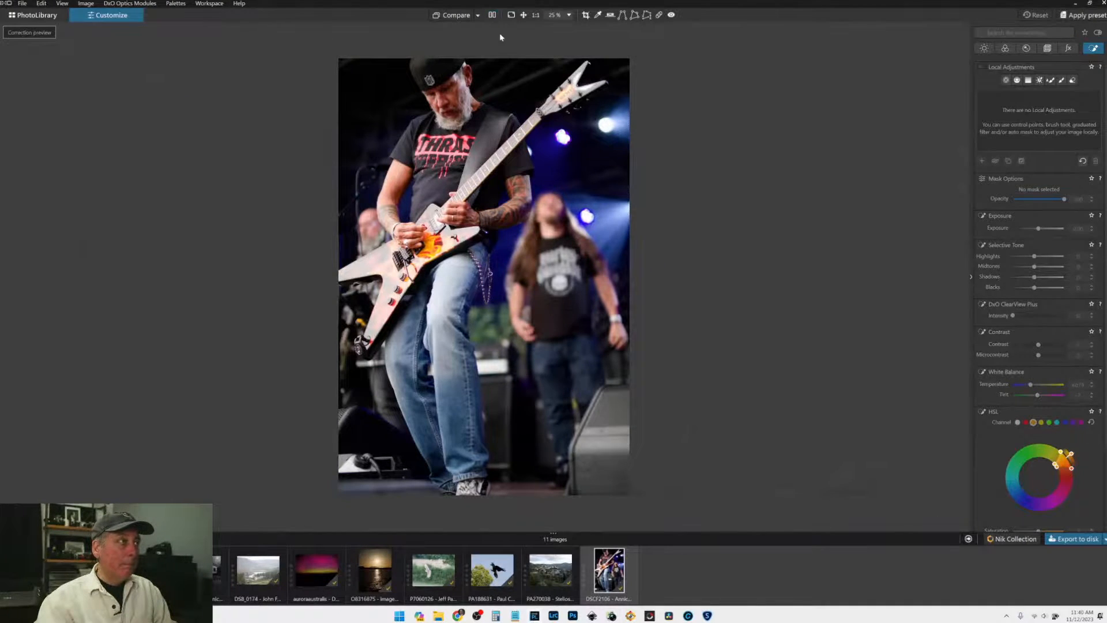
click(456, 16)
scroll(491, 238, up, 2)
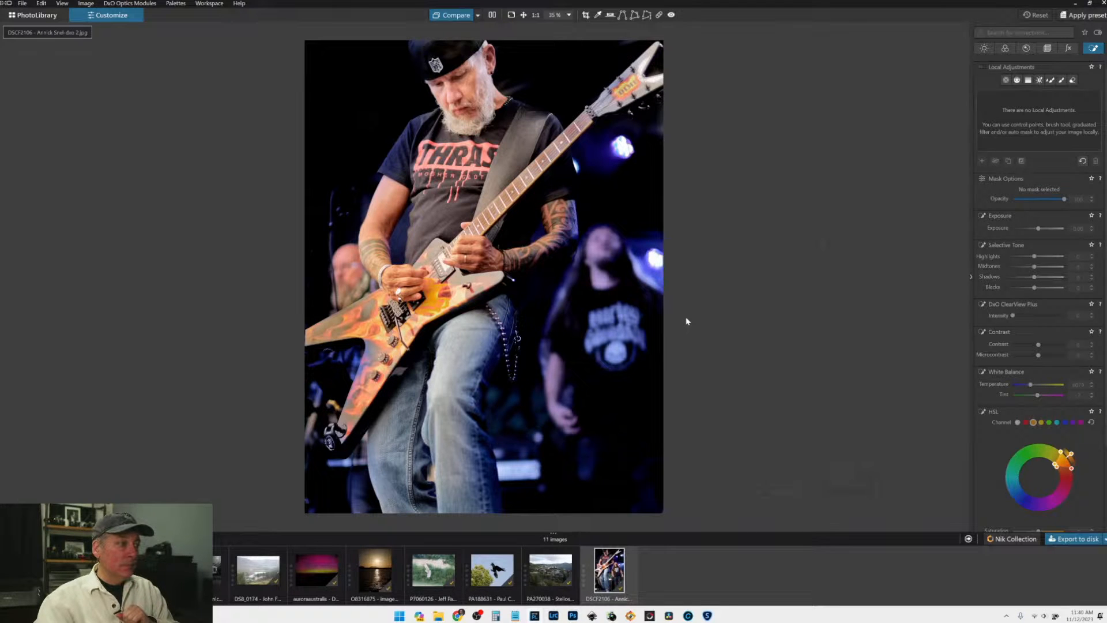
key(d)
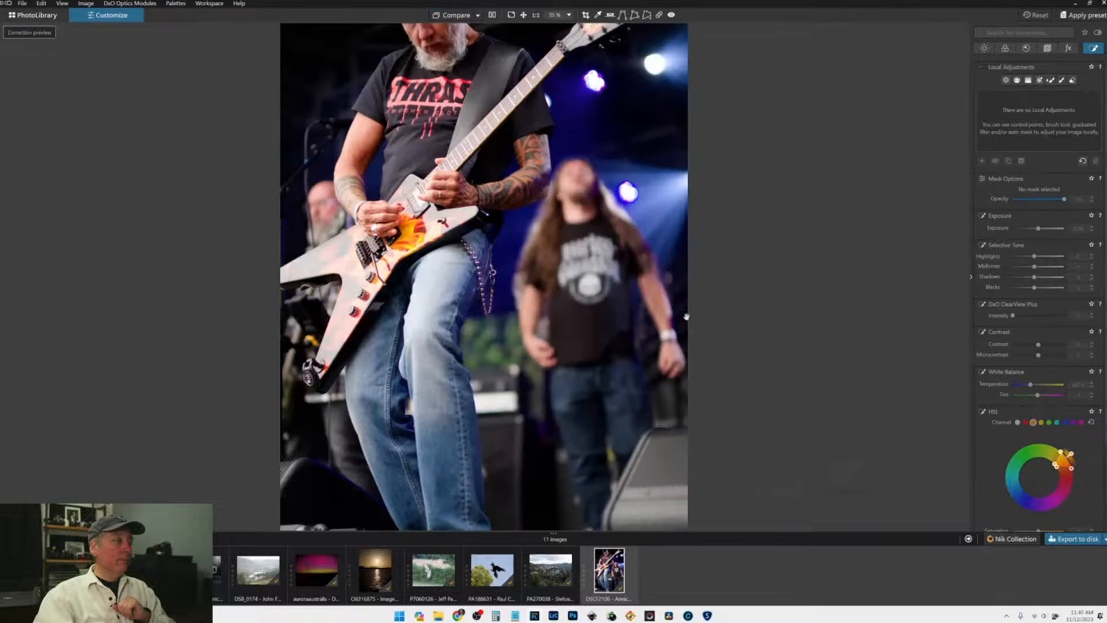
scroll(701, 410, down, 1)
Step: Examine the colour gas station photo and open its dark black-and-white version for review
scroll(702, 411, down, 1)
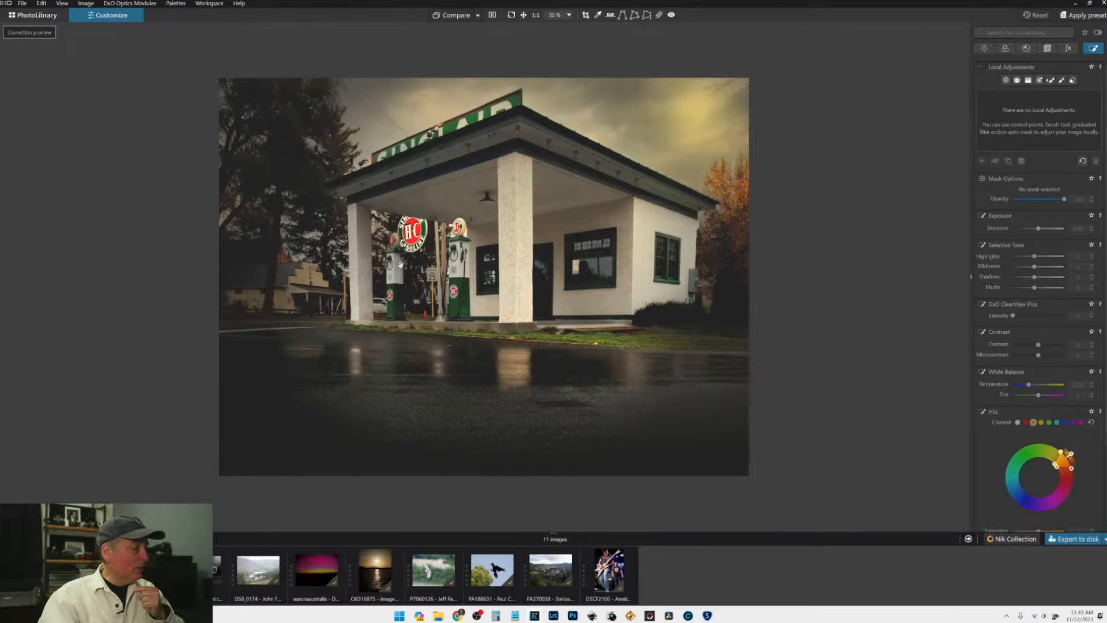
scroll(401, 265, up, 2)
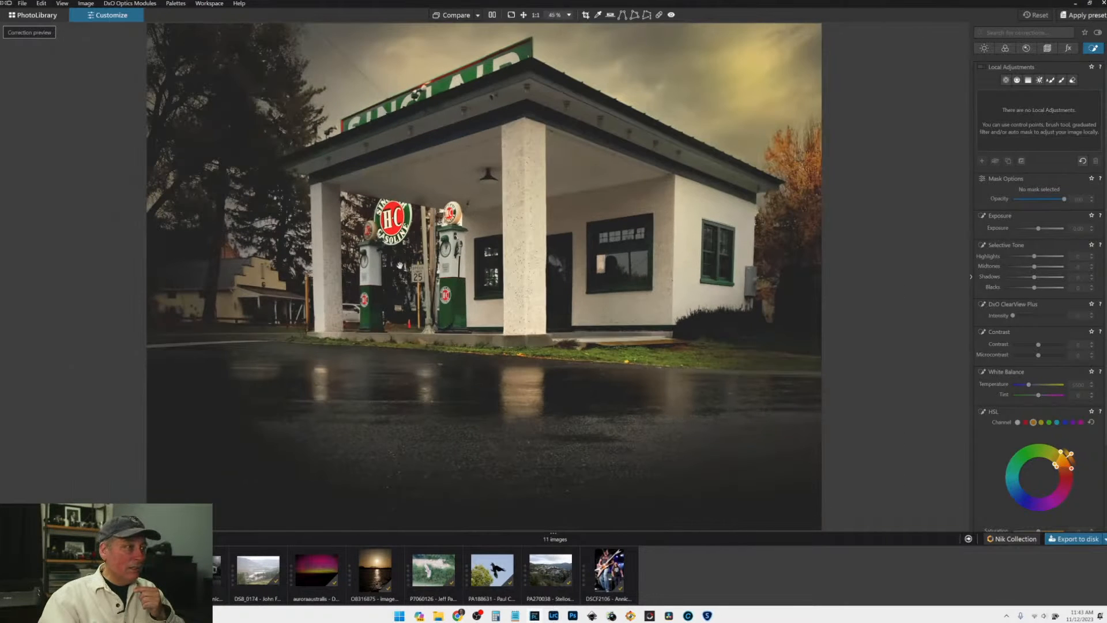
scroll(399, 264, down, 2)
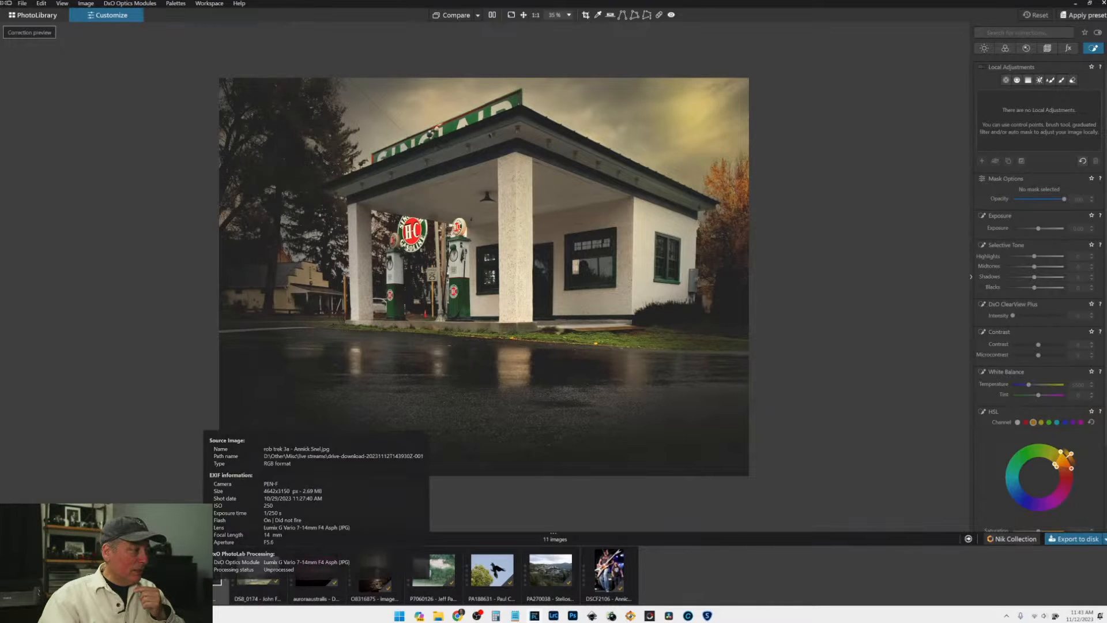
click(216, 570)
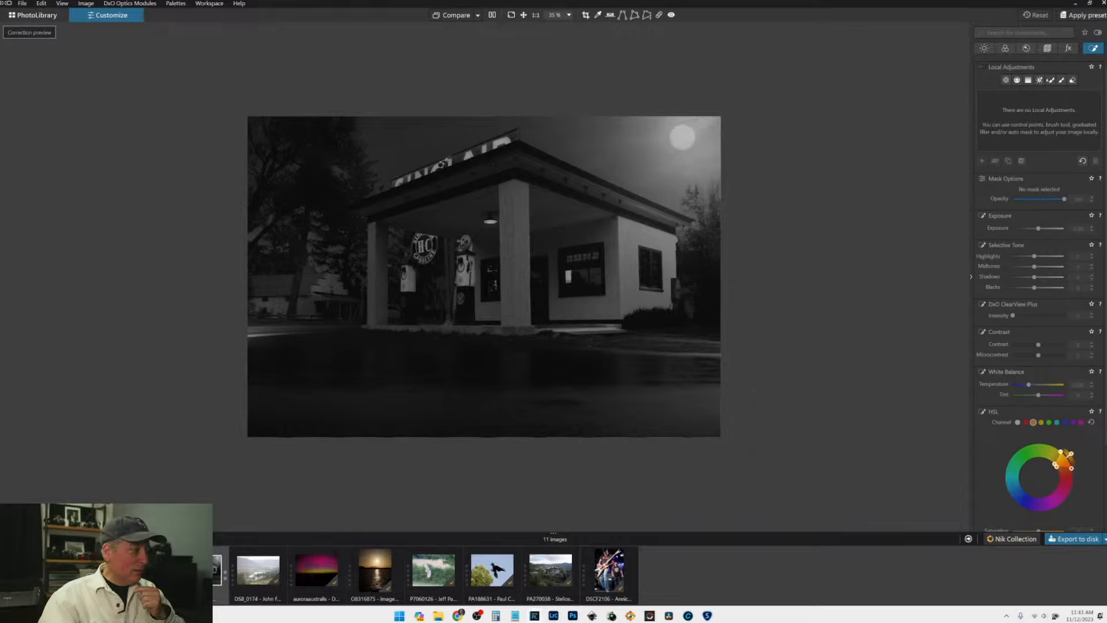
scroll(457, 342, up, 1)
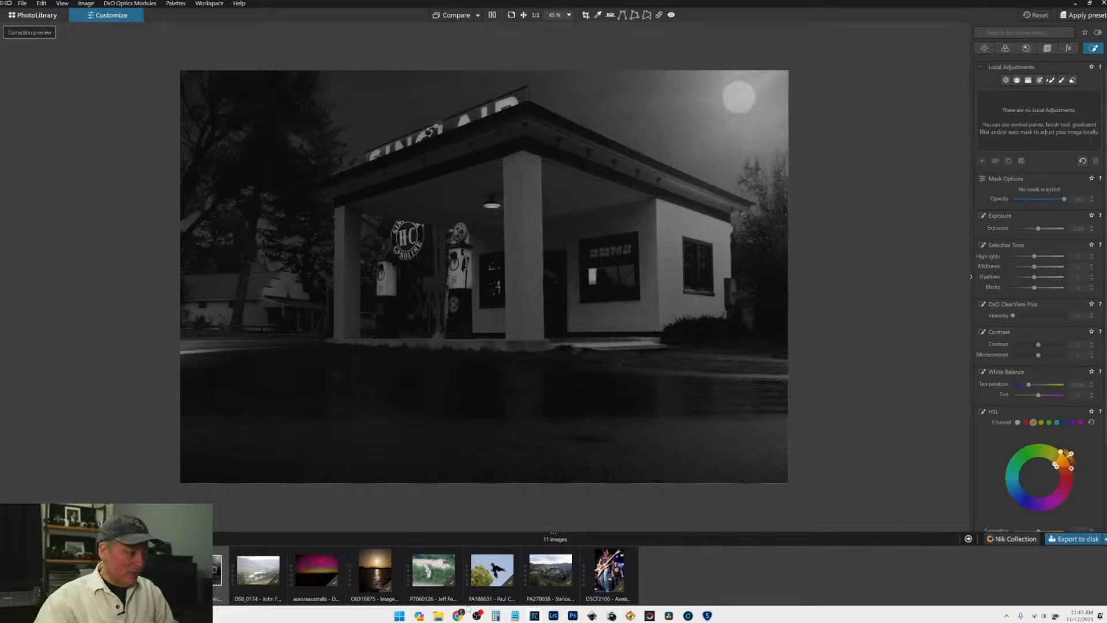
Step: Switch to the browser, view the "Day to Night edit" gas station photo on Flickr in a maximized window, and close it
mouse_move(456, 618)
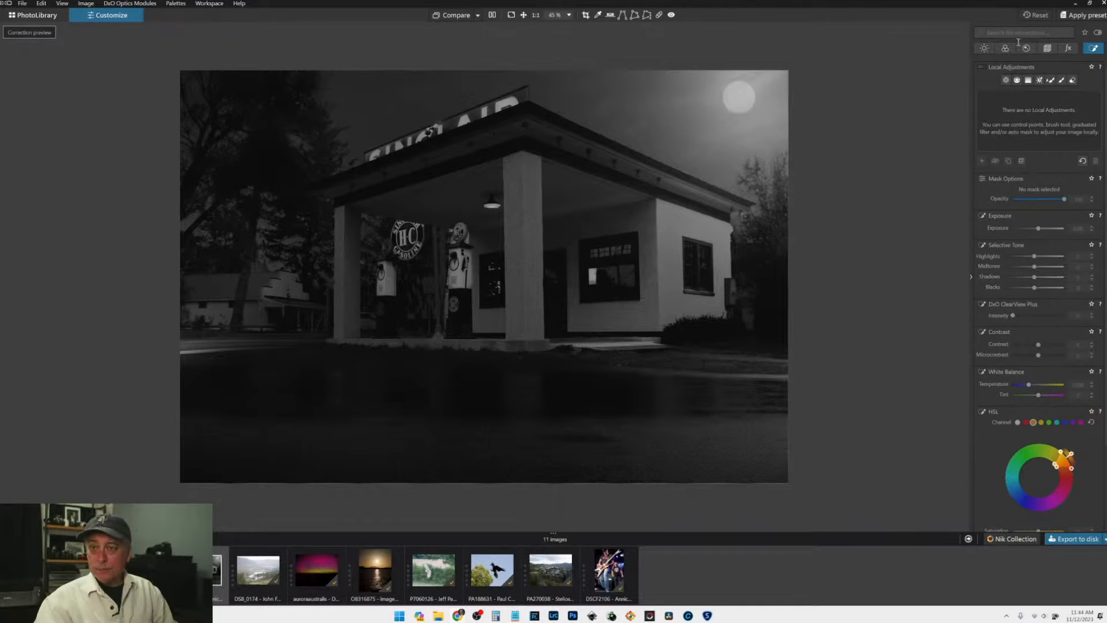
key(alt+Tab)
drag(631, 74, 475, 73)
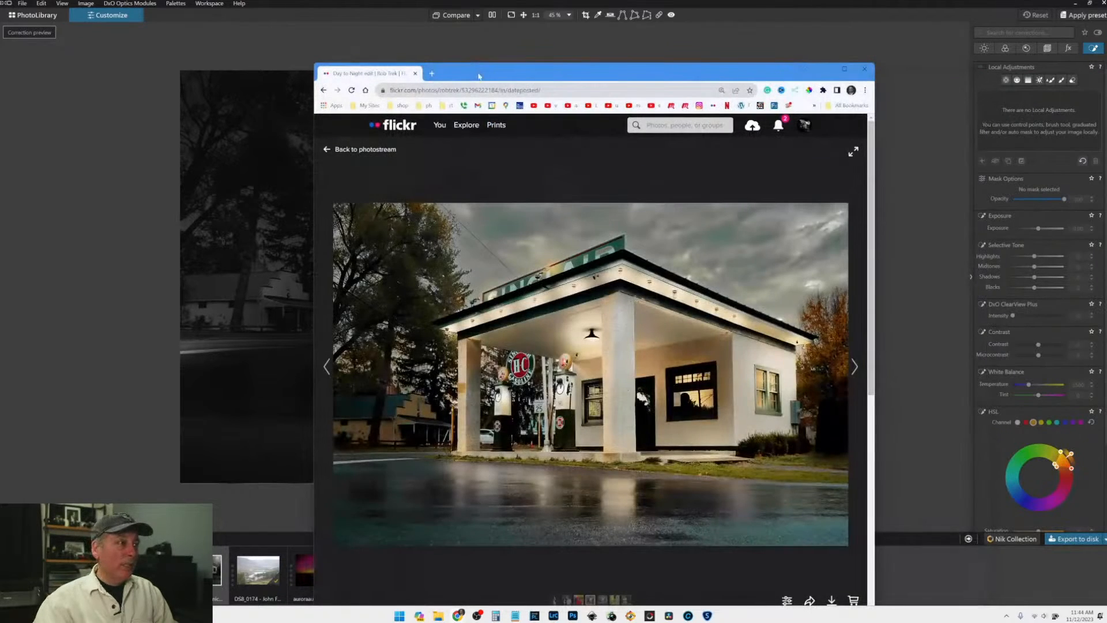
click(844, 69)
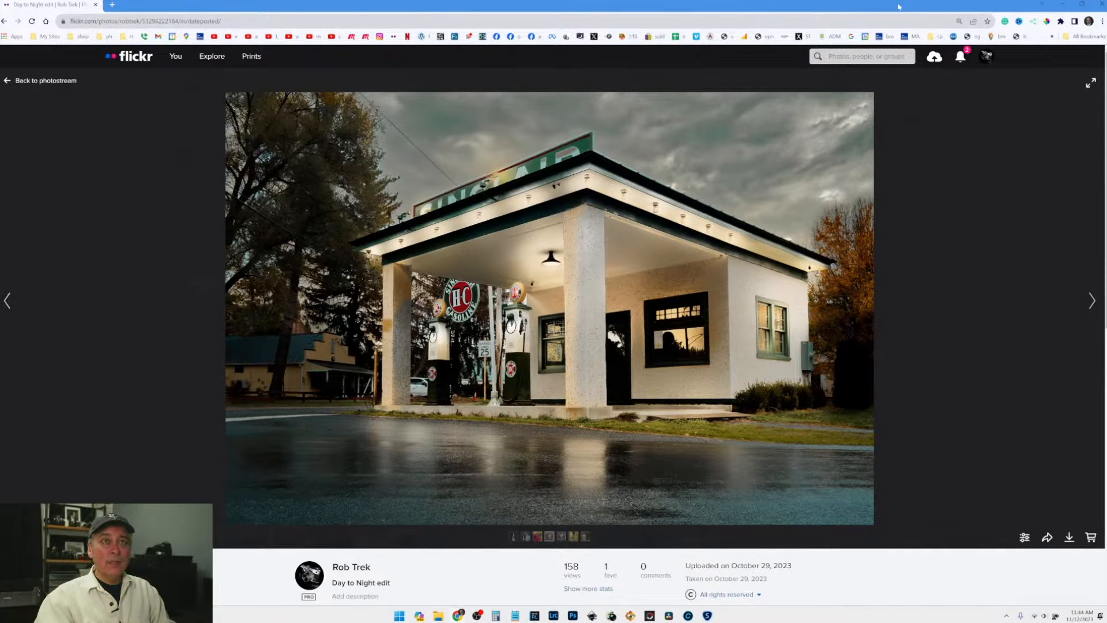
click(1102, 4)
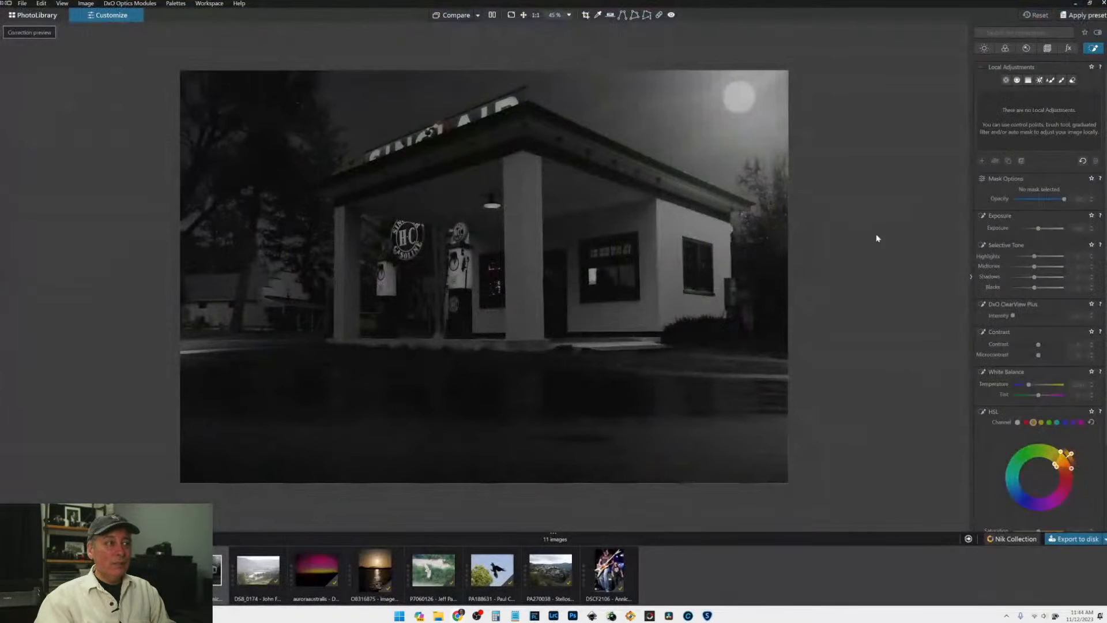